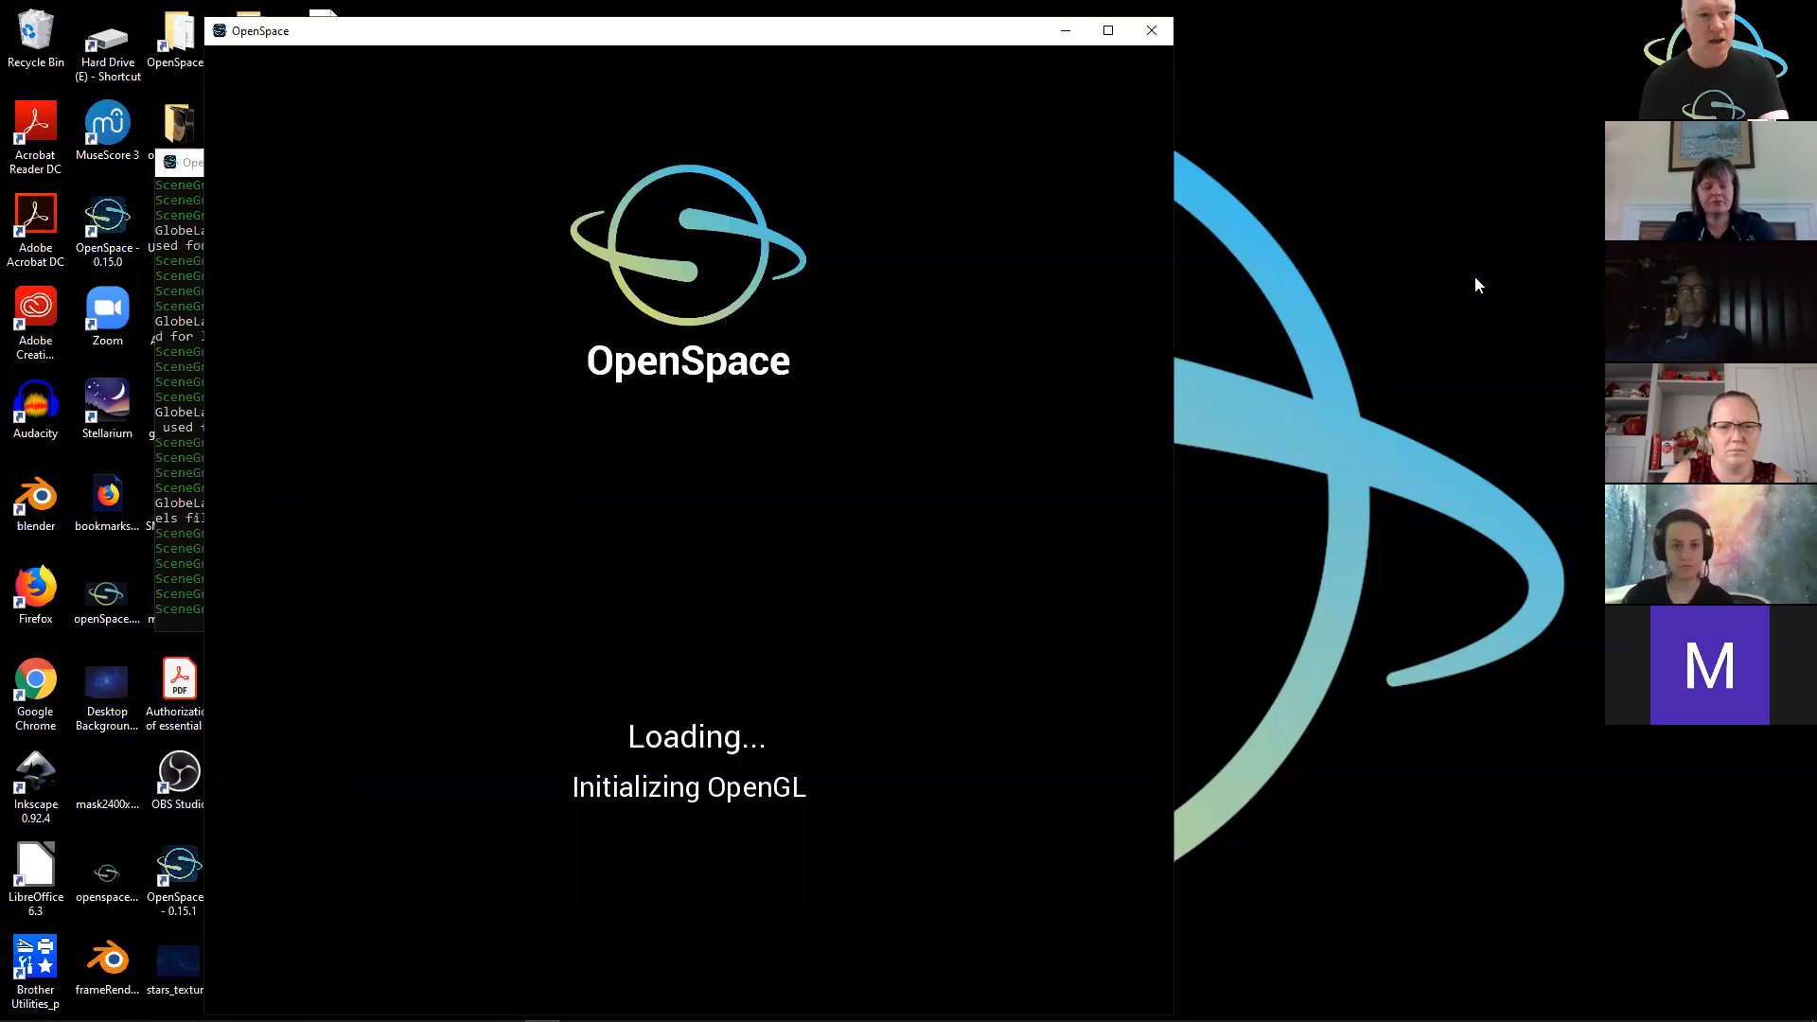
# - Bring up the startup console log and maximize the OpenSpace render window
pyautogui.click(190, 167)
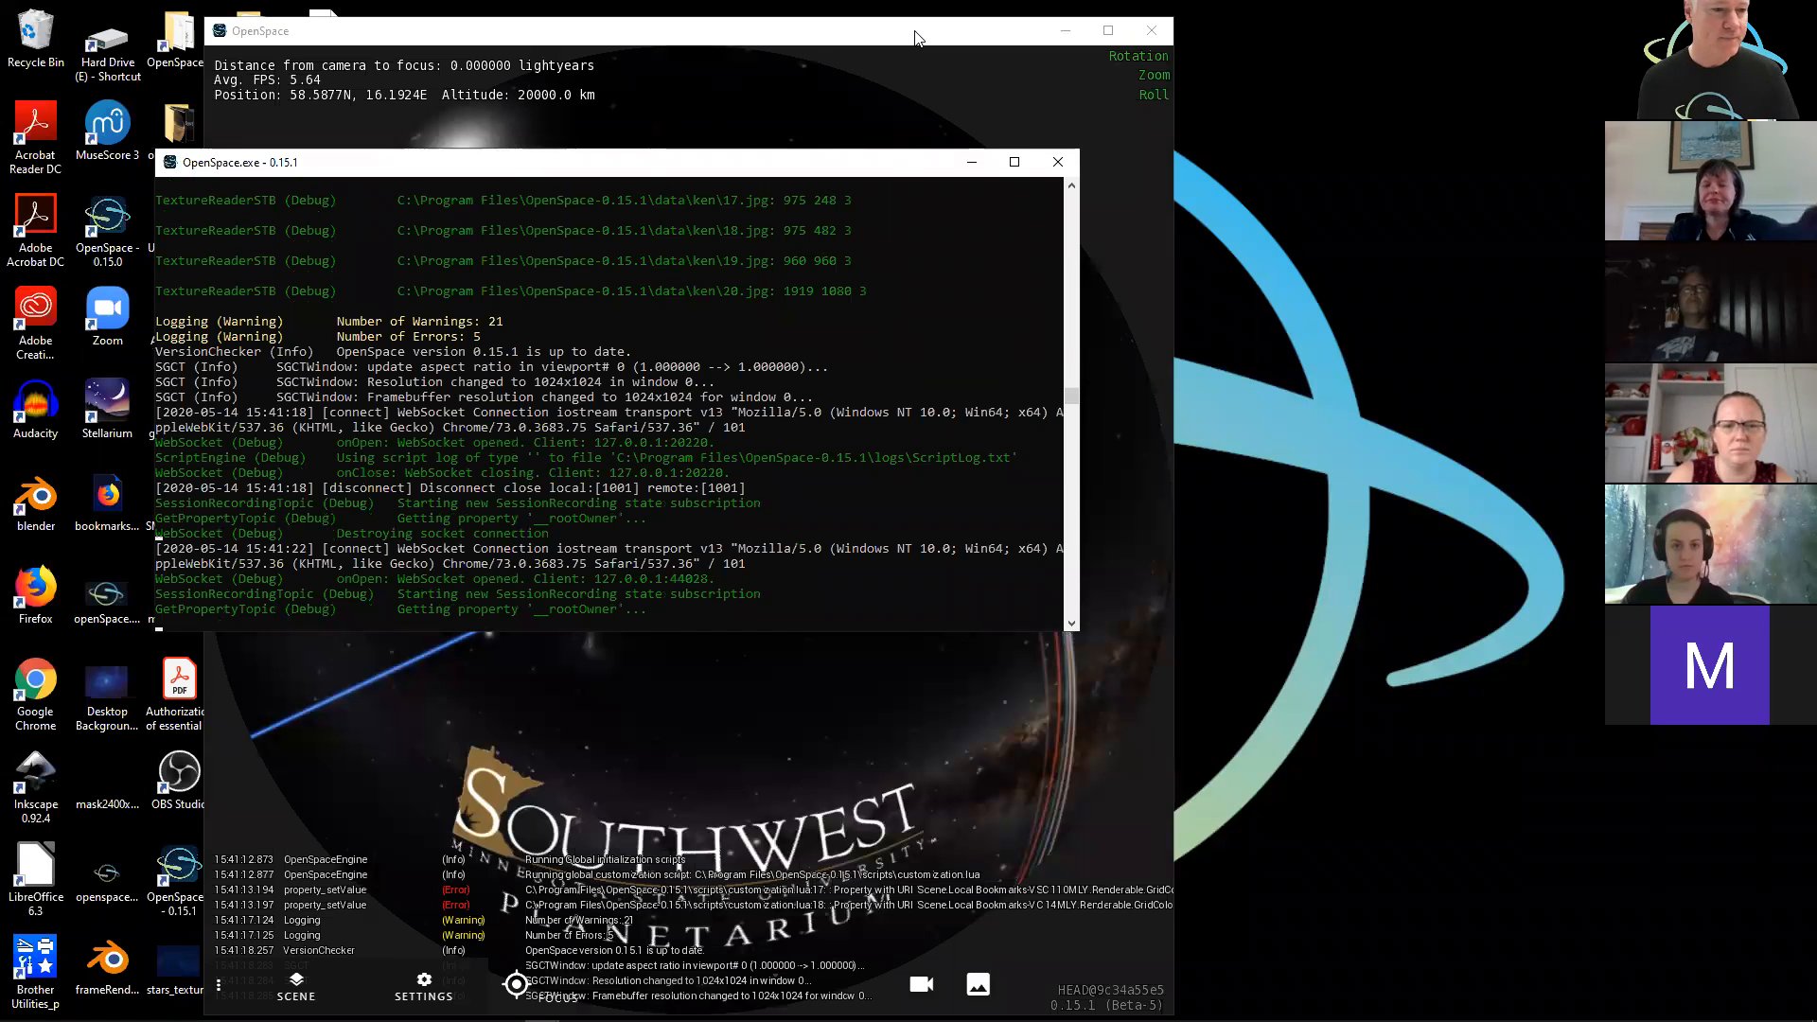
pyautogui.moveTo(915, 32); pyautogui.dragTo(1012, 0)
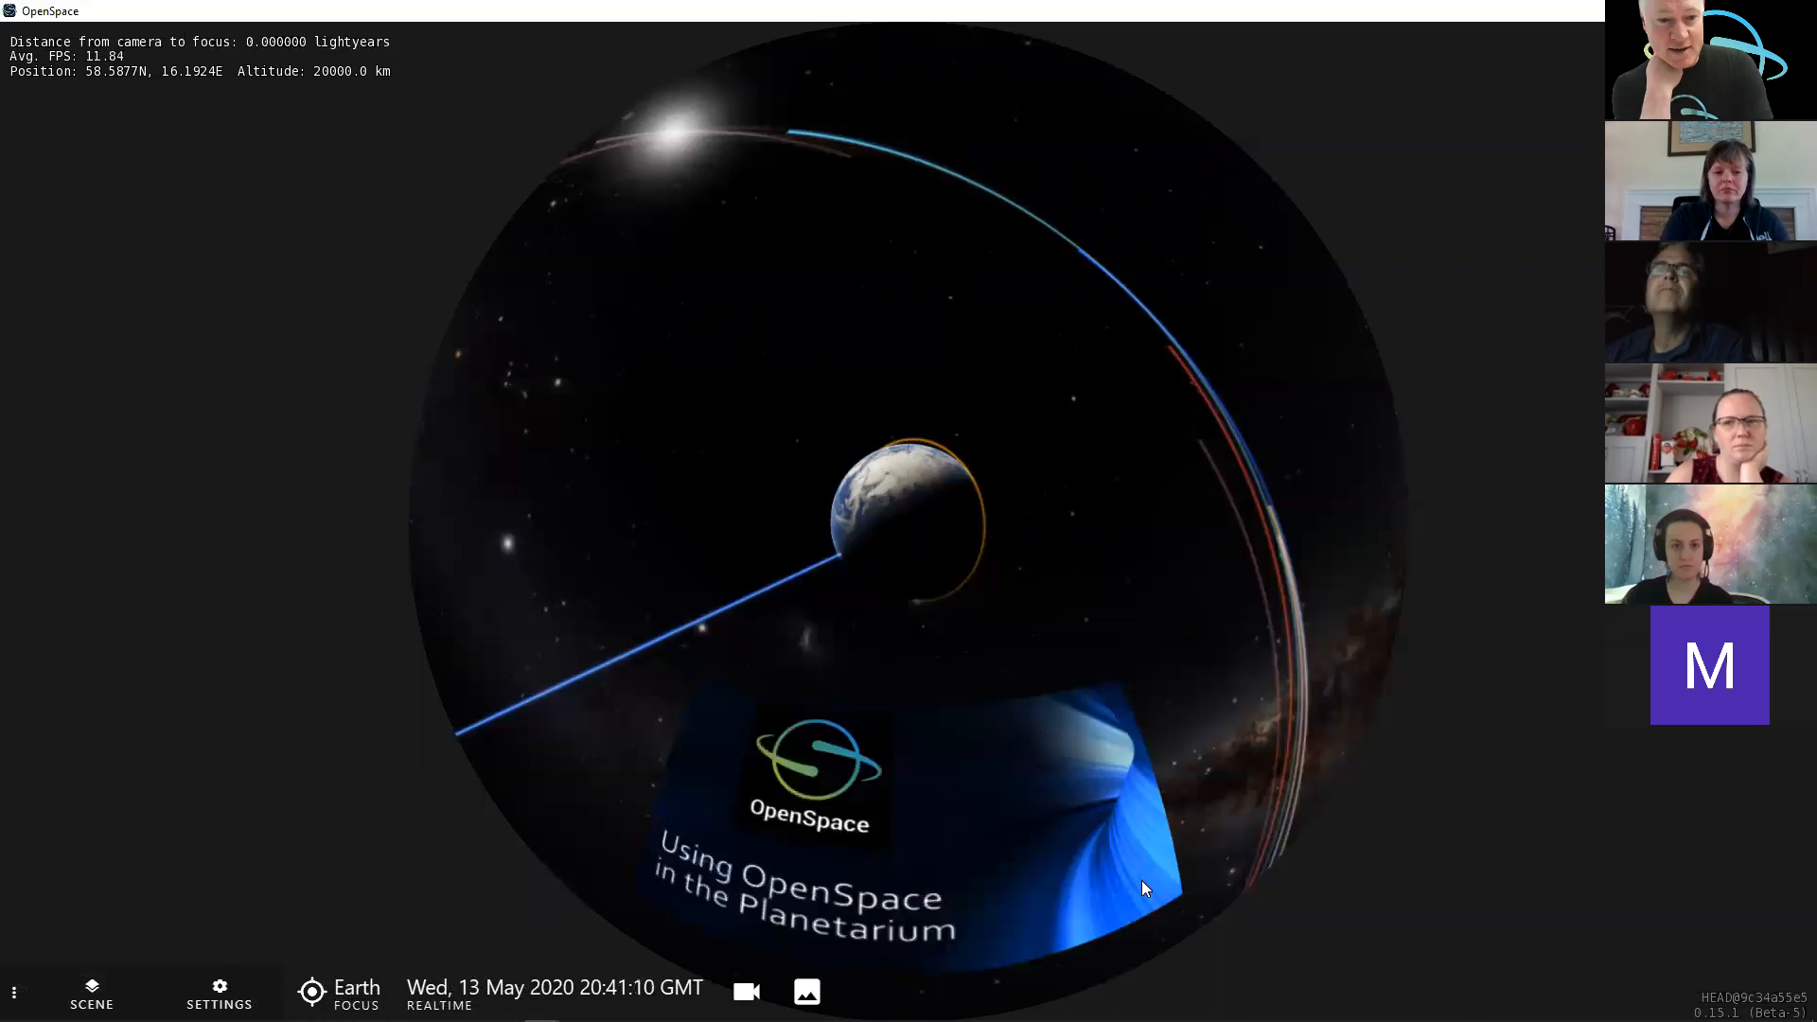
# - Page back and forth between the title slide and the "OpenSpace presentation 5-14-20" slide on the dome
pyautogui.press('Right')
pyautogui.press('Left')
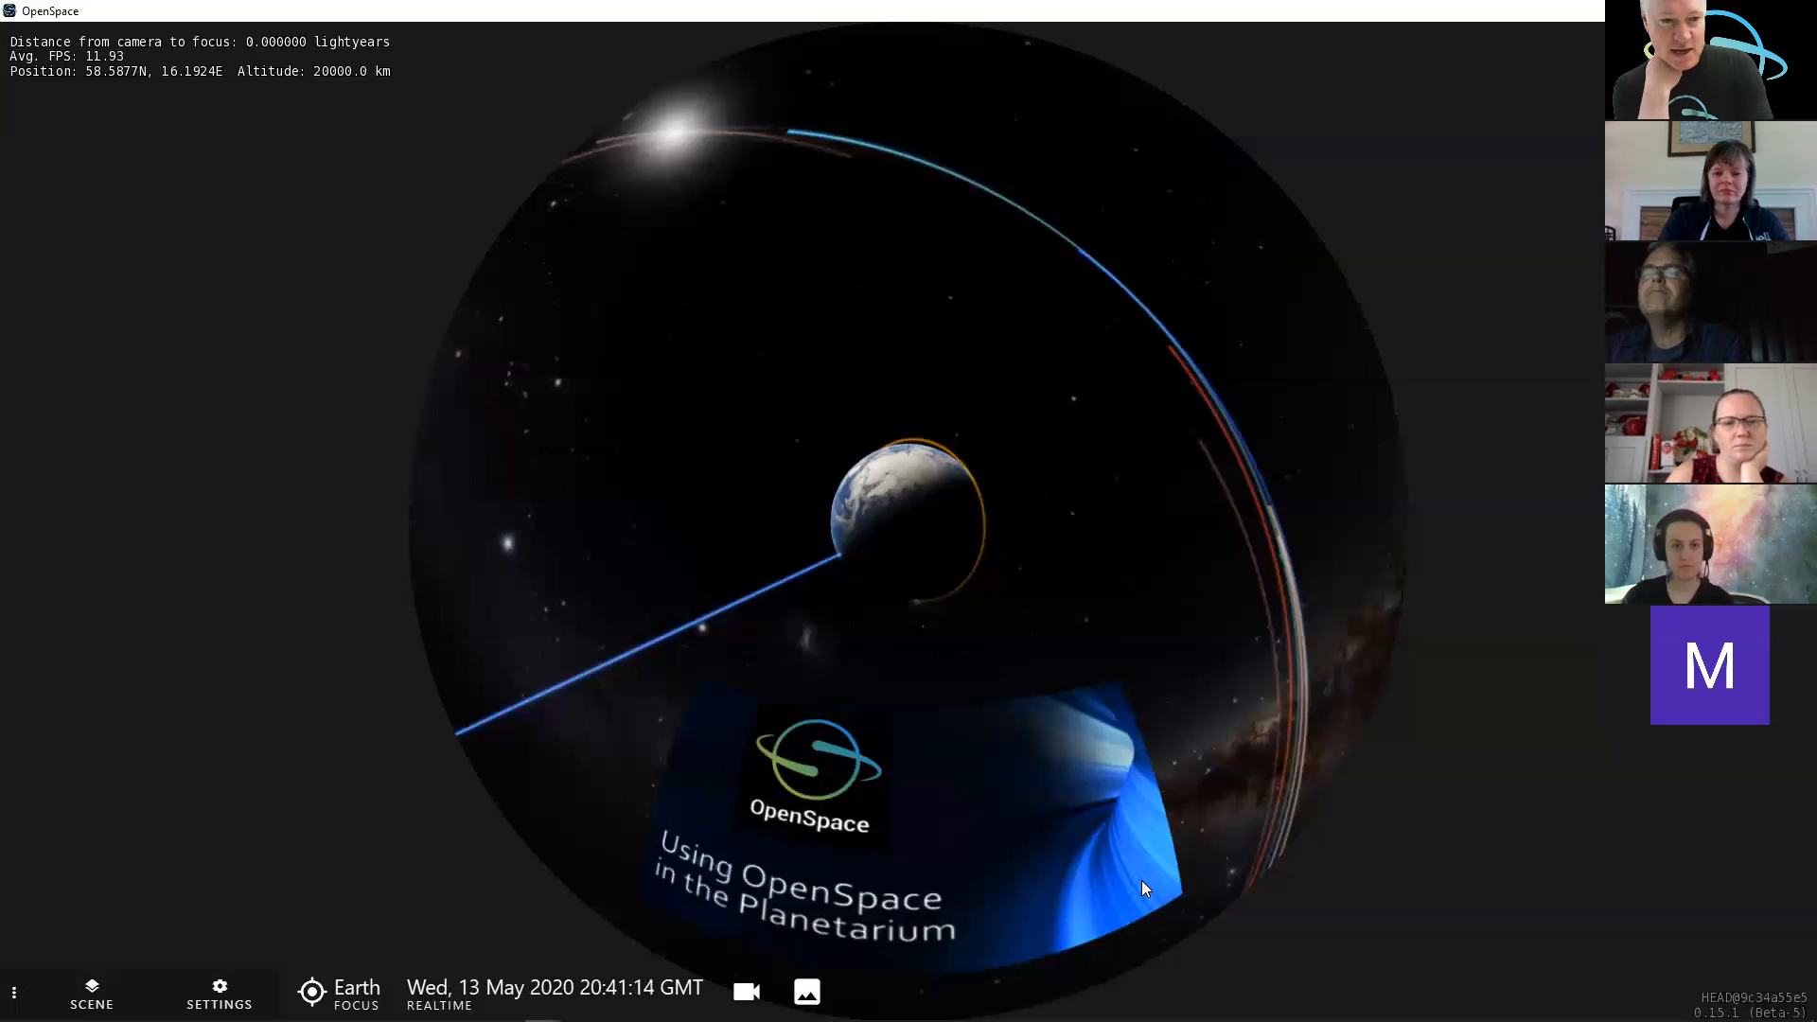
pyautogui.press('Right')
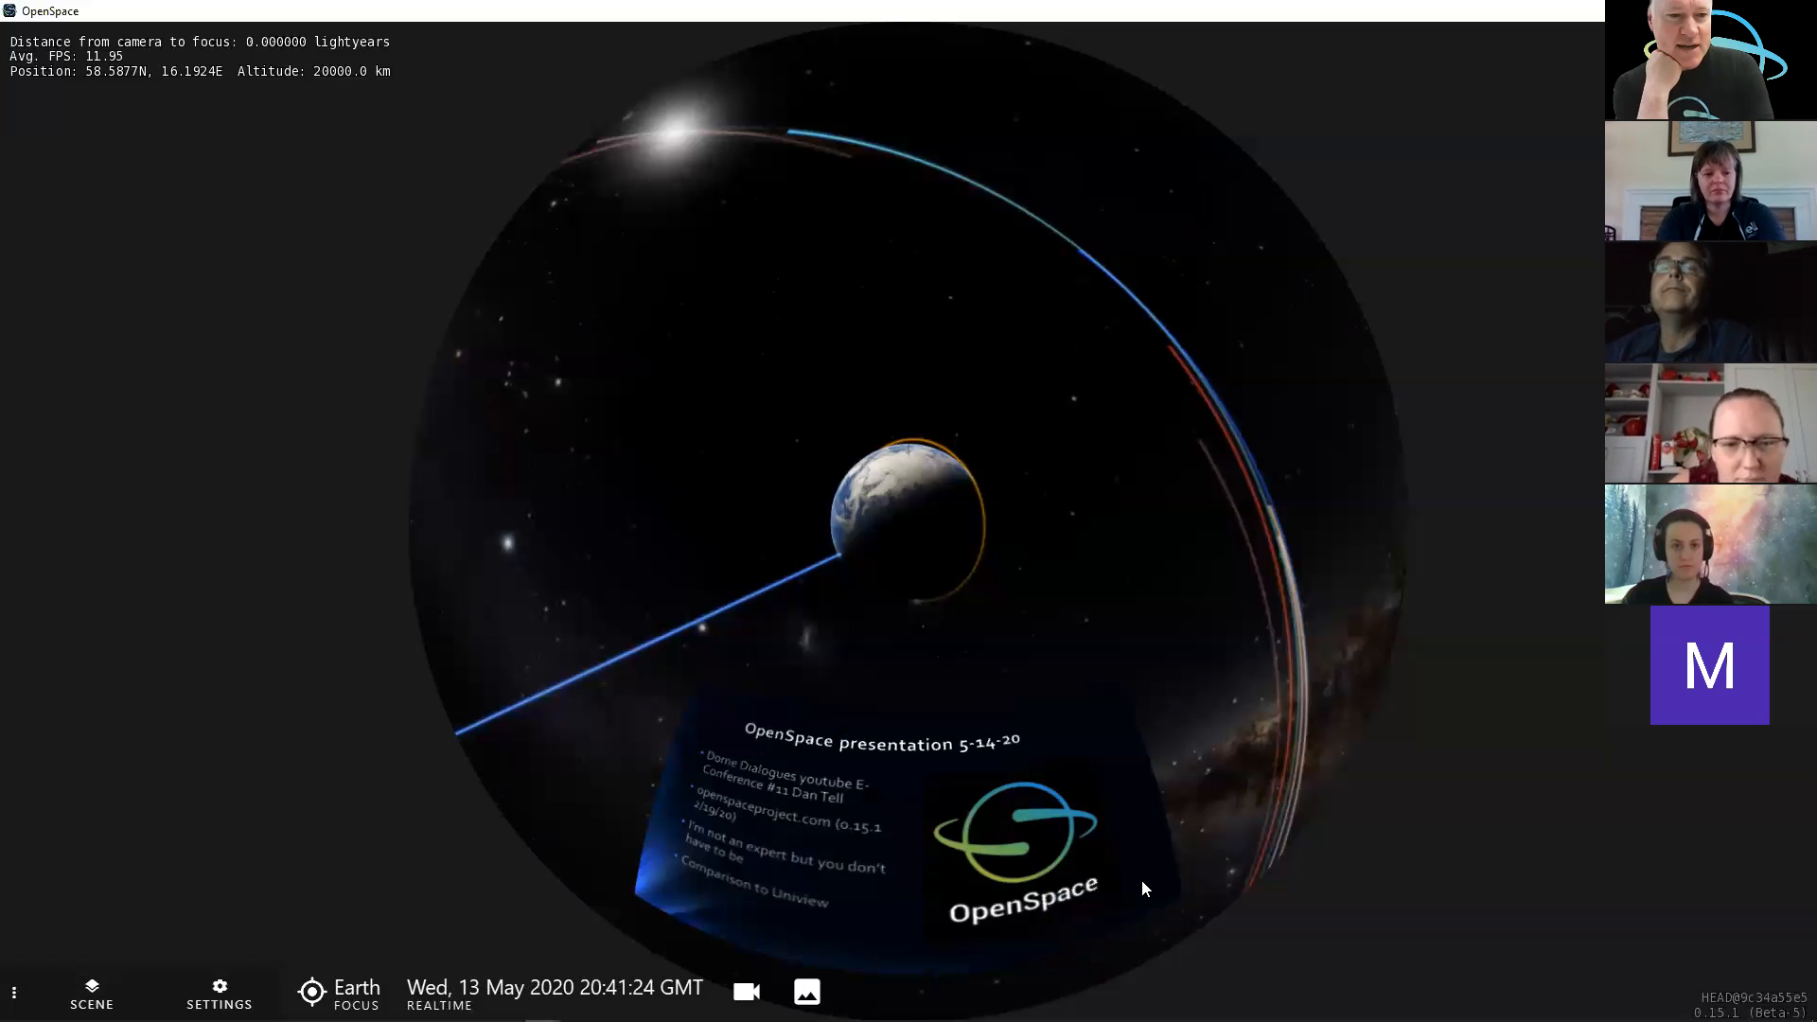
pyautogui.press('Right')
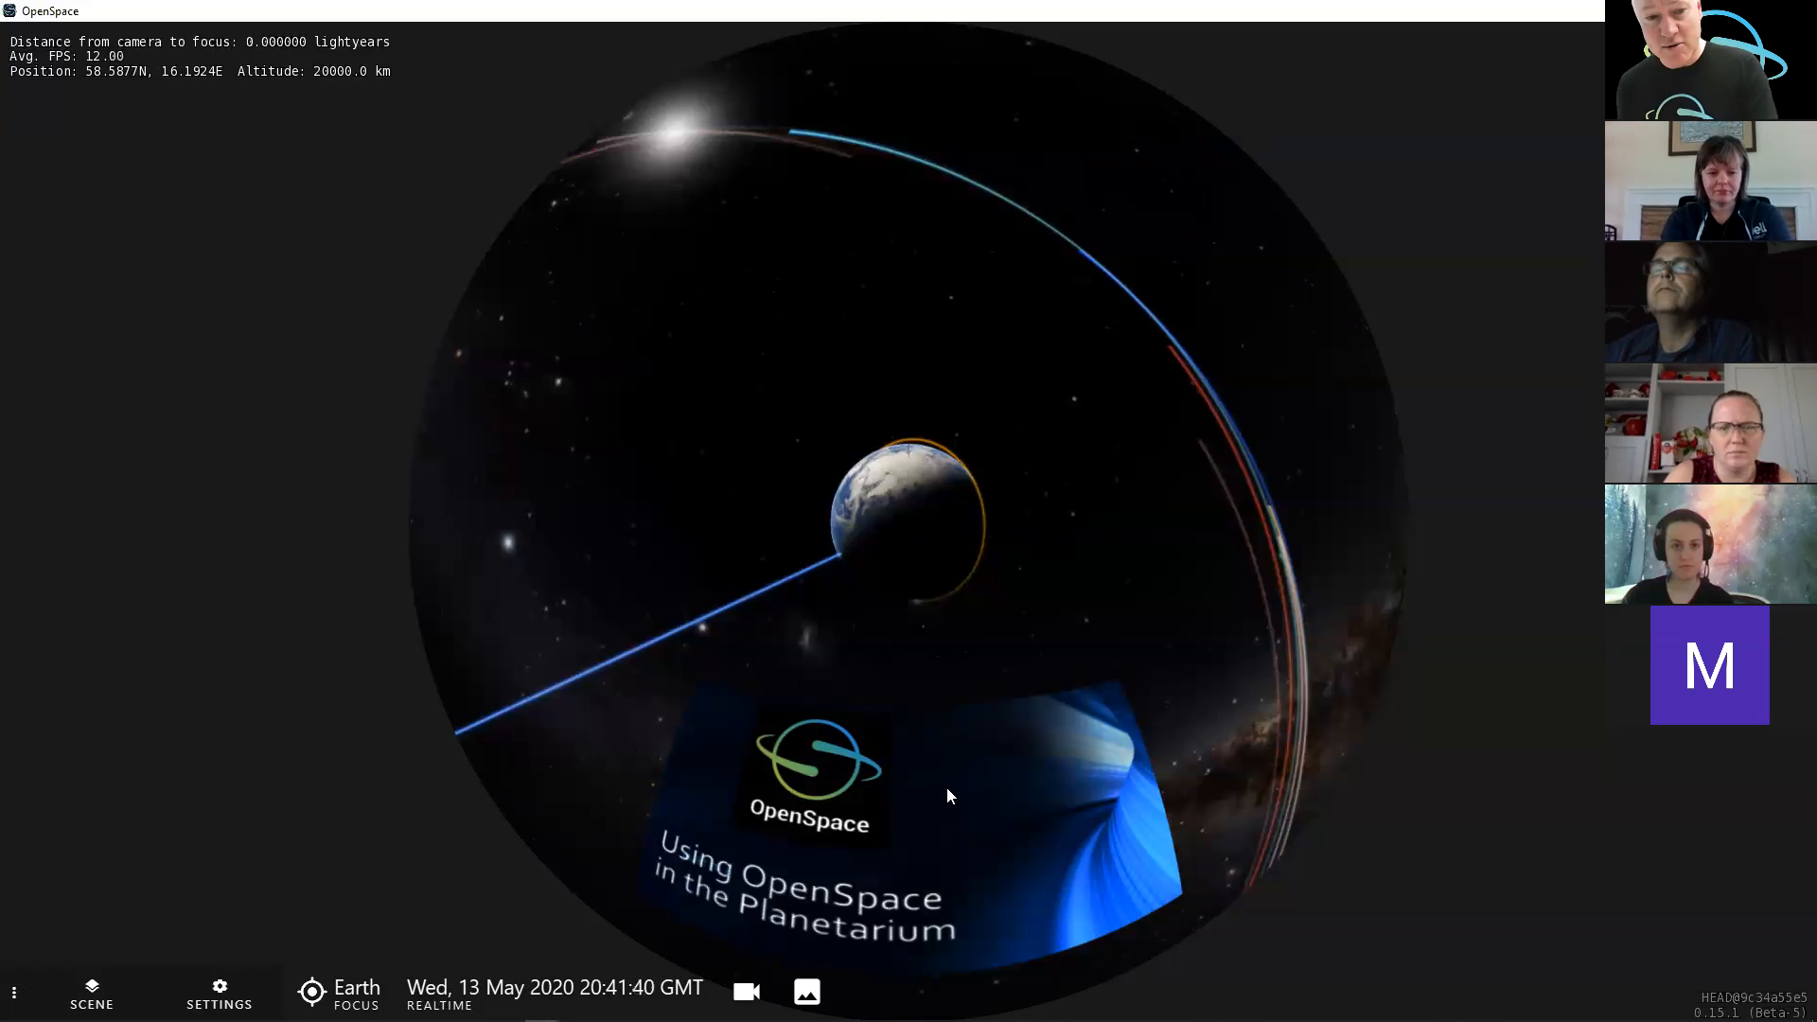
# - Leaf through the introductory text slides, including "OpenSpace Setup...", going forward and back
pyautogui.press('Right')
pyautogui.press('Right')
pyautogui.press('Right')
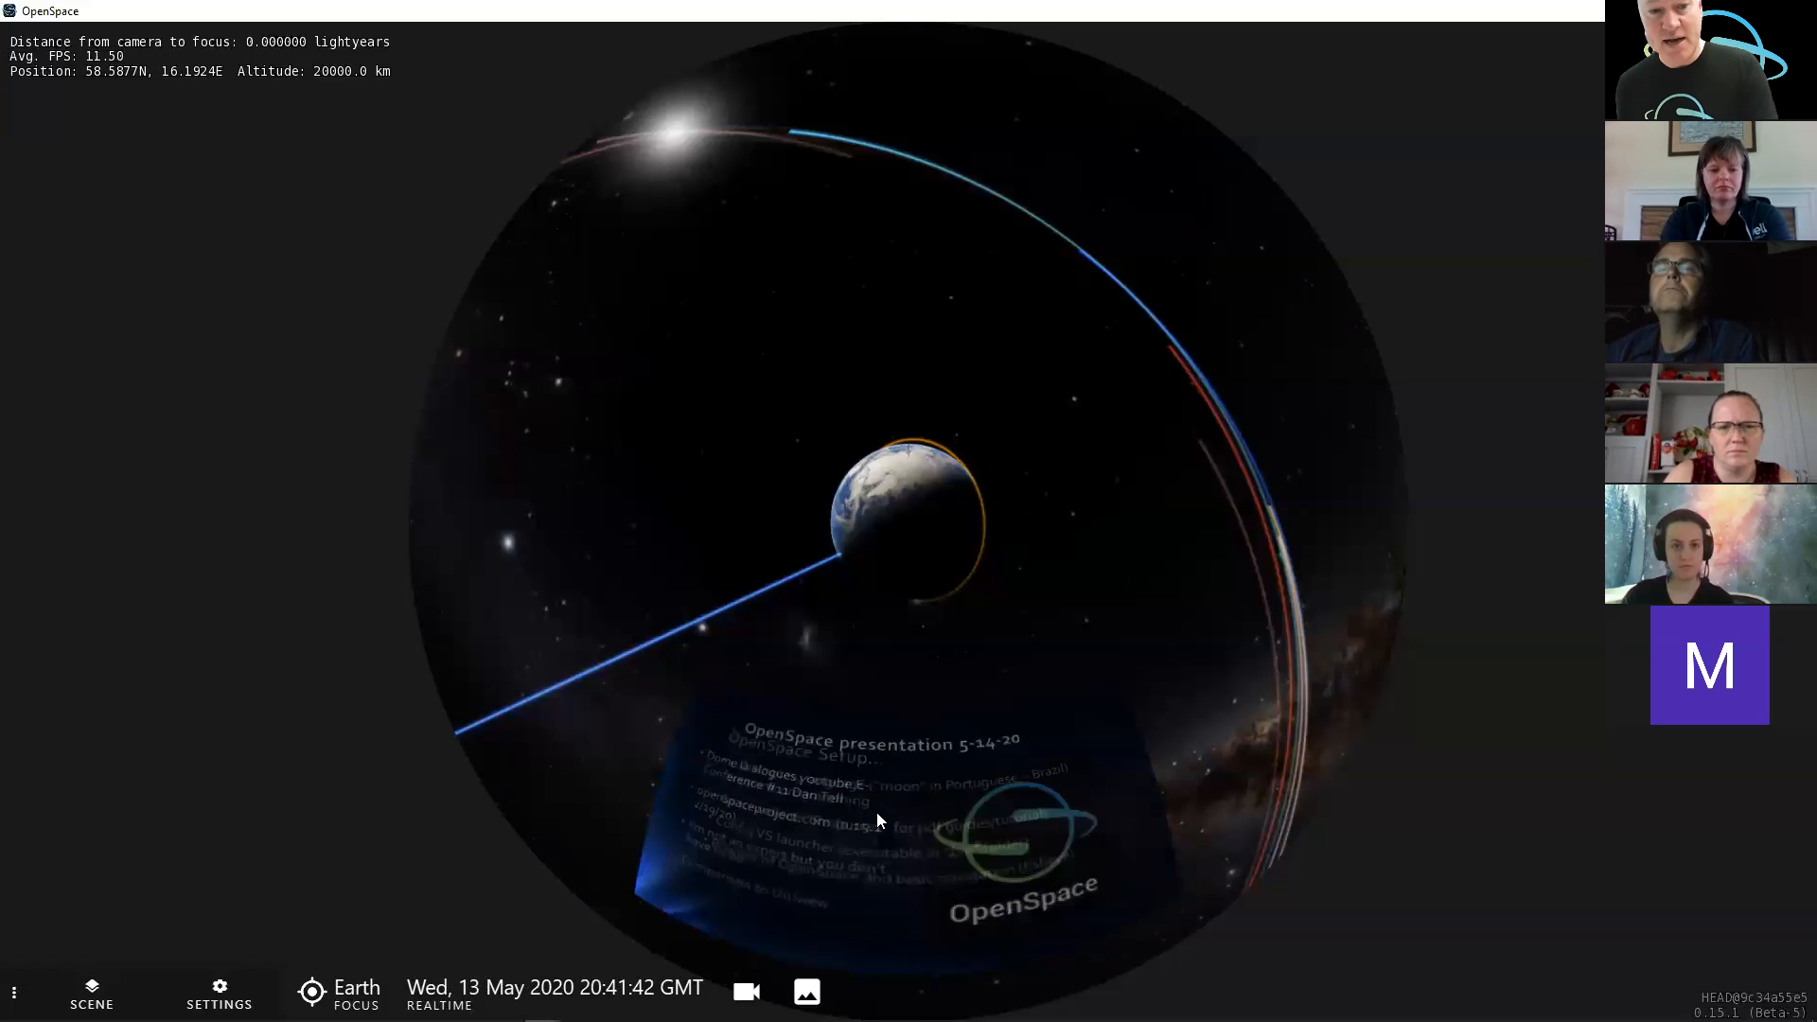
pyautogui.press('Right')
pyautogui.press('Right')
pyautogui.press('Right')
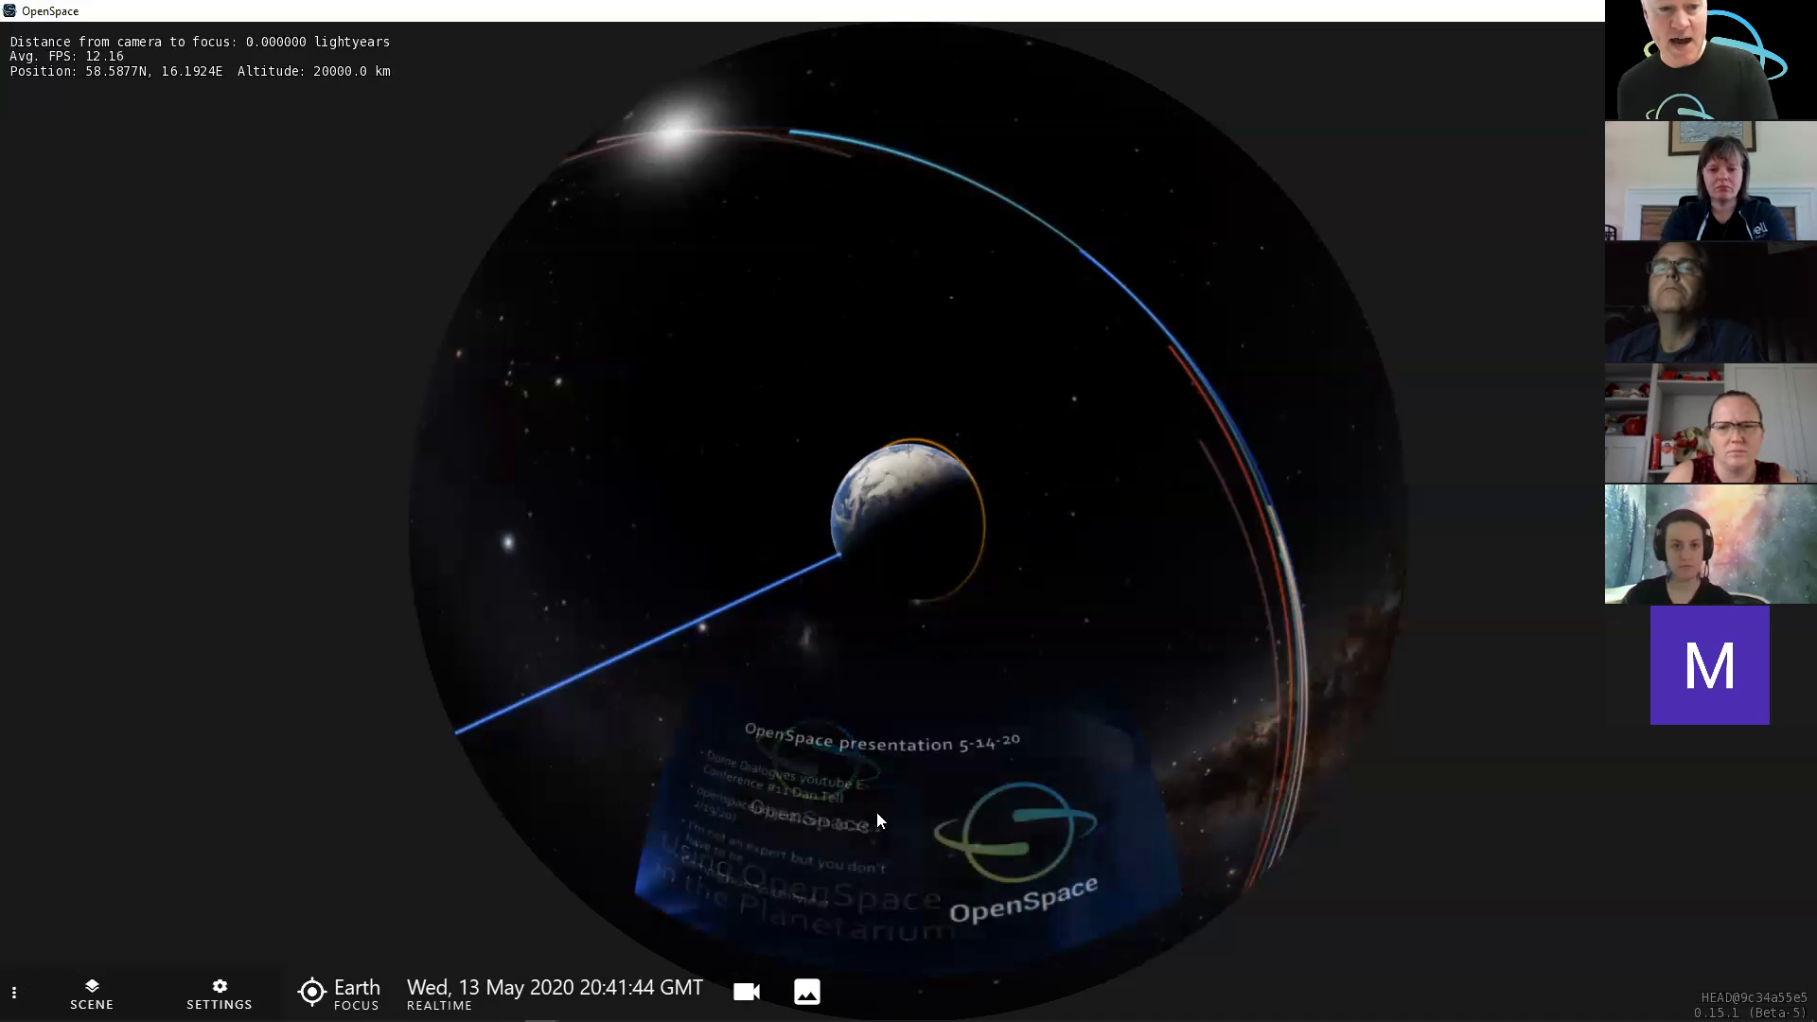
pyautogui.press('Left')
pyautogui.press('Left')
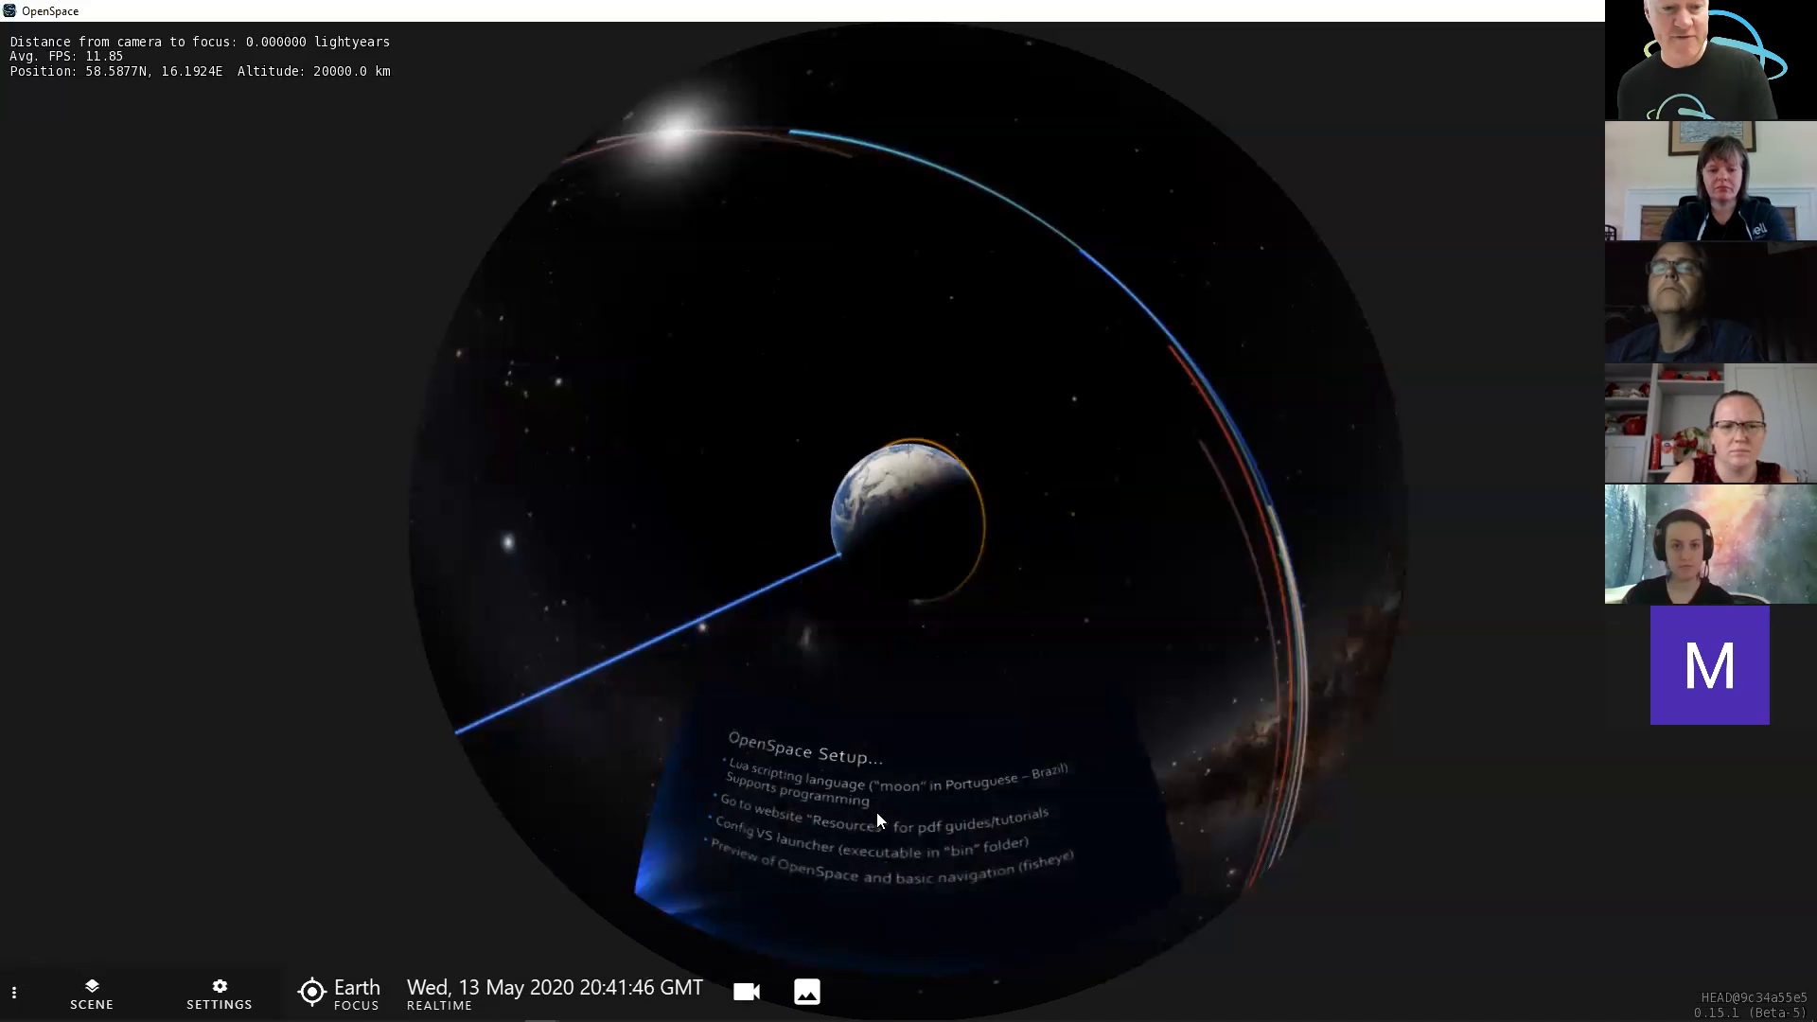
pyautogui.press('Right')
pyautogui.press('Right')
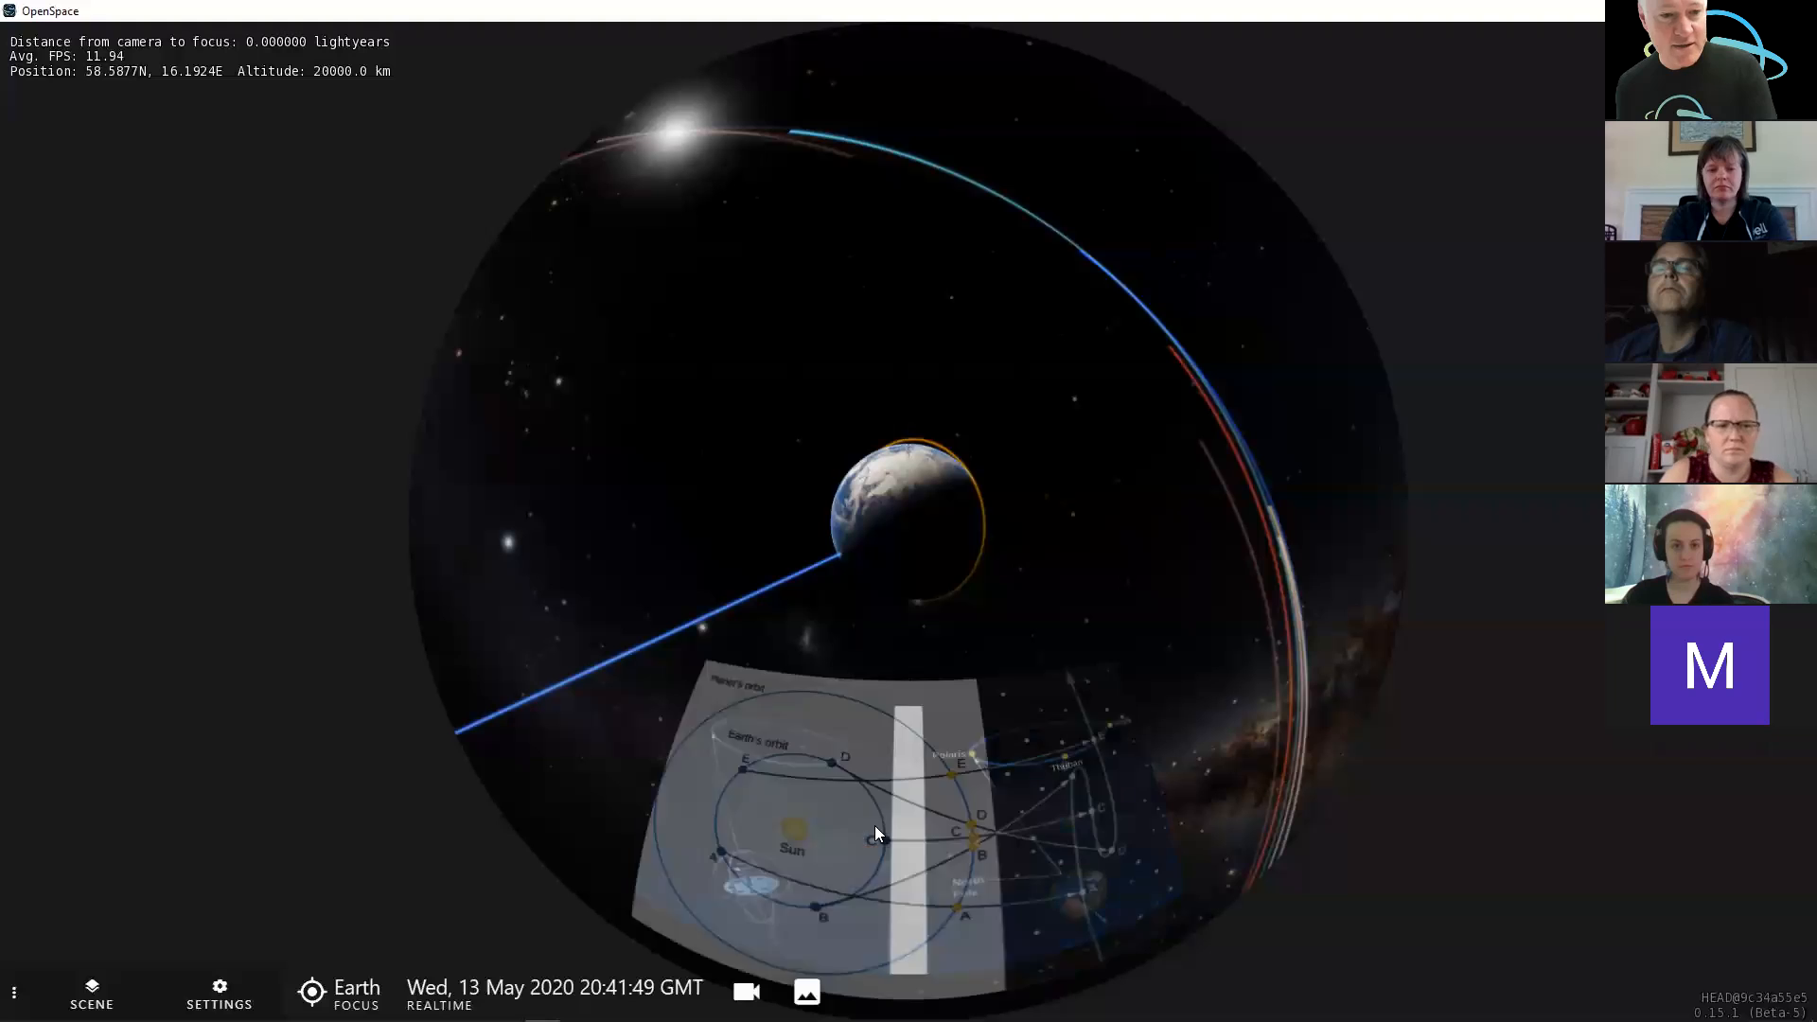
# - Preview the astronomy diagram slides, from the planetary orbit and epicycle drawings to the Moon phases
pyautogui.press('Right')
pyautogui.press('Right')
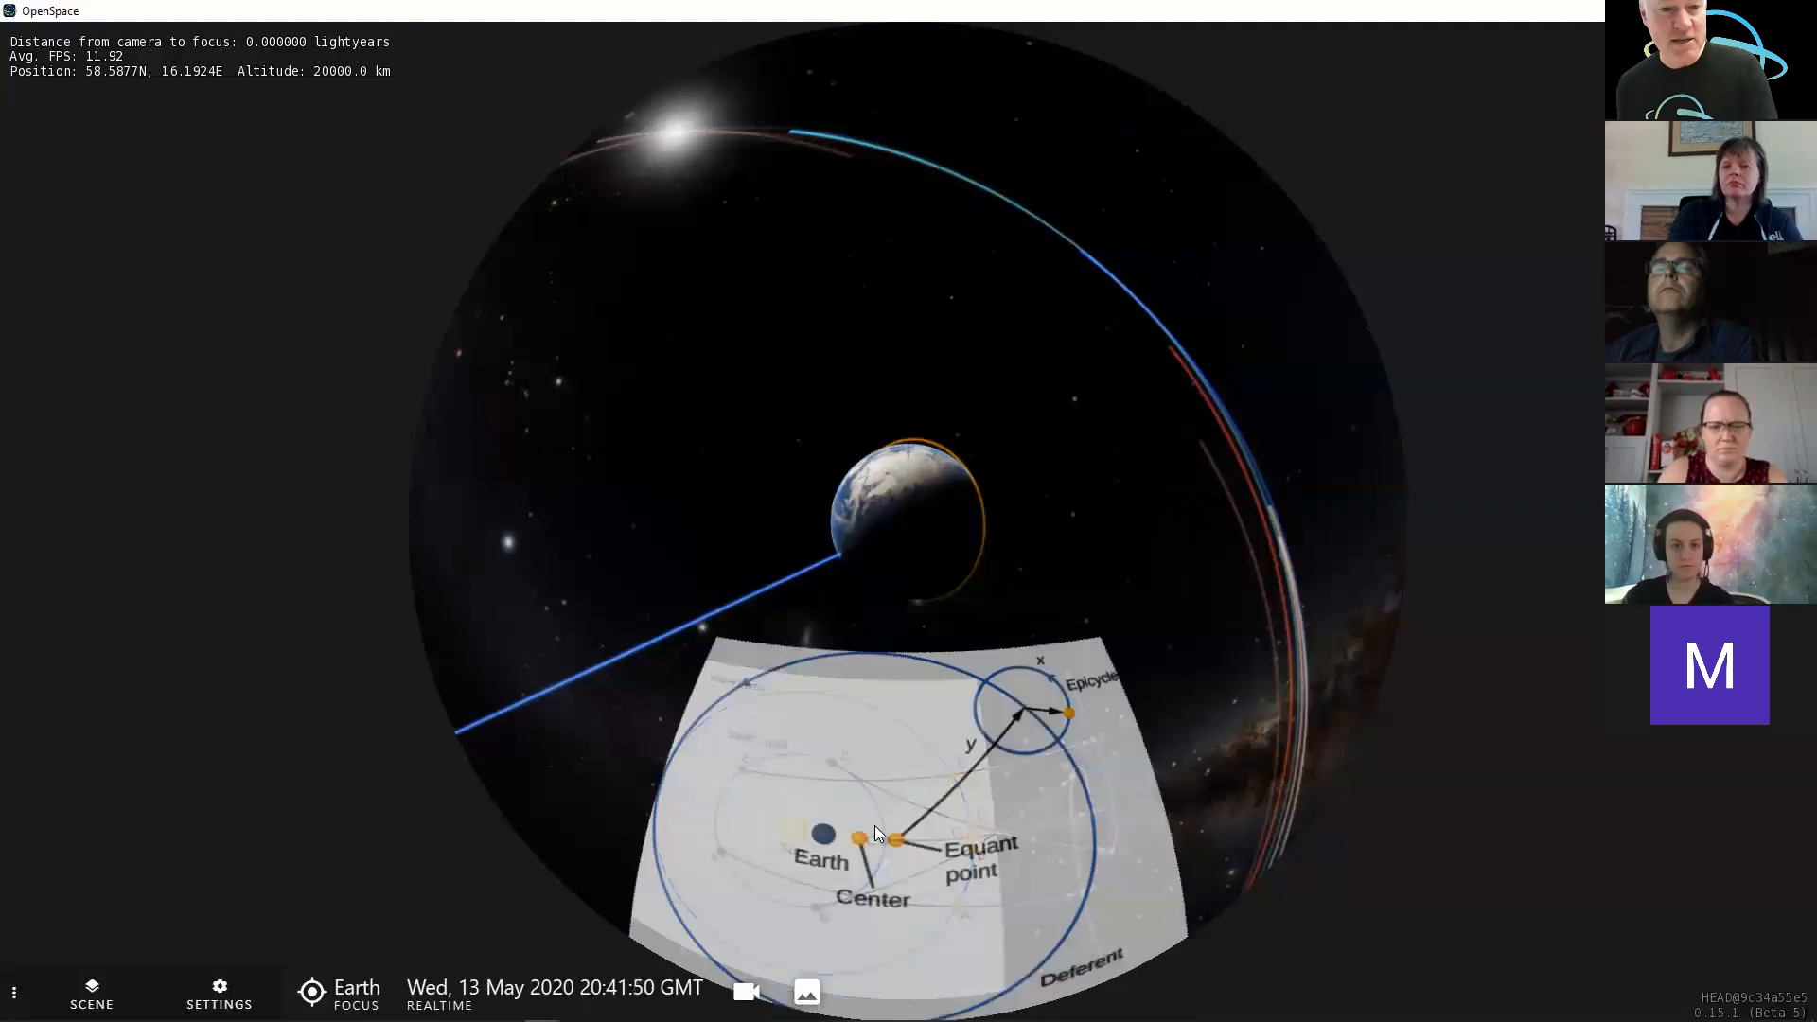
pyautogui.press('Right')
pyautogui.press('Right')
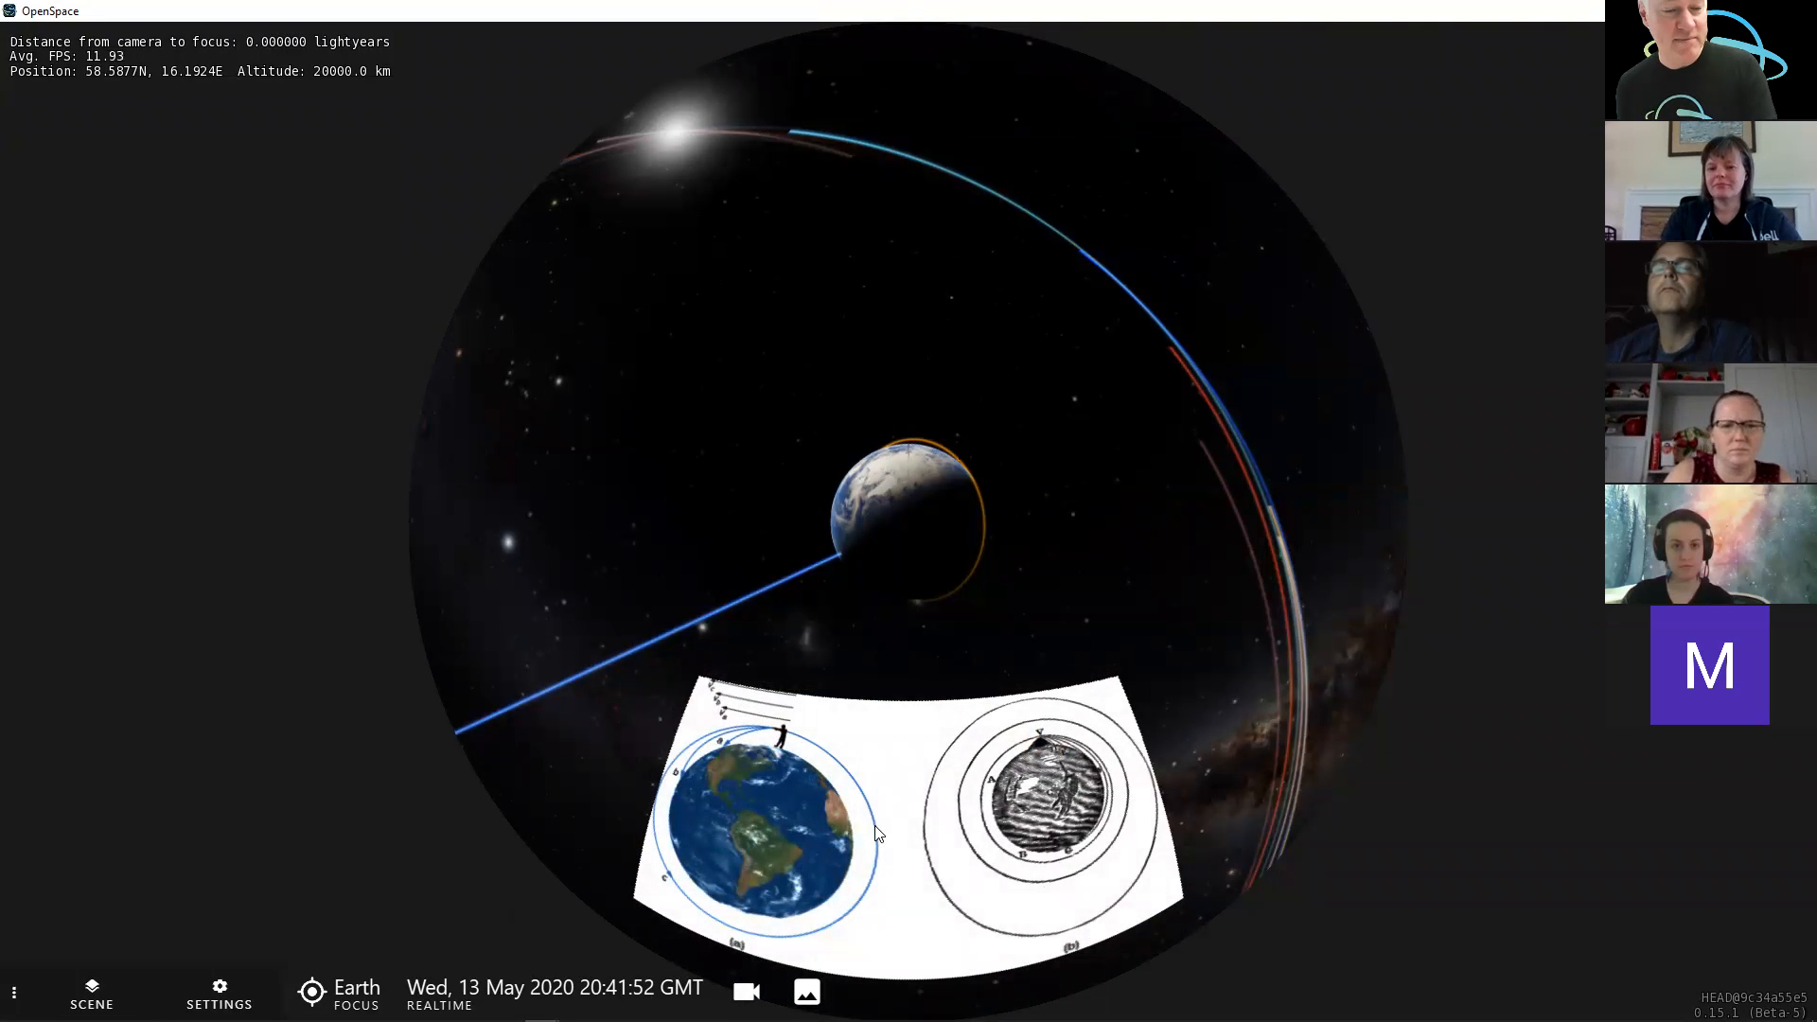
pyautogui.press('Right')
pyautogui.press('Right')
pyautogui.press('Right')
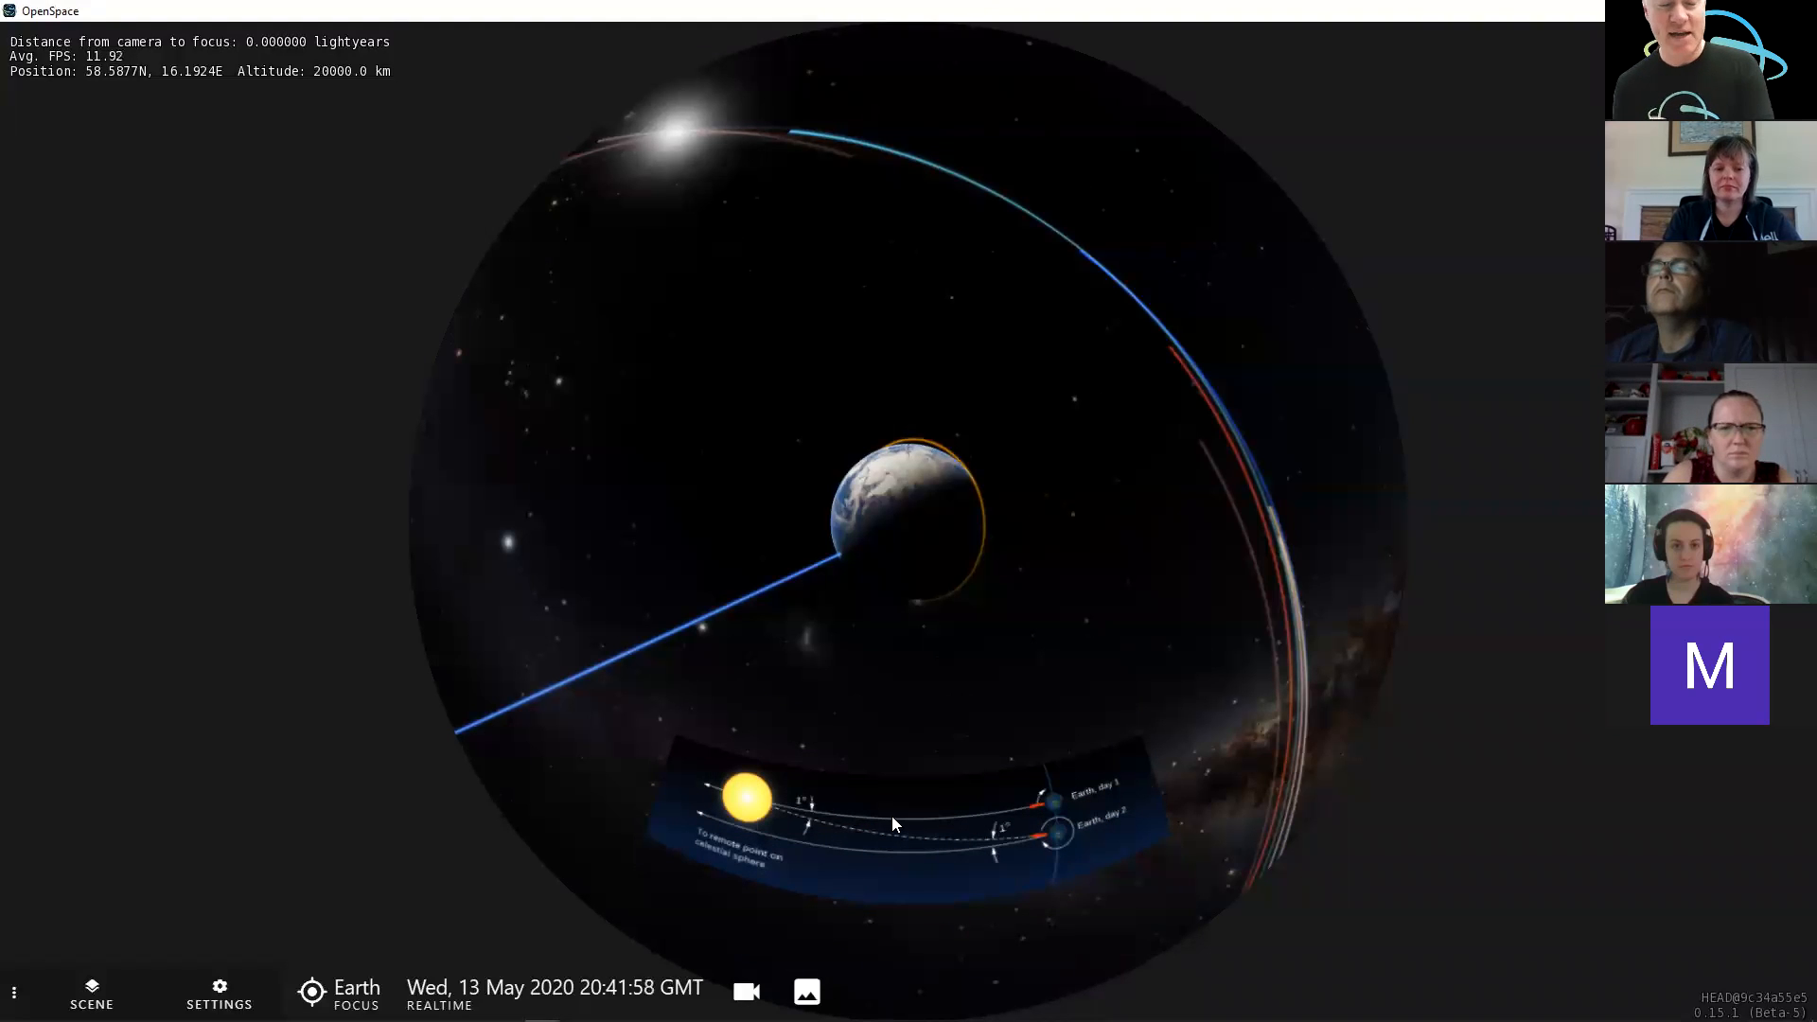
pyautogui.press('Right')
pyautogui.press('Right')
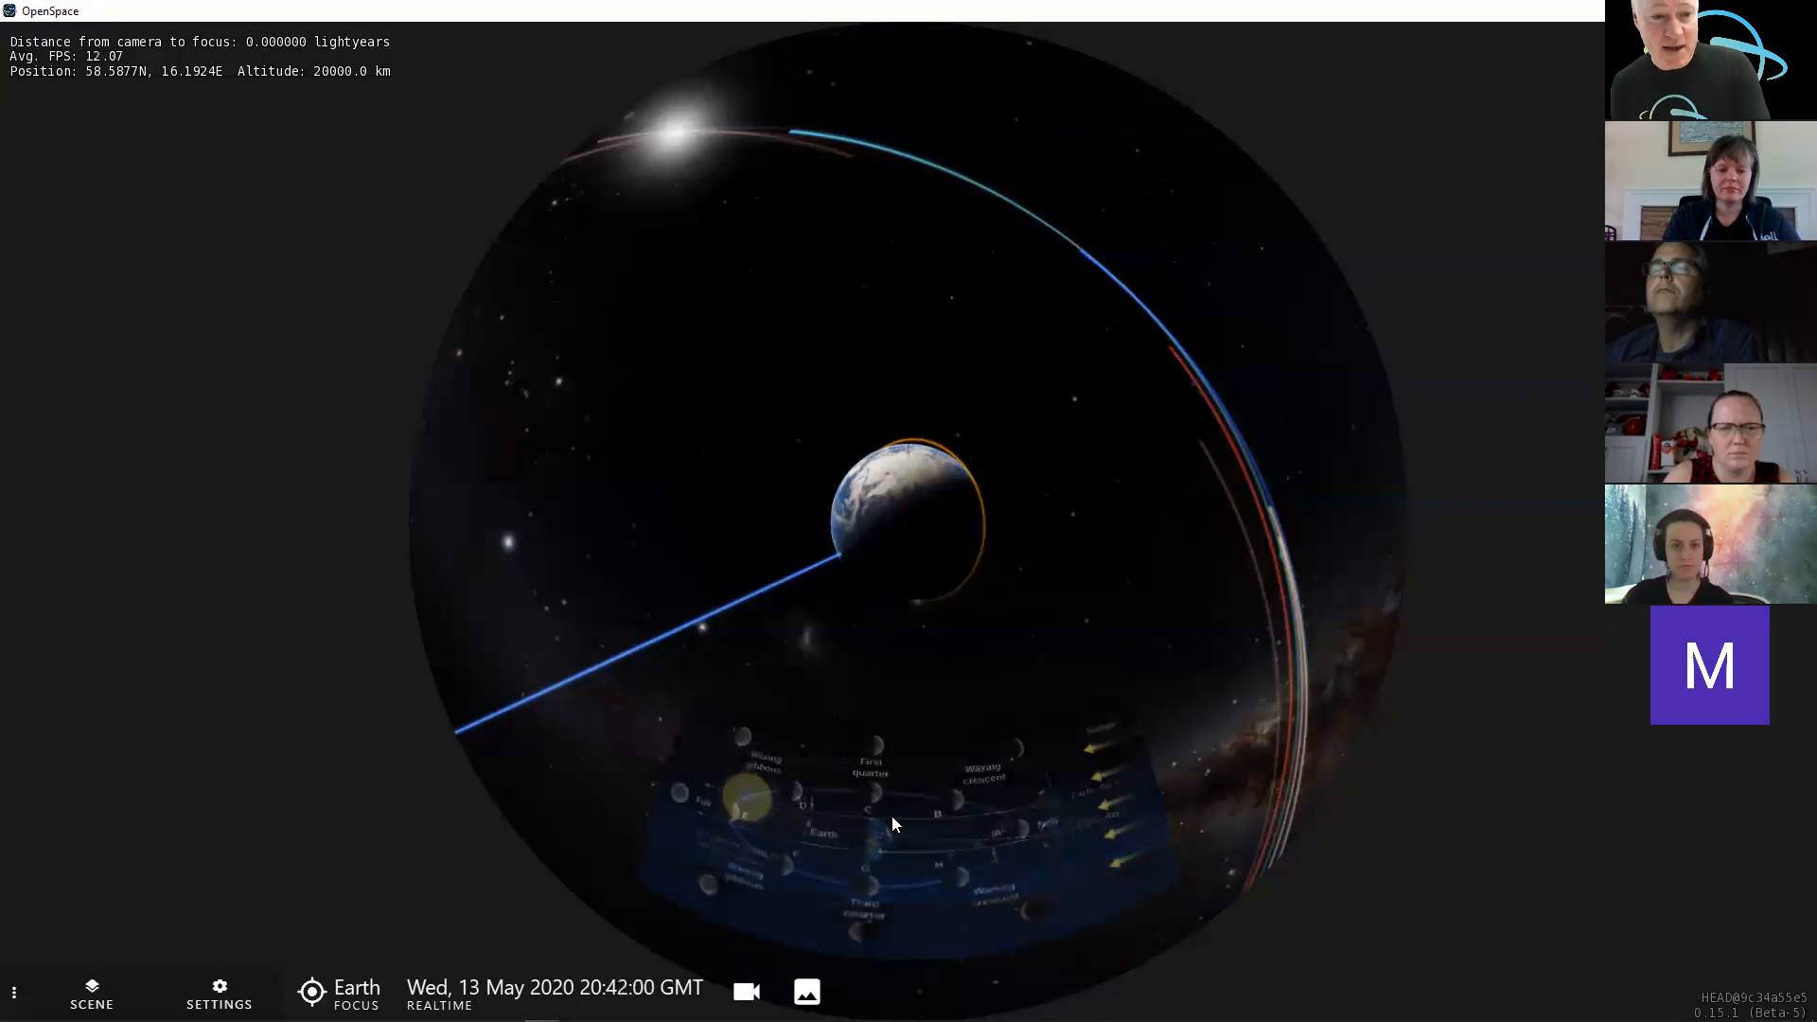
pyautogui.press('Right')
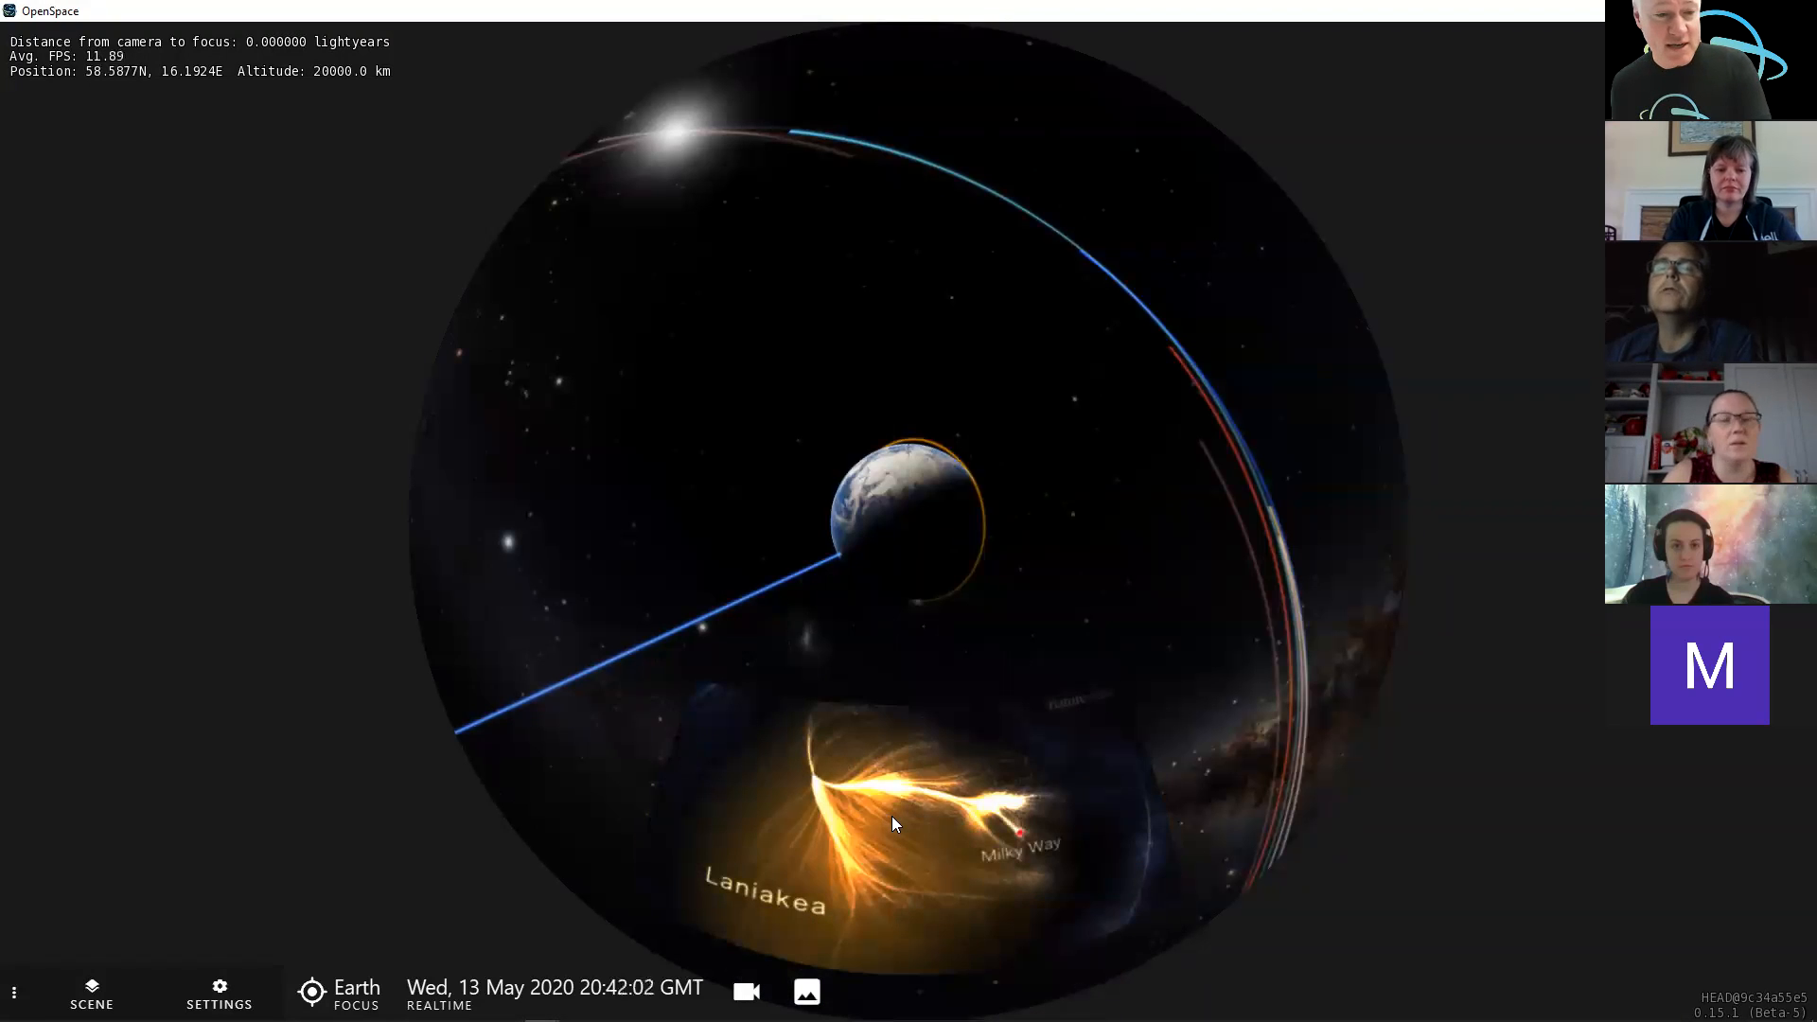
# - Page through the remaining slides, including the Sun's path diagrams, the celestial sphere and How to make OpenSpace "yours"
pyautogui.press('Left')
pyautogui.press('Right')
pyautogui.press('Right')
pyautogui.press('Right')
pyautogui.press('Right')
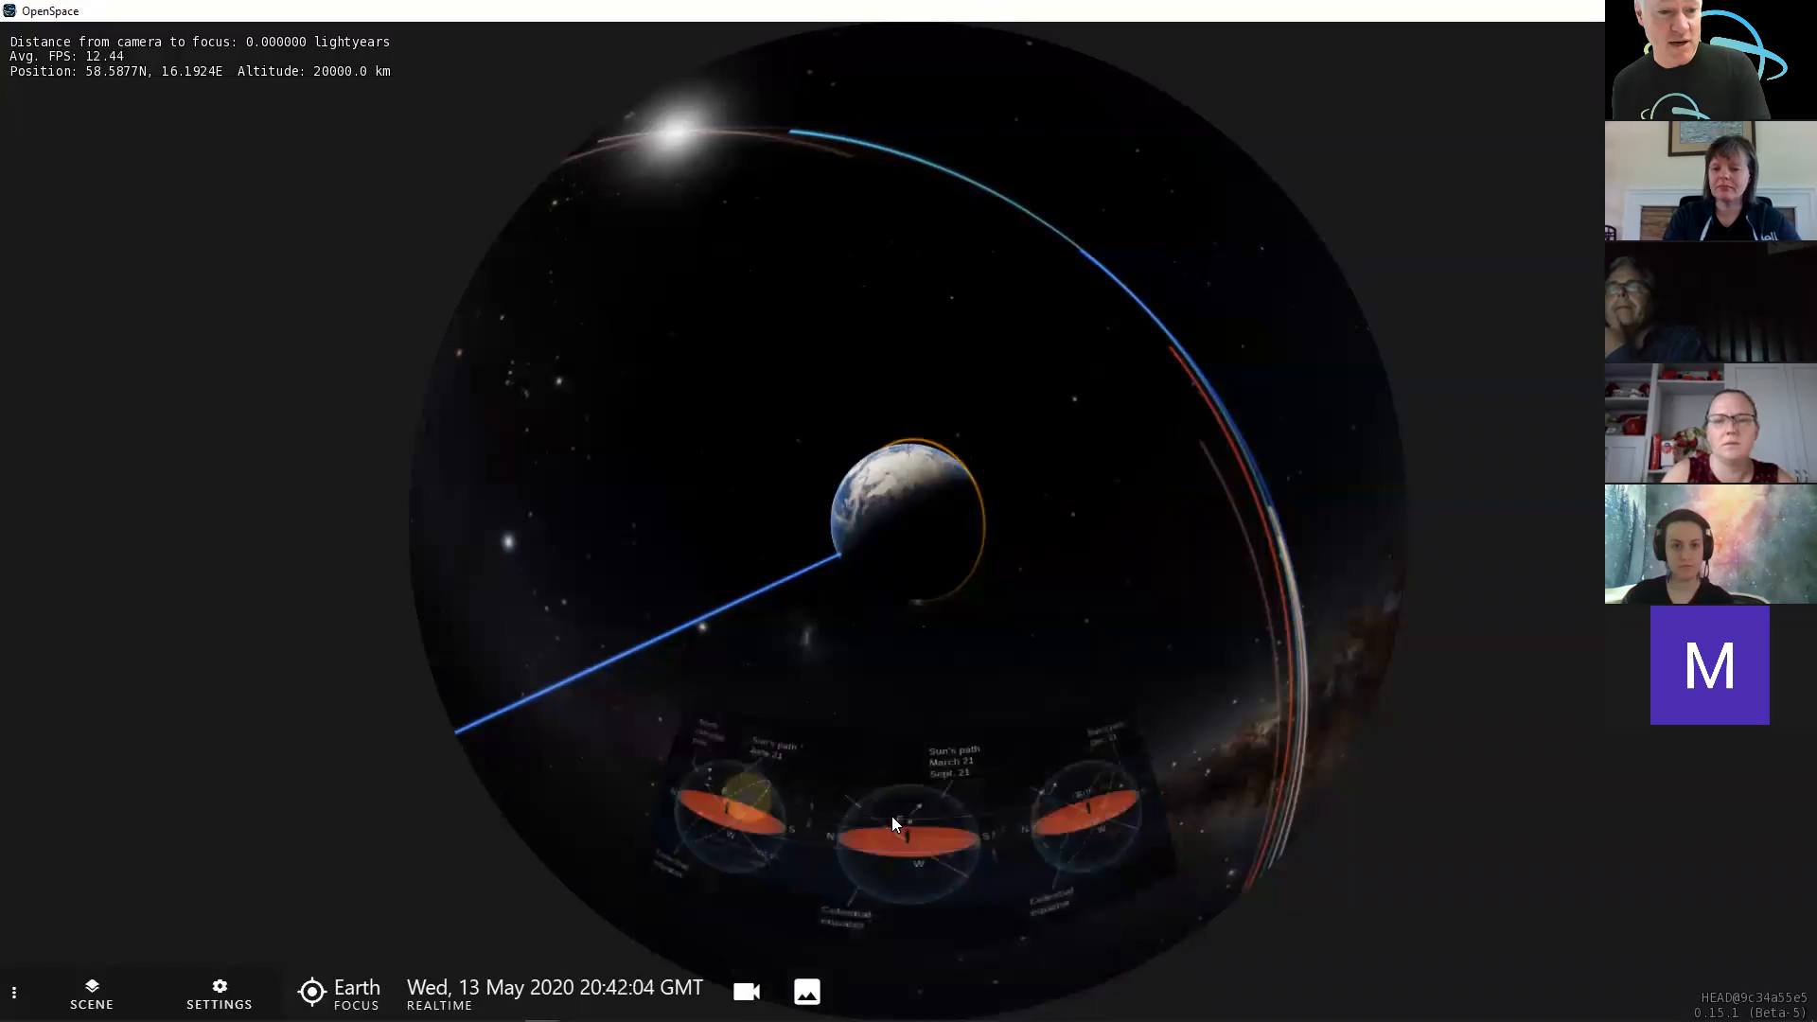
pyautogui.press('Right')
pyautogui.press('Right')
pyautogui.press('Right')
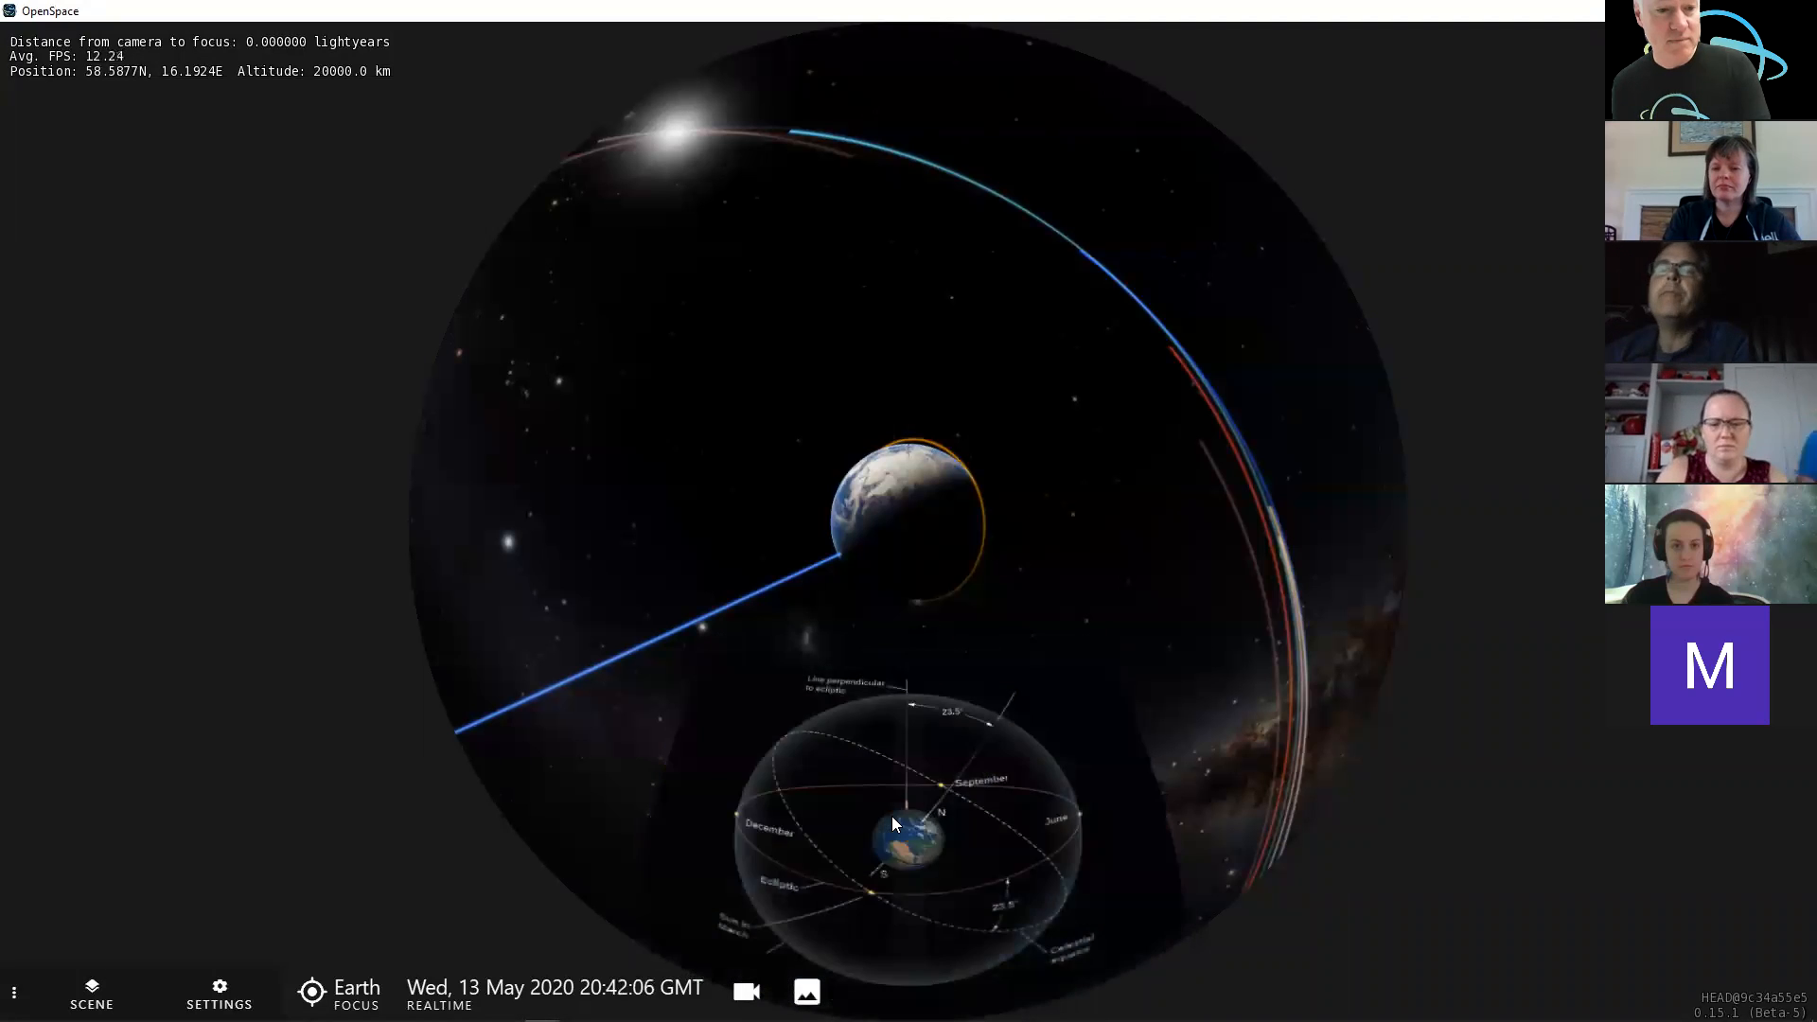
pyautogui.press('Right')
pyautogui.press('Right')
pyautogui.press('Right')
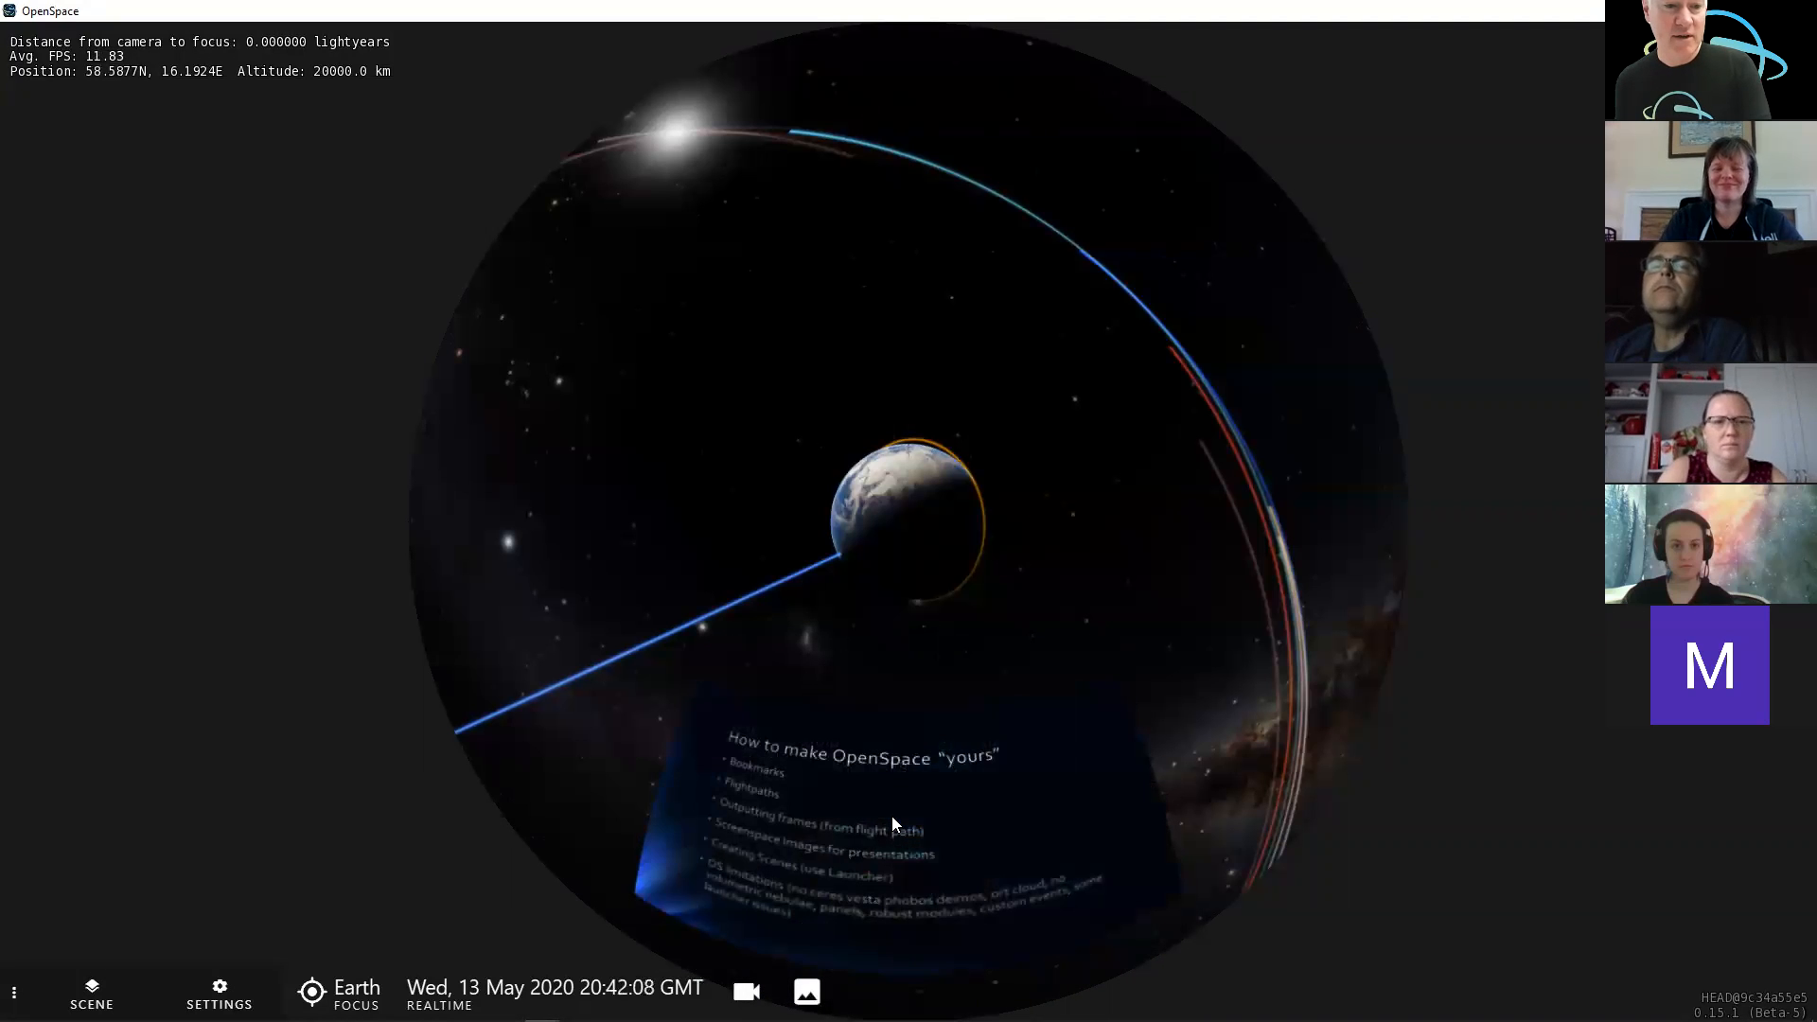
pyautogui.press('Right')
pyautogui.press('Right')
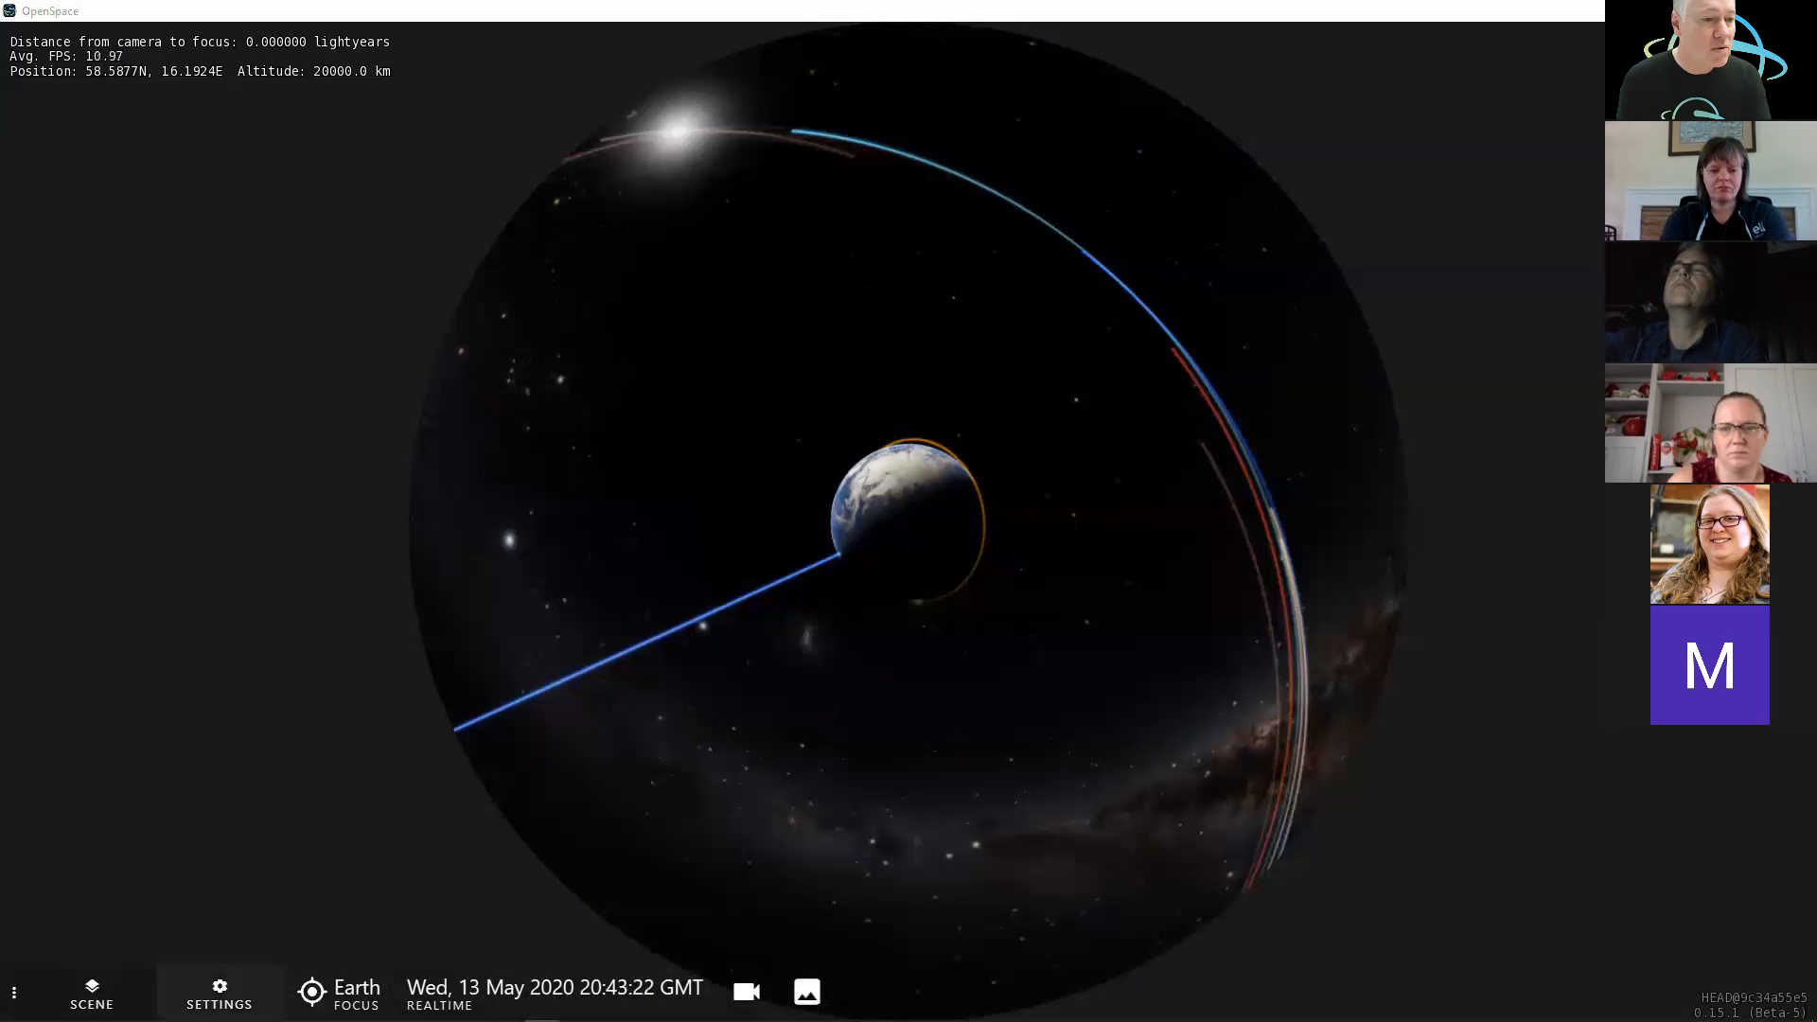
# - Open the scene list, fold away Earth's properties and inspect the Orion entry under Constellations
pyautogui.click(91, 991)
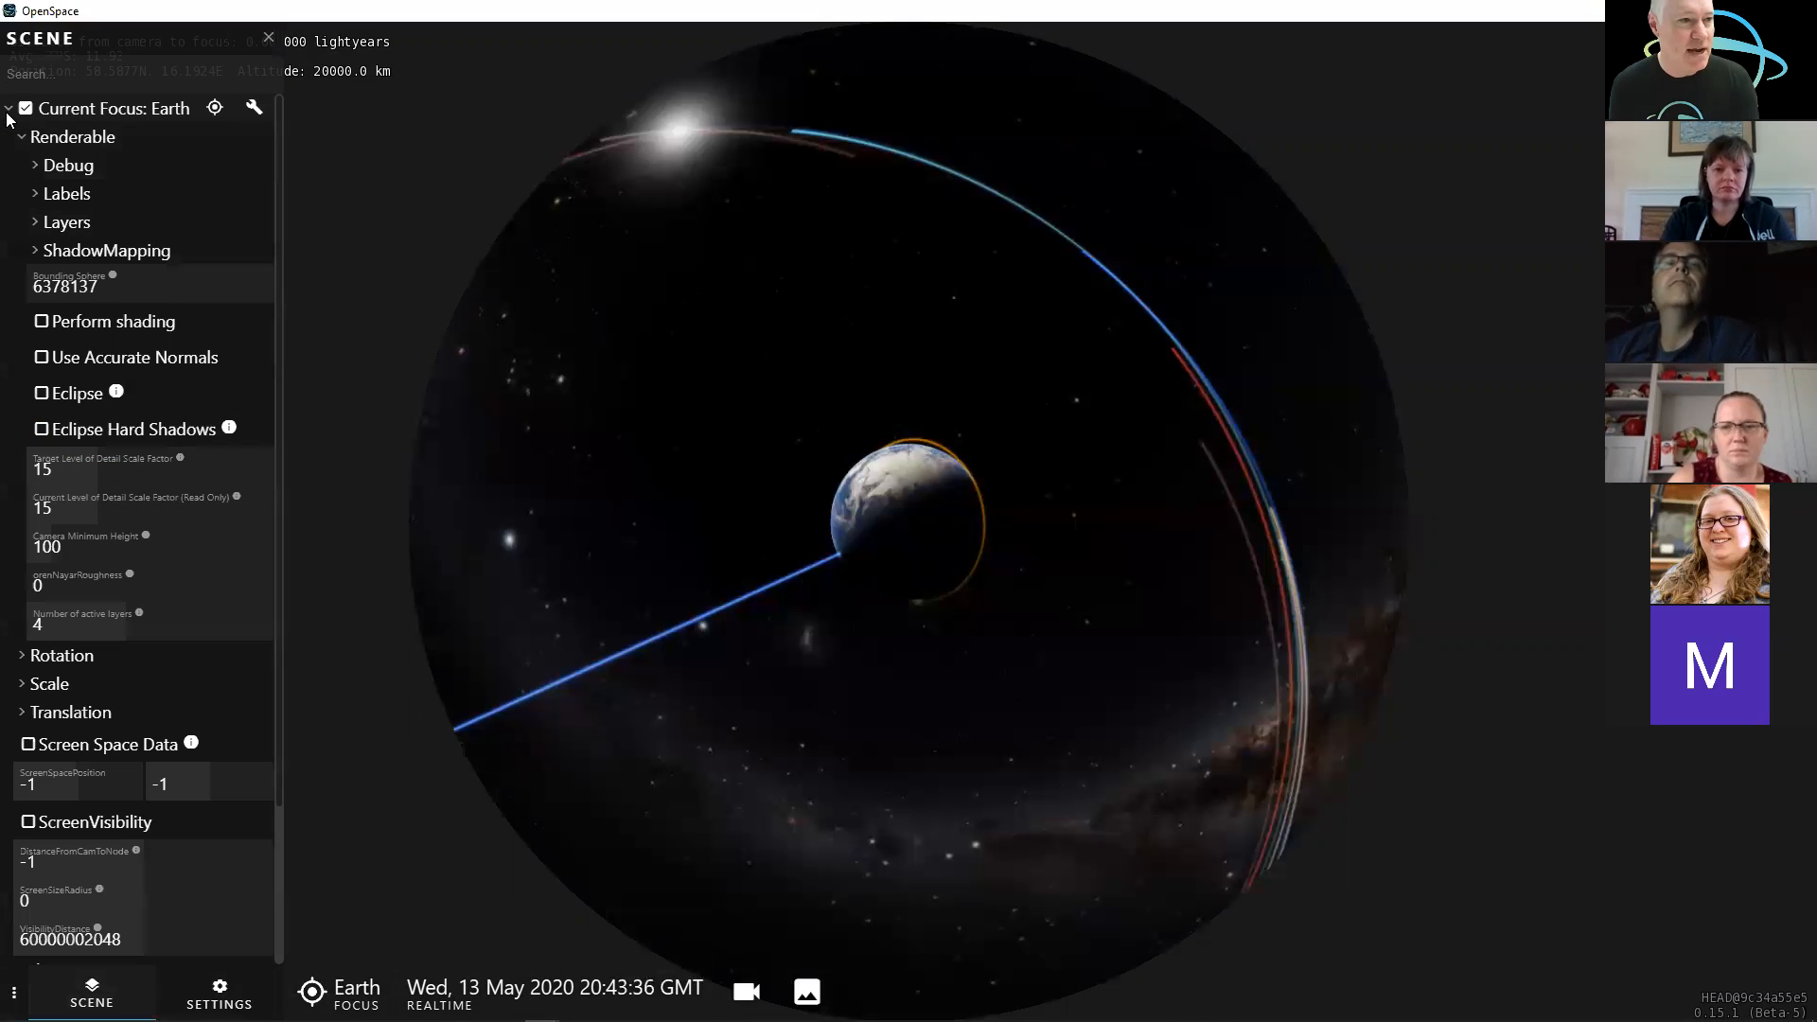
pyautogui.click(9, 109)
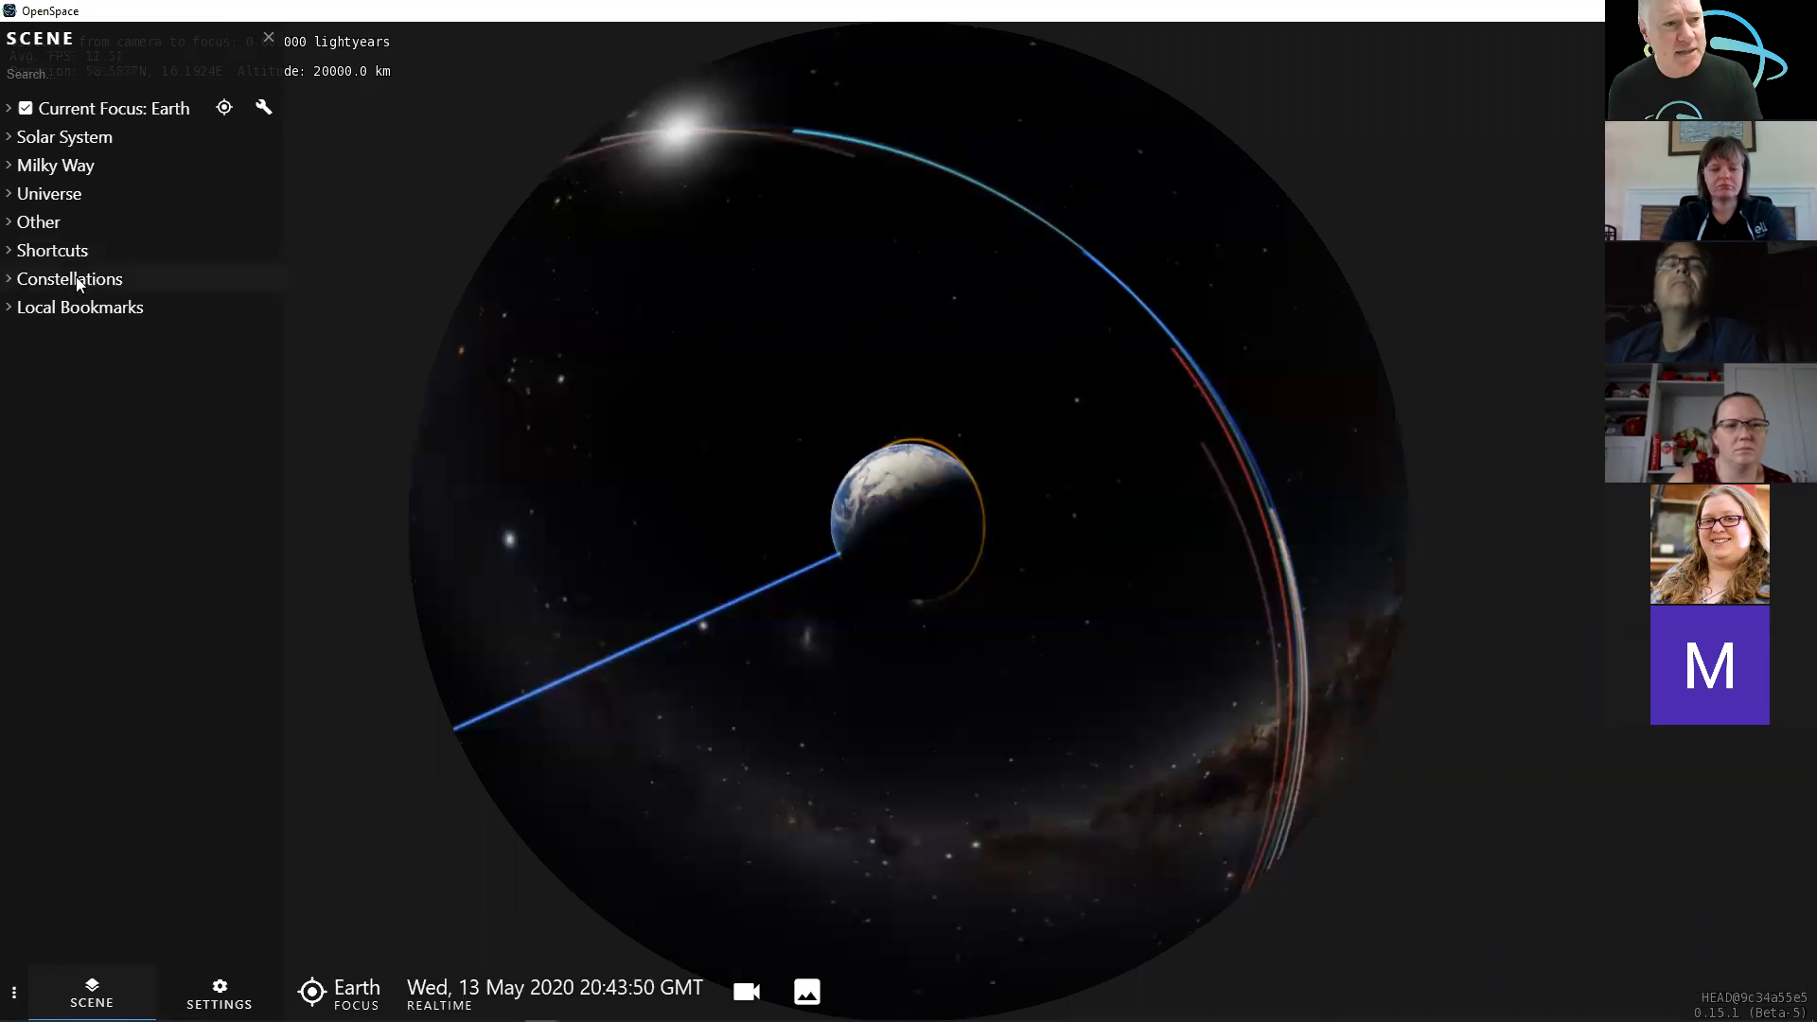
pyautogui.click(7, 282)
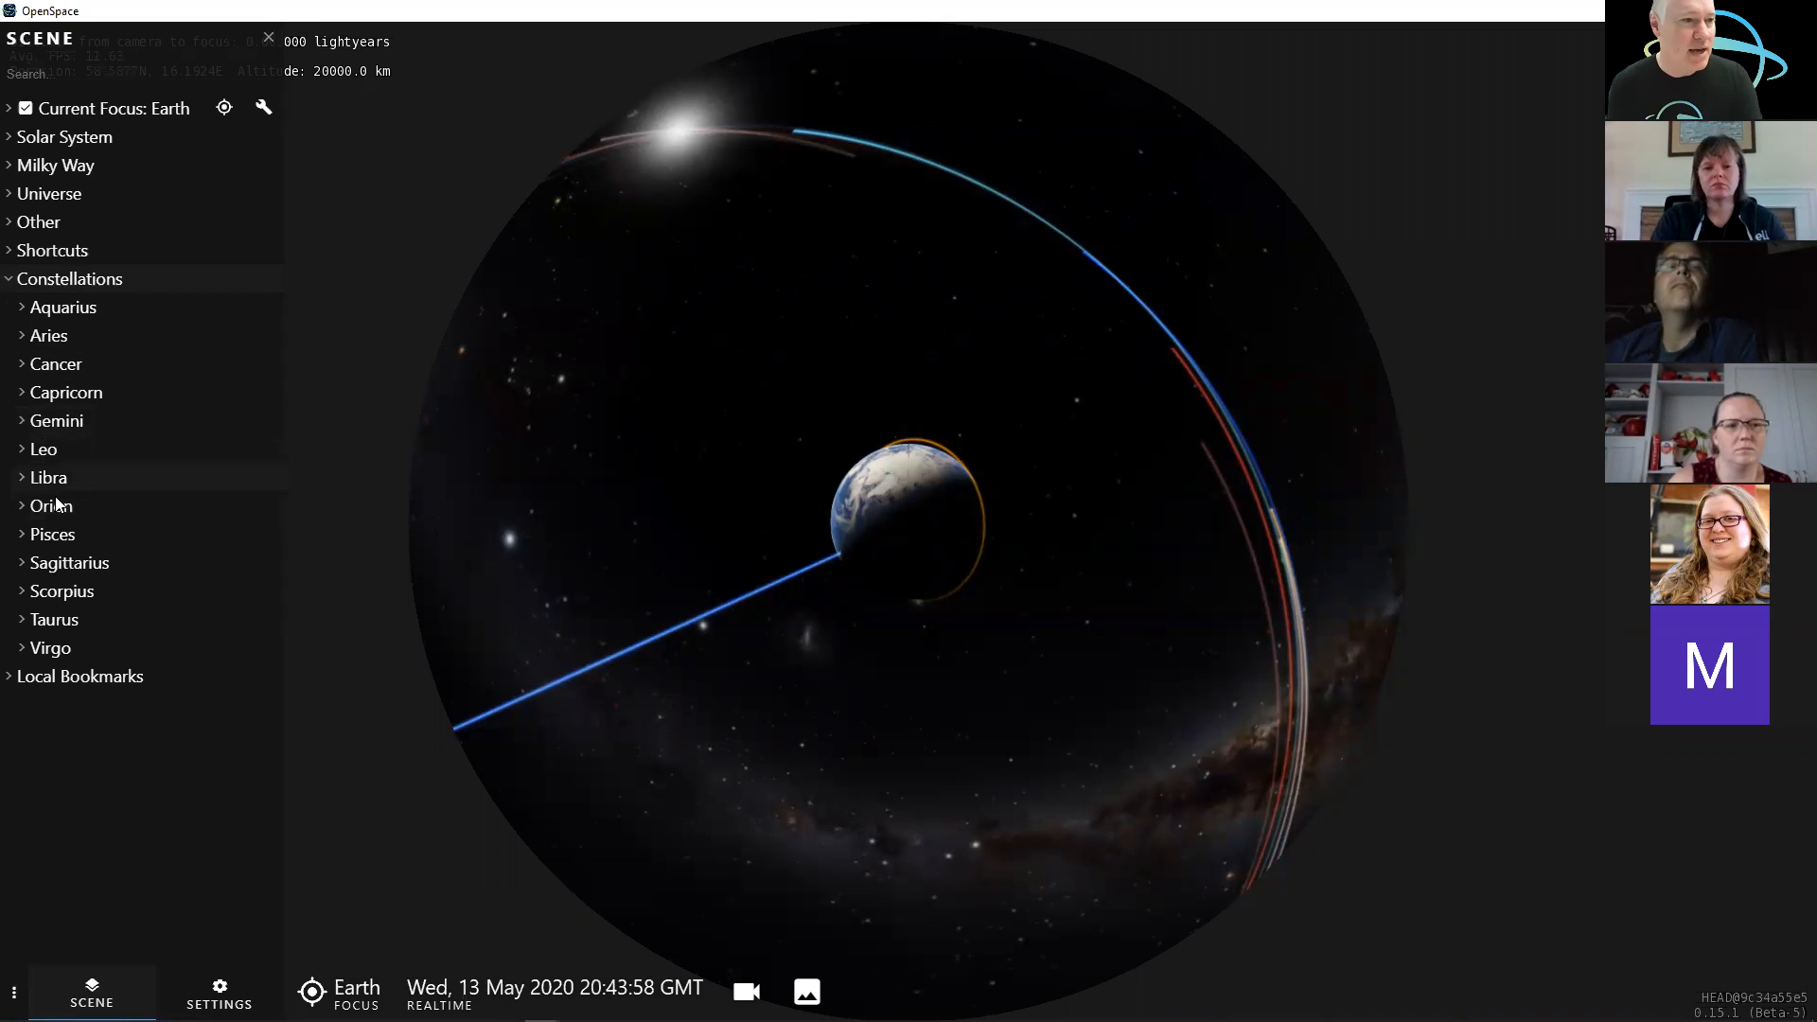
pyautogui.click(23, 509)
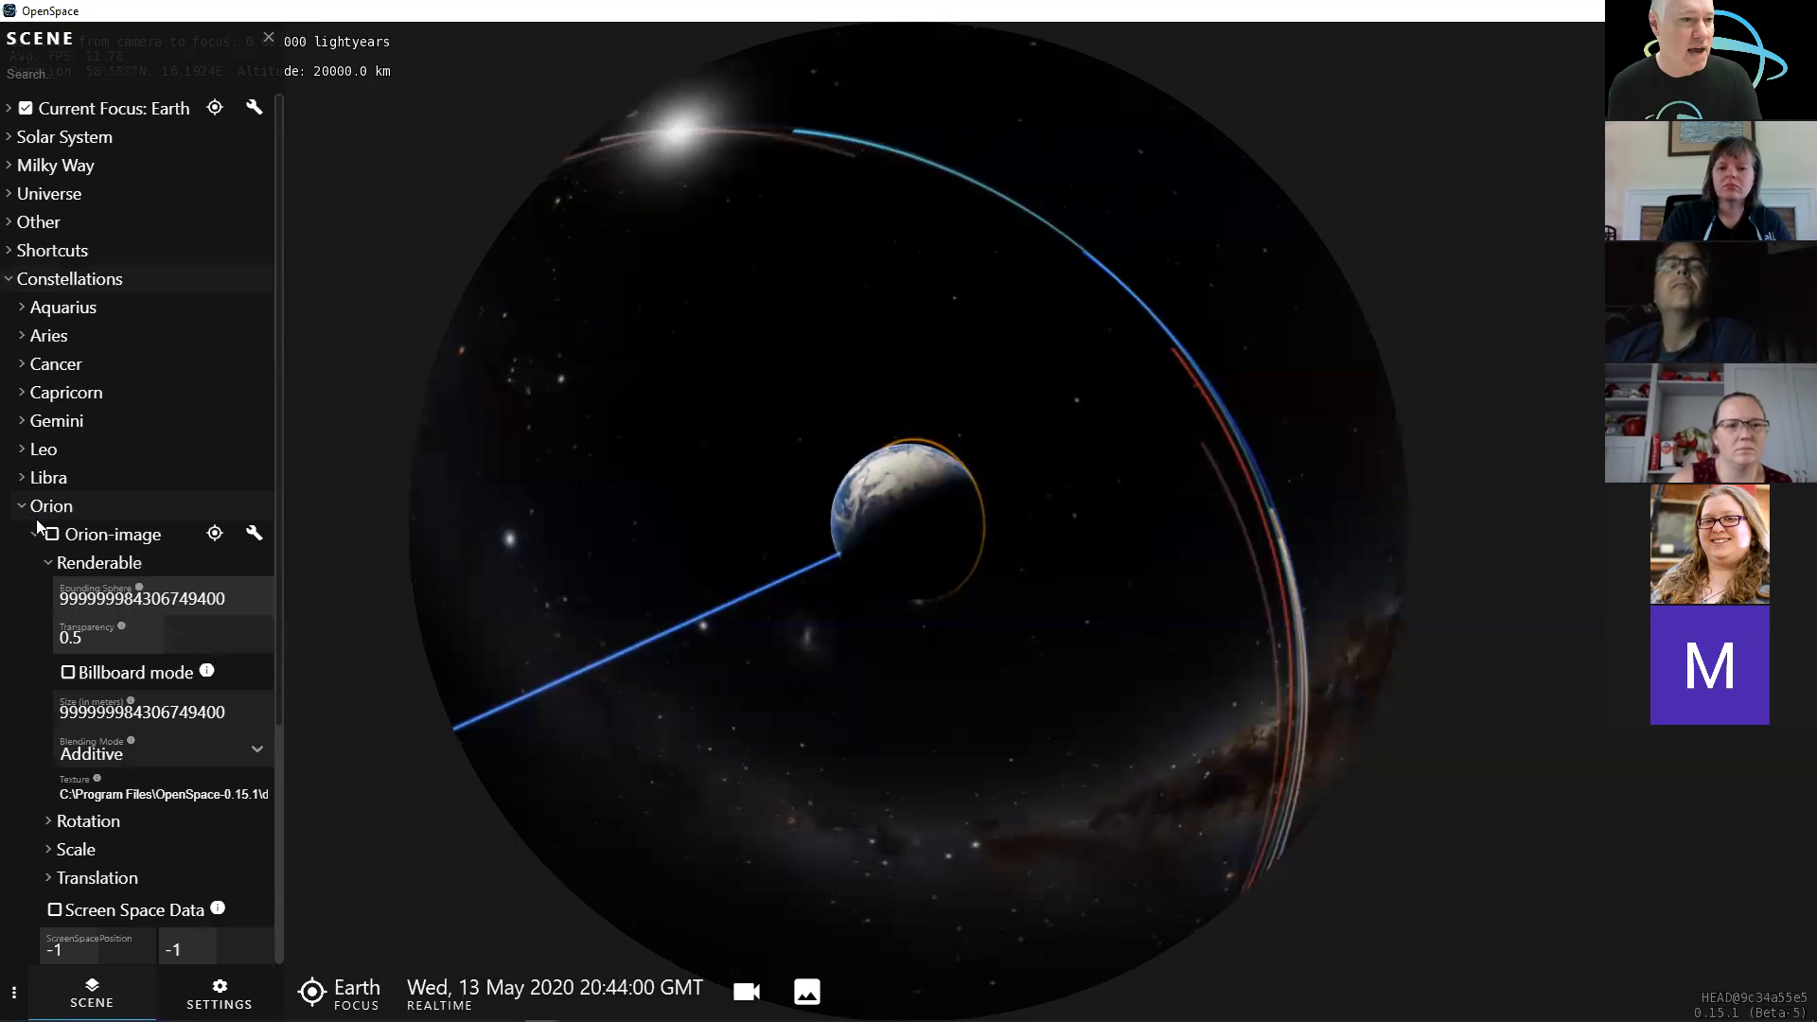
pyautogui.click(21, 507)
# - Pull back from Earth to about 536,008 km and orbit to examine the blue constellation figure and planet trails
pyautogui.moveTo(730, 522); pyautogui.dragTo(744, 916)
pyautogui.scroll(-5, 747, 933)
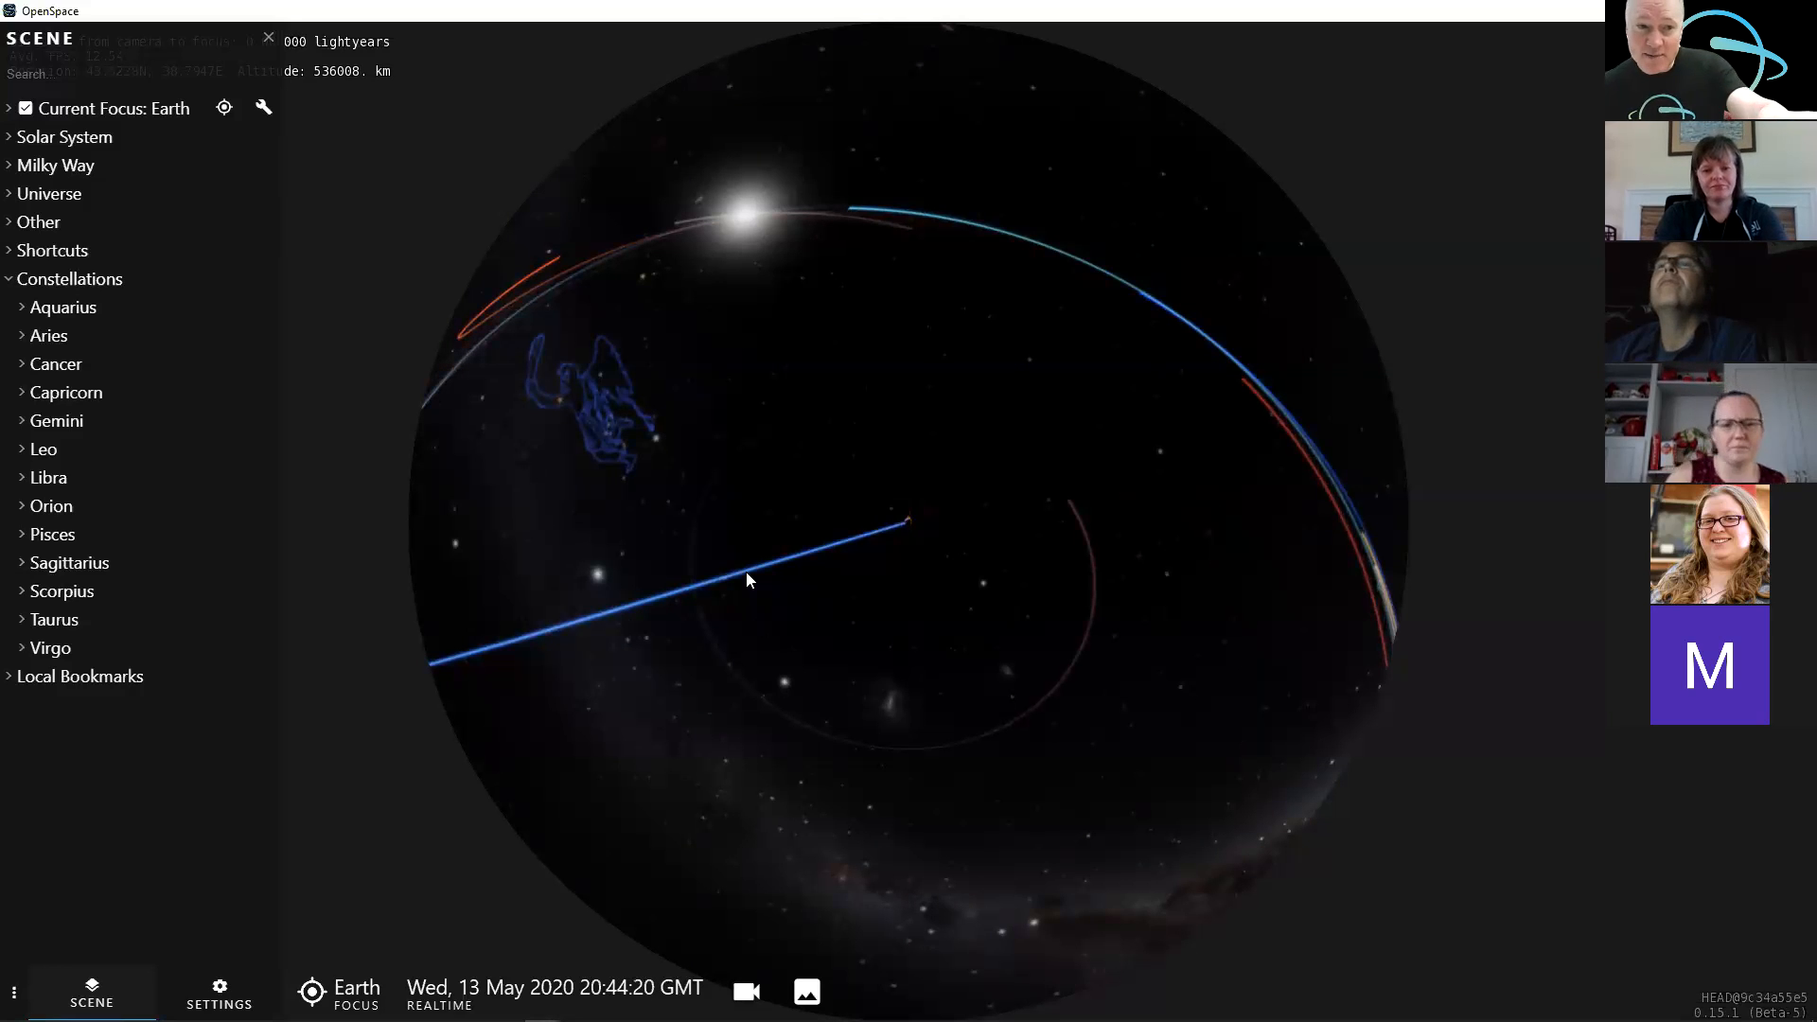
pyautogui.moveTo(773, 608); pyautogui.dragTo(714, 625)
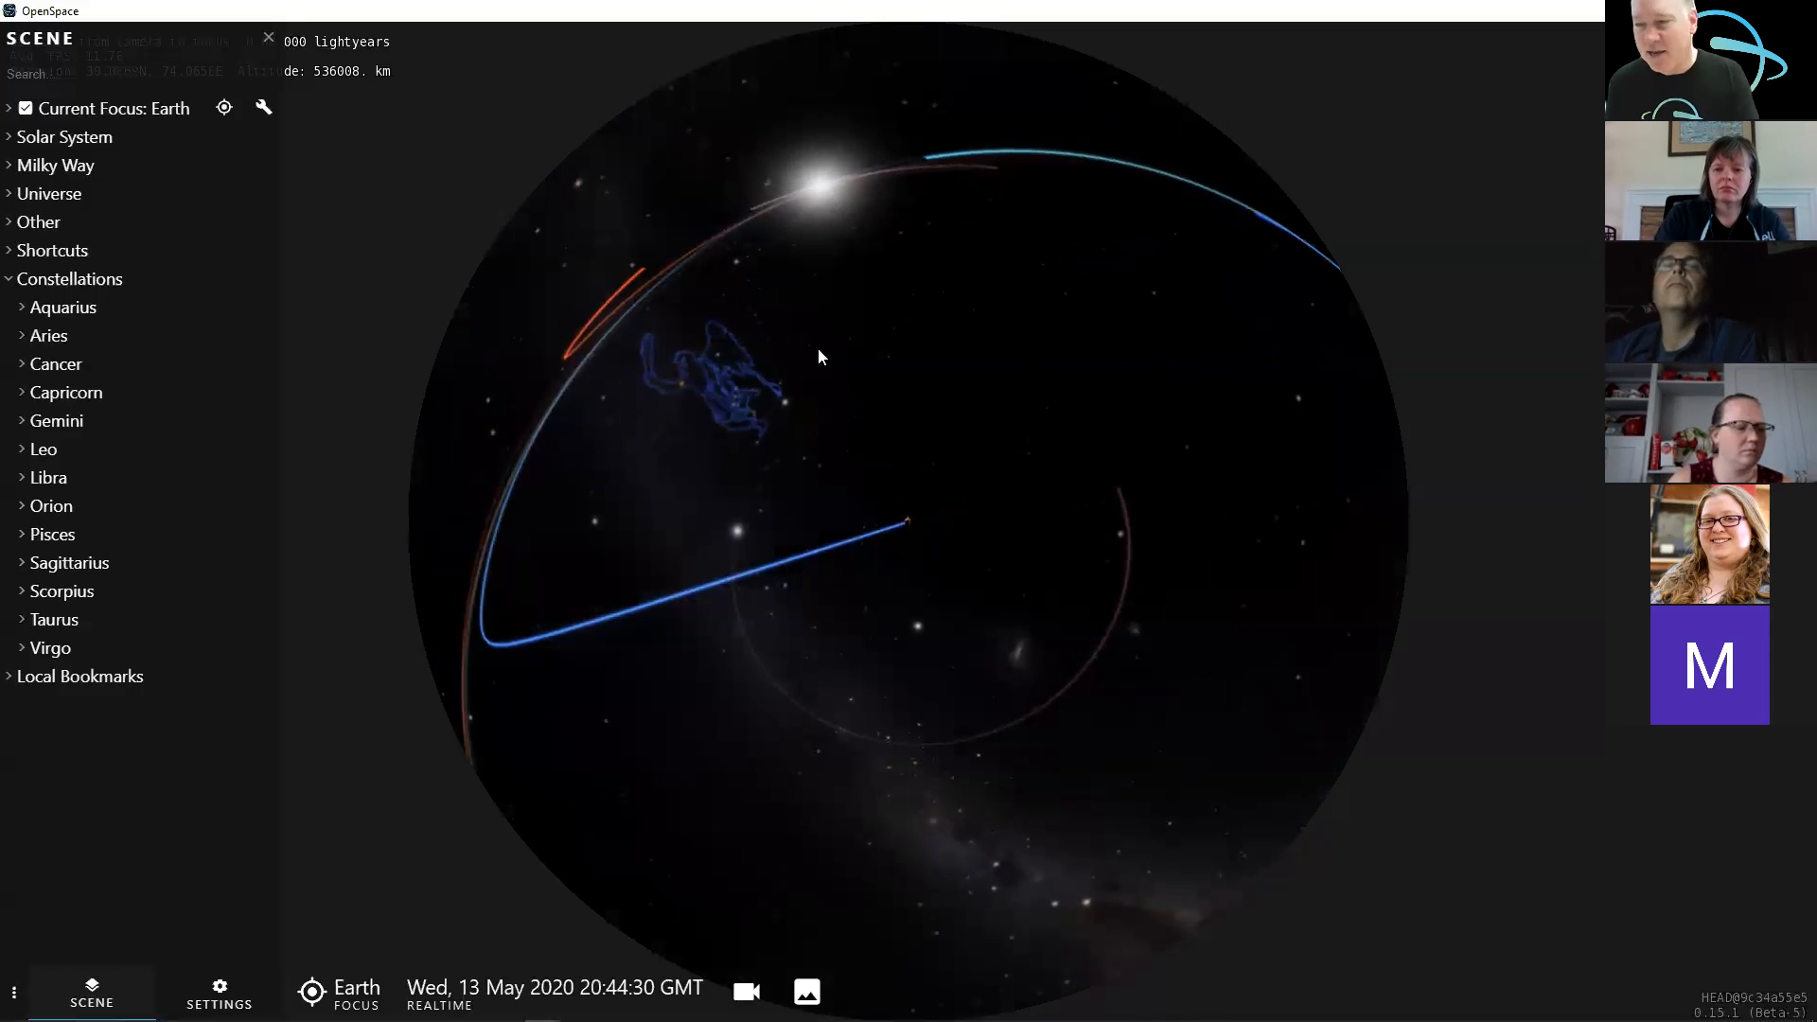
pyautogui.moveTo(1123, 679); pyautogui.dragTo(937, 523)
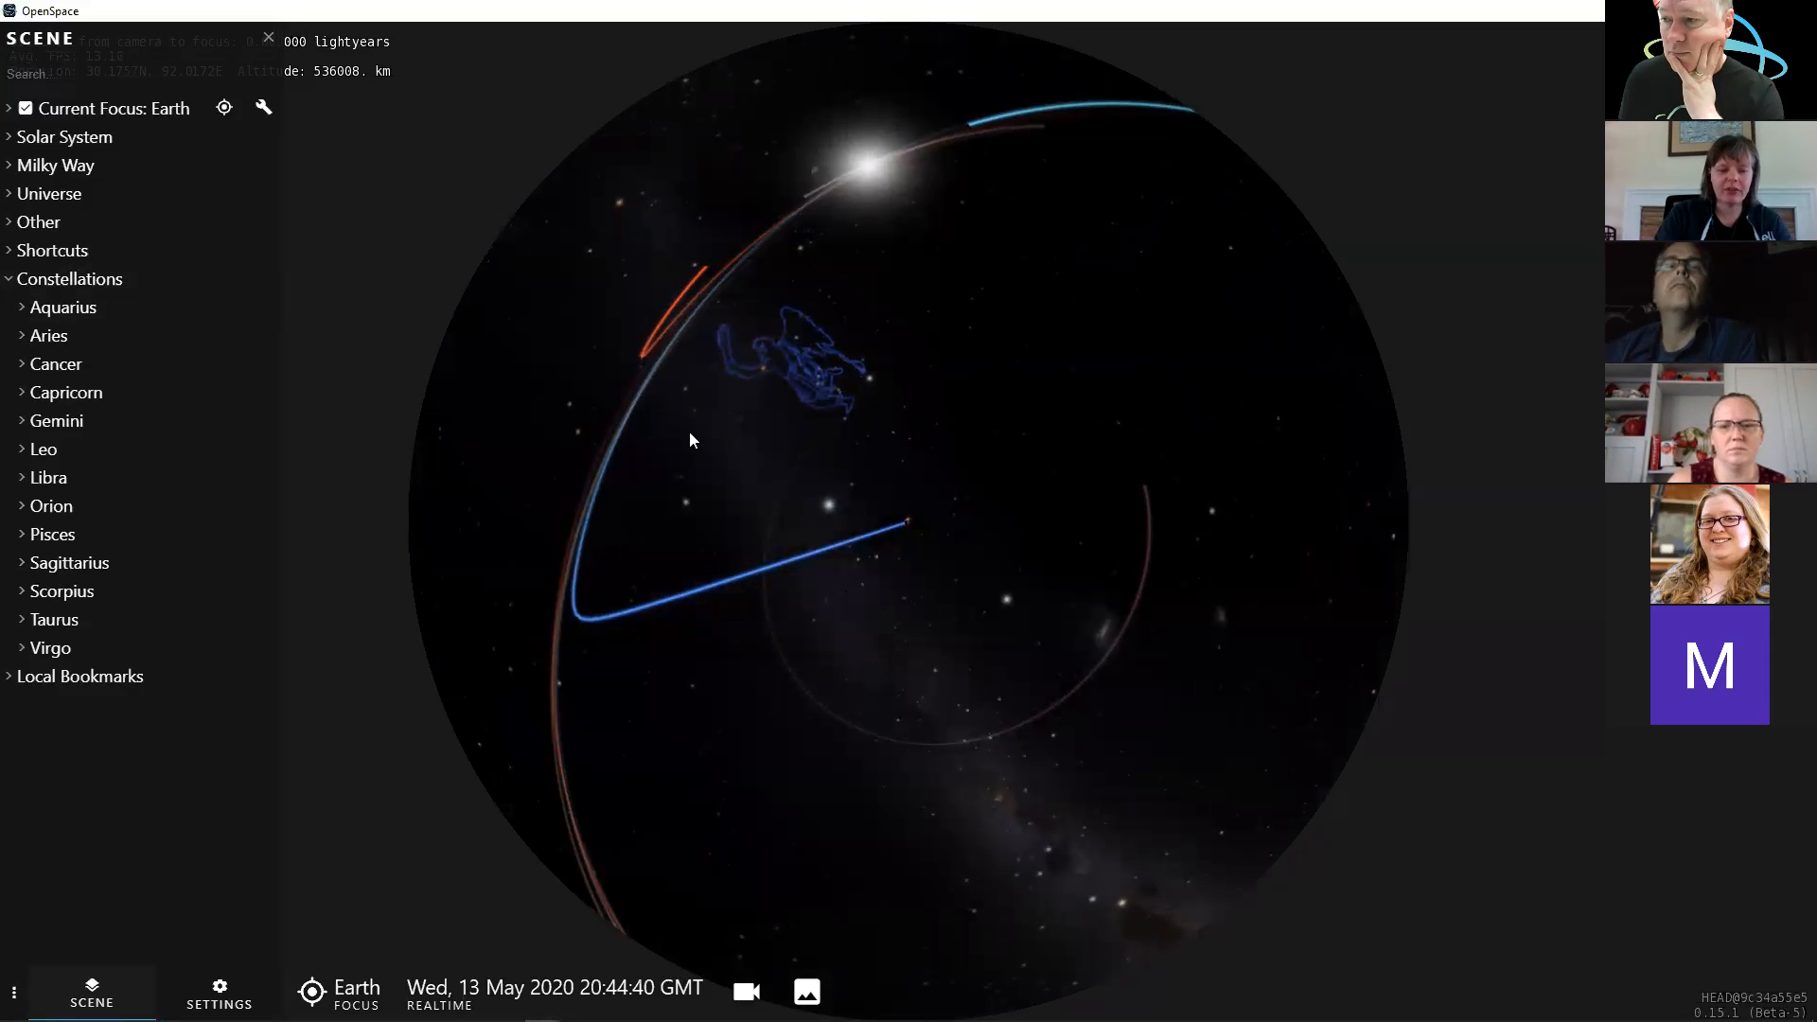
pyautogui.moveTo(689, 432); pyautogui.dragTo(632, 392)
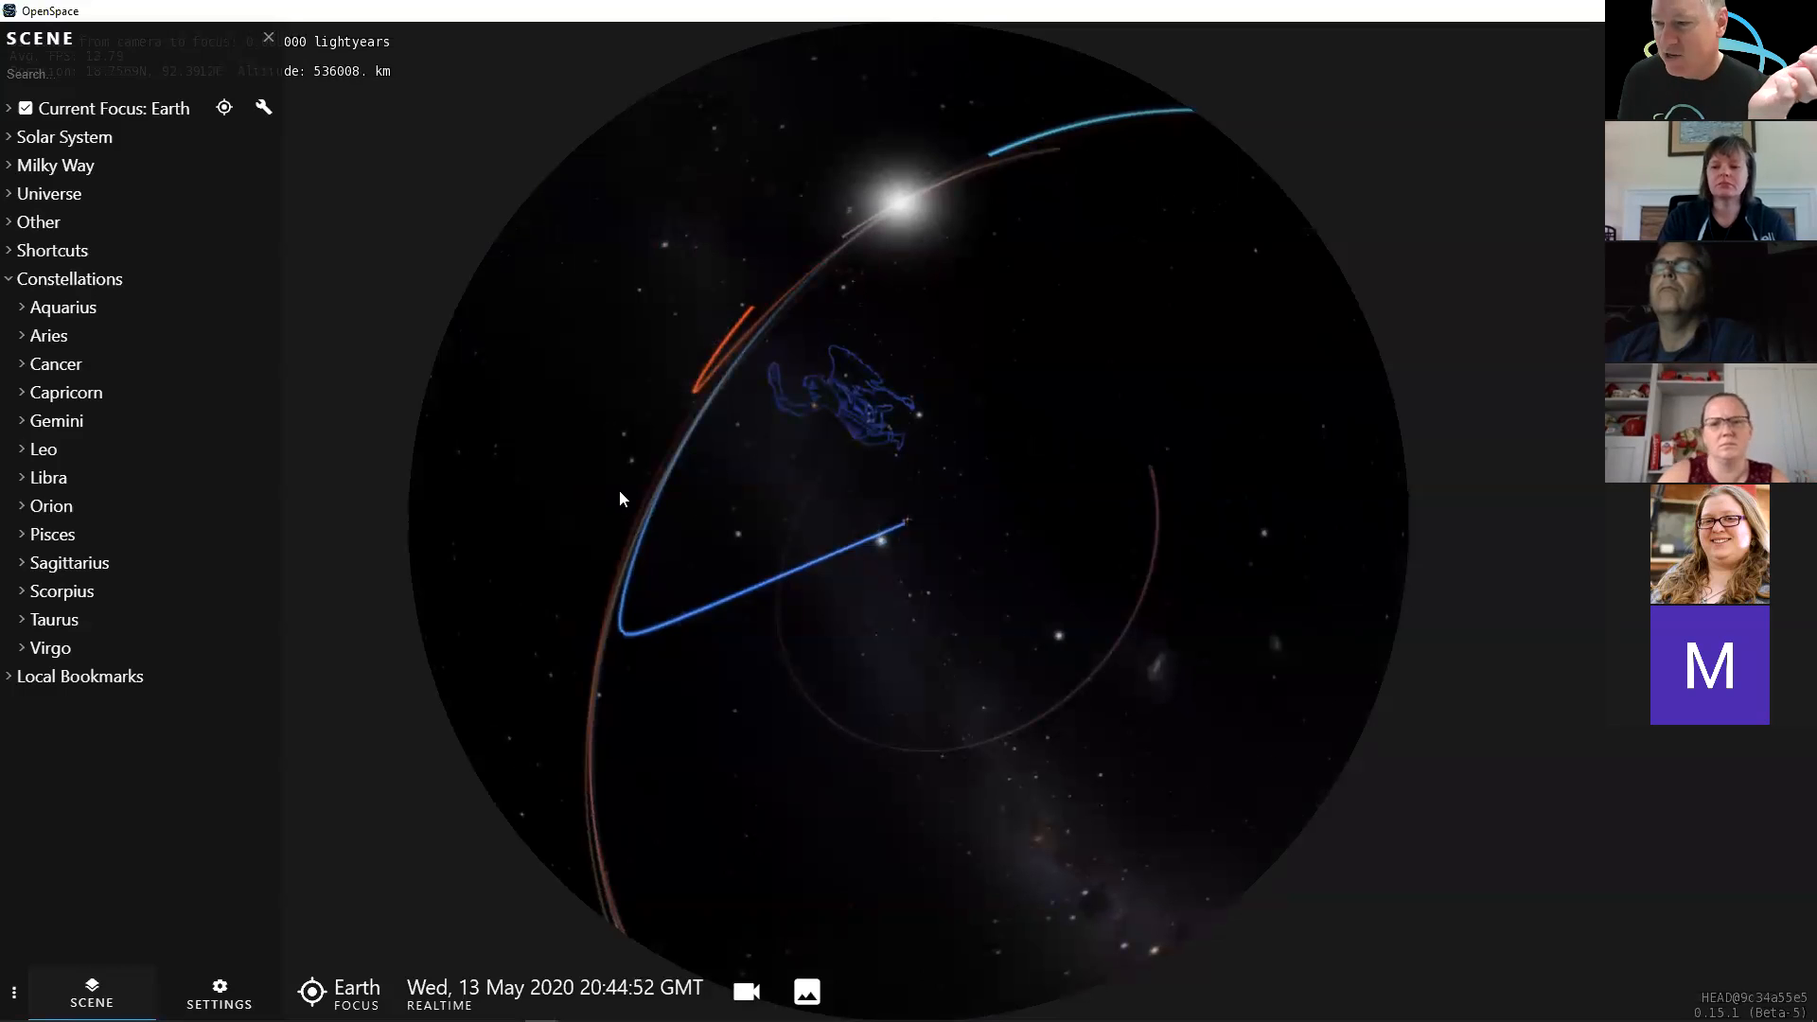
pyautogui.moveTo(798, 610); pyautogui.dragTo(941, 585)
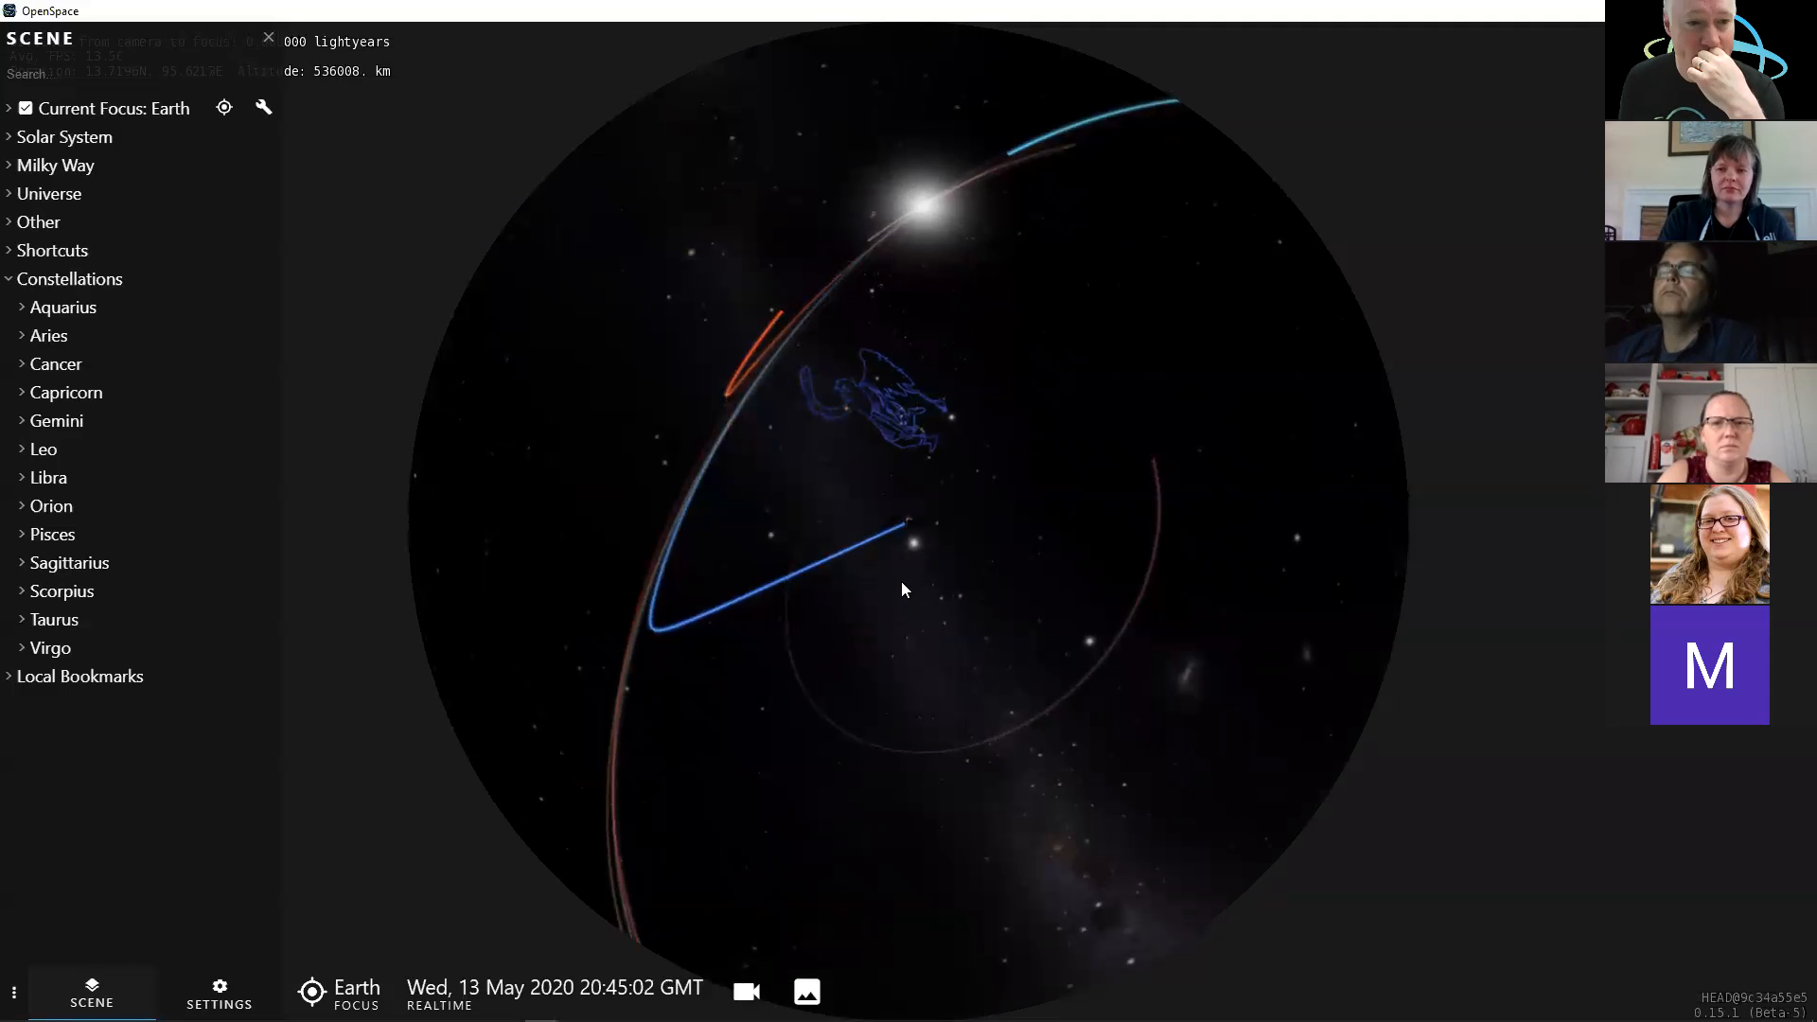
pyautogui.moveTo(899, 594); pyautogui.dragTo(867, 581)
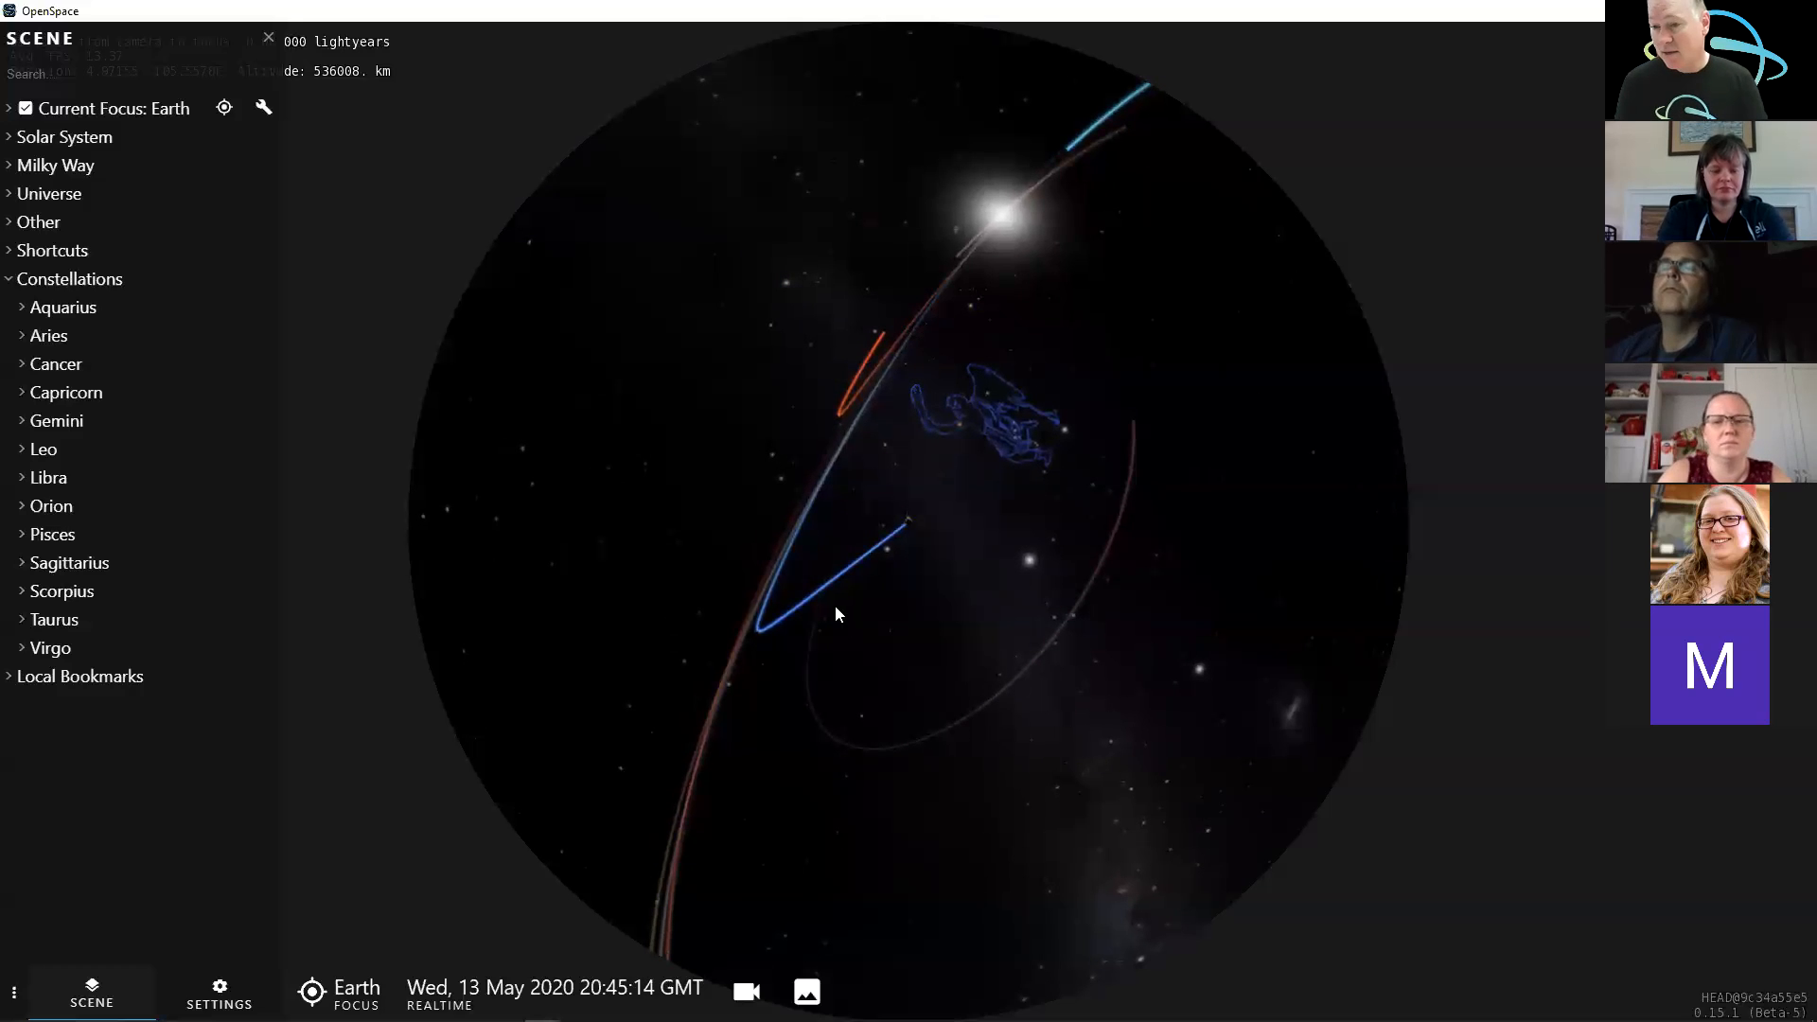
# - Collapse the Constellations group and expand Solar System, Planets and Earth to list Earth's scene objects
pyautogui.click(9, 282)
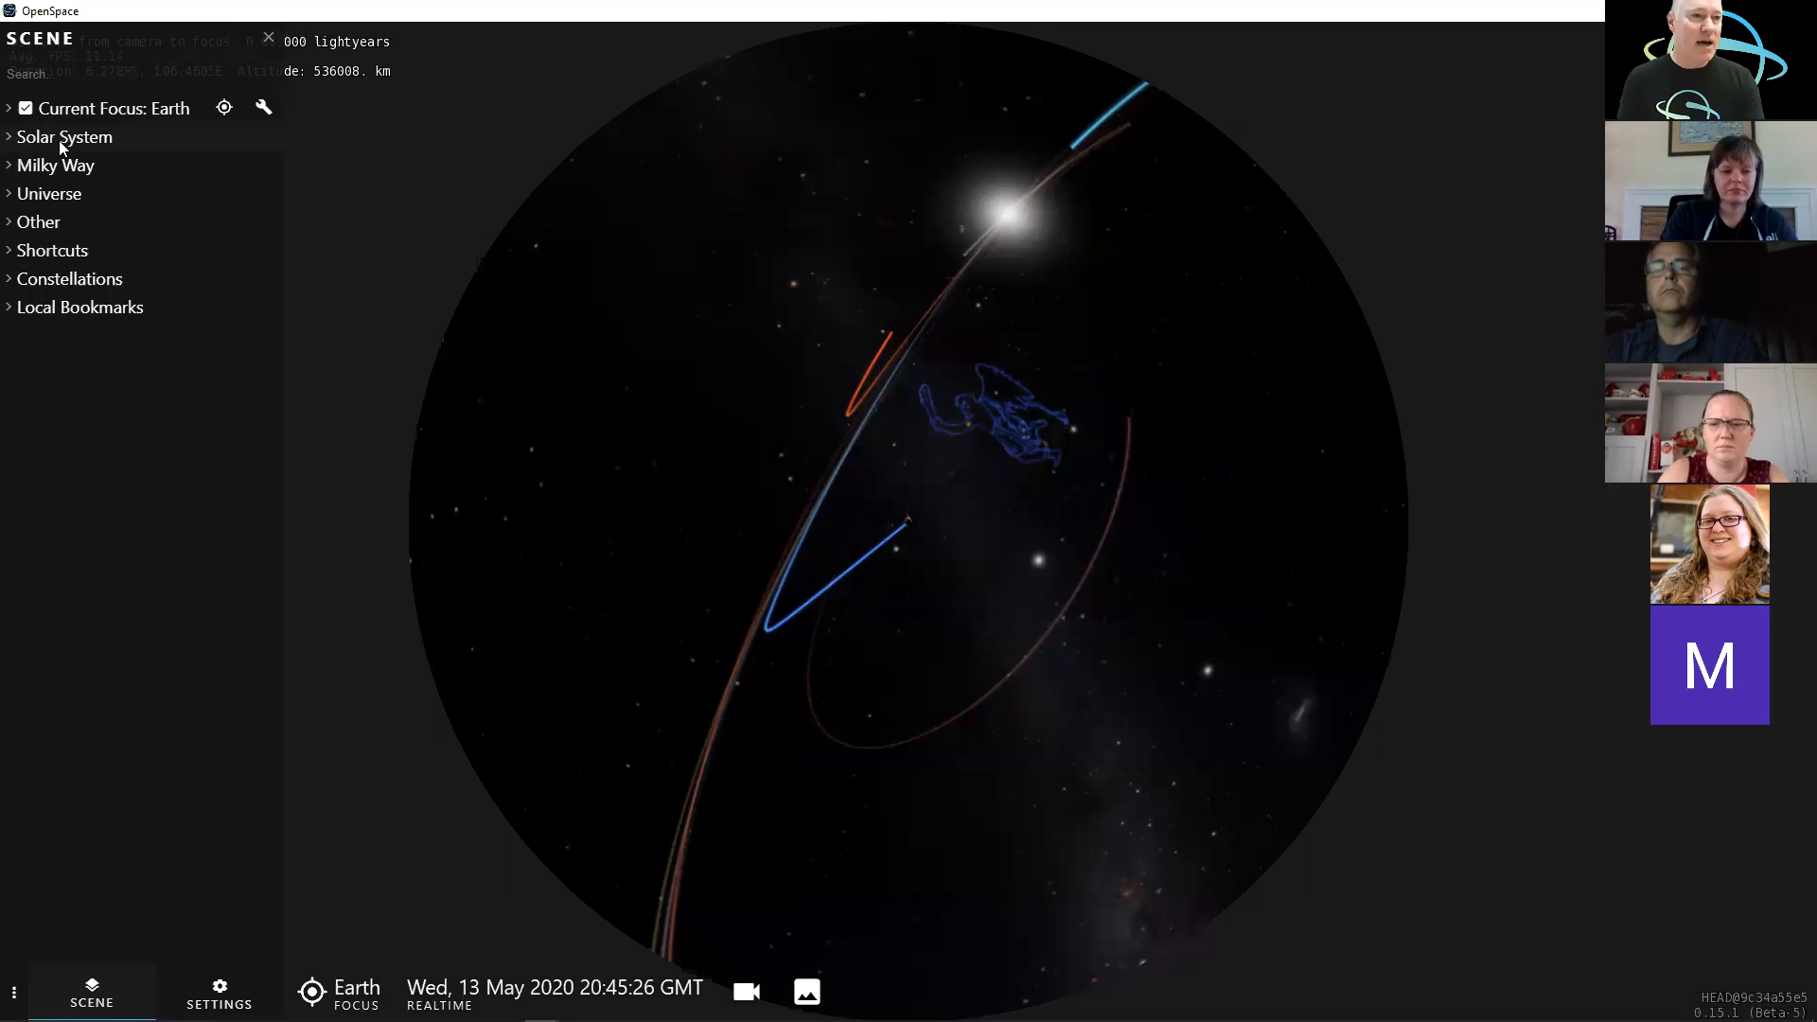
pyautogui.click(9, 142)
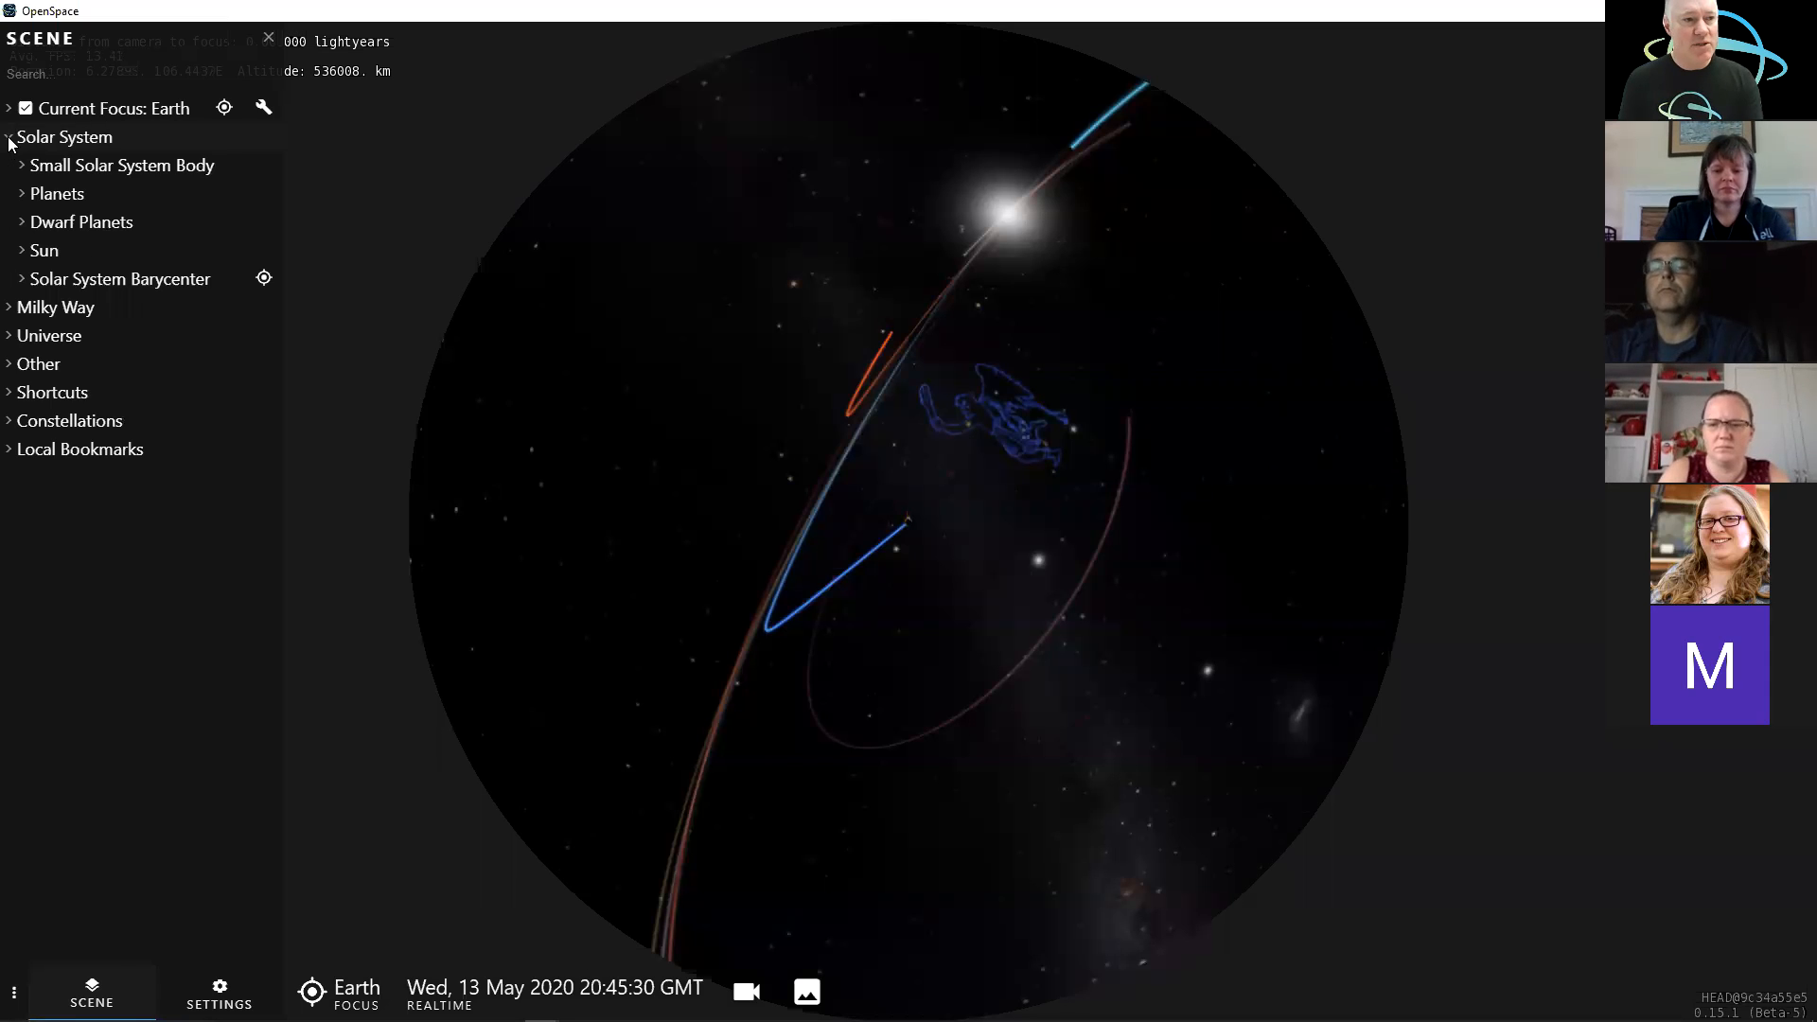
pyautogui.click(23, 194)
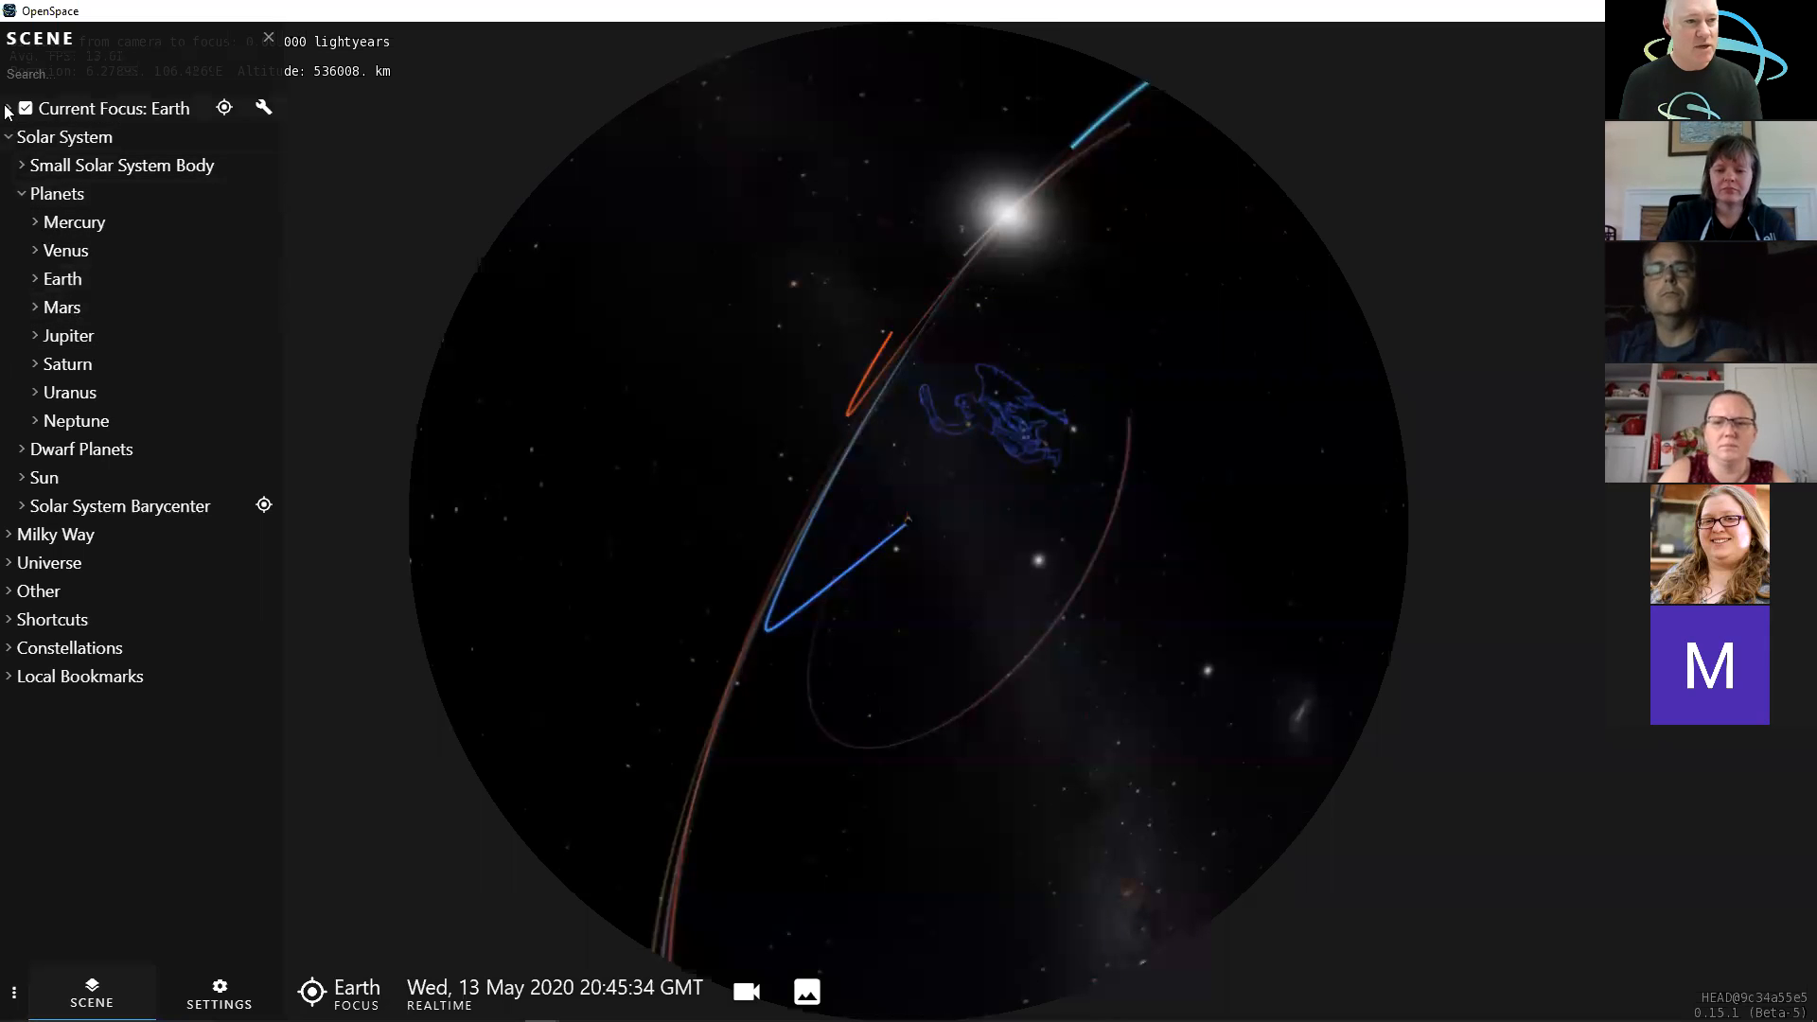
pyautogui.click(34, 278)
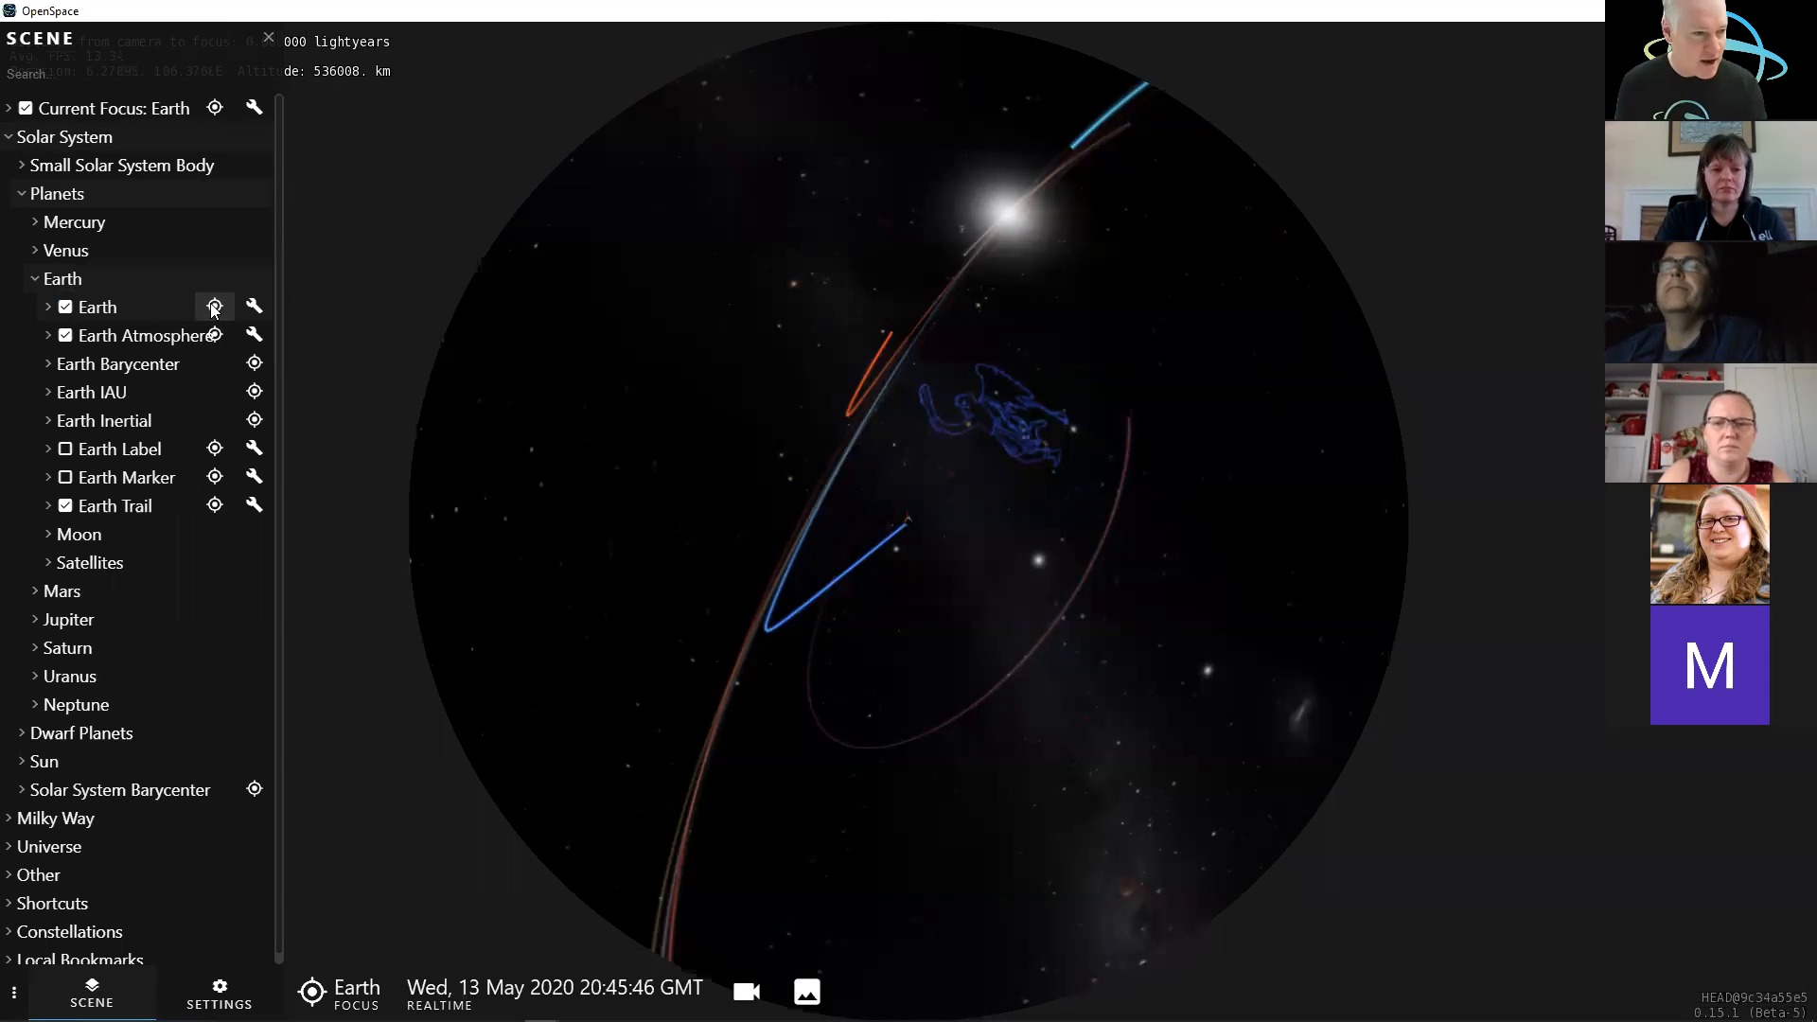
# - Fly back to Earth at about 6,363 km altitude and expand its Satellites group
pyautogui.moveTo(949, 547); pyautogui.dragTo(947, 475, button='right')
pyautogui.moveTo(937, 644); pyautogui.dragTo(964, 734)
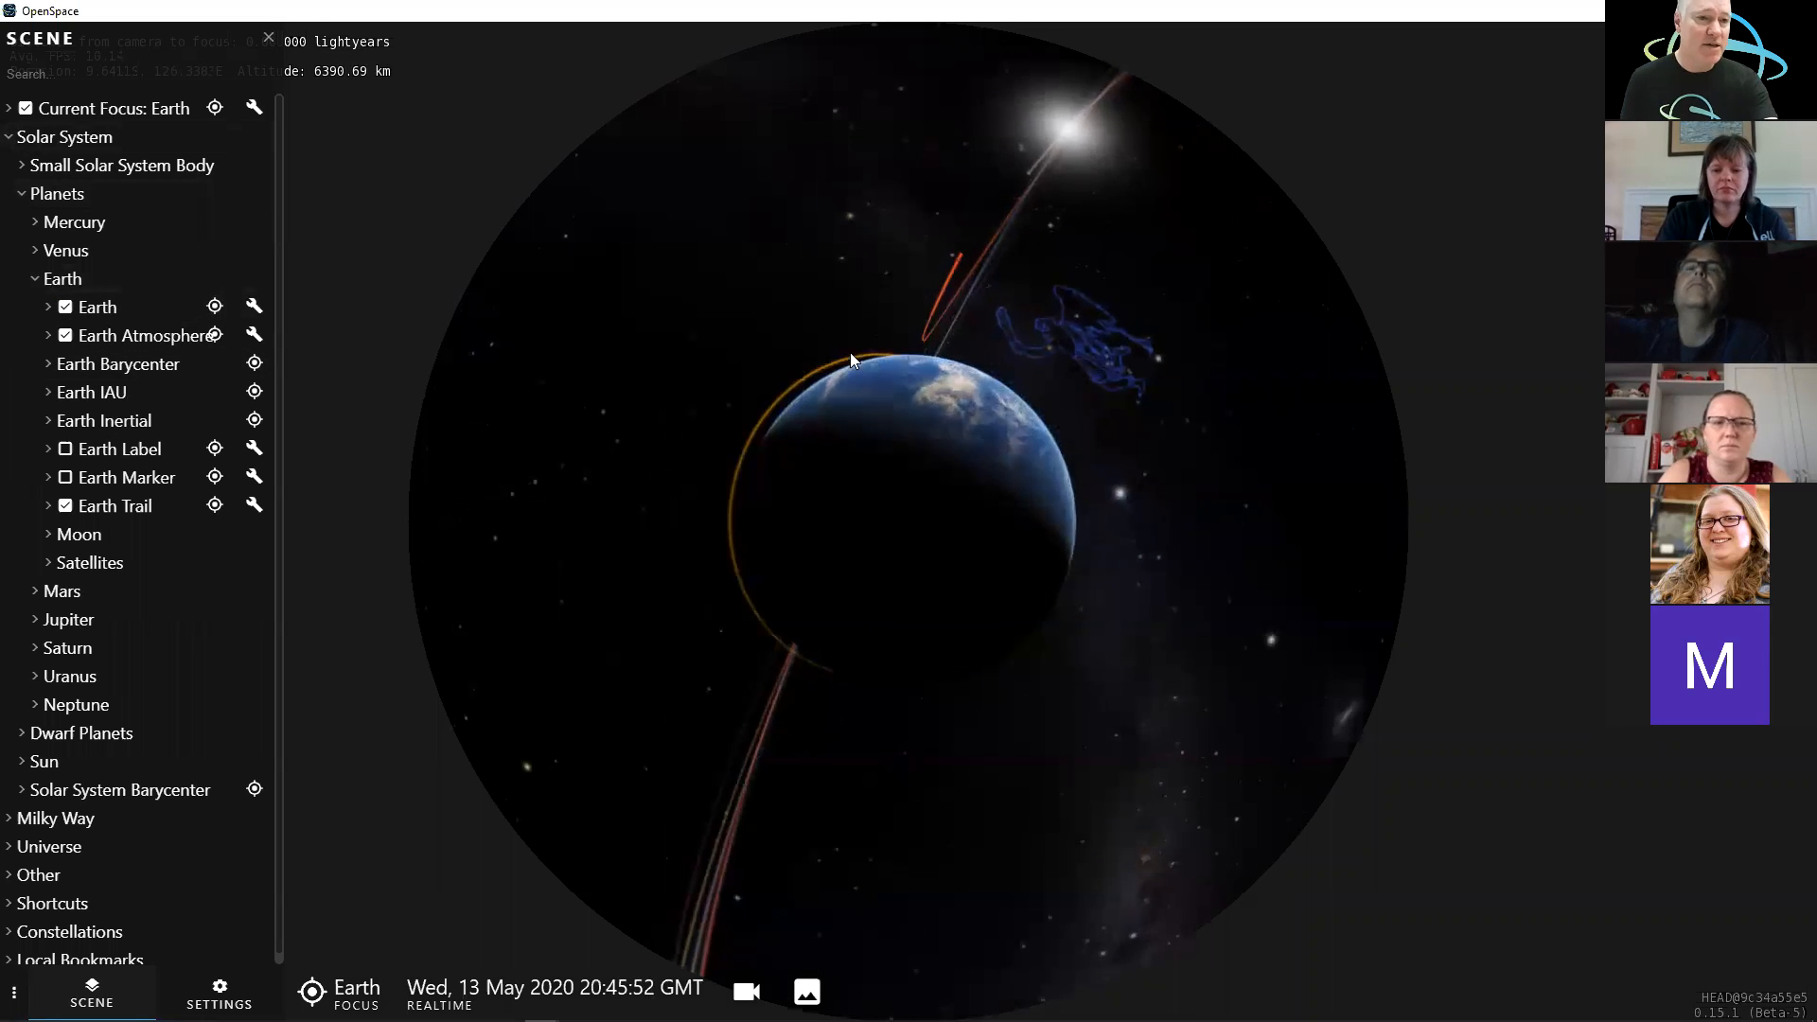
pyautogui.moveTo(804, 401); pyautogui.dragTo(859, 556)
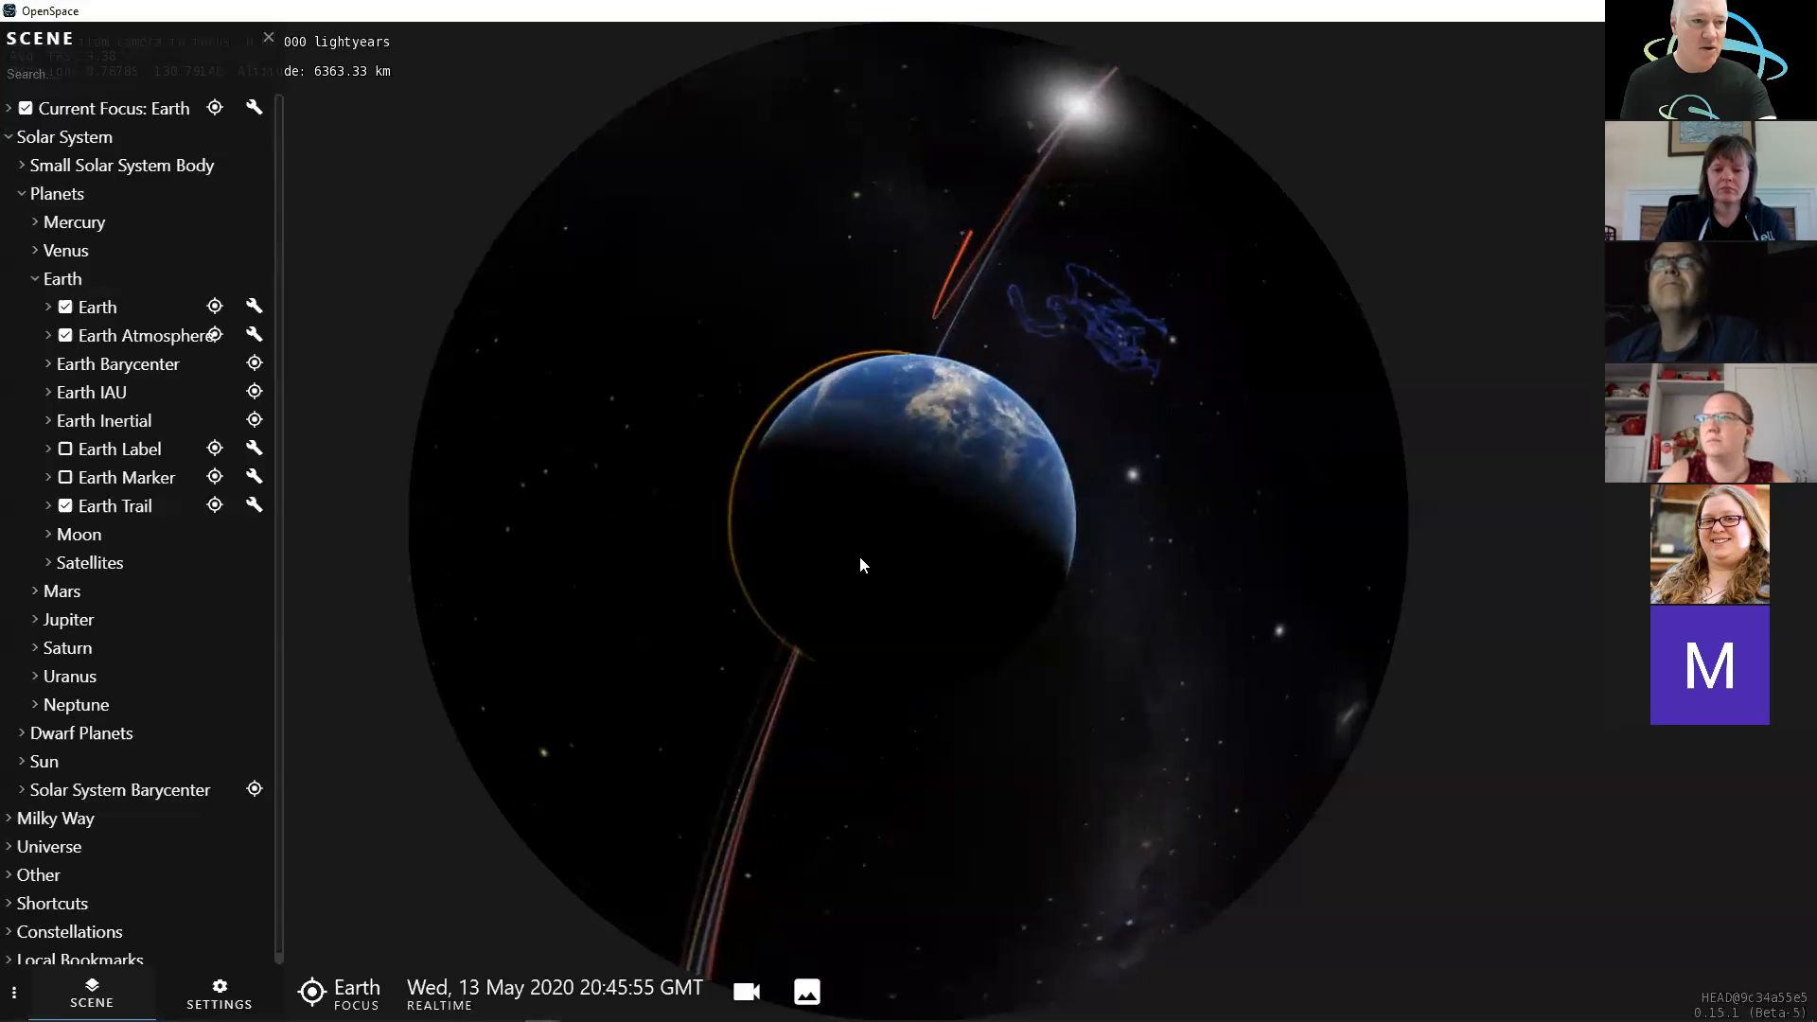
pyautogui.click(45, 563)
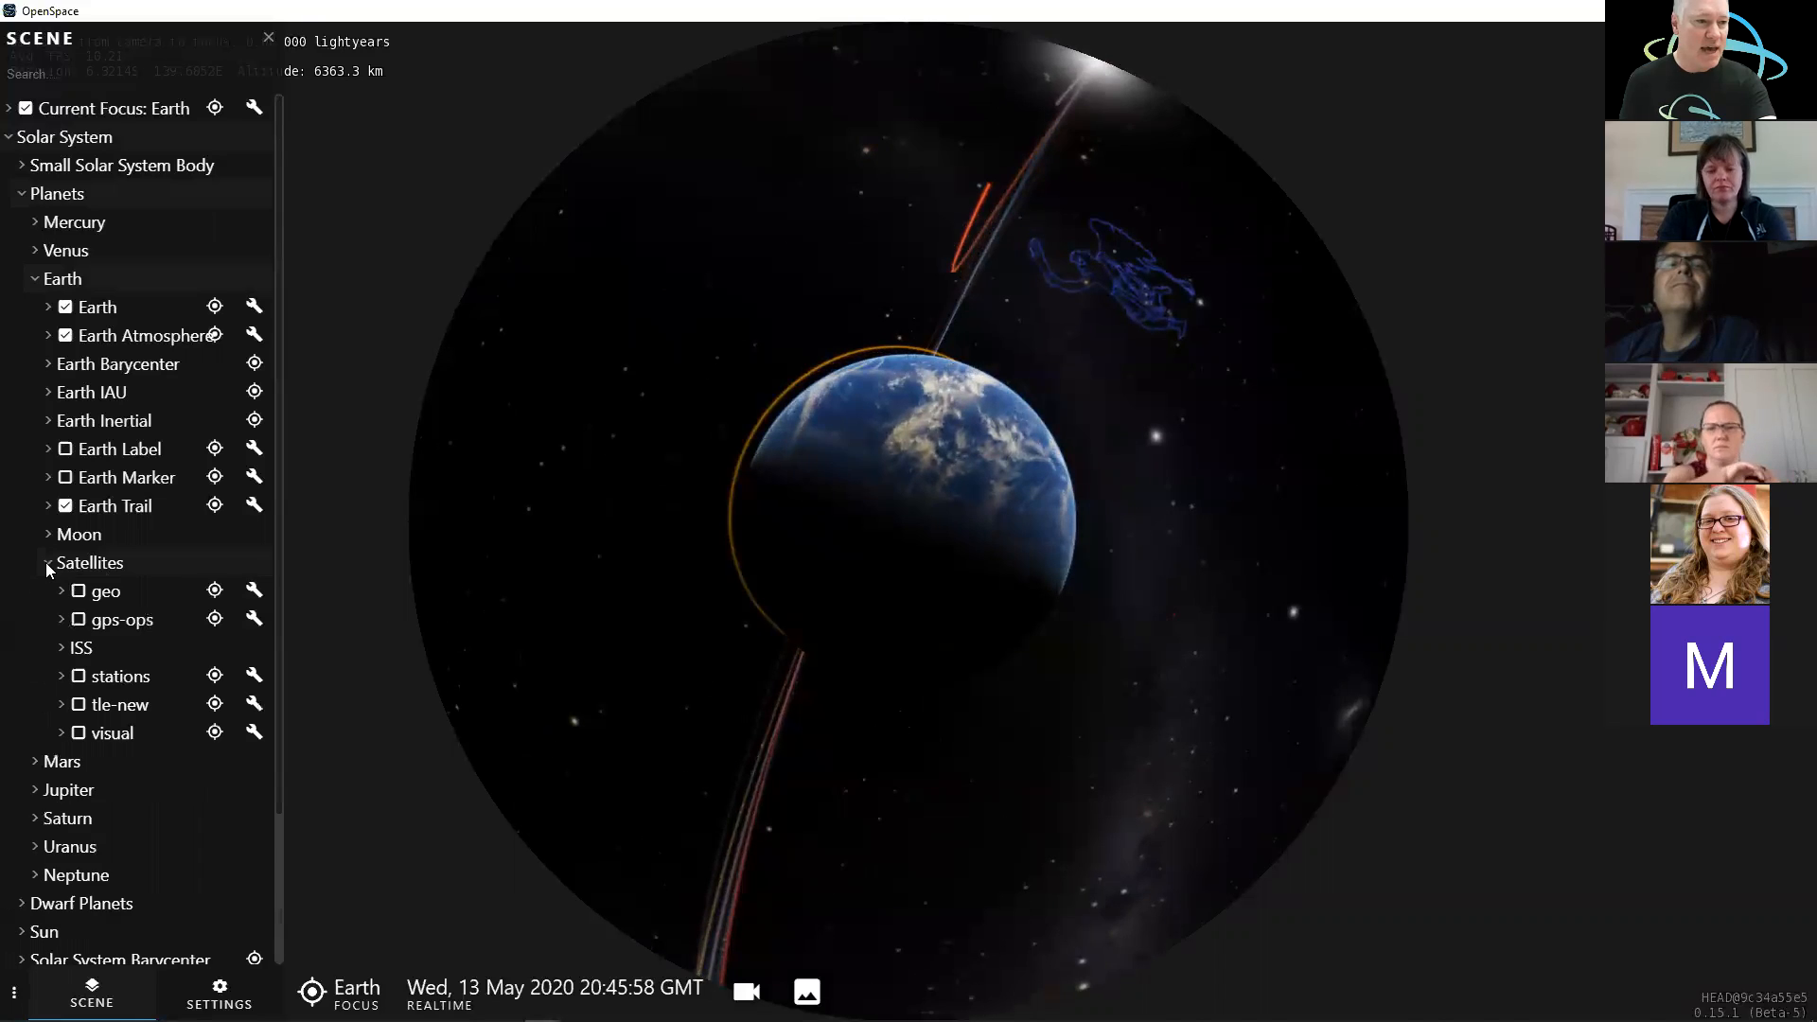
# - Expand the ISS group, set the focus to the ISS and fly in until the station model appears close up
pyautogui.click(59, 647)
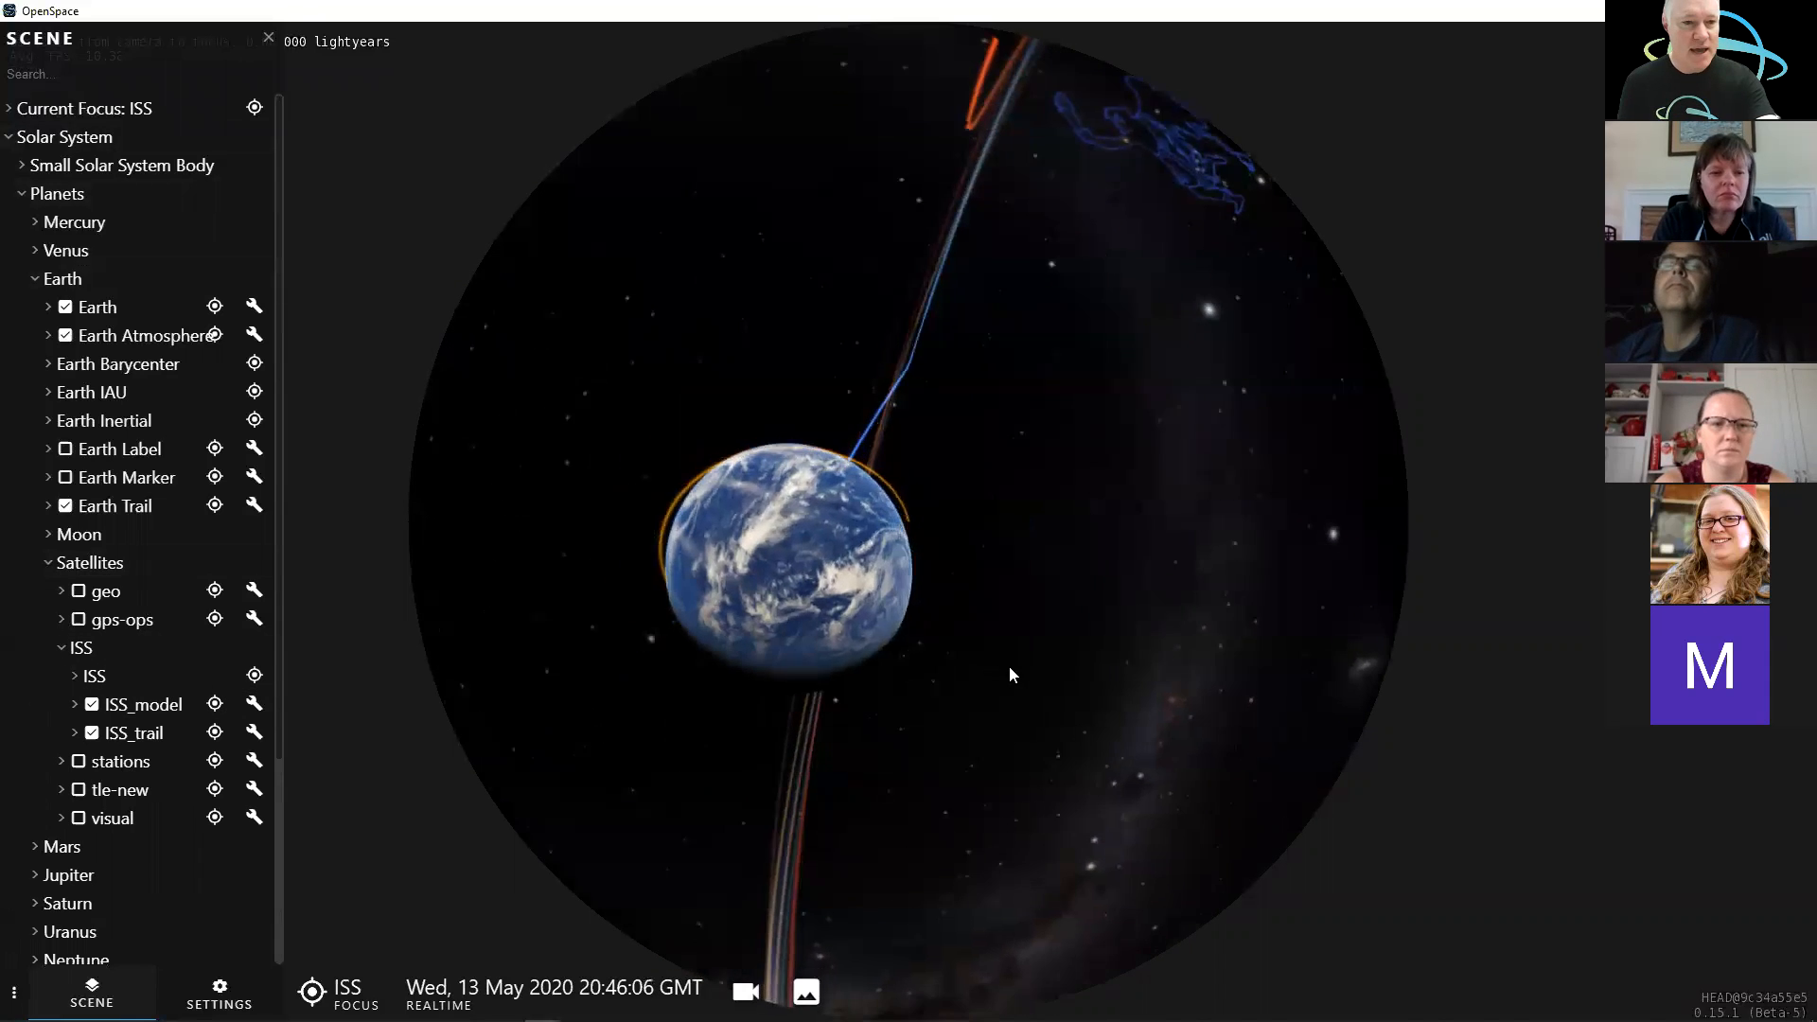
pyautogui.moveTo(783, 562); pyautogui.dragTo(1228, 687)
pyautogui.moveTo(1126, 487); pyautogui.dragTo(1060, 581, button='right')
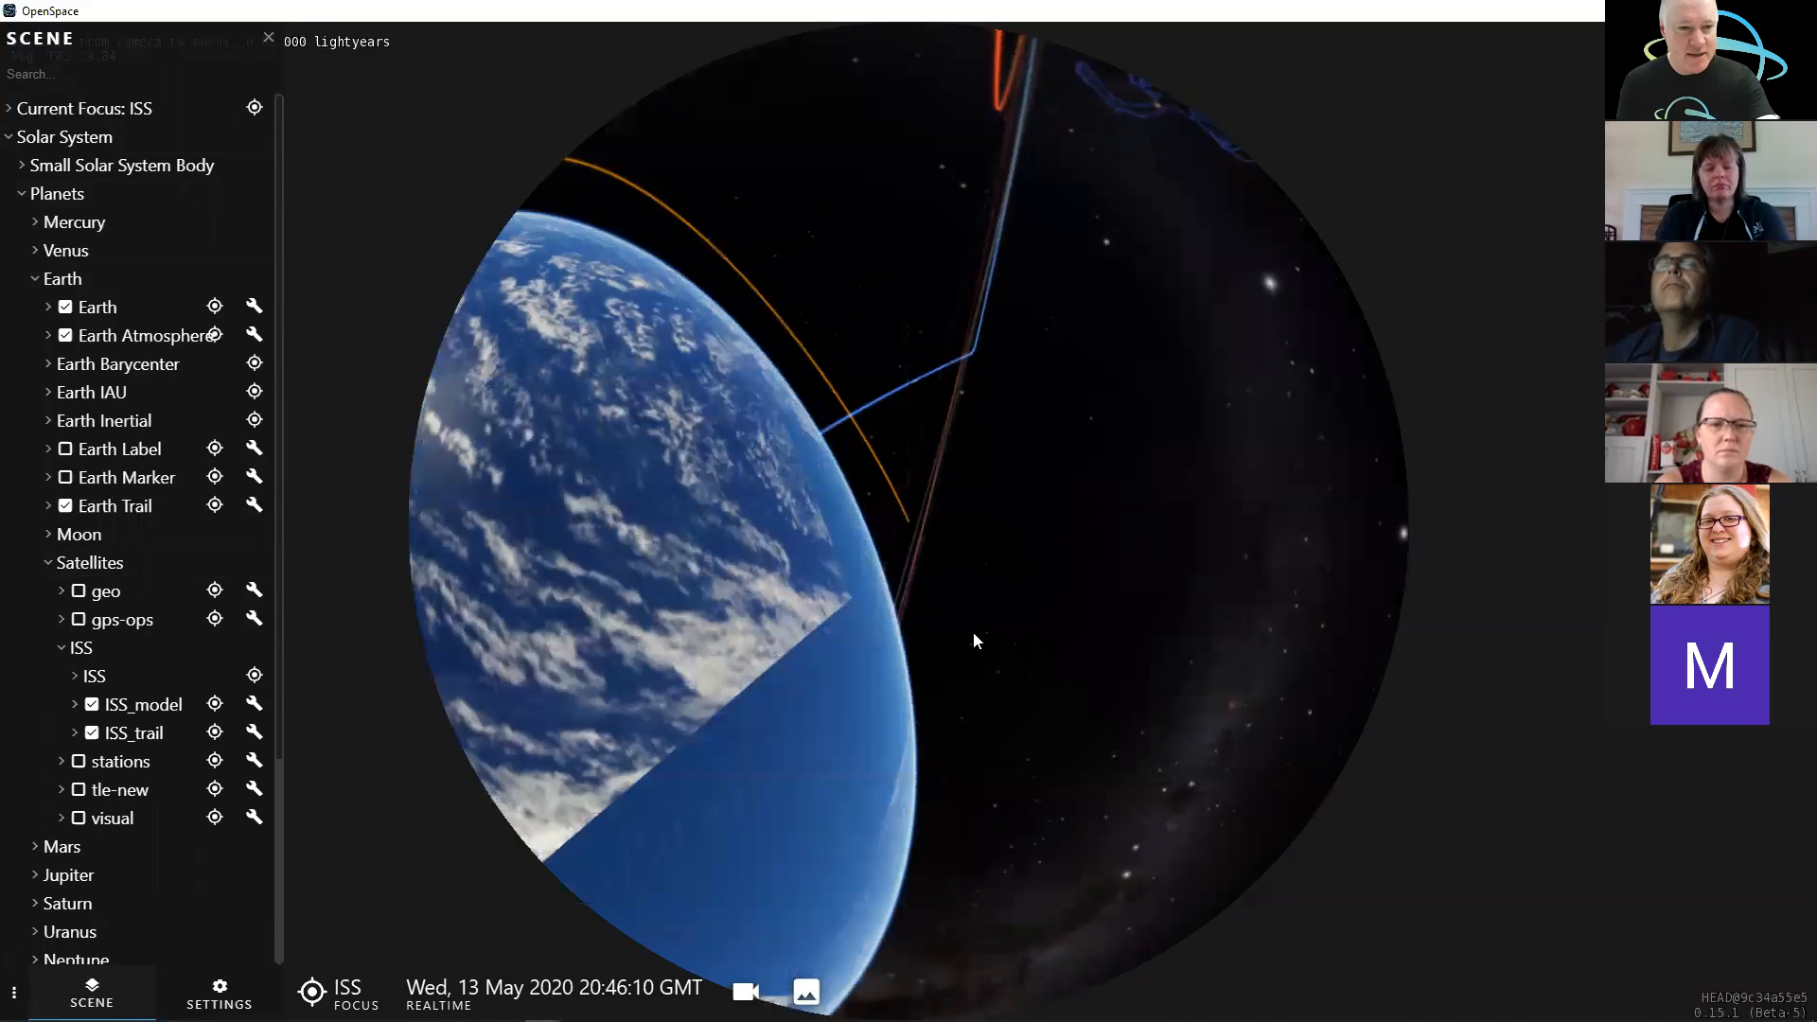
pyautogui.moveTo(973, 634); pyautogui.dragTo(1164, 511)
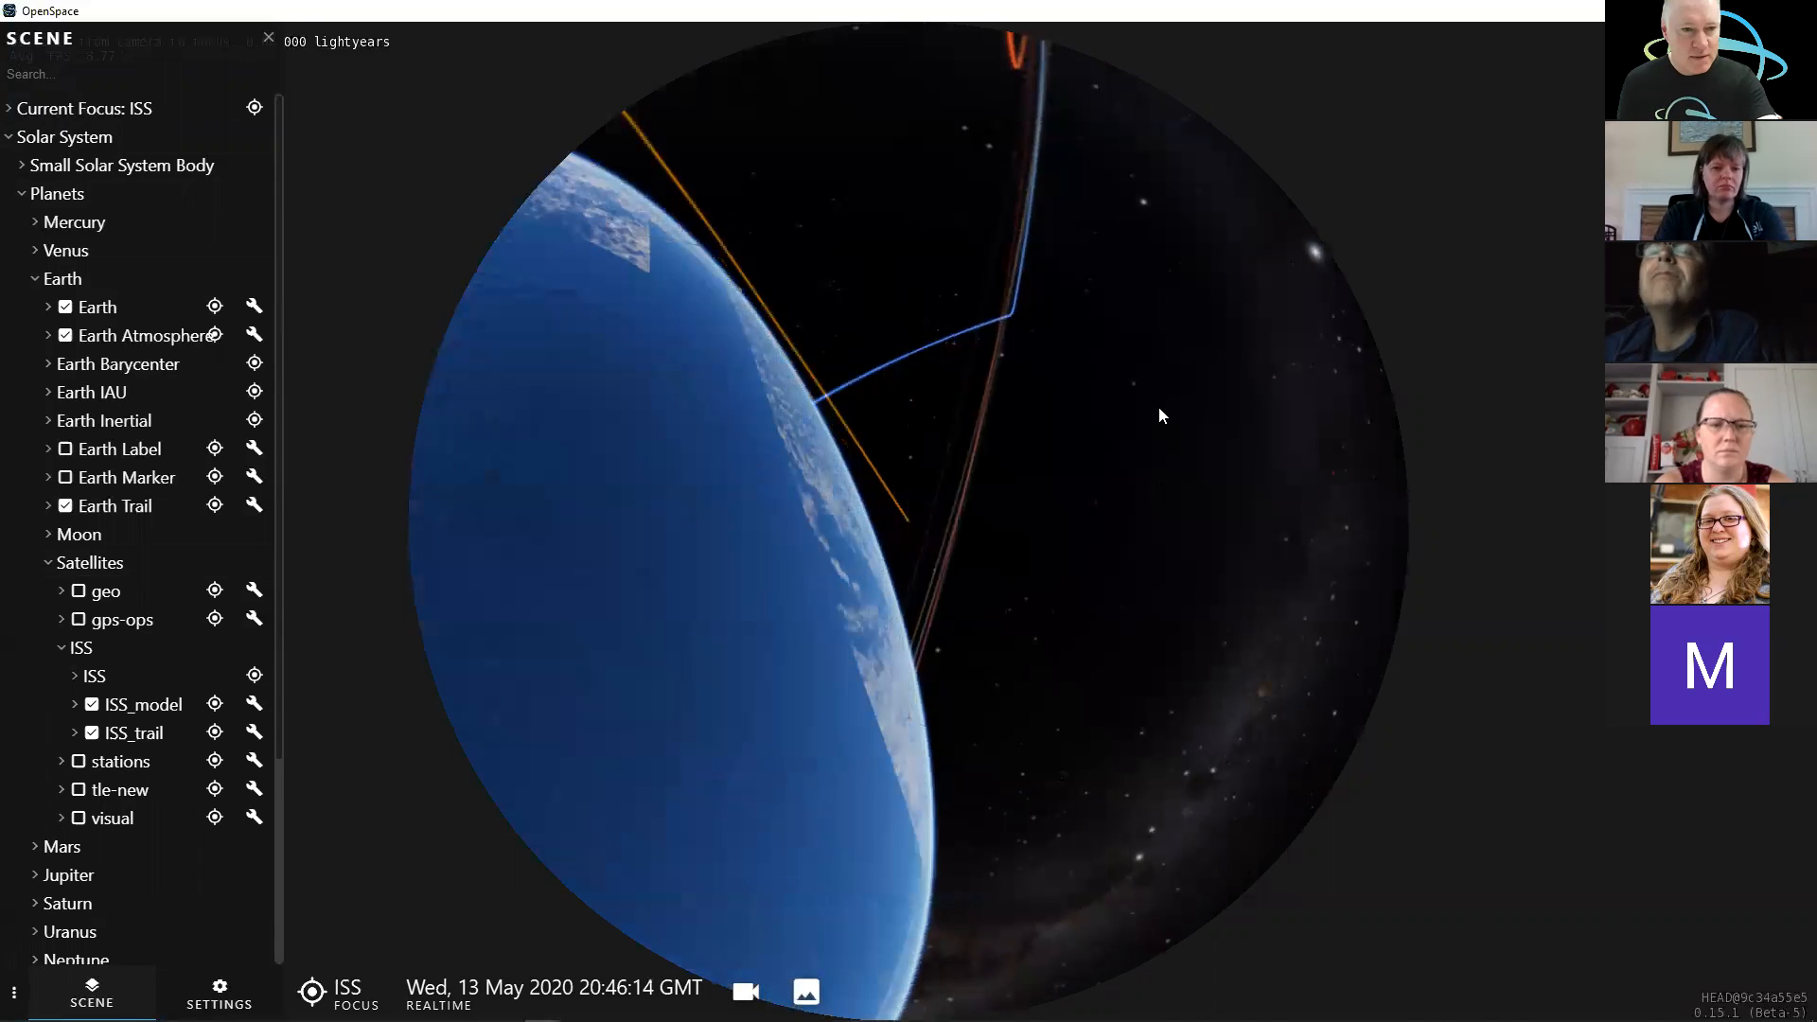
pyautogui.moveTo(1196, 476); pyautogui.dragTo(1166, 712, button='right')
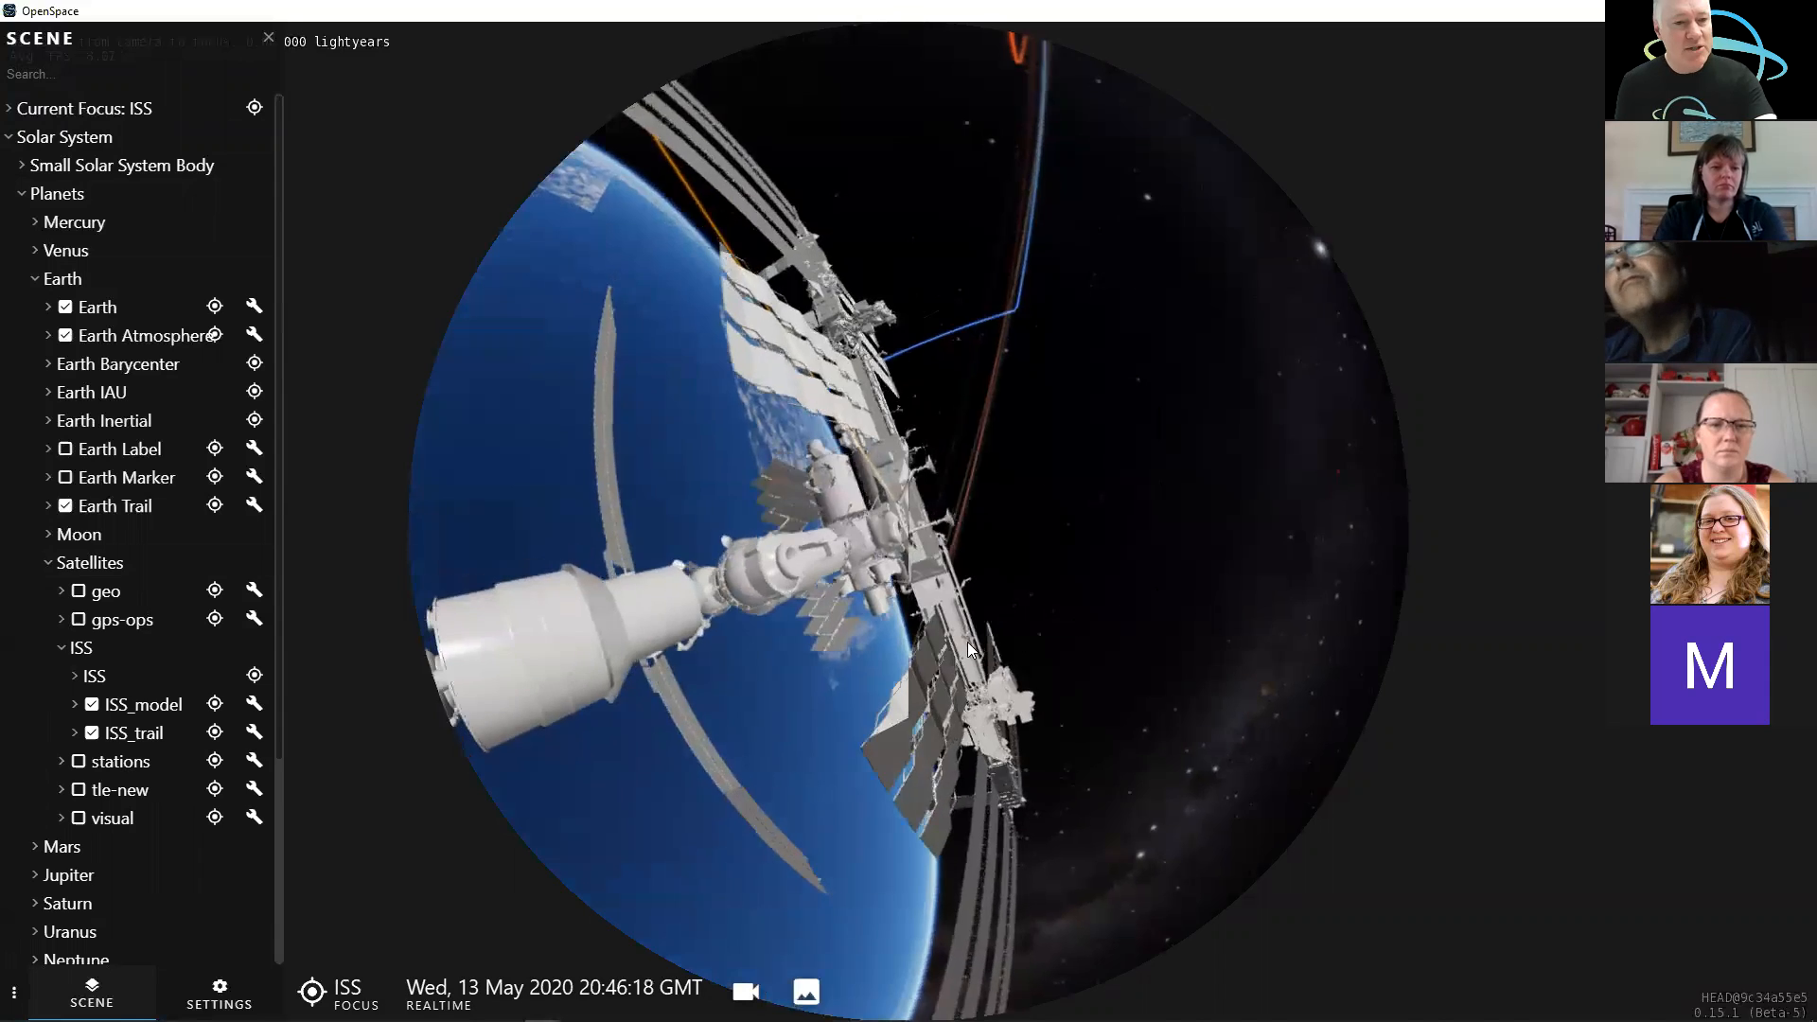
# - Orbit the ISS model to examine it against Earth and deep space, and pull back until the station is small
pyautogui.moveTo(924, 644); pyautogui.dragTo(1141, 602)
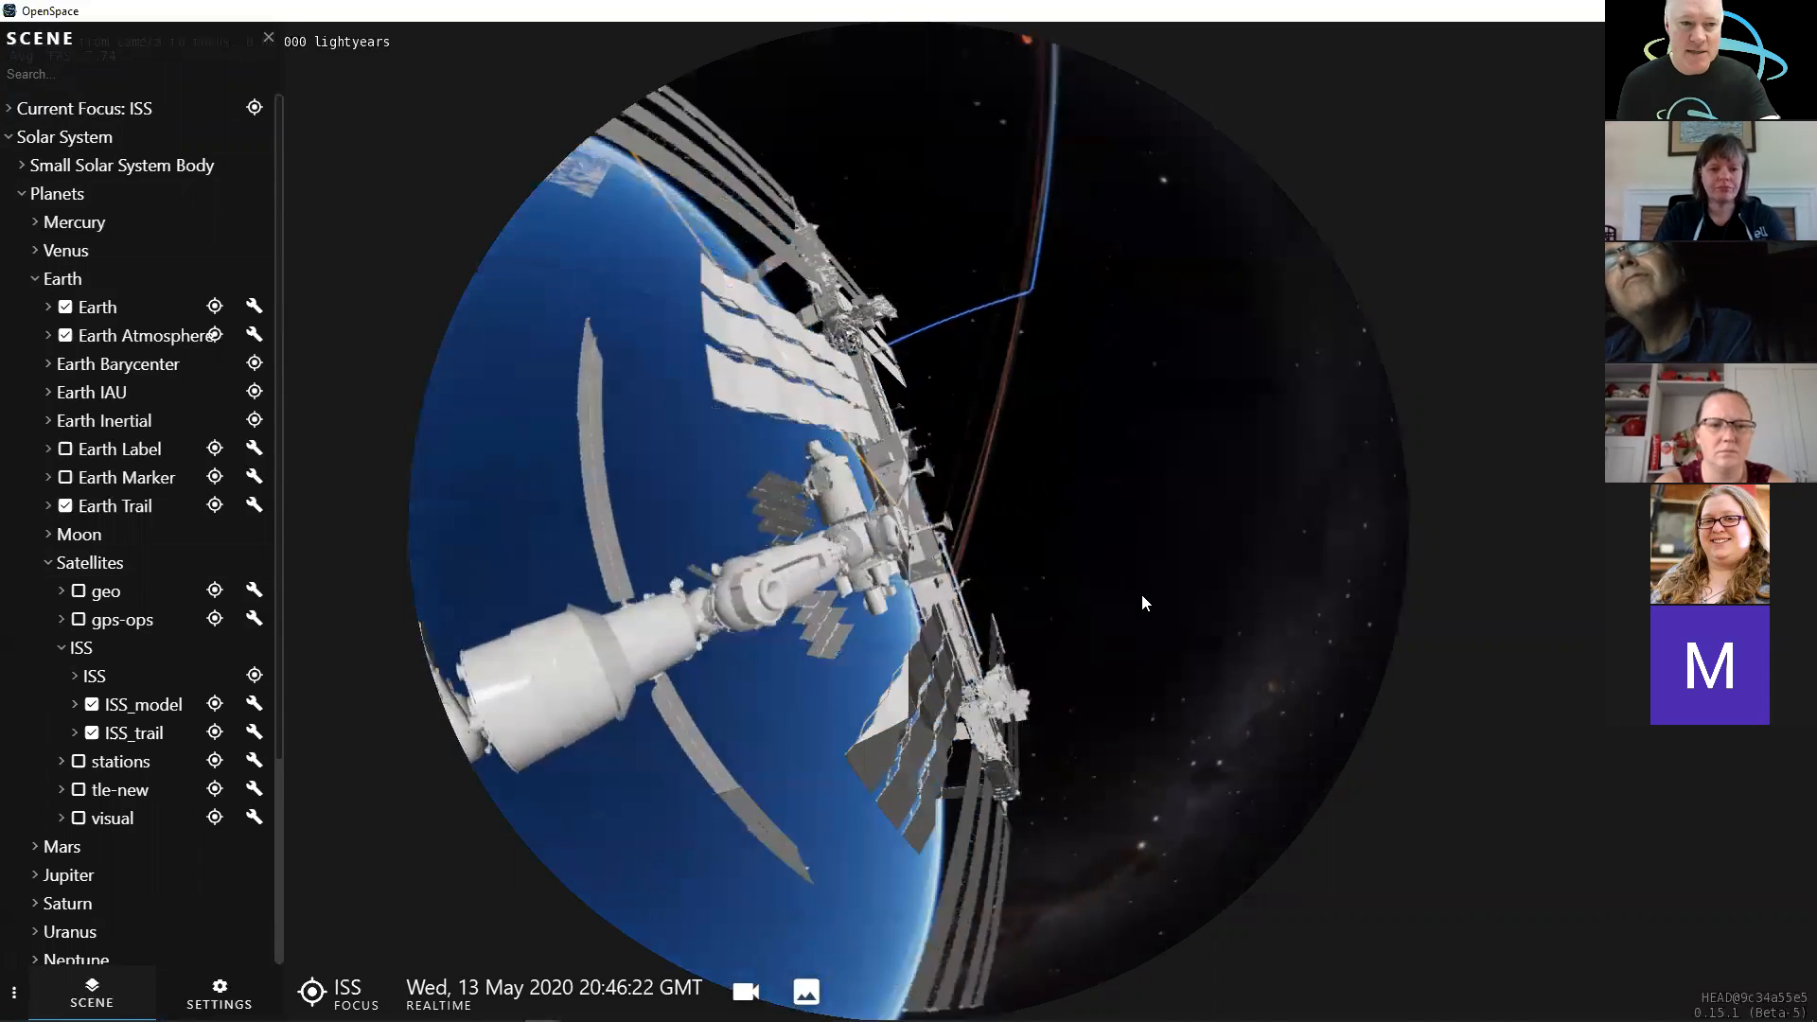
pyautogui.moveTo(1115, 605); pyautogui.dragTo(1066, 733, button='right')
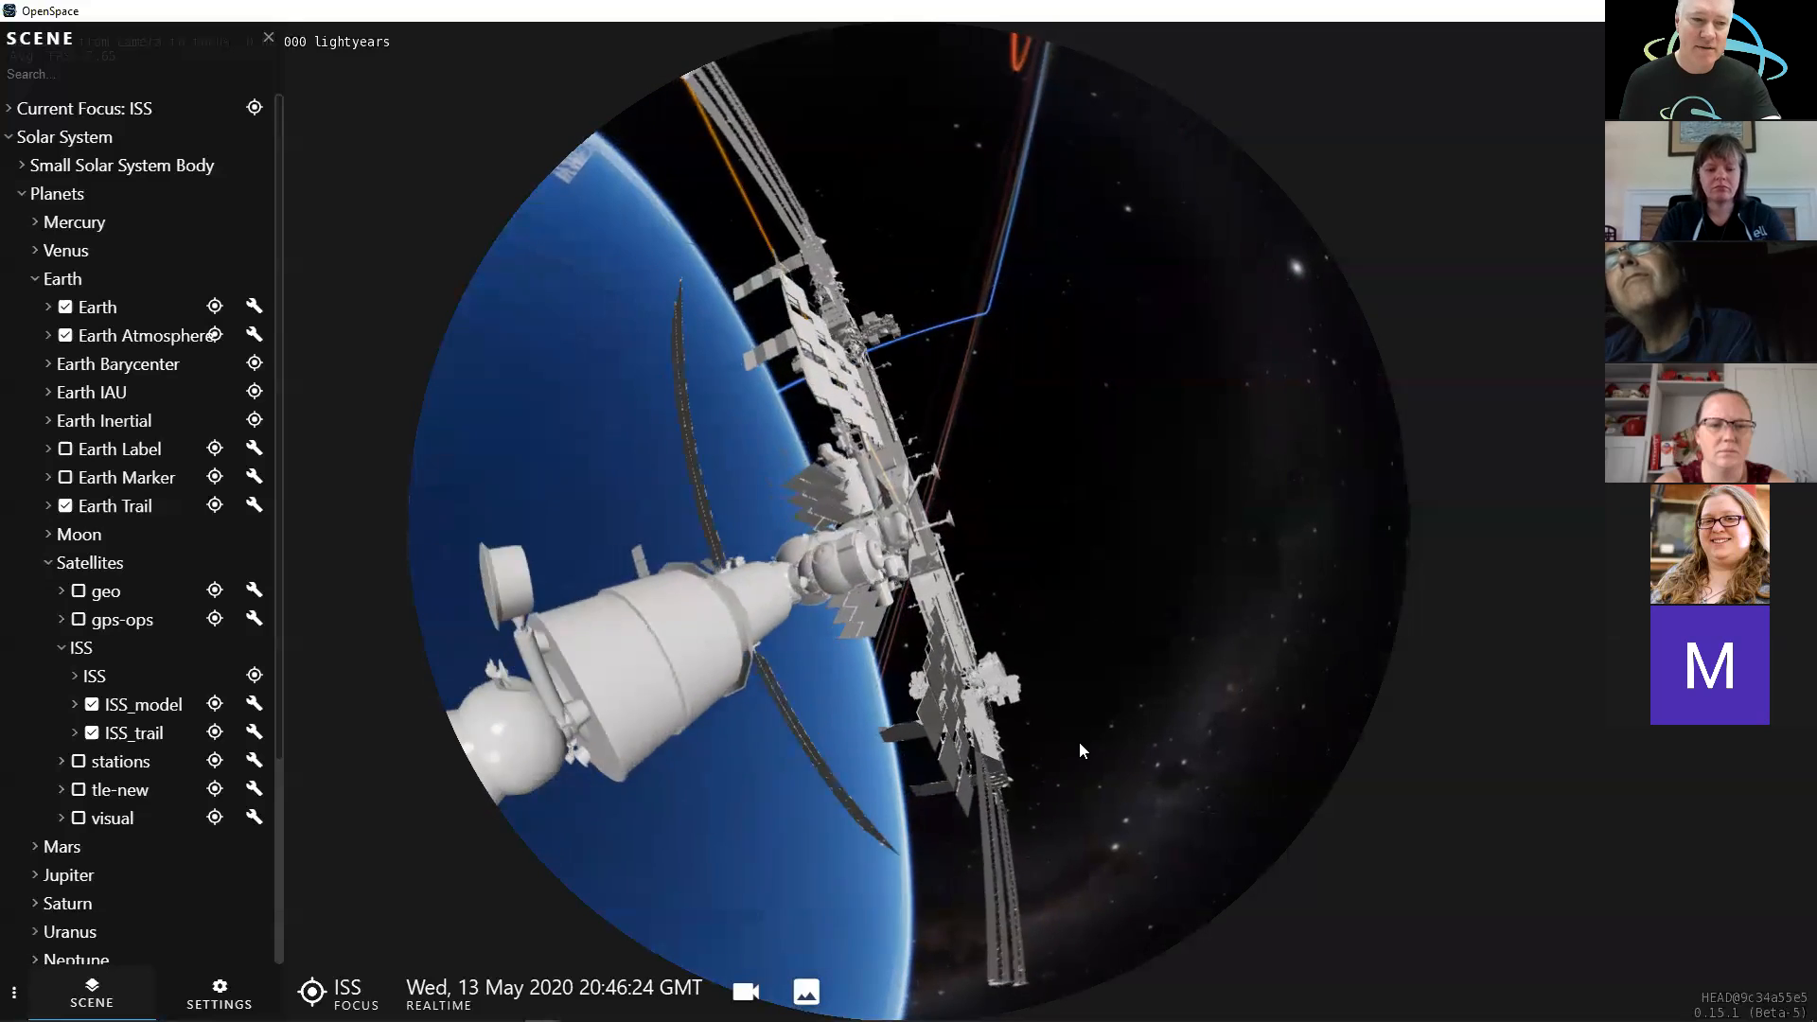
pyautogui.moveTo(1031, 630); pyautogui.dragTo(1007, 715)
pyautogui.moveTo(986, 655); pyautogui.dragTo(1016, 721)
pyautogui.moveTo(1017, 721); pyautogui.dragTo(1020, 691, button='right')
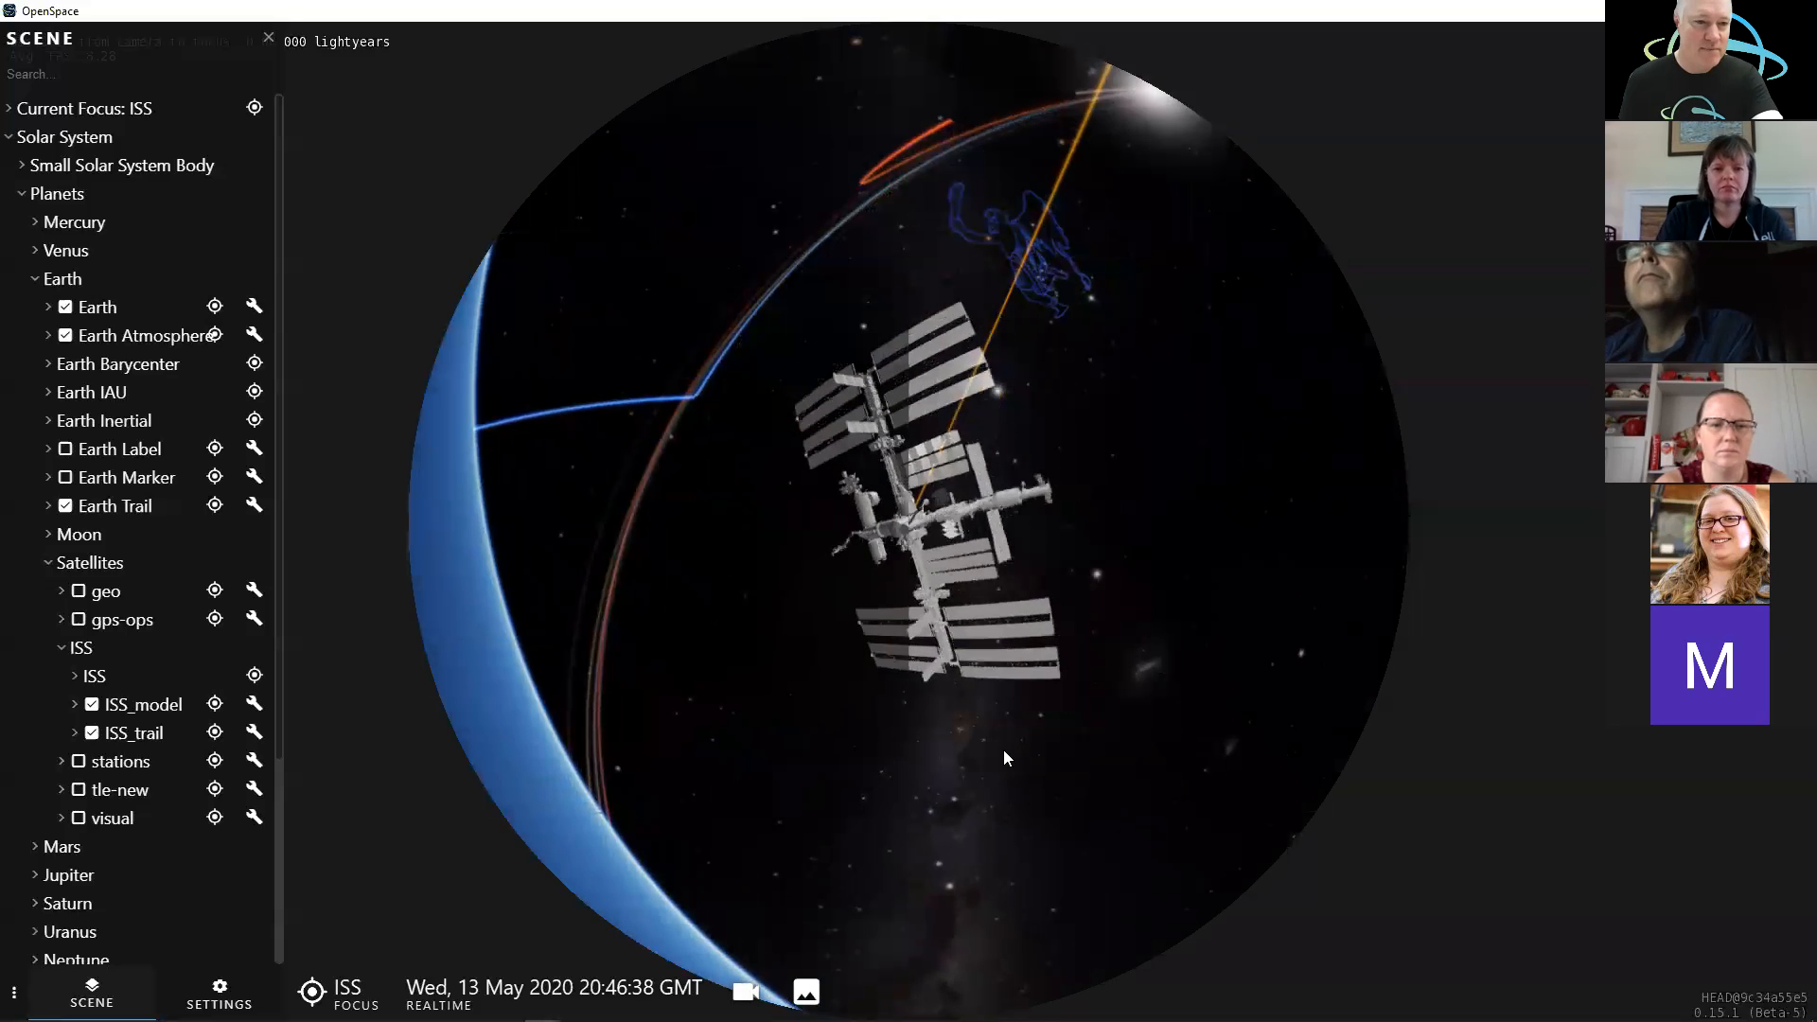
pyautogui.moveTo(822, 602); pyautogui.dragTo(914, 653)
pyautogui.moveTo(884, 790); pyautogui.dragTo(915, 589, button='right')
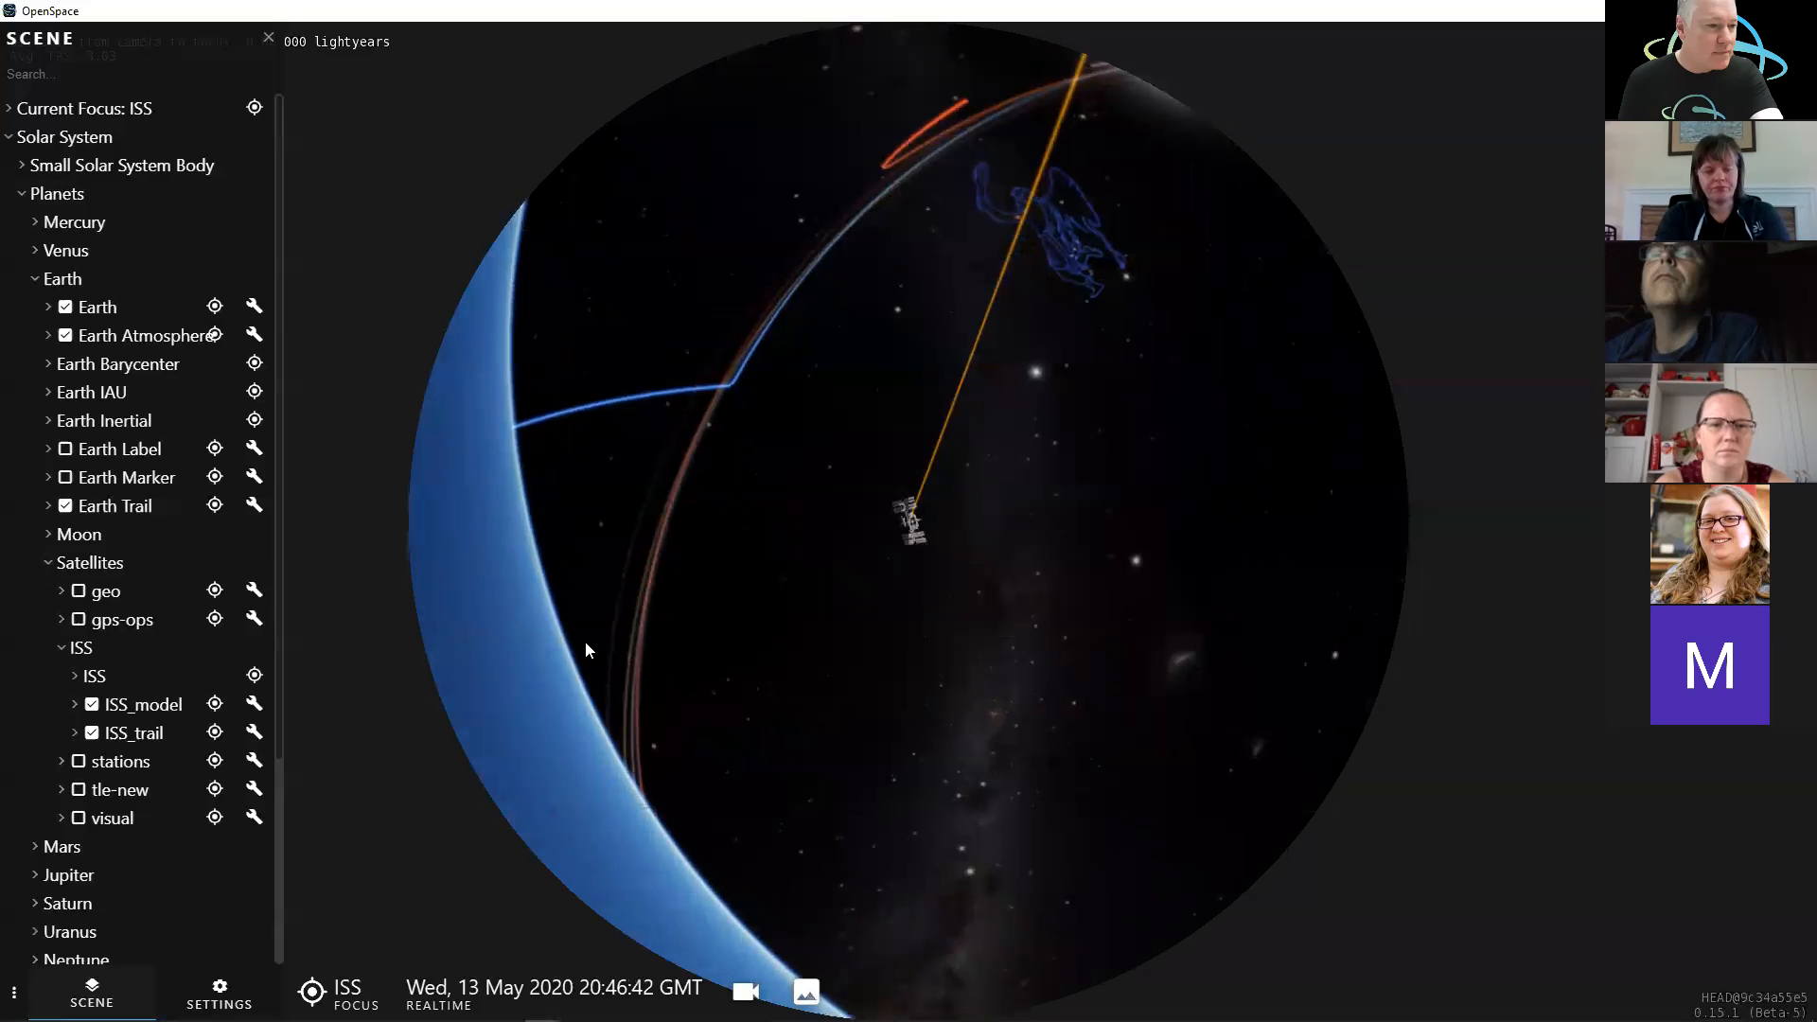
# - Collapse the Satellites group and refocus on Earth, pulling back to about 1,609 km altitude
pyautogui.click(47, 563)
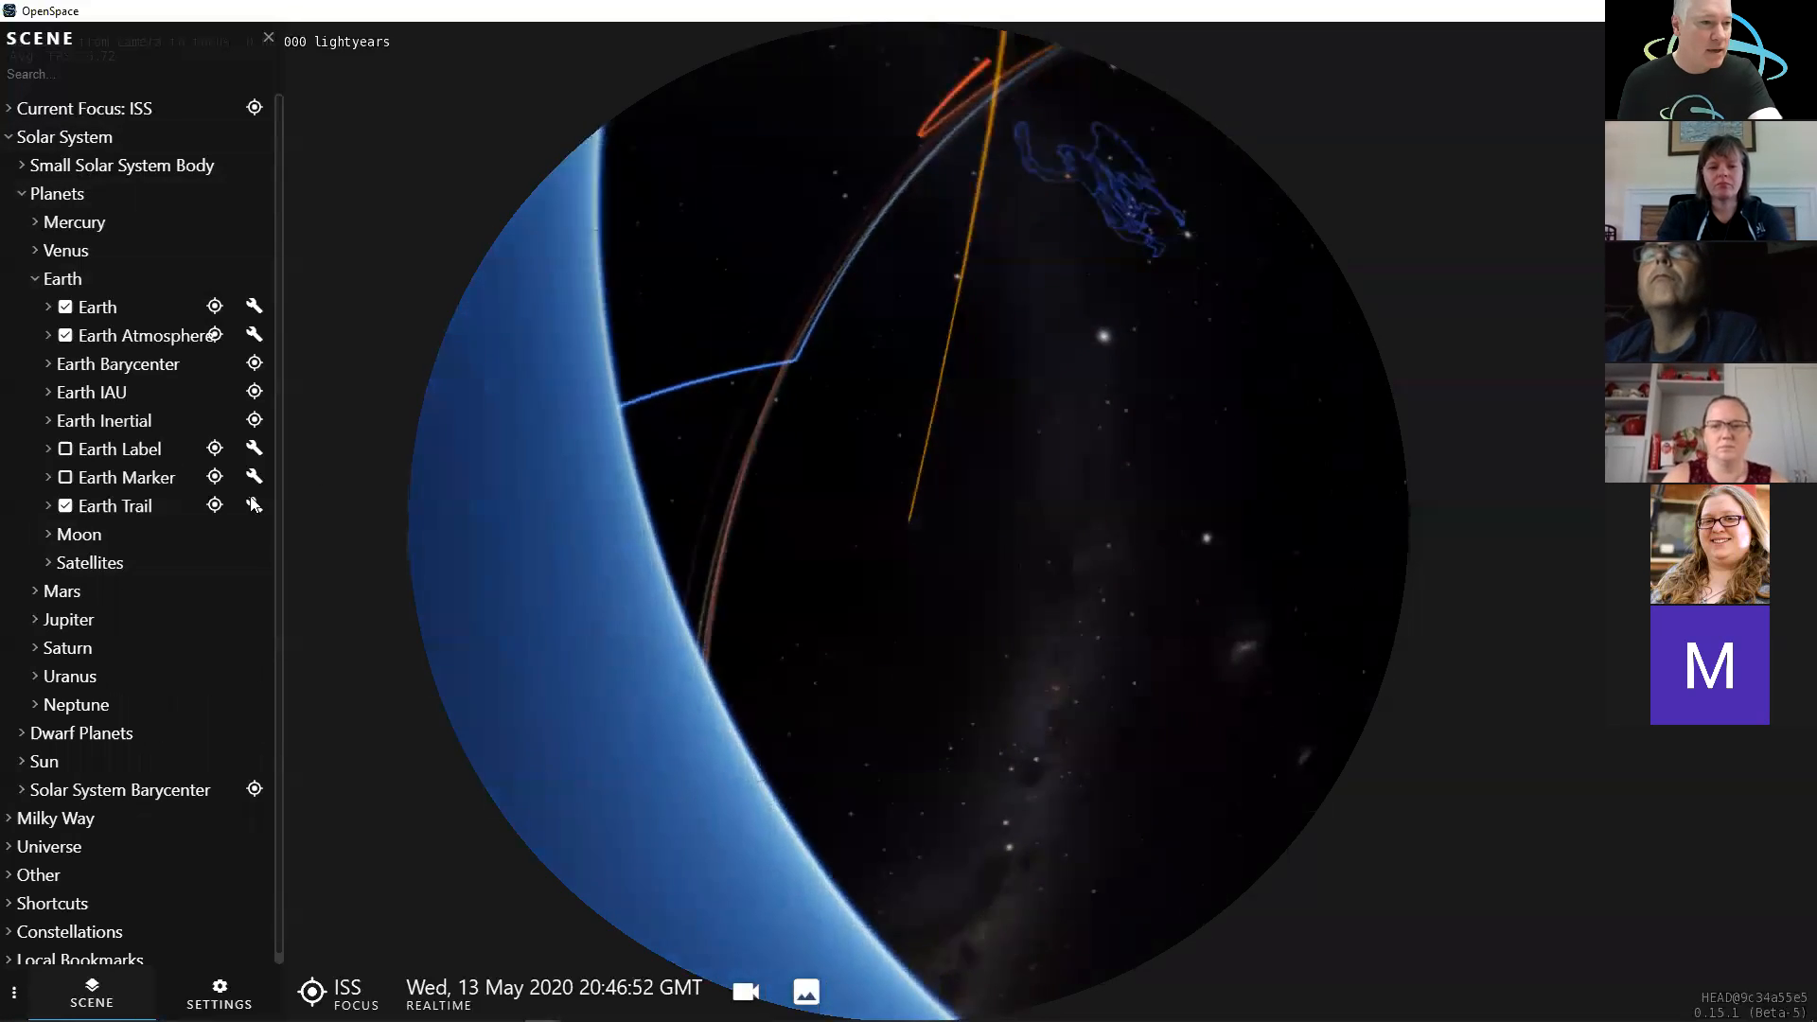
pyautogui.click(214, 307)
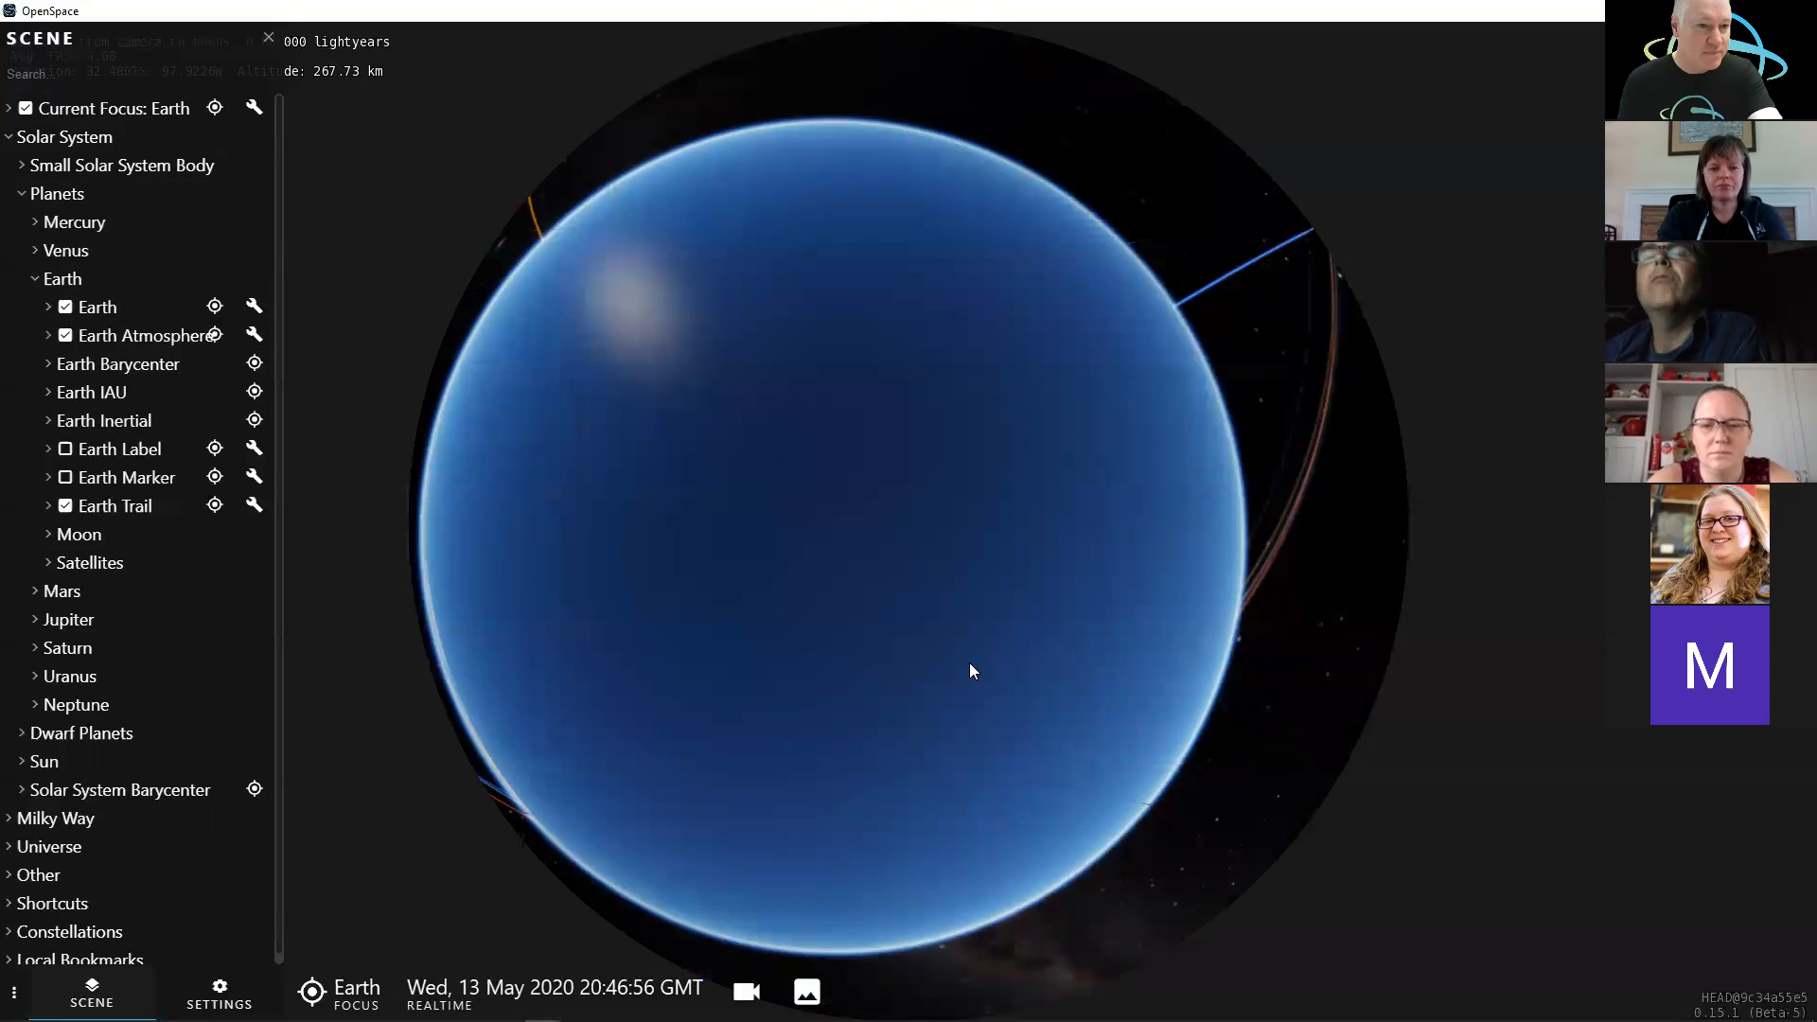
pyautogui.moveTo(976, 719); pyautogui.dragTo(986, 846, button='right')
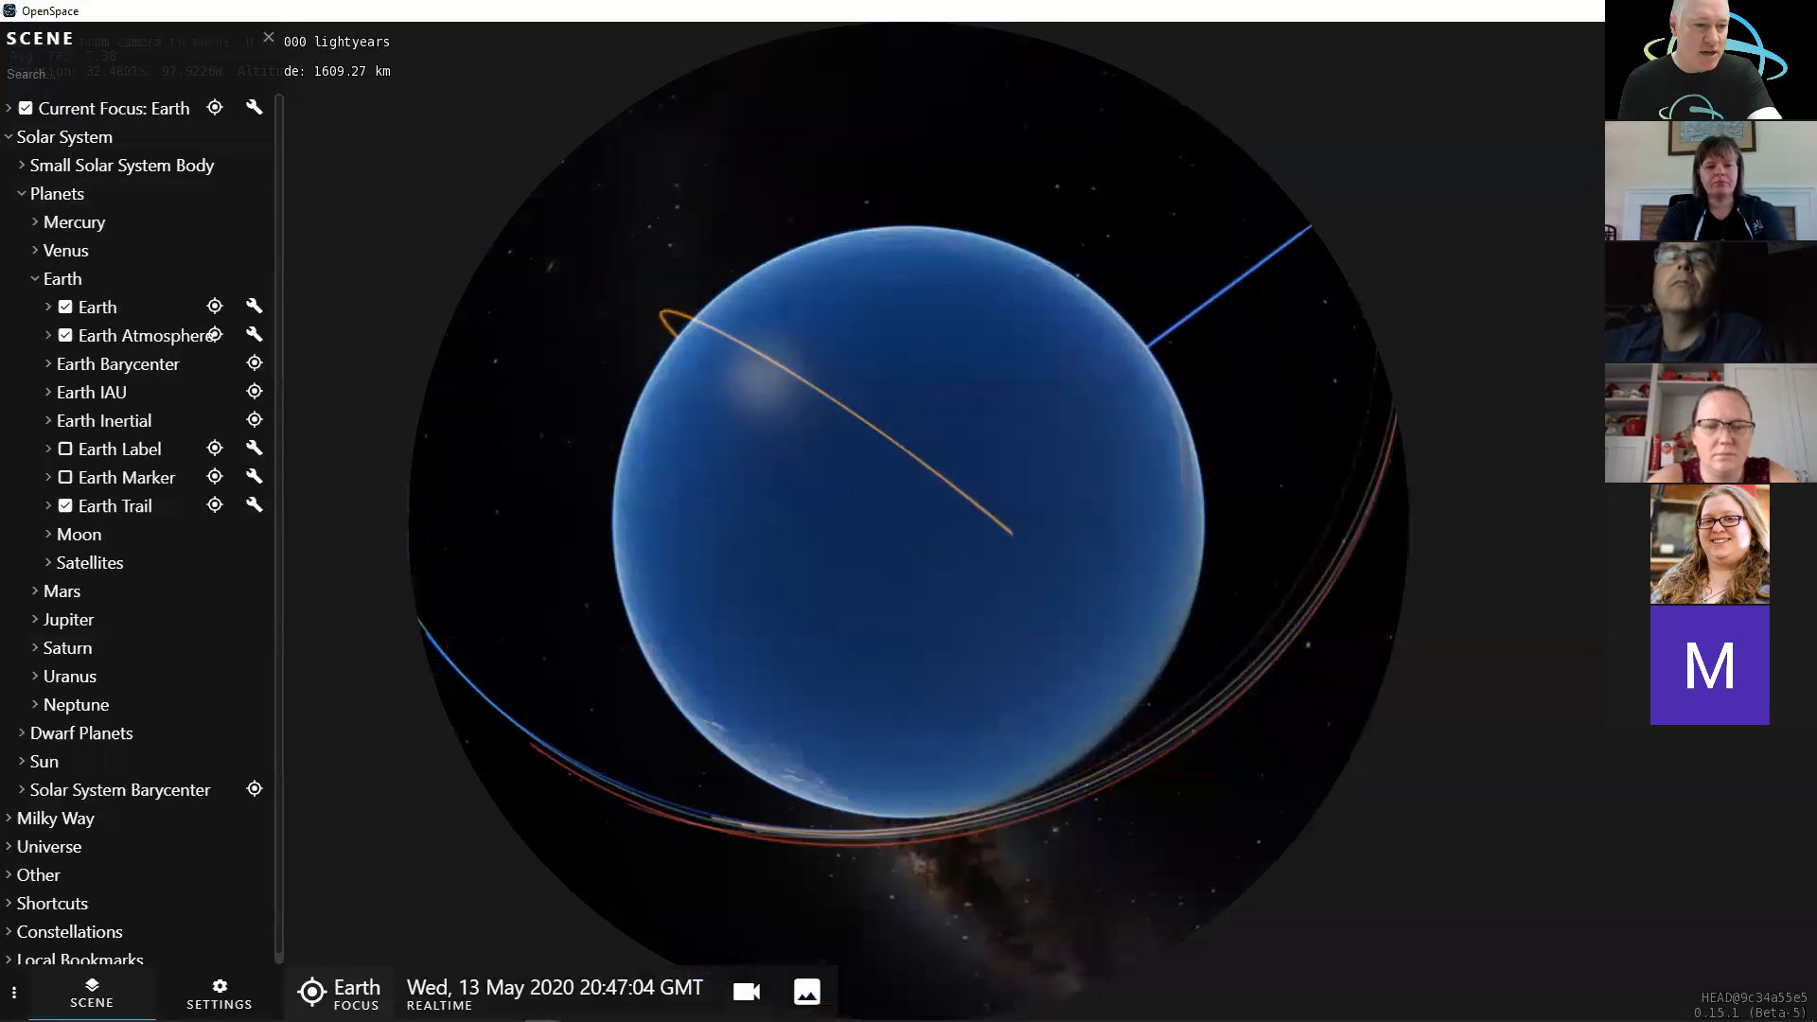
# - Switch the focus to Mars and orbit it while pulling back to about 188,652 km altitude
pyautogui.click(312, 991)
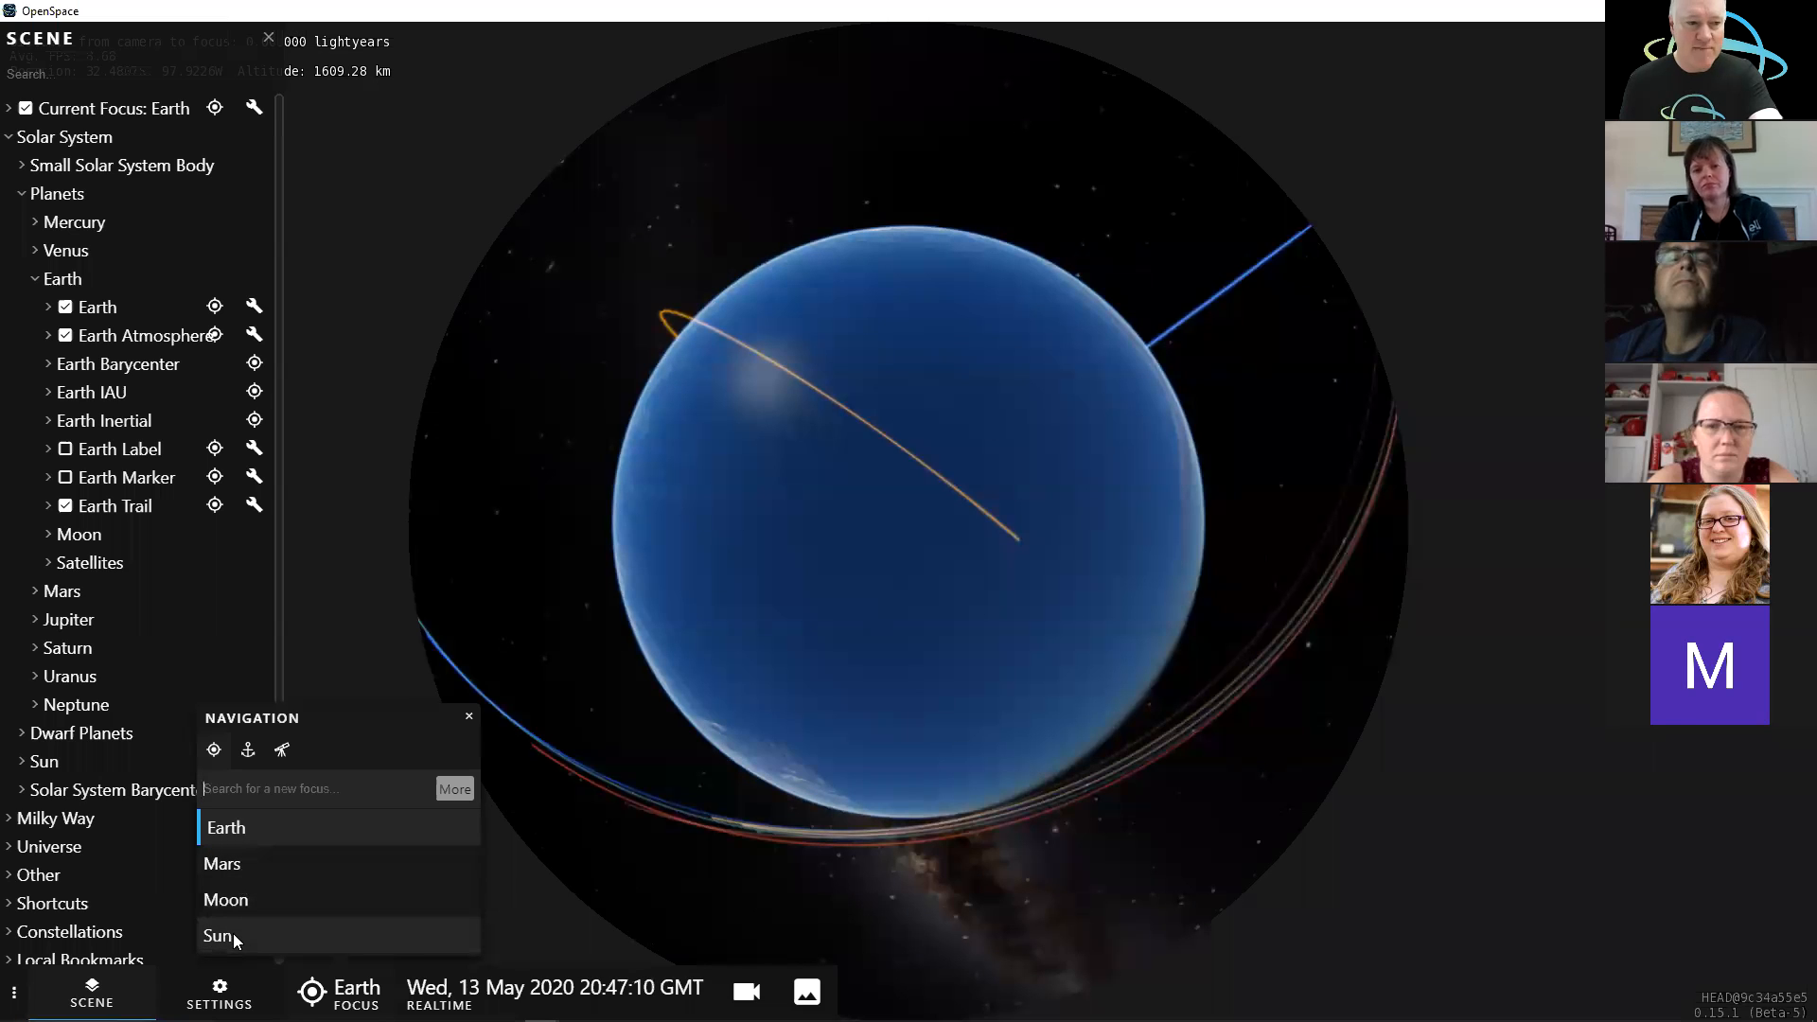
pyautogui.click(234, 868)
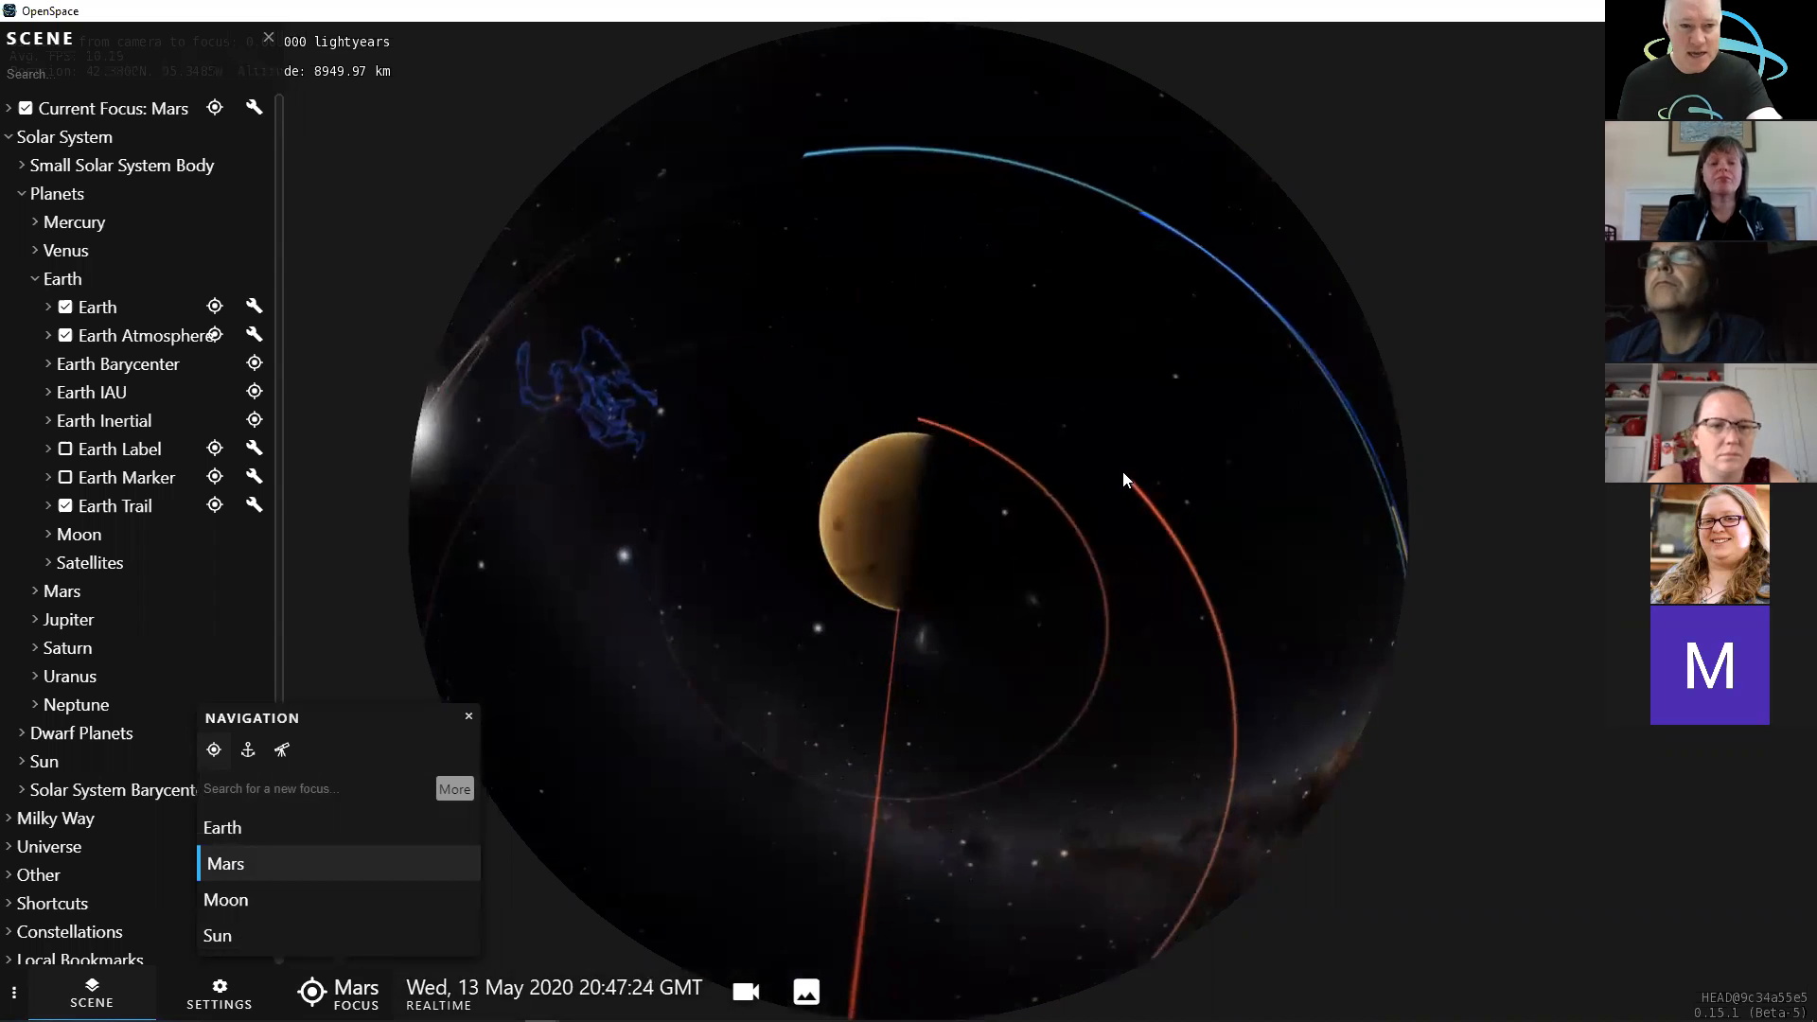
pyautogui.moveTo(1119, 602); pyautogui.dragTo(988, 683)
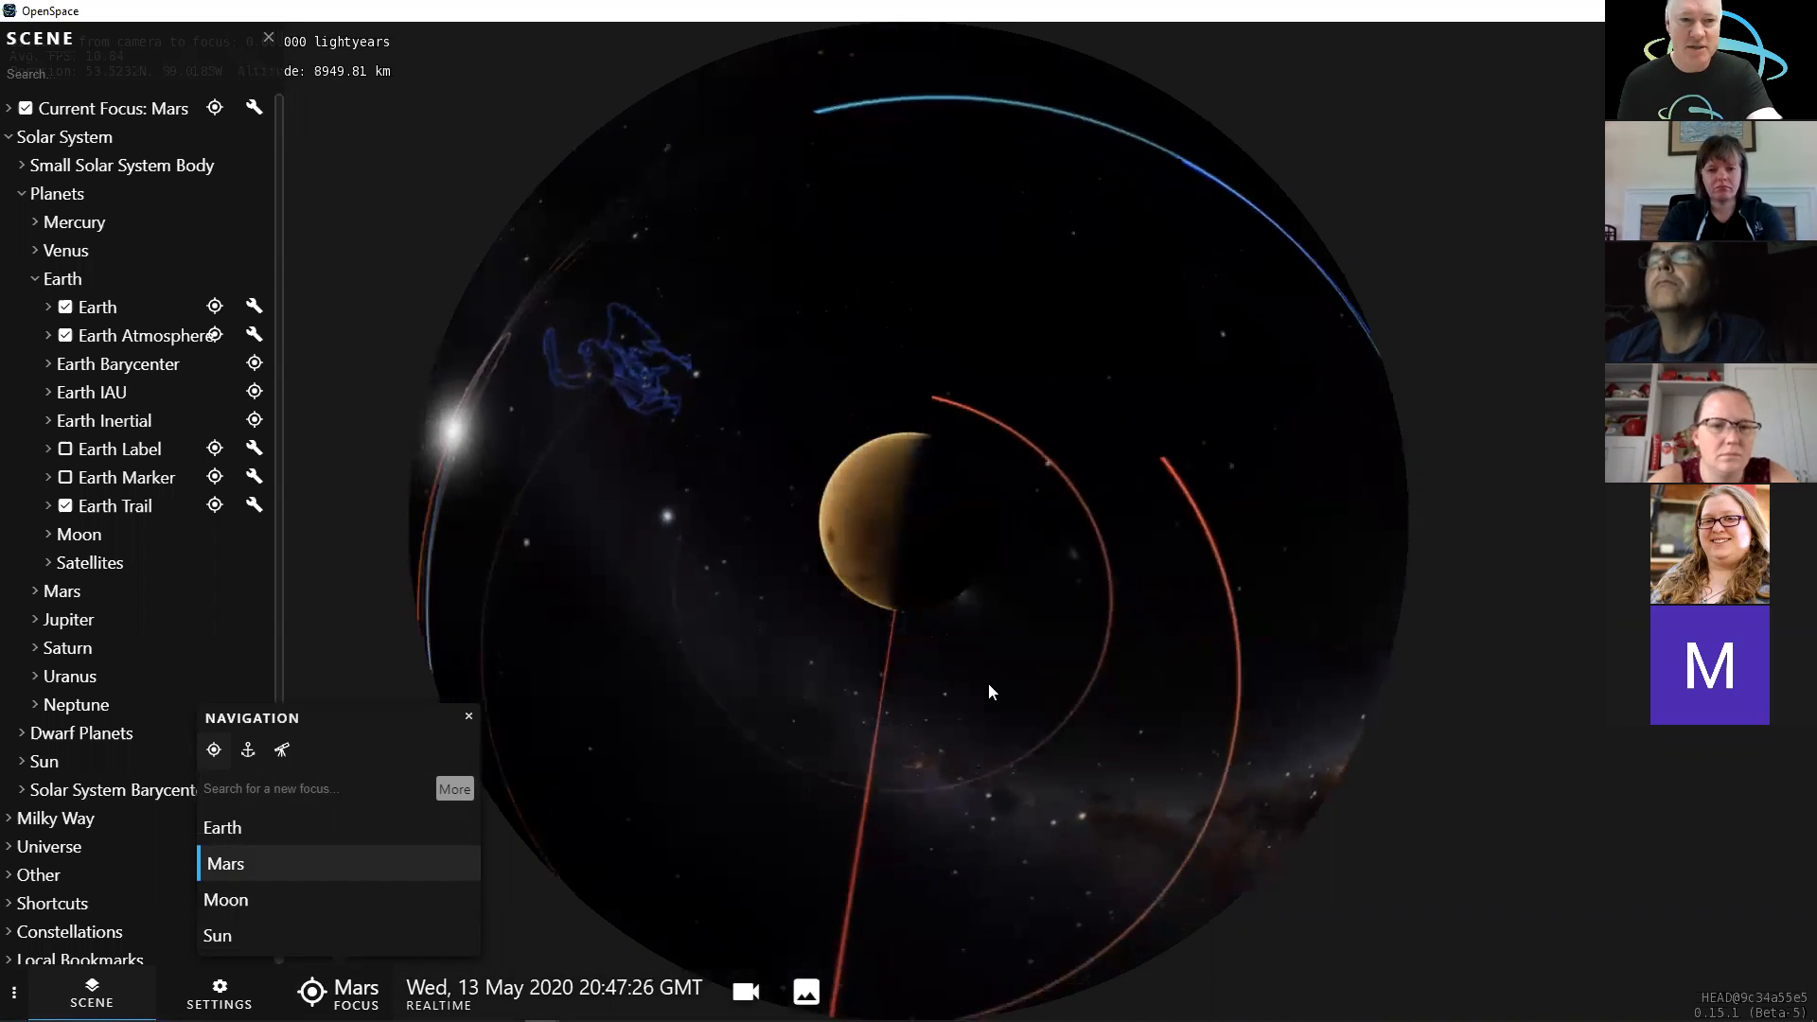
pyautogui.moveTo(959, 602); pyautogui.dragTo(1077, 611)
pyautogui.moveTo(831, 717); pyautogui.dragTo(1060, 698)
pyautogui.moveTo(927, 674); pyautogui.dragTo(933, 789, button='right')
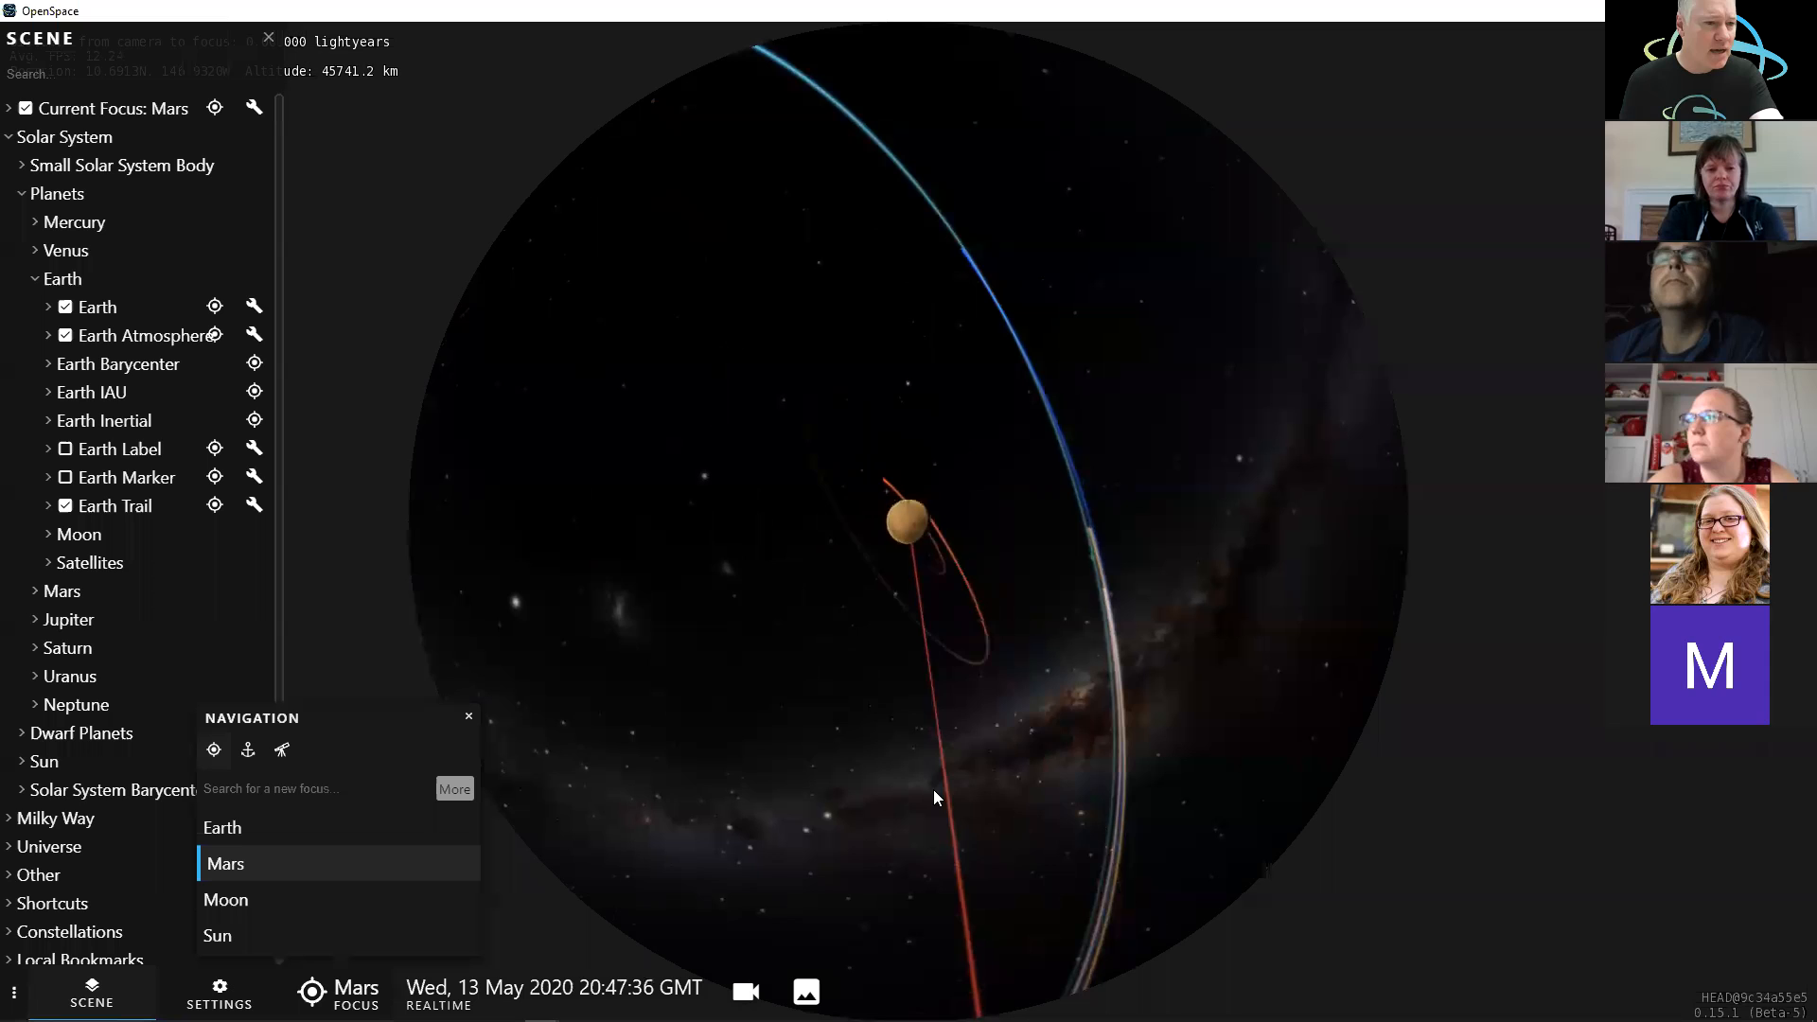
pyautogui.click(469, 716)
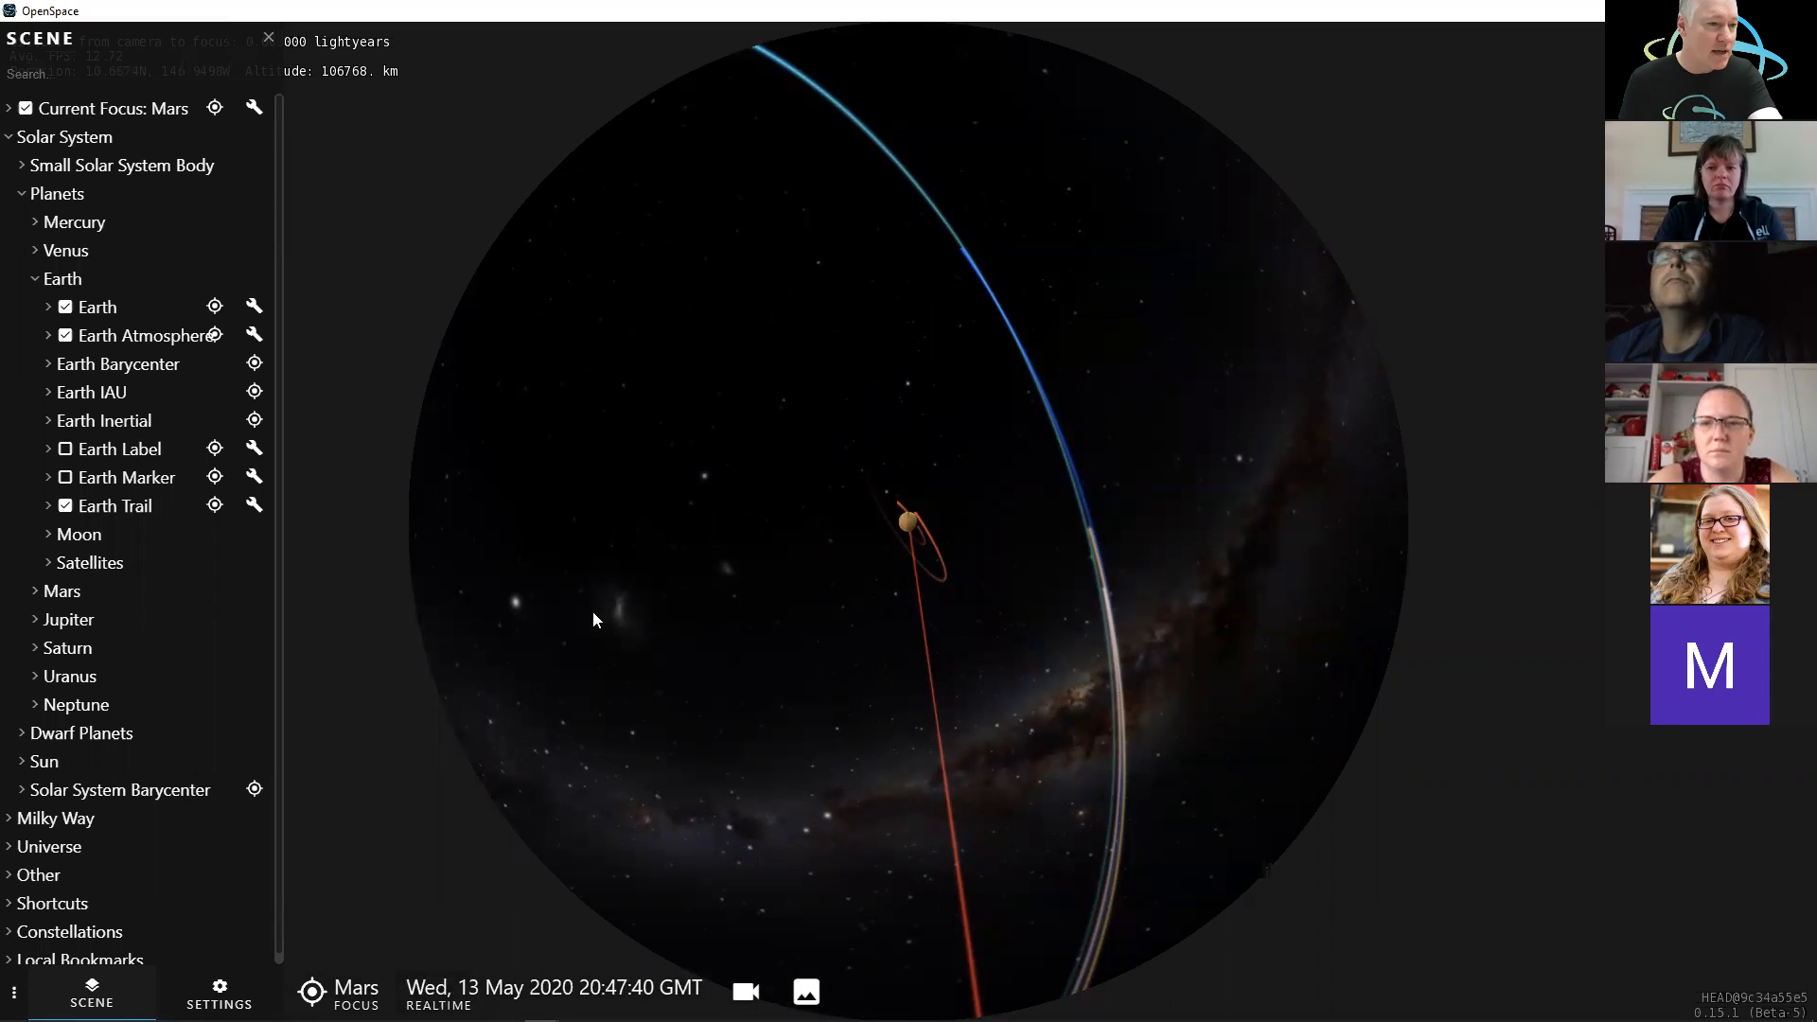
pyautogui.moveTo(1010, 684); pyautogui.dragTo(867, 715)
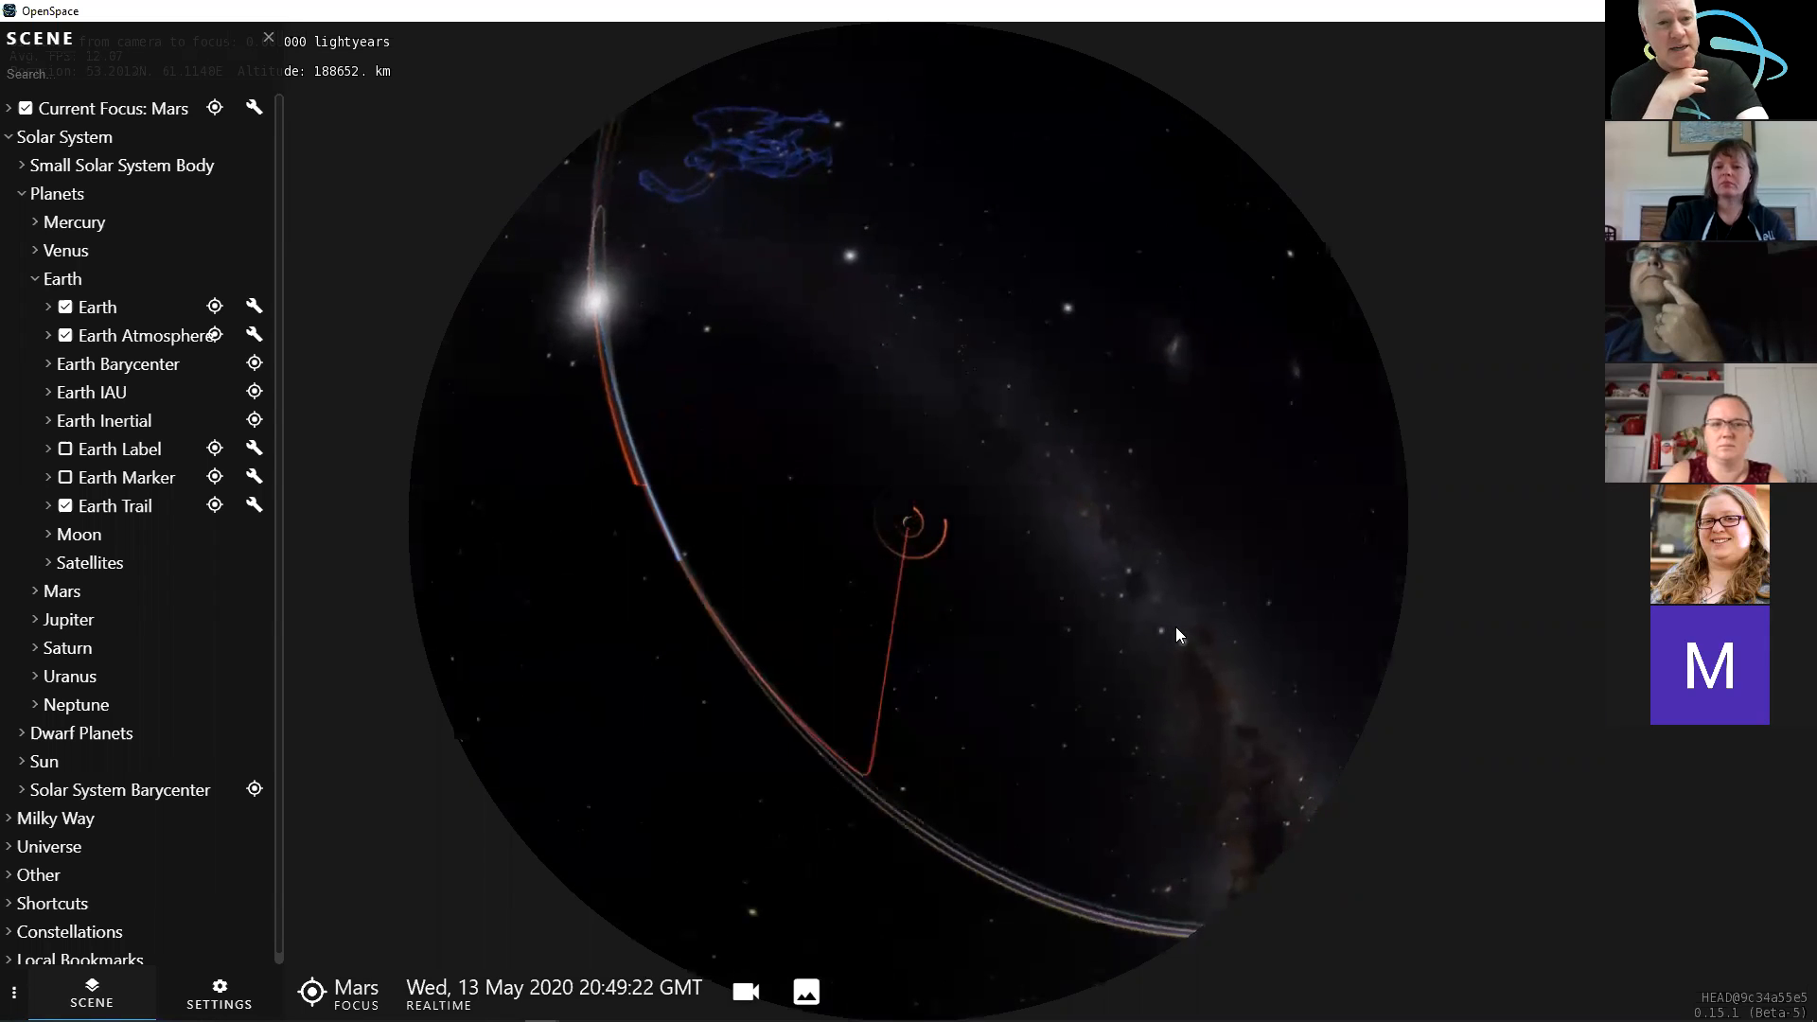
# - Show the constellation lines, names and boundaries on the sky around Mars, and hide them again
pyautogui.press('c')
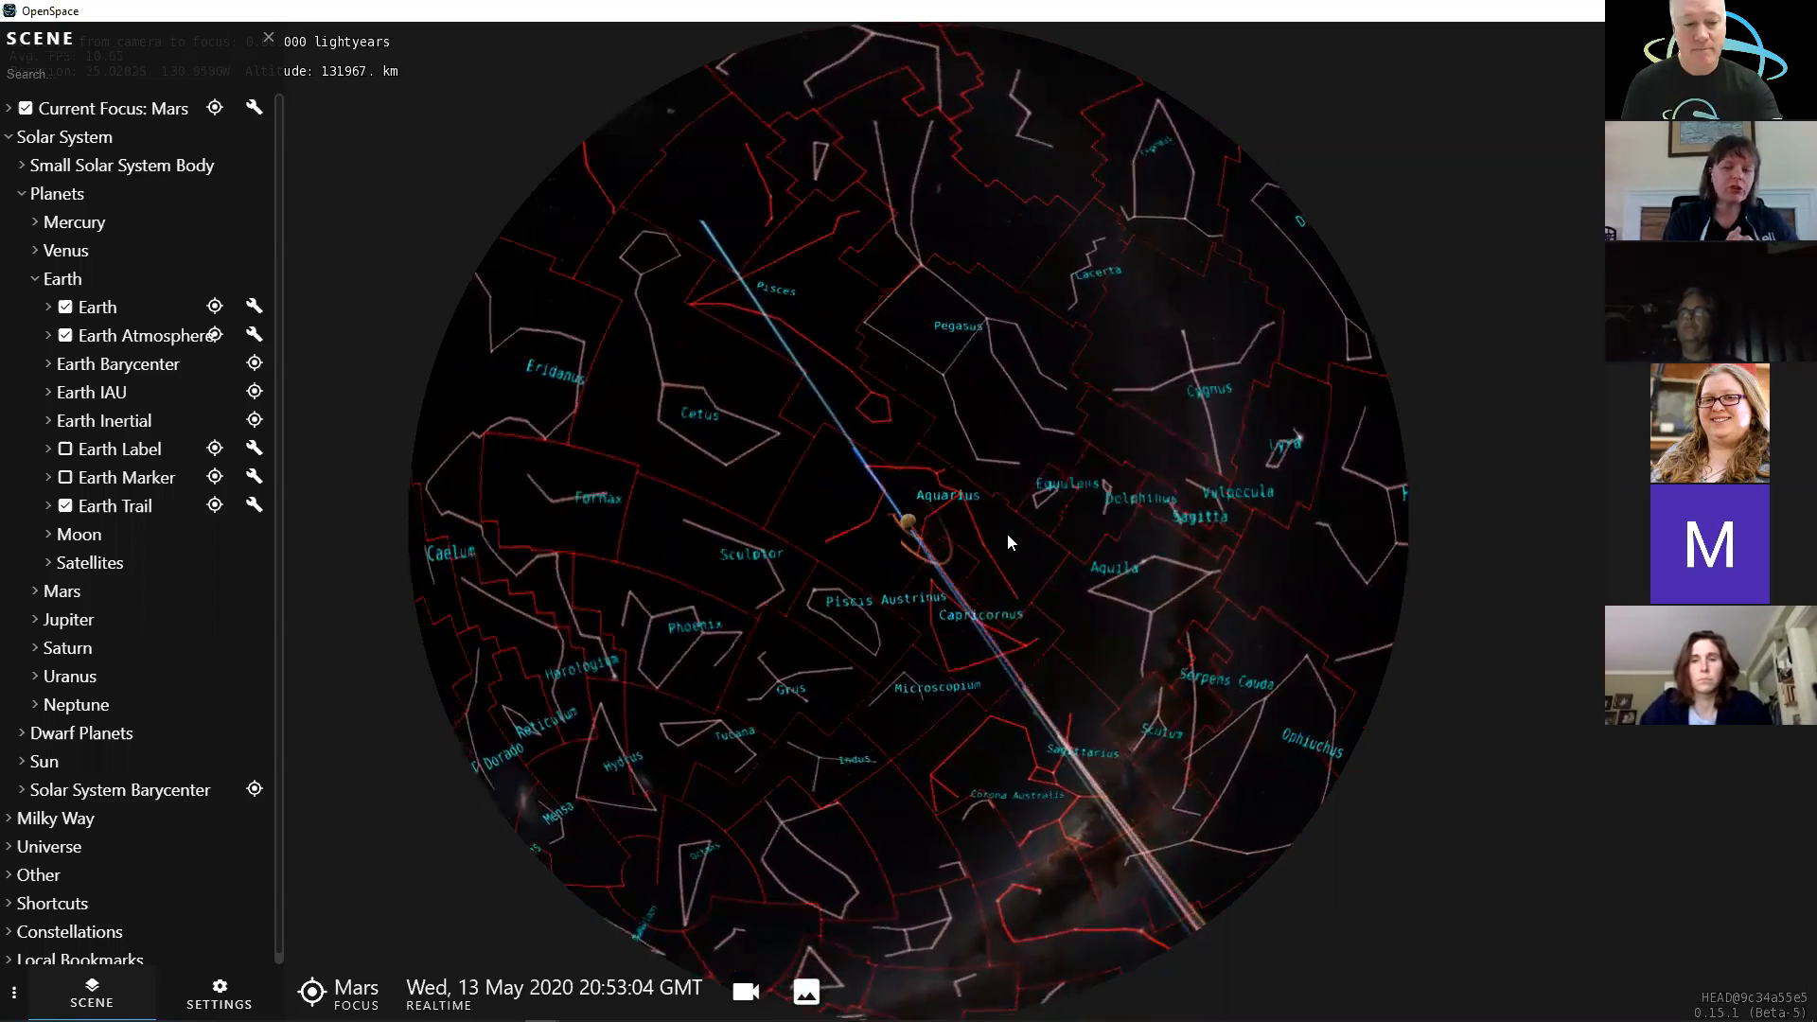
pyautogui.press('c')
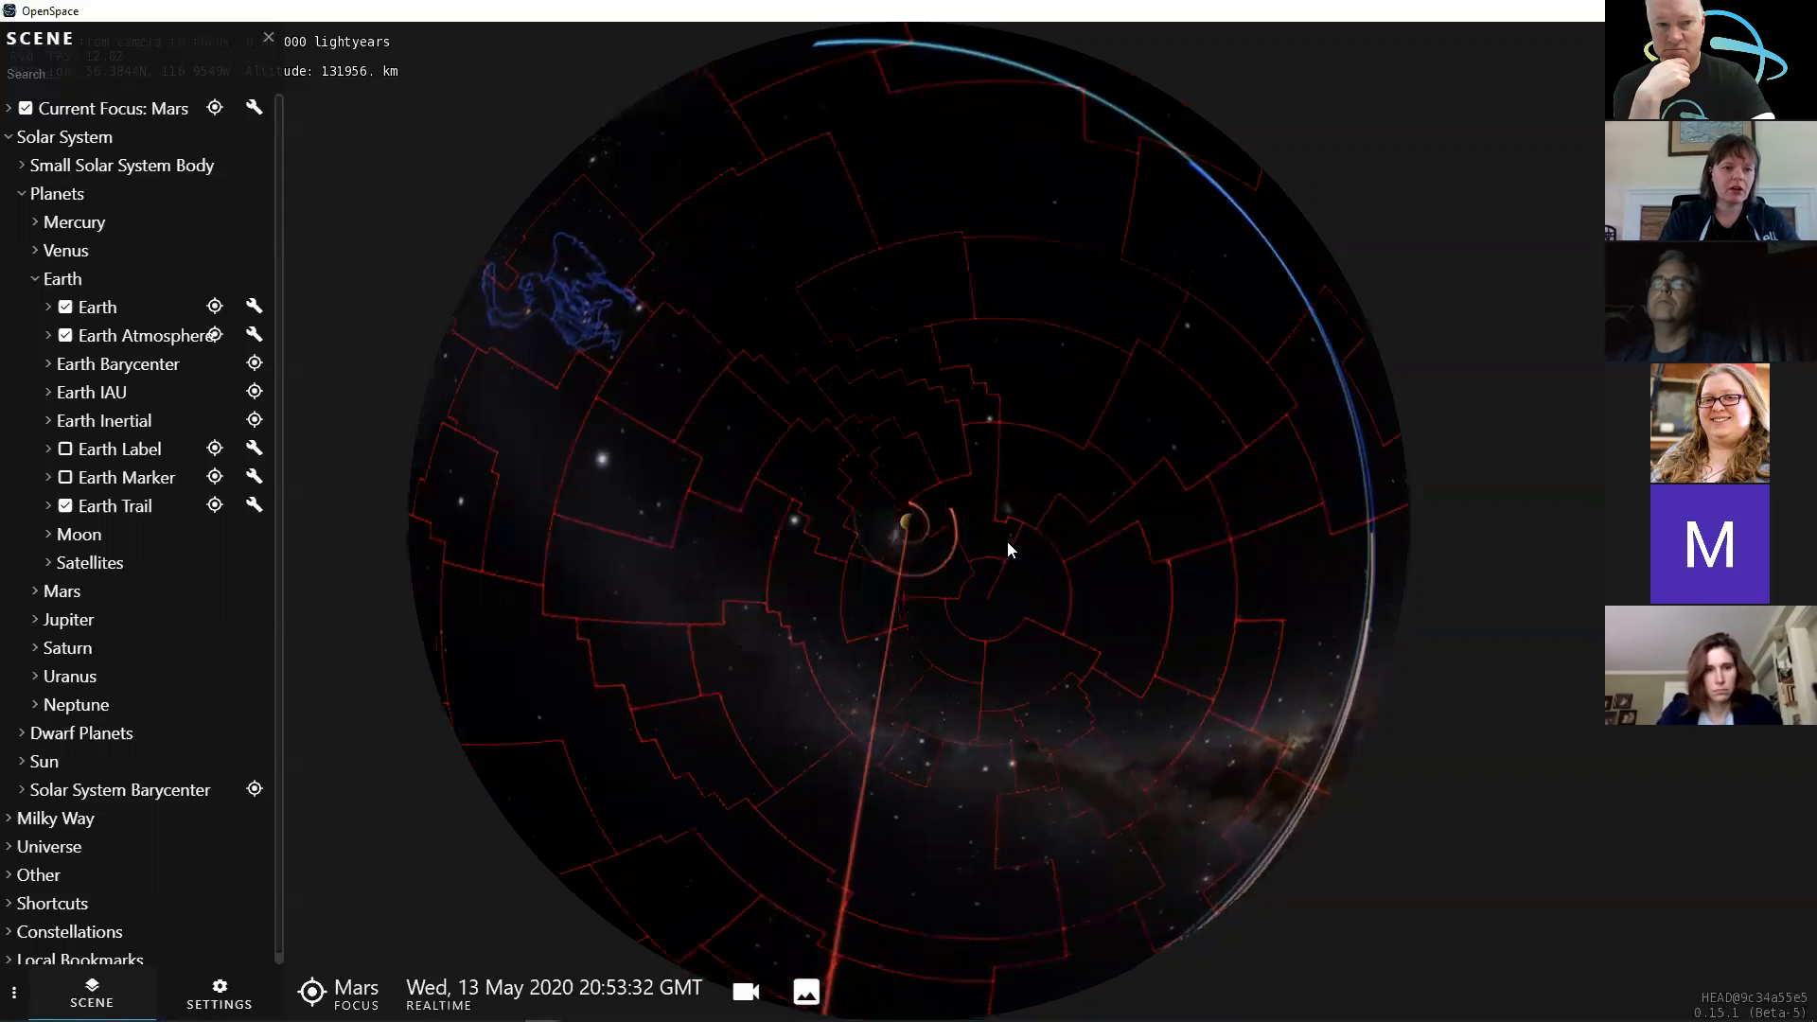
pyautogui.press('b')
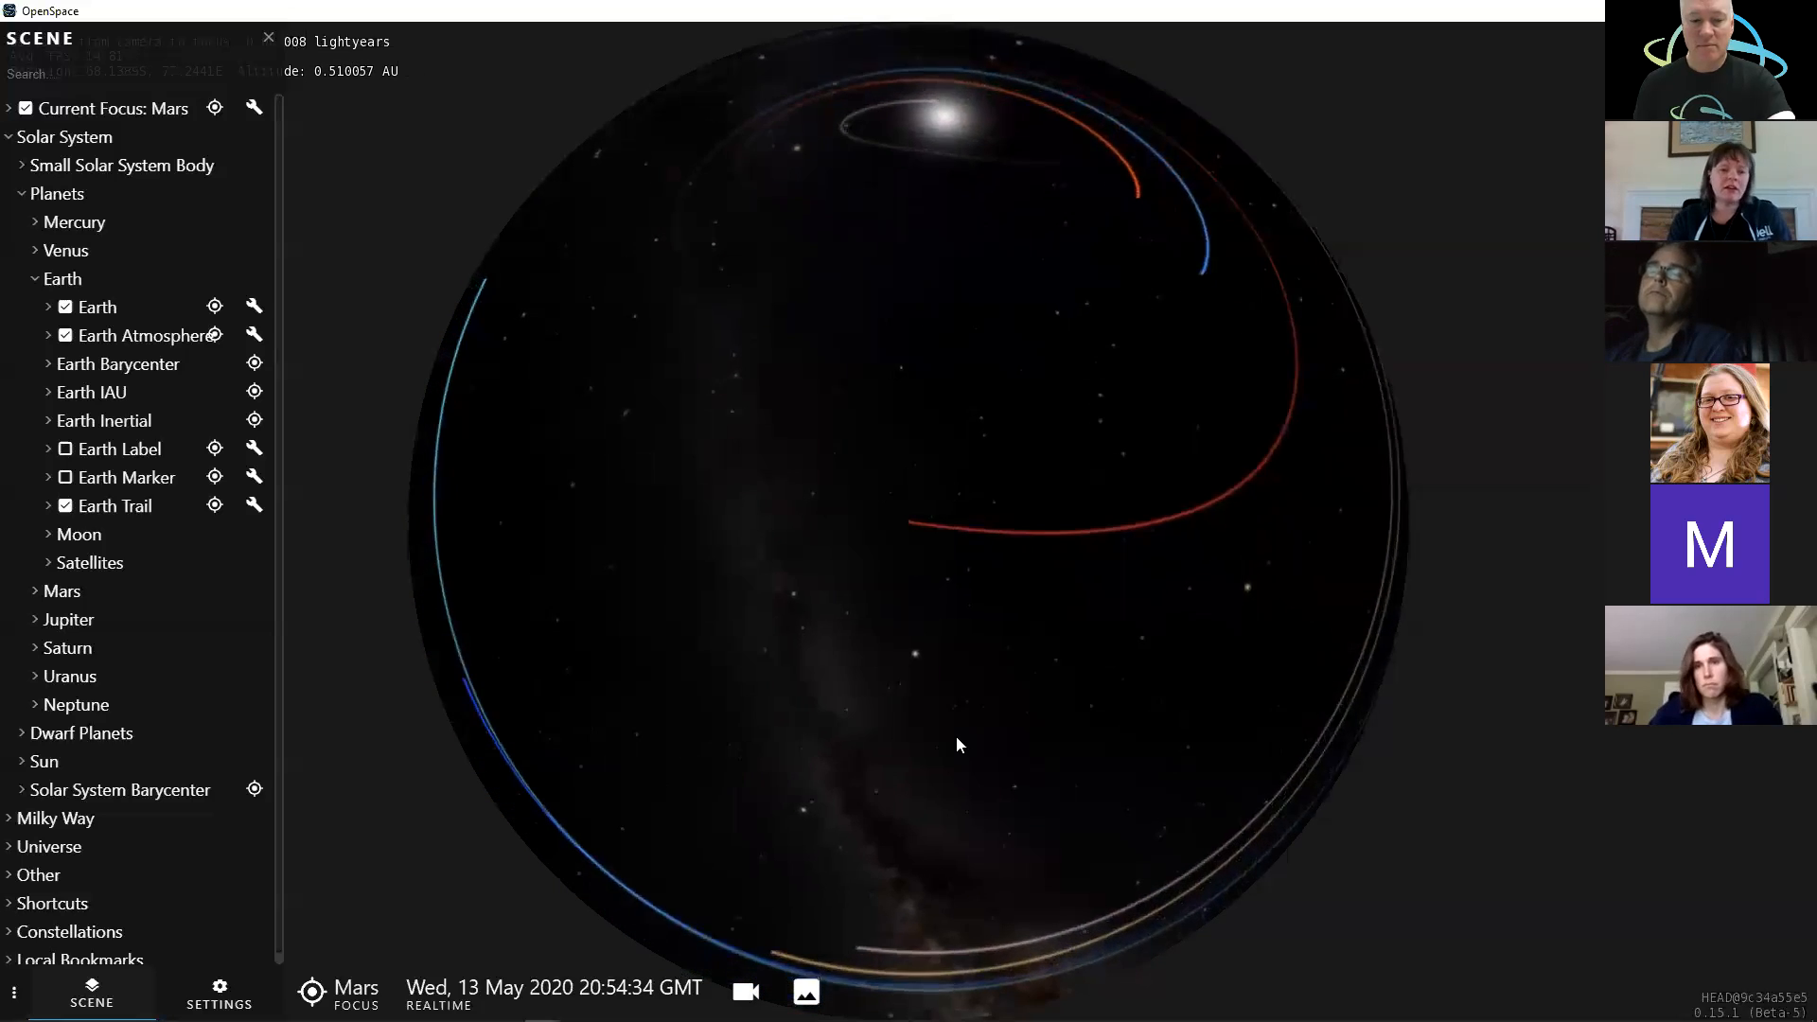
# - Turn on the planet labels and pull back to about 0.61 light-hours to see the planets' trails
pyautogui.press('l')
pyautogui.moveTo(944, 606); pyautogui.dragTo(951, 737, button='right')
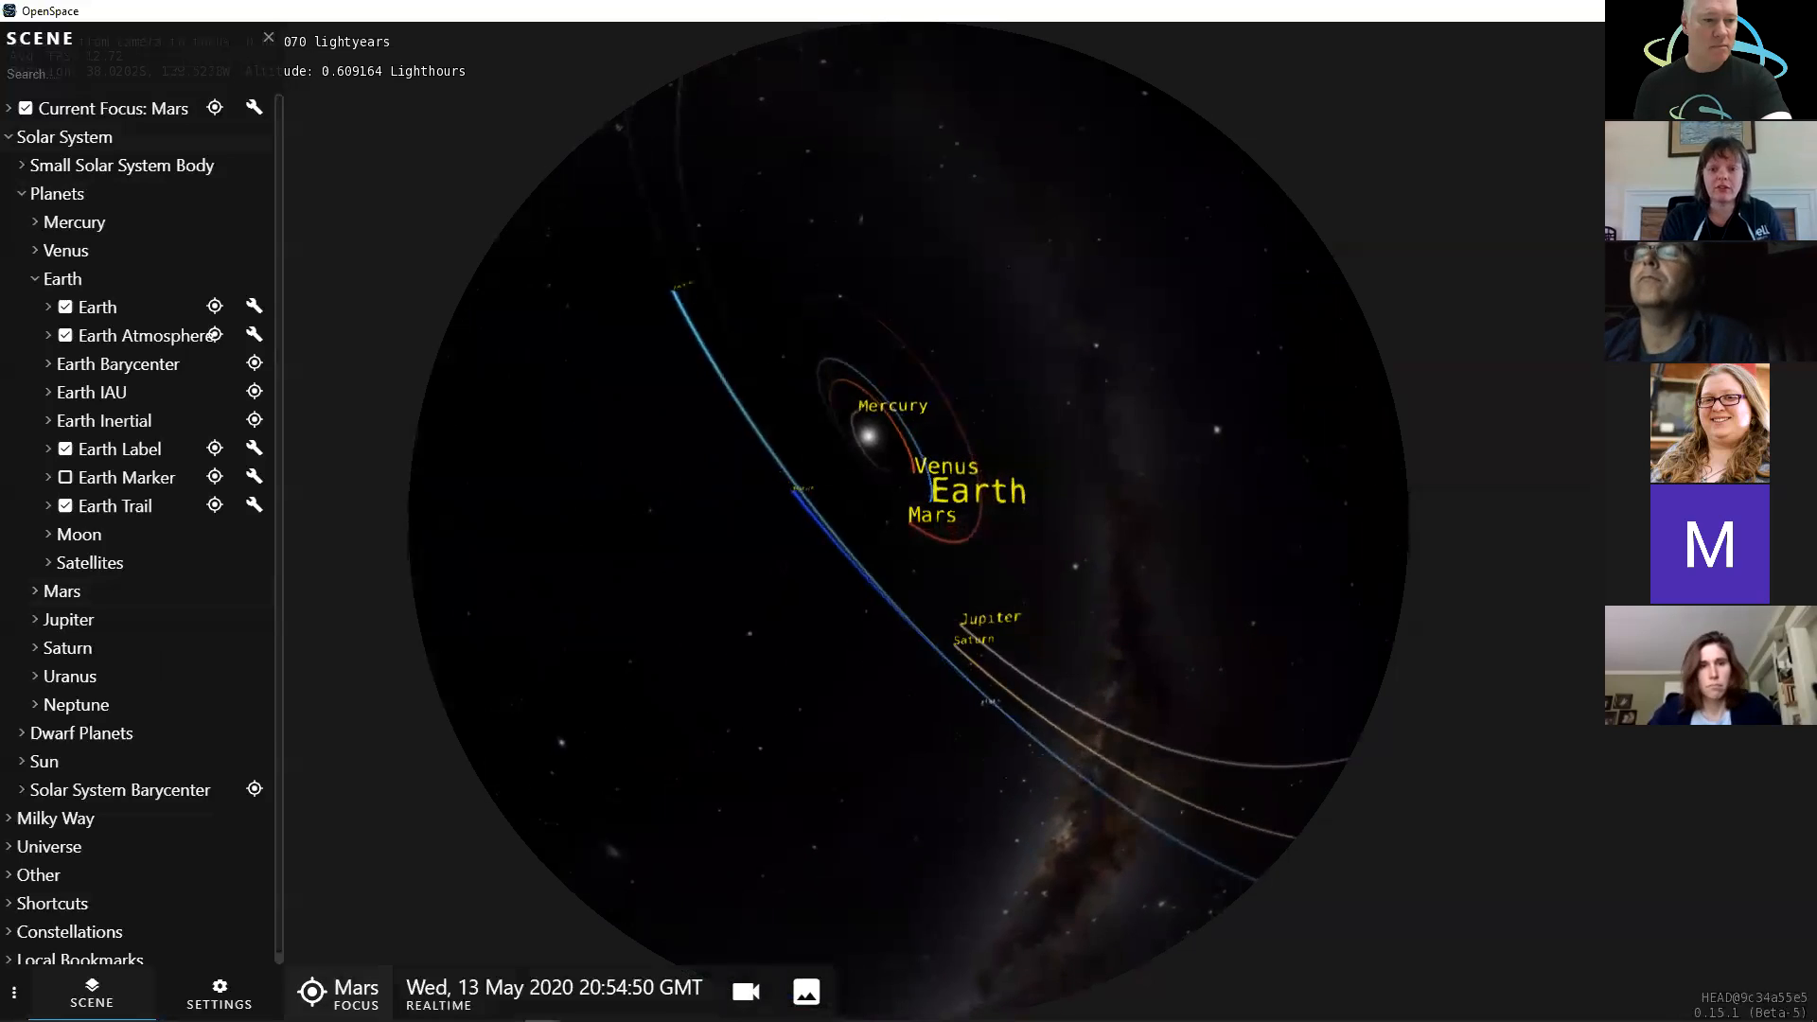
# - Switch the focus back to Earth and collapse Earth's entries under Planets
pyautogui.click(342, 989)
pyautogui.click(242, 832)
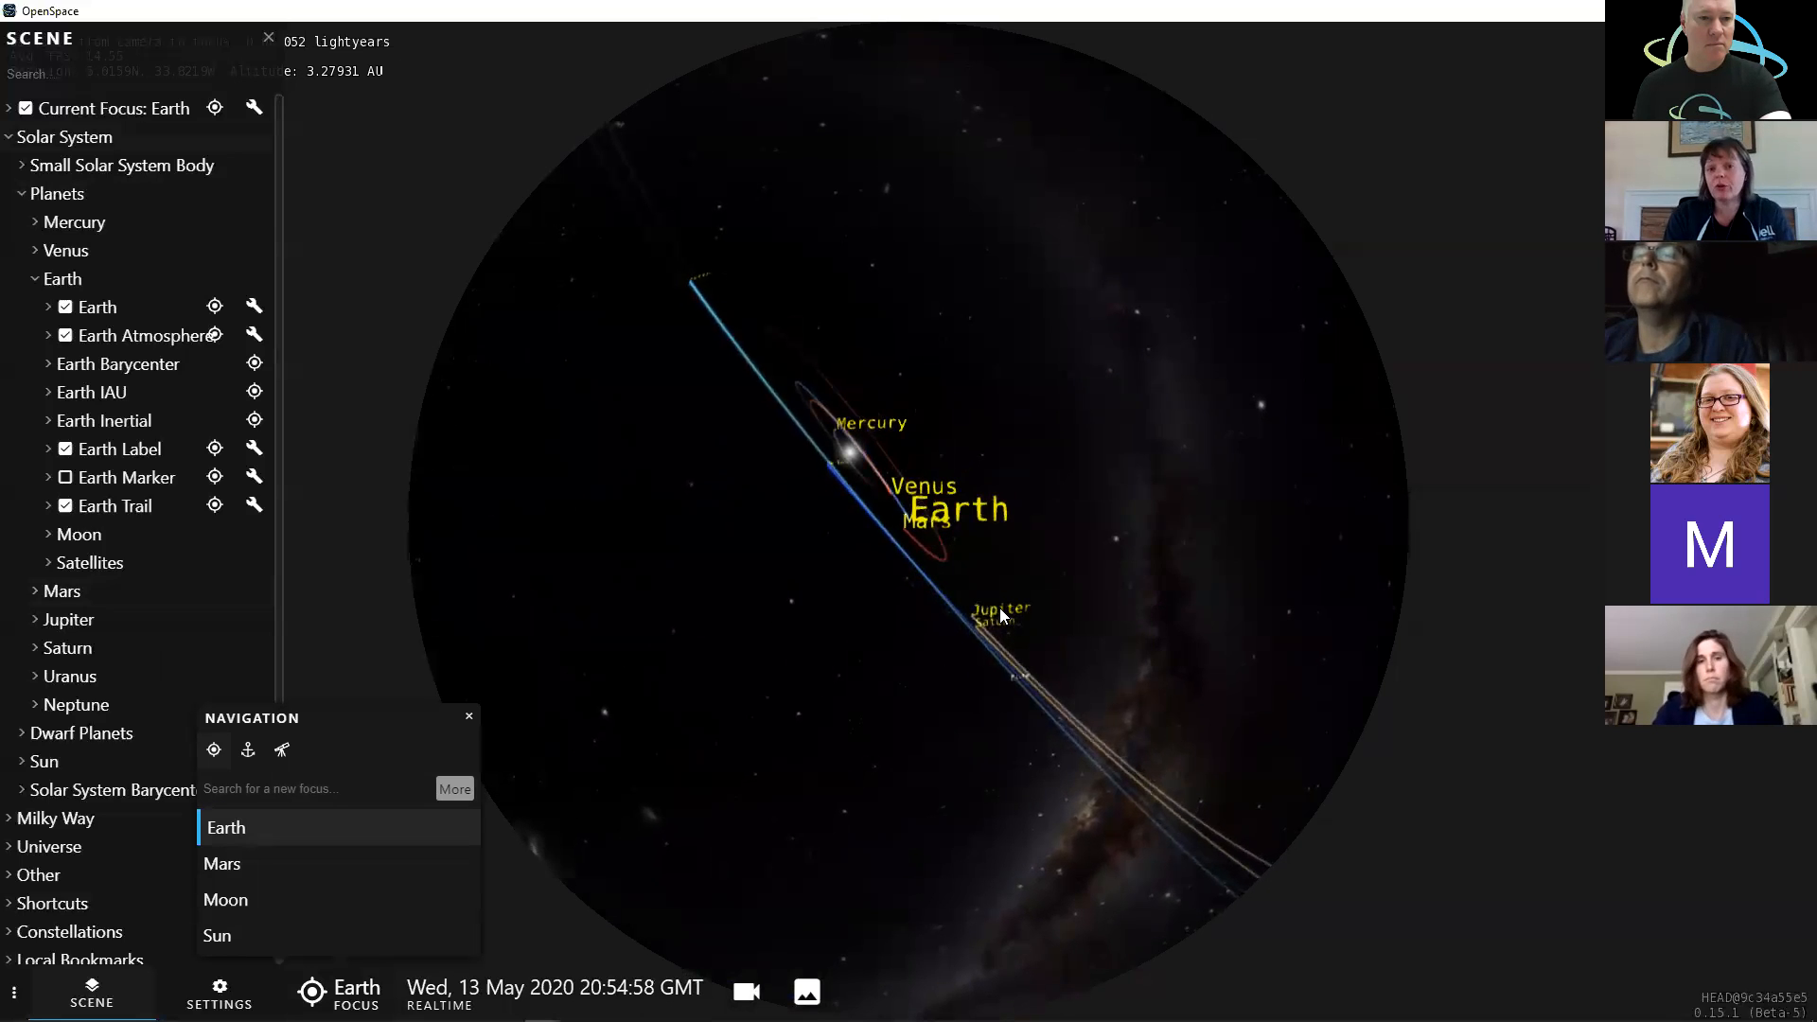
pyautogui.click(468, 716)
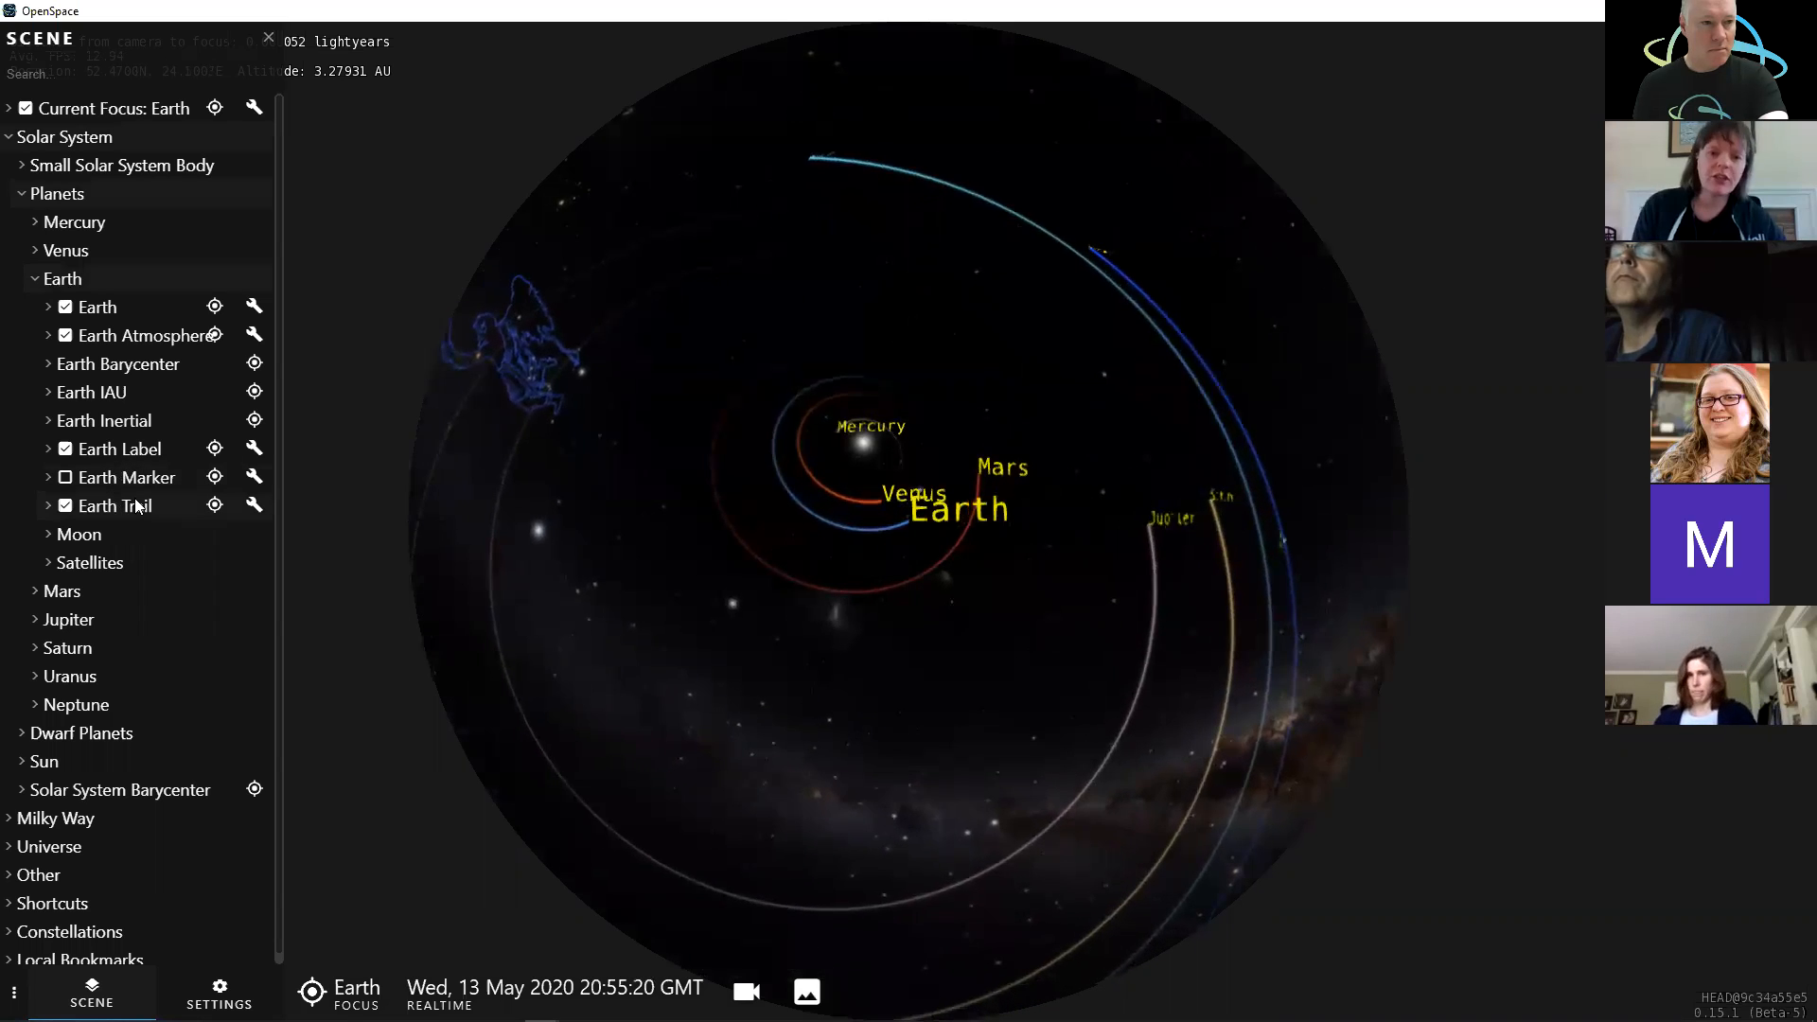
pyautogui.click(35, 280)
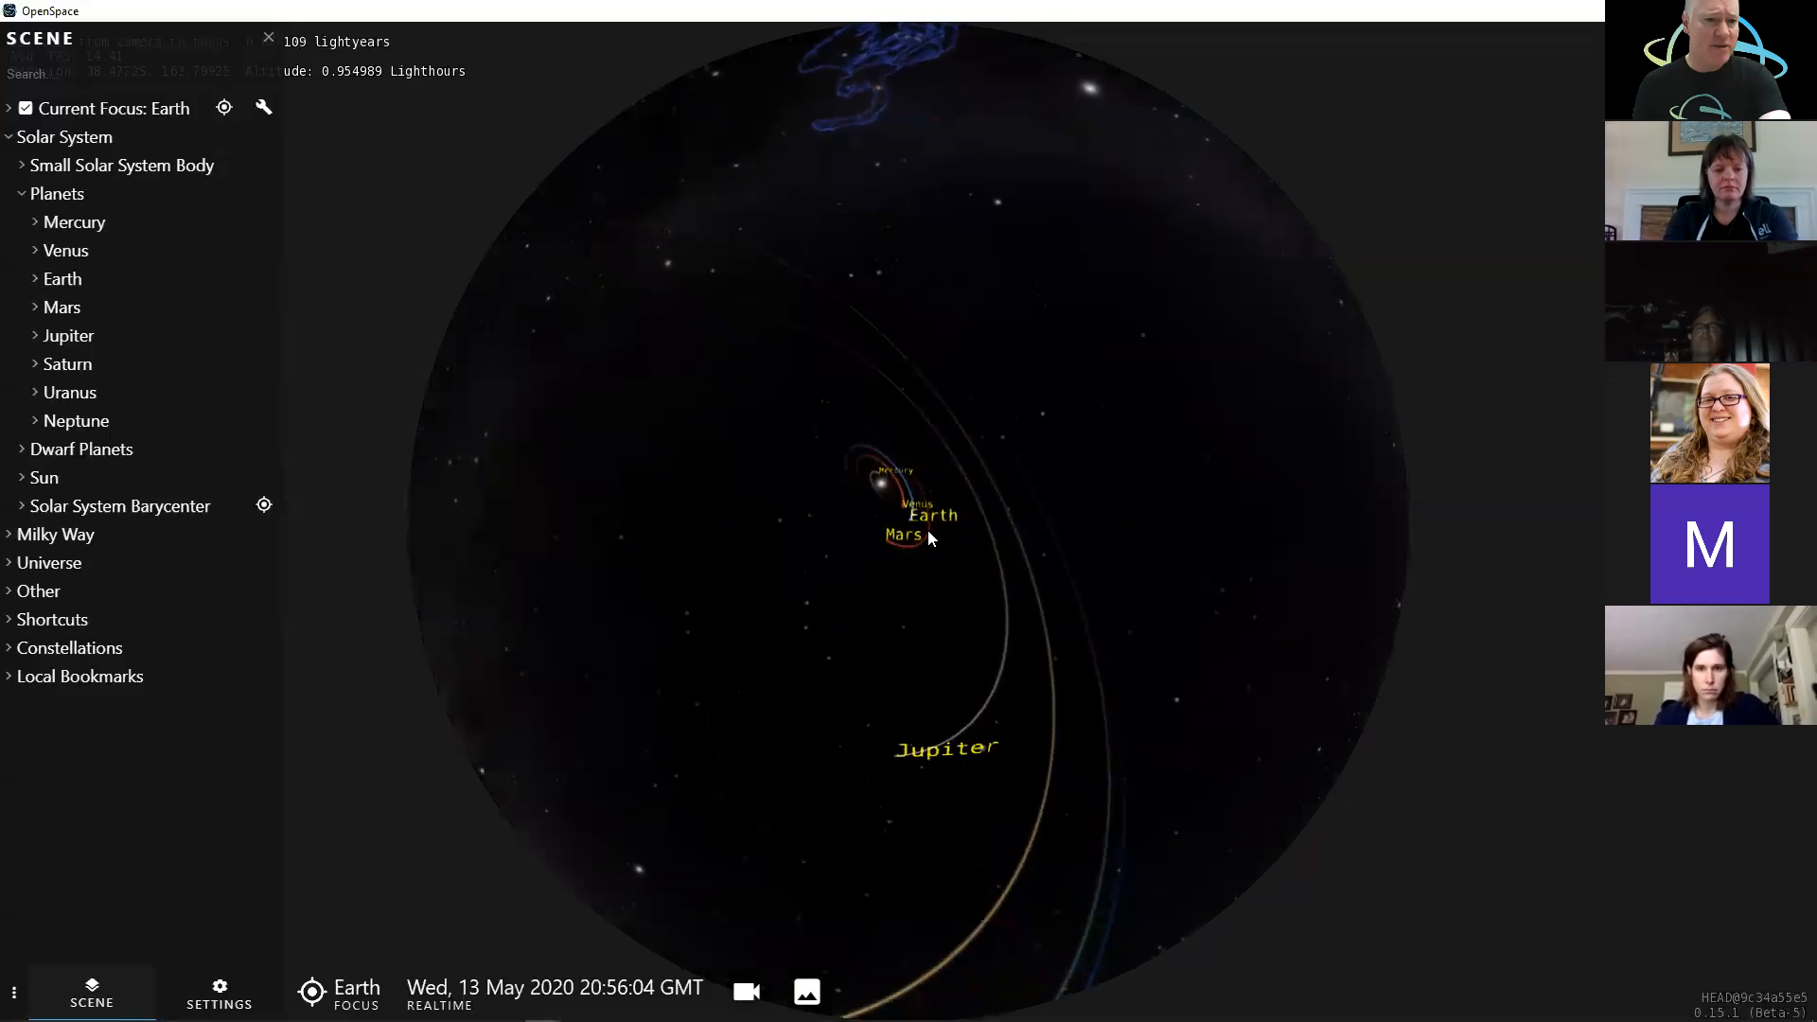
# - Fly out of the solar system to about 39.2 kiloparsecs to show the whole Milky Way galaxy
pyautogui.press('c')
pyautogui.moveTo(1067, 447); pyautogui.dragTo(1027, 543, button='right')
pyautogui.moveTo(1027, 542); pyautogui.dragTo(1005, 678)
pyautogui.moveTo(1005, 677); pyautogui.dragTo(972, 706, button='right')
pyautogui.moveTo(973, 706); pyautogui.dragTo(927, 774)
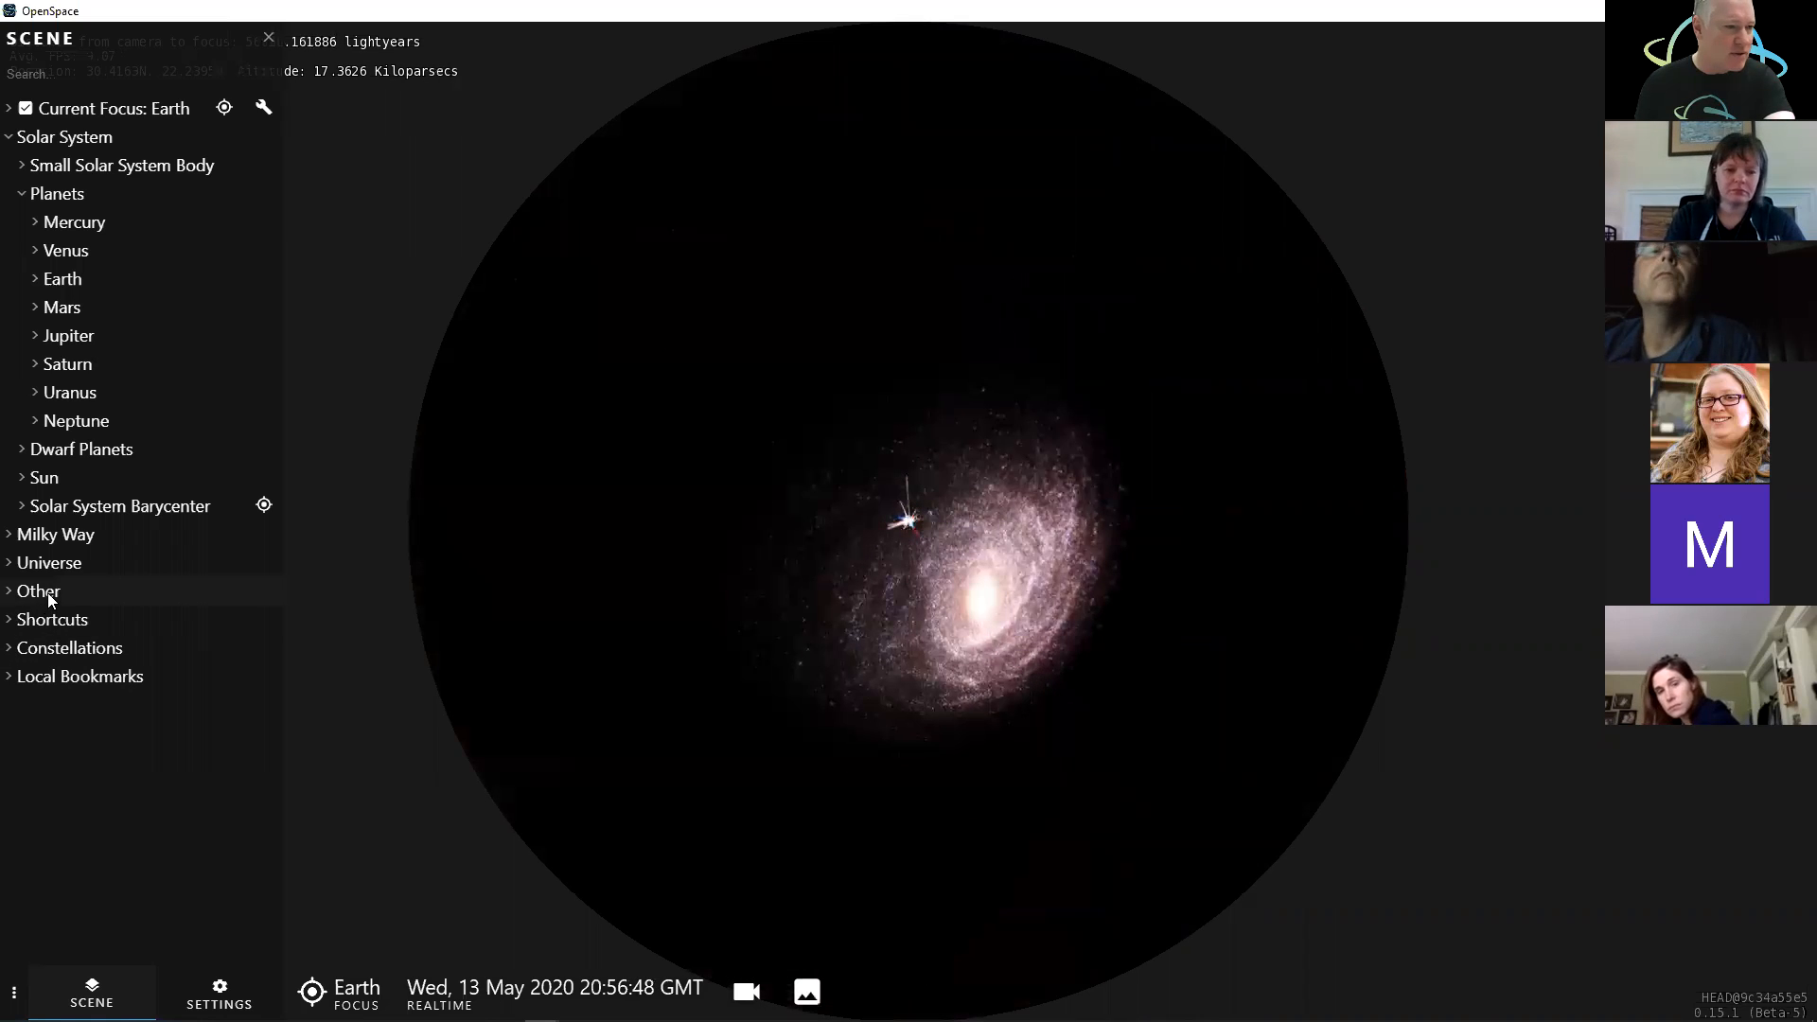
pyautogui.moveTo(848, 638); pyautogui.dragTo(848, 663, button='right')
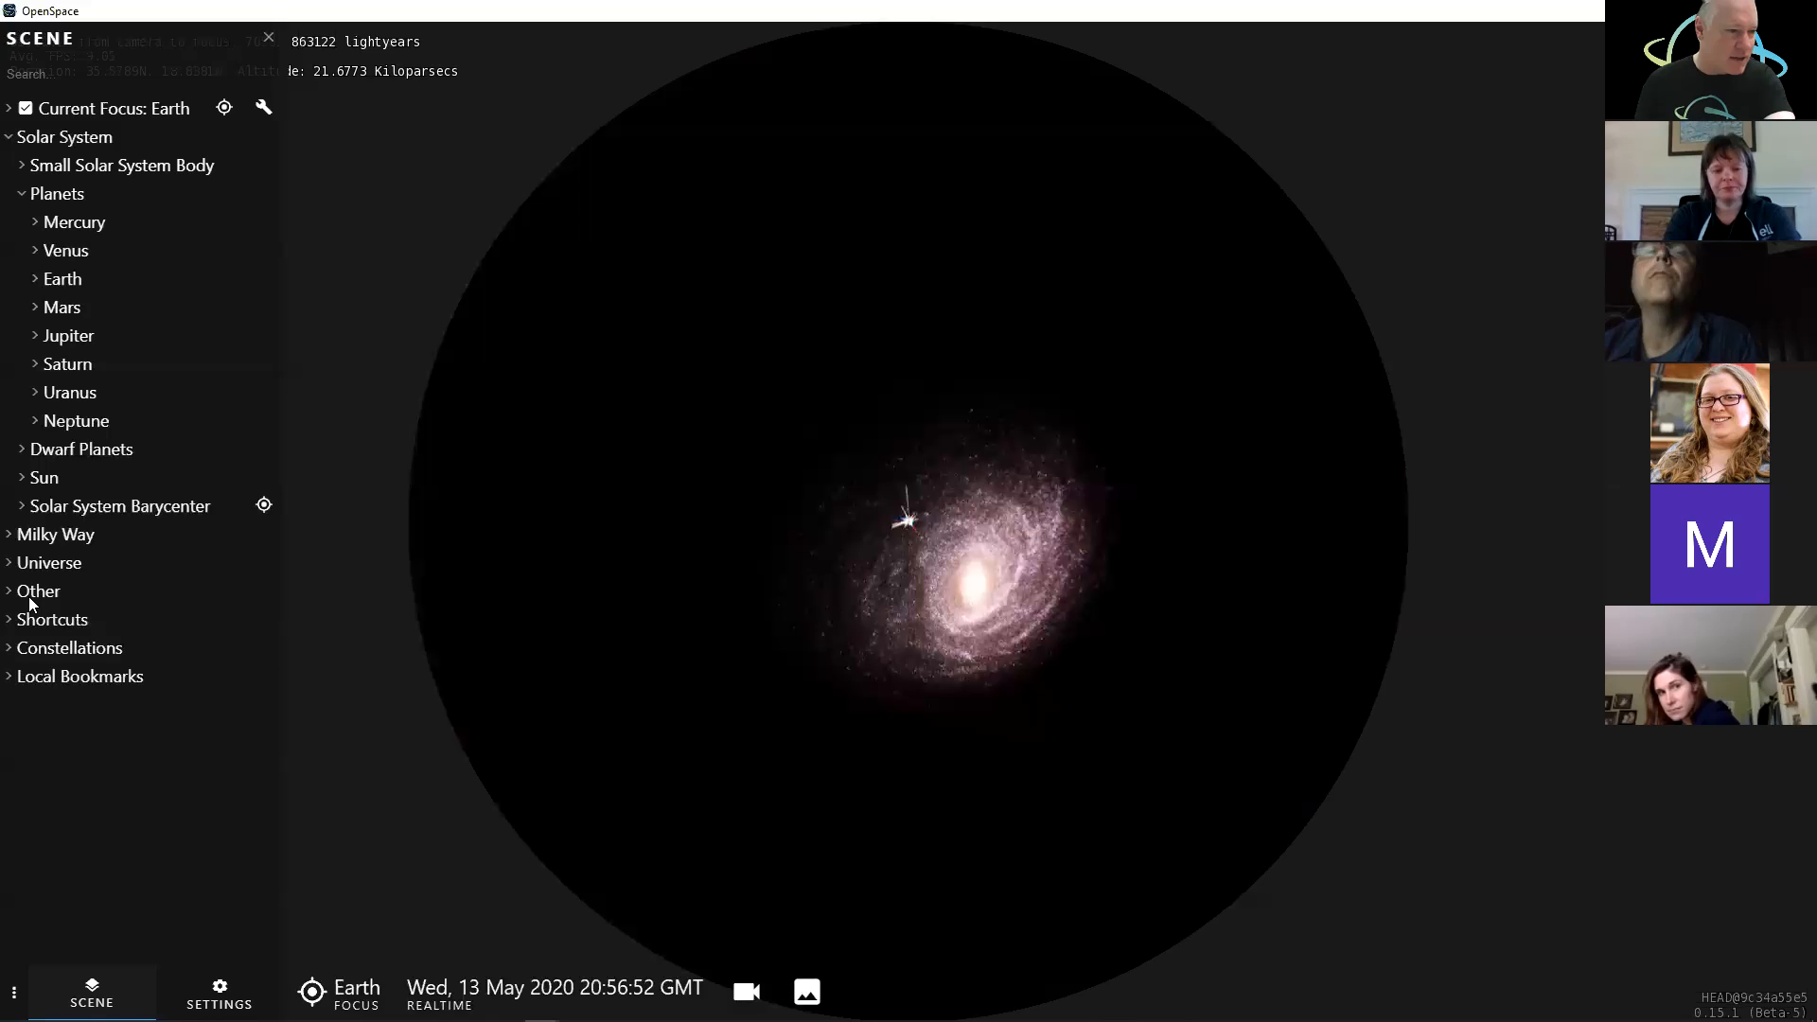
pyautogui.moveTo(754, 694); pyautogui.dragTo(759, 706, button='right')
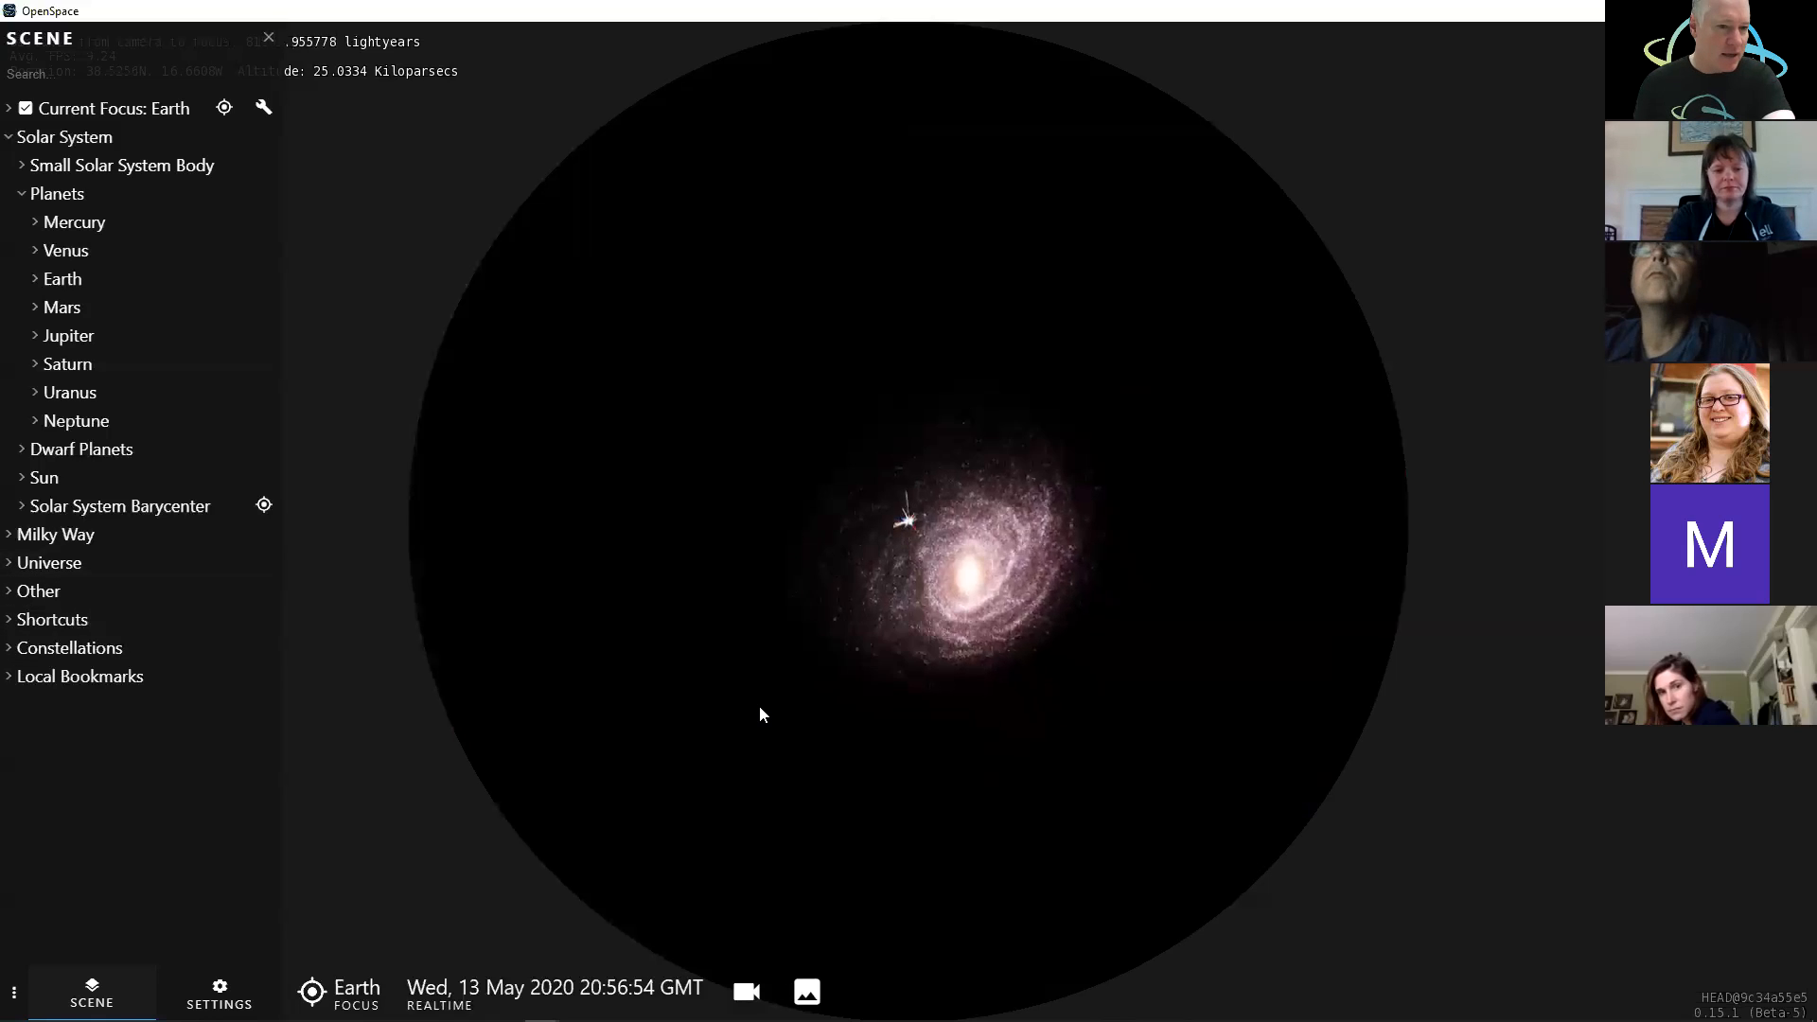
pyautogui.moveTo(889, 627); pyautogui.dragTo(950, 615, button='right')
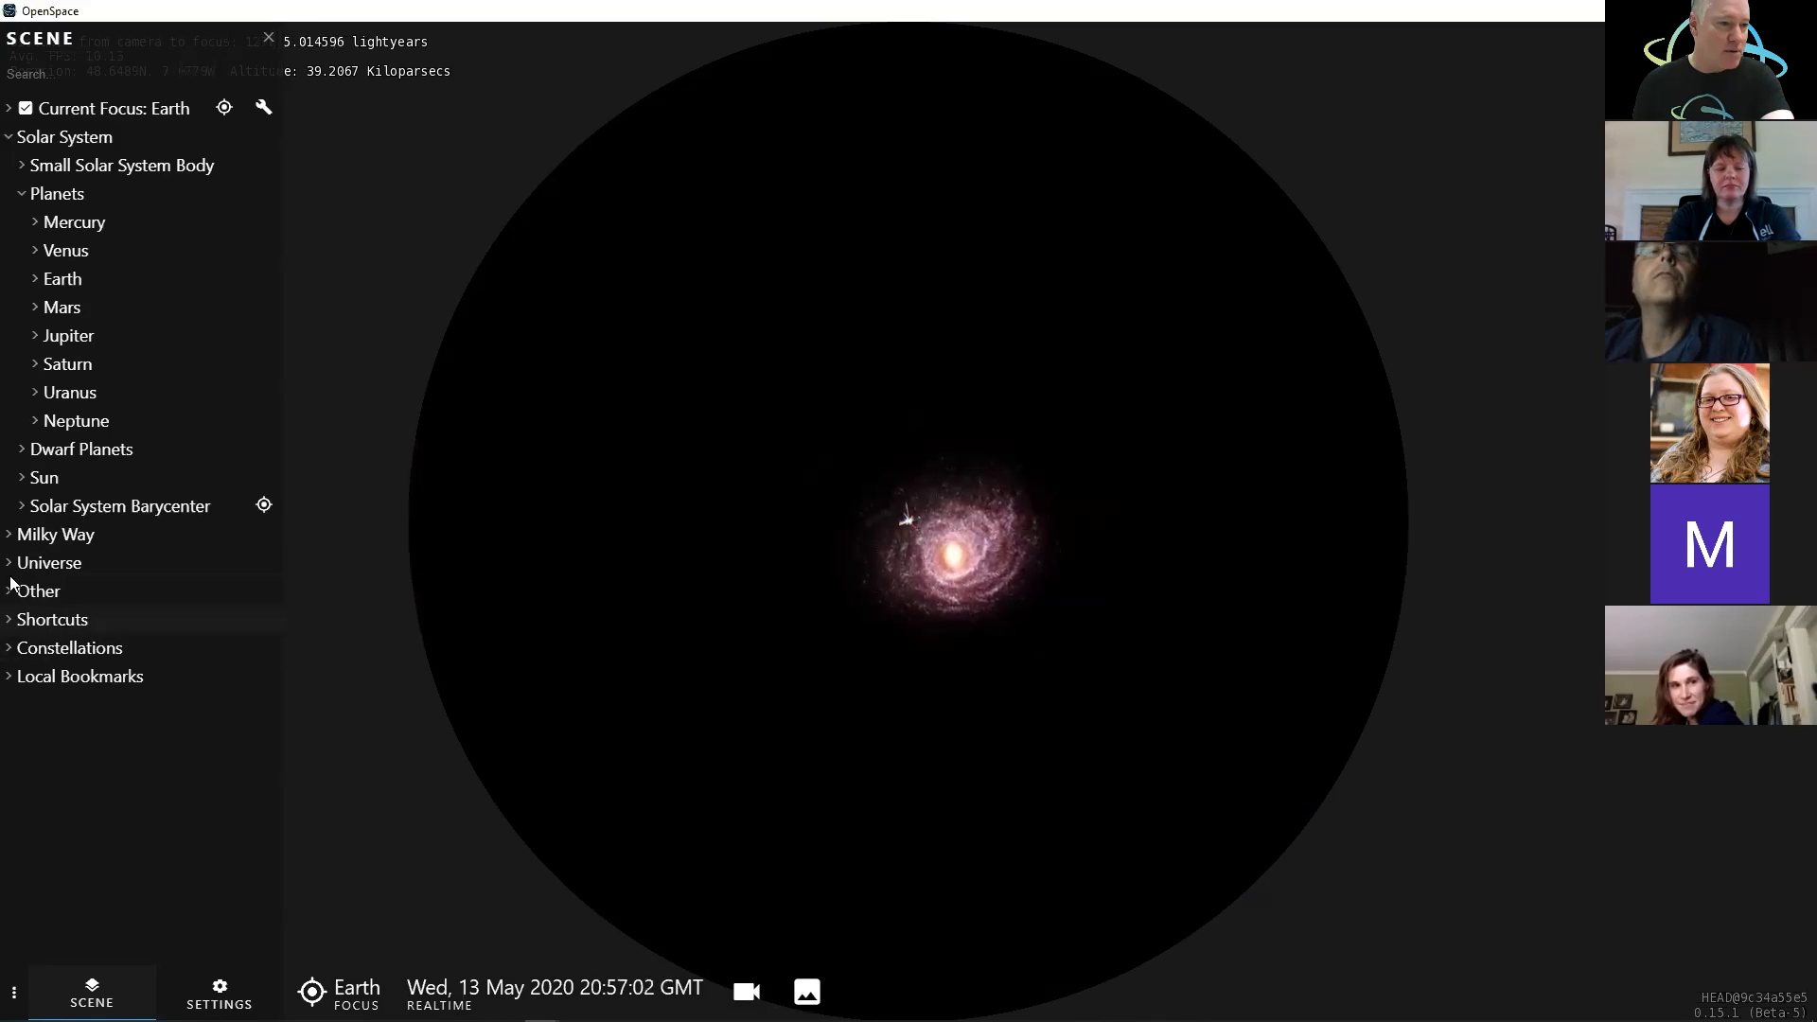
# - Expand the Local Bookmarks group and its Galaxy Clusters subgroup
pyautogui.click(9, 676)
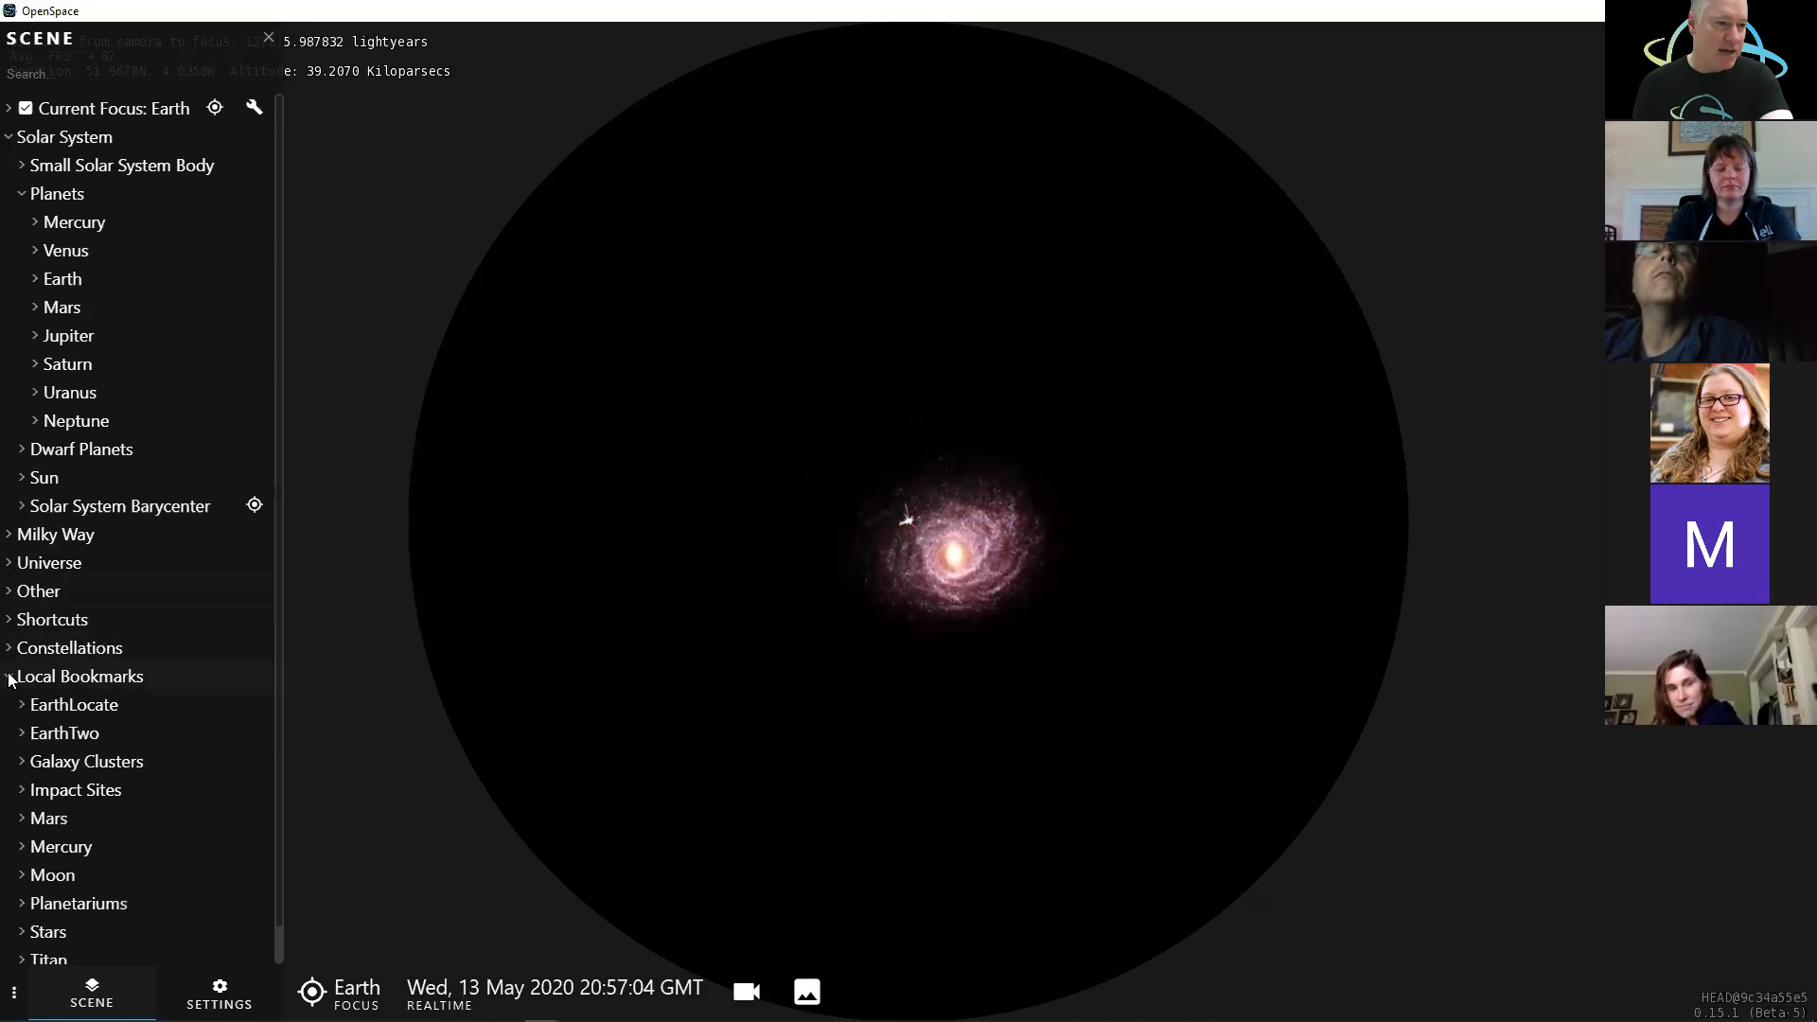
pyautogui.scroll(-1, 111, 789)
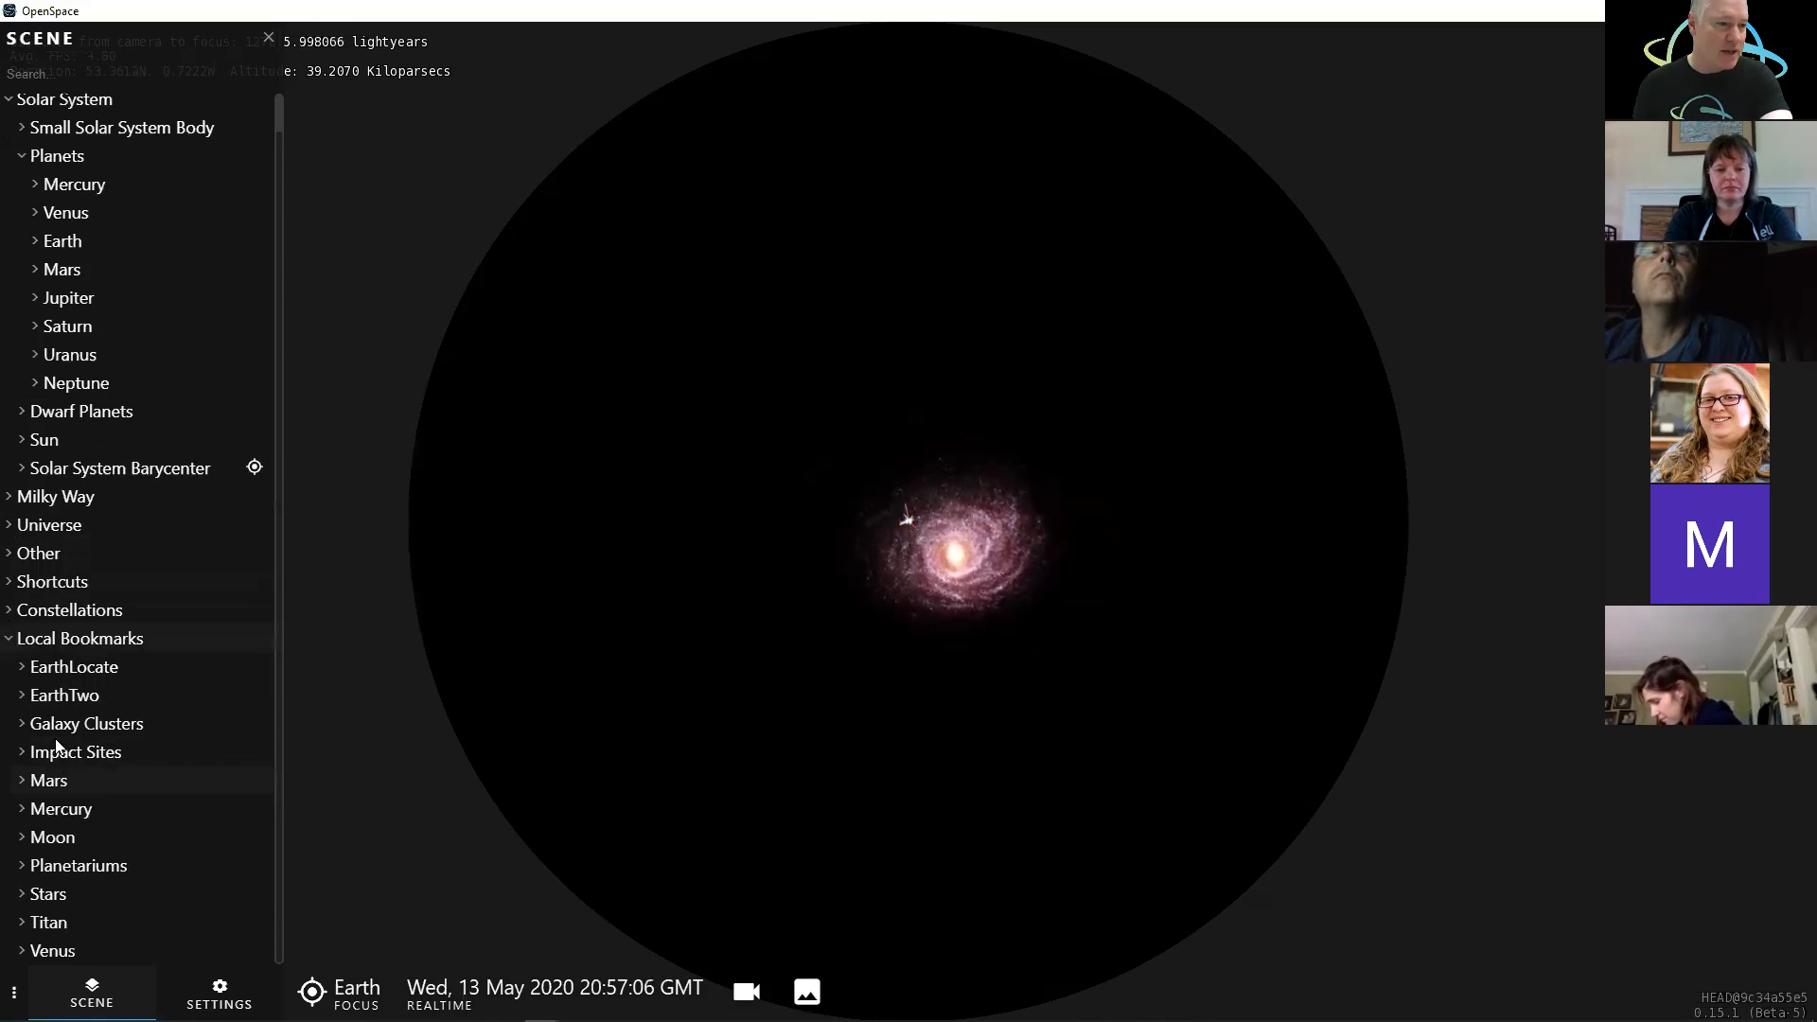
pyautogui.click(21, 724)
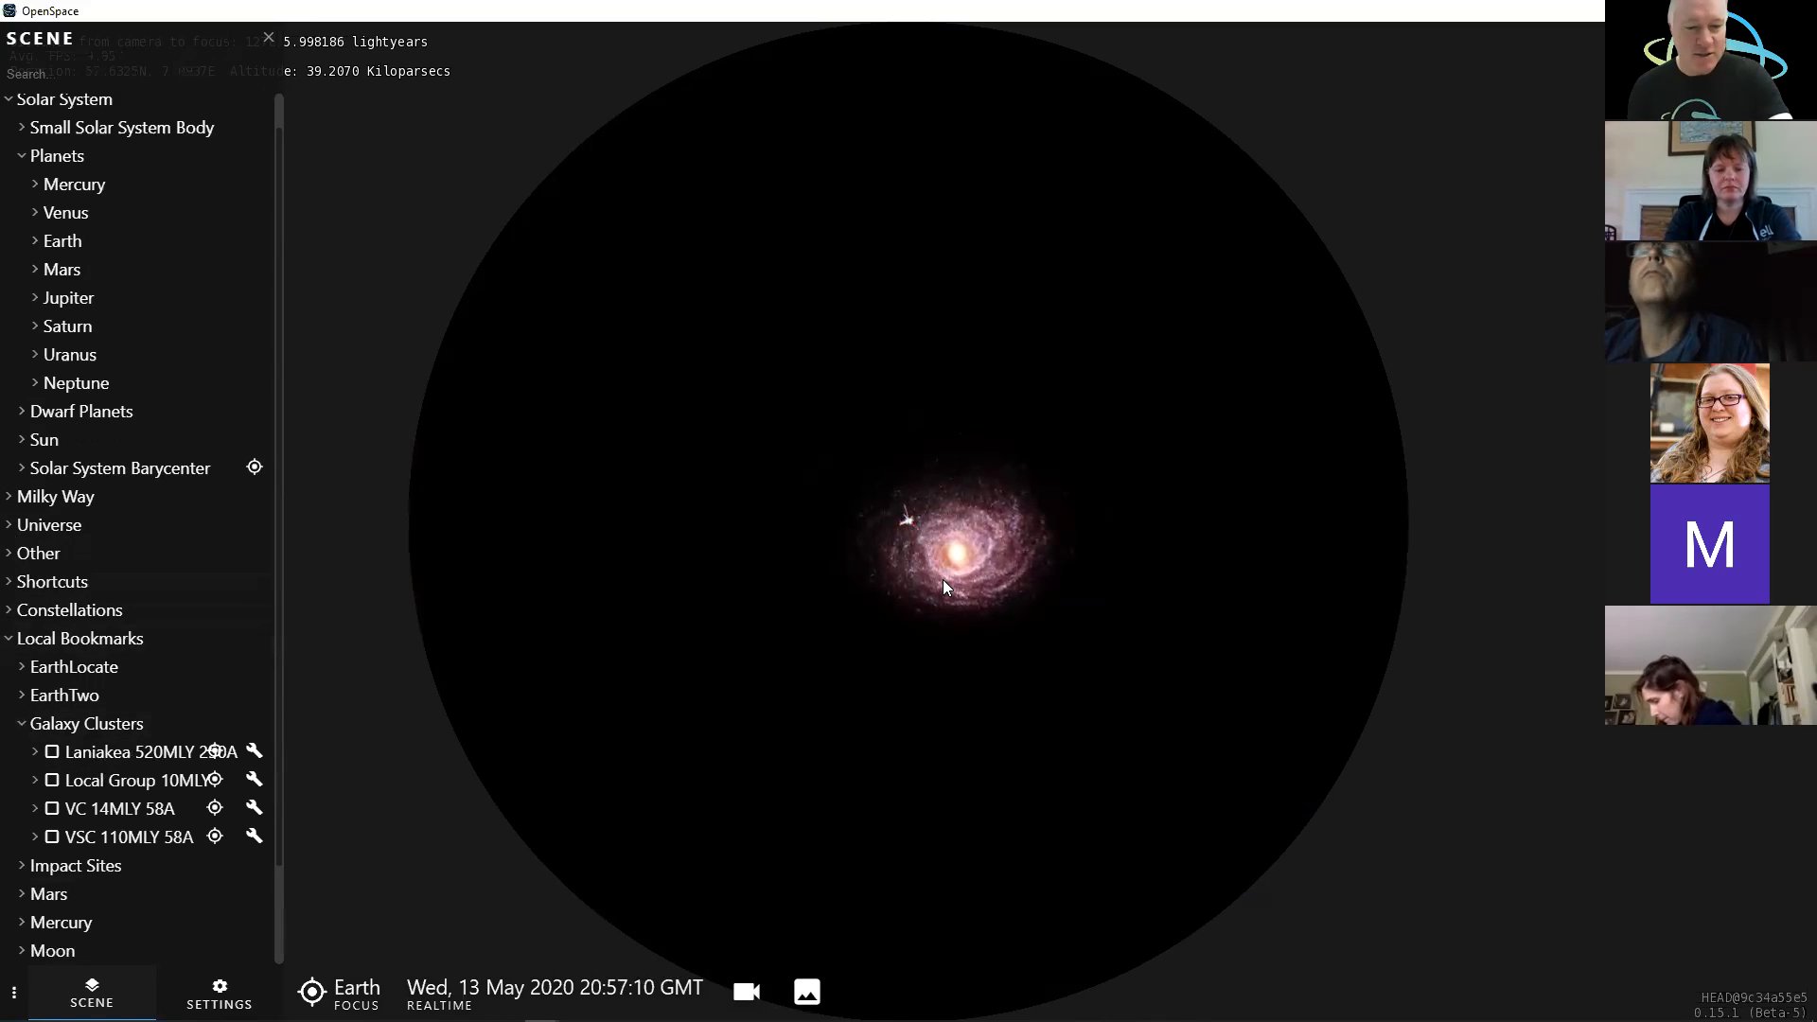
# - Turn on the nearby galaxies with their name labels and pull back to about 82 kiloparsecs
pyautogui.press('g')
pyautogui.moveTo(942, 580); pyautogui.dragTo(948, 656)
pyautogui.moveTo(949, 655); pyautogui.dragTo(941, 676, button='right')
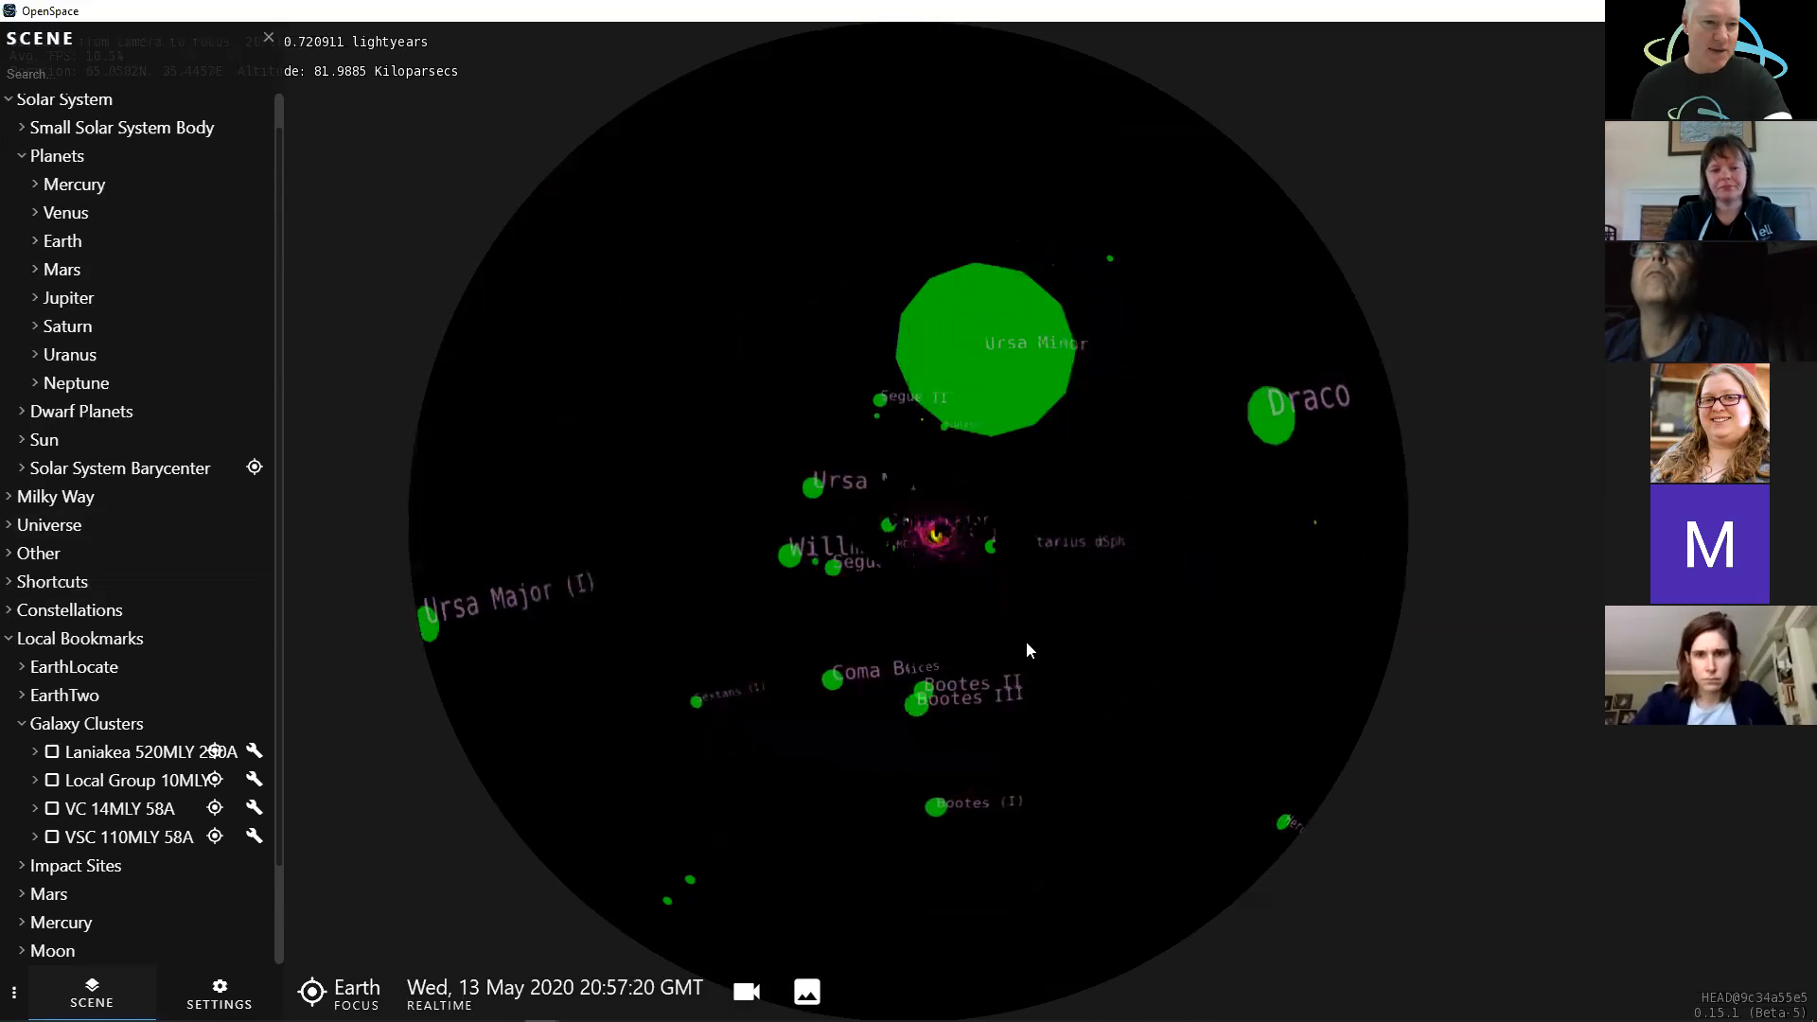
# - Turn on the Local Group 10MLY sphere, and search the scene for "loc" to open the Local Group's rendering properties
pyautogui.click(52, 780)
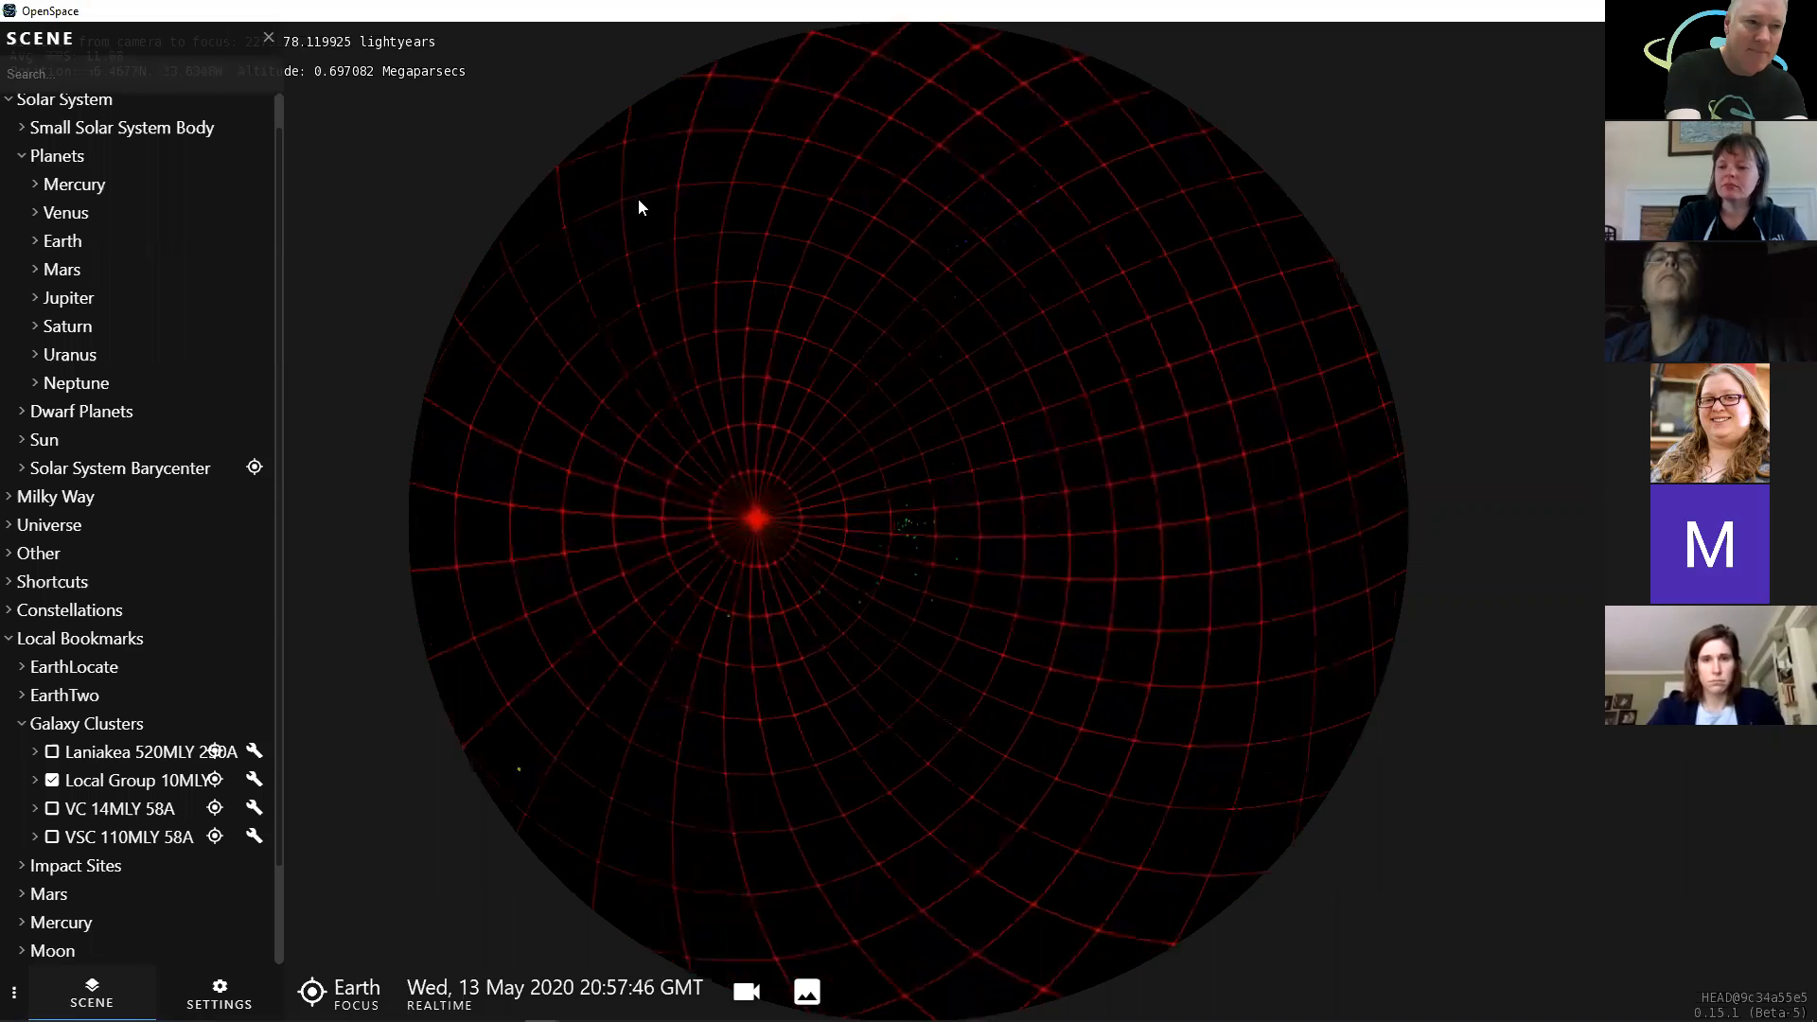
pyautogui.write('lo')
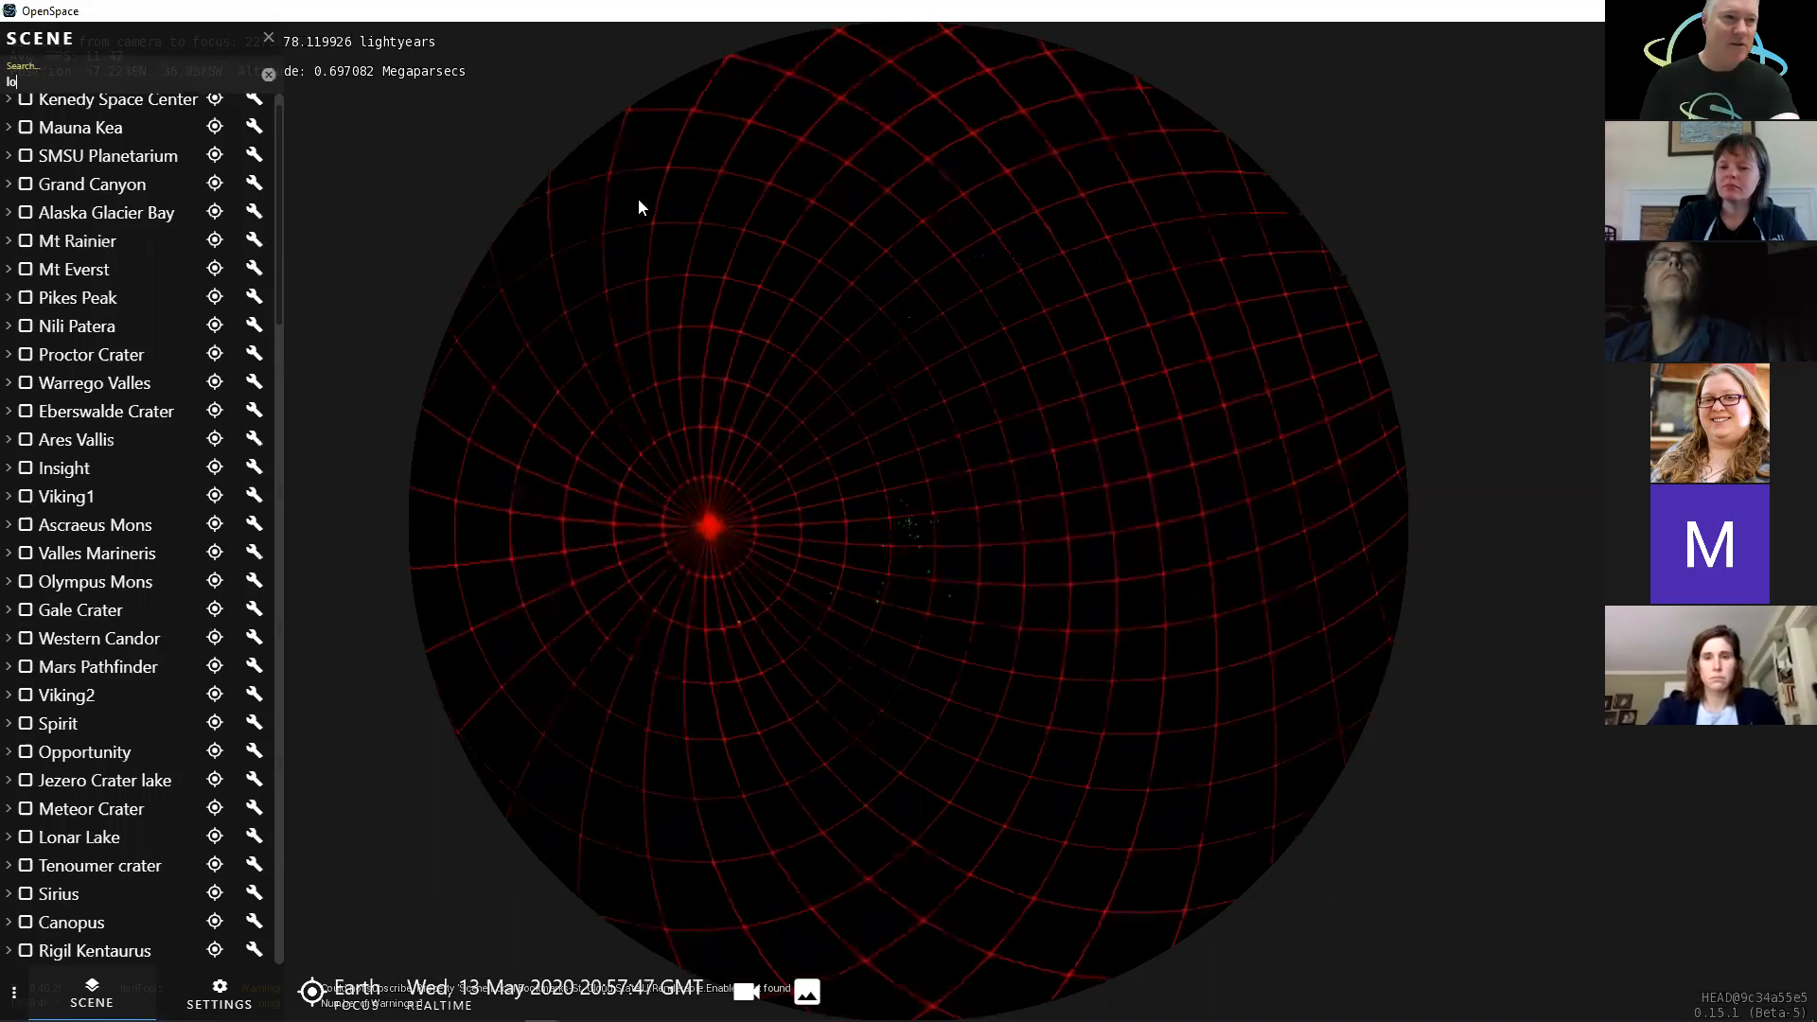
pyautogui.write('c')
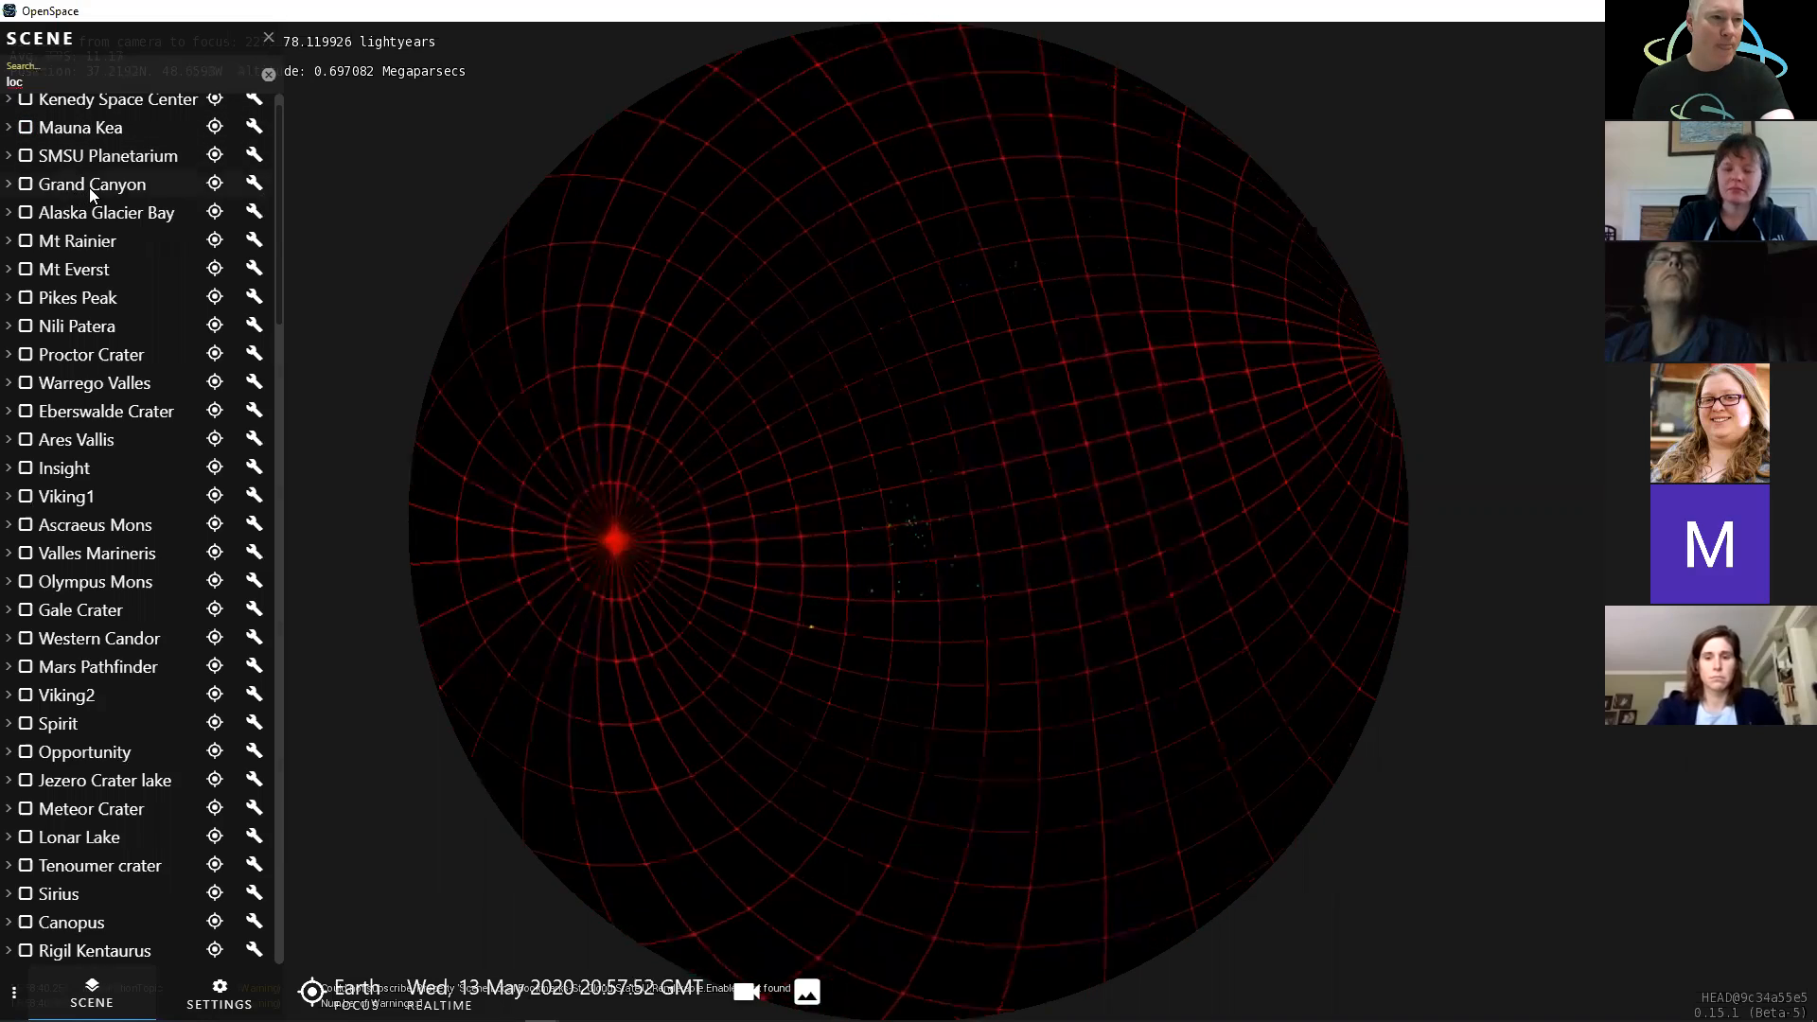
pyautogui.scroll(1, 89, 188)
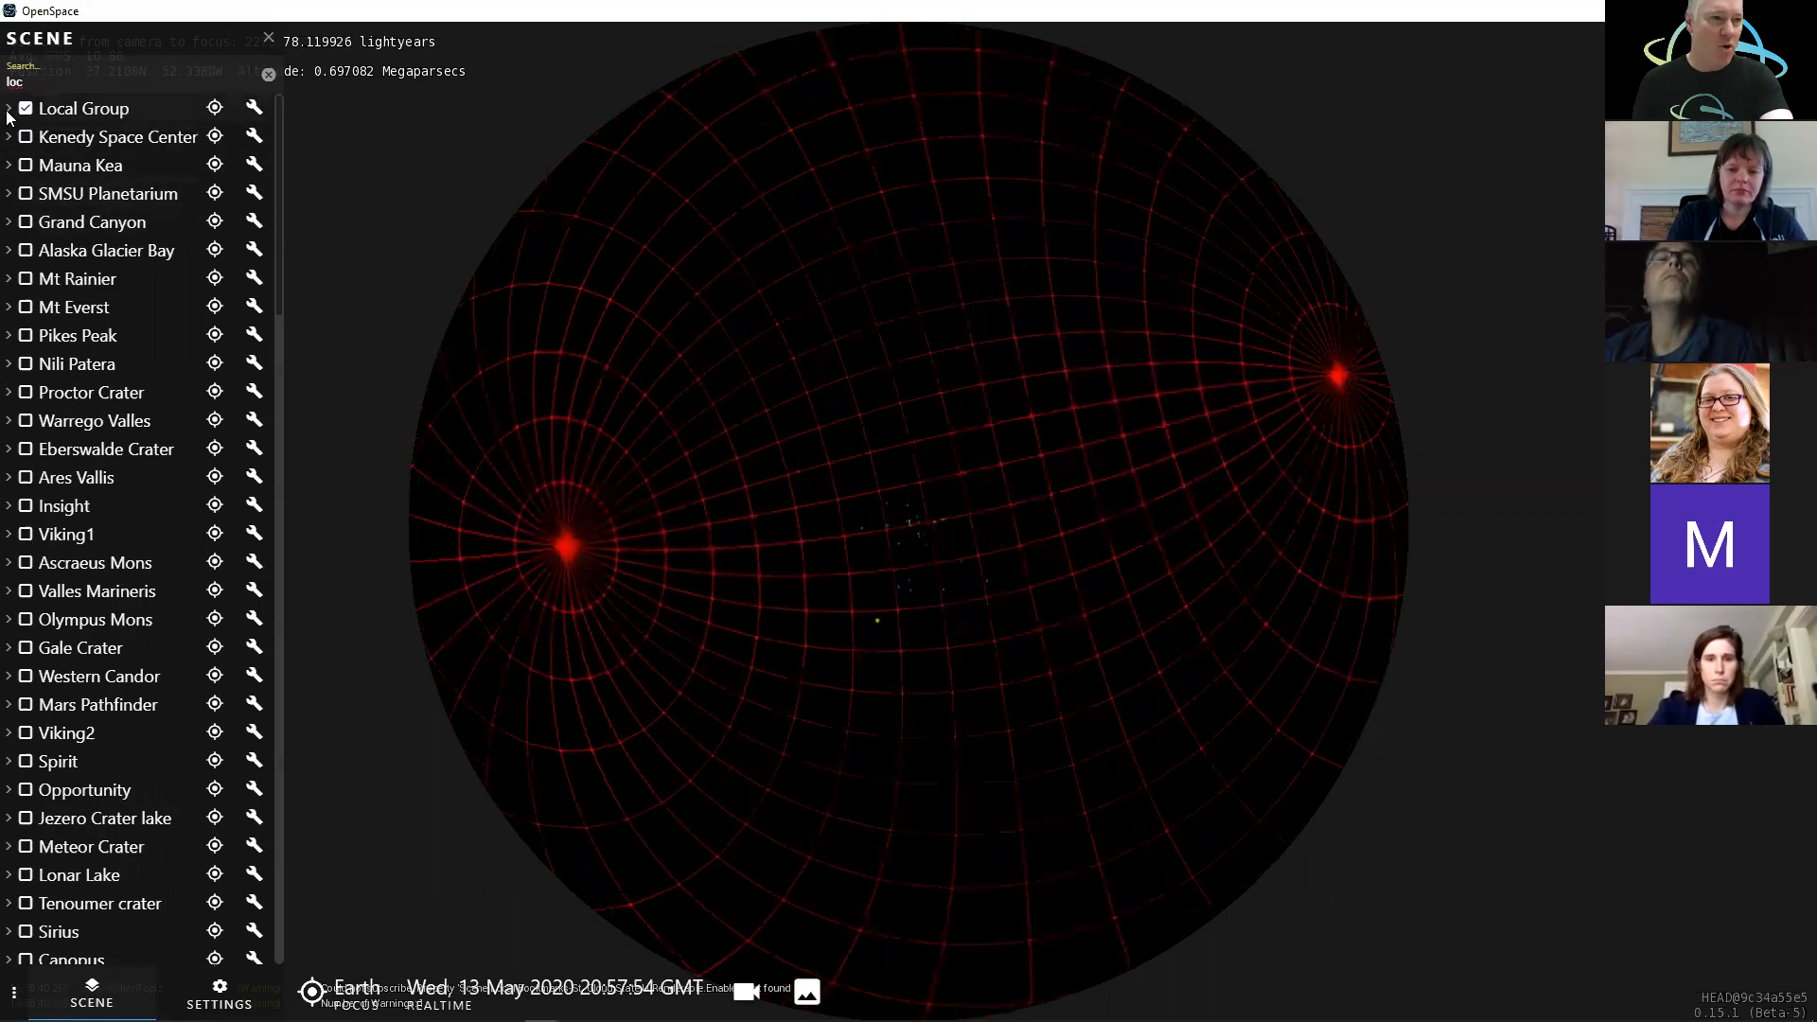
pyautogui.click(83, 108)
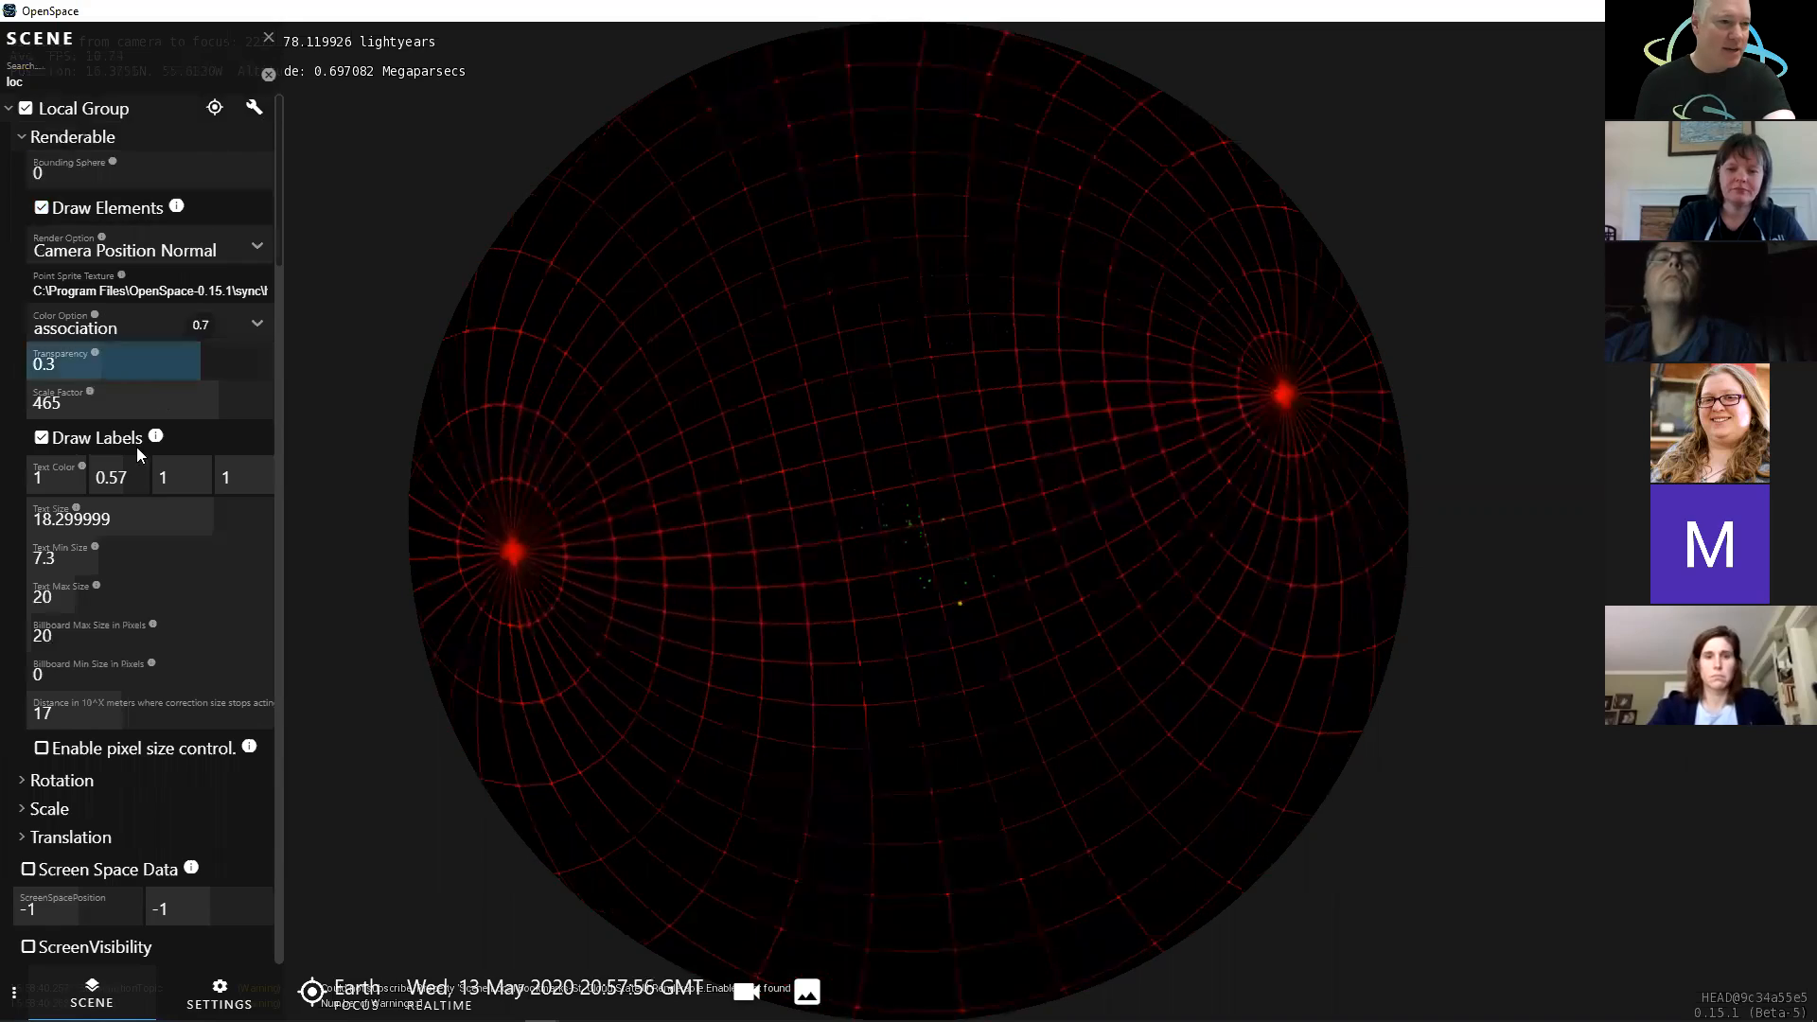
# - Set the Local Group's scale factor to 486.21 and its label text size to 18.91
pyautogui.click(227, 407)
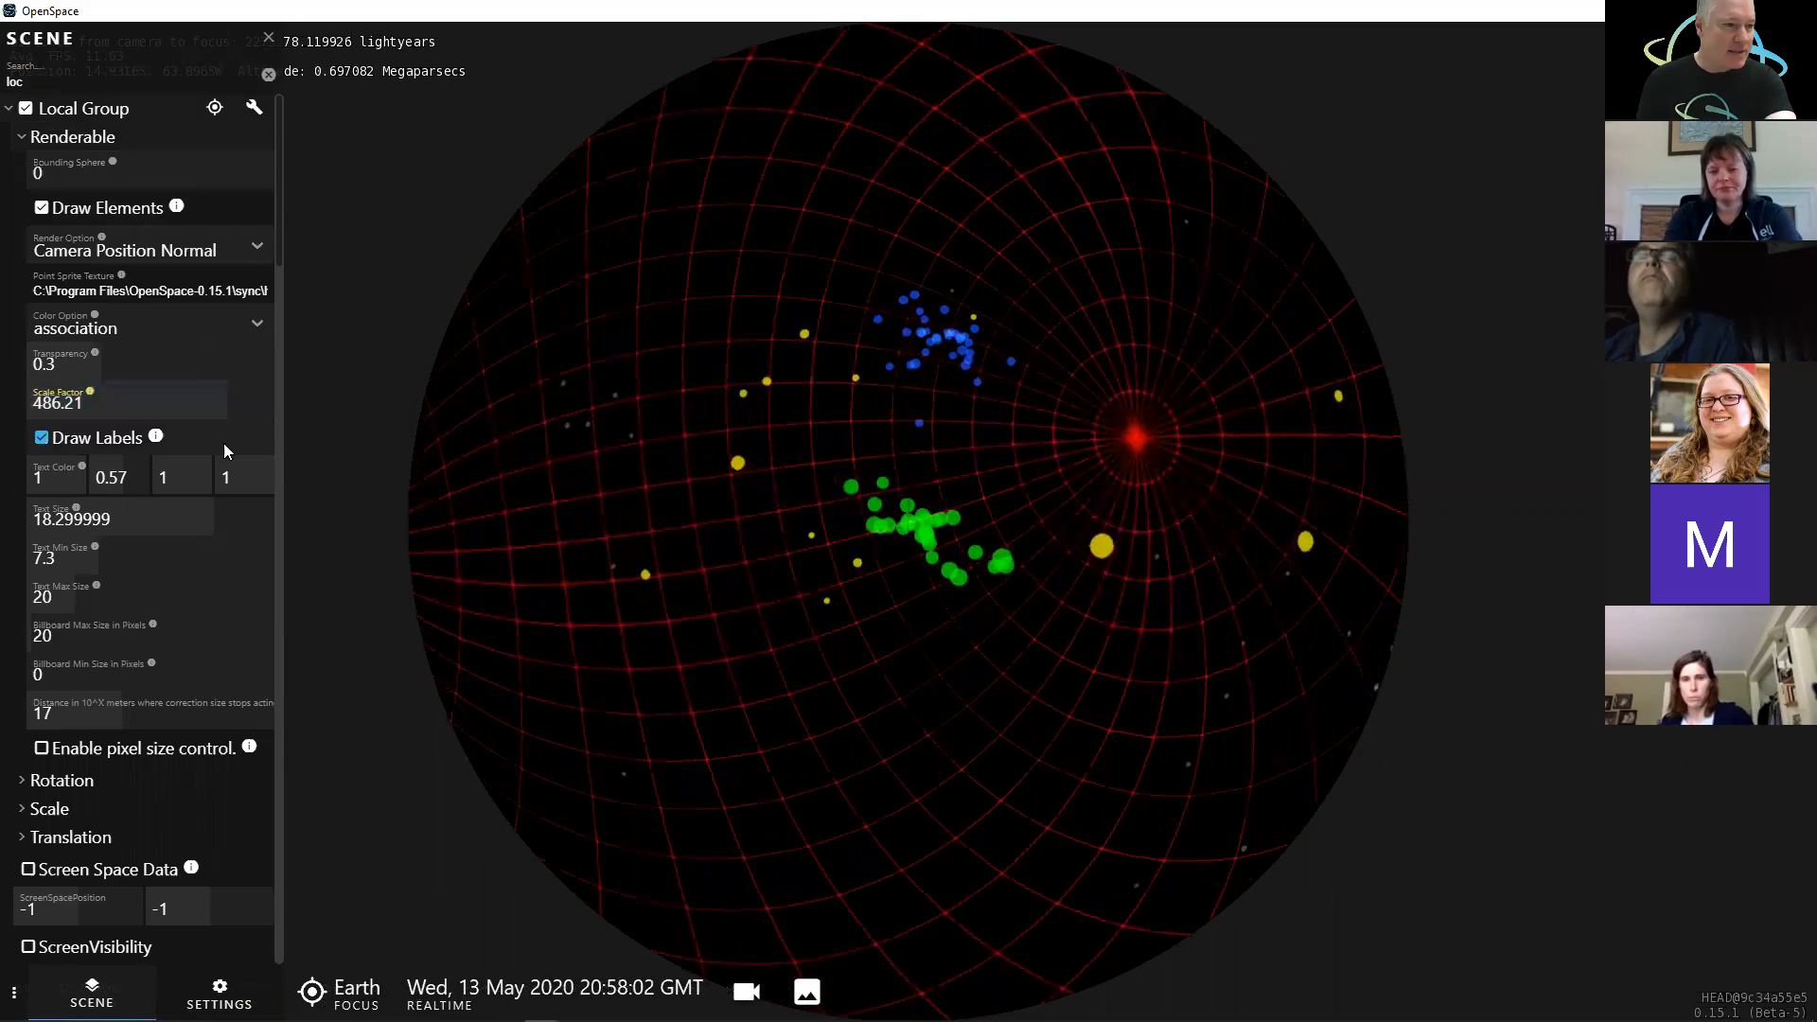
pyautogui.moveTo(180, 507); pyautogui.dragTo(220, 517)
pyautogui.scroll(-5, 1024, 655)
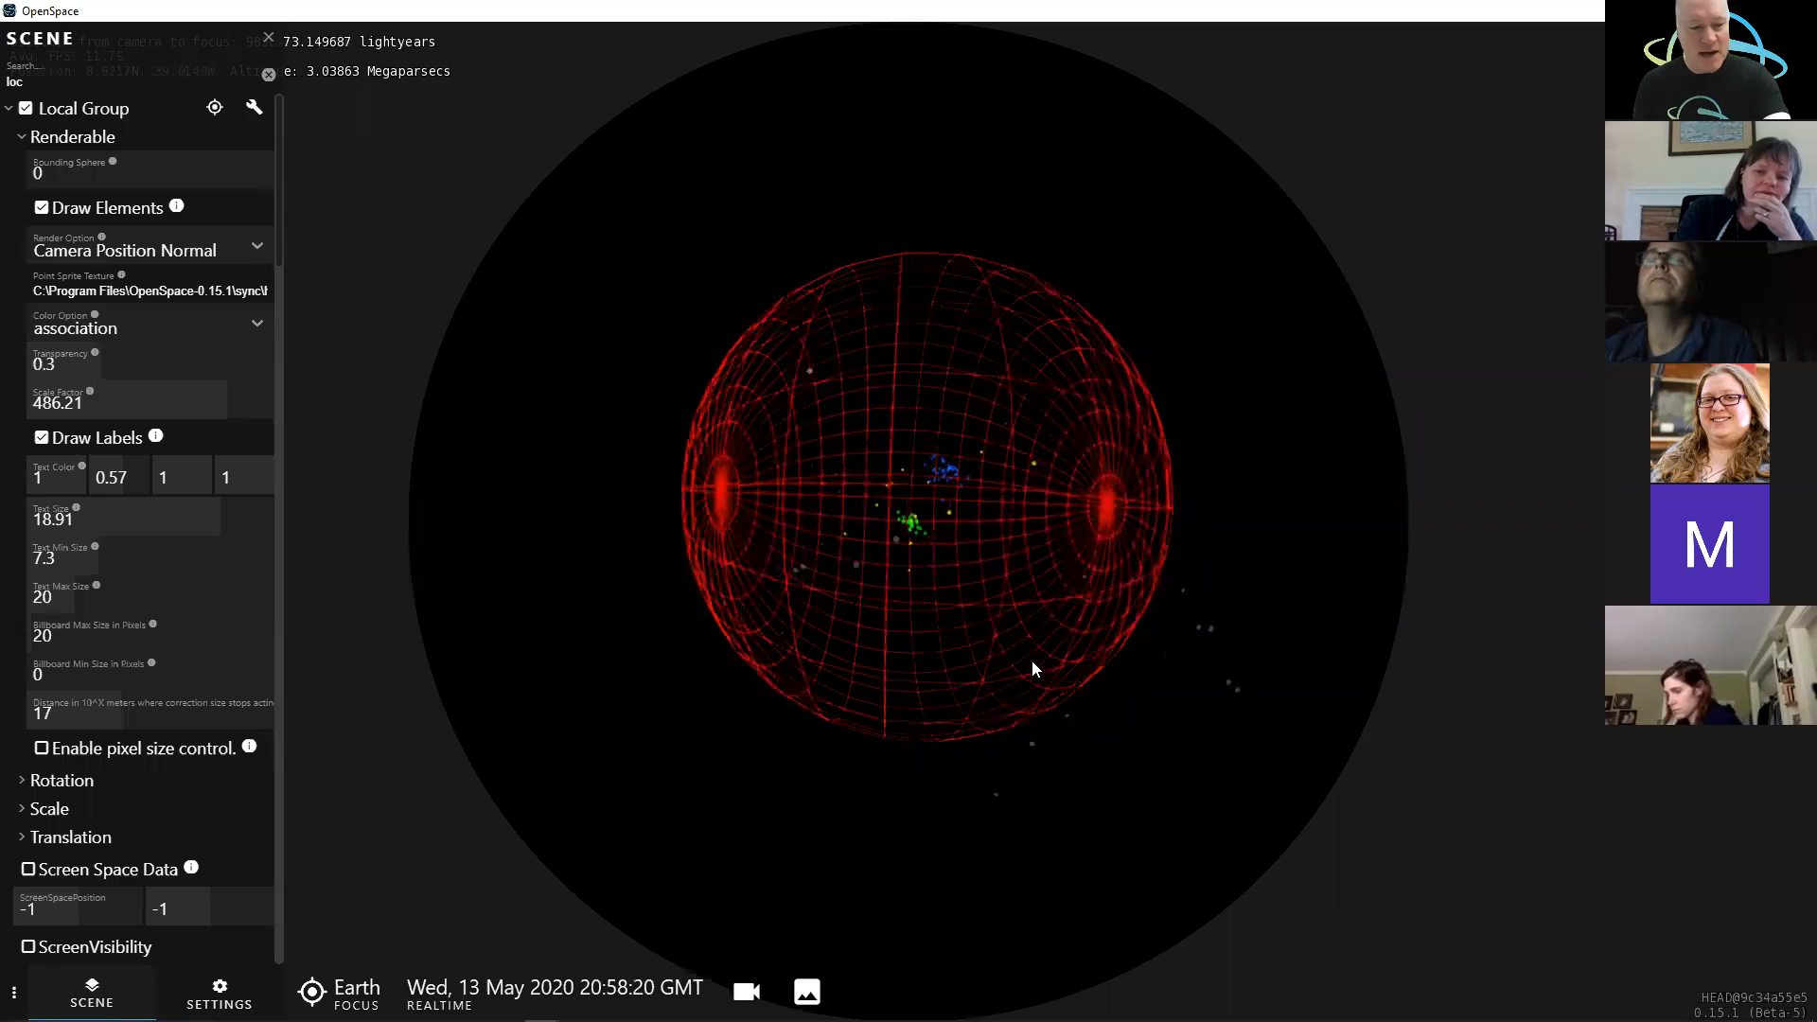
# - Show the large-scale galaxy data around the Local Group sphere and clear the scene search
pyautogui.press('g')
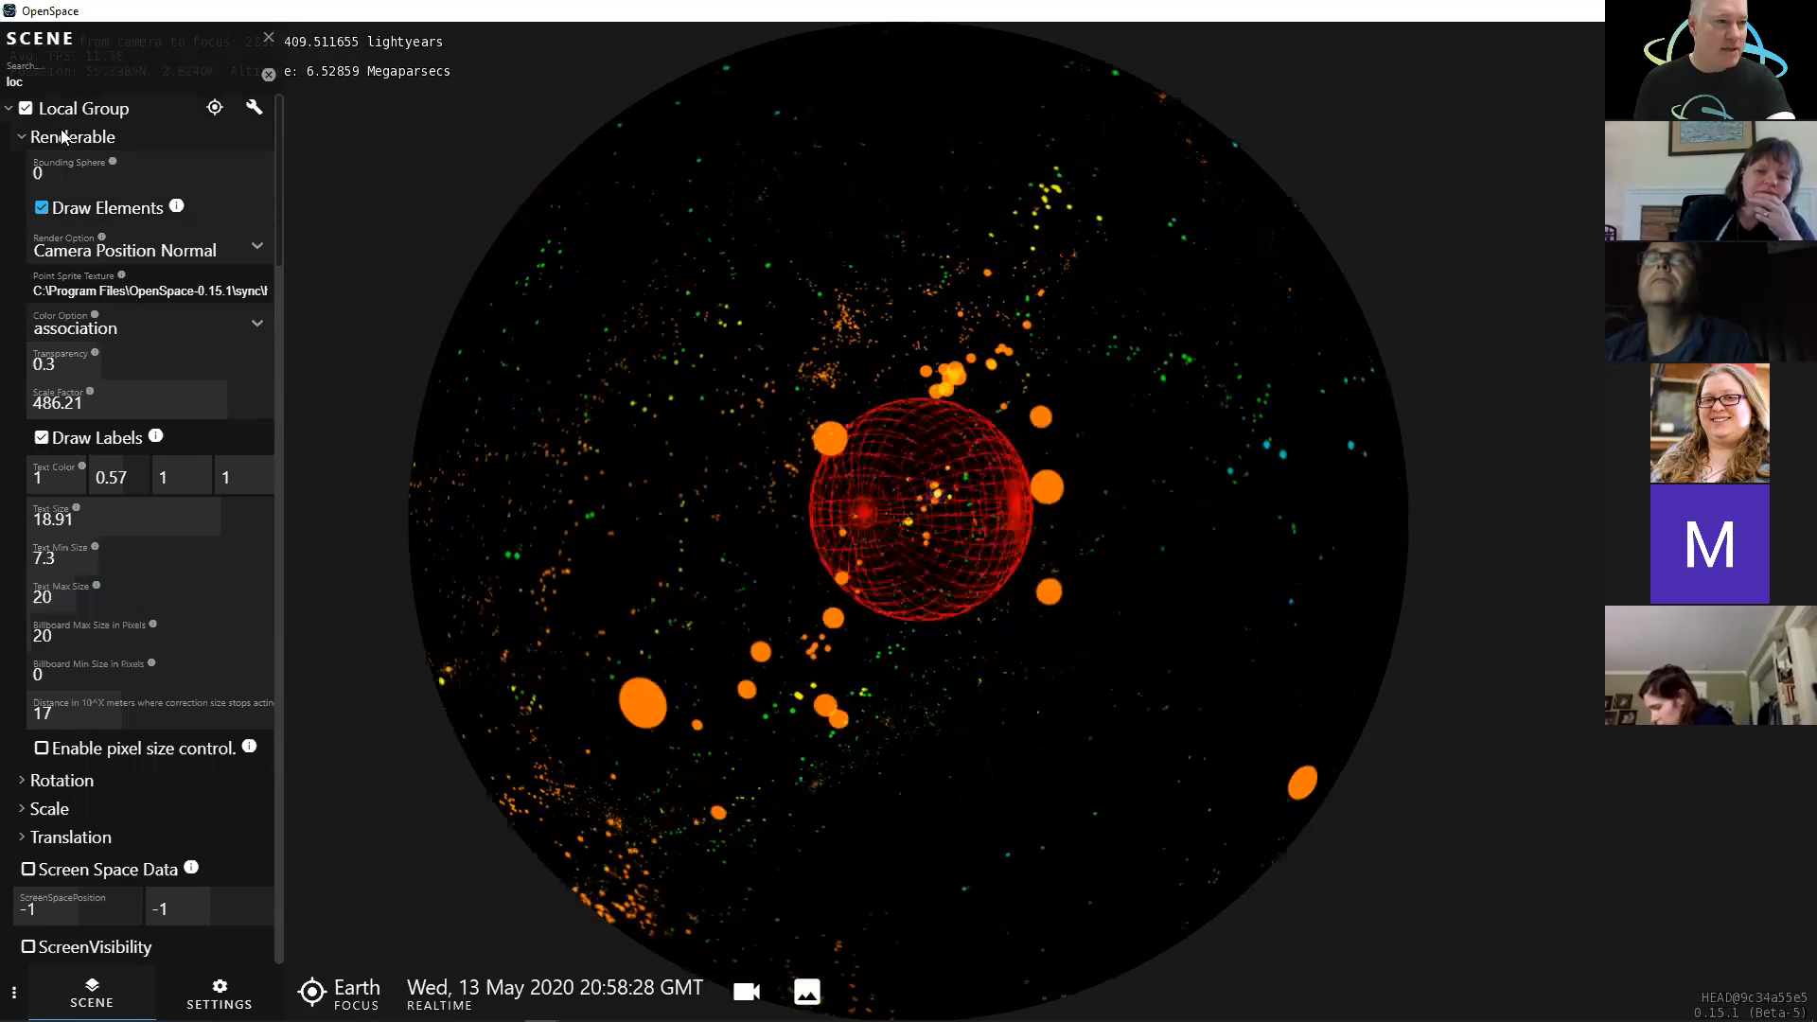
pyautogui.moveTo(44, 81); pyautogui.dragTo(2, 76)
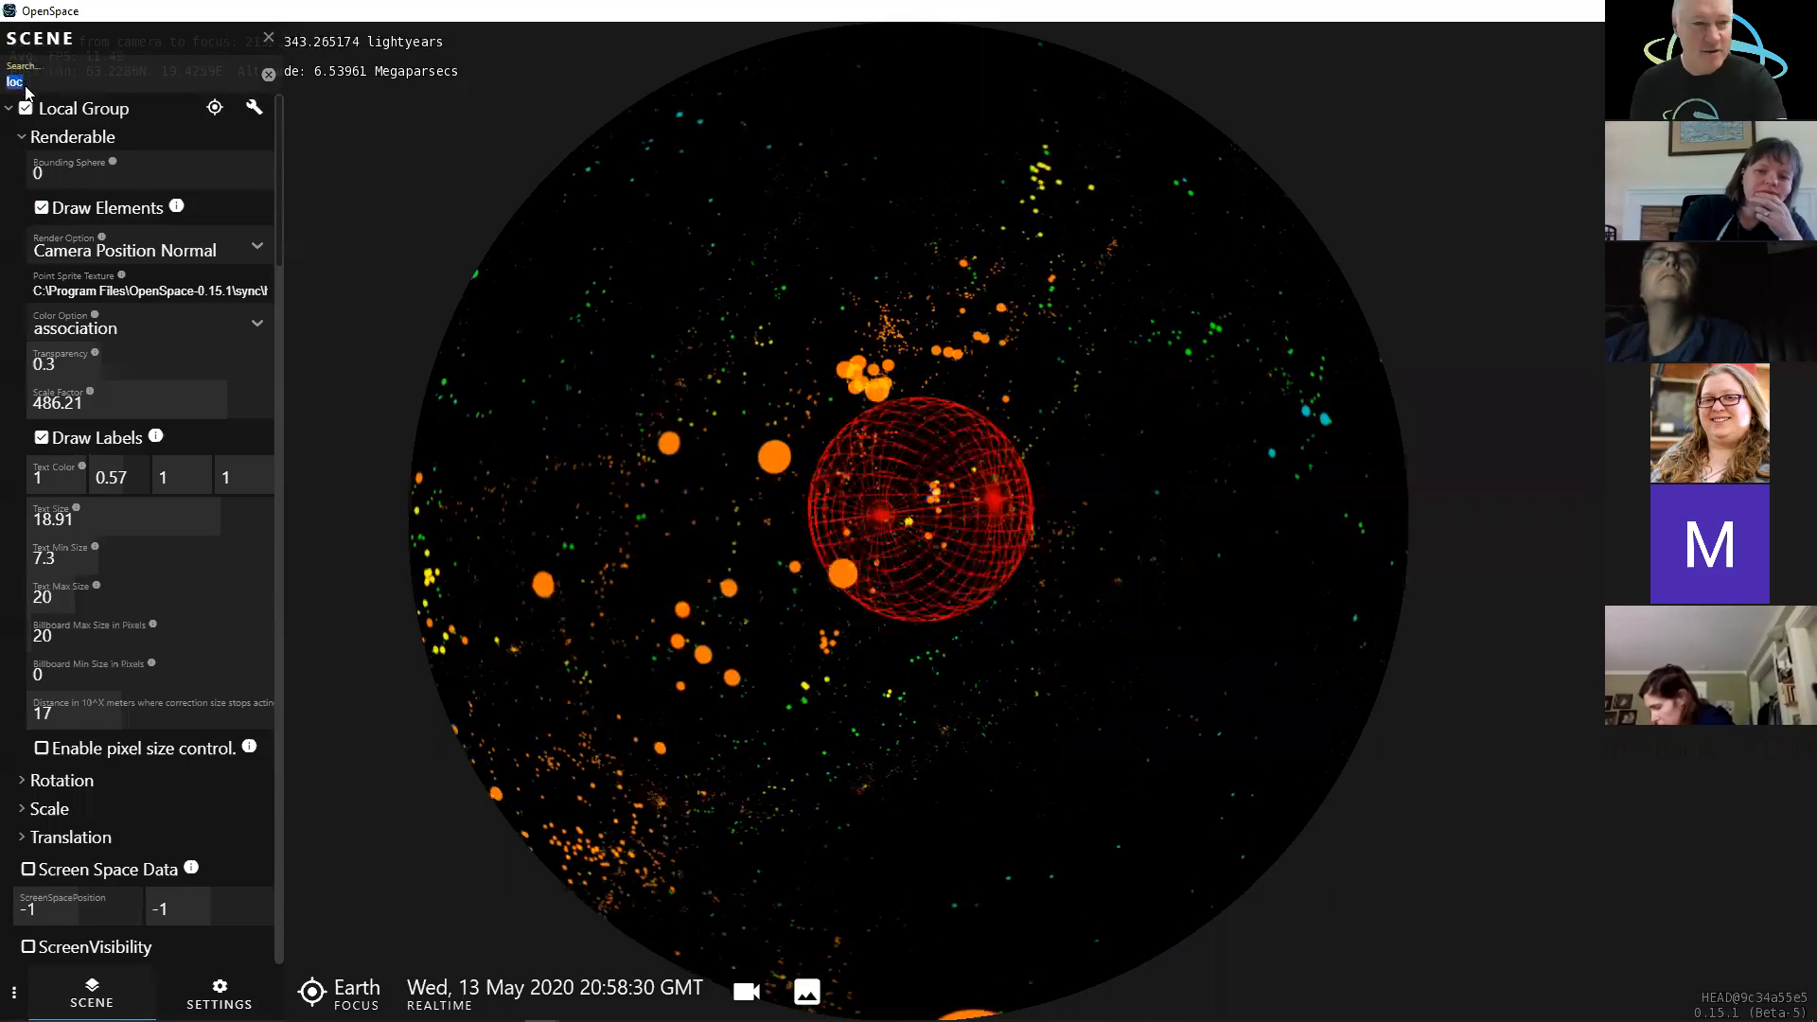
pyautogui.press('BackSpace')
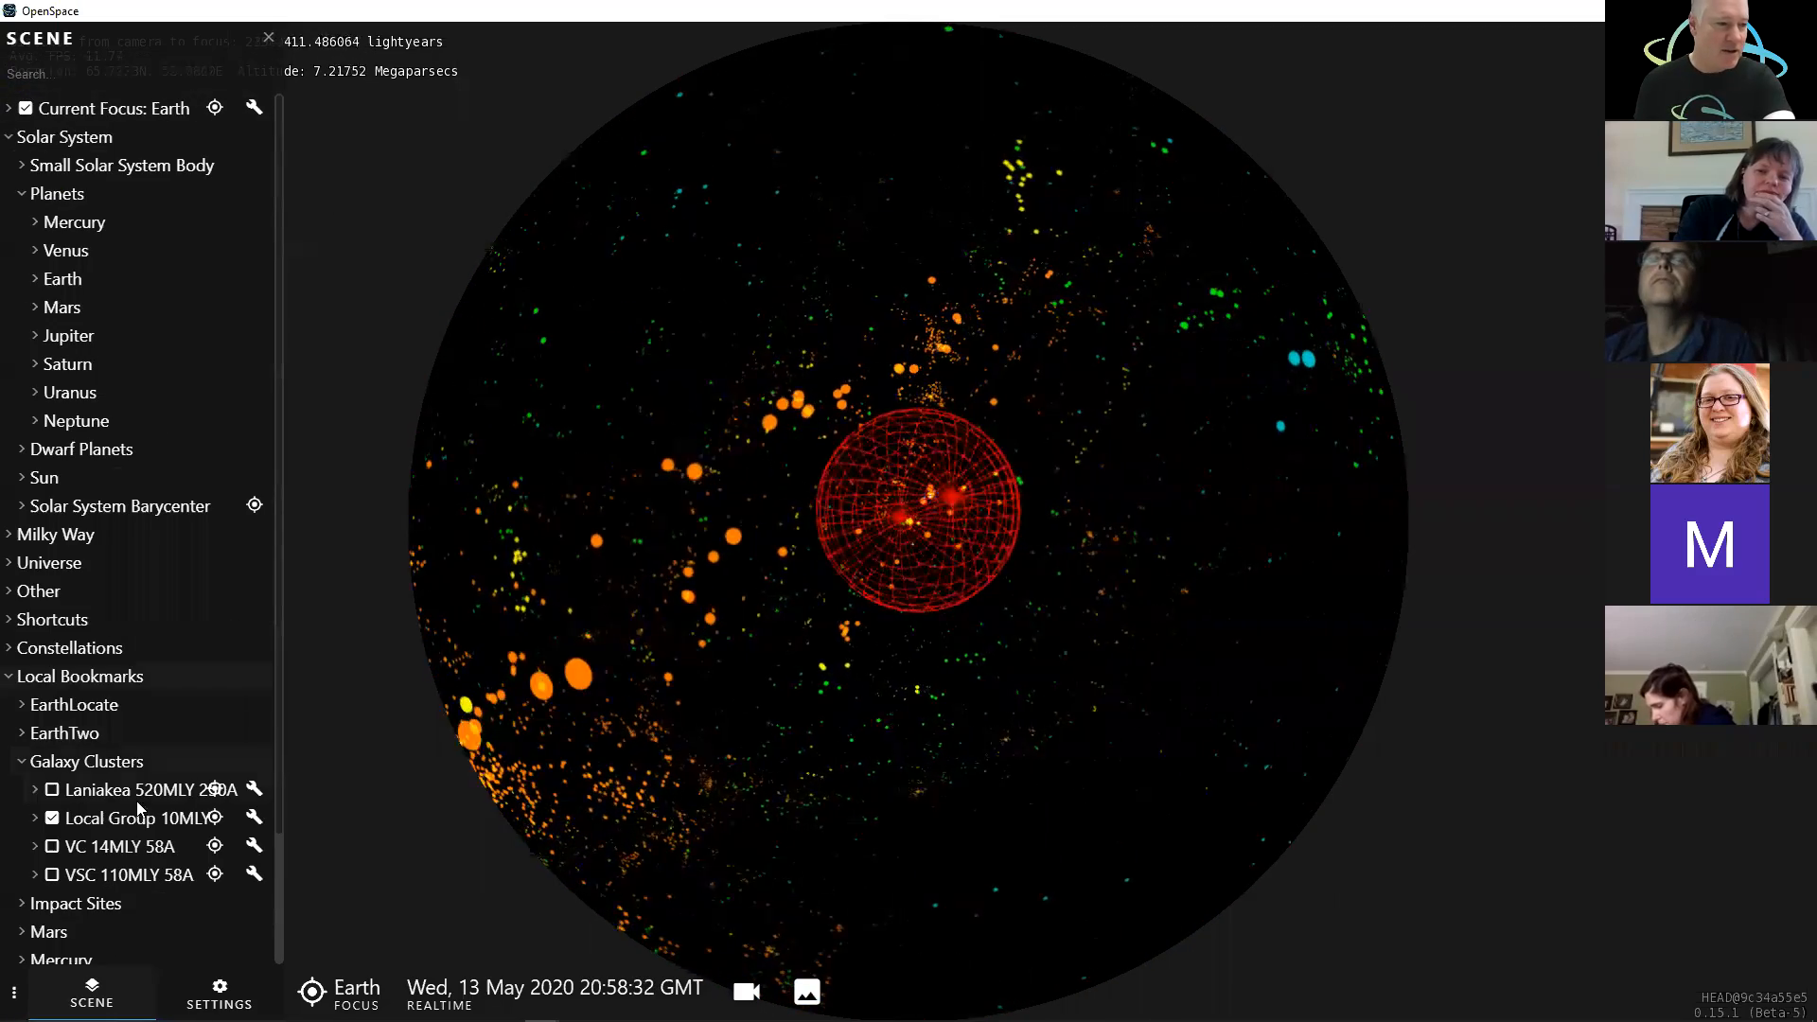
# - Turn on the VC 14MLY and VSC 110MLY cluster spheres and pull back to about 54 megaparsecs
pyautogui.click(52, 846)
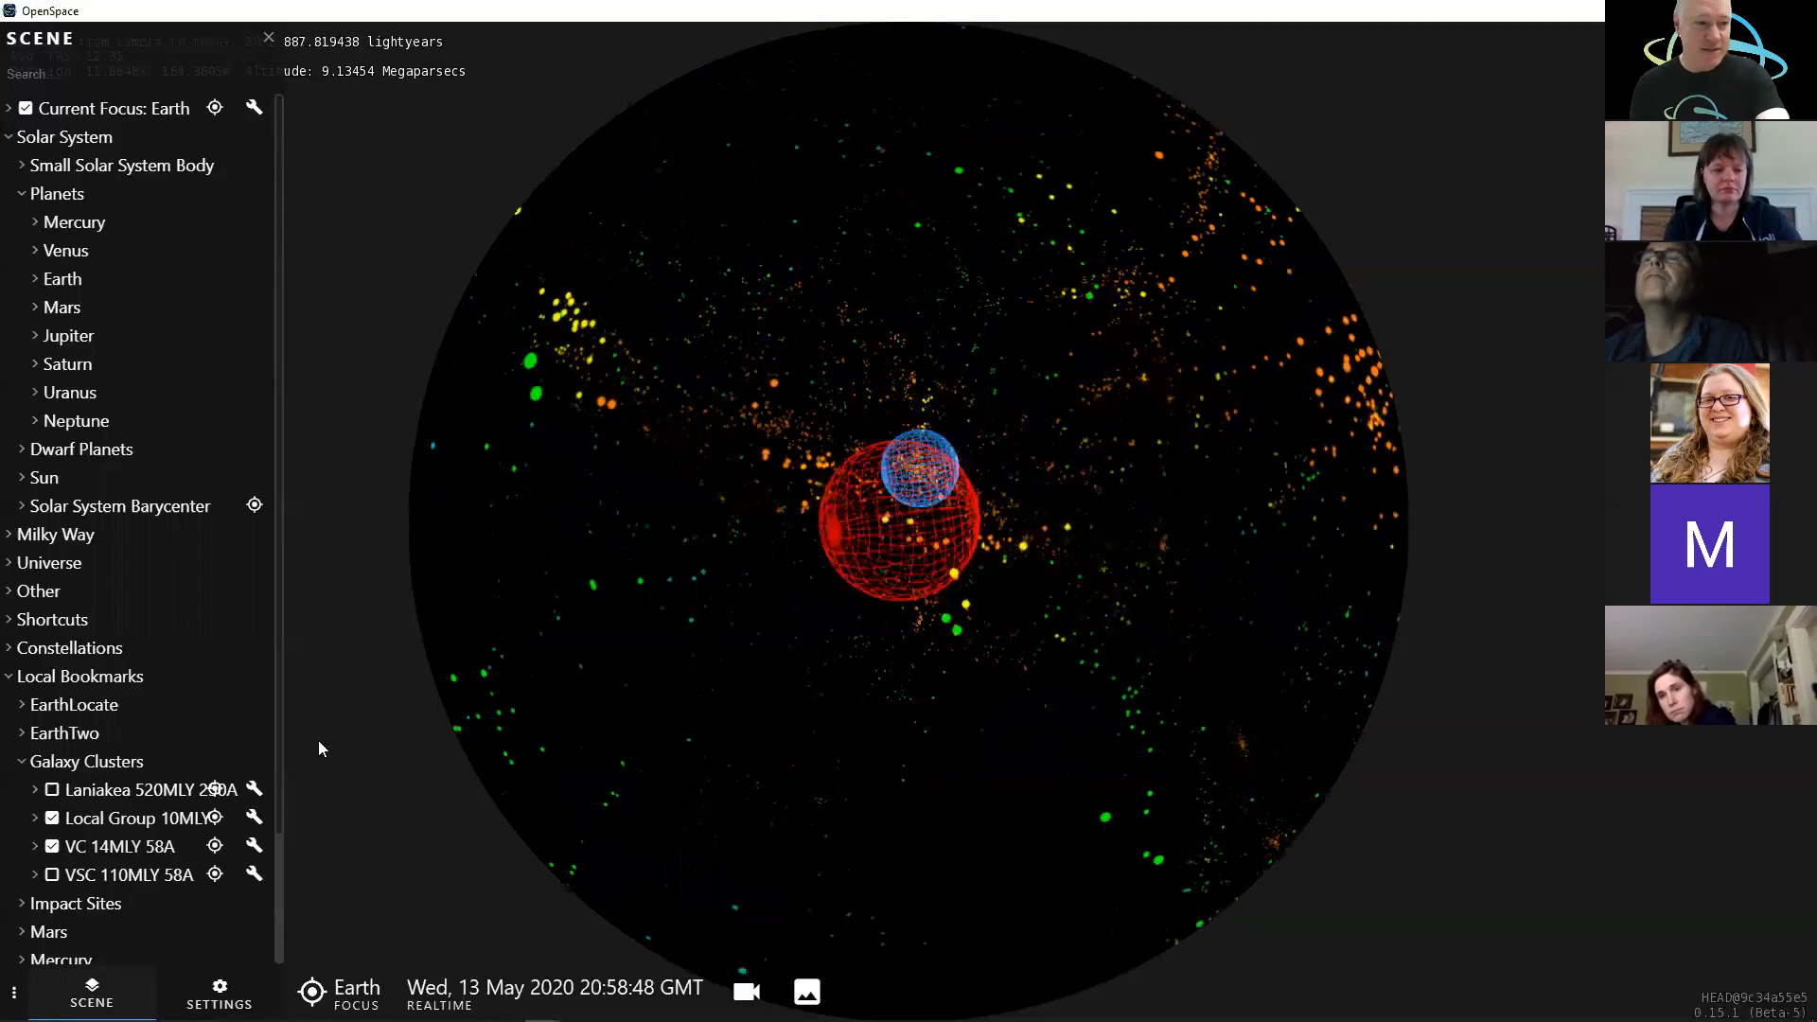
pyautogui.click(52, 874)
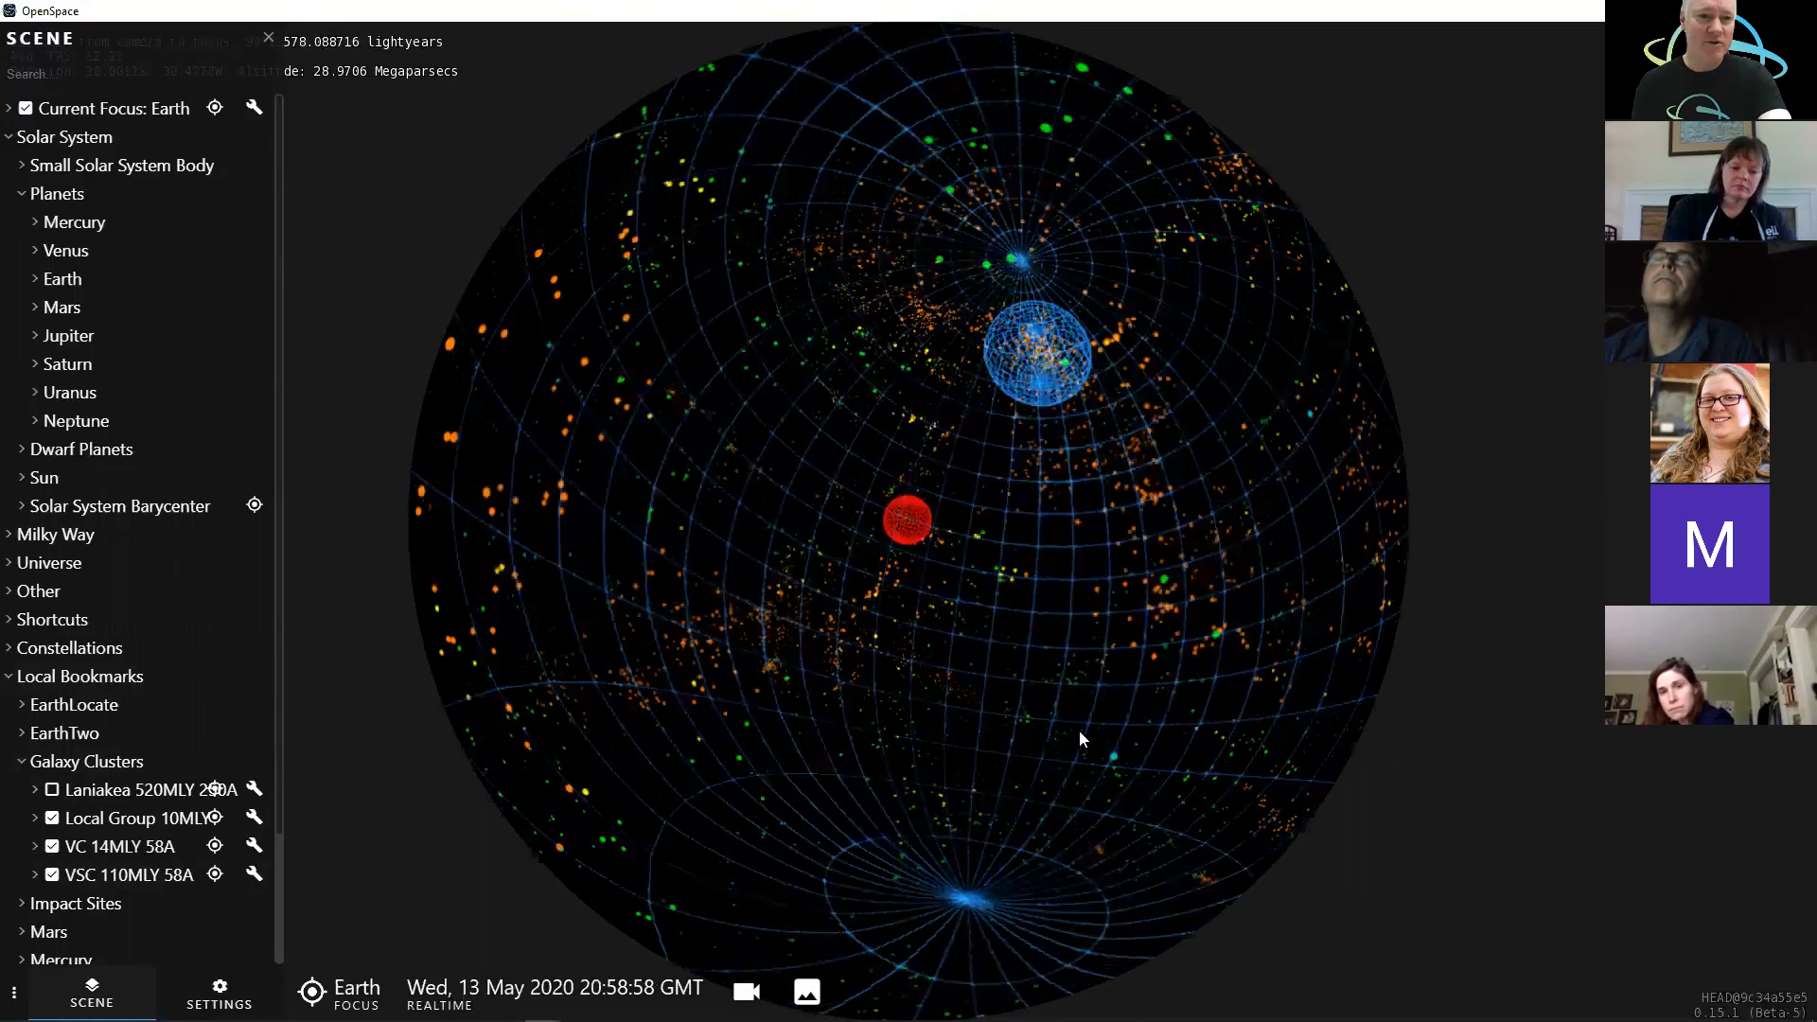
pyautogui.moveTo(899, 599); pyautogui.dragTo(1173, 458)
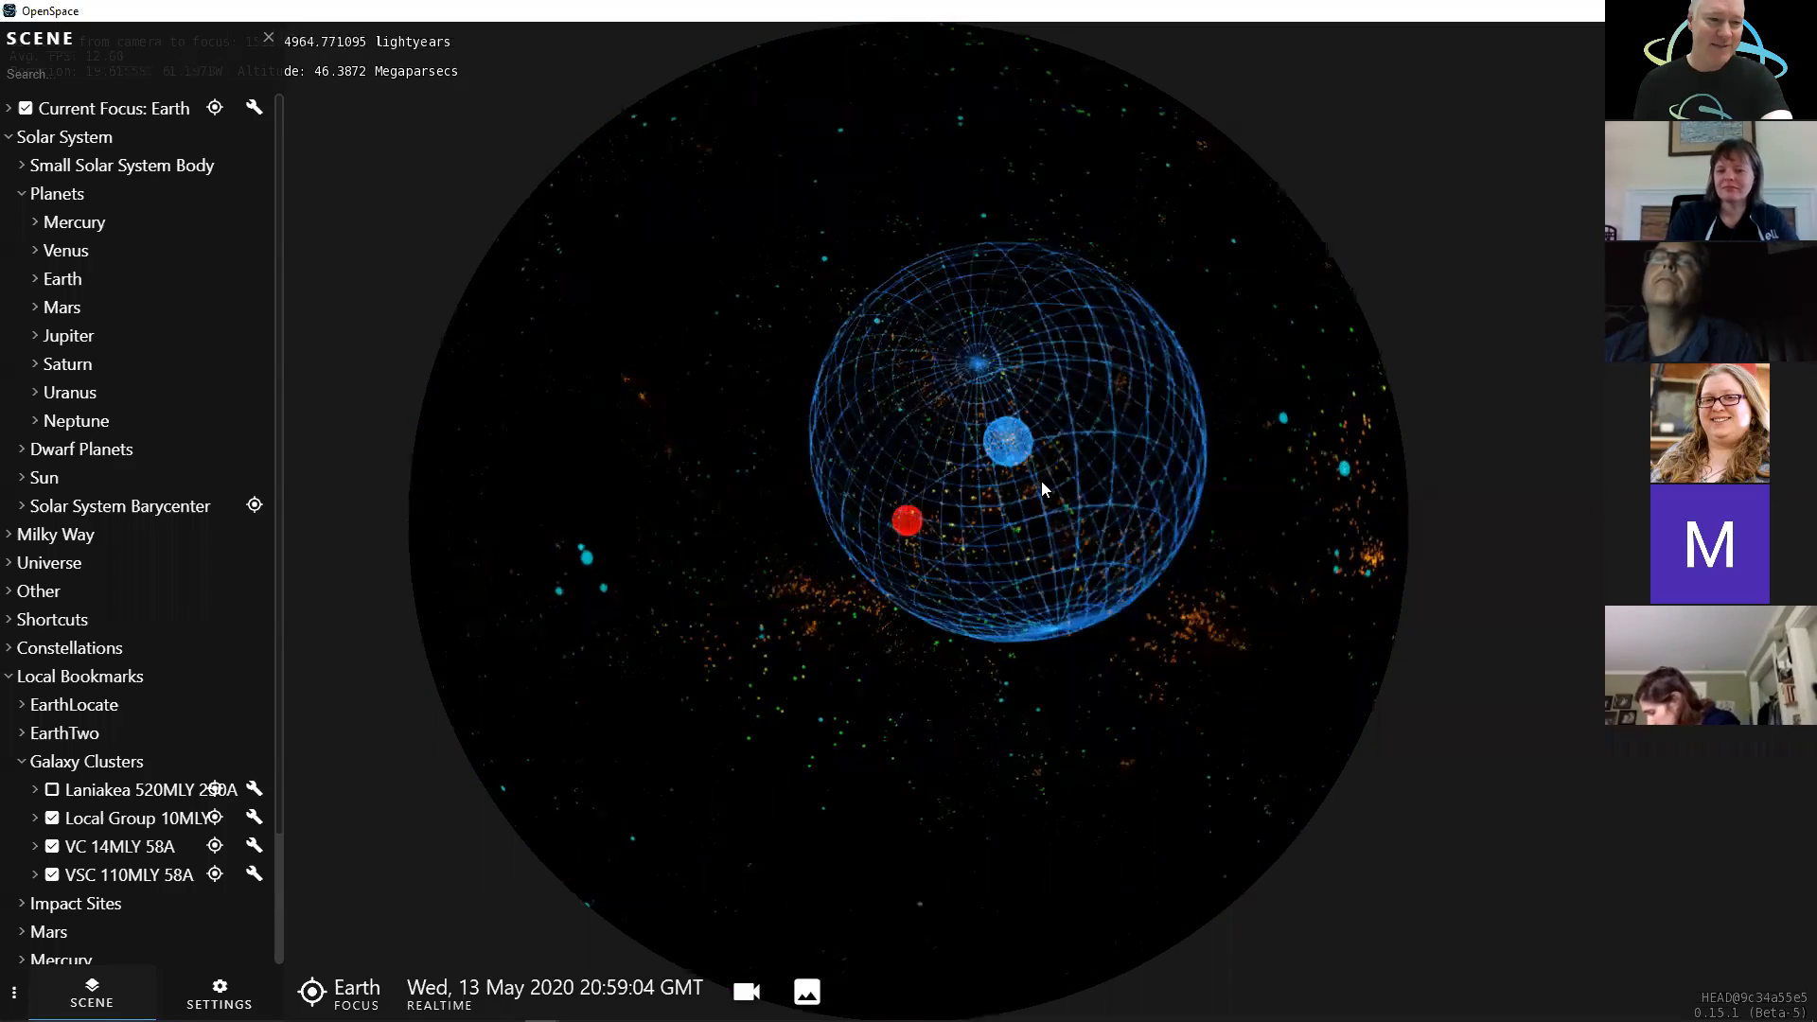
pyautogui.moveTo(981, 530); pyautogui.dragTo(982, 566, button='right')
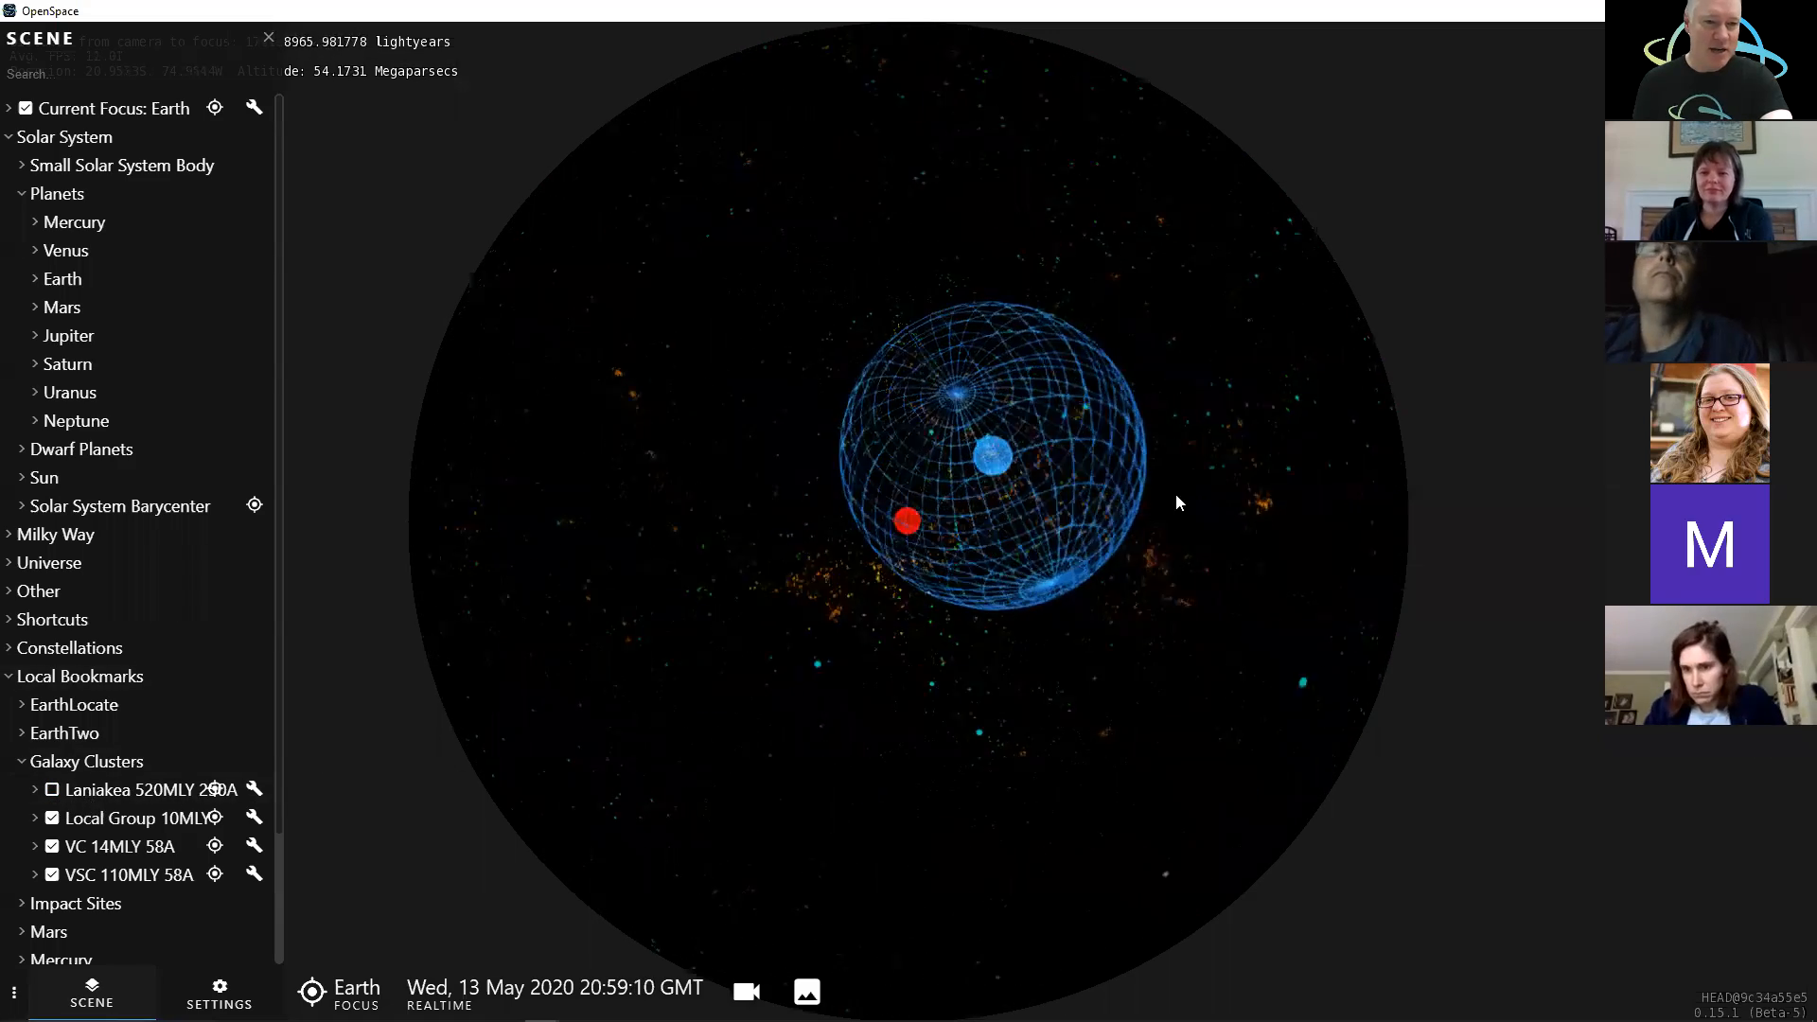
# - Turn on the Laniakea 520MLY sphere and pull back to about 316 megaparsecs to show it whole
pyautogui.click(52, 792)
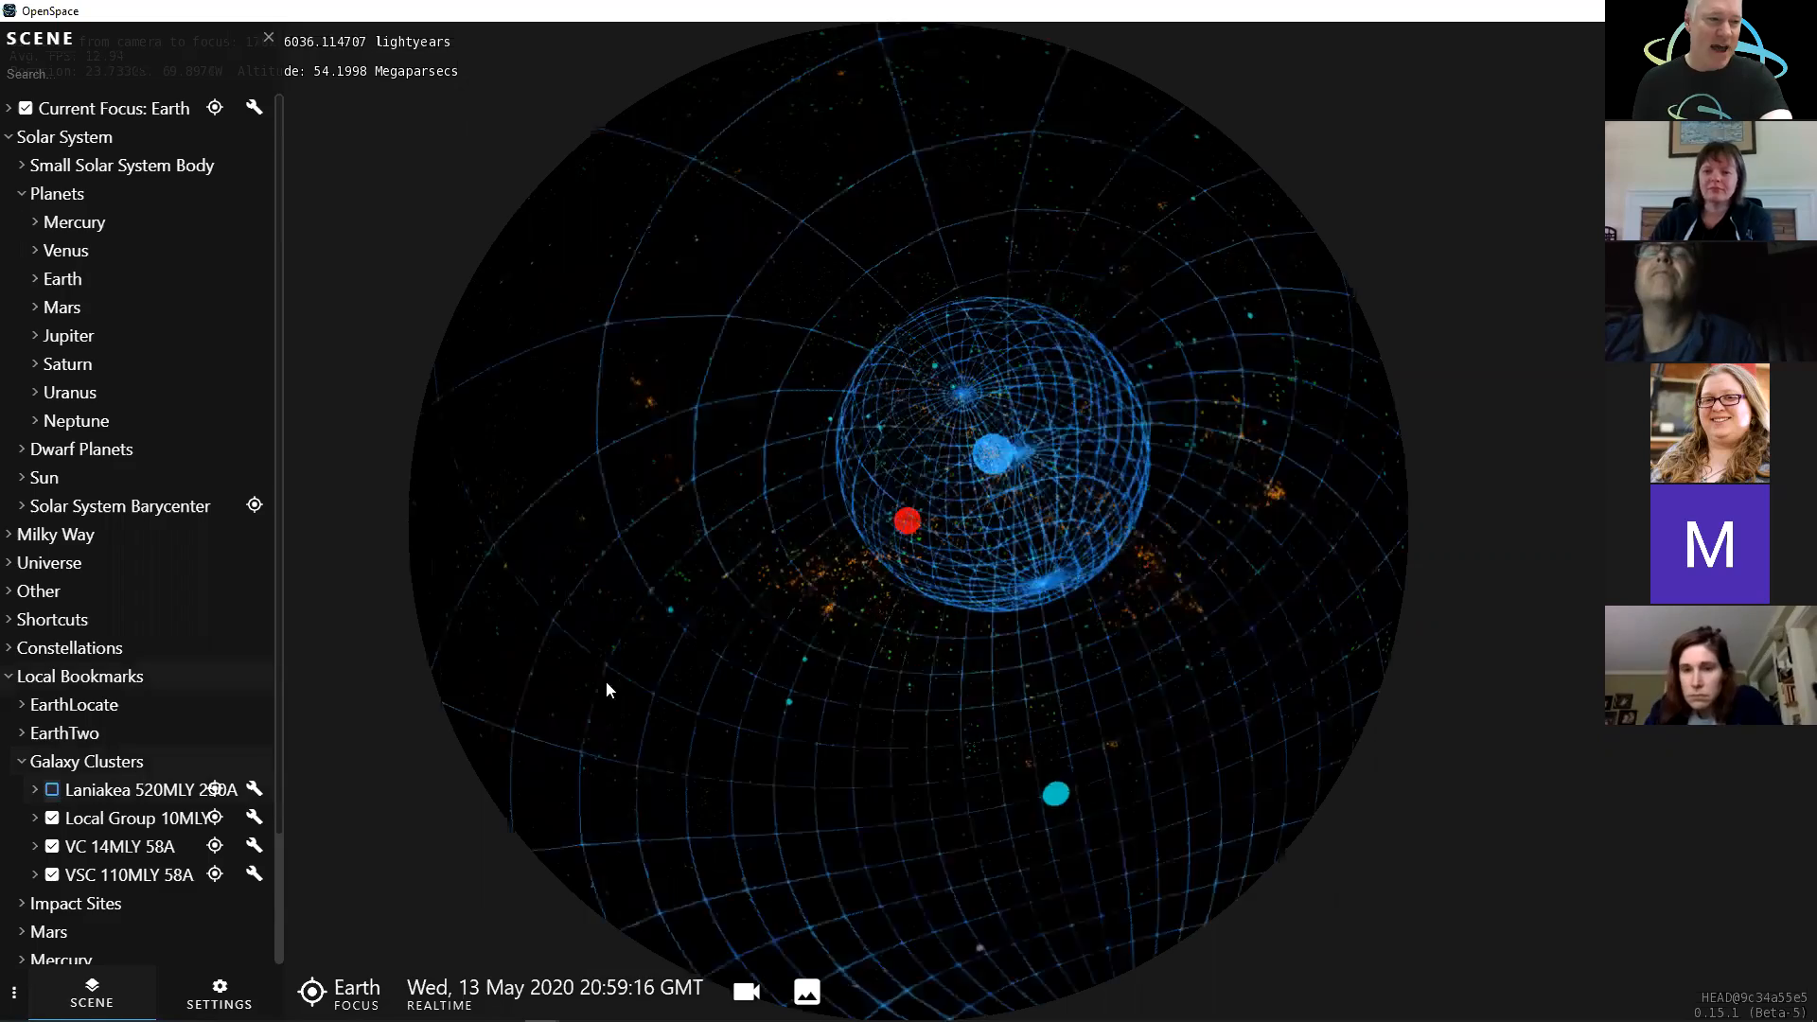
pyautogui.moveTo(1020, 655); pyautogui.dragTo(1019, 666, button='right')
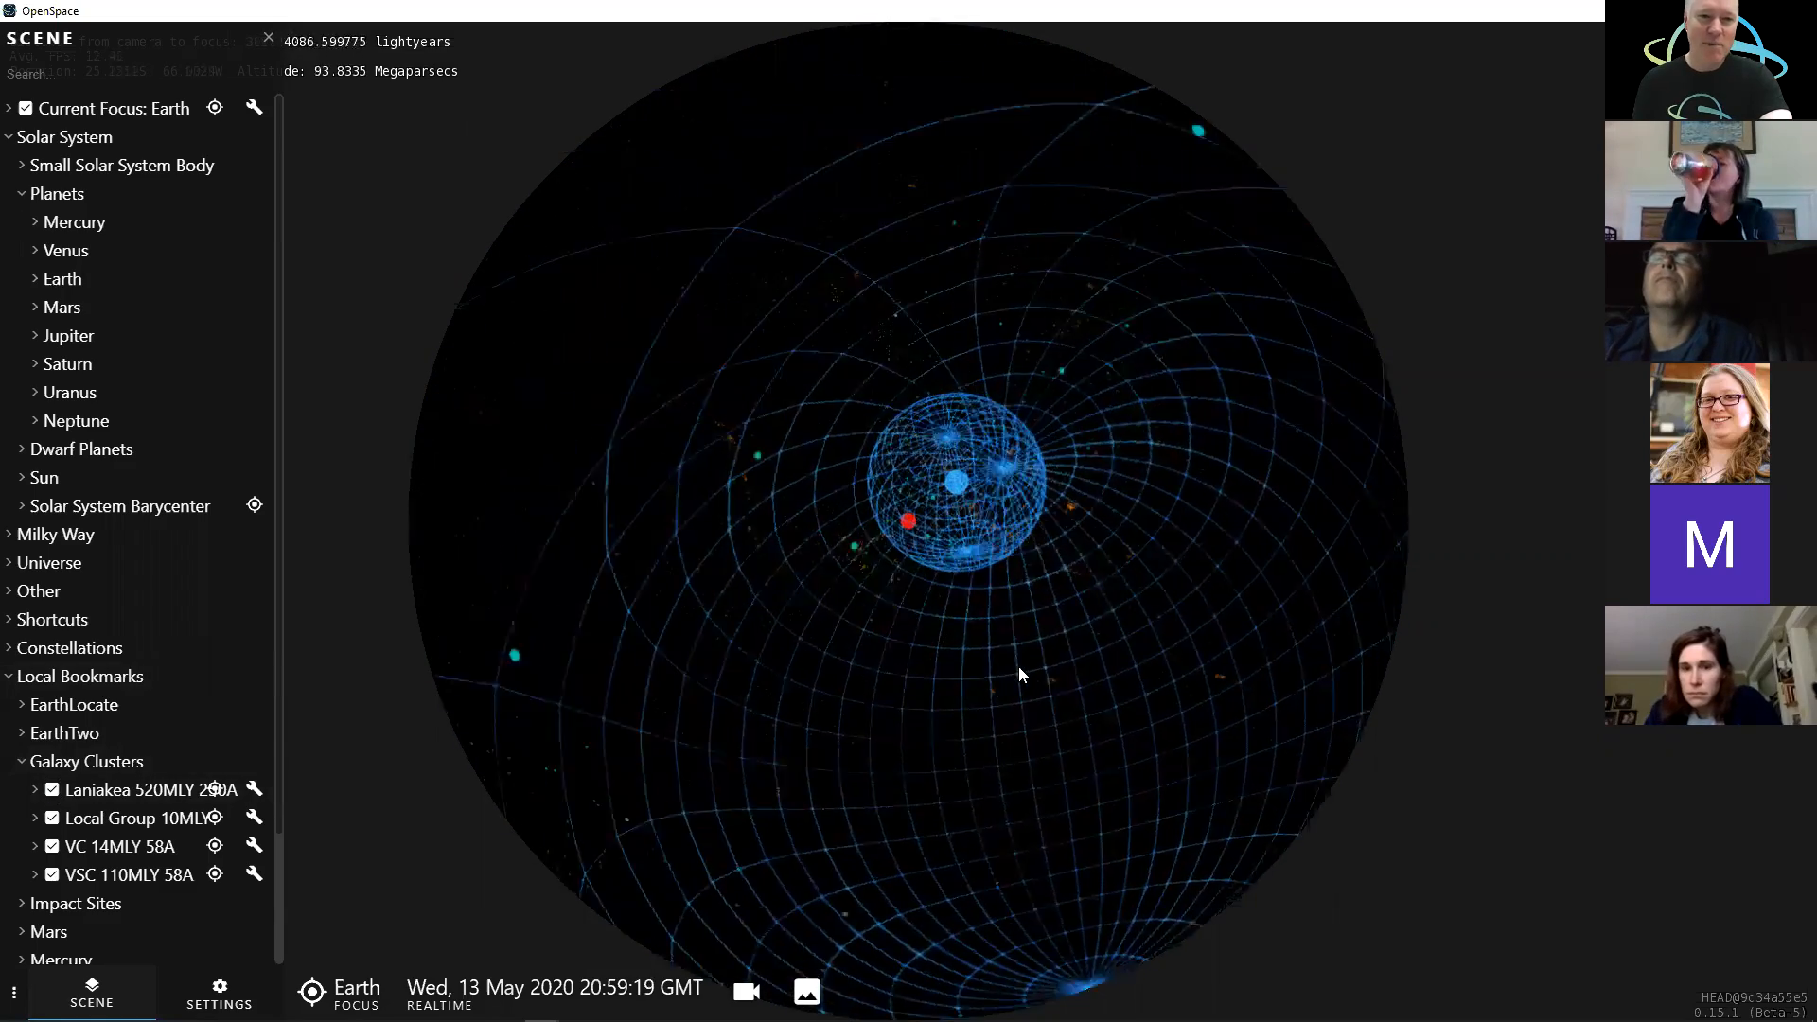
pyautogui.moveTo(1018, 666); pyautogui.dragTo(1025, 602)
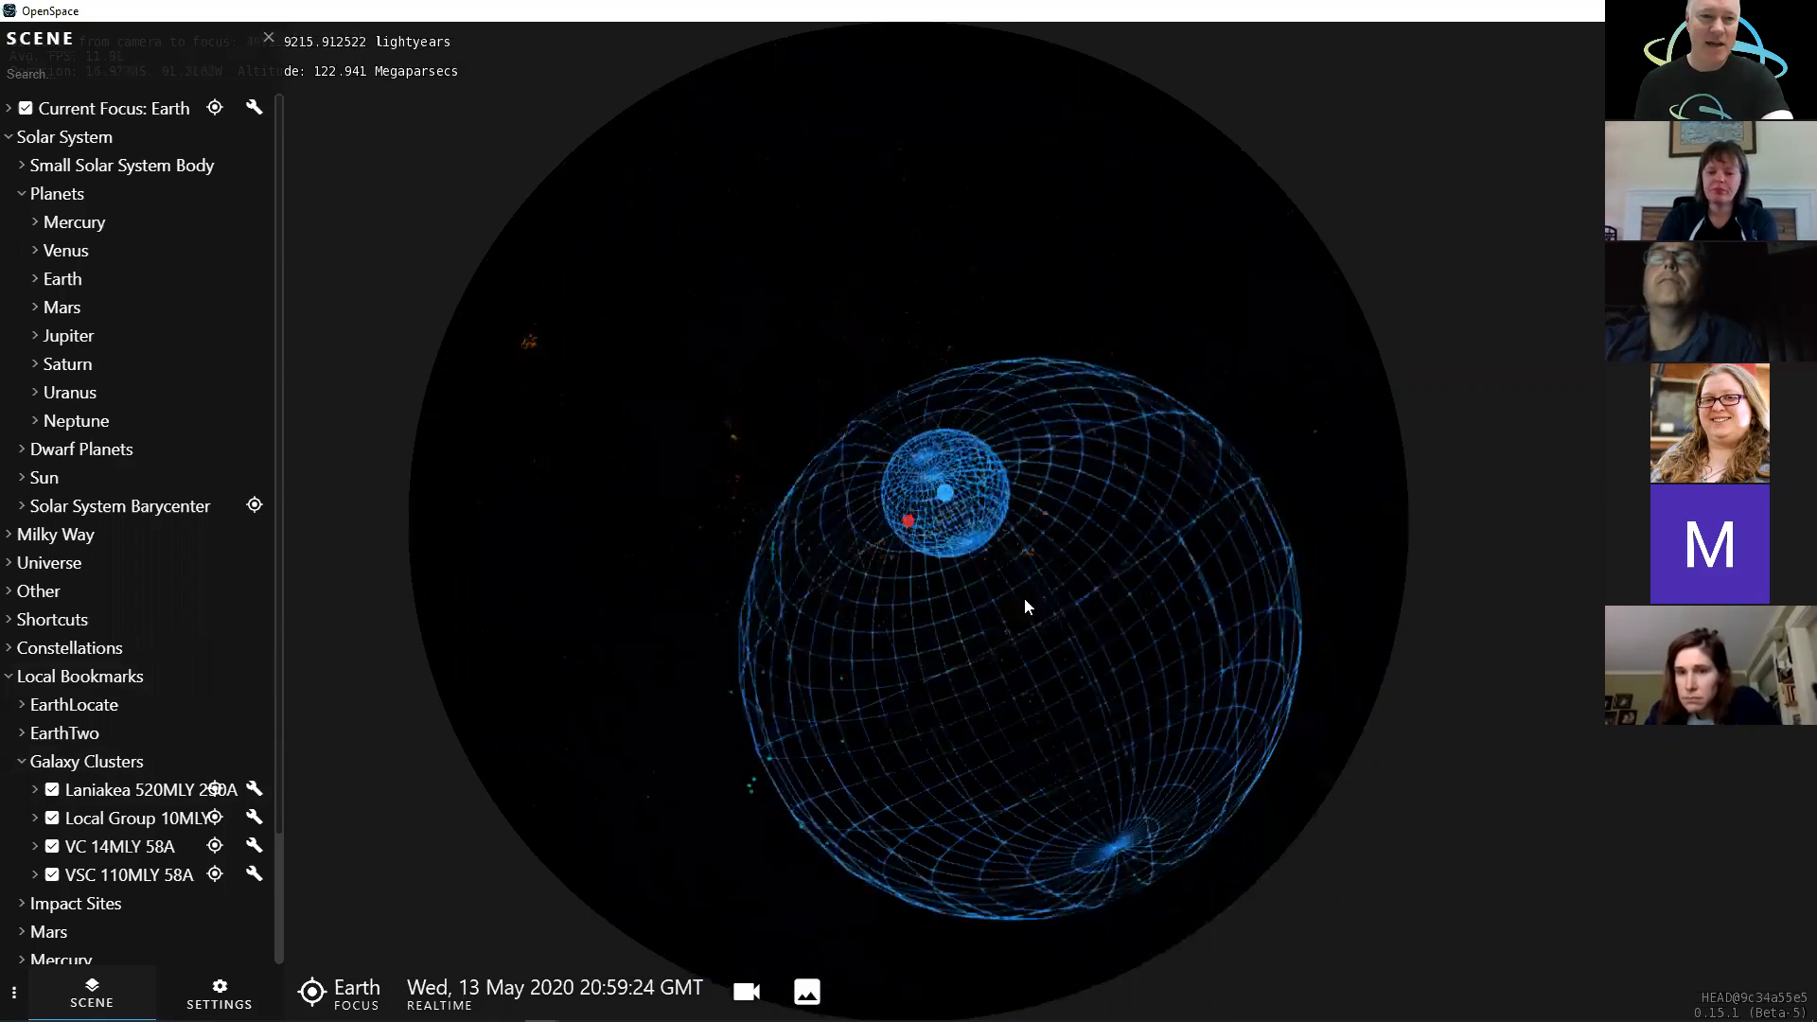
pyautogui.scroll(-3, 952, 704)
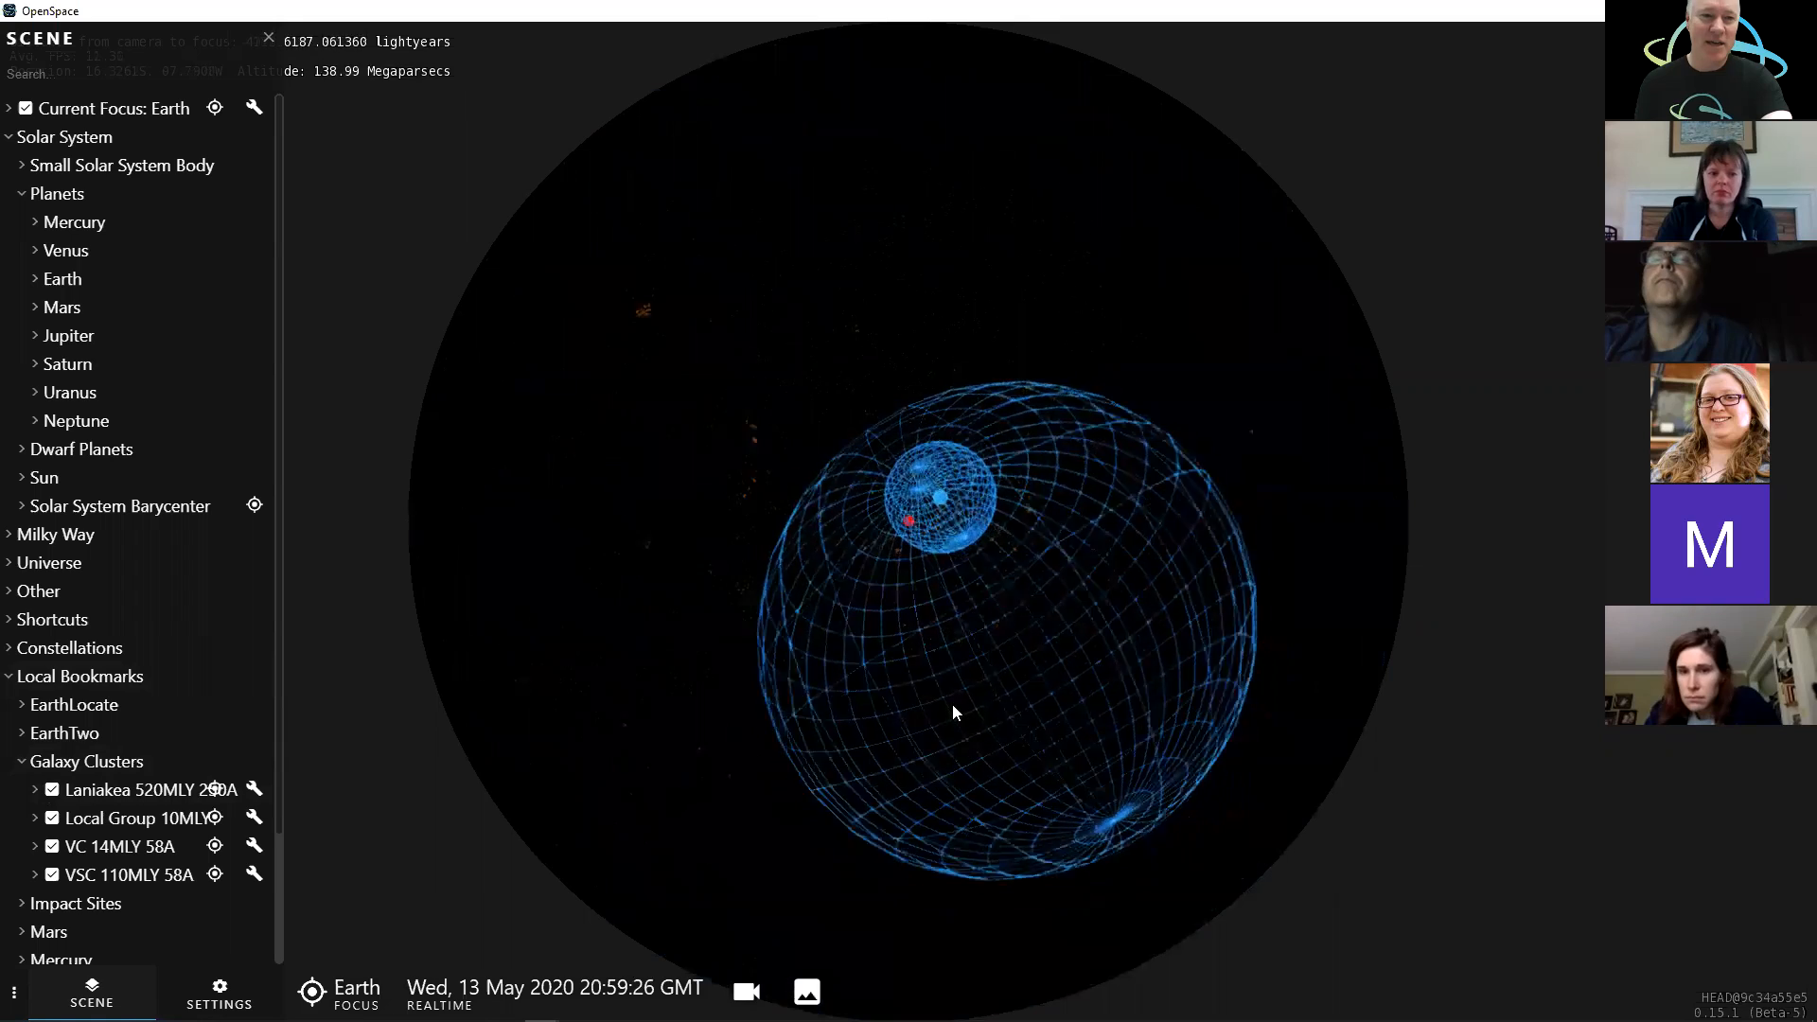
pyautogui.moveTo(961, 621); pyautogui.dragTo(933, 716, button='right')
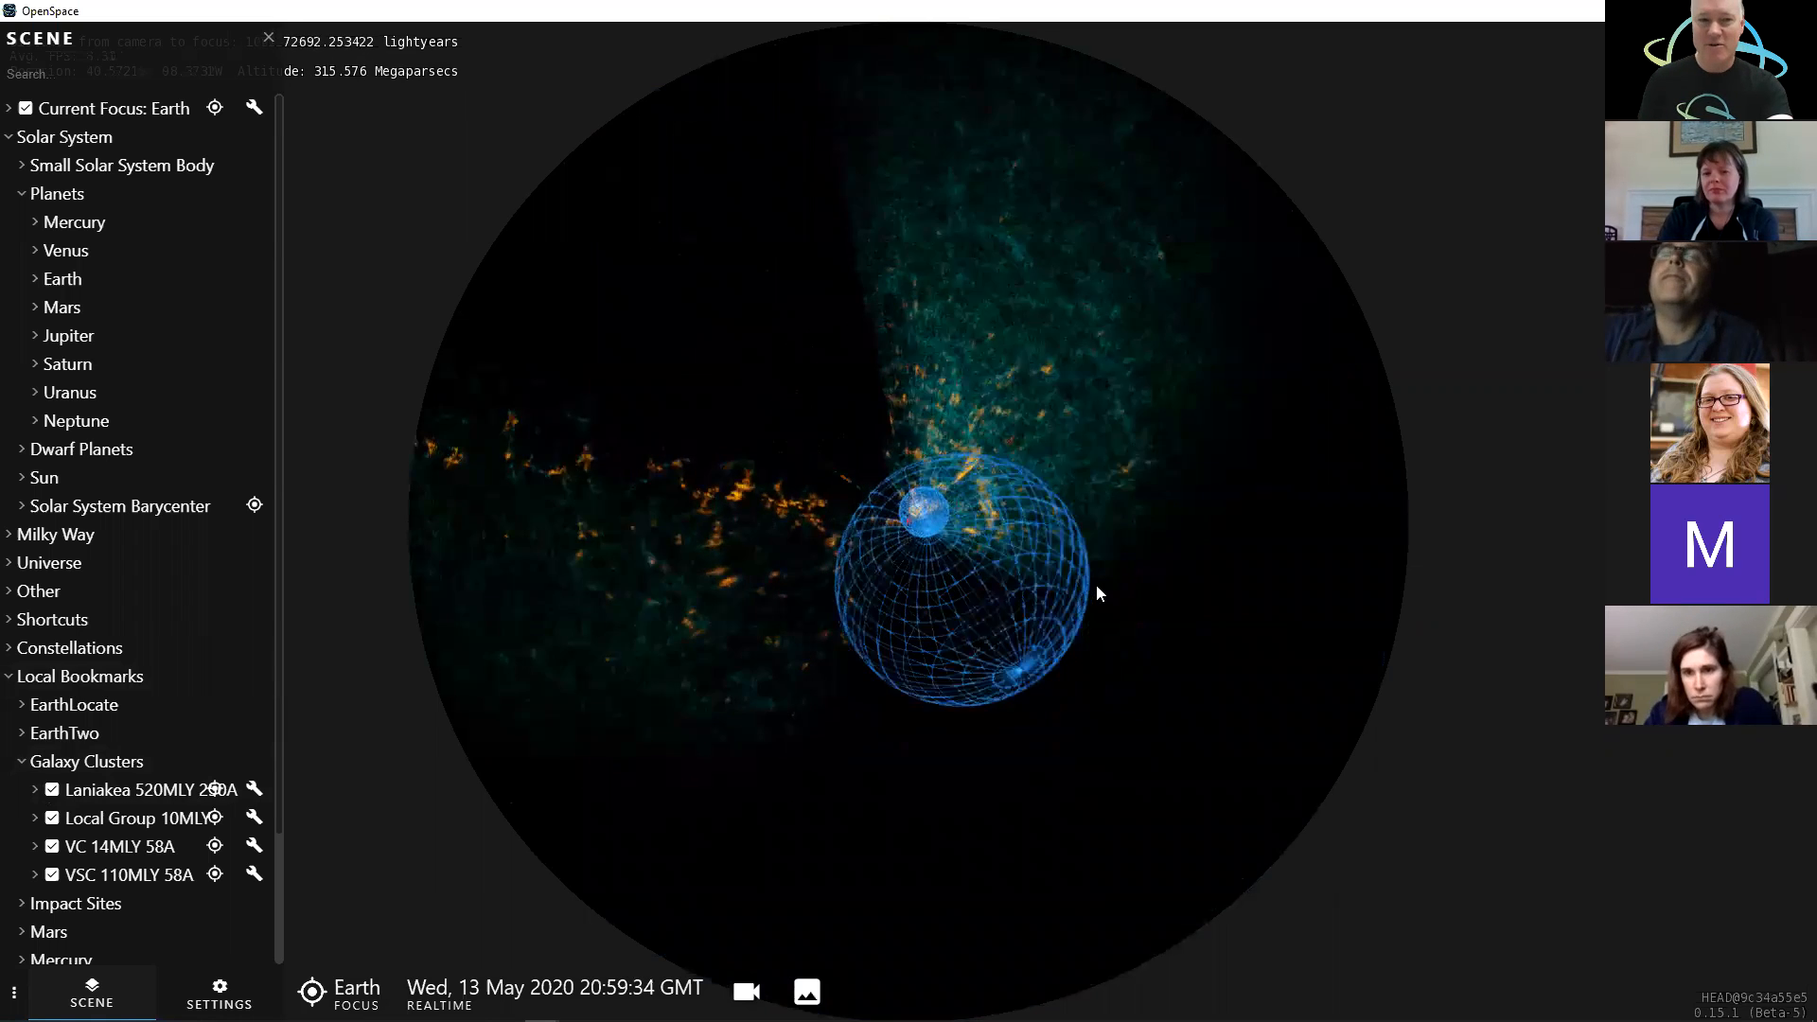
# - Fly out to about 4.65 gigaparsecs to view the large-scale structure, and return to about 15 megaparsecs near the Local Group
pyautogui.moveTo(963, 516); pyautogui.dragTo(986, 700)
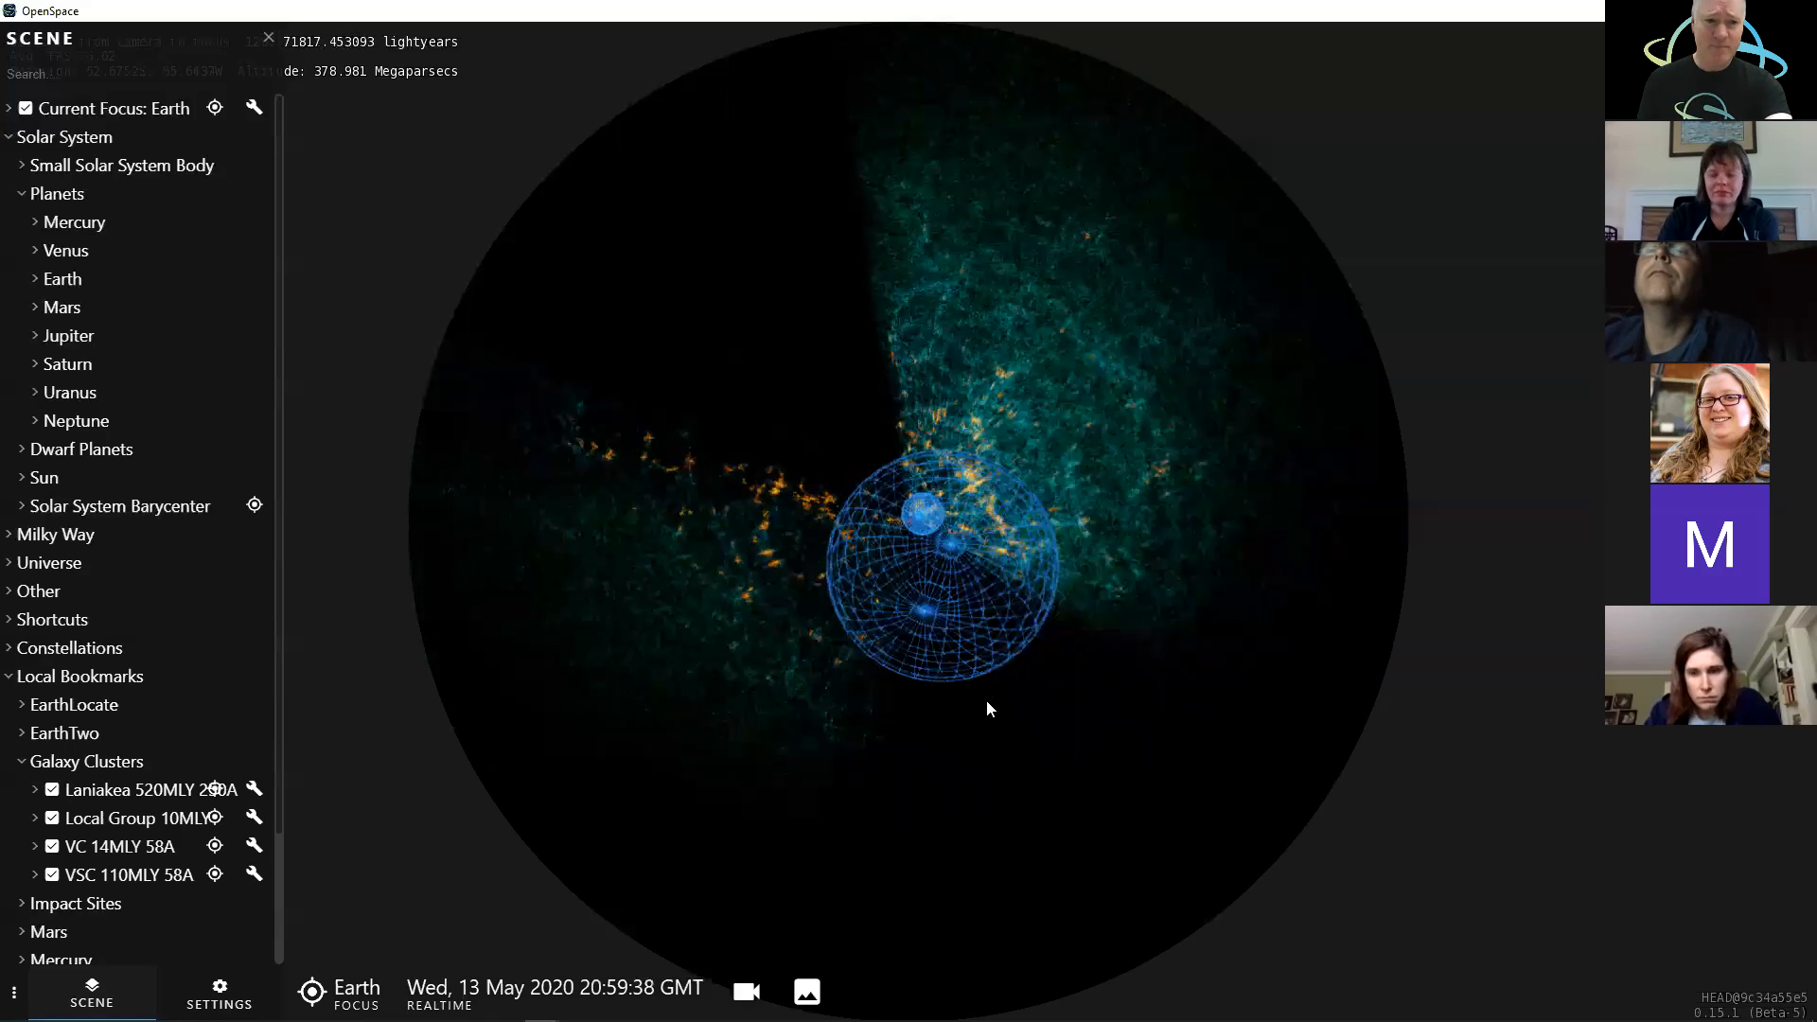
pyautogui.moveTo(986, 700); pyautogui.dragTo(988, 721, button='right')
pyautogui.moveTo(988, 721); pyautogui.dragTo(994, 483)
pyautogui.scroll(5, 994, 491)
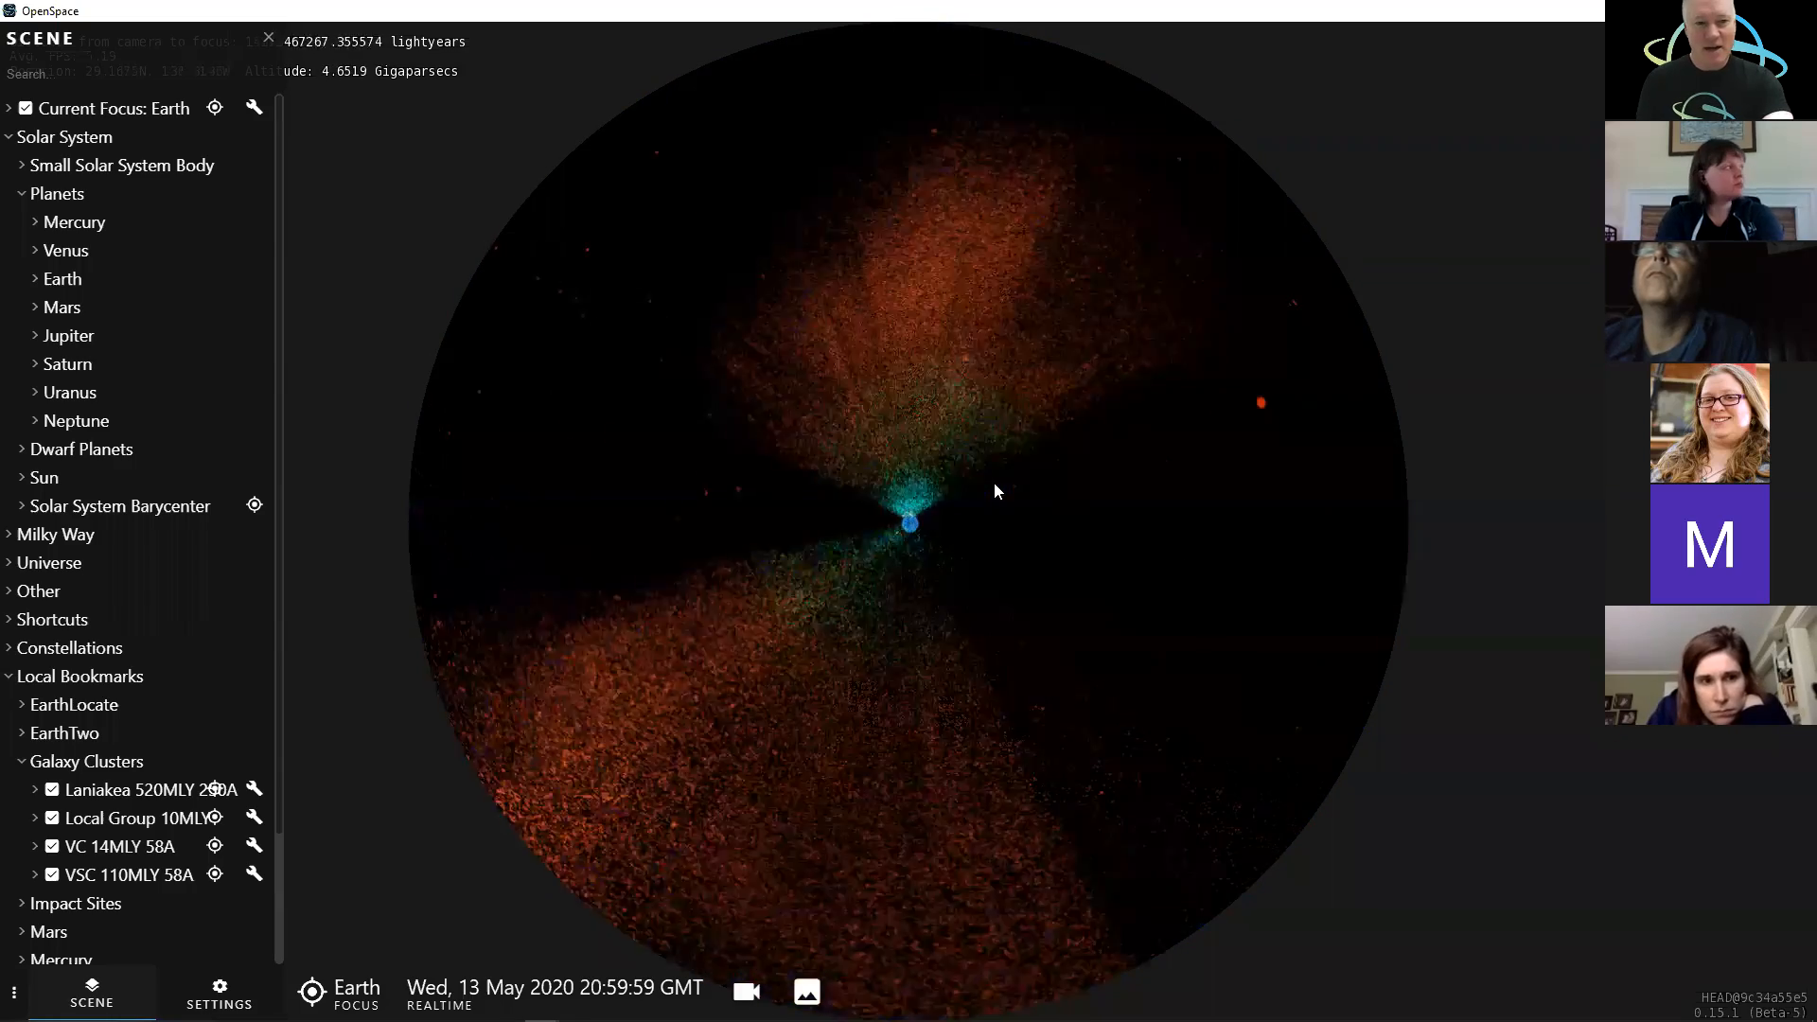
pyautogui.scroll(5, 995, 491)
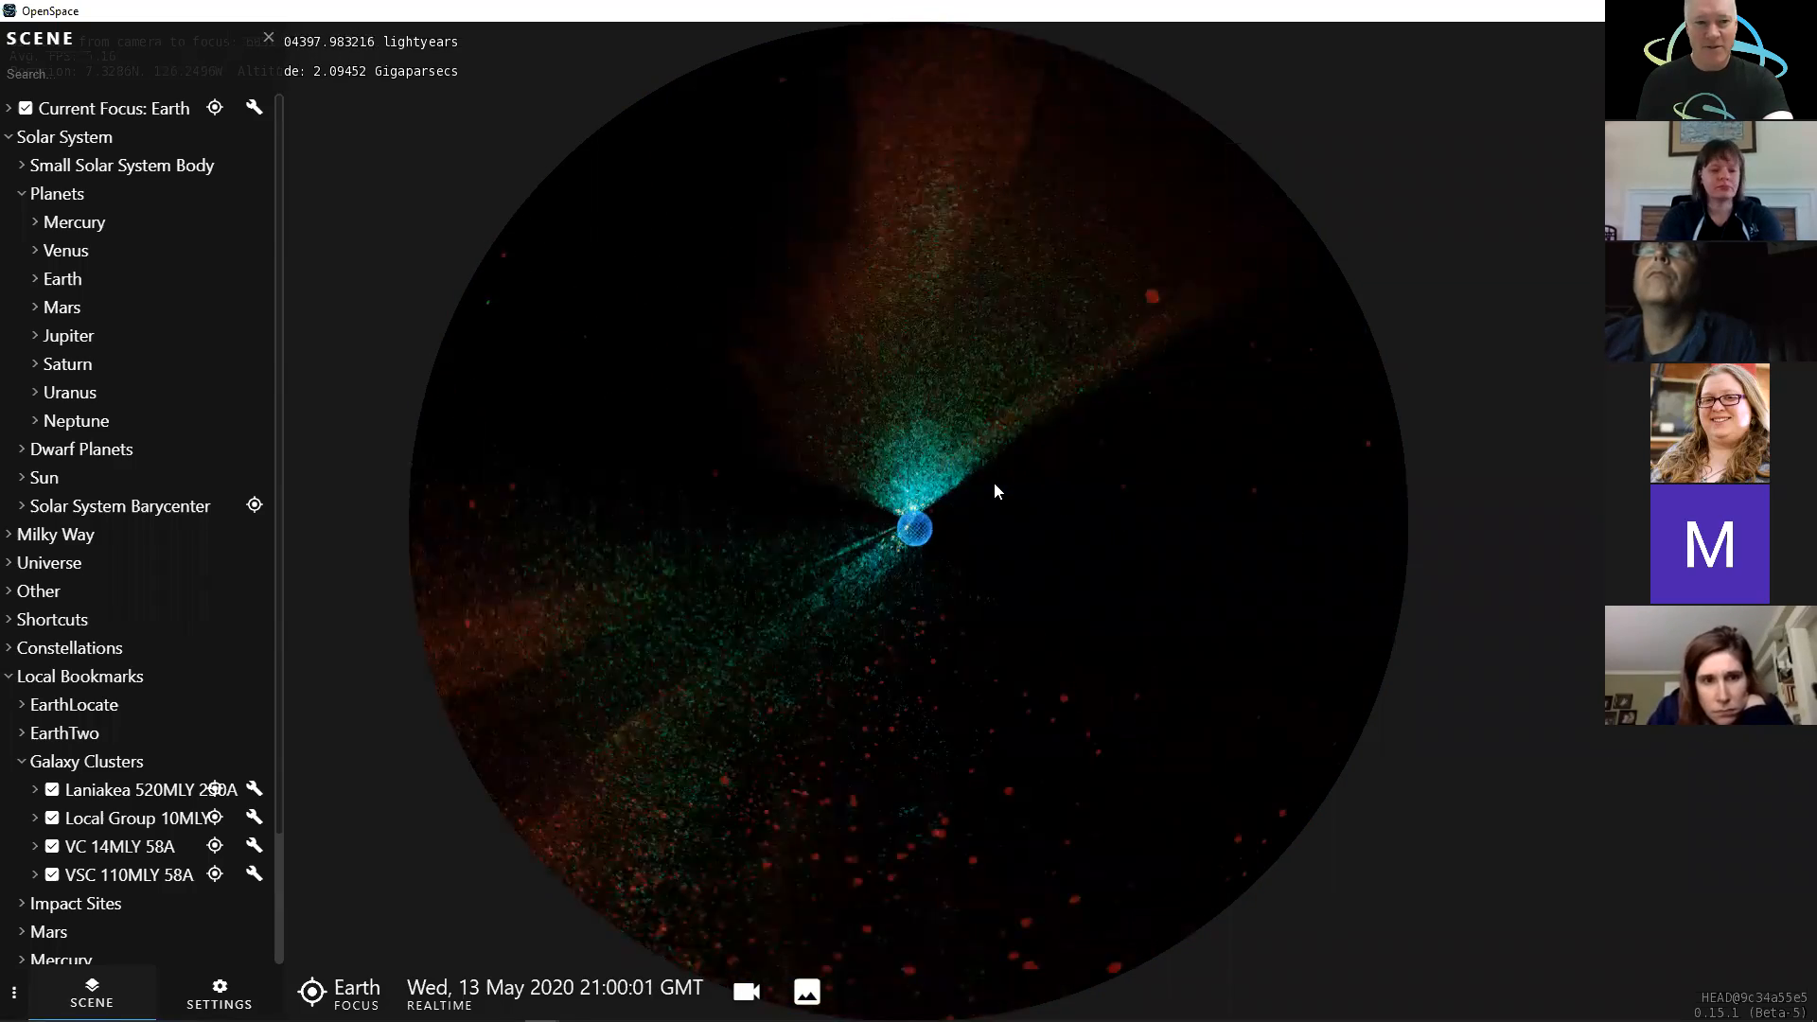
pyautogui.moveTo(1014, 603); pyautogui.dragTo(1005, 352)
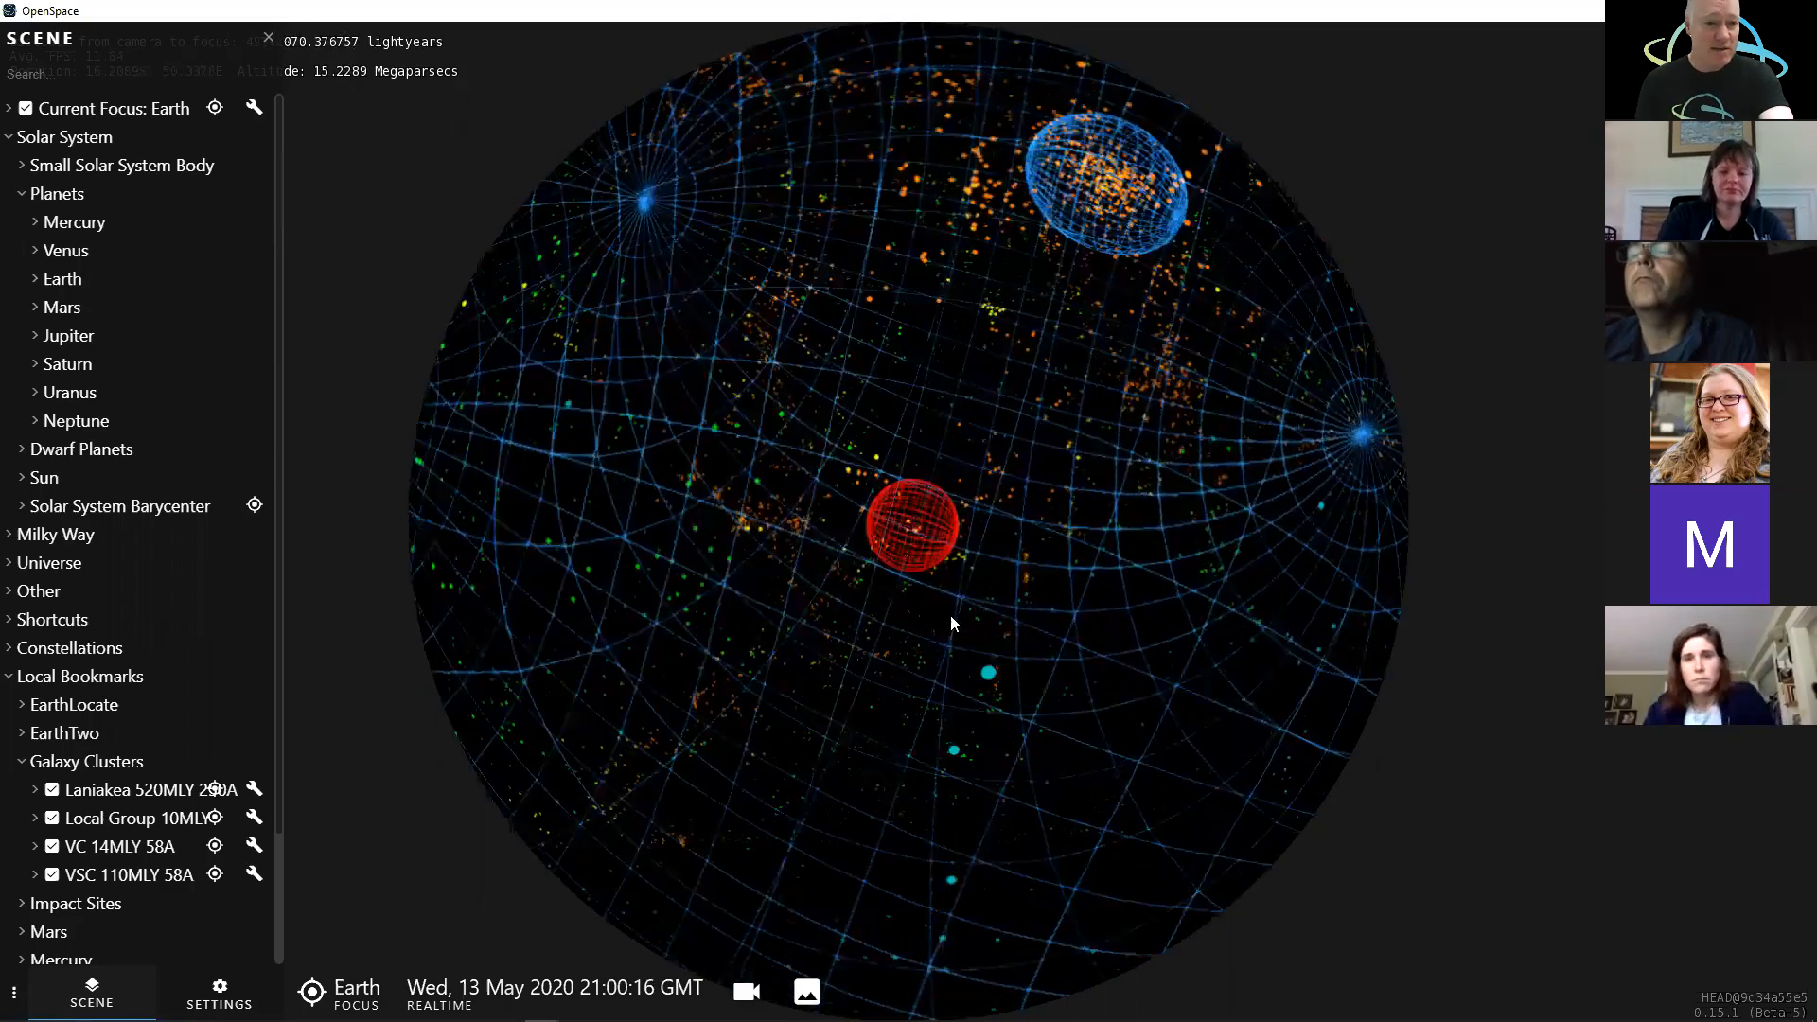
# - Turn off the Laniakea, Local Group, VC and VSC spheres and collapse the Galaxy Clusters group
pyautogui.click(52, 789)
pyautogui.click(52, 817)
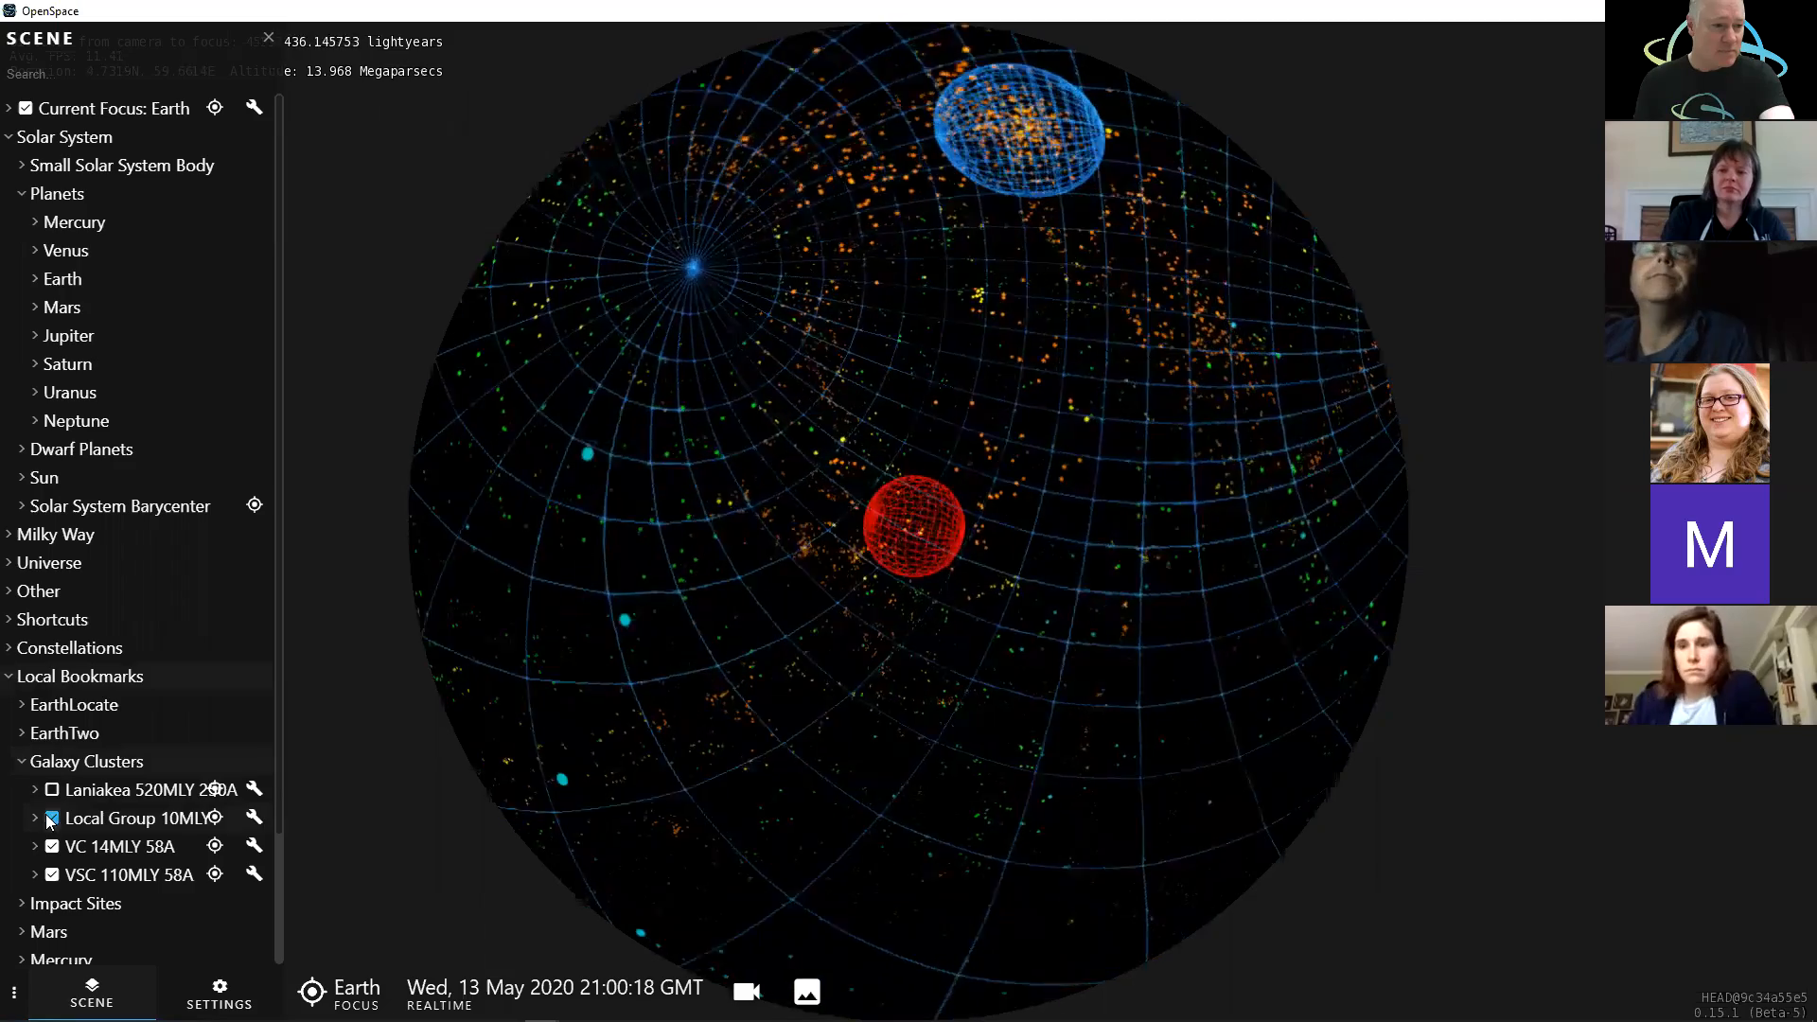
pyautogui.click(52, 846)
pyautogui.click(52, 874)
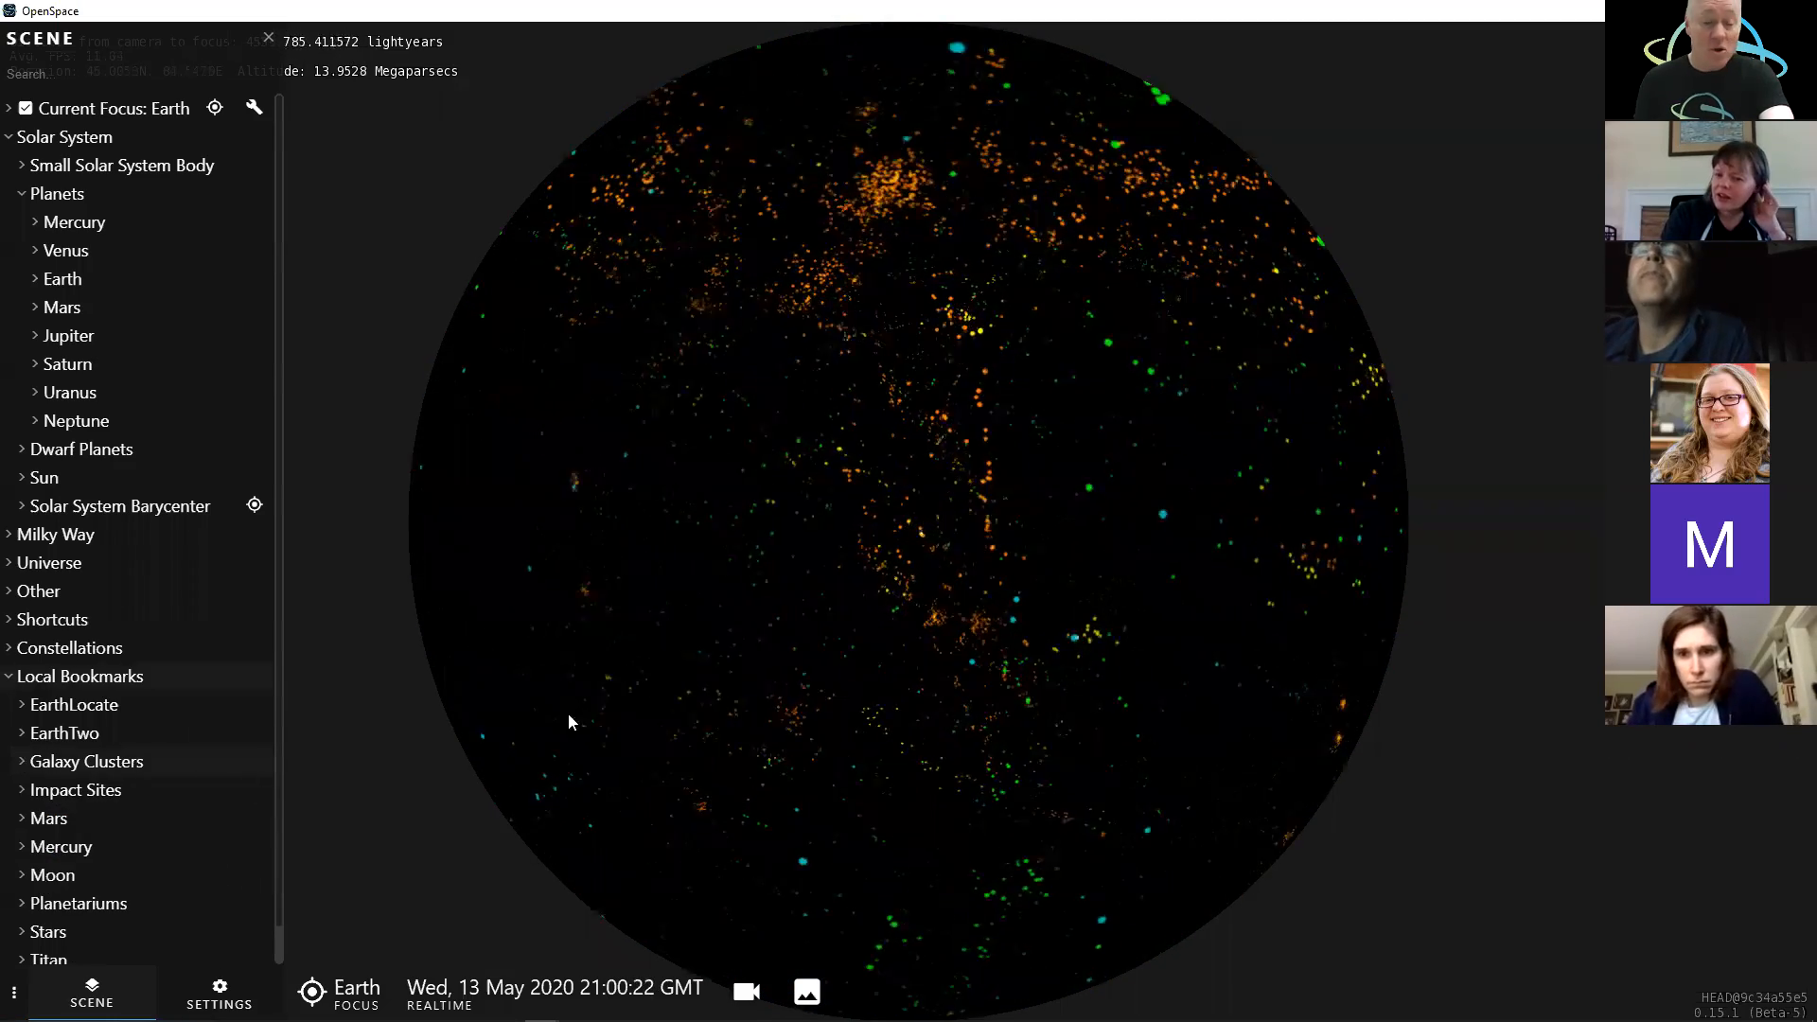
# - Fly back through the Milky Way and the solar system to Earth, stopping at an altitude of about 9,700 km
pyautogui.moveTo(855, 442); pyautogui.dragTo(926, 475, button='right')
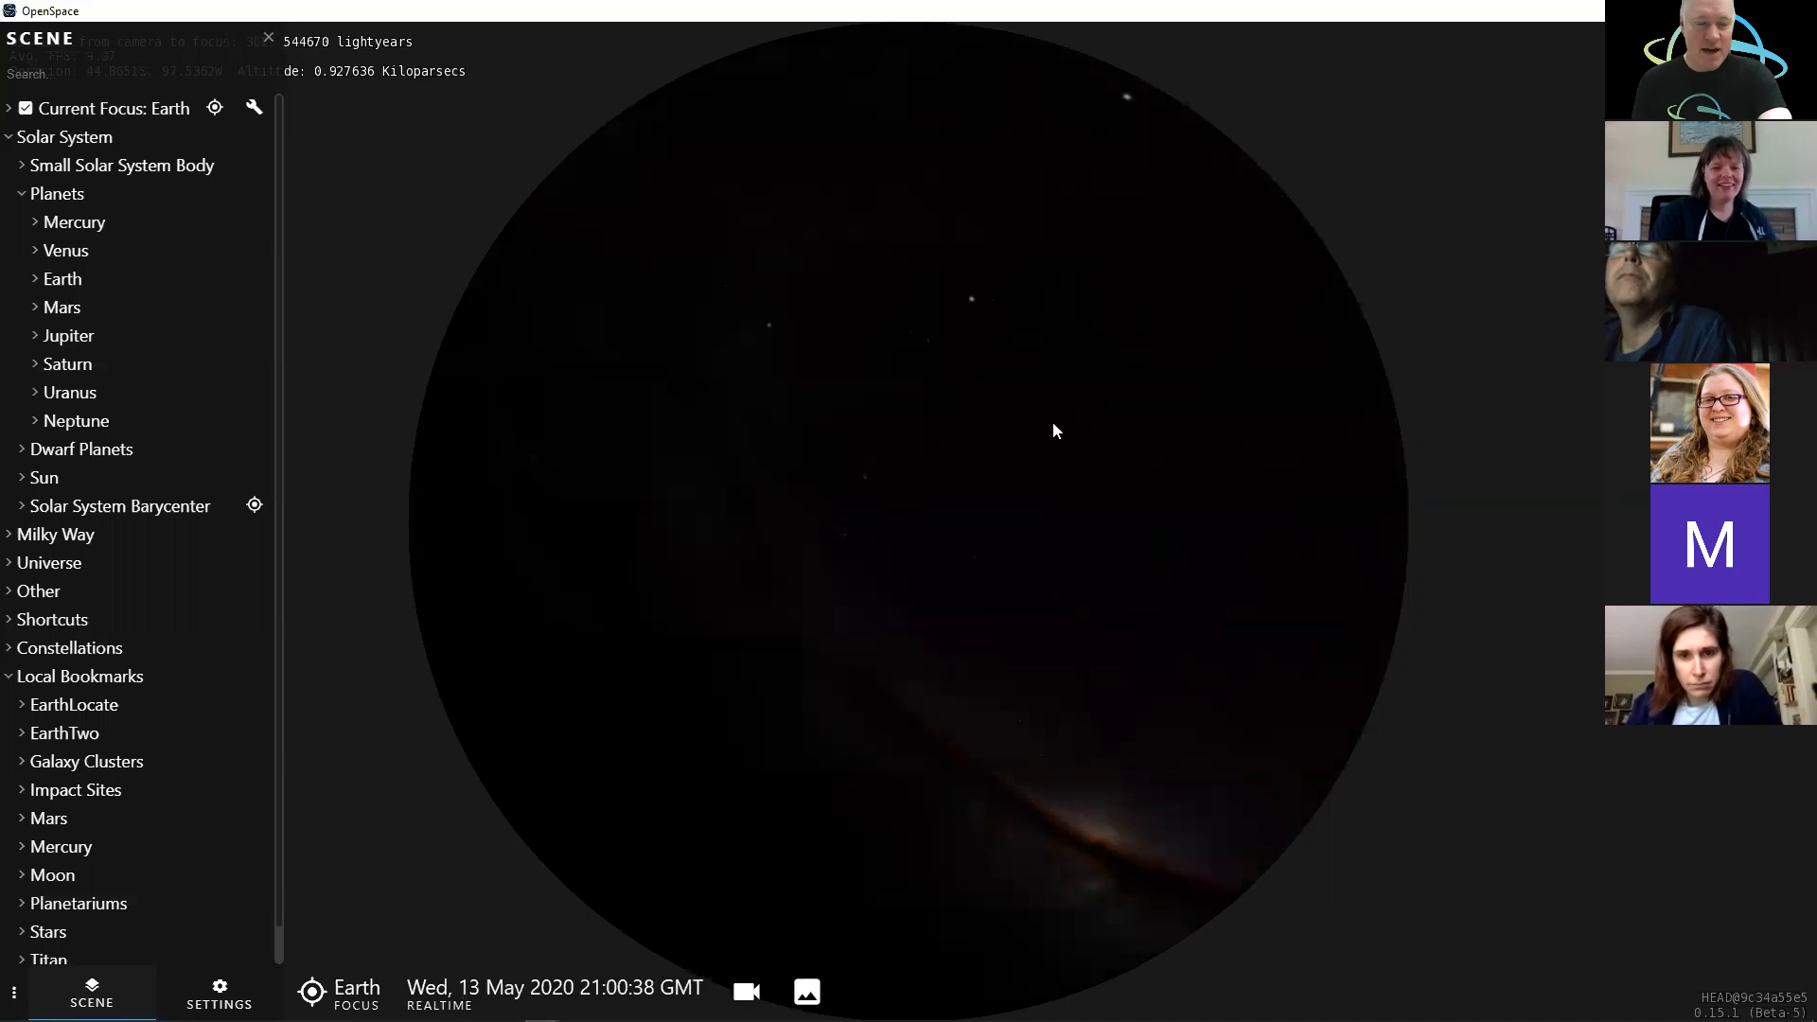
pyautogui.scroll(5, 1051, 407)
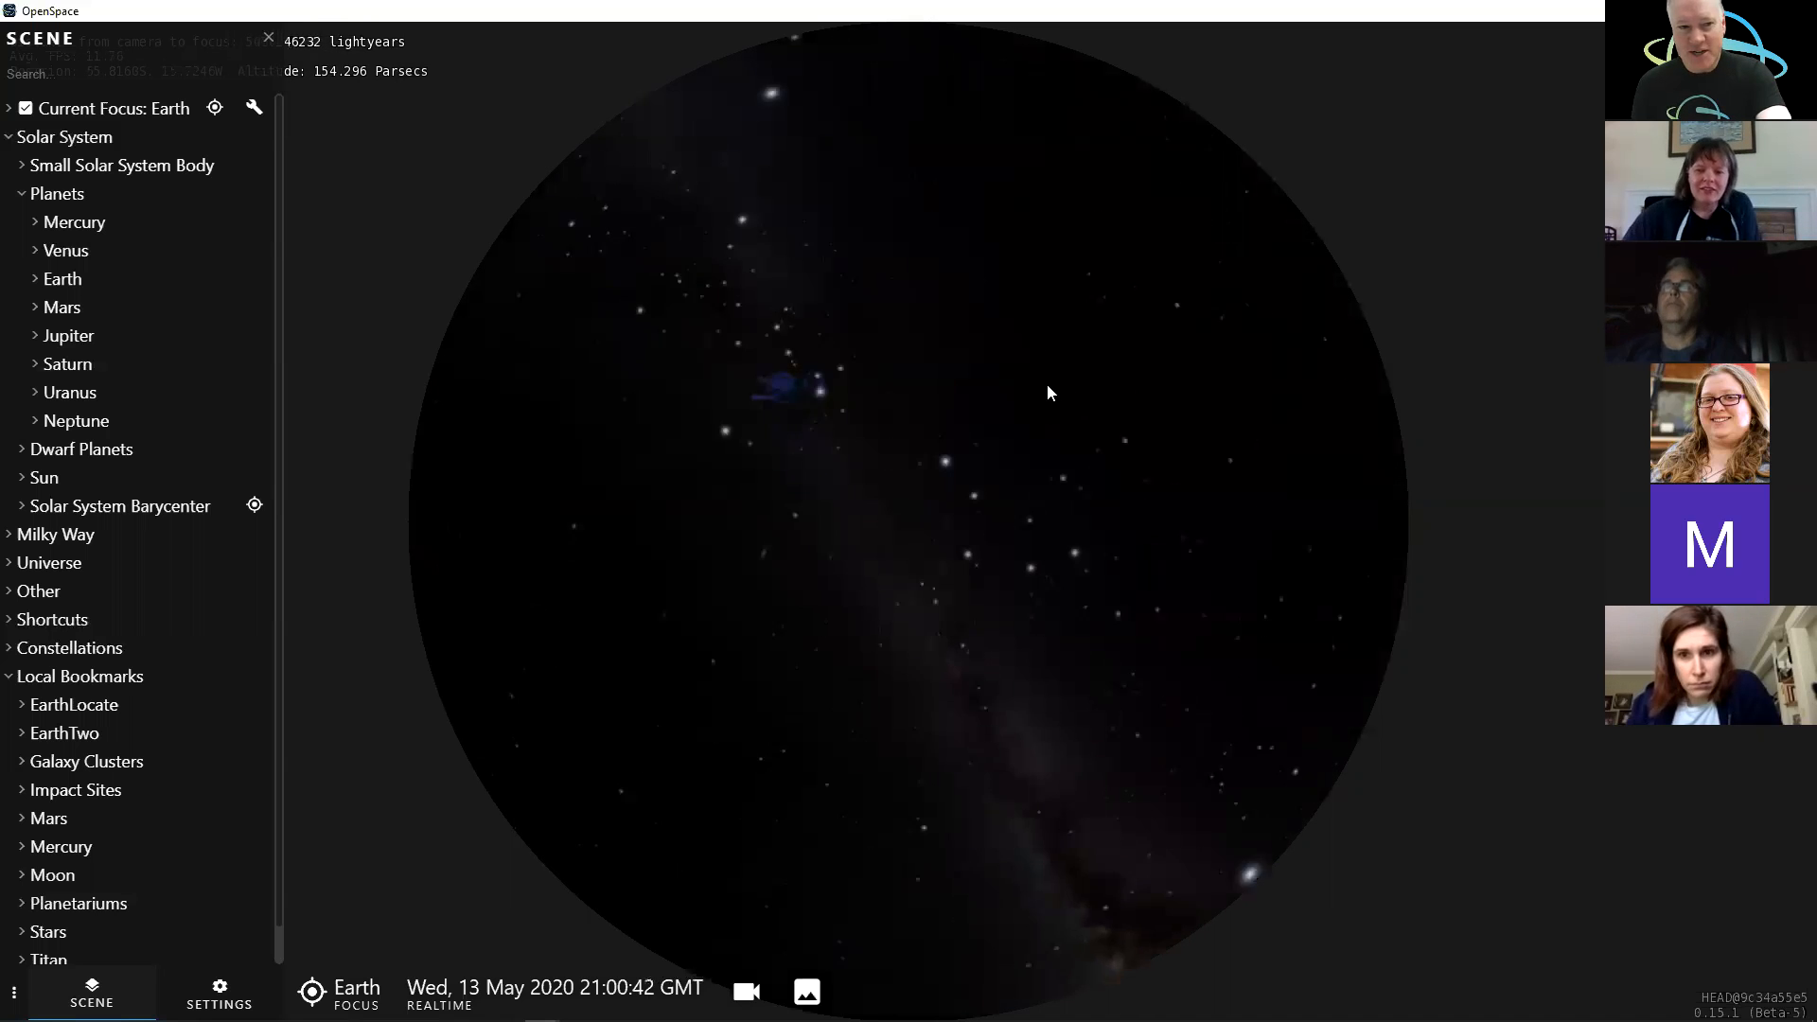
pyautogui.scroll(3, 1047, 384)
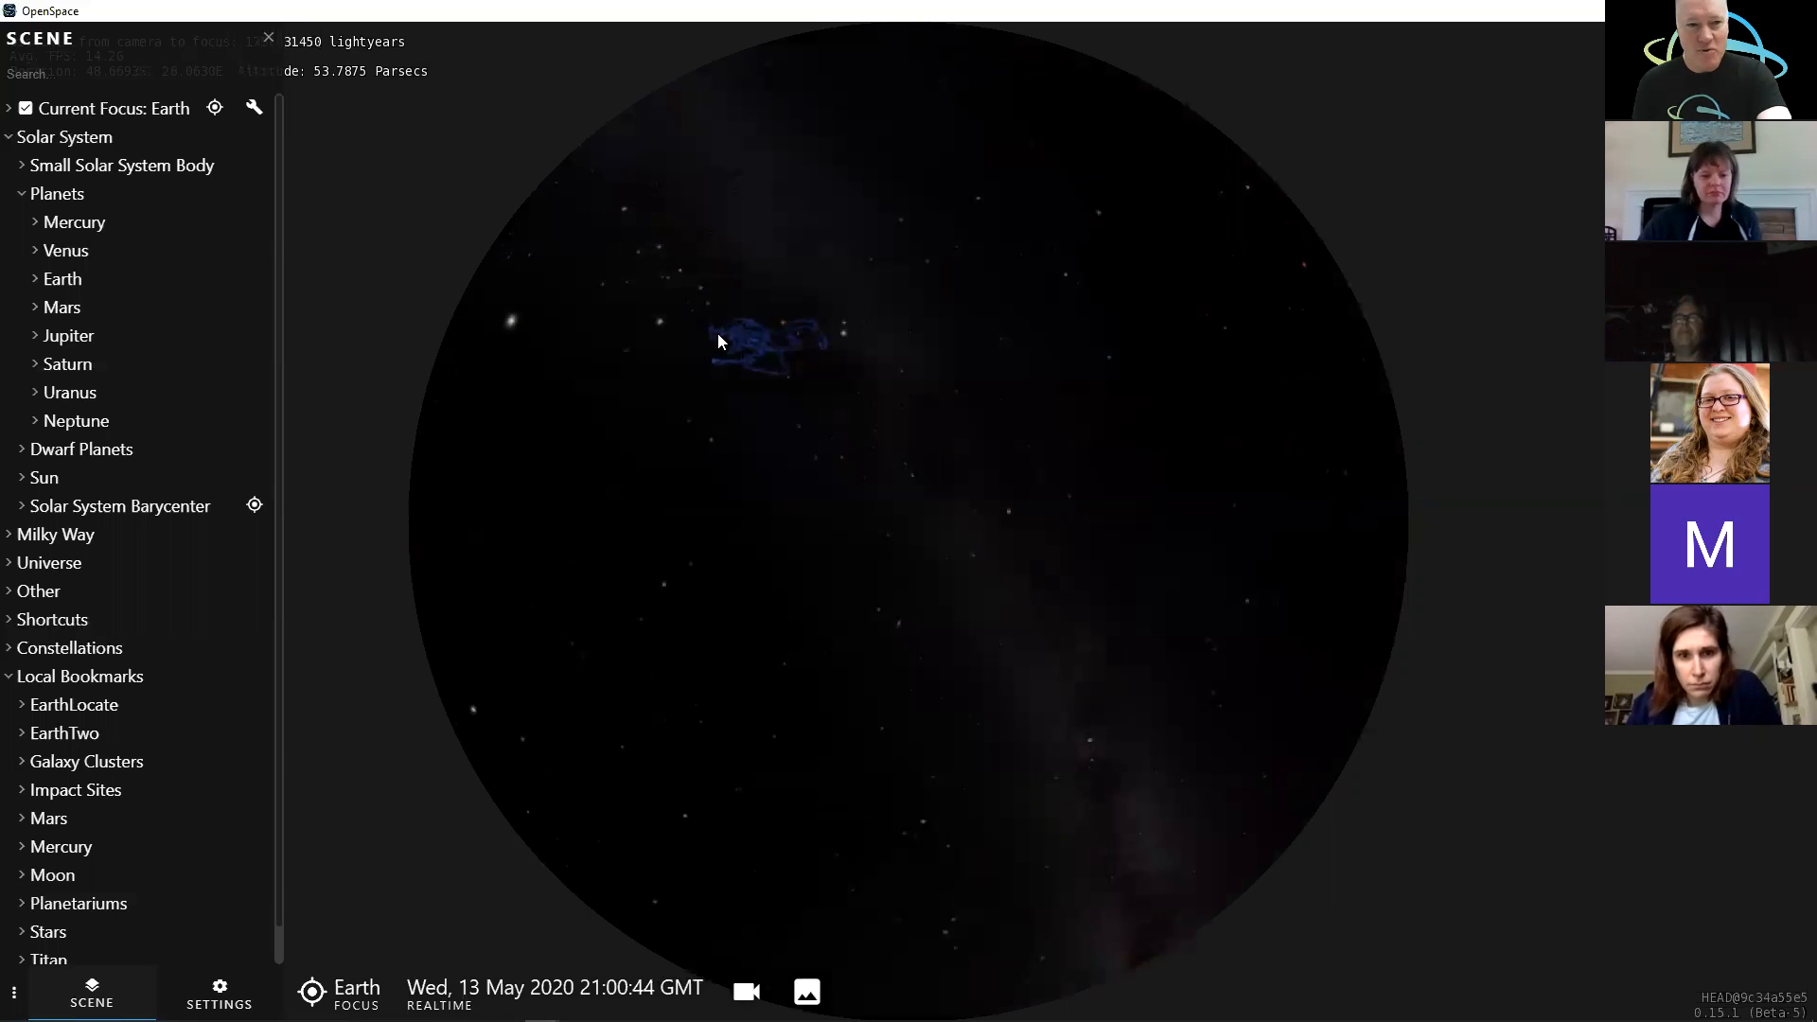
pyautogui.scroll(5, 1014, 405)
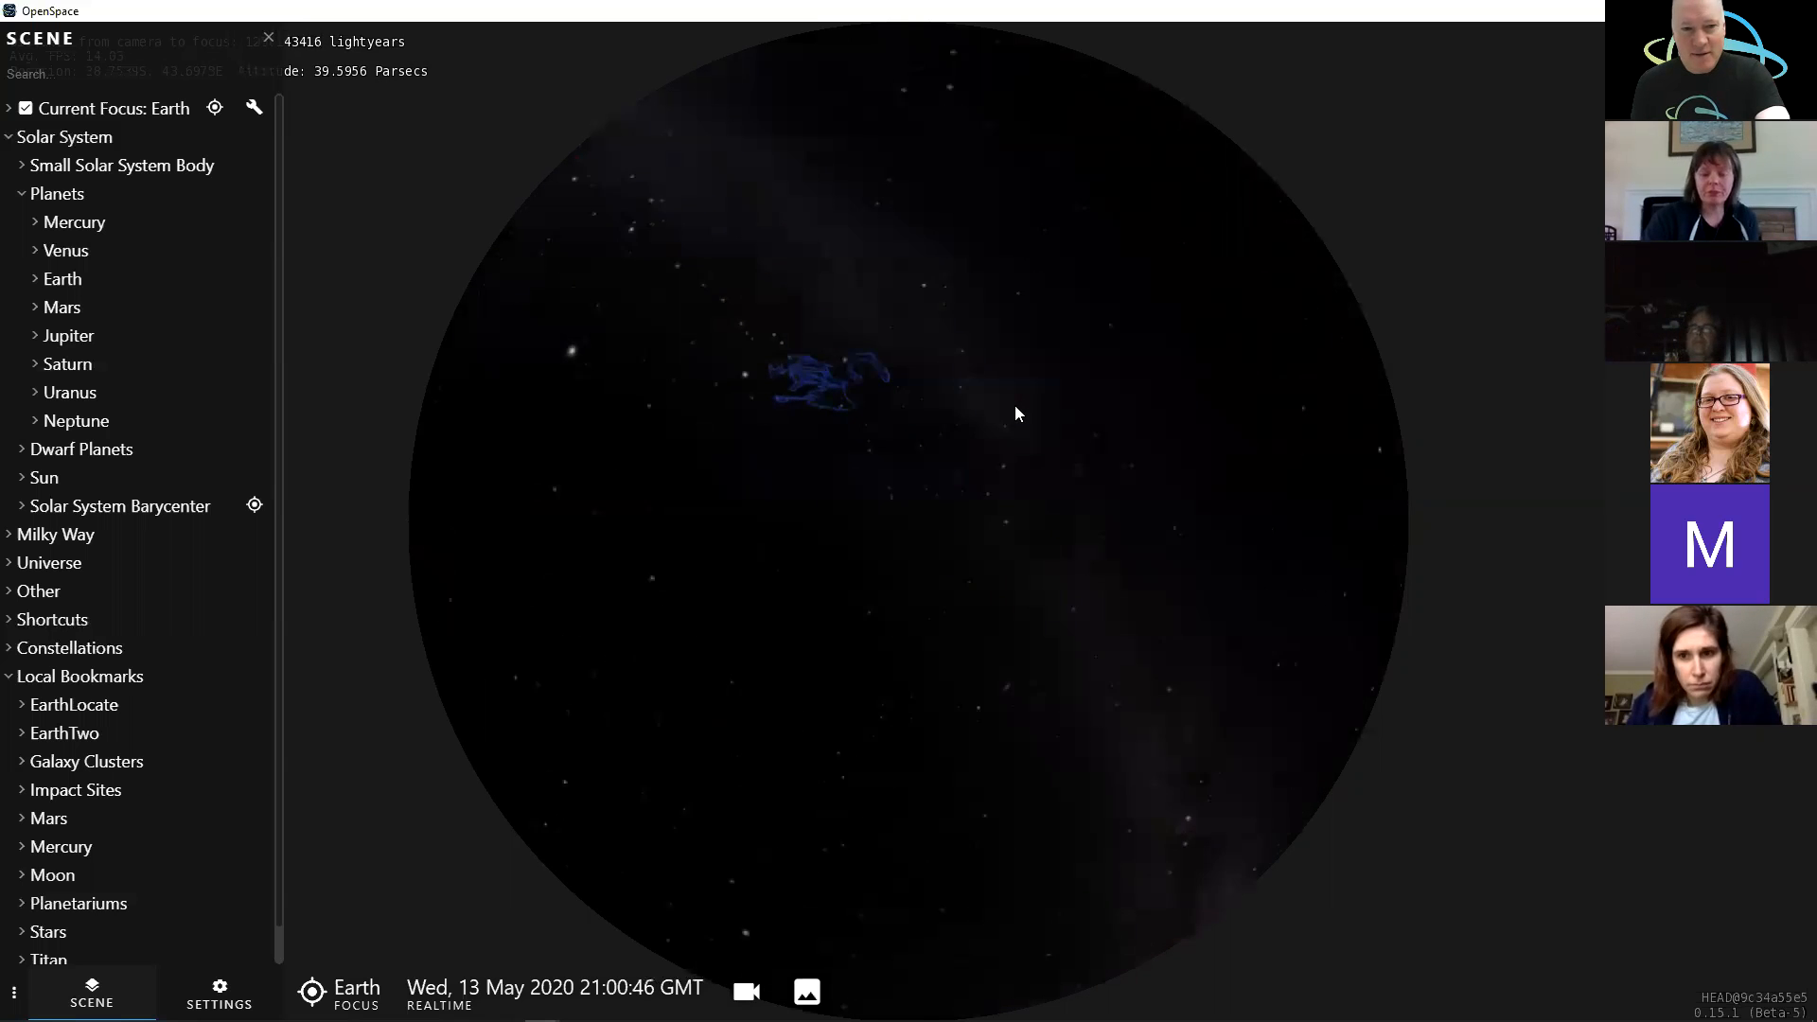
pyautogui.scroll(4, 1014, 407)
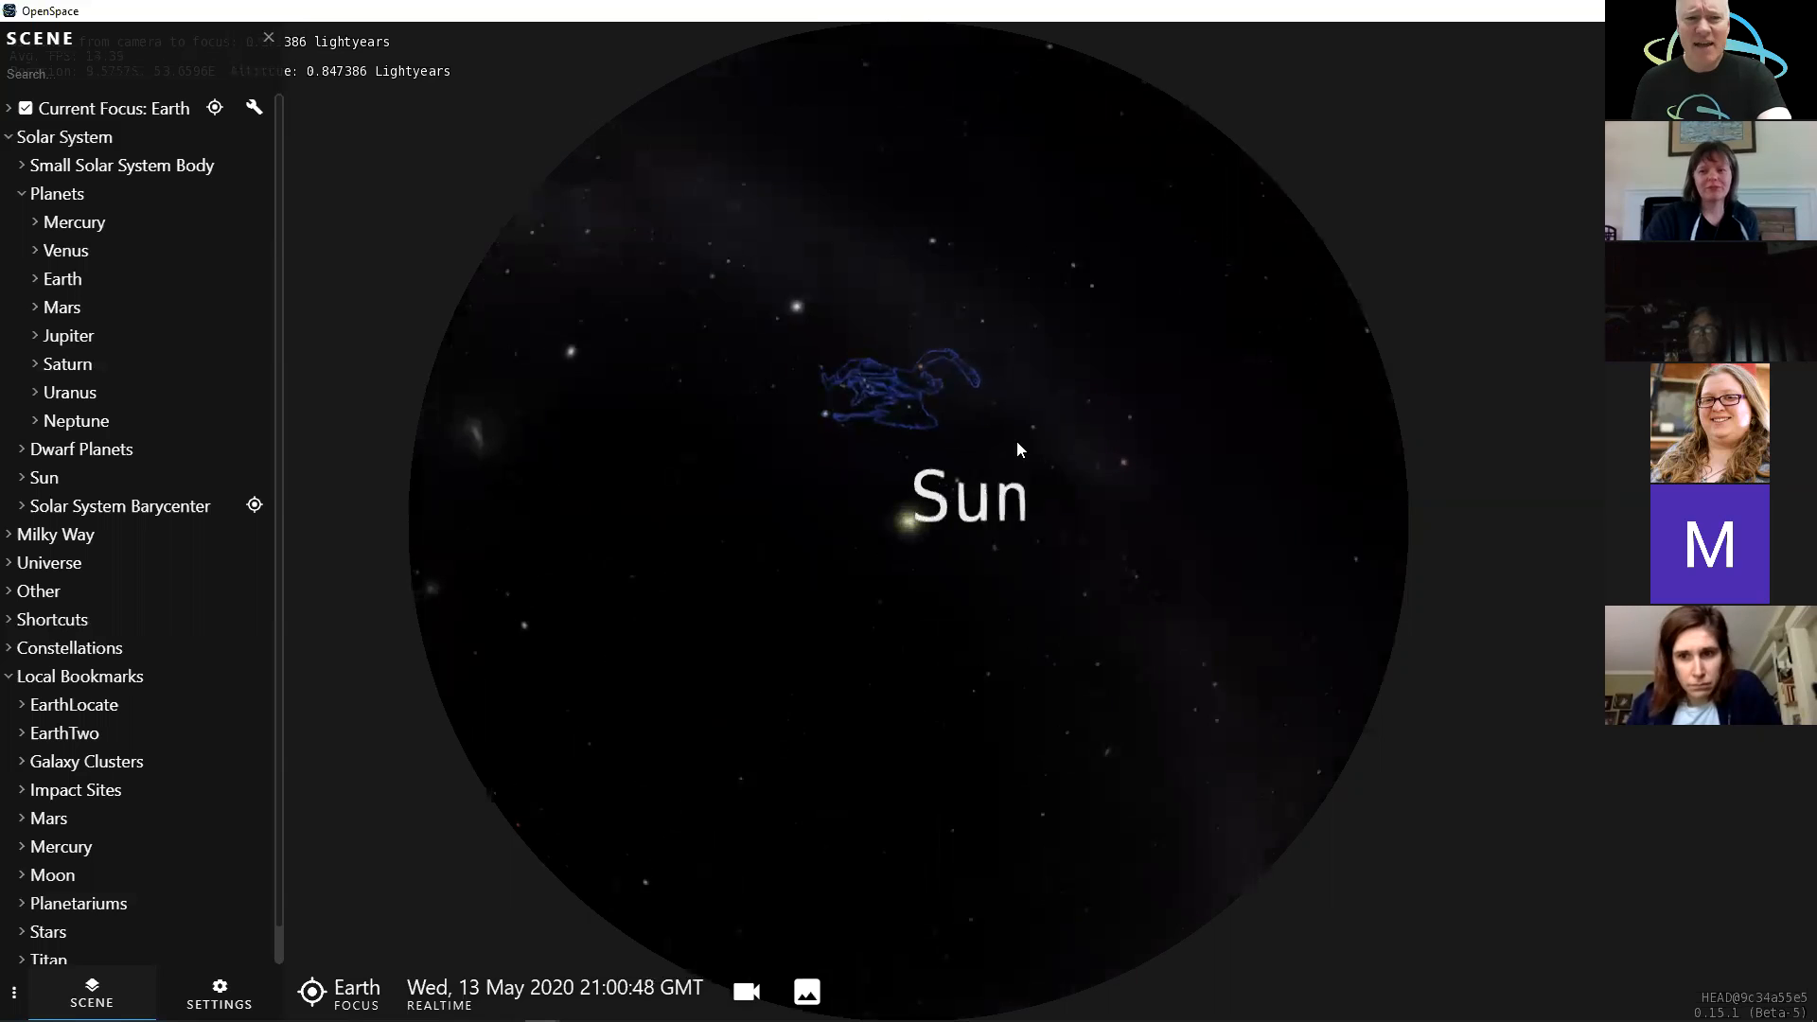
pyautogui.scroll(3, 1018, 532)
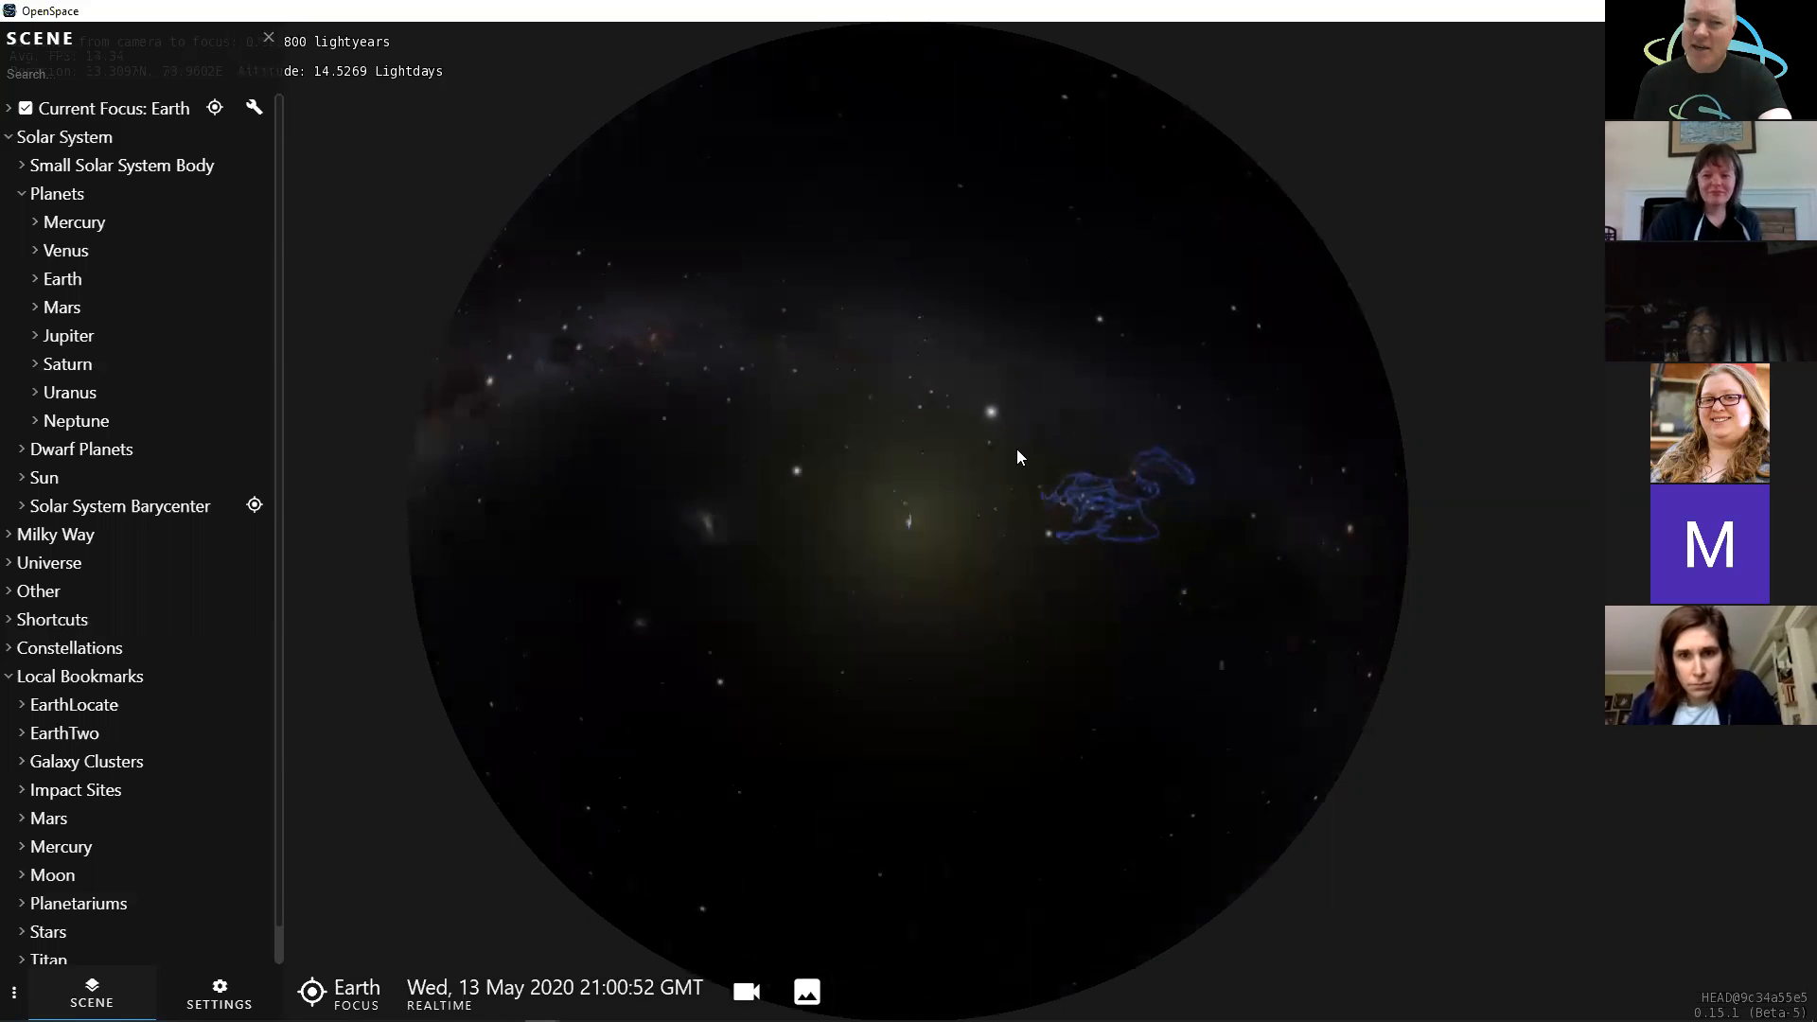
pyautogui.scroll(2, 995, 638)
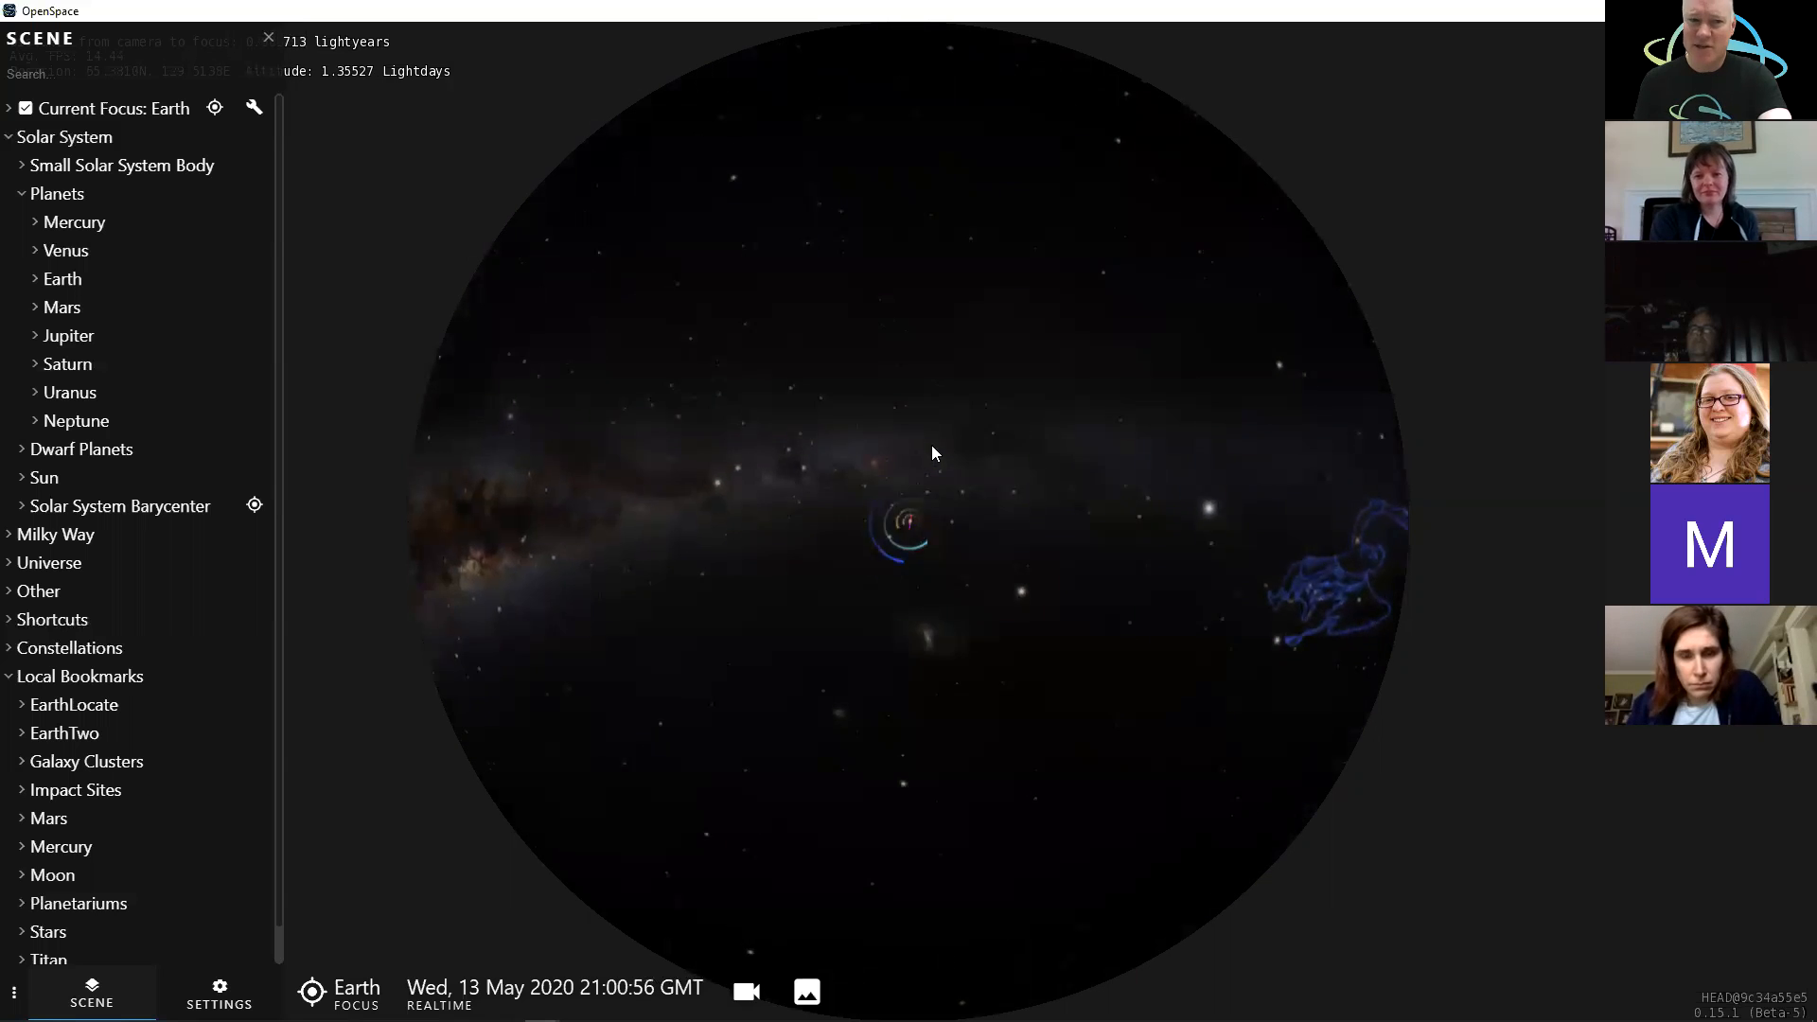
pyautogui.moveTo(931, 444); pyautogui.dragTo(967, 619, button='right')
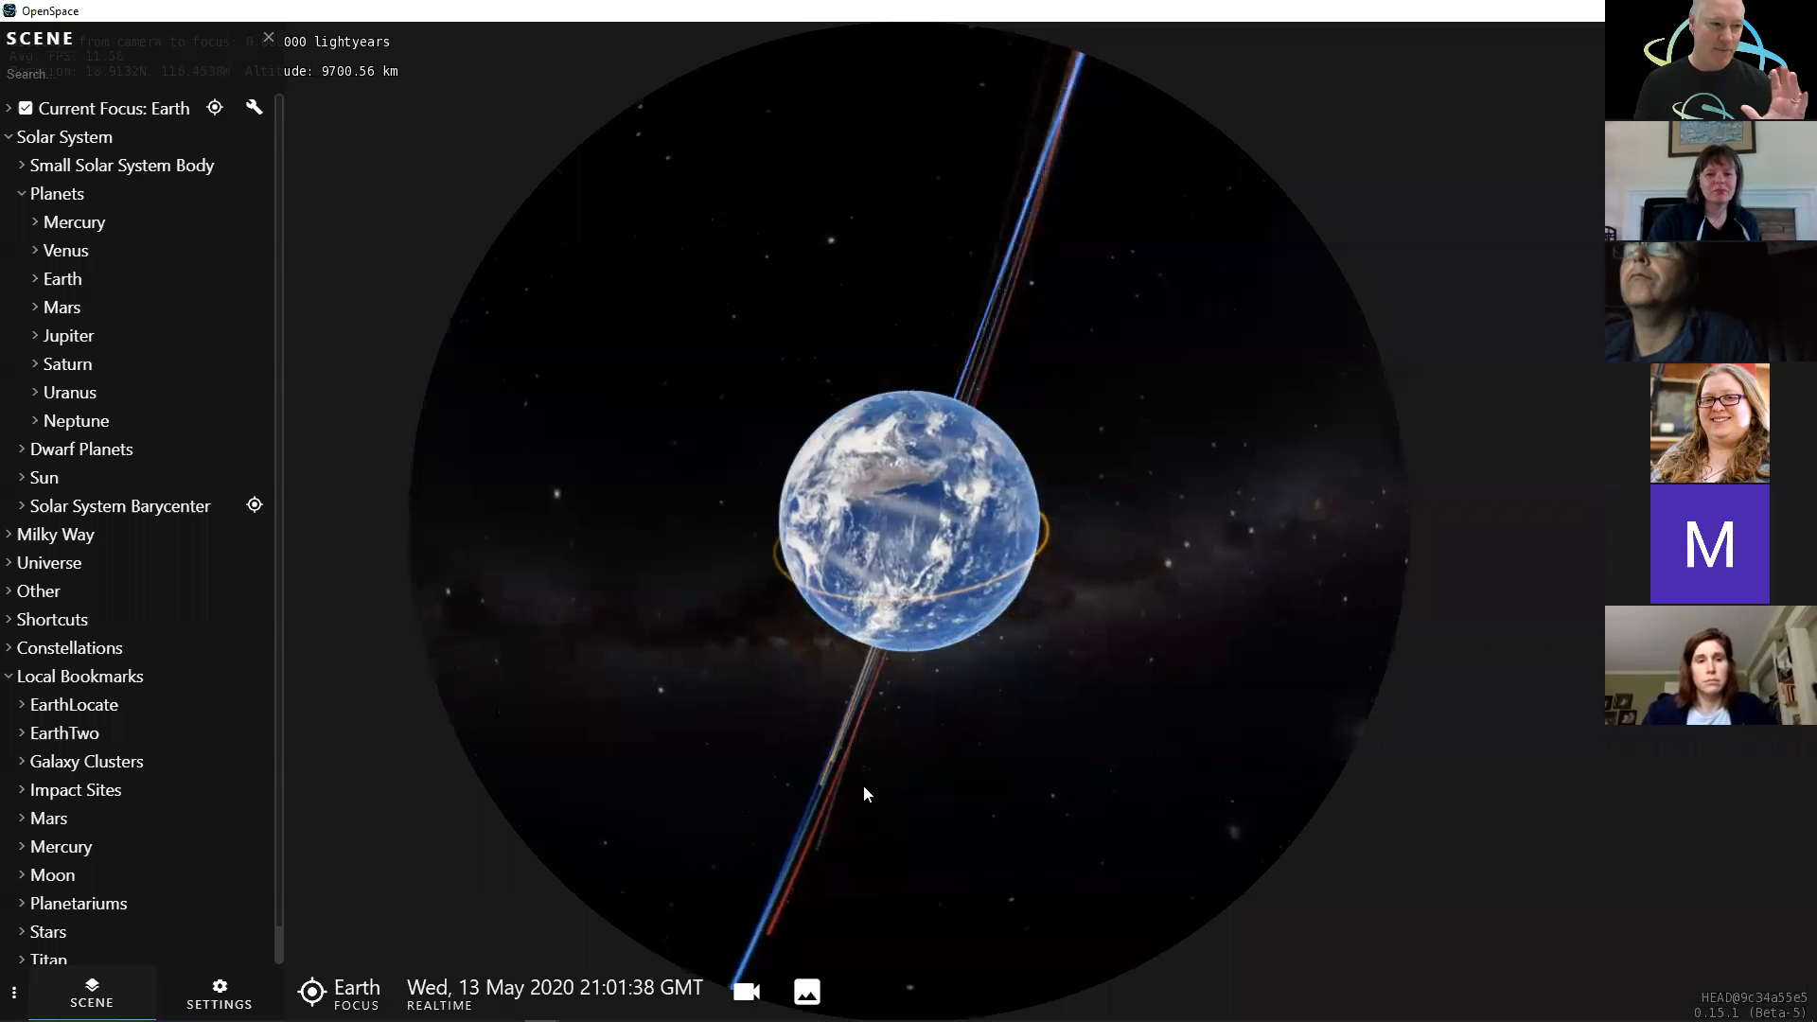
pyautogui.click(9, 677)
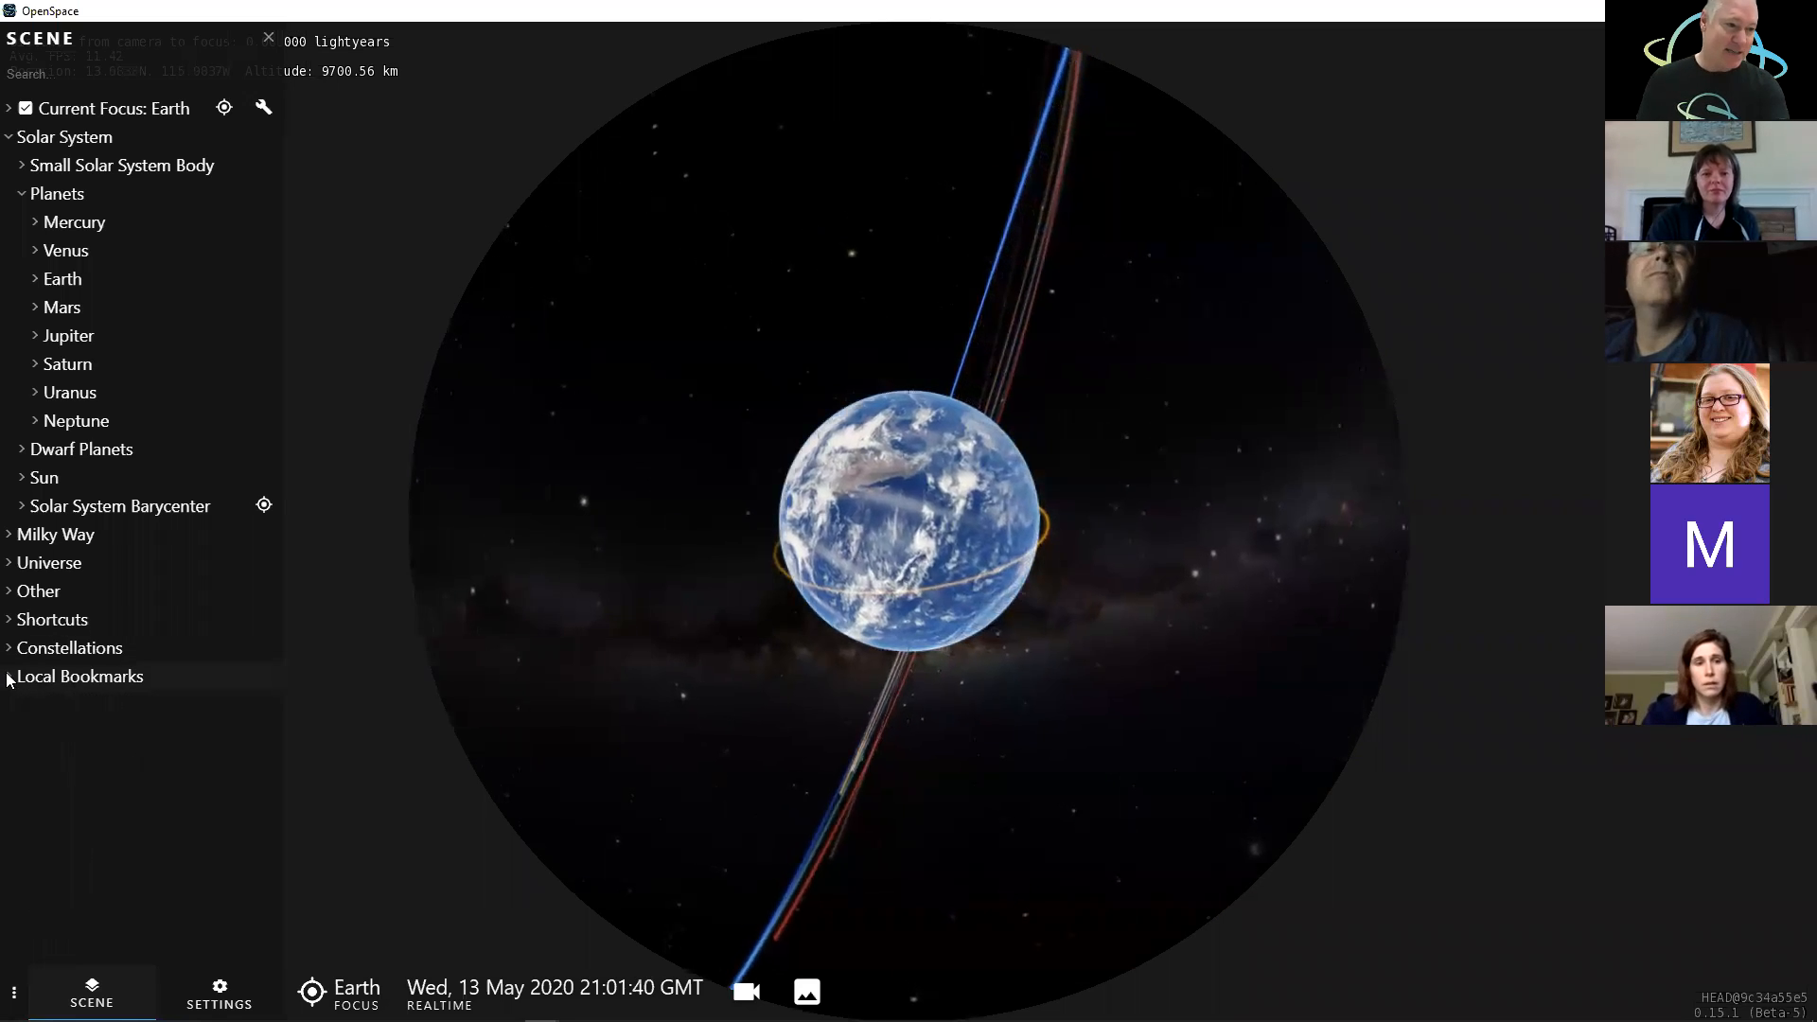
pyautogui.click(10, 677)
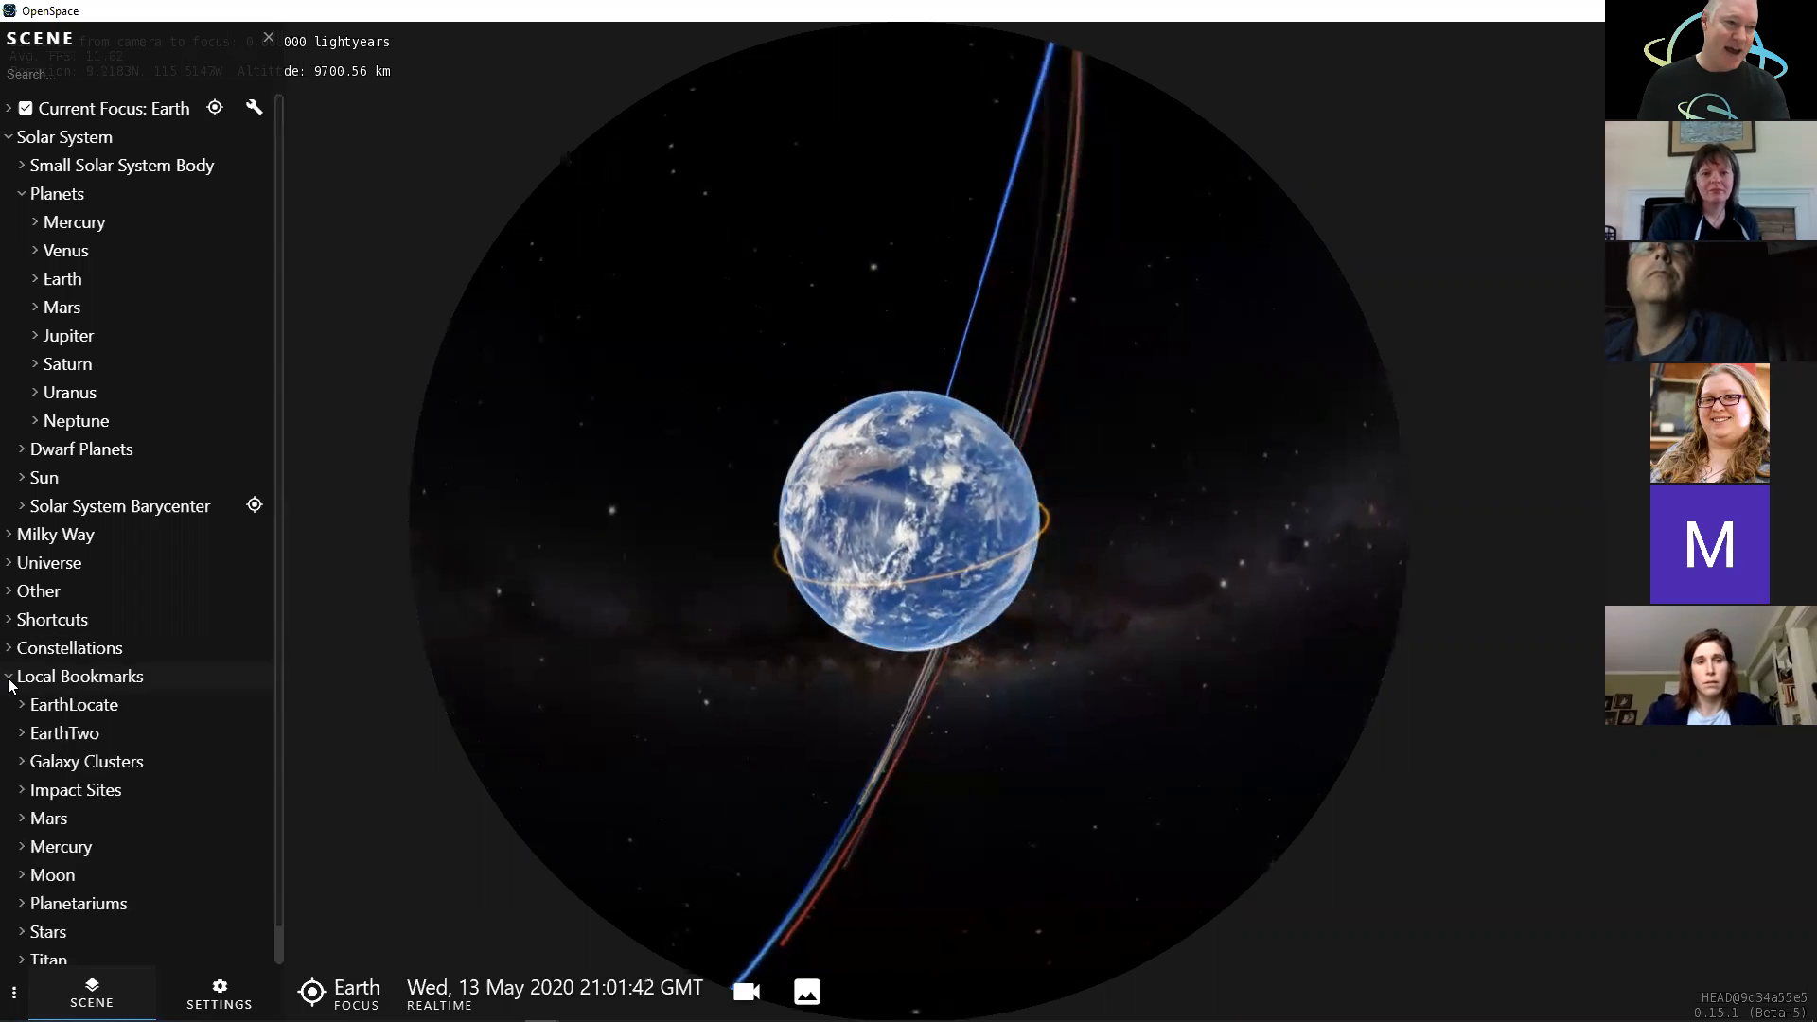
# - Turn on the Rochester Mayo HS planetarium bookmark and rotate Earth to face its marker from about 7,260 km altitude
pyautogui.scroll(-1, 83, 736)
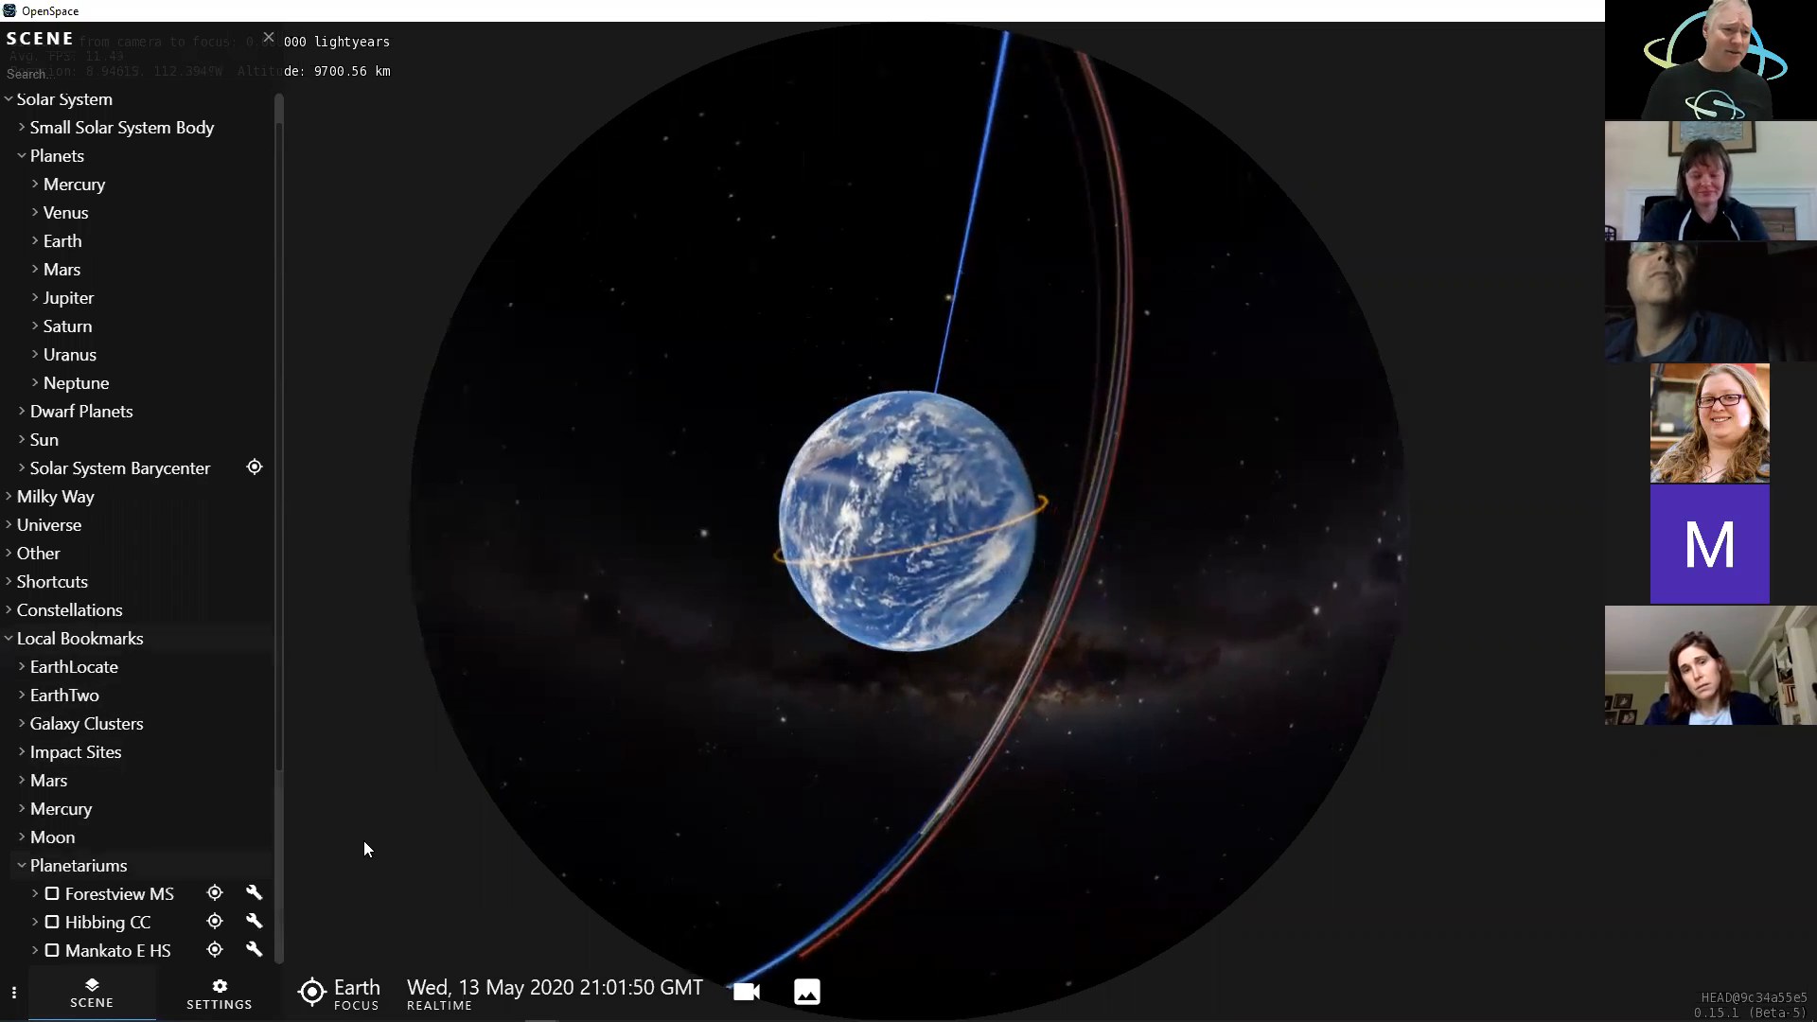
pyautogui.scroll(-5, 177, 844)
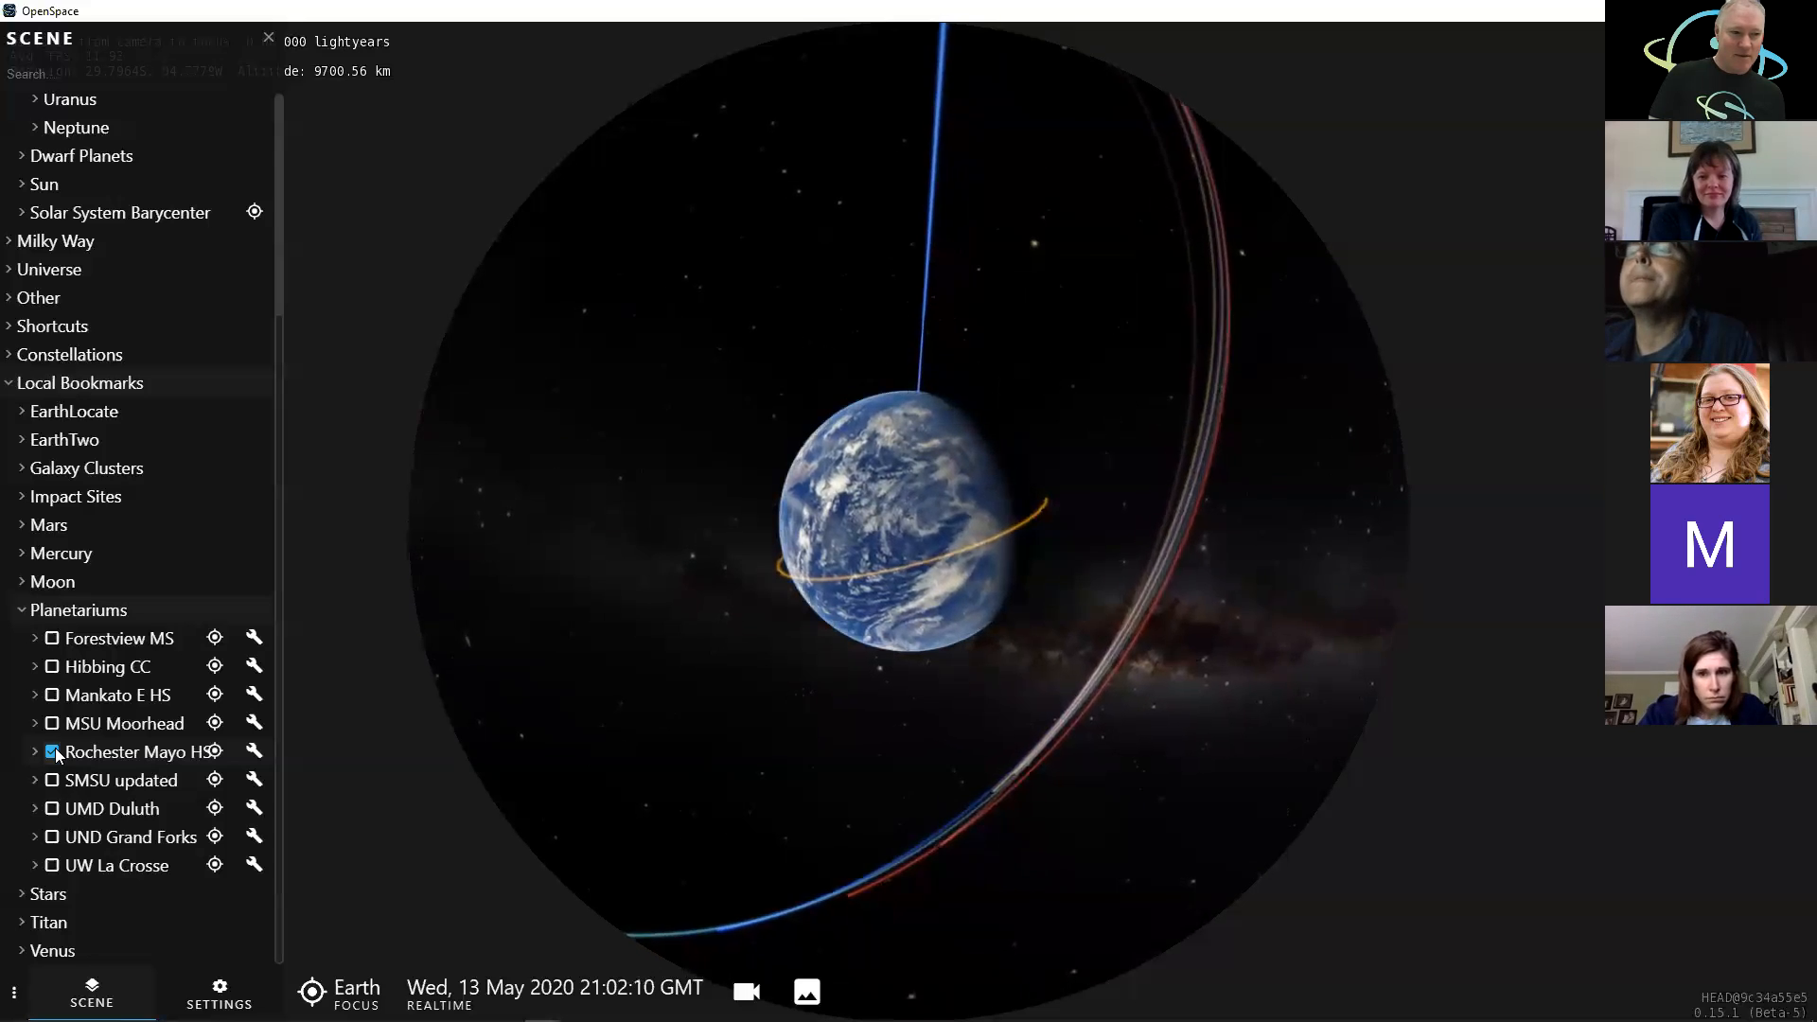
pyautogui.moveTo(678, 623); pyautogui.dragTo(860, 653)
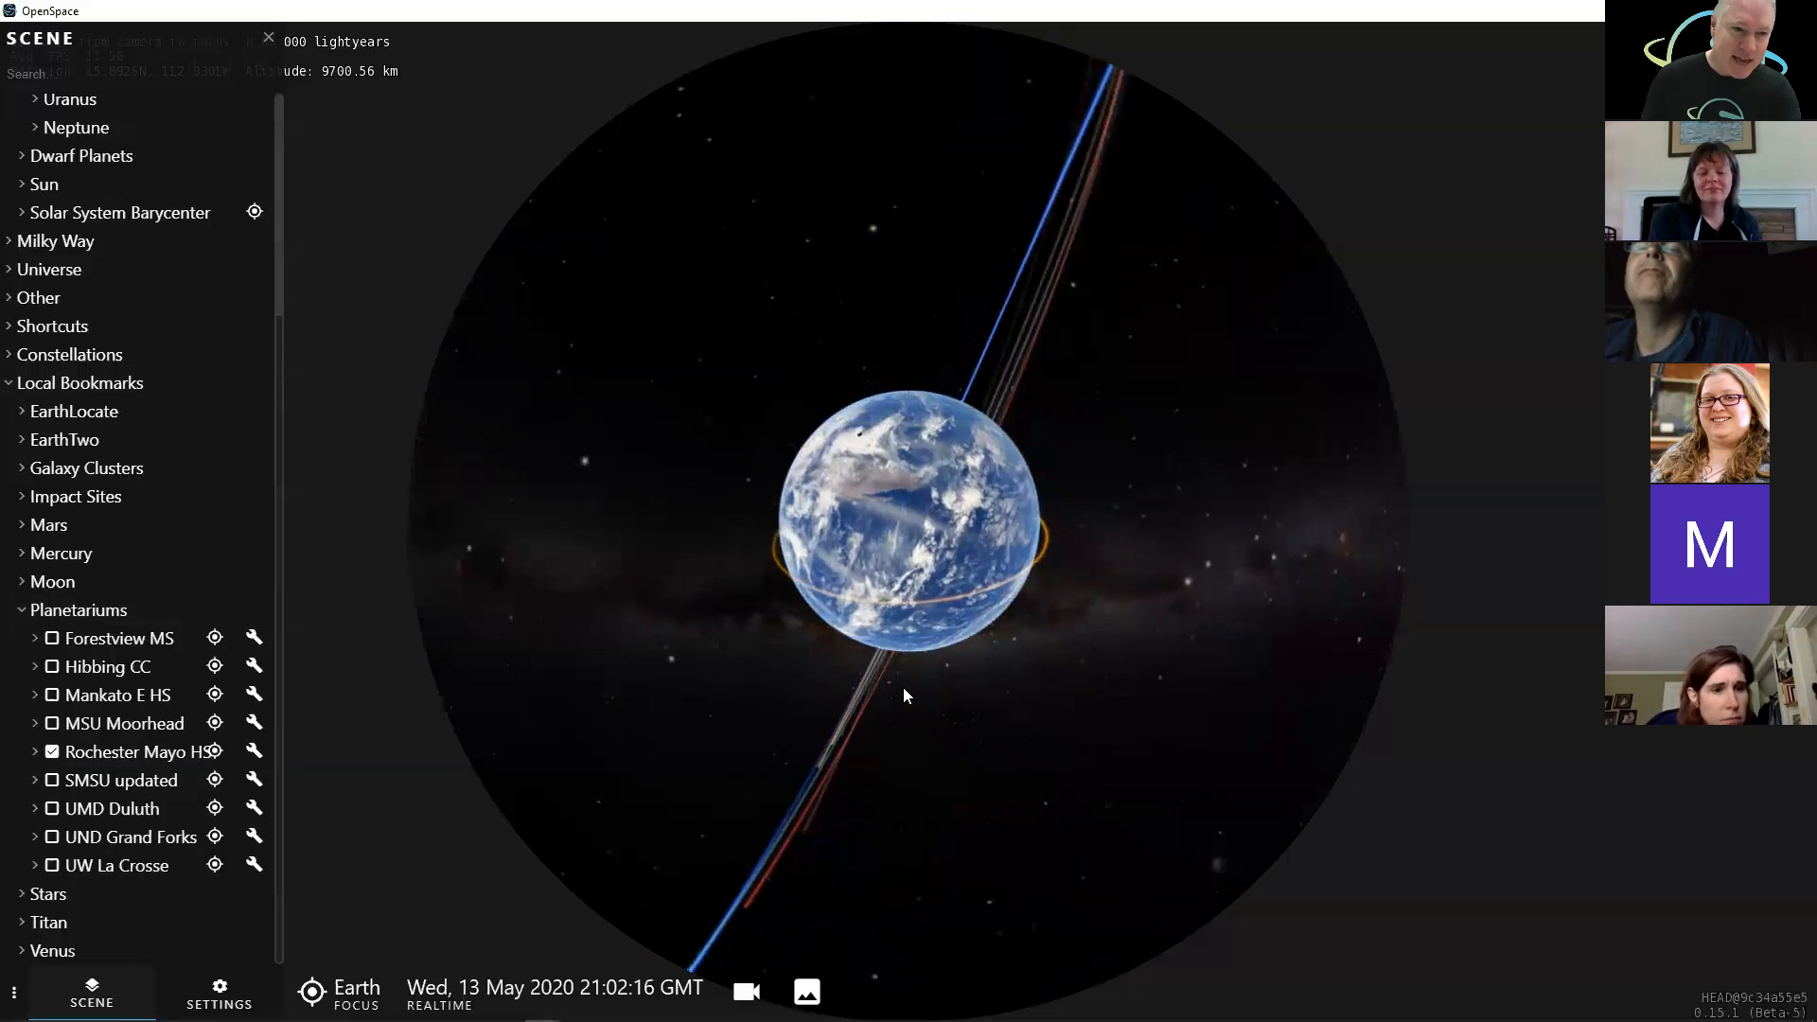
pyautogui.moveTo(916, 691); pyautogui.dragTo(885, 416, button='right')
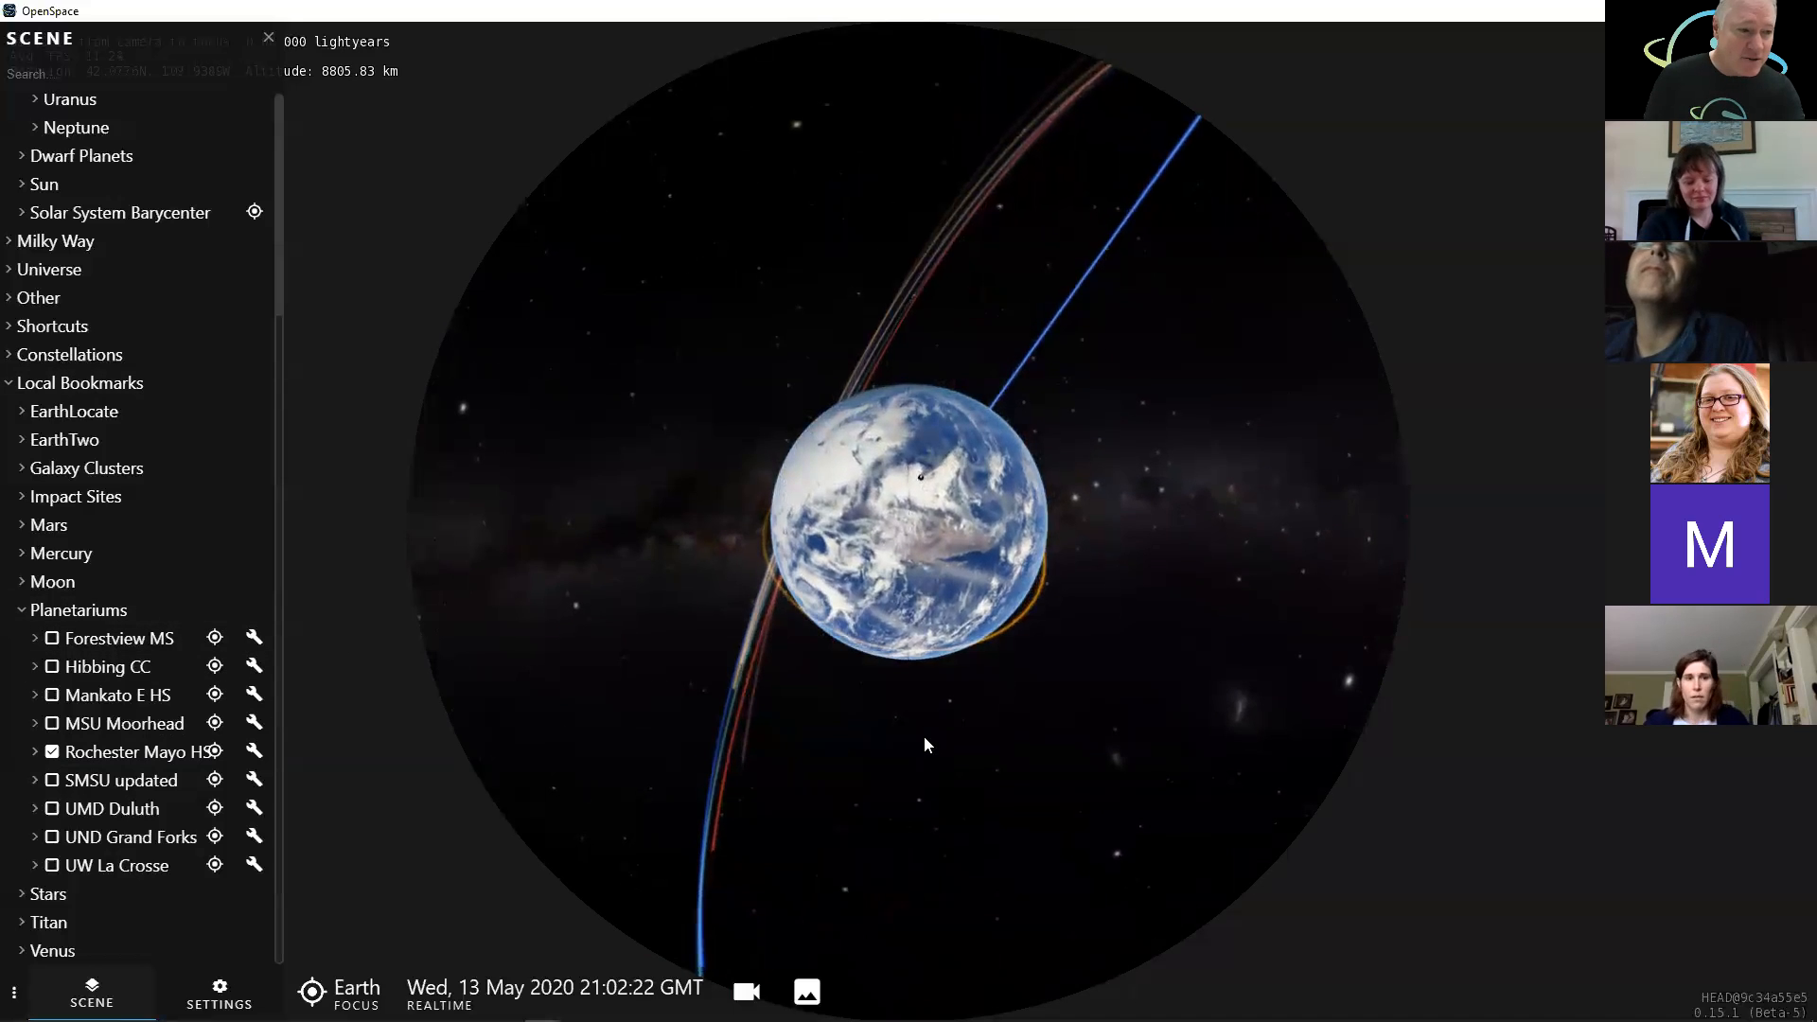
pyautogui.moveTo(919, 729); pyautogui.dragTo(912, 664, button='right')
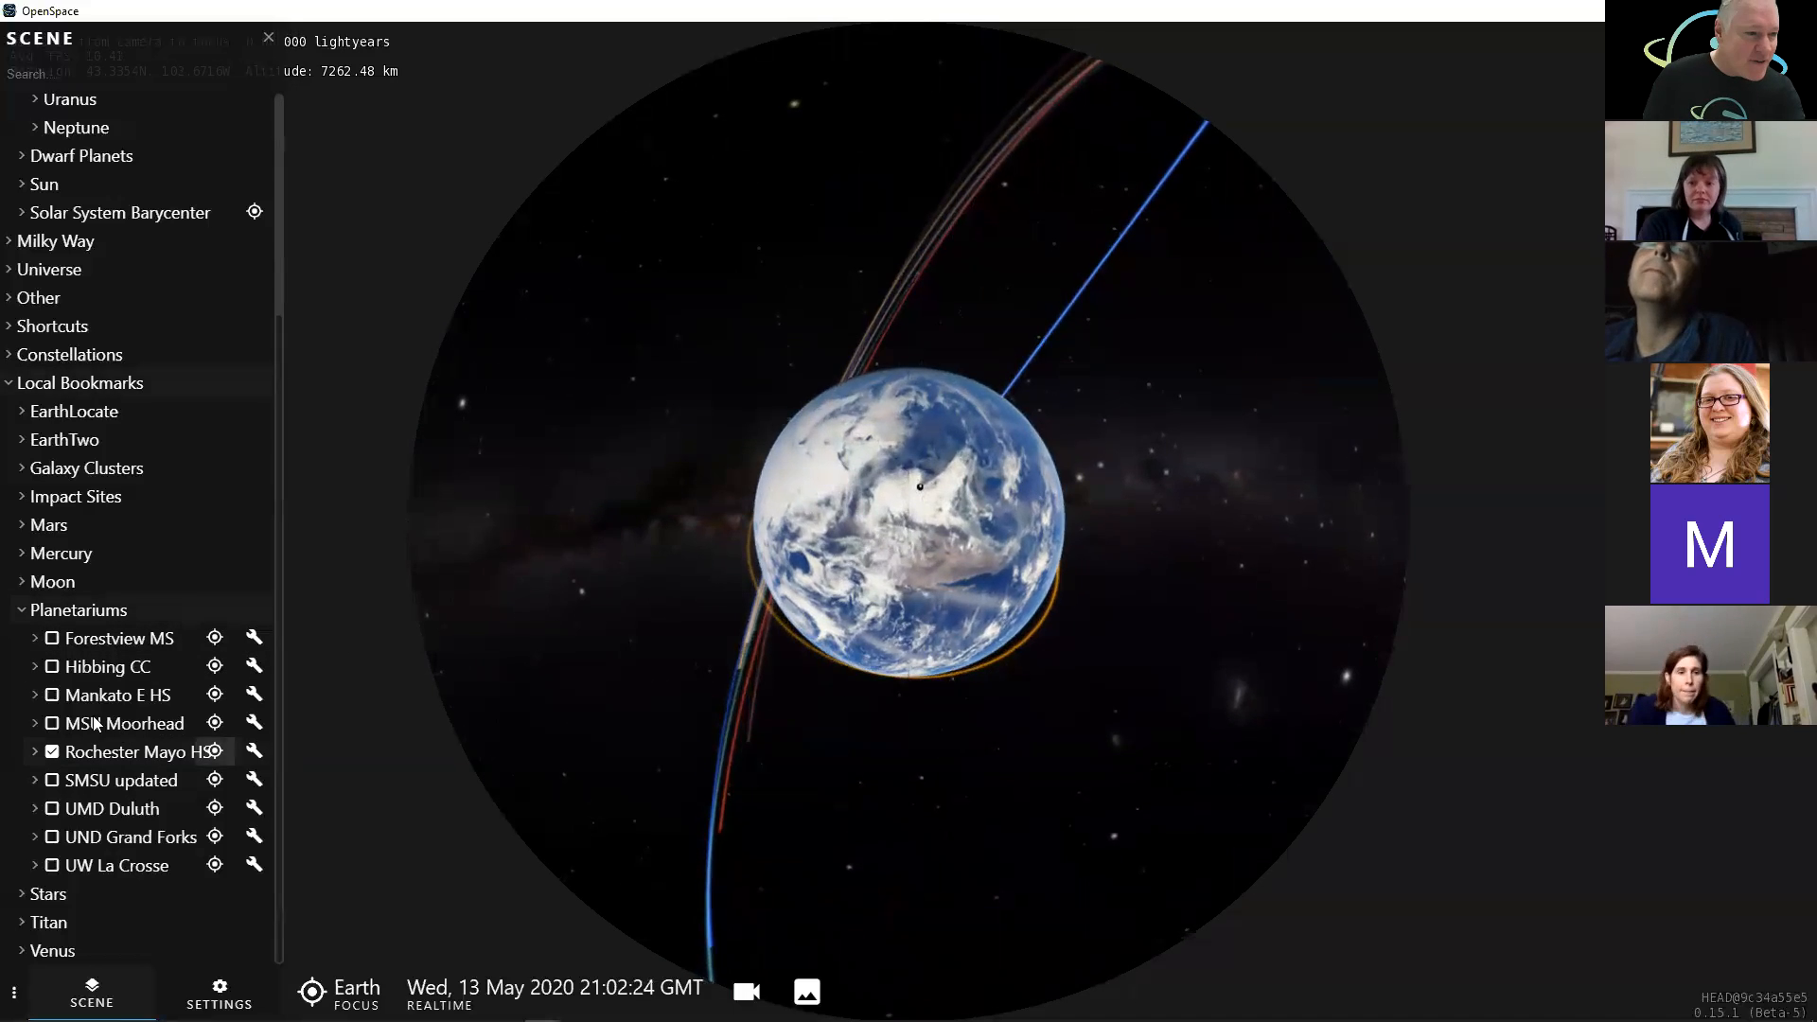
# - Set the focus to Rochester Mayo HS and fly down until the round school building fills the centre of the dome
pyautogui.click(215, 752)
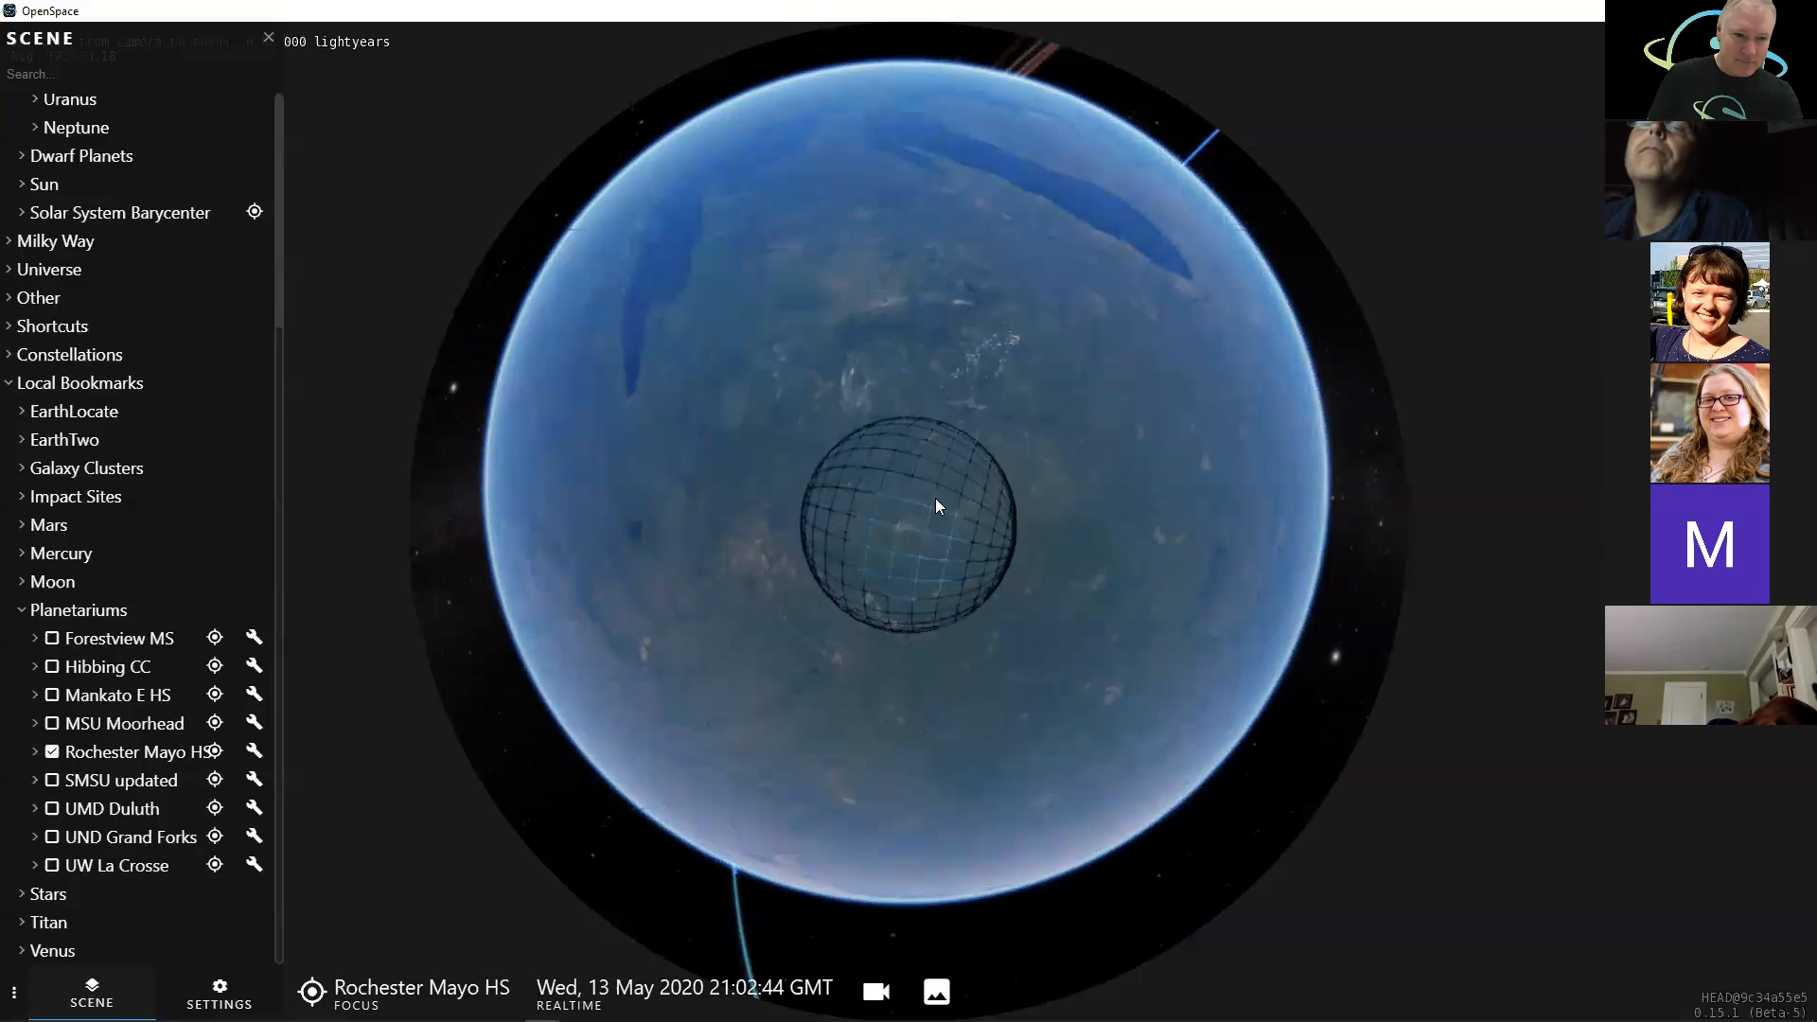
pyautogui.moveTo(906, 471); pyautogui.dragTo(906, 411, button='right')
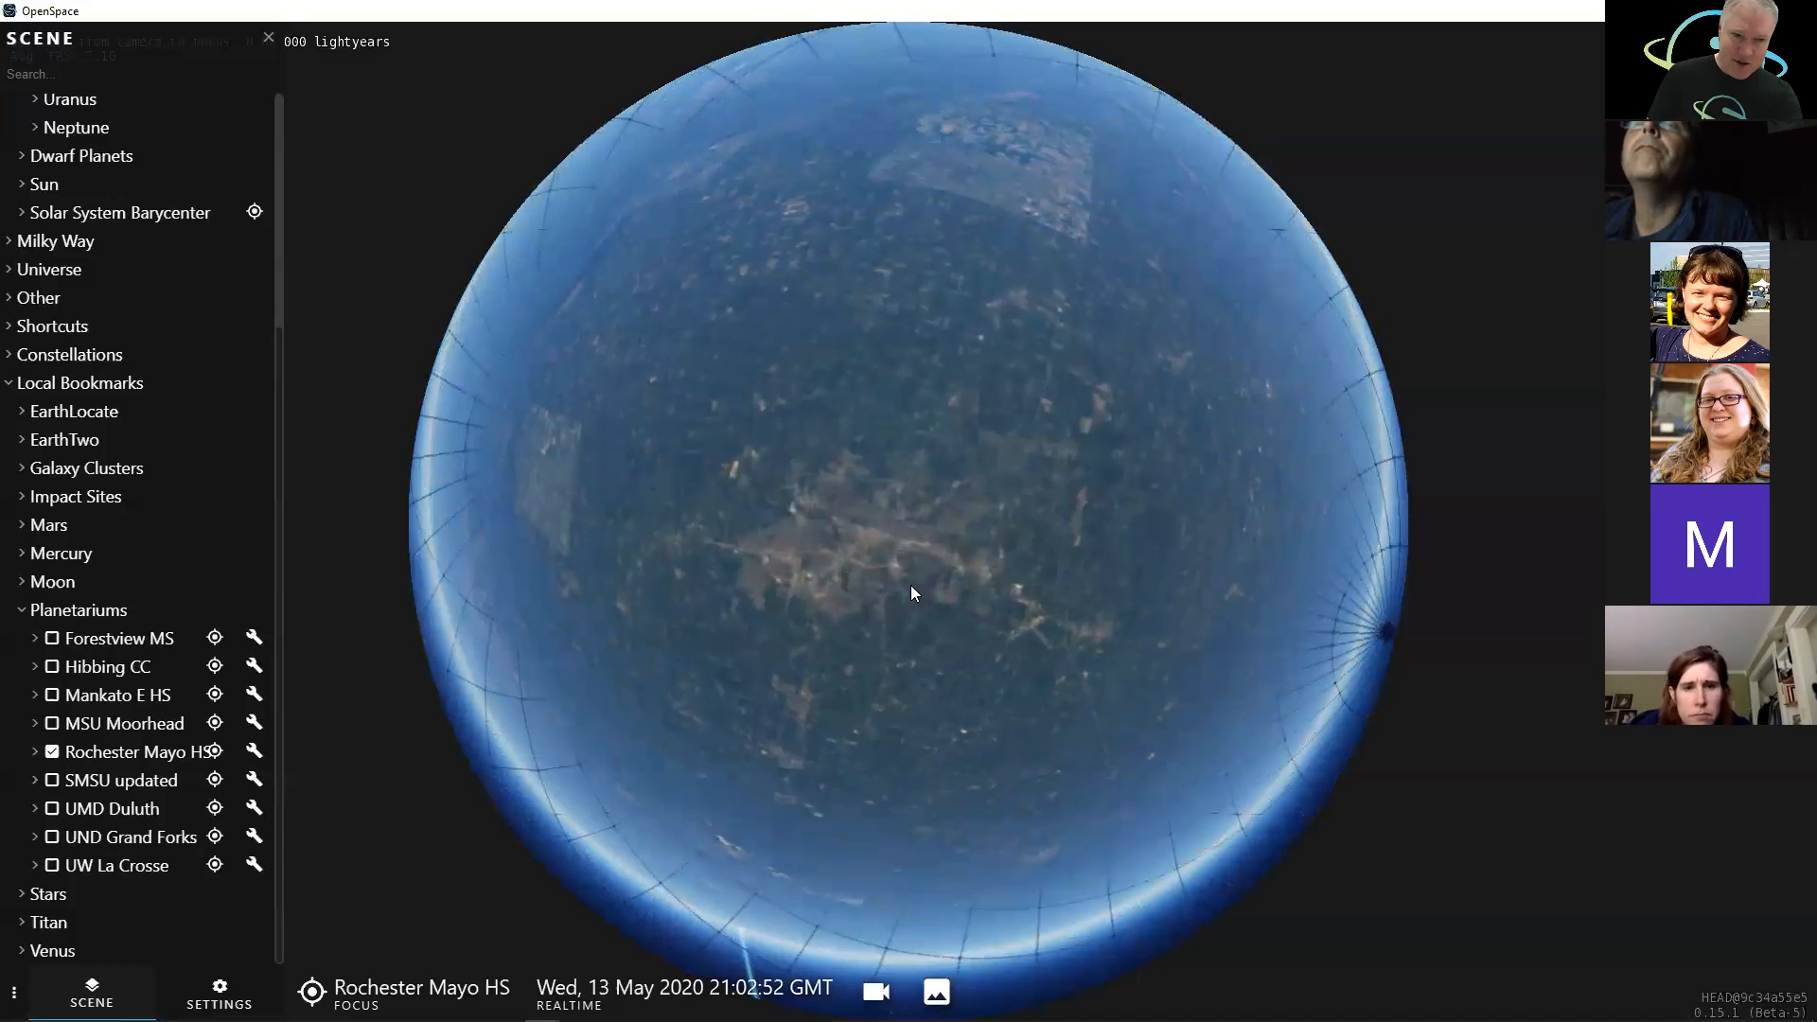
pyautogui.moveTo(931, 651); pyautogui.dragTo(889, 448, button='right')
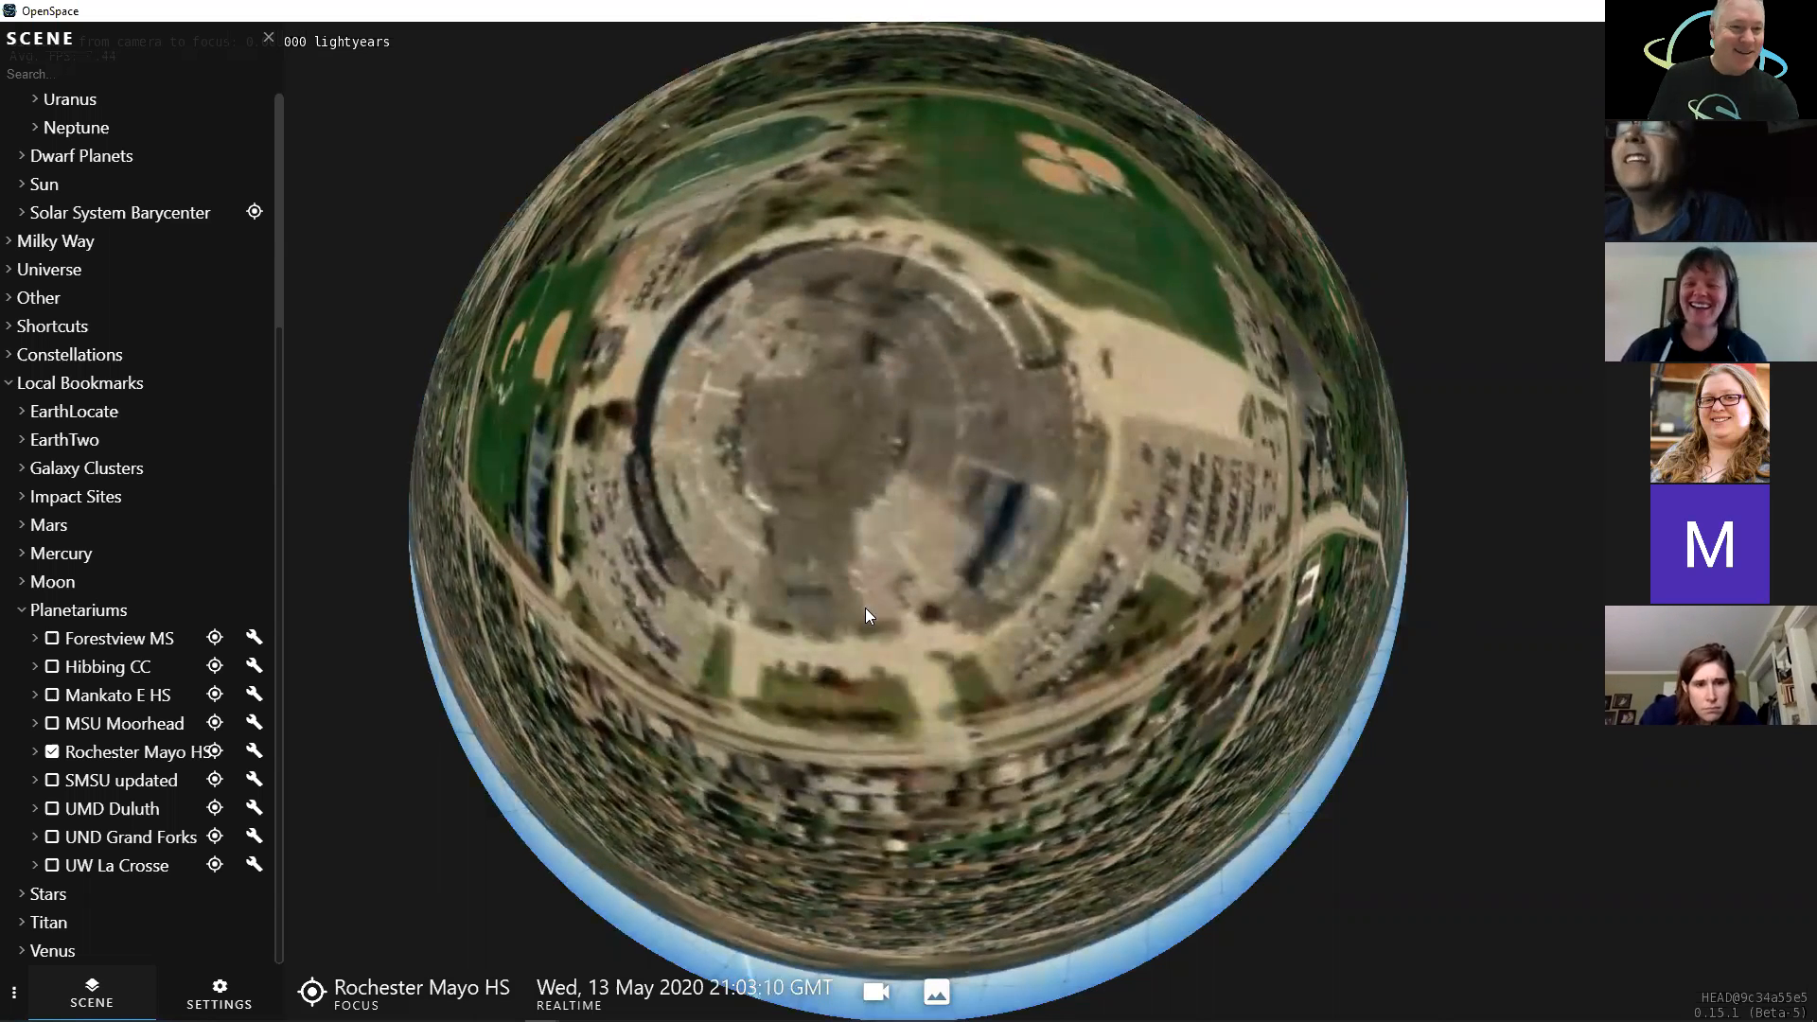
# - Pull back from Rochester Mayo HS to view the surrounding city, and return to the close view of the school
pyautogui.moveTo(925, 651); pyautogui.dragTo(925, 672, button='right')
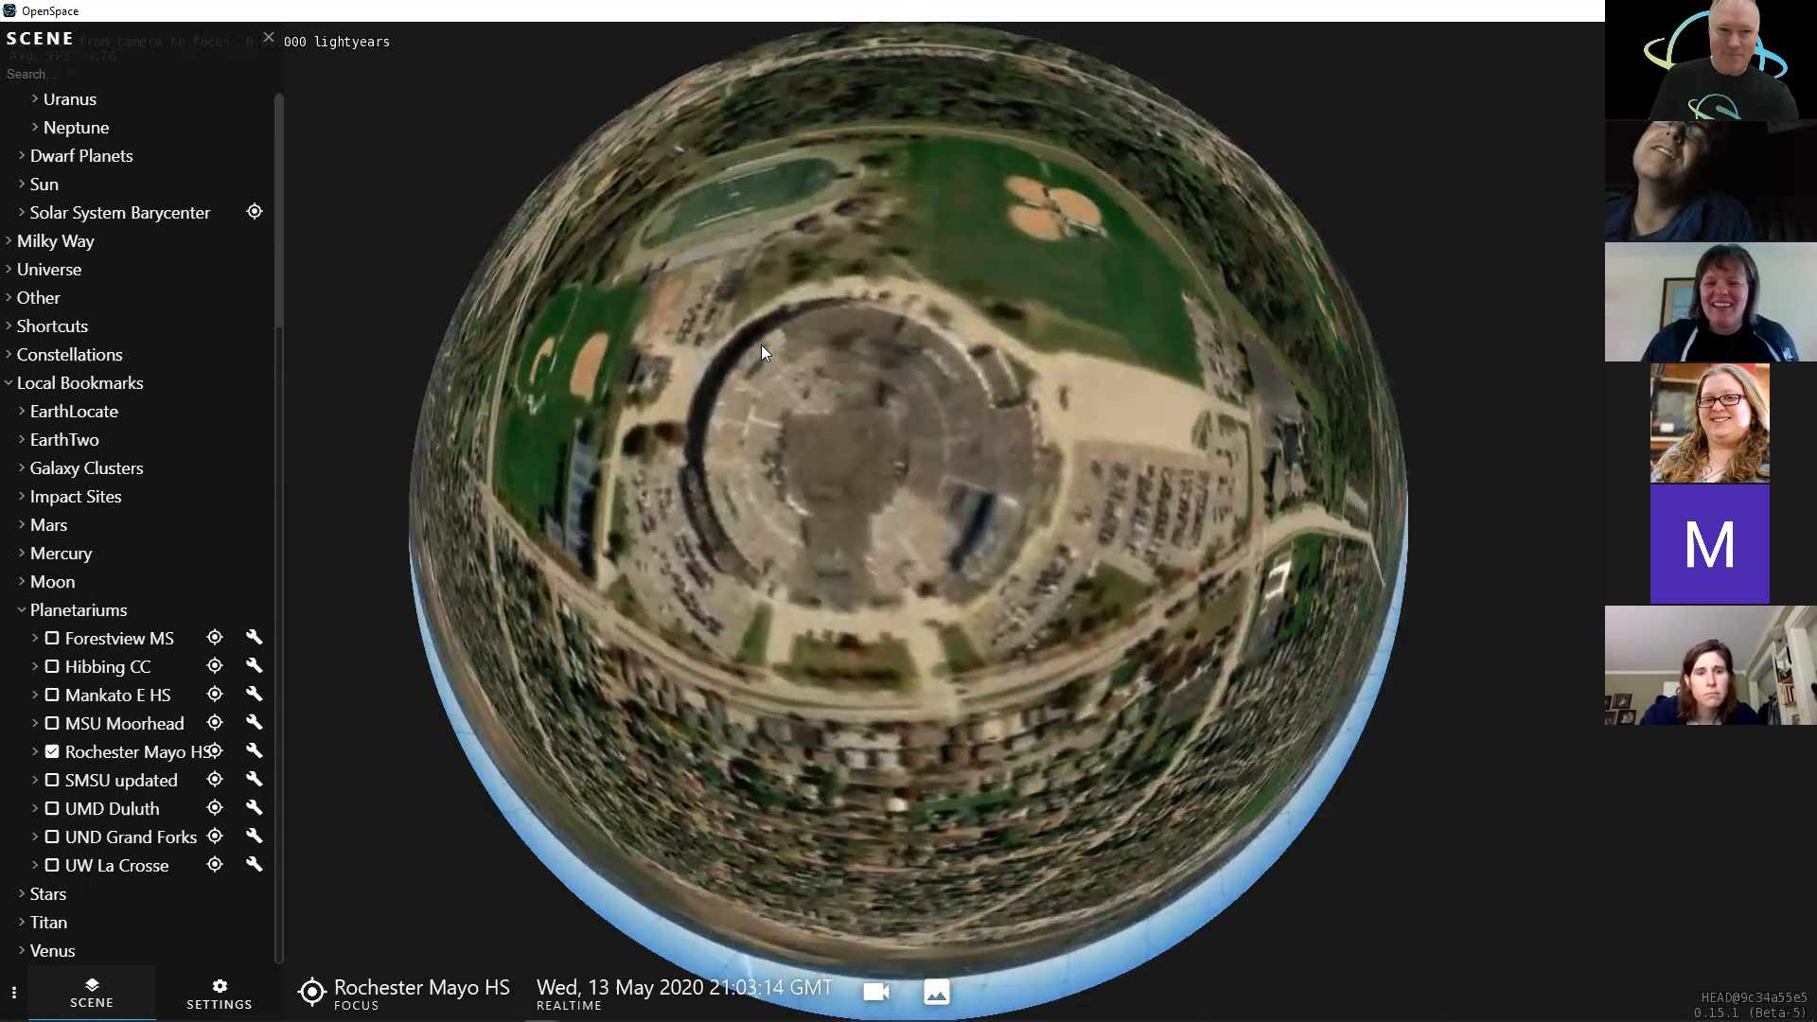
pyautogui.moveTo(916, 628); pyautogui.dragTo(912, 647, button='right')
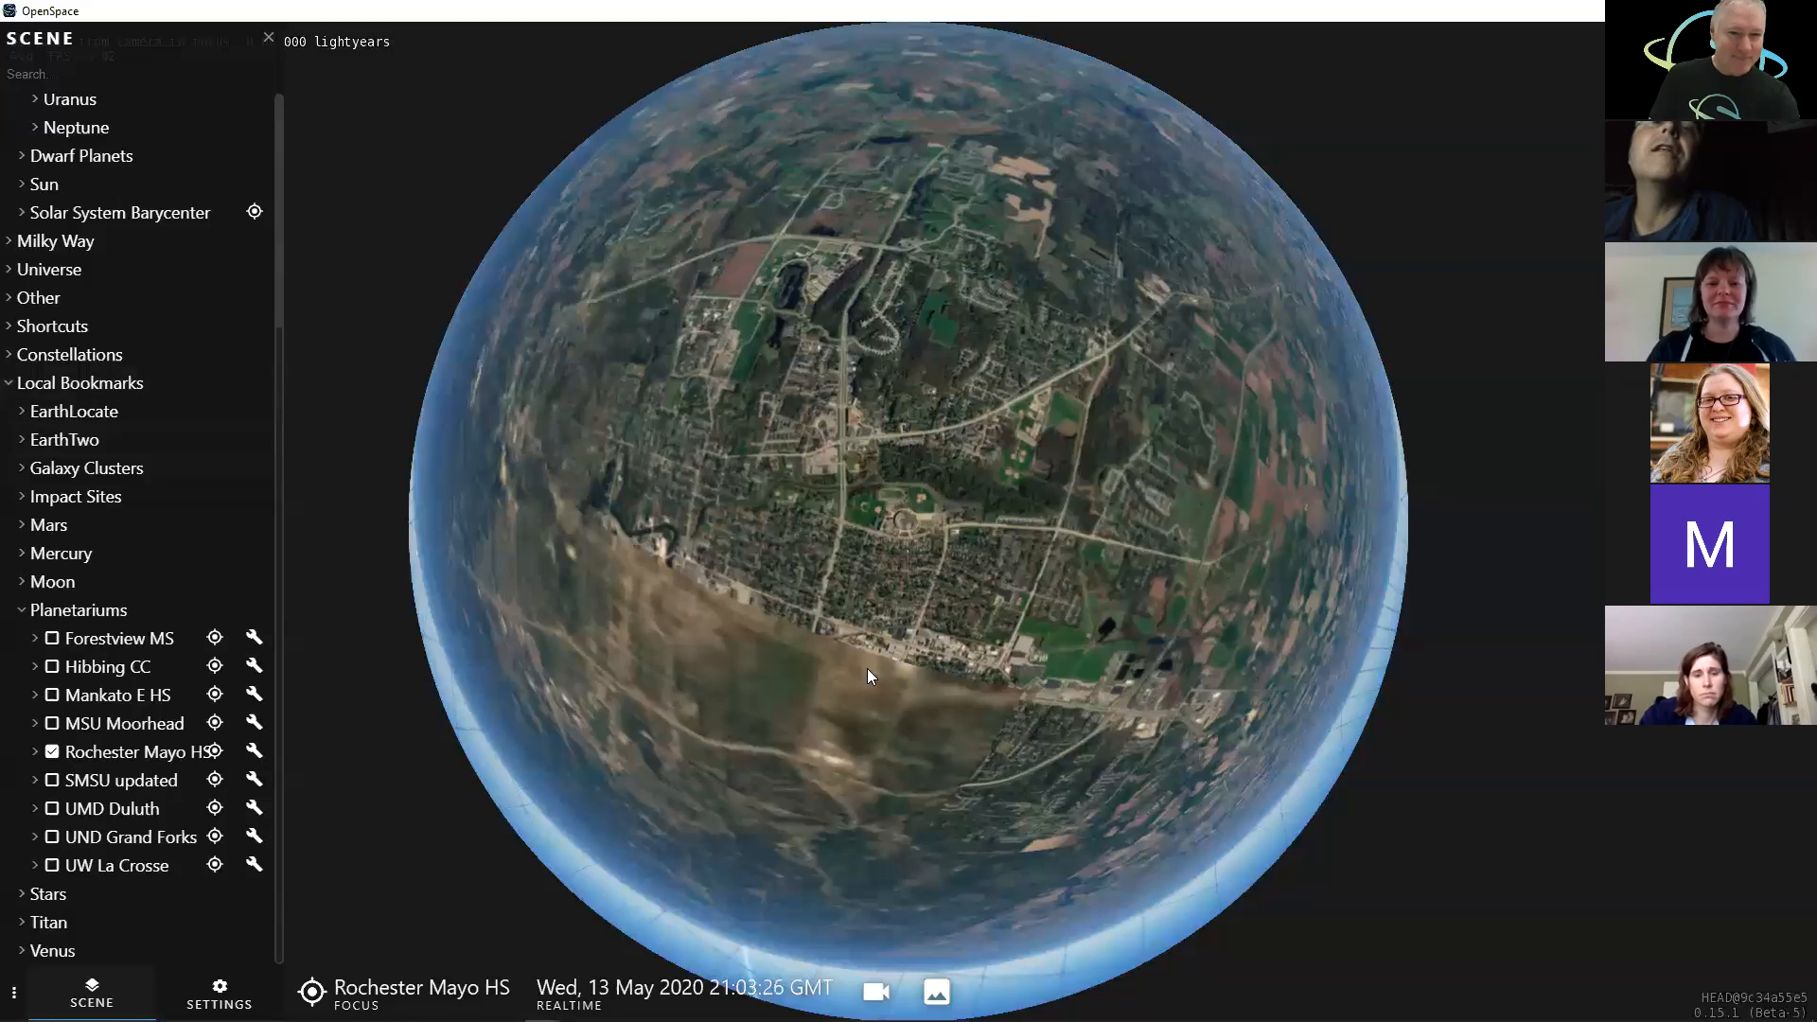
pyautogui.moveTo(899, 512); pyautogui.dragTo(929, 643, button='right')
pyautogui.moveTo(903, 552); pyautogui.dragTo(894, 627, button='right')
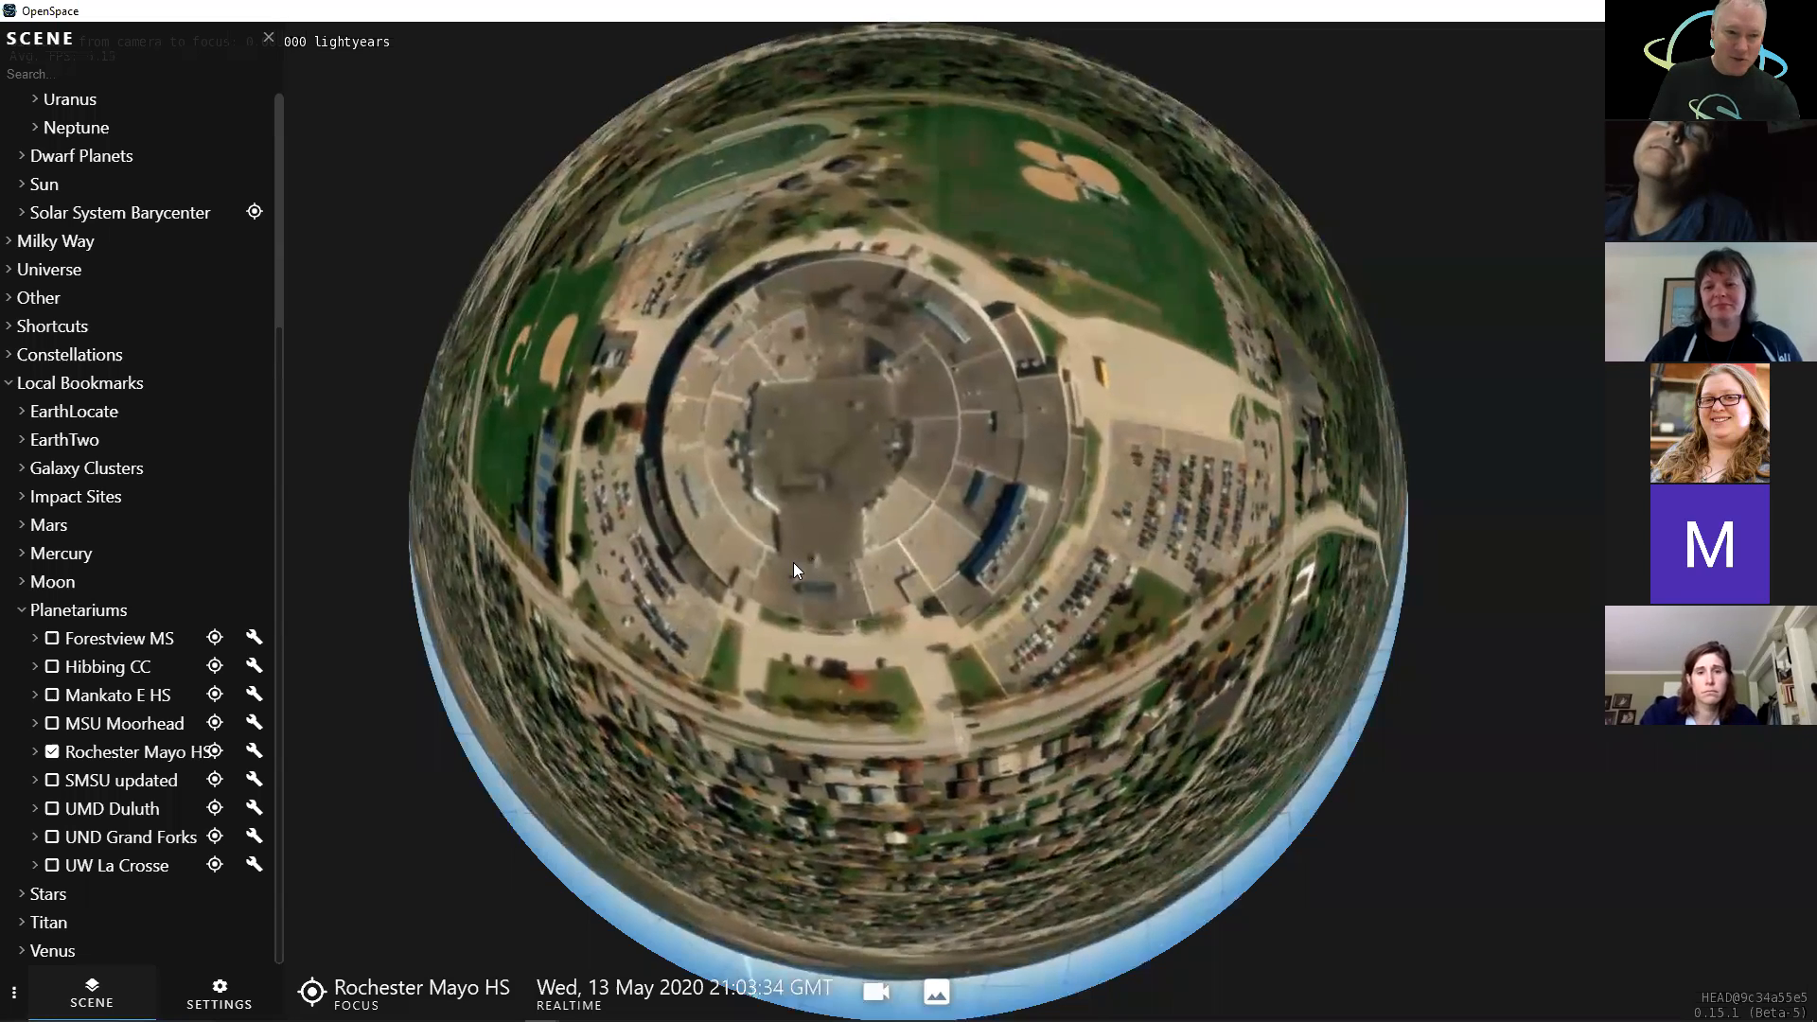
pyautogui.moveTo(899, 548); pyautogui.dragTo(948, 531)
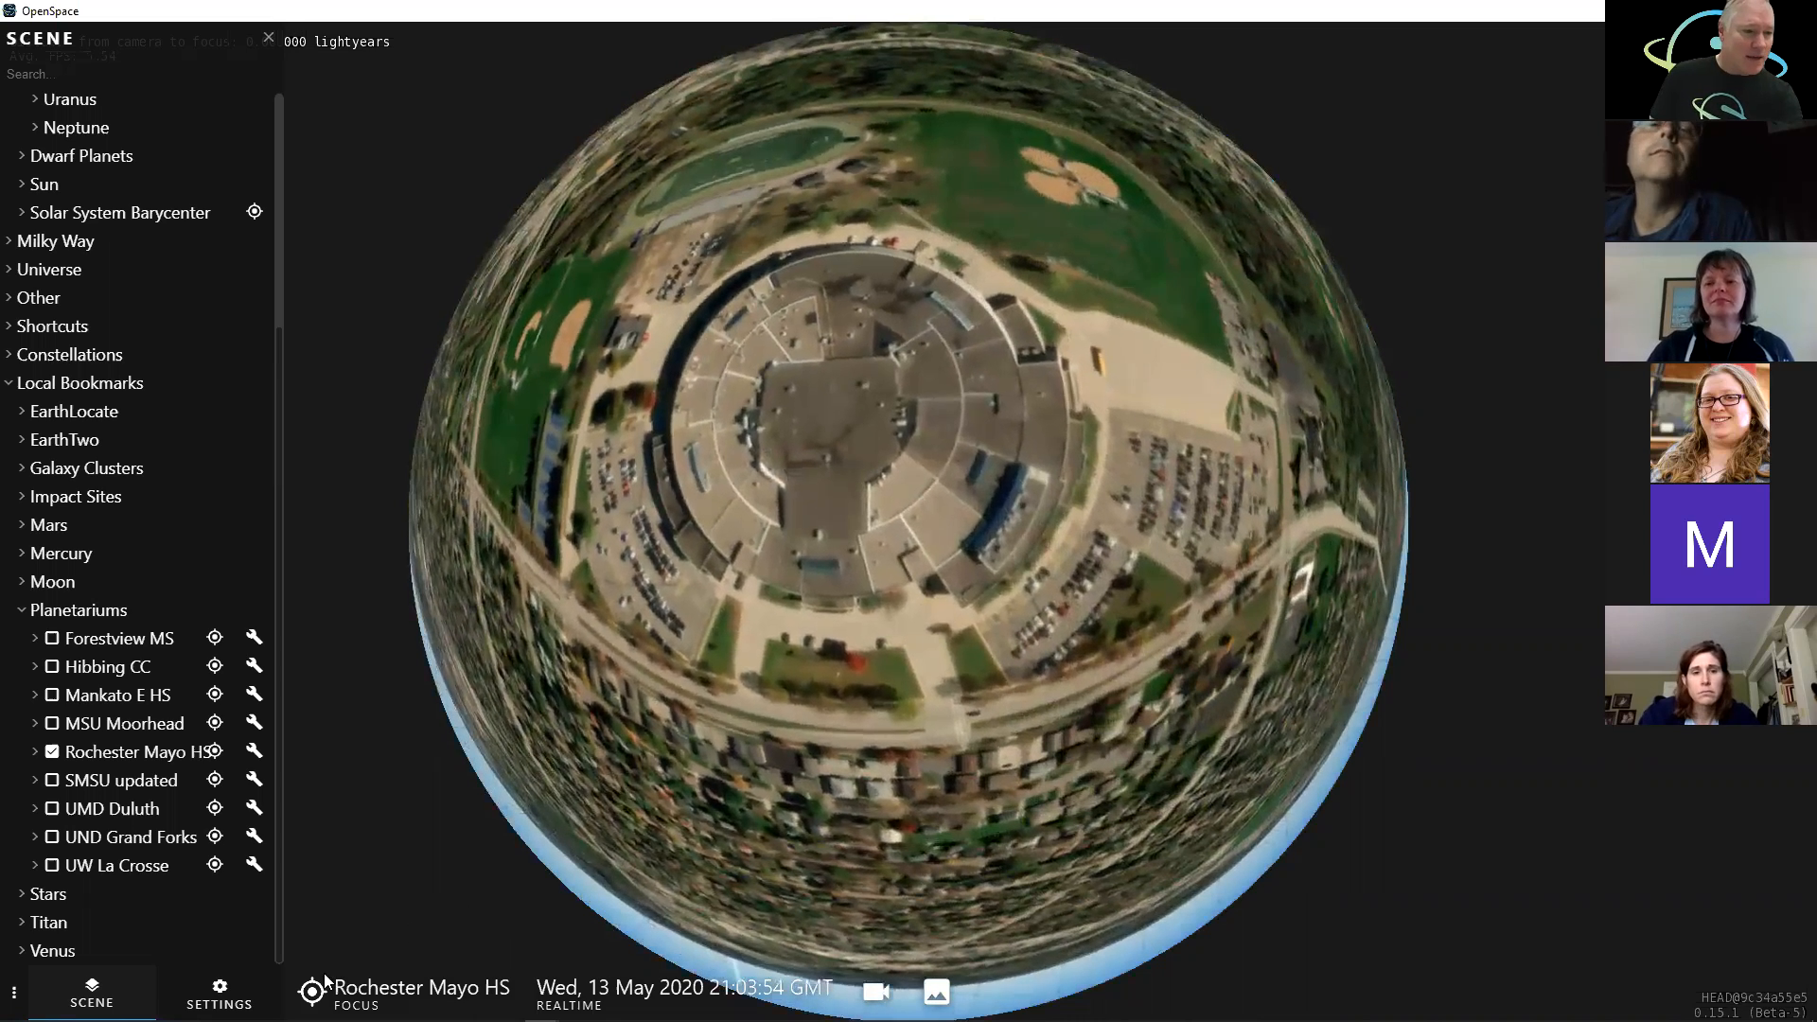
# - Set the focus back to Earth and pull away from the school to an altitude of about 31 km
pyautogui.click(407, 991)
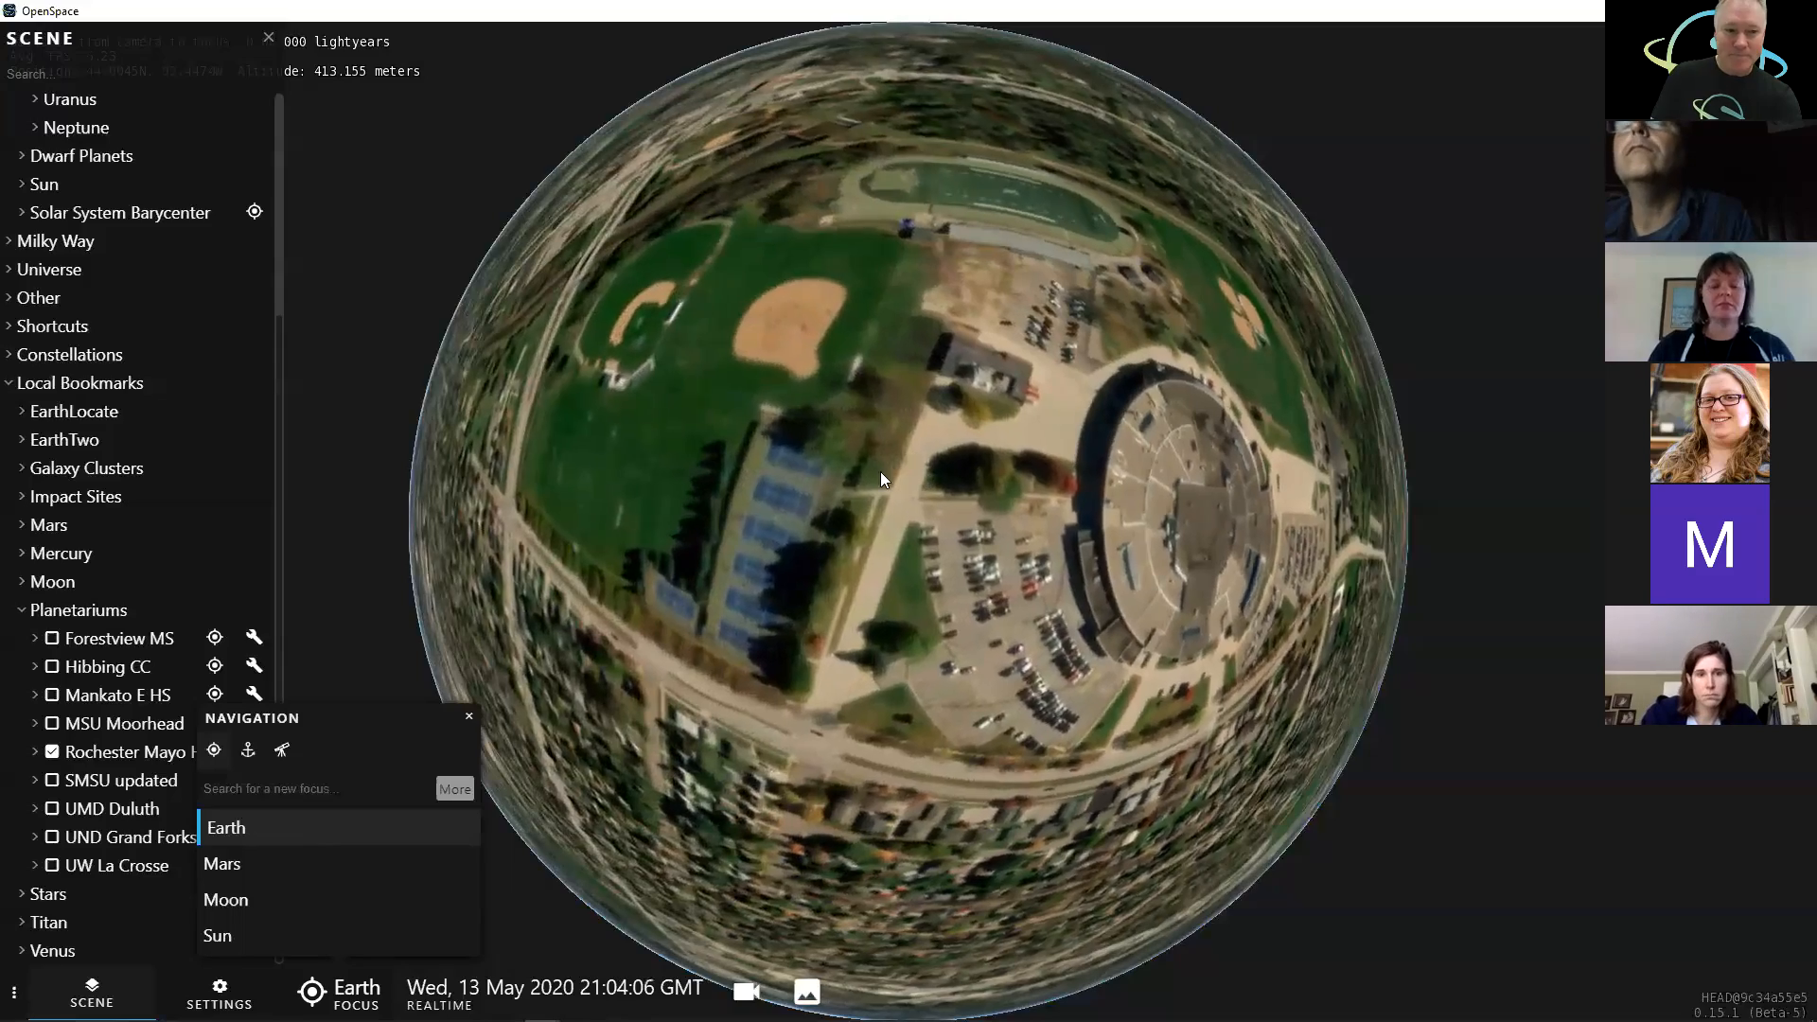
pyautogui.scroll(-5, 947, 677)
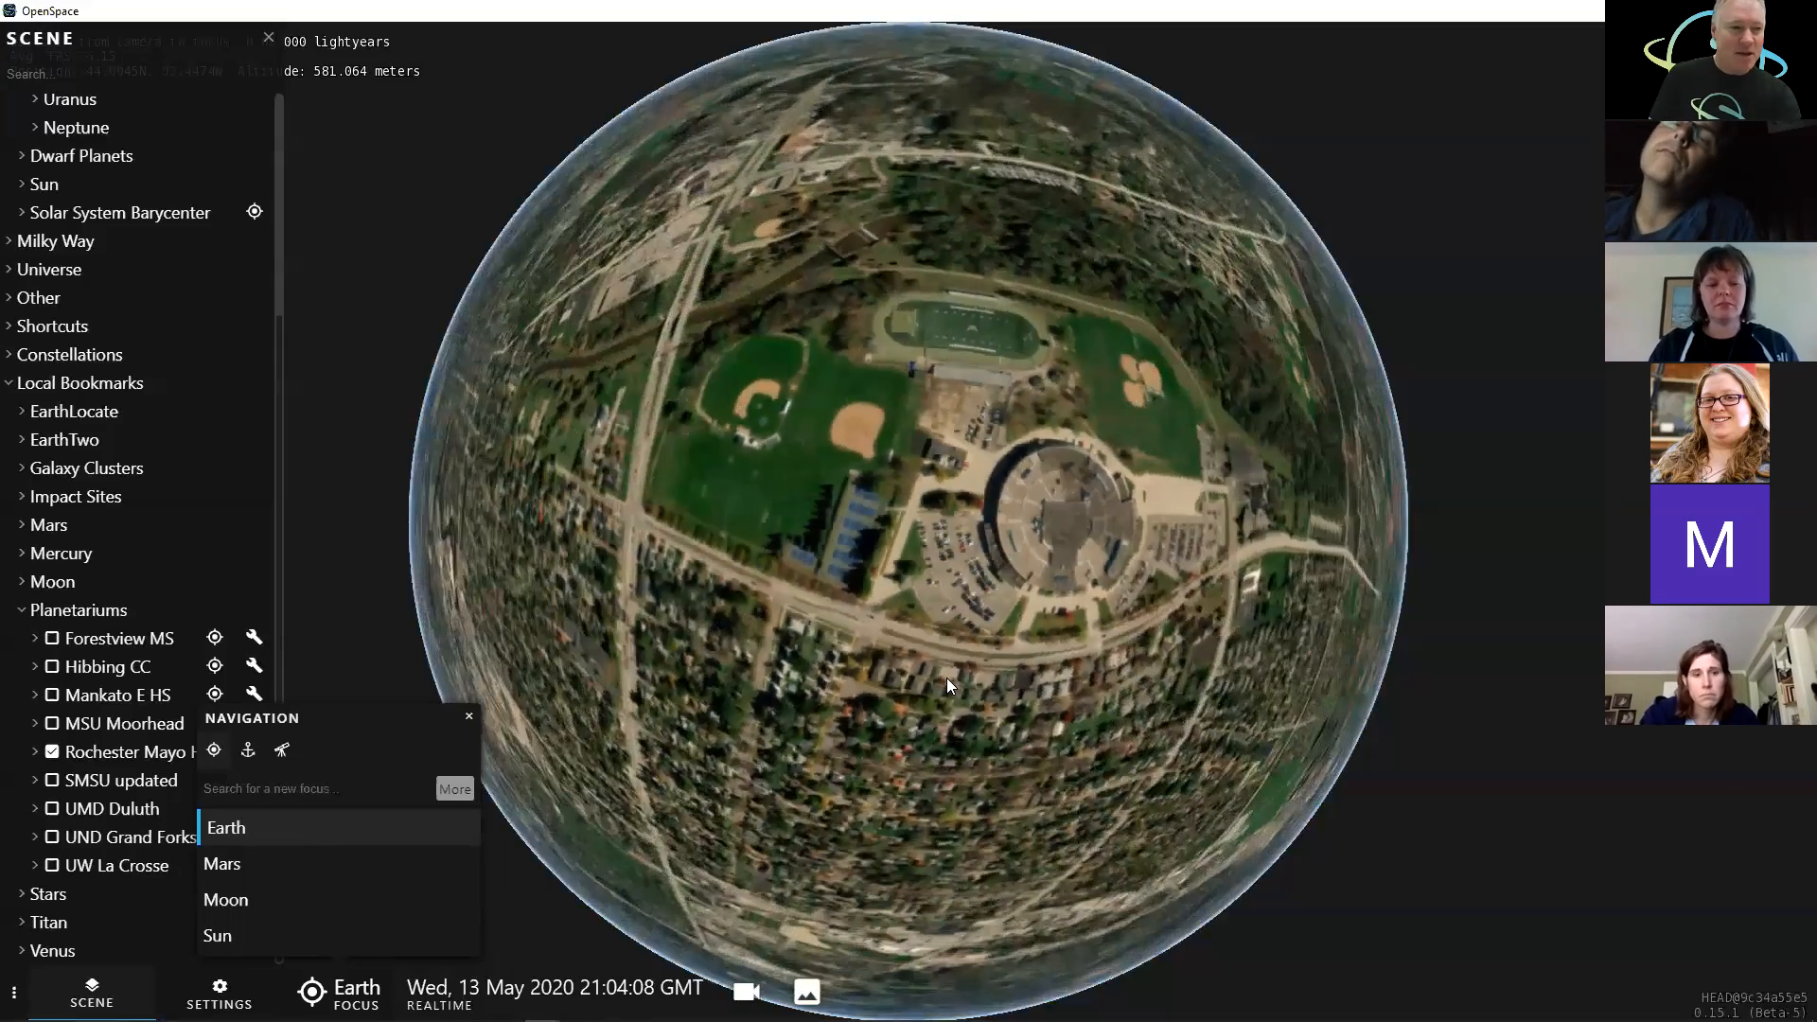
pyautogui.scroll(-5, 946, 678)
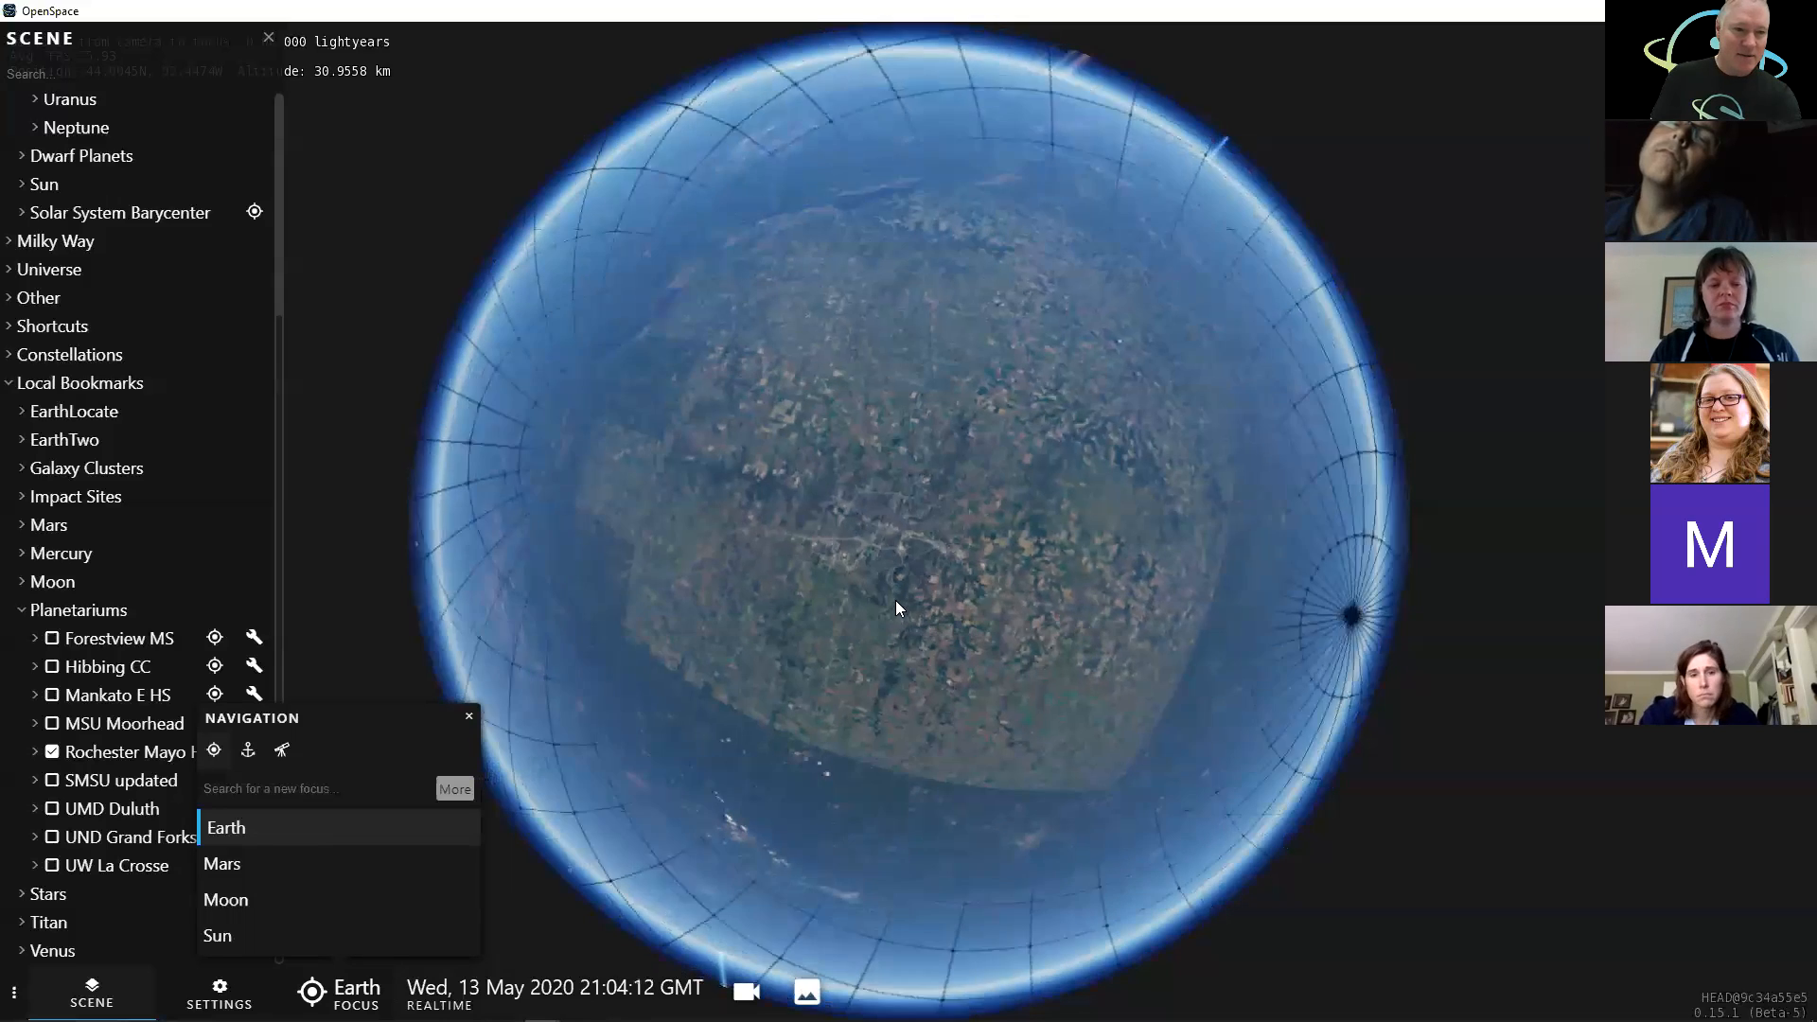
# - Turn off the Rochester Mayo HS marker and pull back to an altitude of about 1,780 km above Earth
pyautogui.click(52, 751)
pyautogui.scroll(-3, 918, 642)
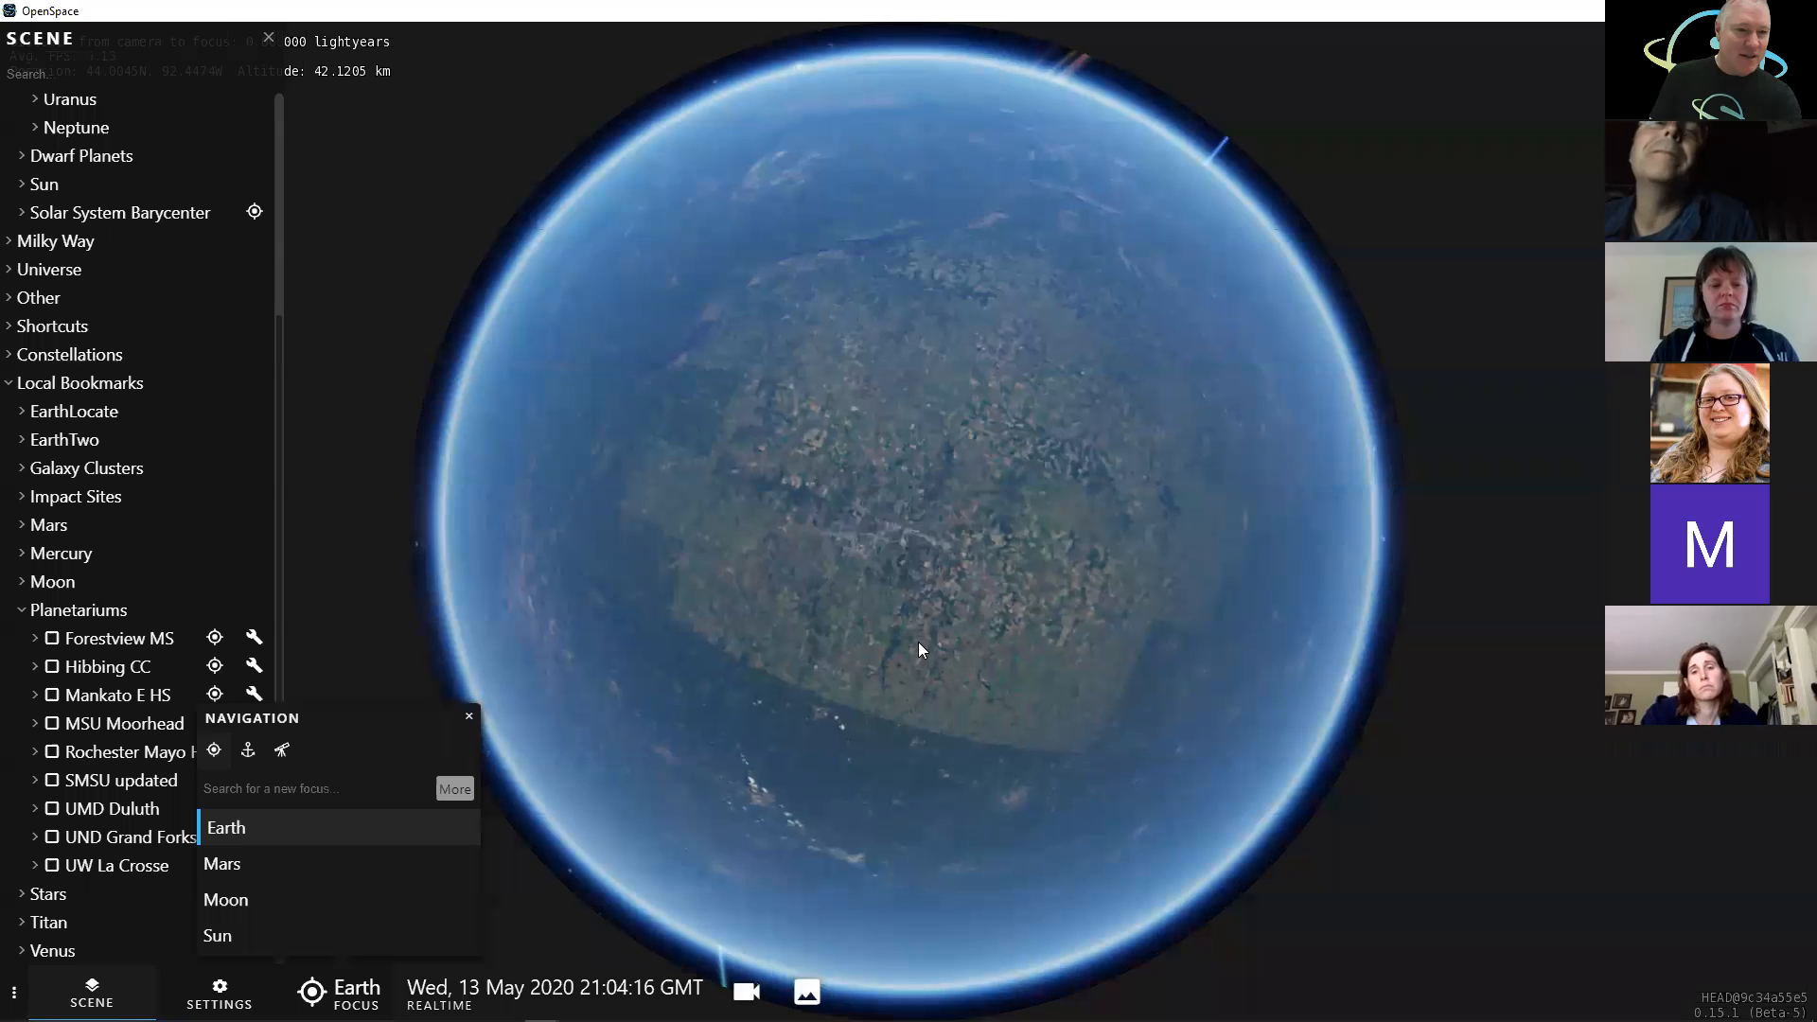
pyautogui.scroll(-3, 939, 625)
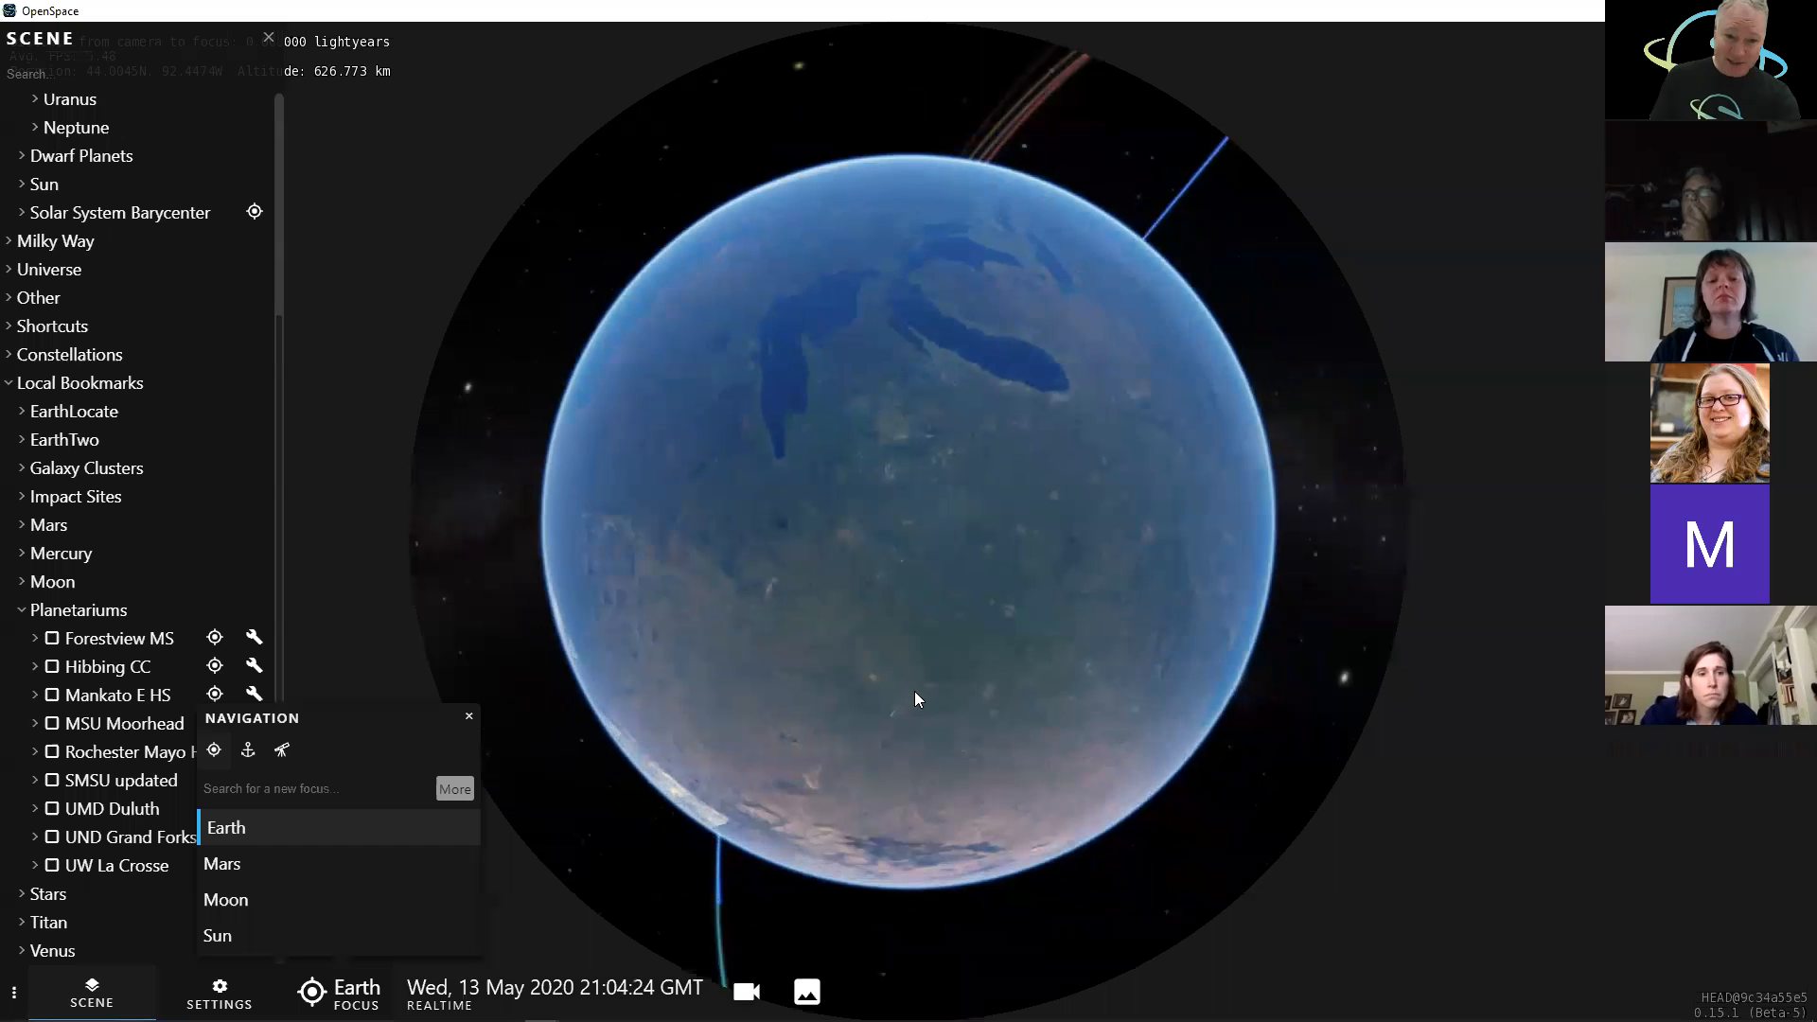
pyautogui.moveTo(914, 690); pyautogui.dragTo(929, 562, button='right')
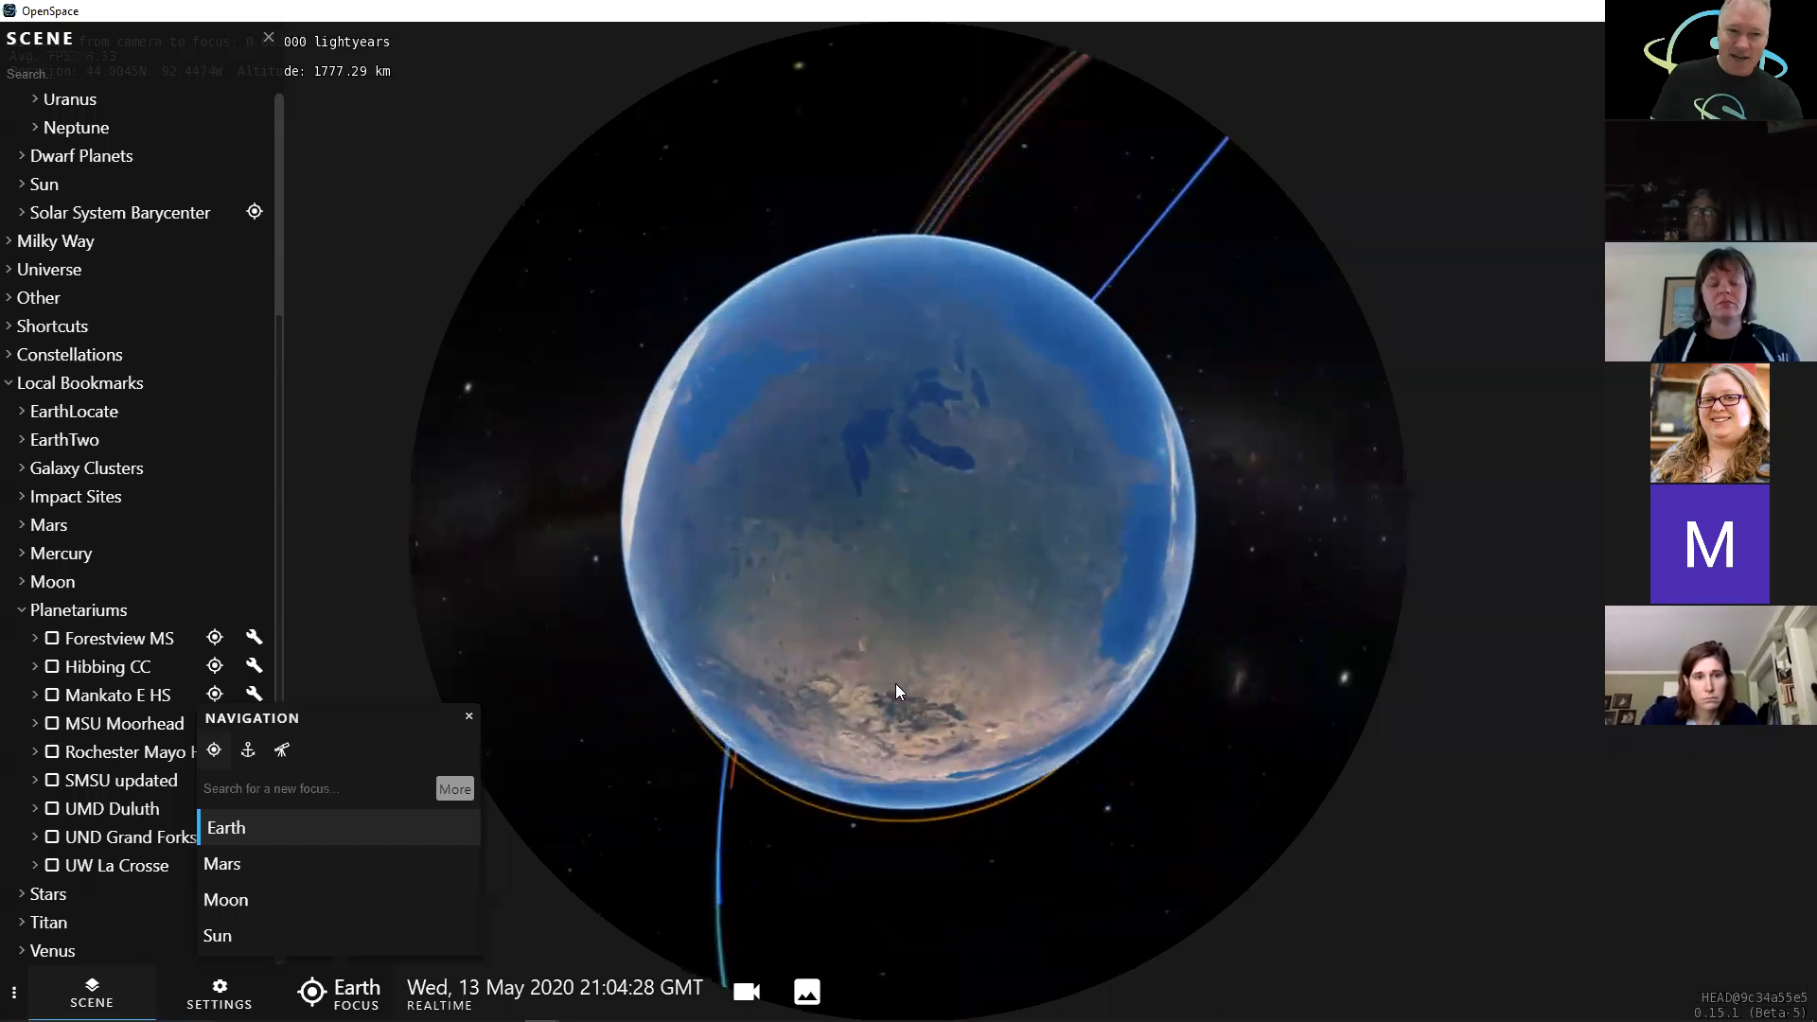
# - Put away the focus picker and the Planetariums bookmark group, pulling back to about 7,000 km above Earth
pyautogui.click(468, 716)
pyautogui.moveTo(978, 670); pyautogui.dragTo(977, 680, button='right')
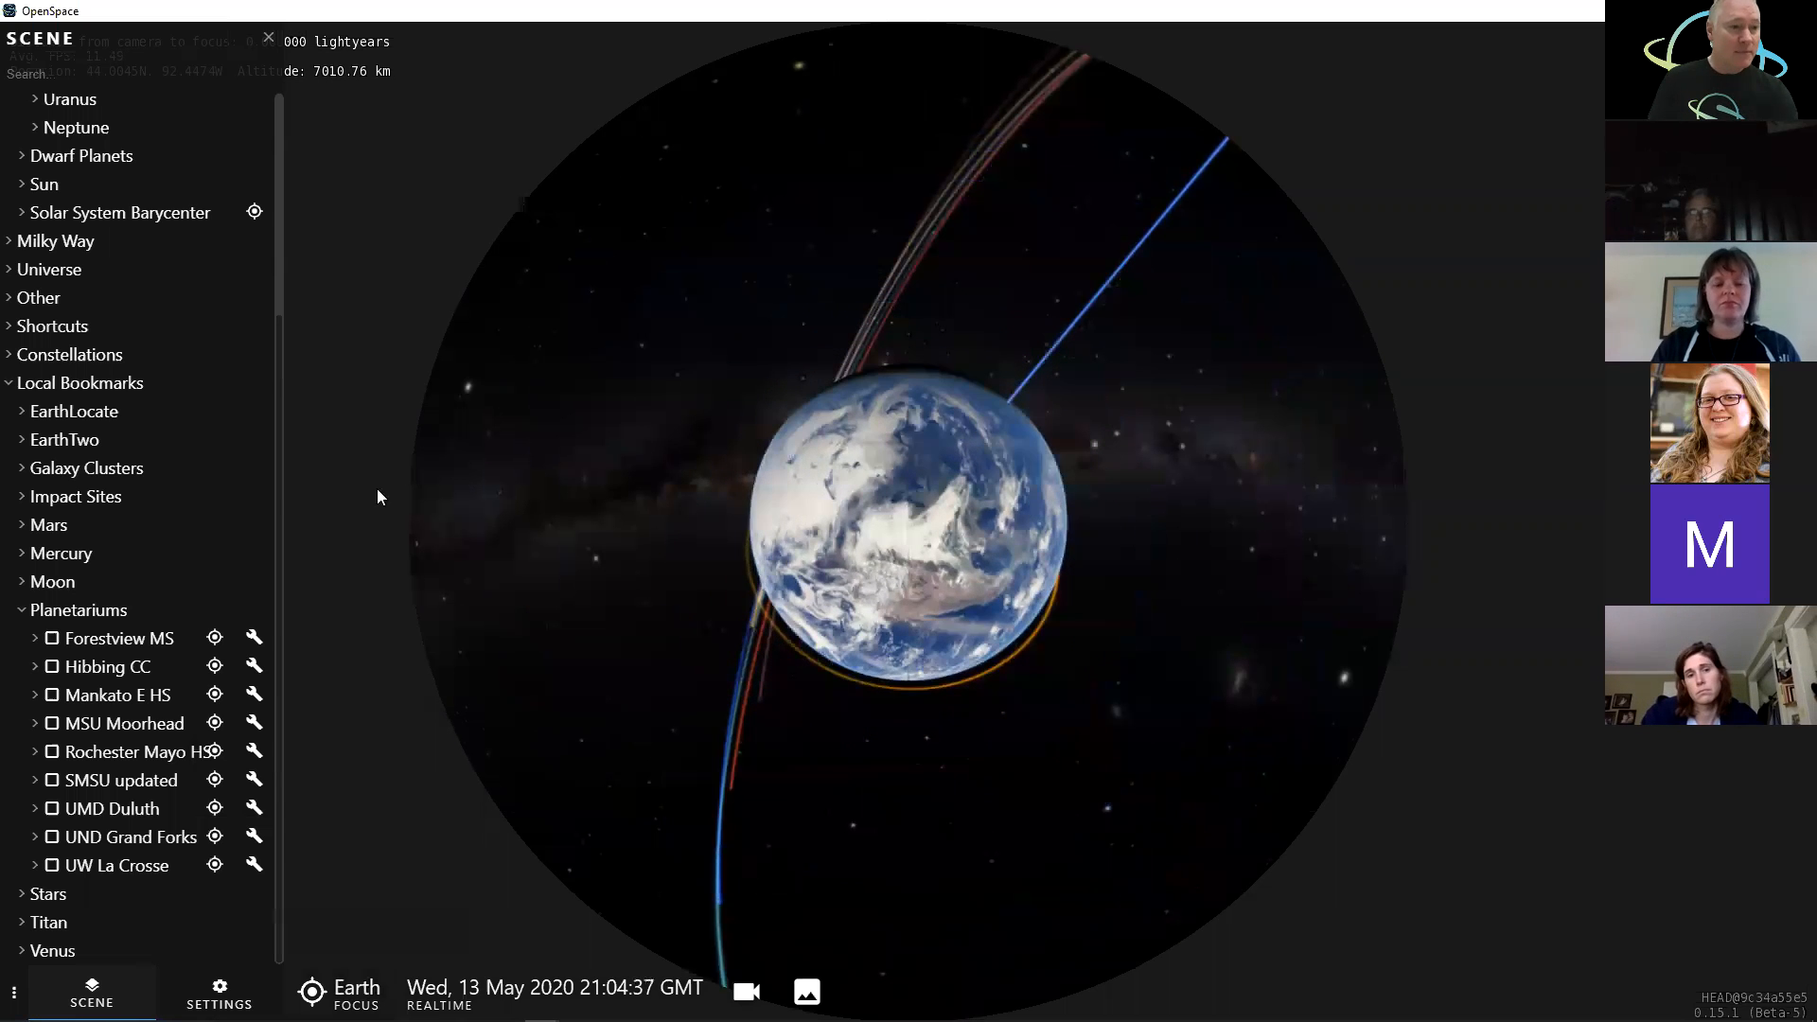
pyautogui.click(23, 613)
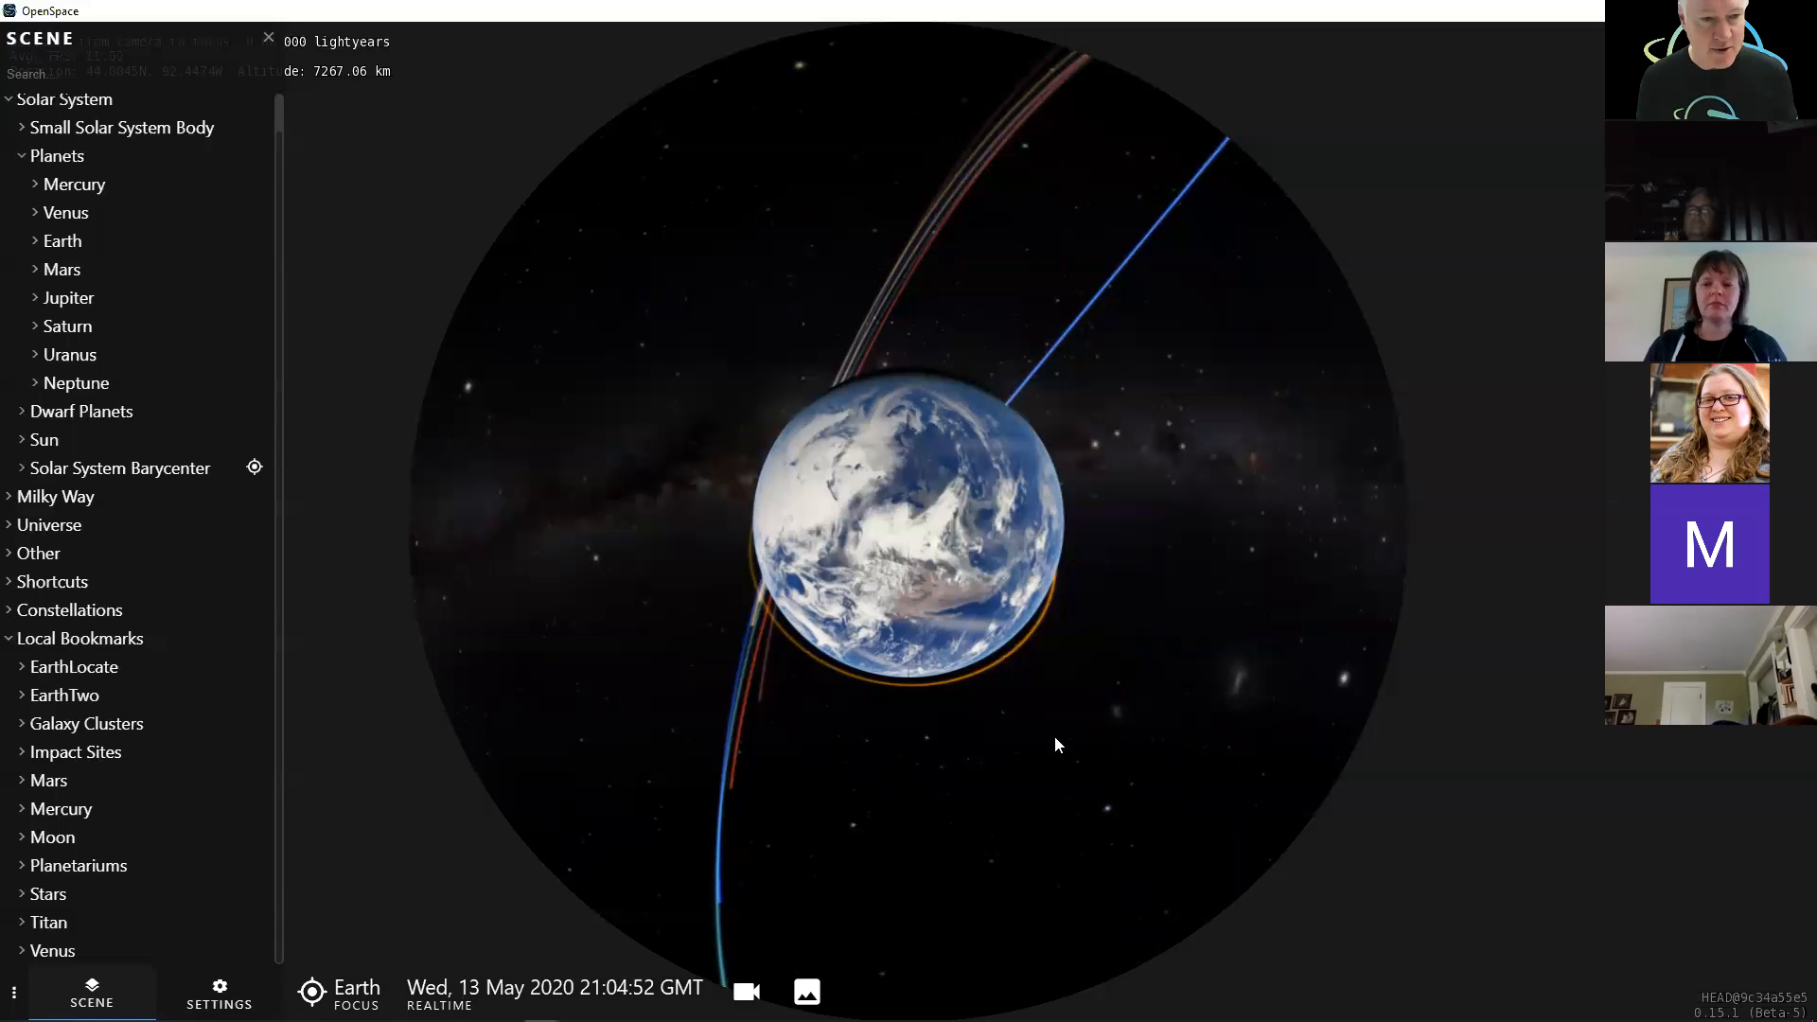
# - Pull back to about 17,800 km above Earth and fade the dome view to black
pyautogui.moveTo(1020, 646); pyautogui.dragTo(1008, 691, button='right')
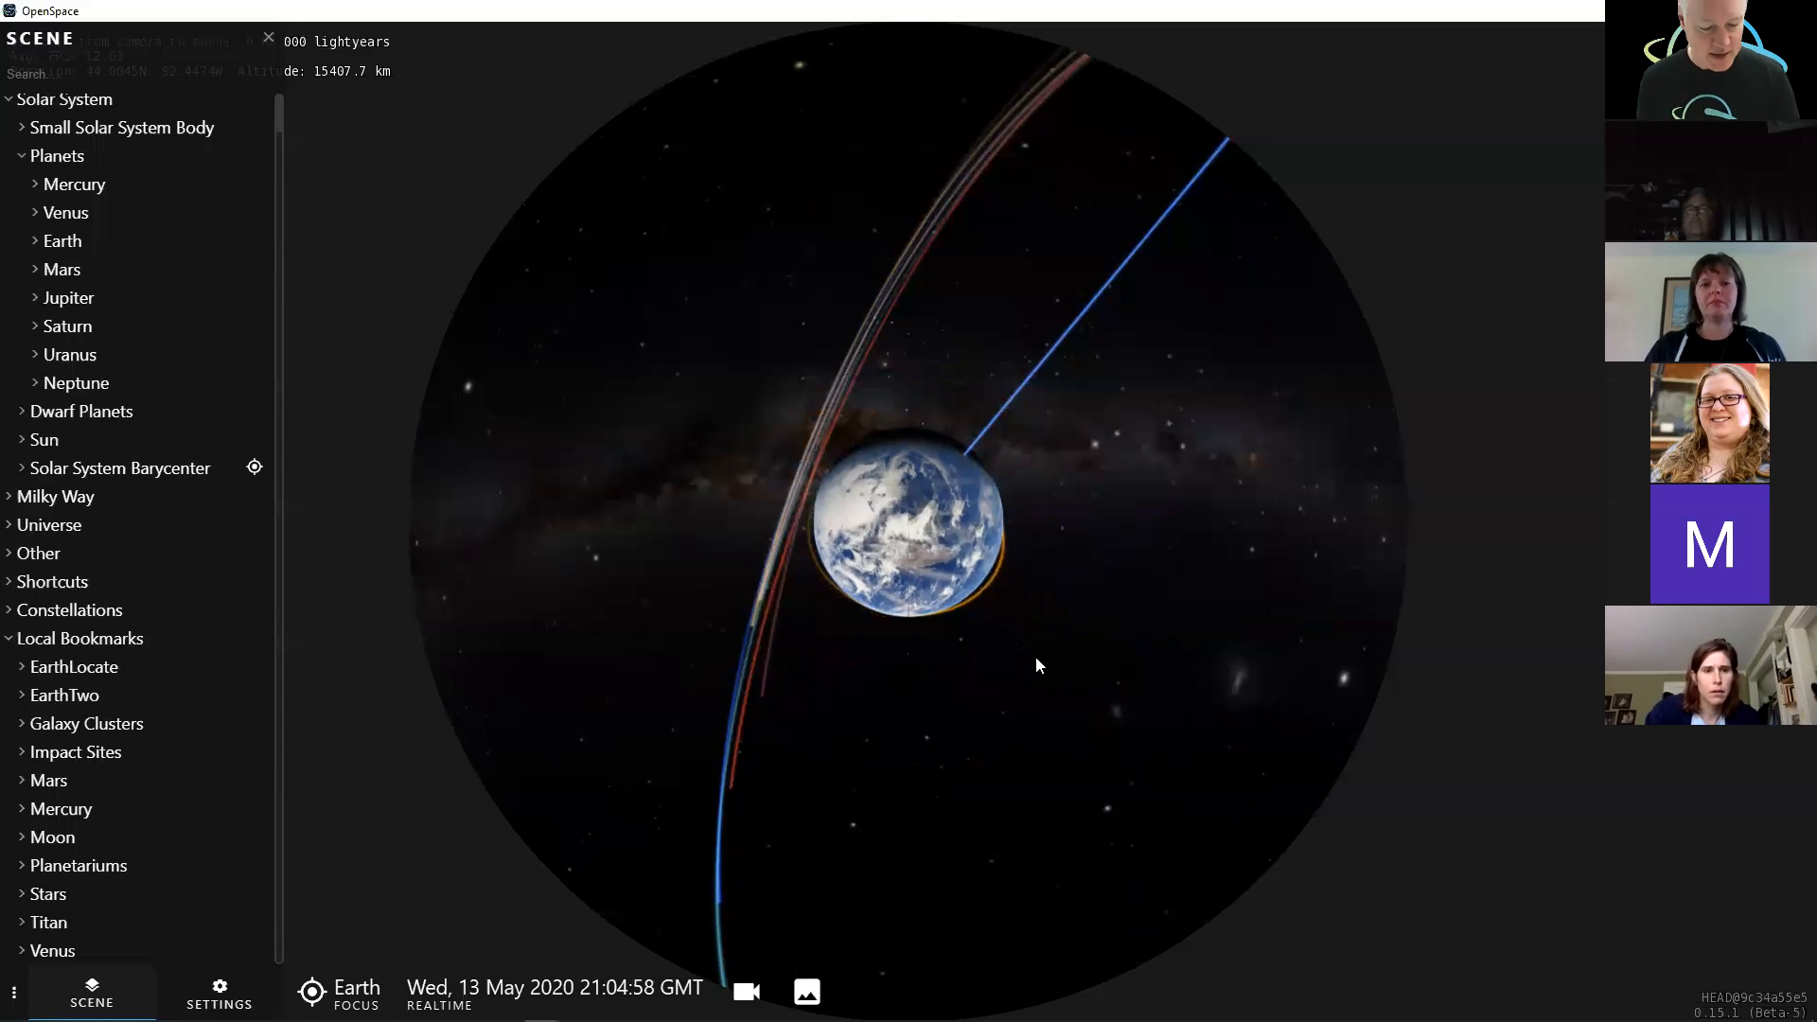
pyautogui.moveTo(1069, 678); pyautogui.dragTo(1063, 696, button='right')
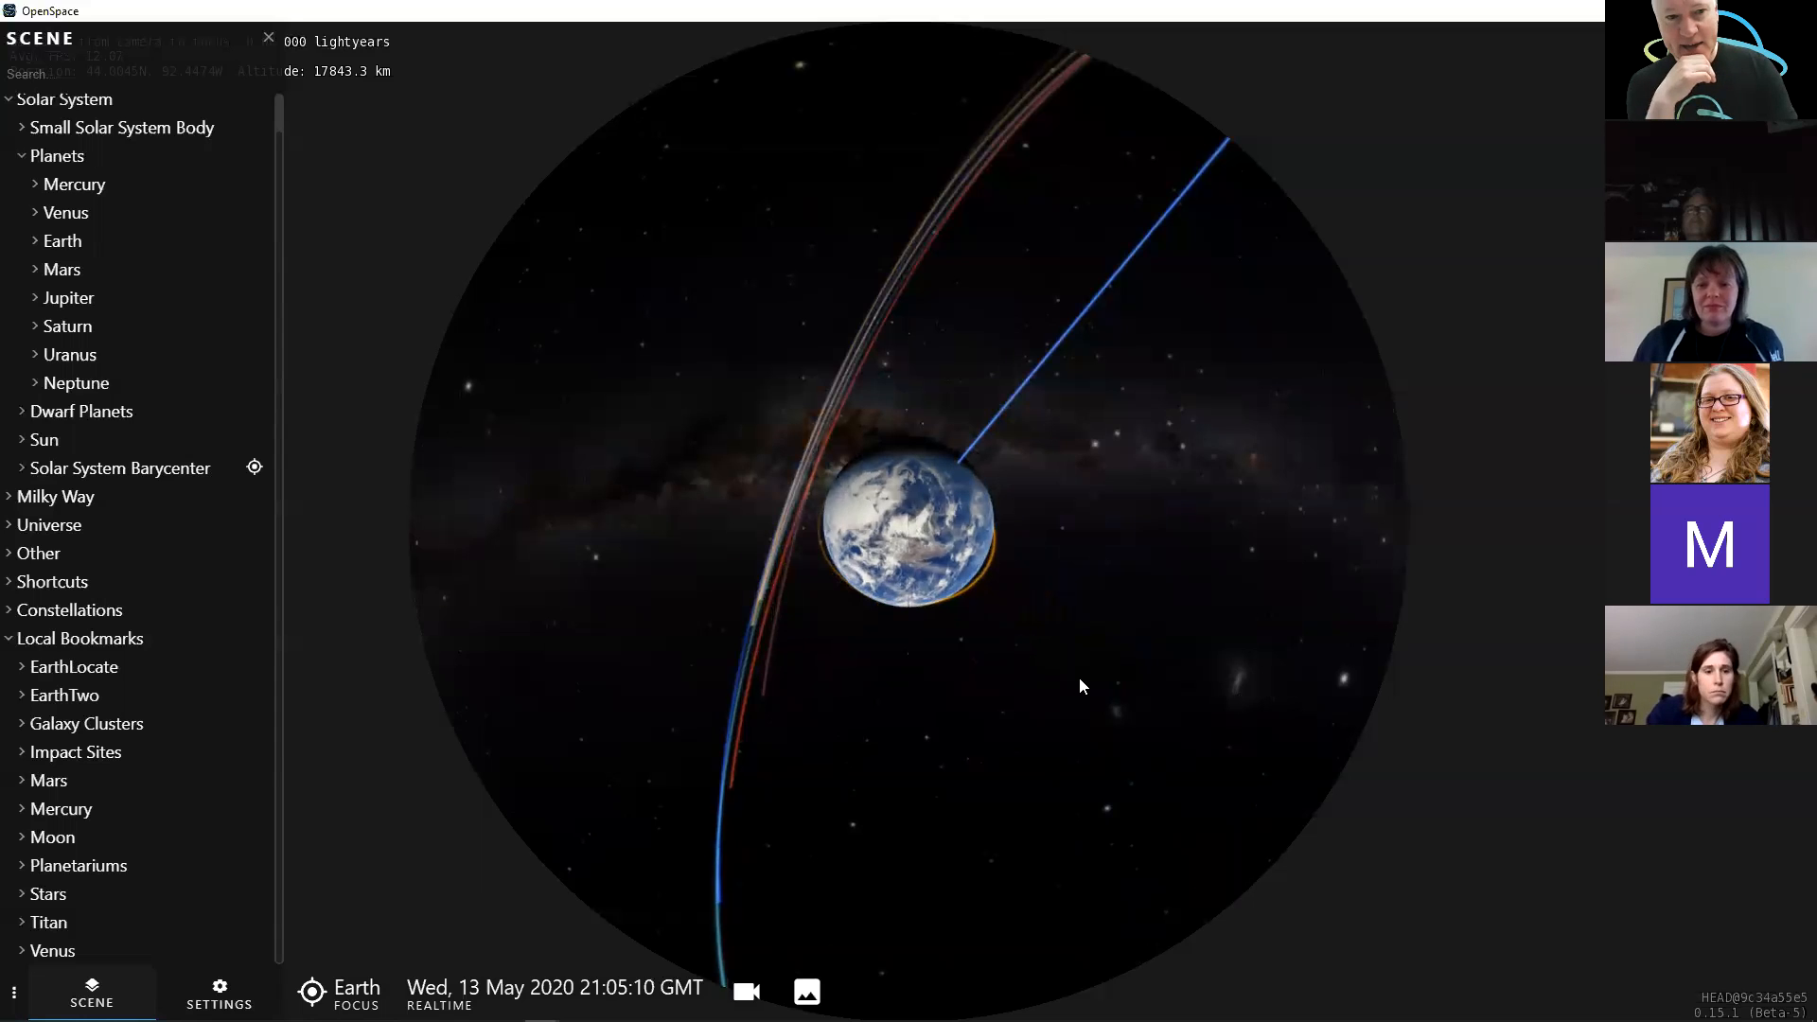
pyautogui.press('b')
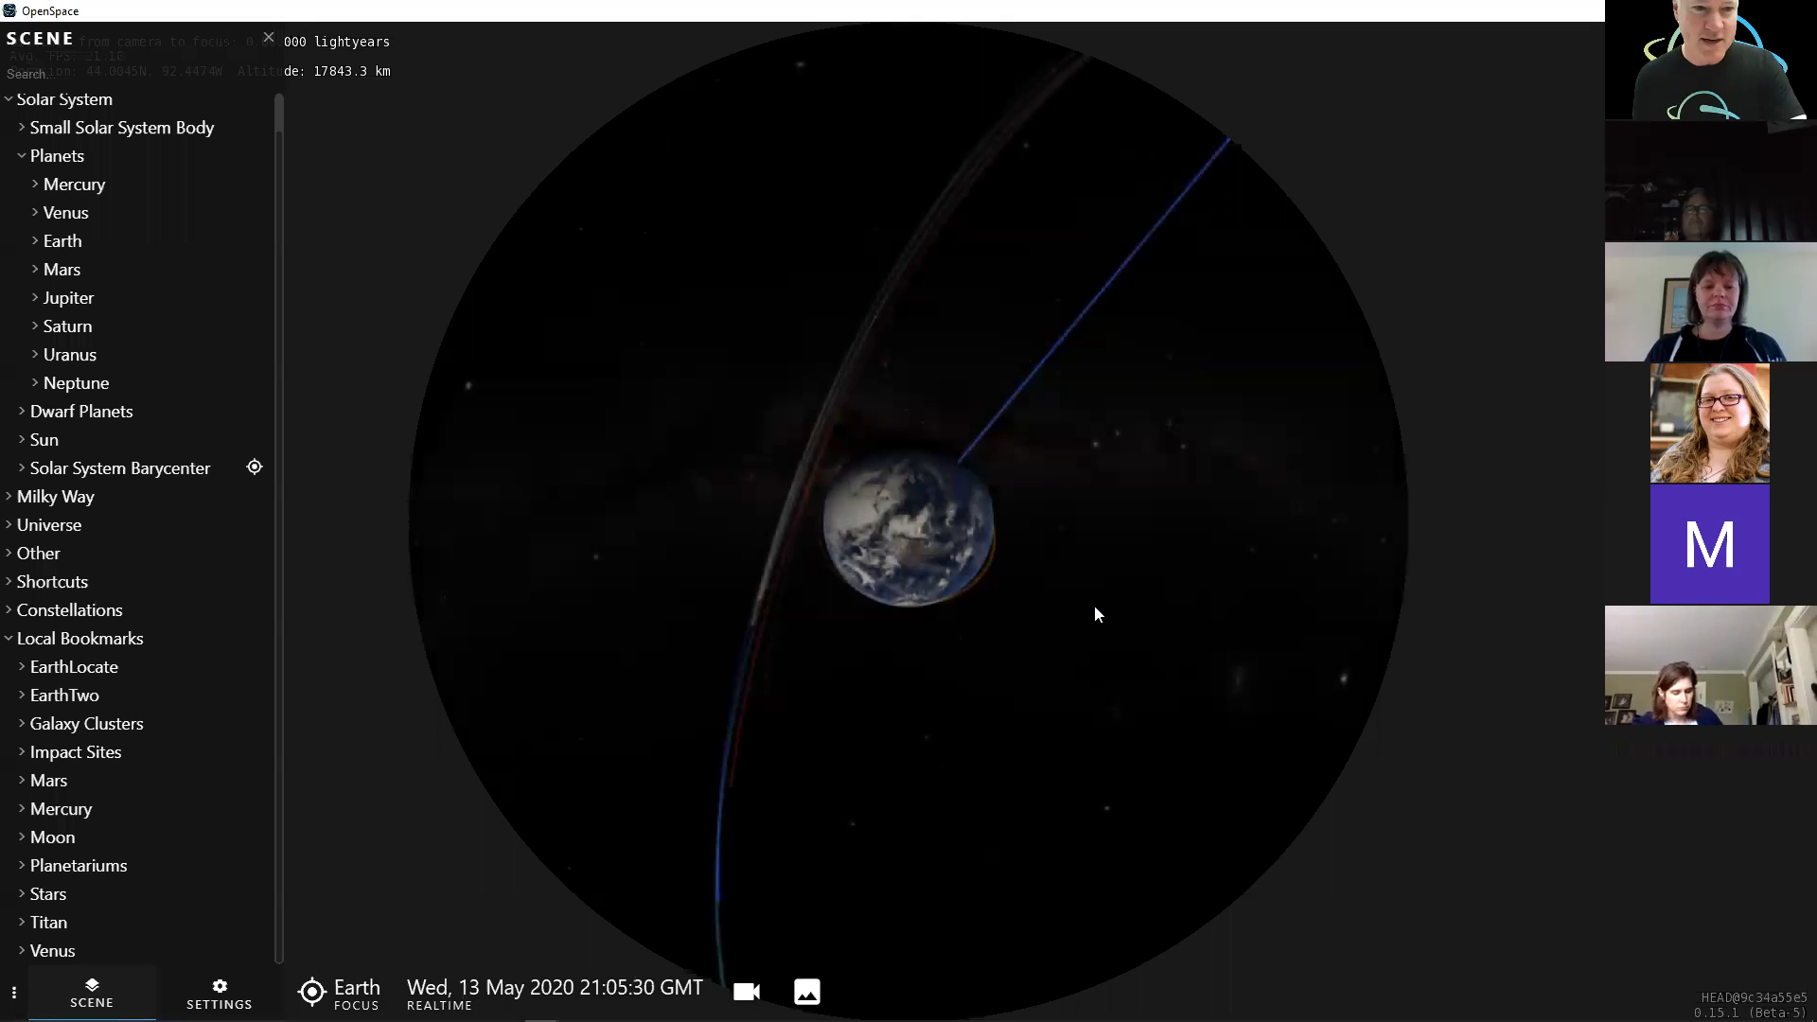
# - Move in to about 12,400 km above Earth and orbit the camera around the globe
pyautogui.moveTo(1134, 551); pyautogui.dragTo(1131, 509, button='right')
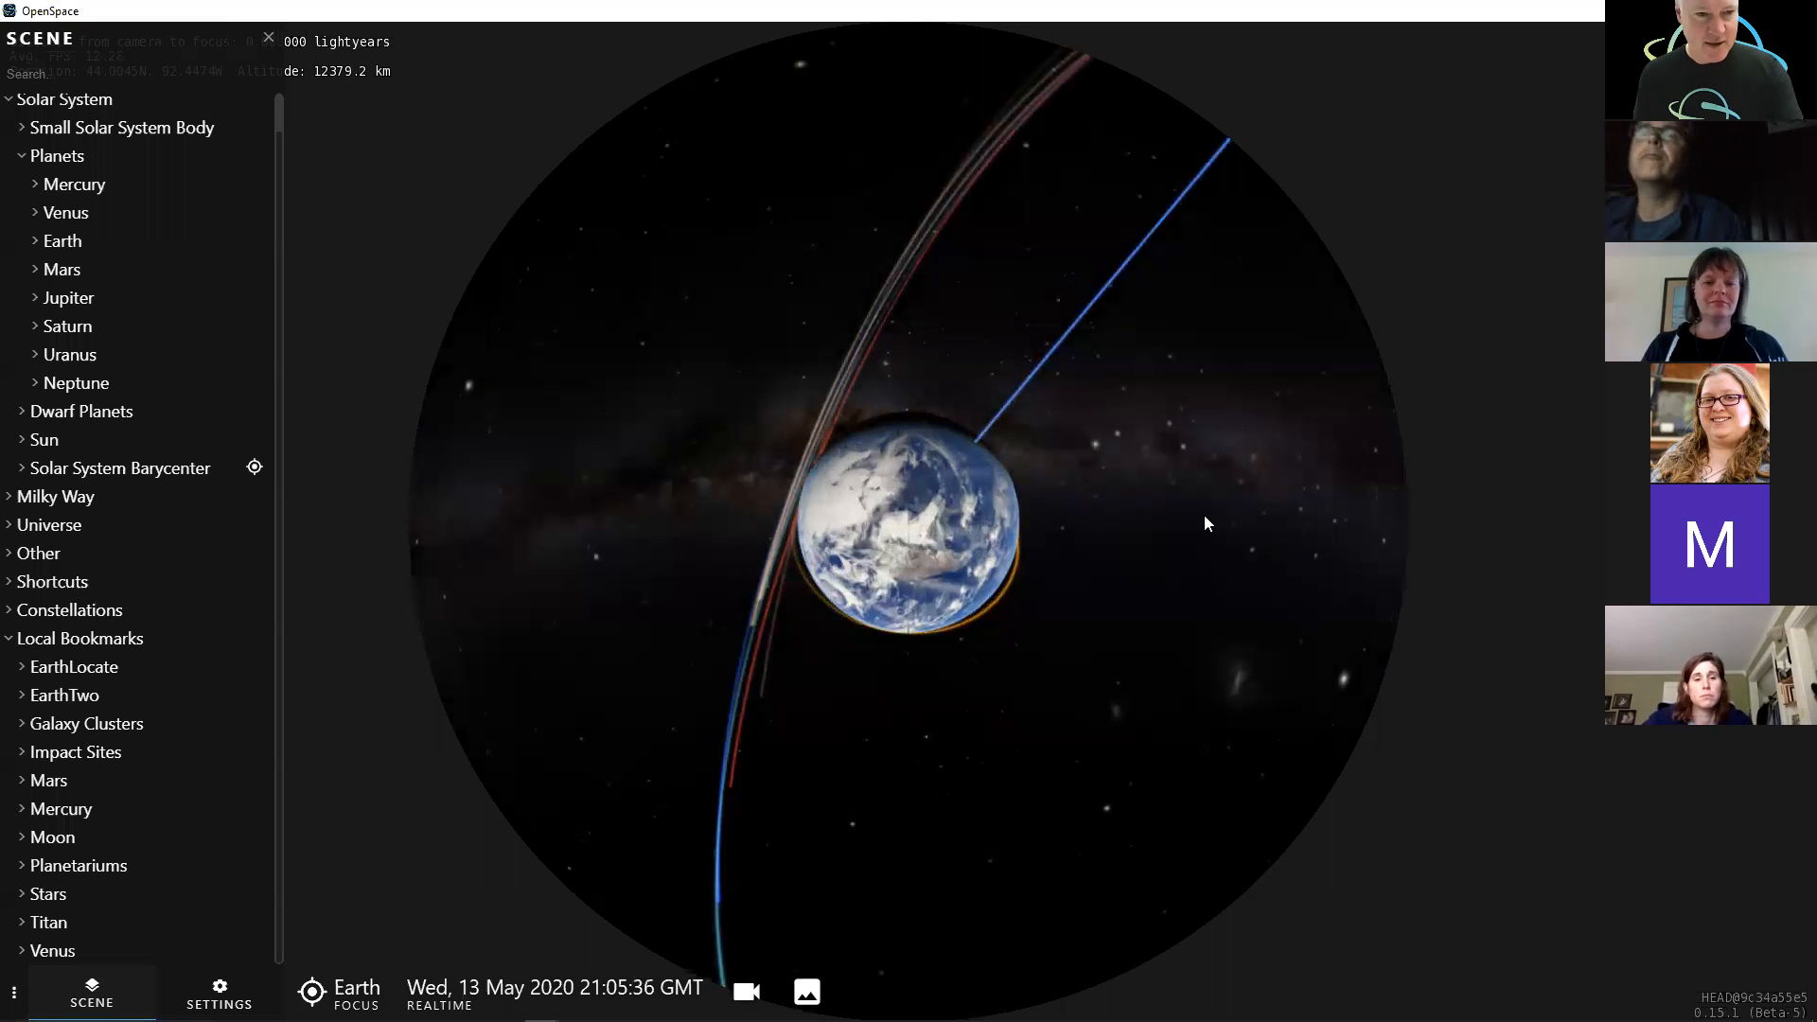
pyautogui.moveTo(1205, 600); pyautogui.dragTo(1112, 544)
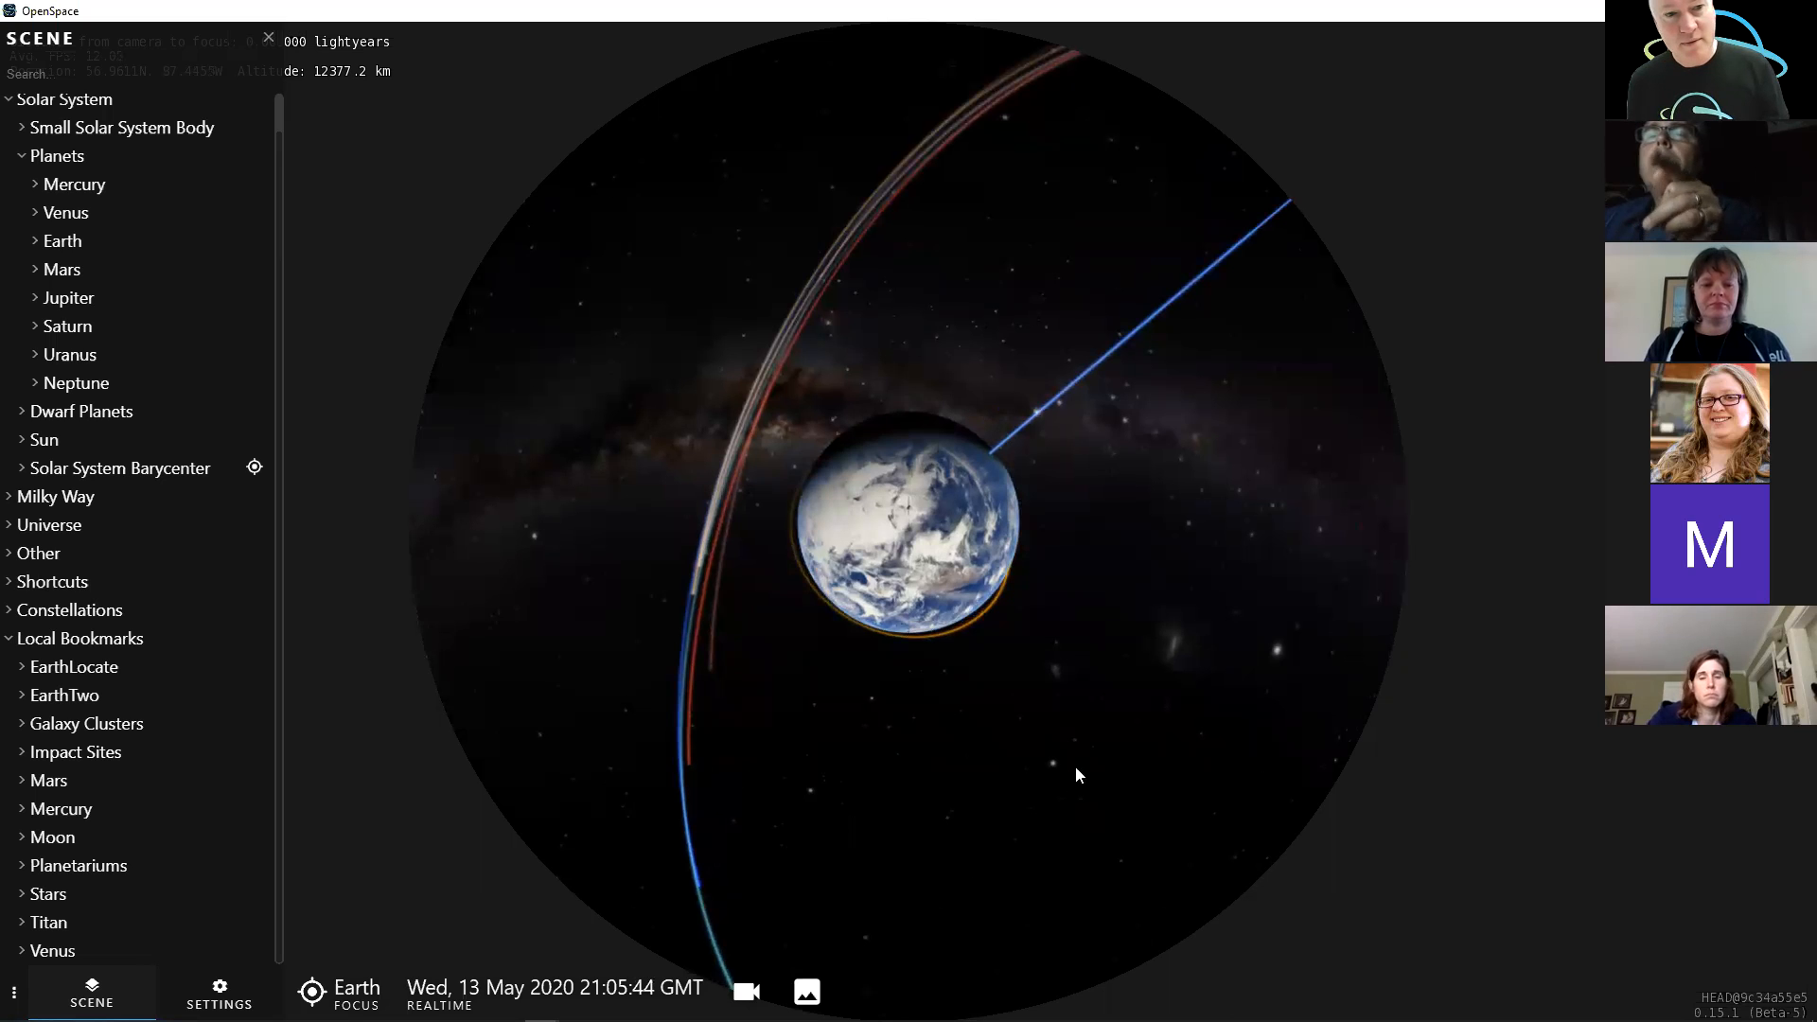
pyautogui.moveTo(1083, 745); pyautogui.dragTo(1062, 754)
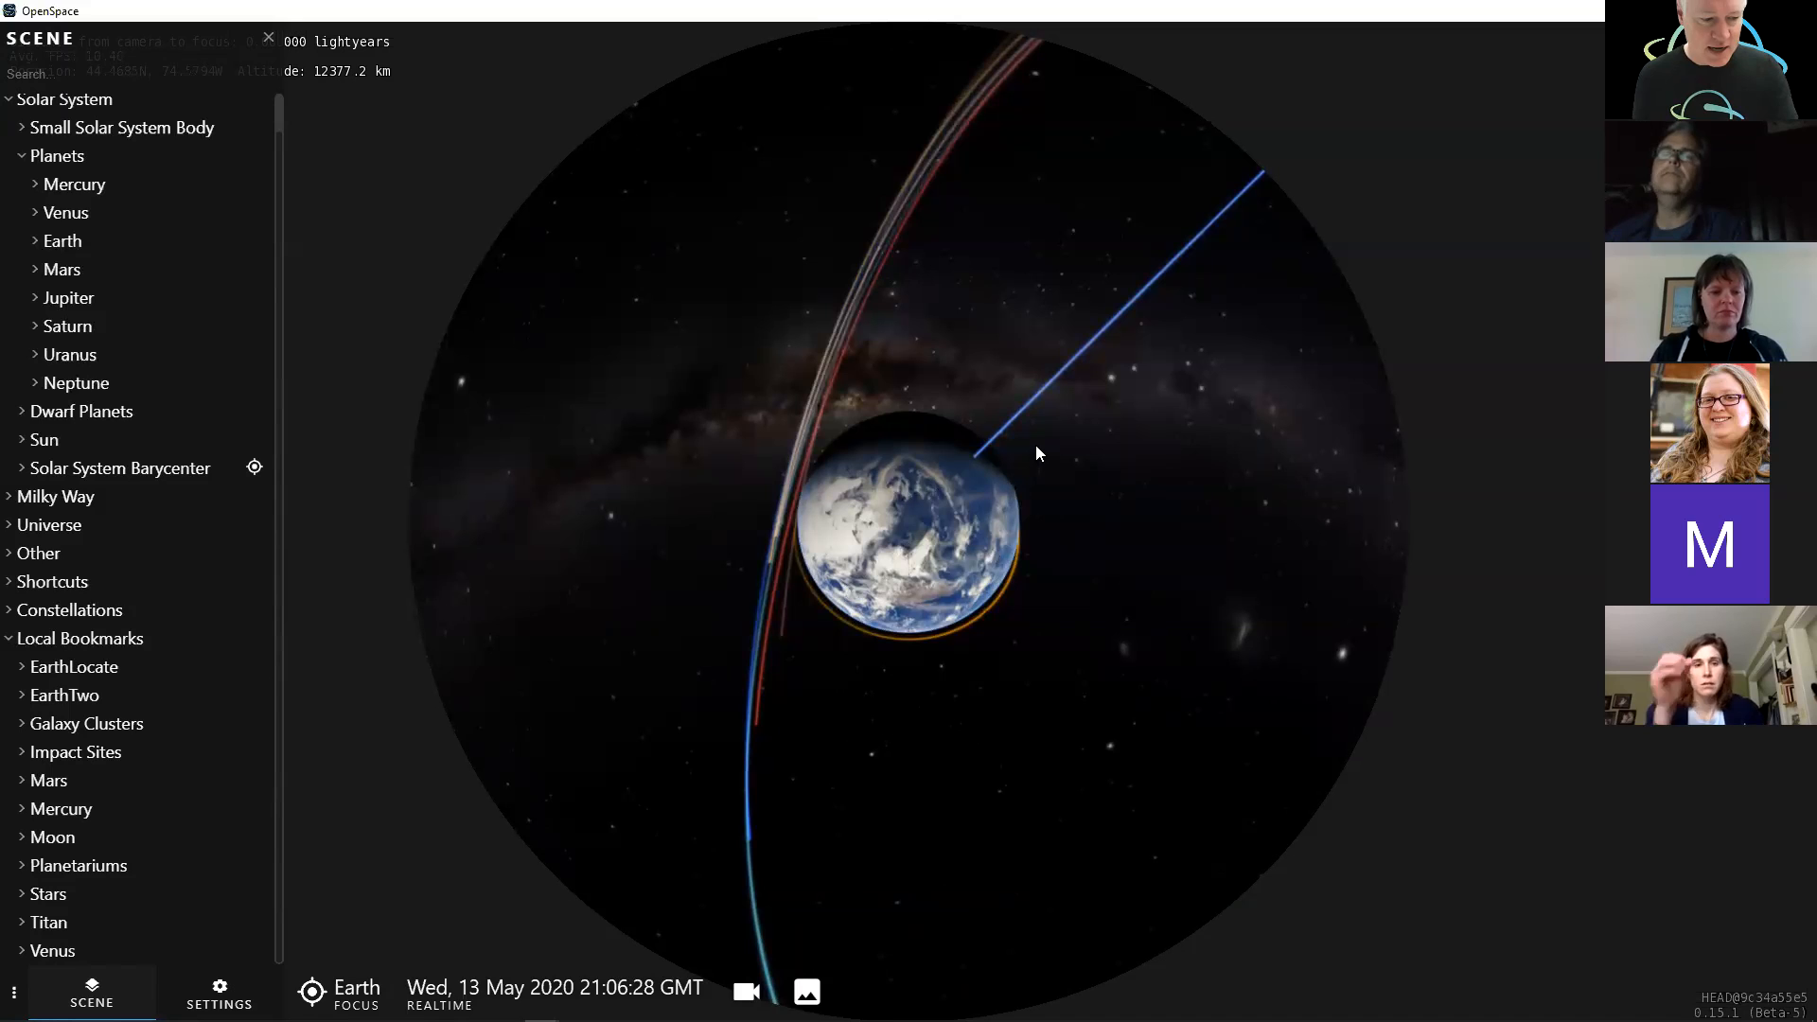
# - Roll and tilt the camera to place Earth slightly below the dome's centre, at about 14,070 km altitude
pyautogui.moveTo(1013, 553); pyautogui.dragTo(1009, 537, button='middle')
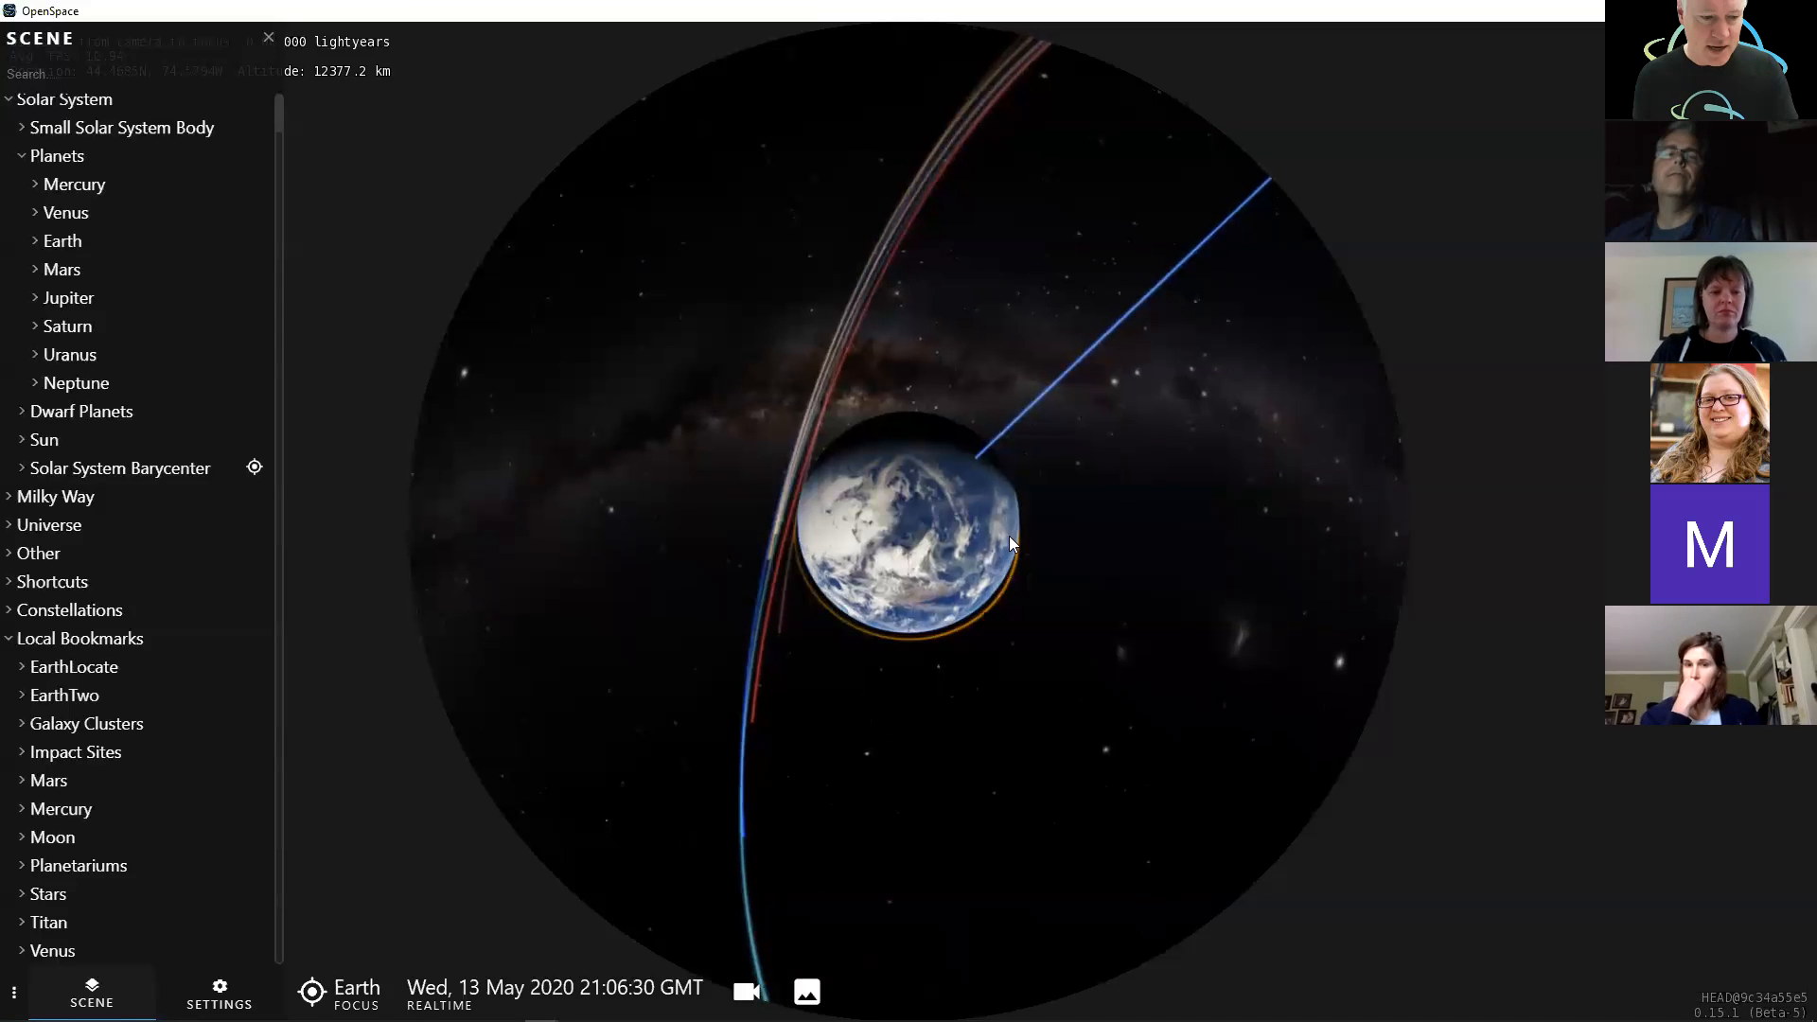
pyautogui.moveTo(980, 653); pyautogui.dragTo(994, 792, button='right')
pyautogui.keyDown('ctrl'); pyautogui.moveTo(976, 639); pyautogui.dragTo(974, 558); pyautogui.keyUp('ctrl')
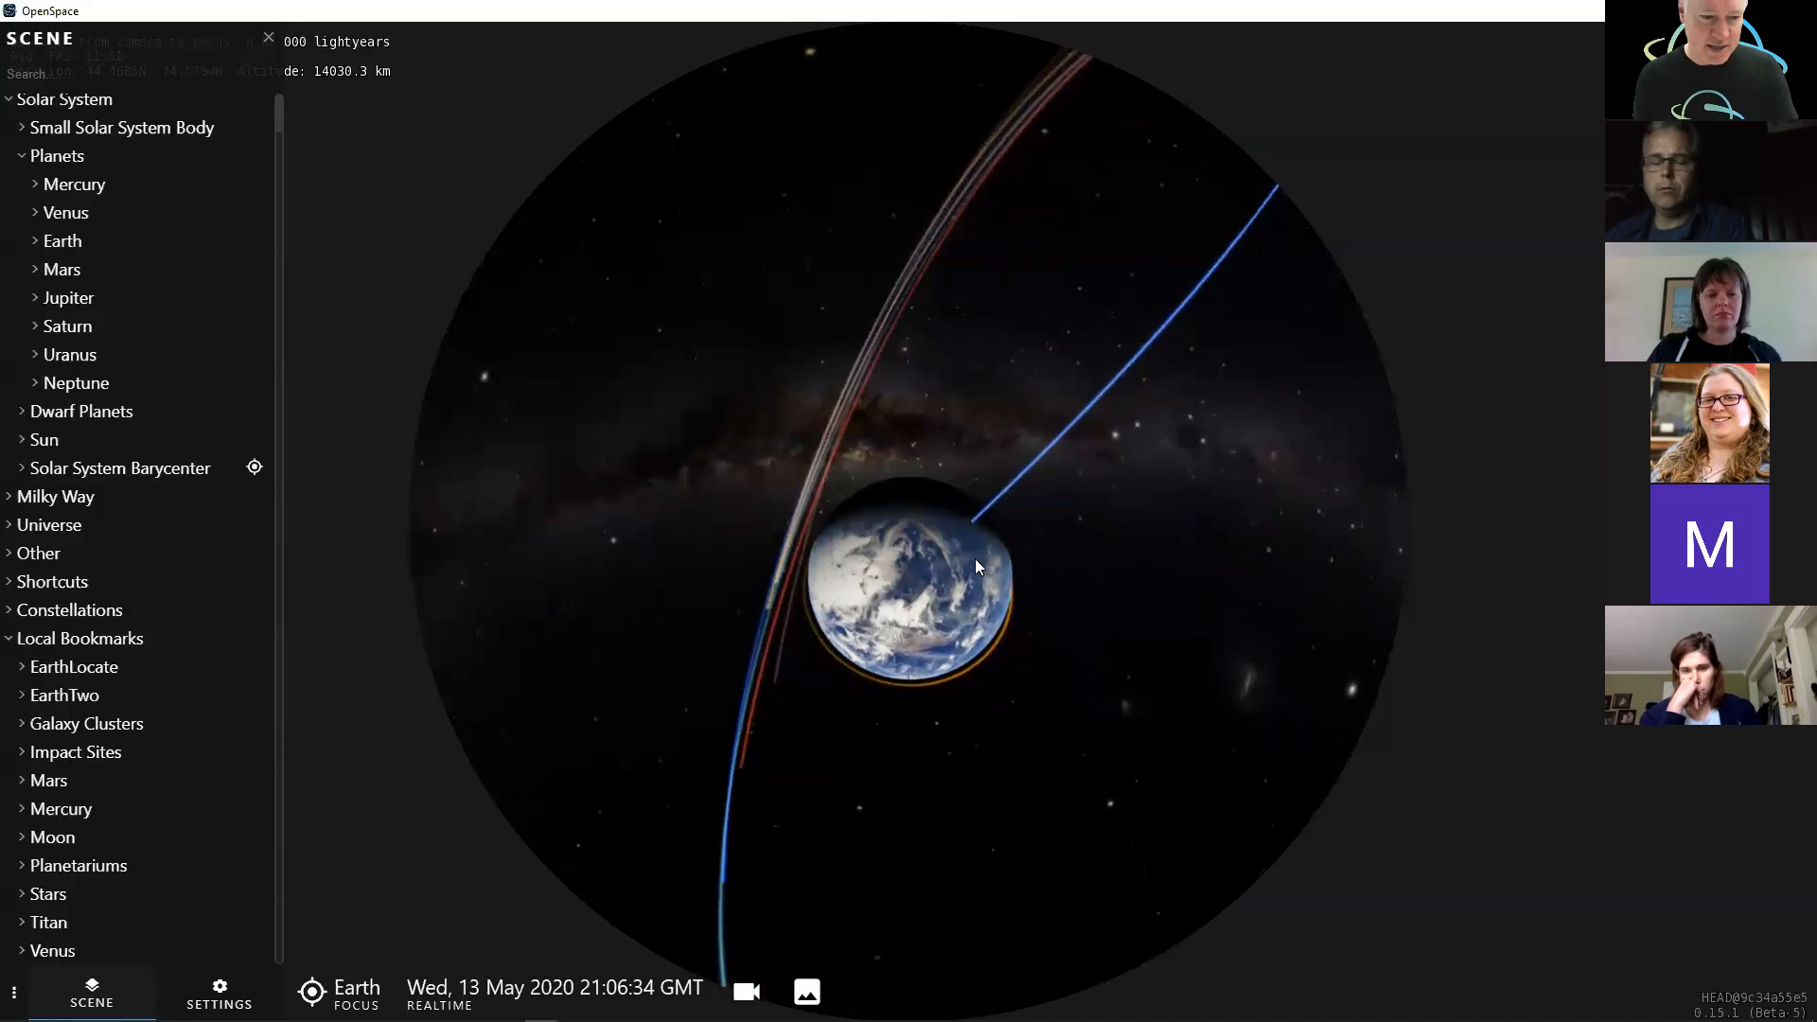
pyautogui.keyDown('ctrl'); pyautogui.moveTo(980, 677); pyautogui.dragTo(945, 697); pyautogui.keyUp('ctrl')
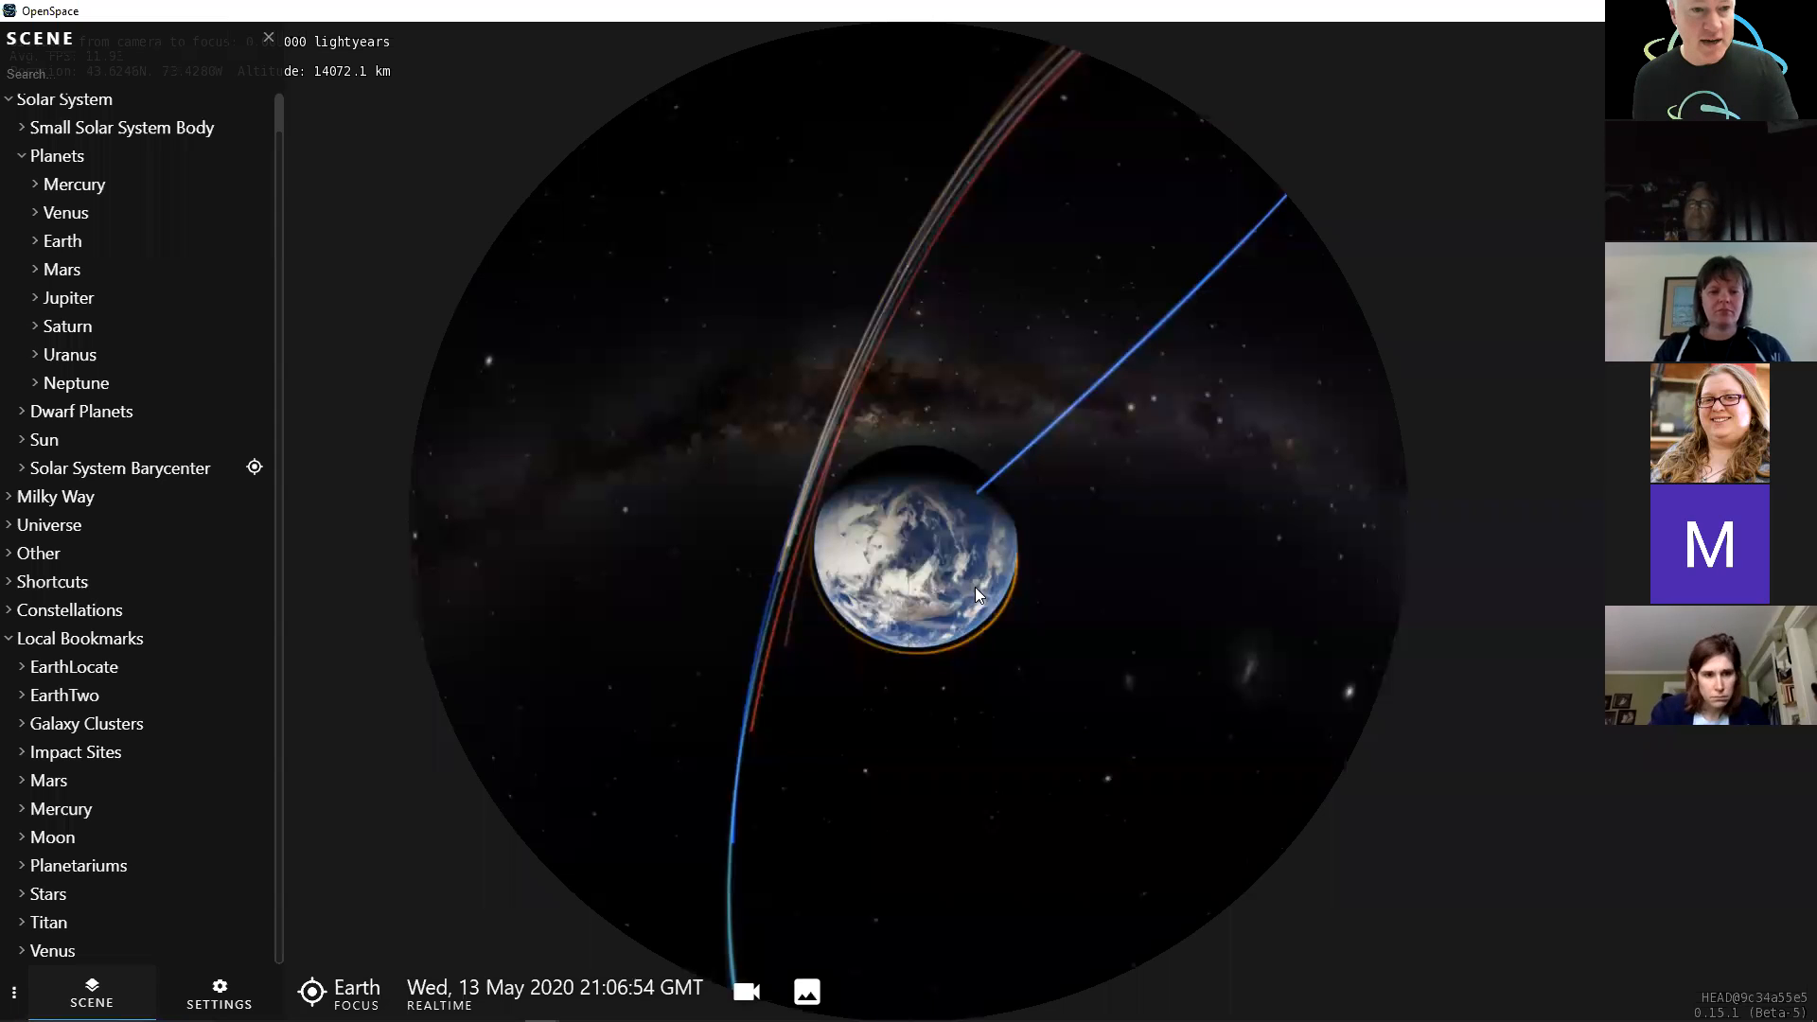
# - Hide the orbit trails around Earth and show them again
pyautogui.press('h')
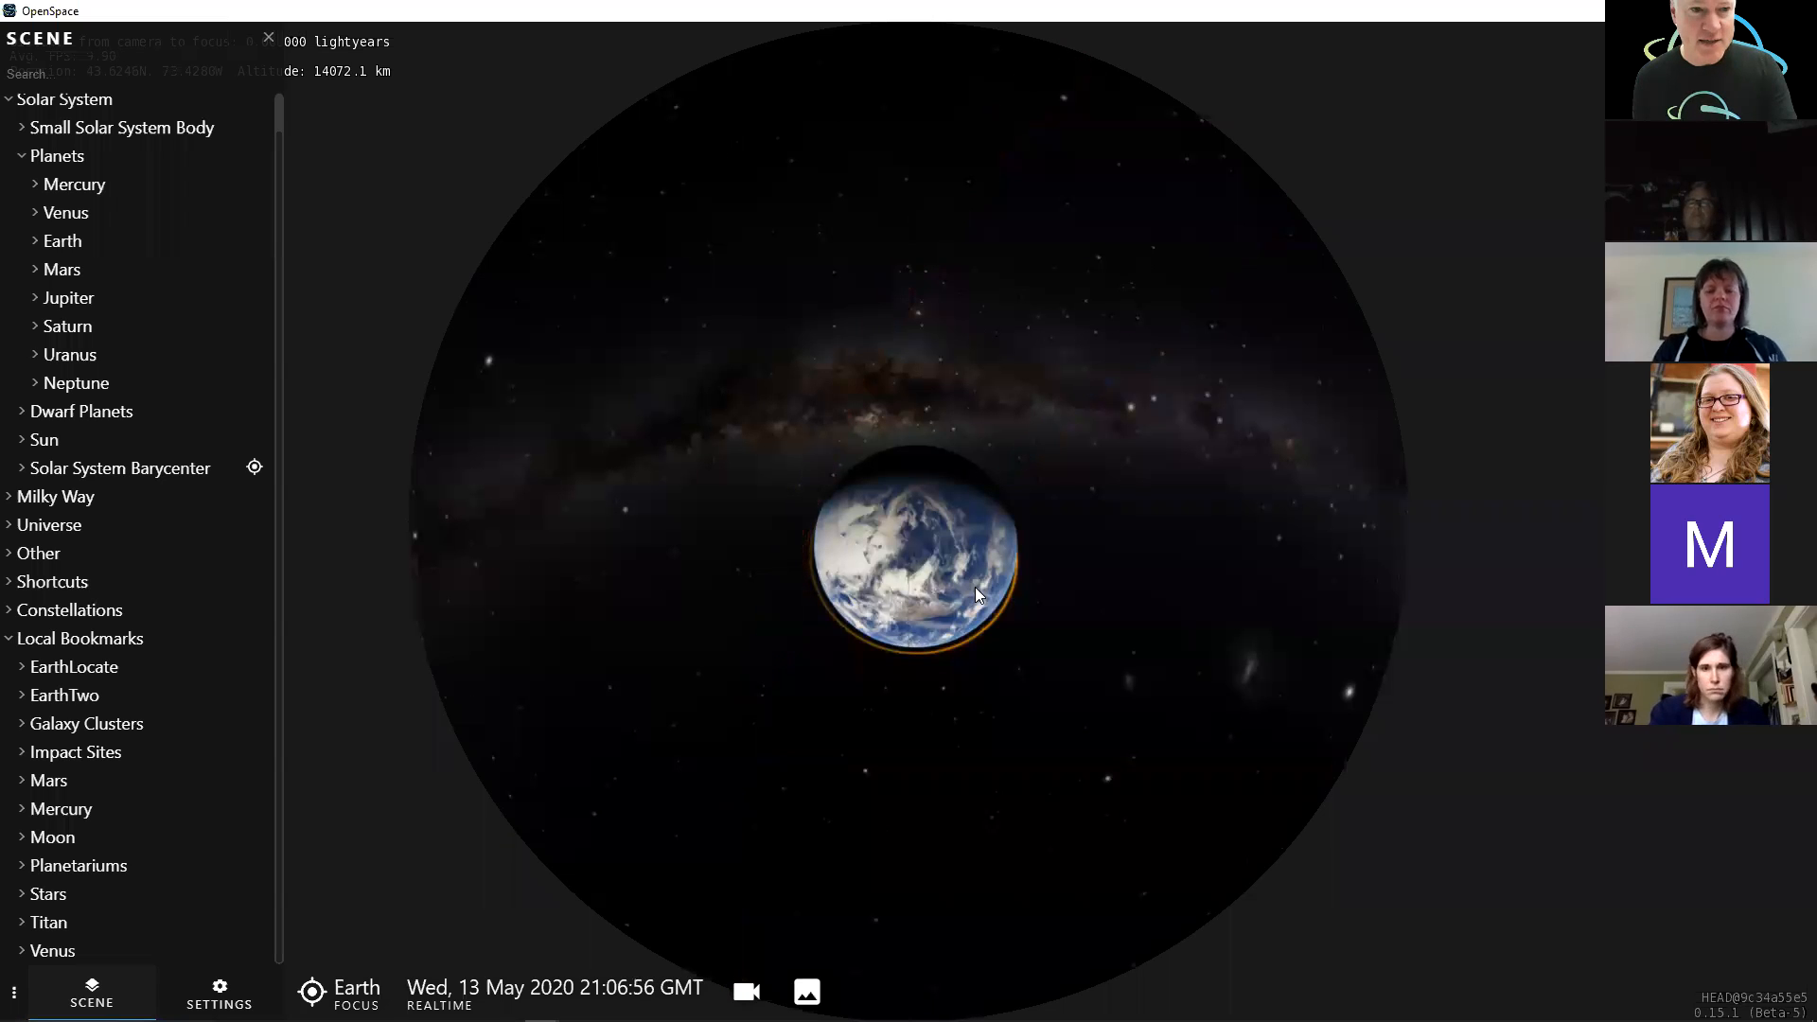
pyautogui.press('h')
pyautogui.press('h')
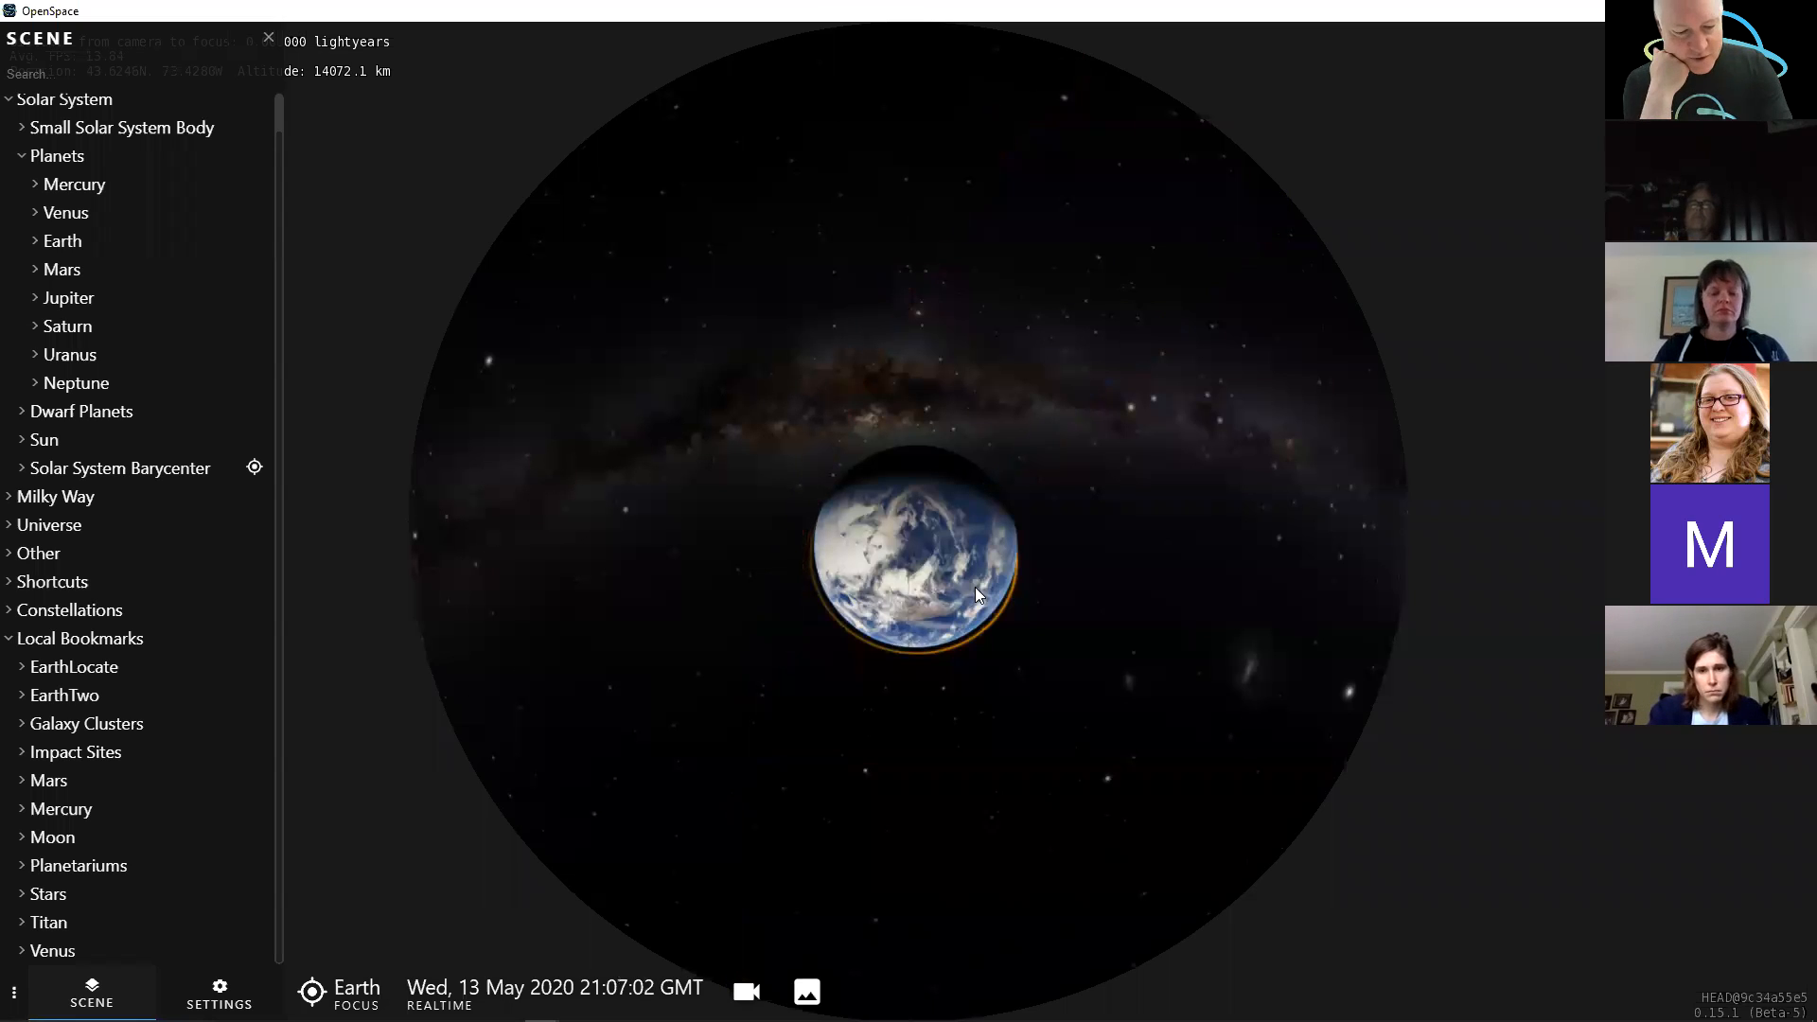
pyautogui.press('h')
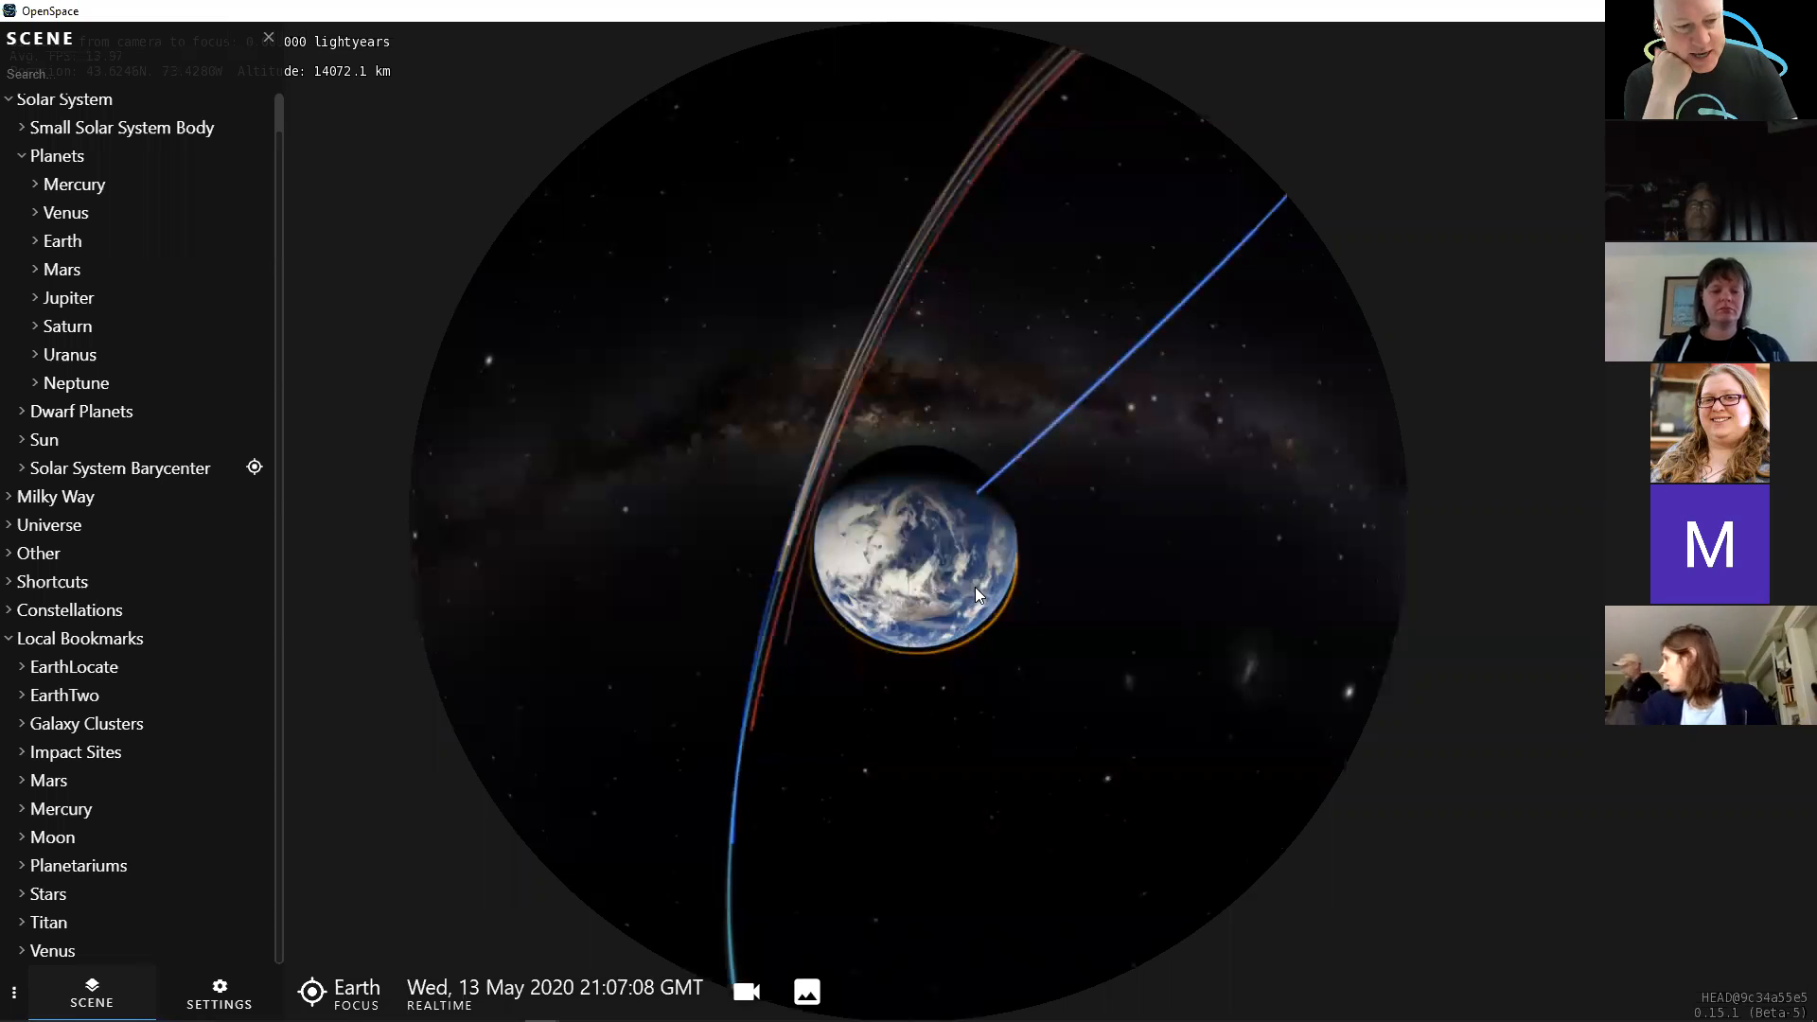
# - Hide the stars, the Milky Way and Earth's atmosphere, and orbit the camera slightly around Earth
pyautogui.press('a')
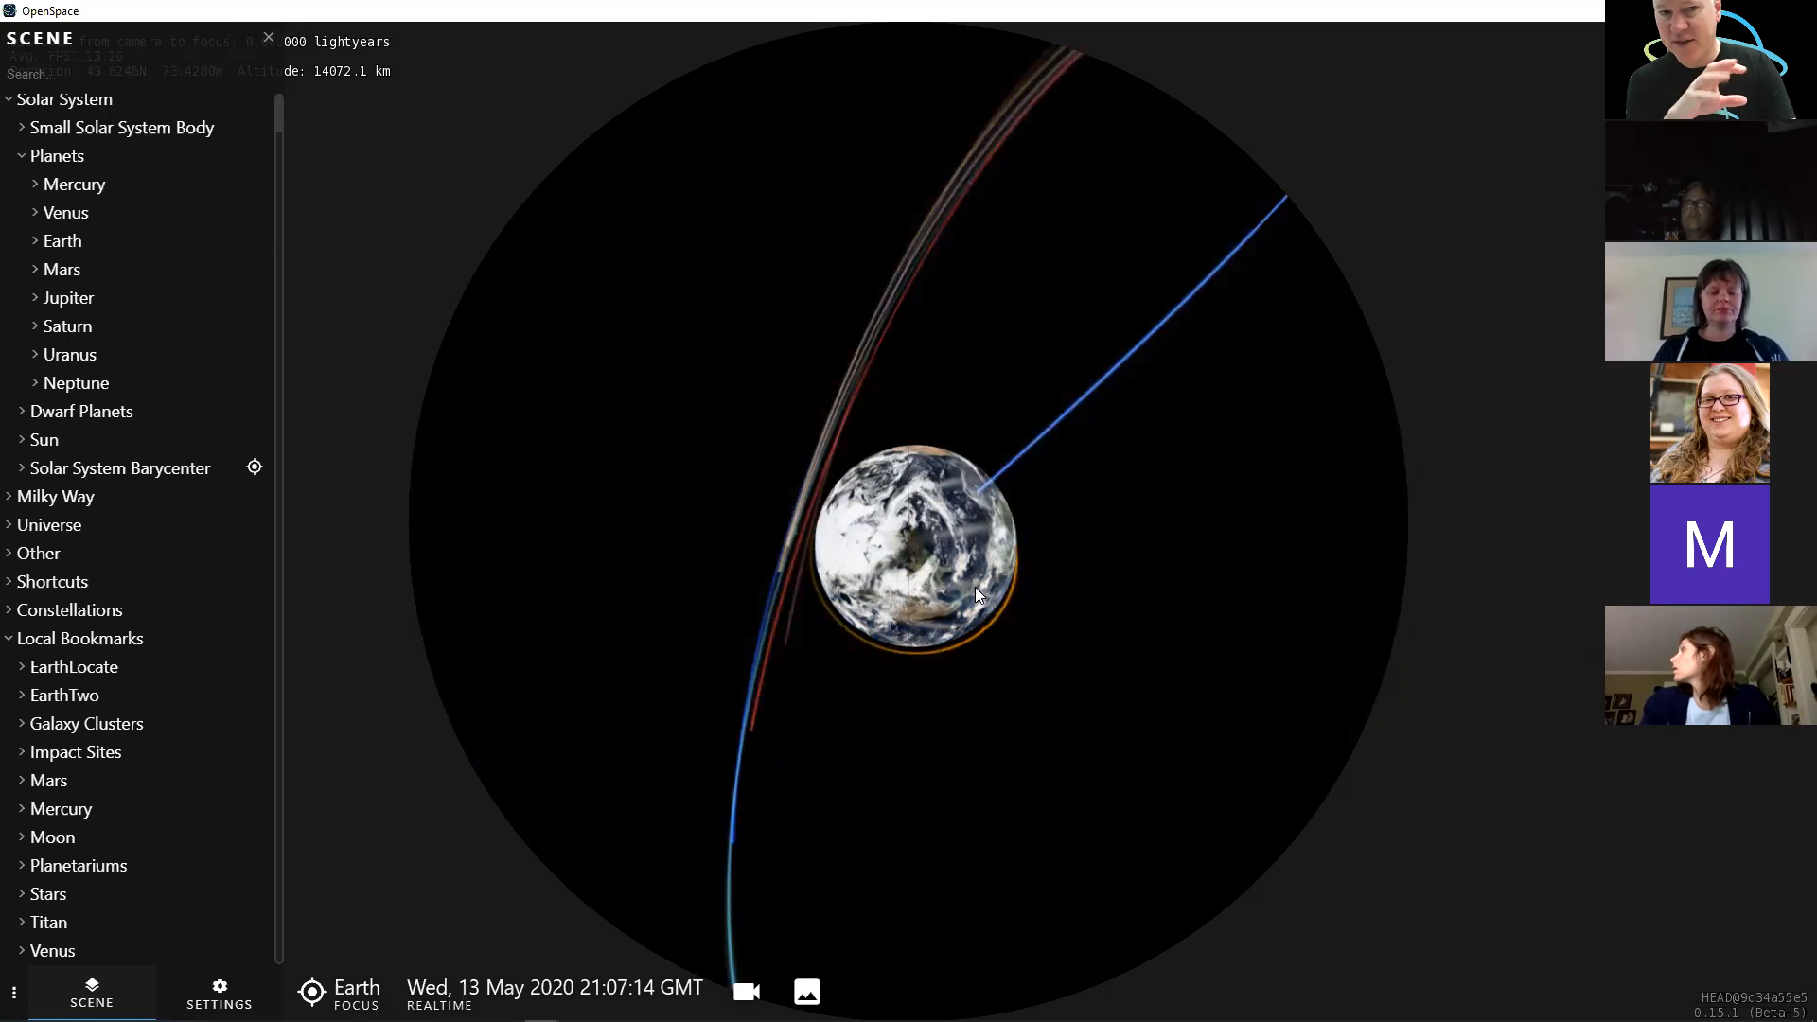
pyautogui.moveTo(1109, 687); pyautogui.dragTo(1200, 696)
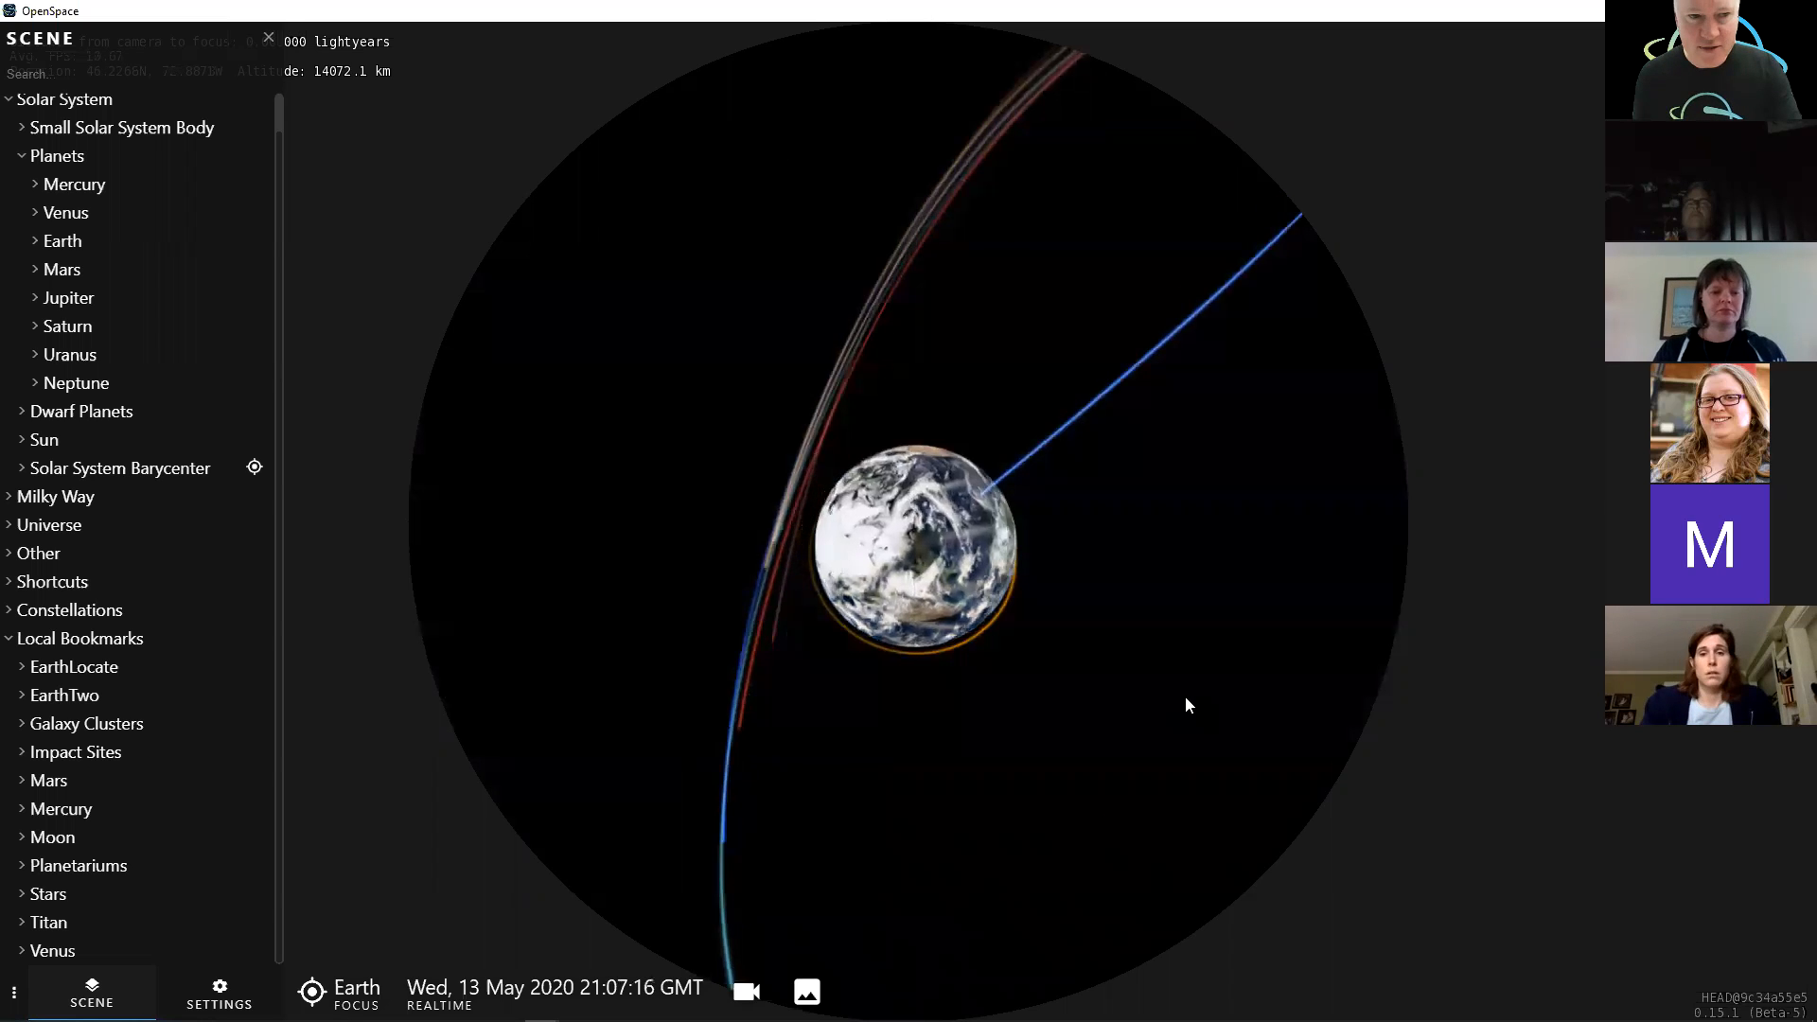
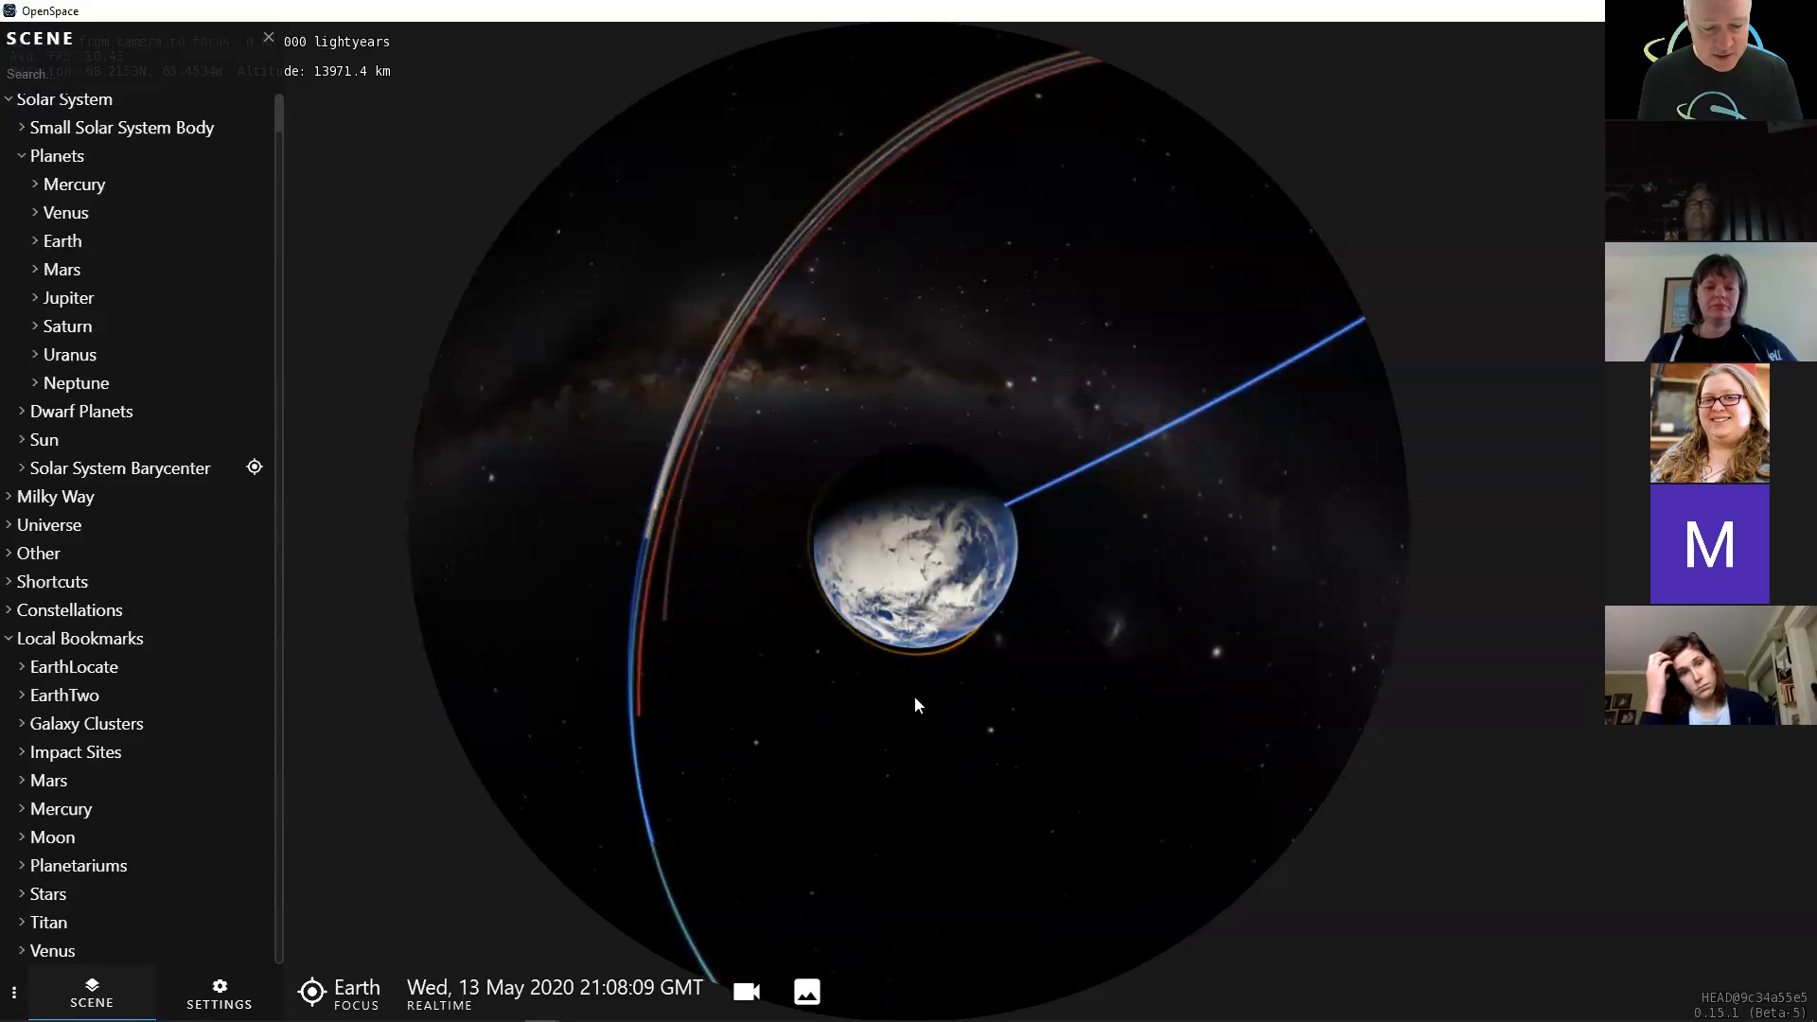
# - Pull the camera back from Earth past the planets' orbit trails to about 3.86 light-days
pyautogui.moveTo(1008, 660); pyautogui.dragTo(1004, 704, button='right')
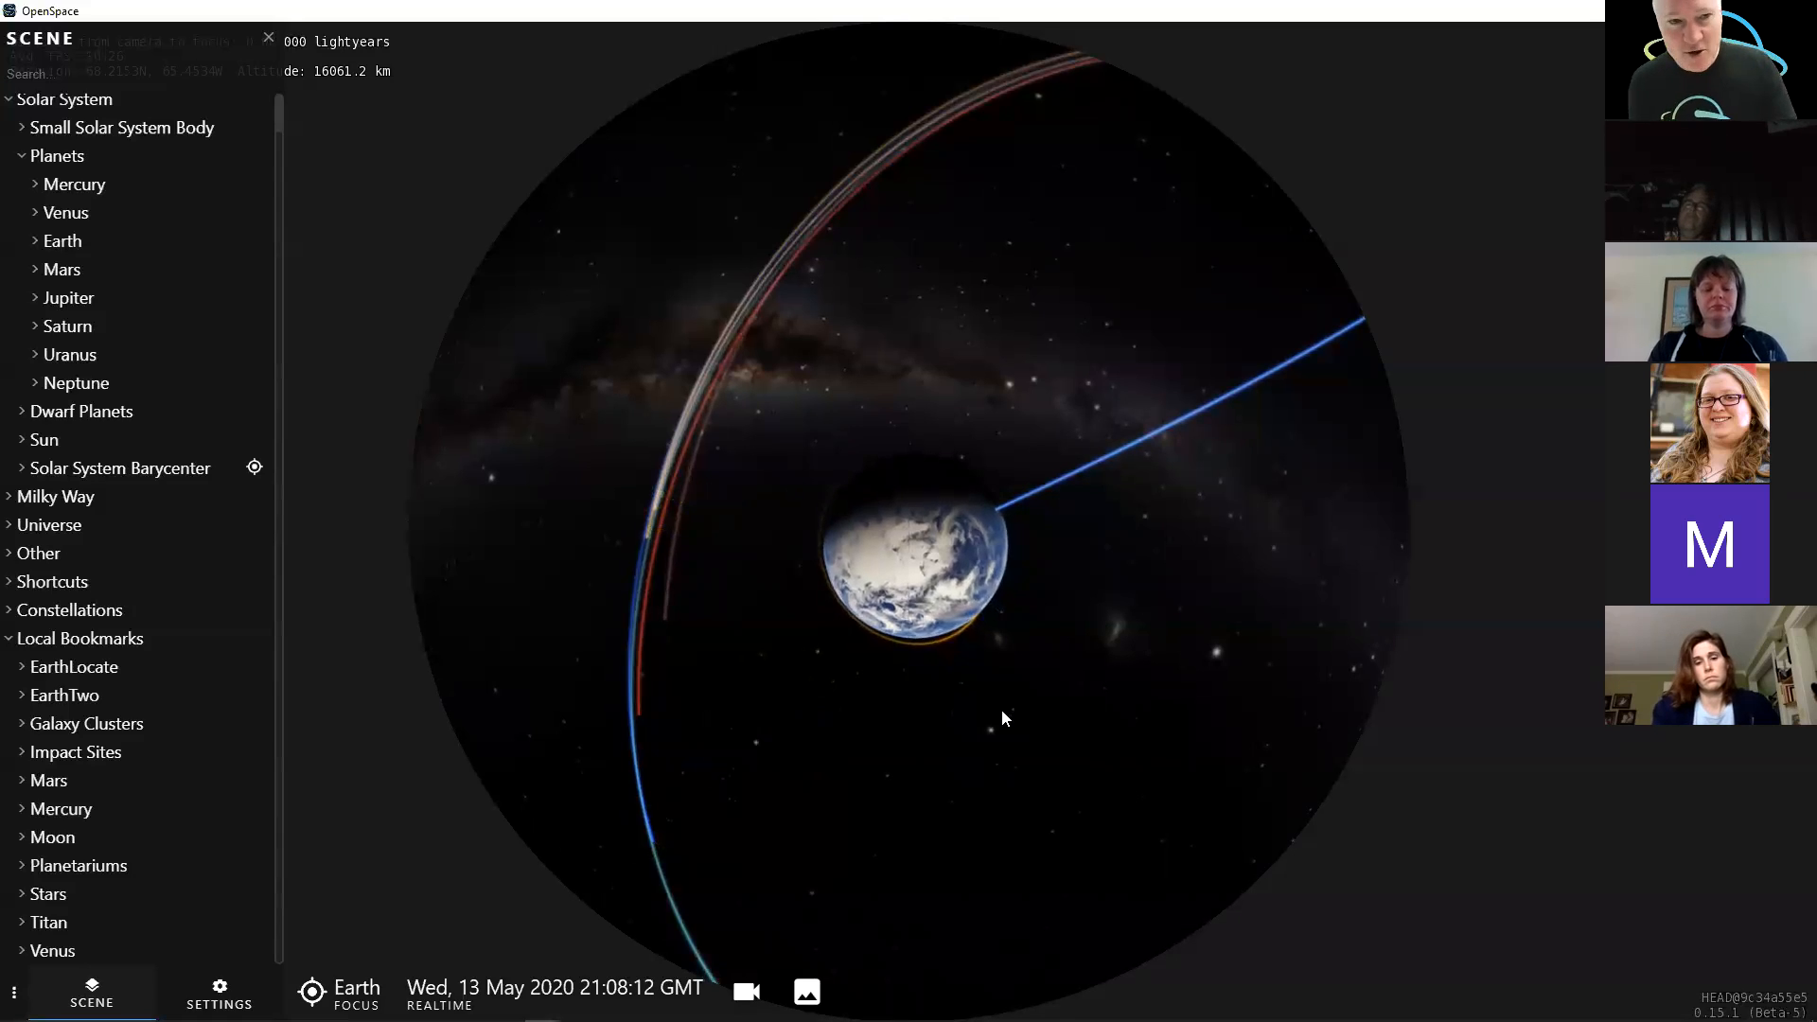
pyautogui.moveTo(1075, 471); pyautogui.dragTo(1046, 657, button='right')
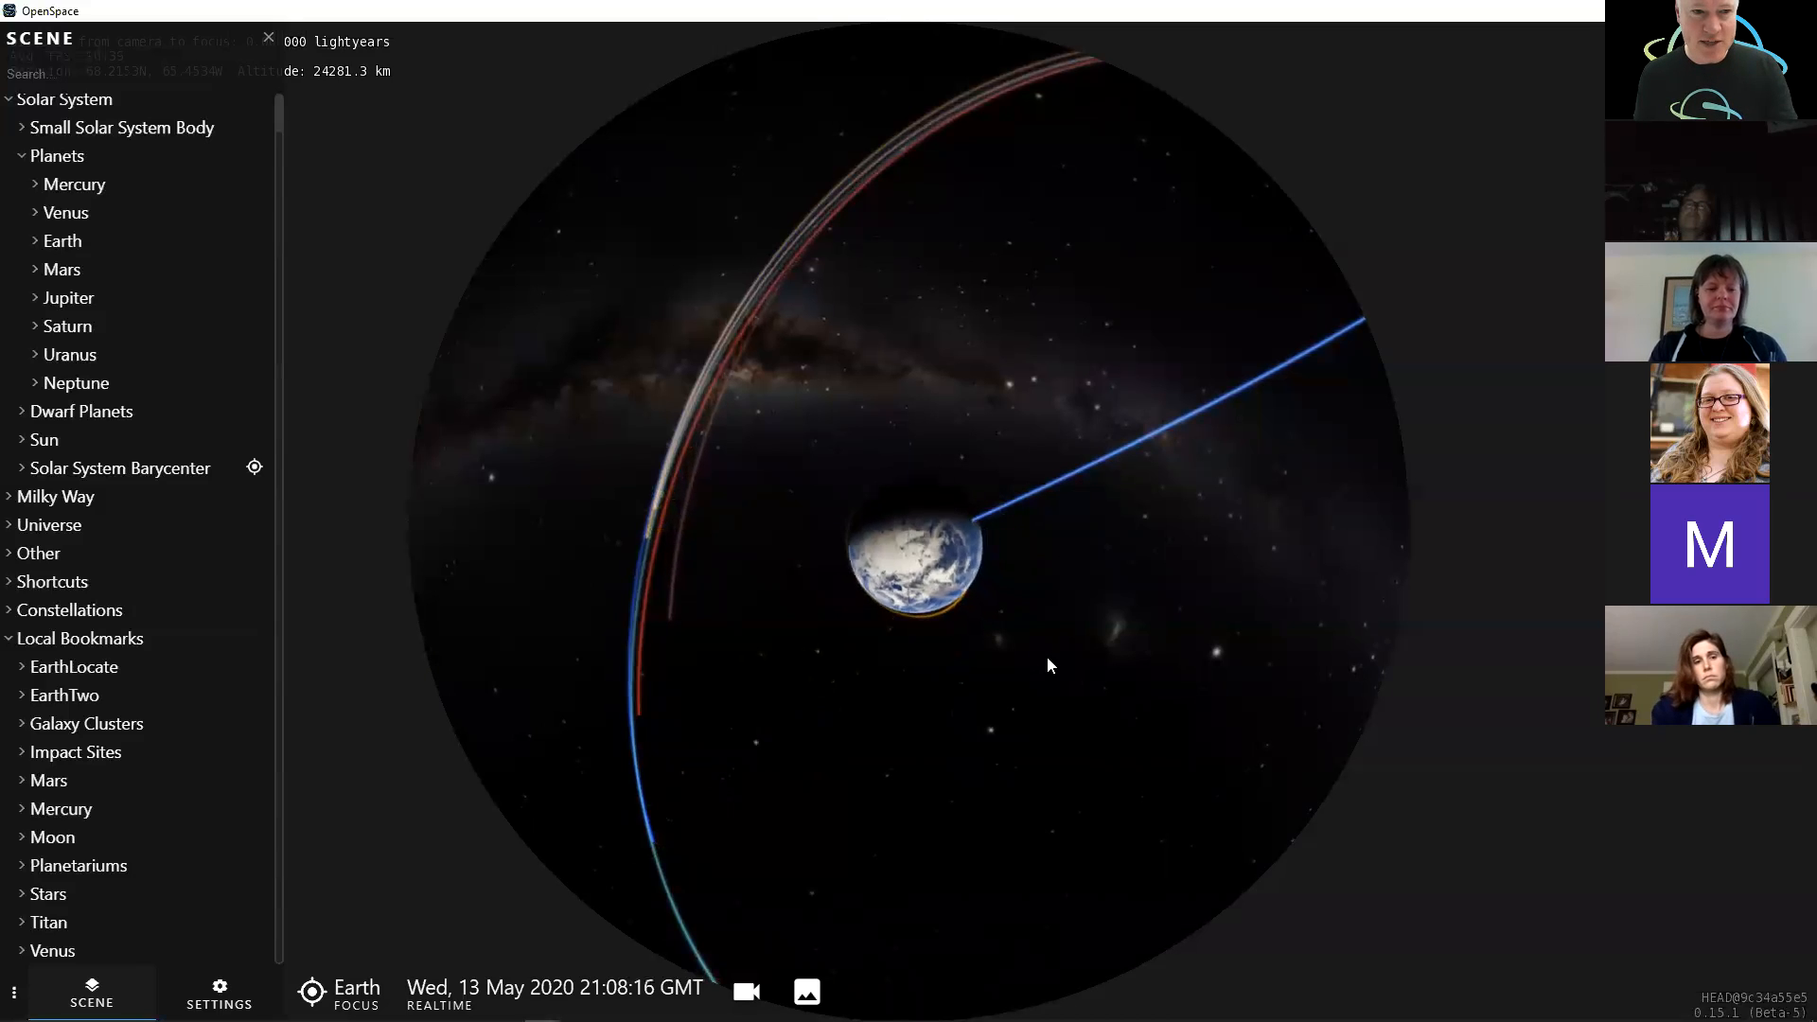
pyautogui.moveTo(1042, 895); pyautogui.dragTo(1035, 961, button='right')
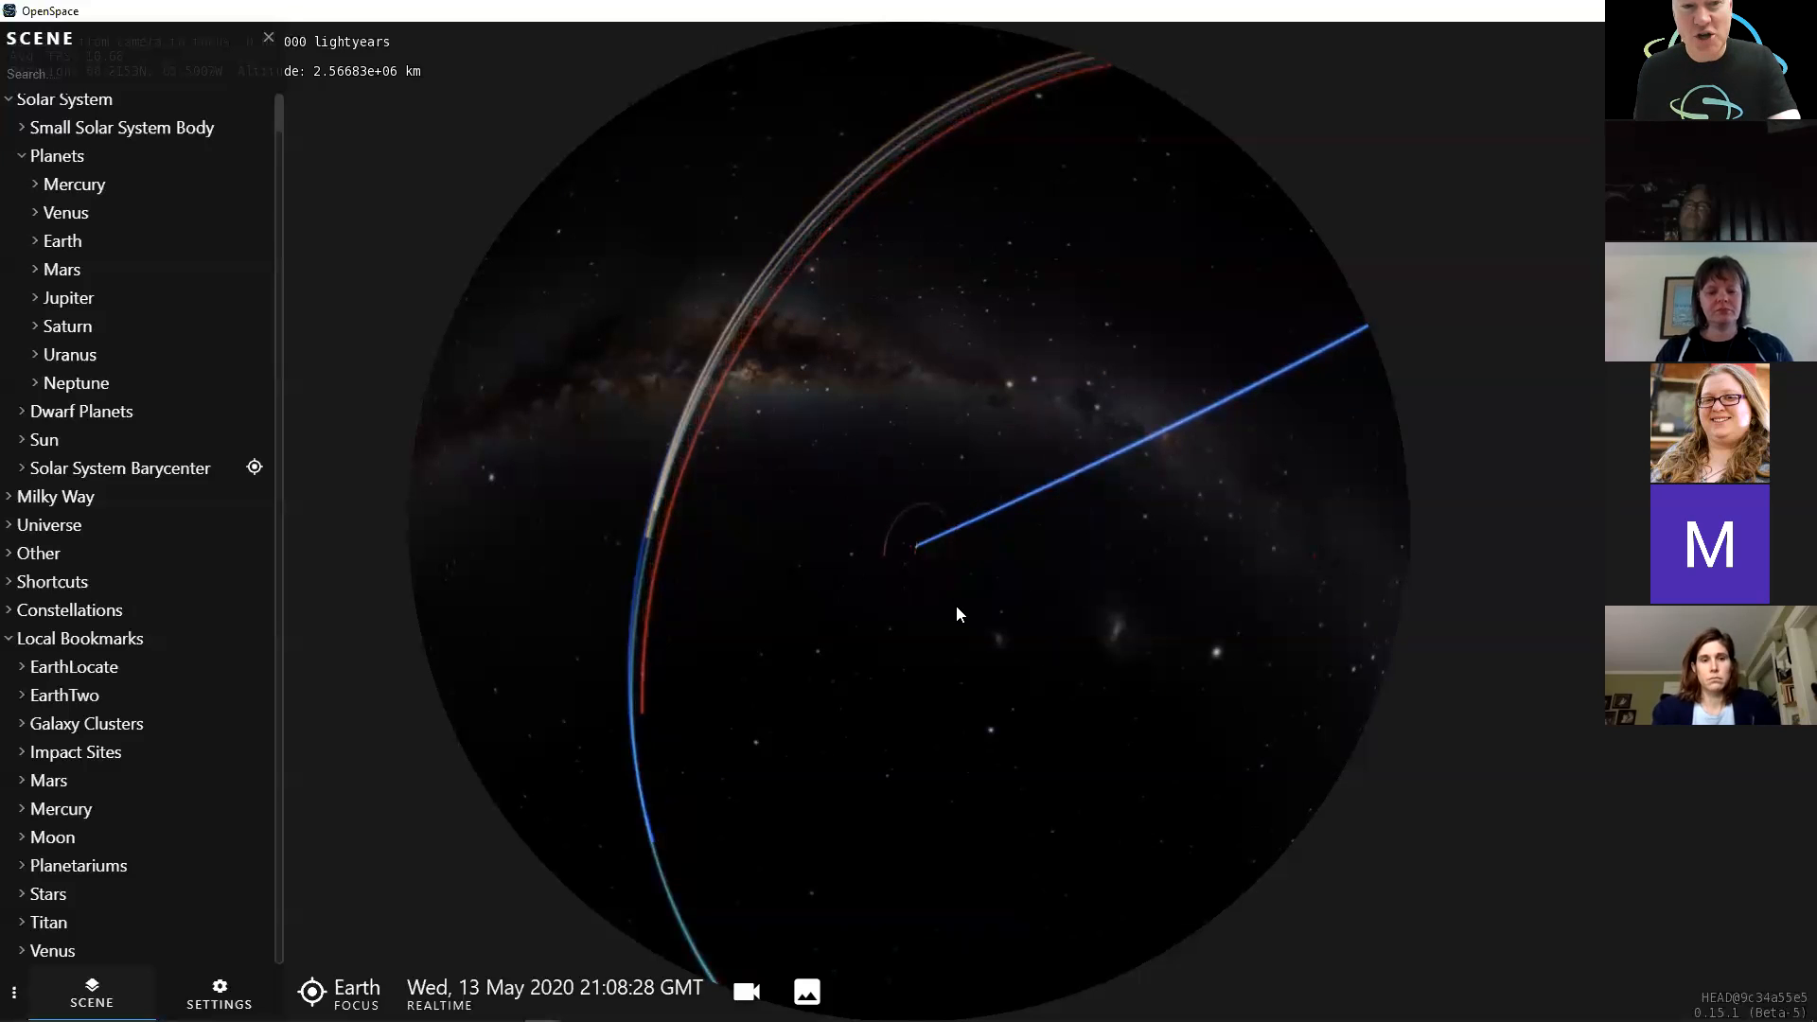
pyautogui.moveTo(984, 946)
pyautogui.mouseDown(button='right')
pyautogui.moveTo(999, 1019)
pyautogui.moveTo(999, 978)
pyautogui.mouseUp(button='right')
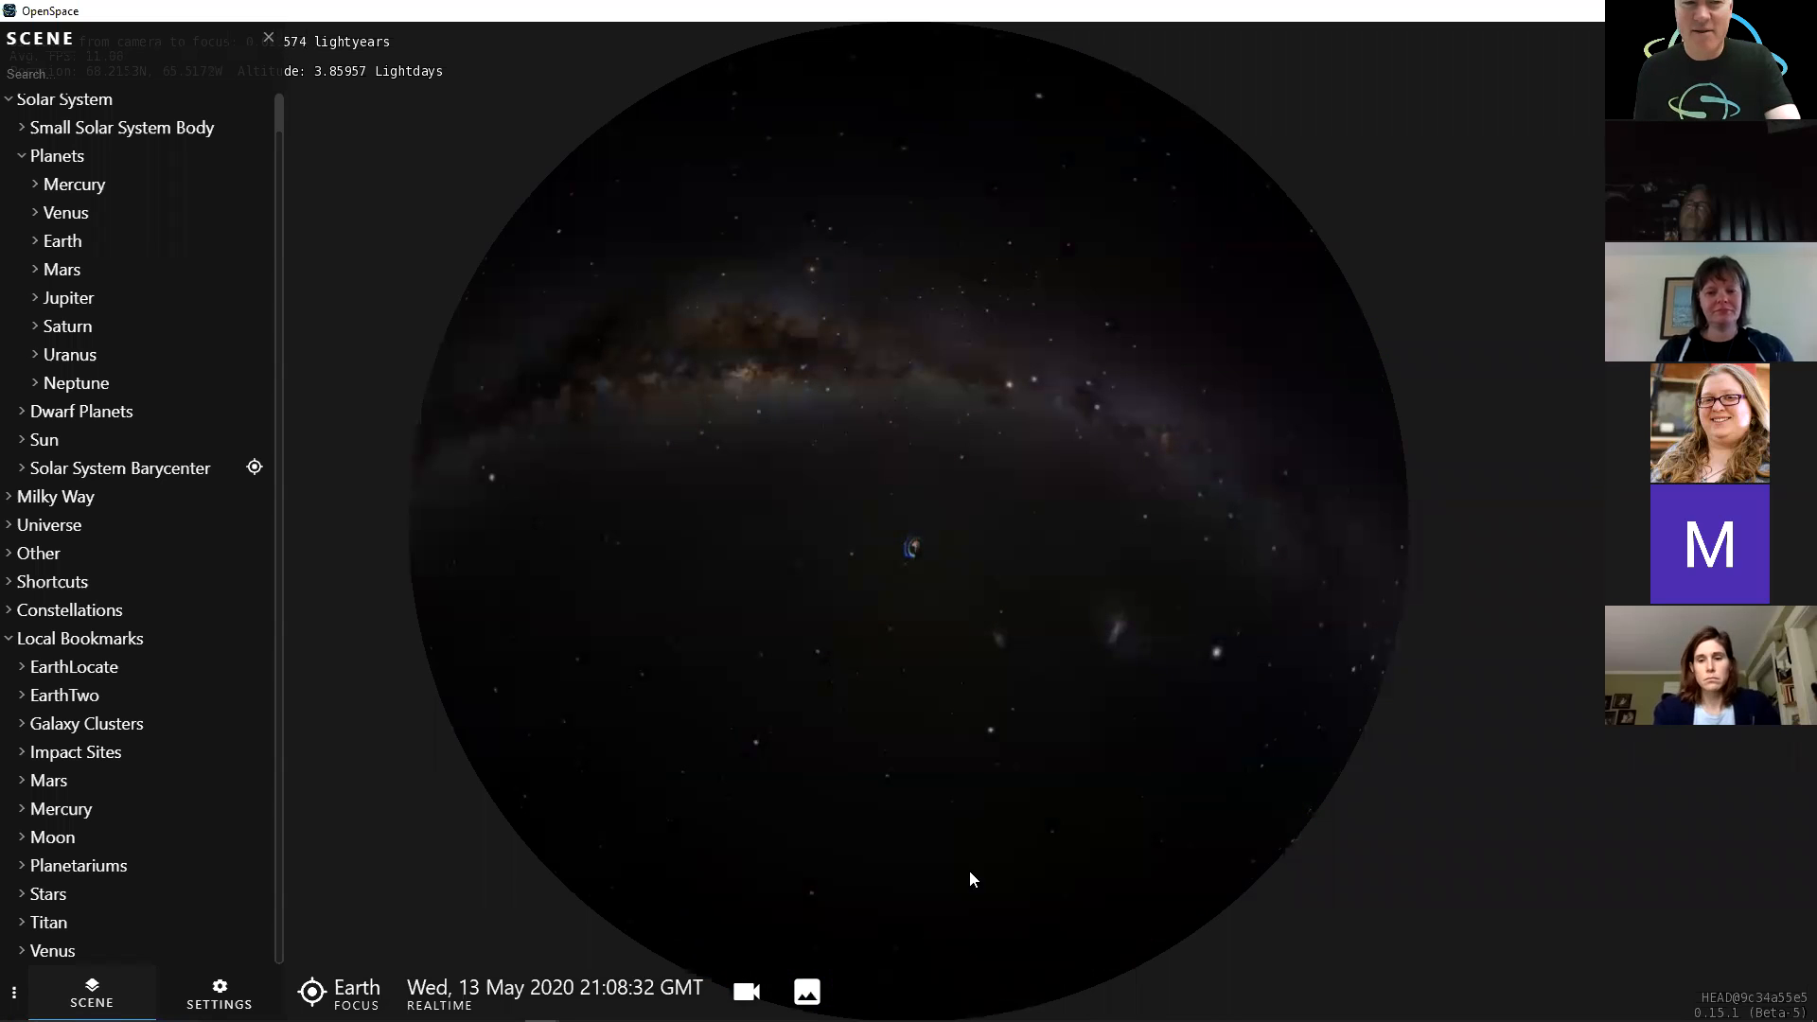
# - Move the camera in and out over the planet orbits, ending about 1.17 AU from Earth with the inner solar system in view
pyautogui.scroll(5, 934, 443)
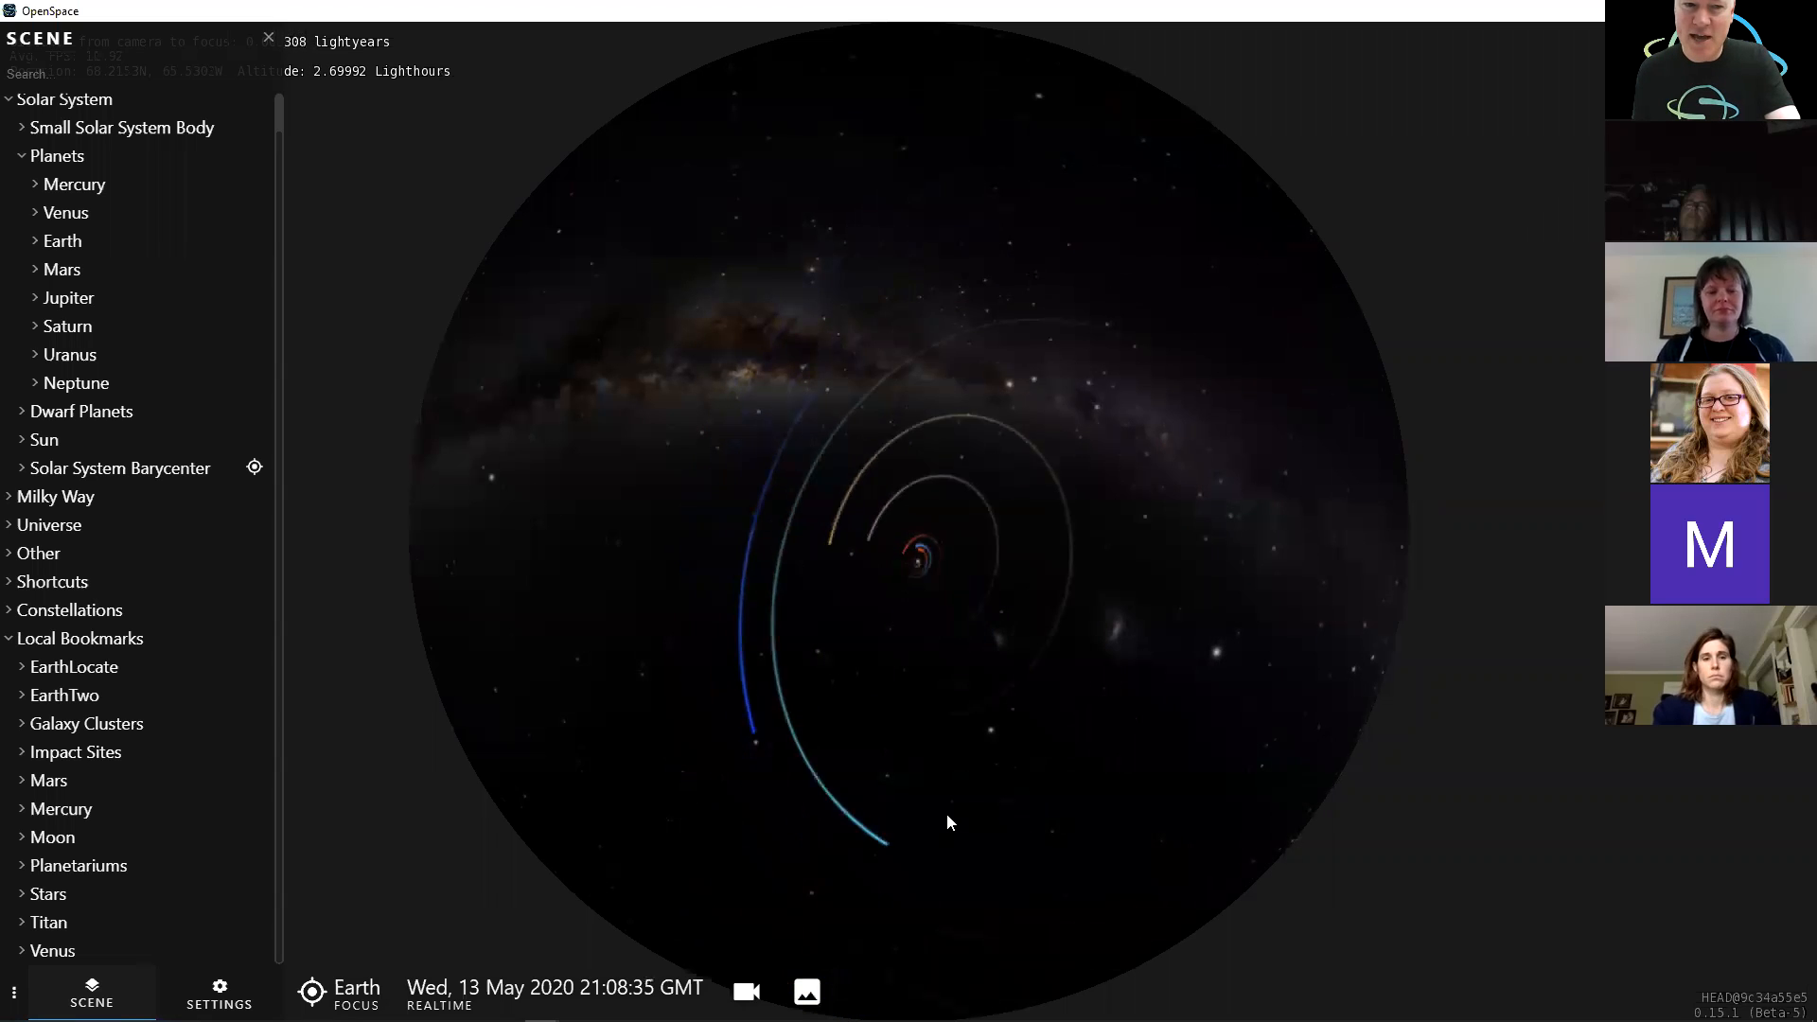
pyautogui.scroll(-5, 950, 820)
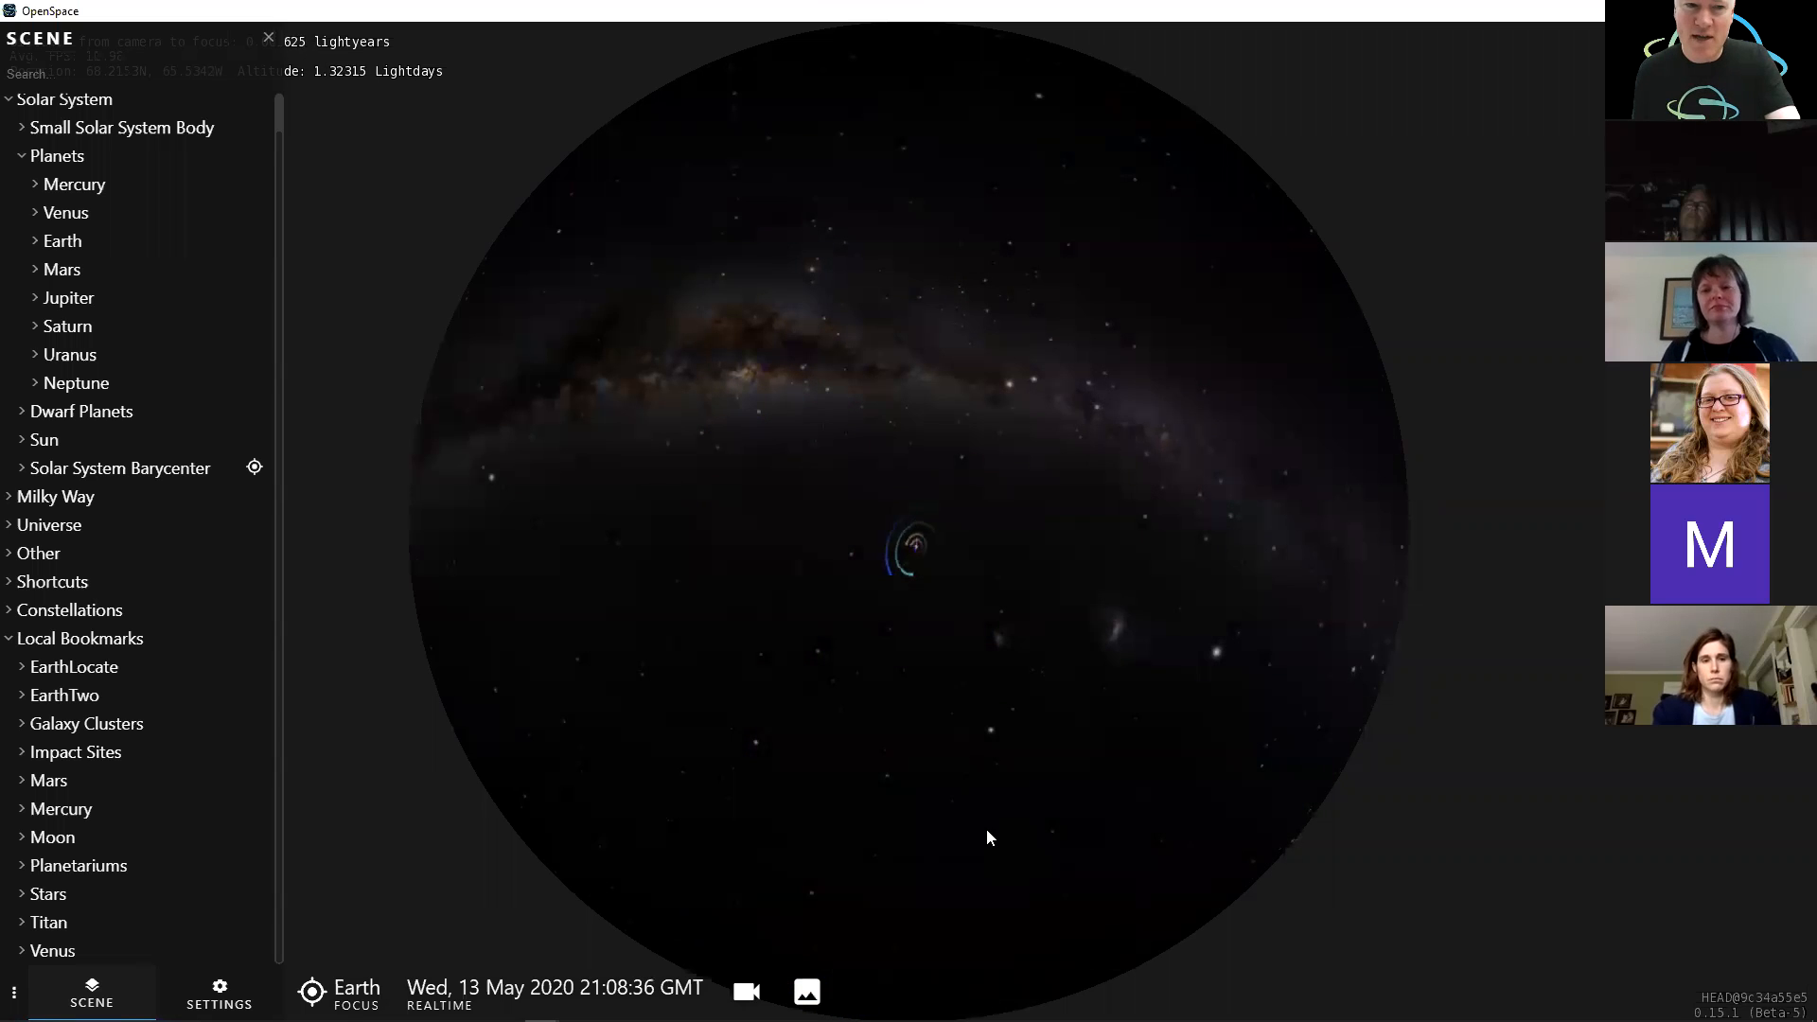
pyautogui.scroll(5, 971, 573)
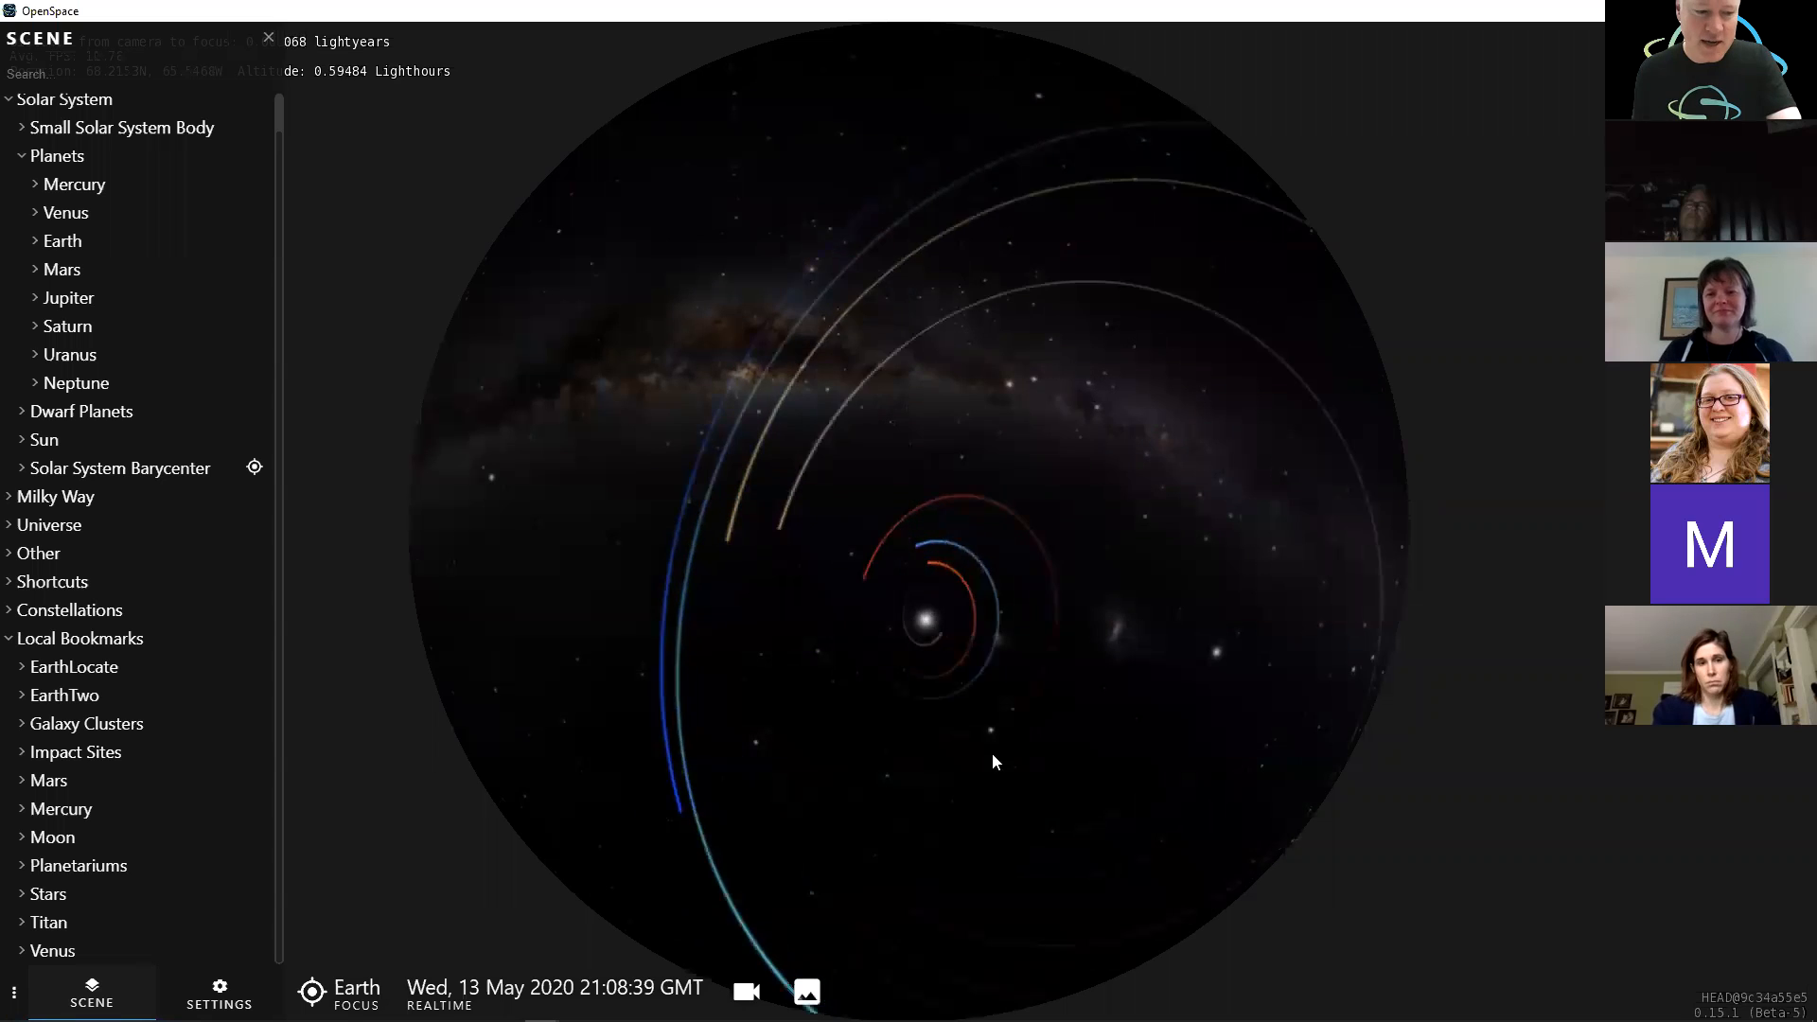
pyautogui.scroll(3, 994, 671)
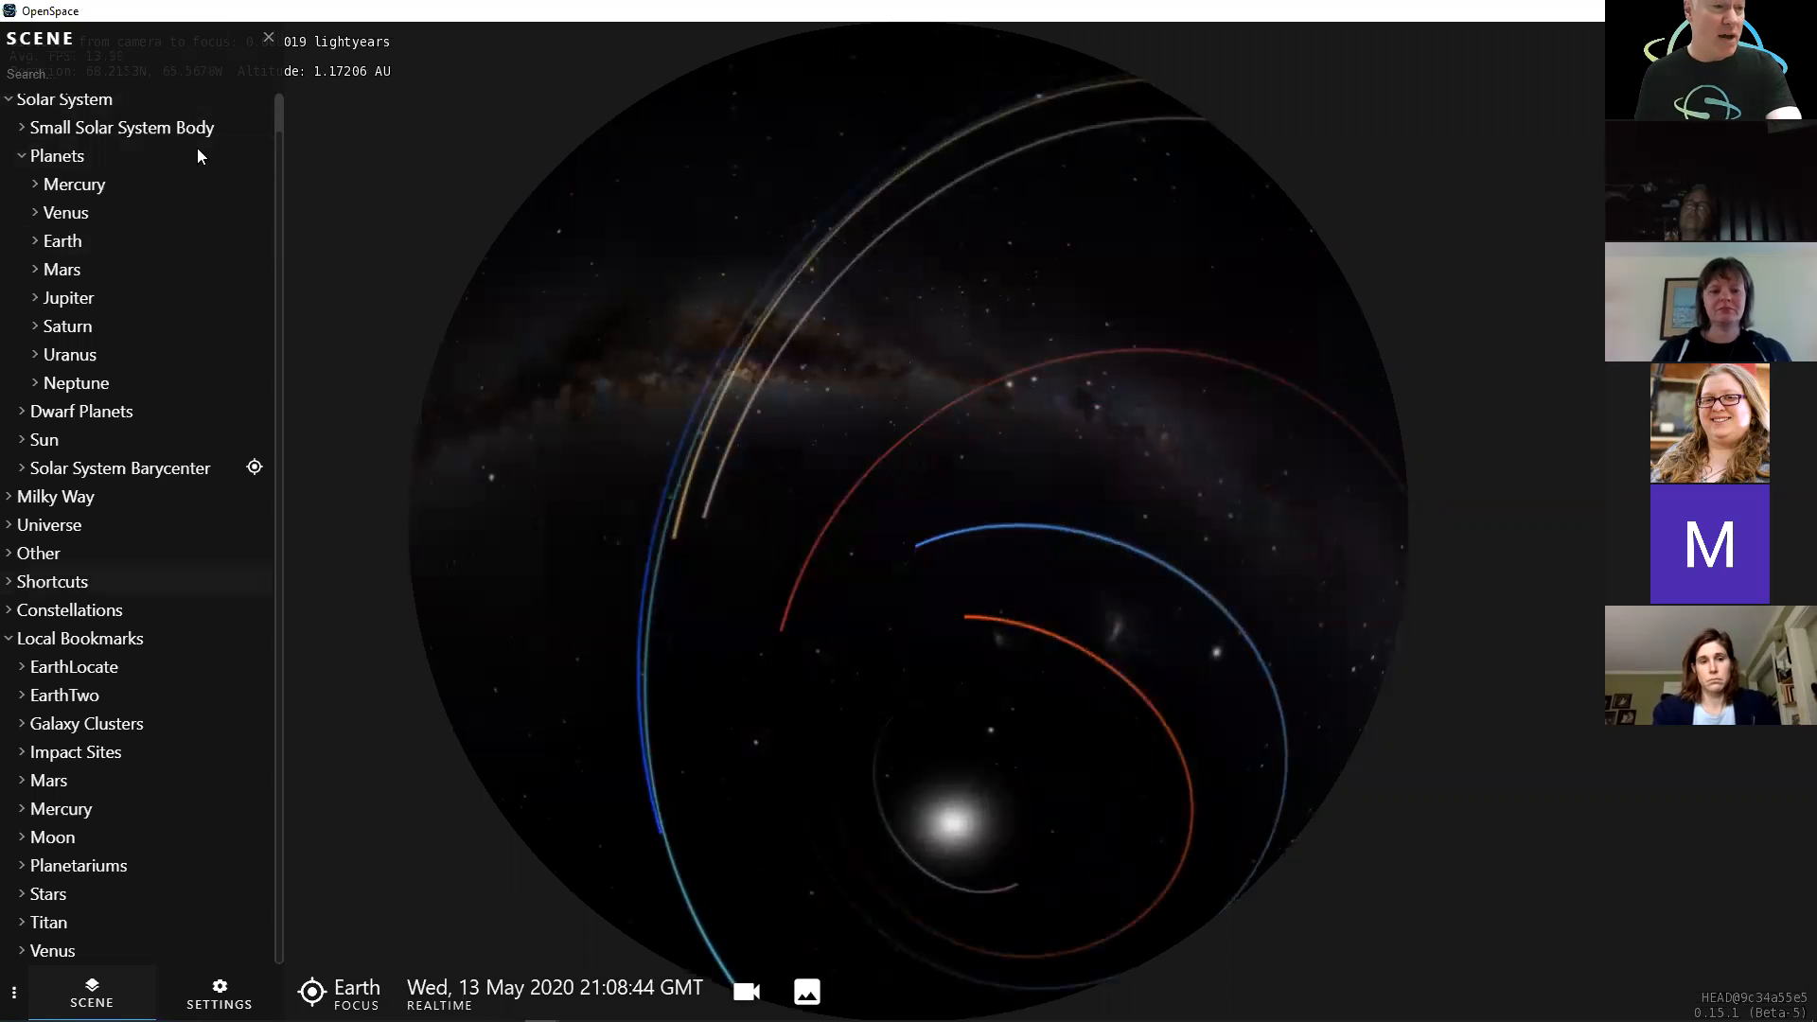
# - Toggle the interface panels off and on repeatedly and leave them hidden
pyautogui.press('Tab')
pyautogui.press('Tab')
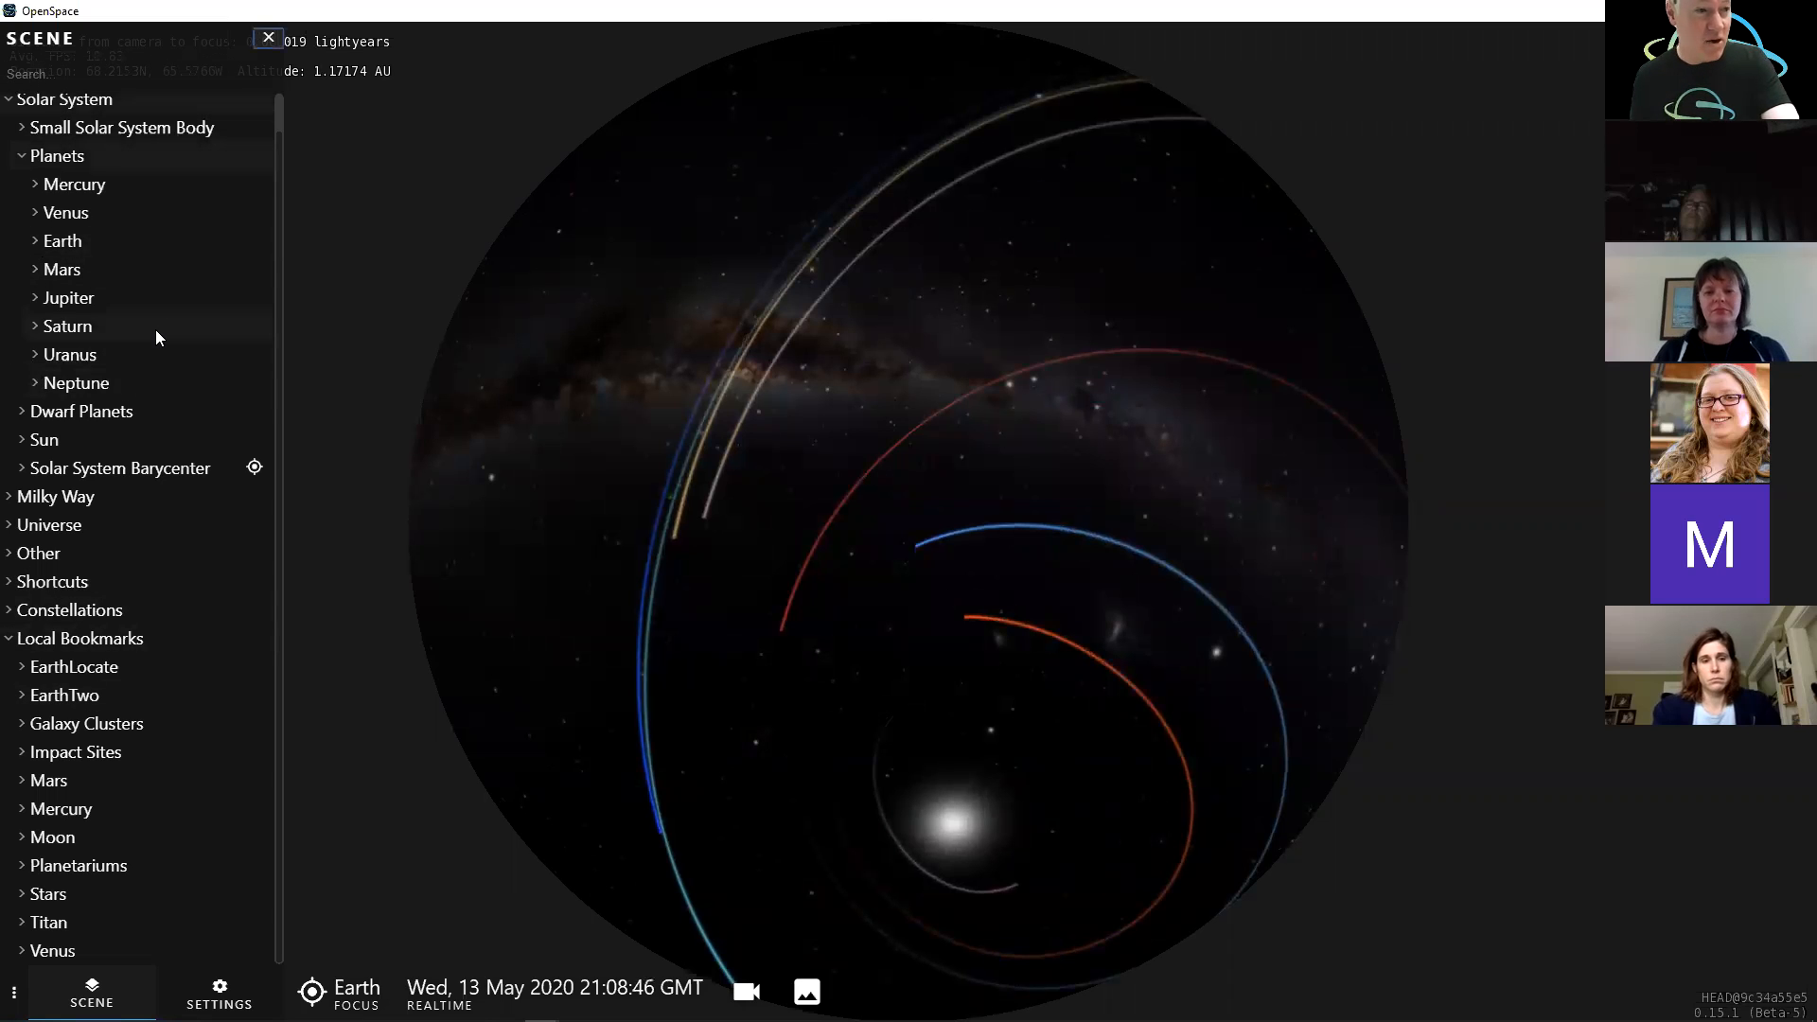
pyautogui.press('Tab')
pyautogui.press('Tab')
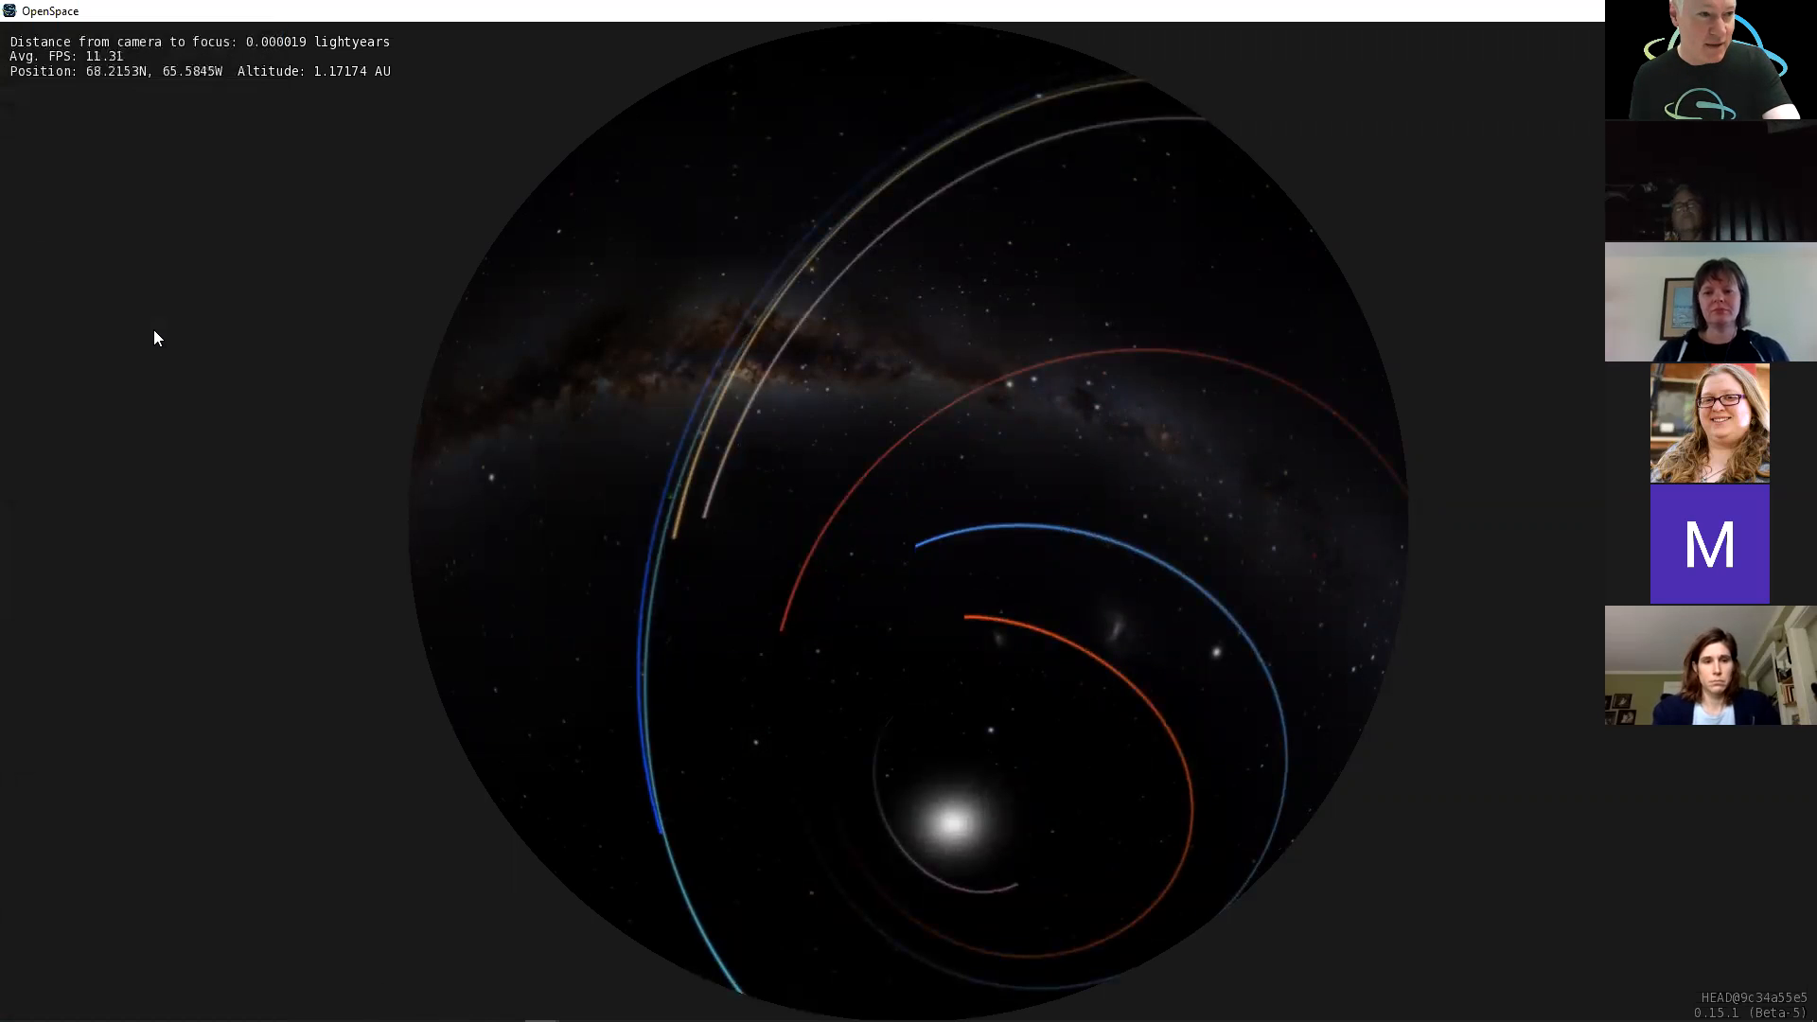
pyautogui.press('Tab')
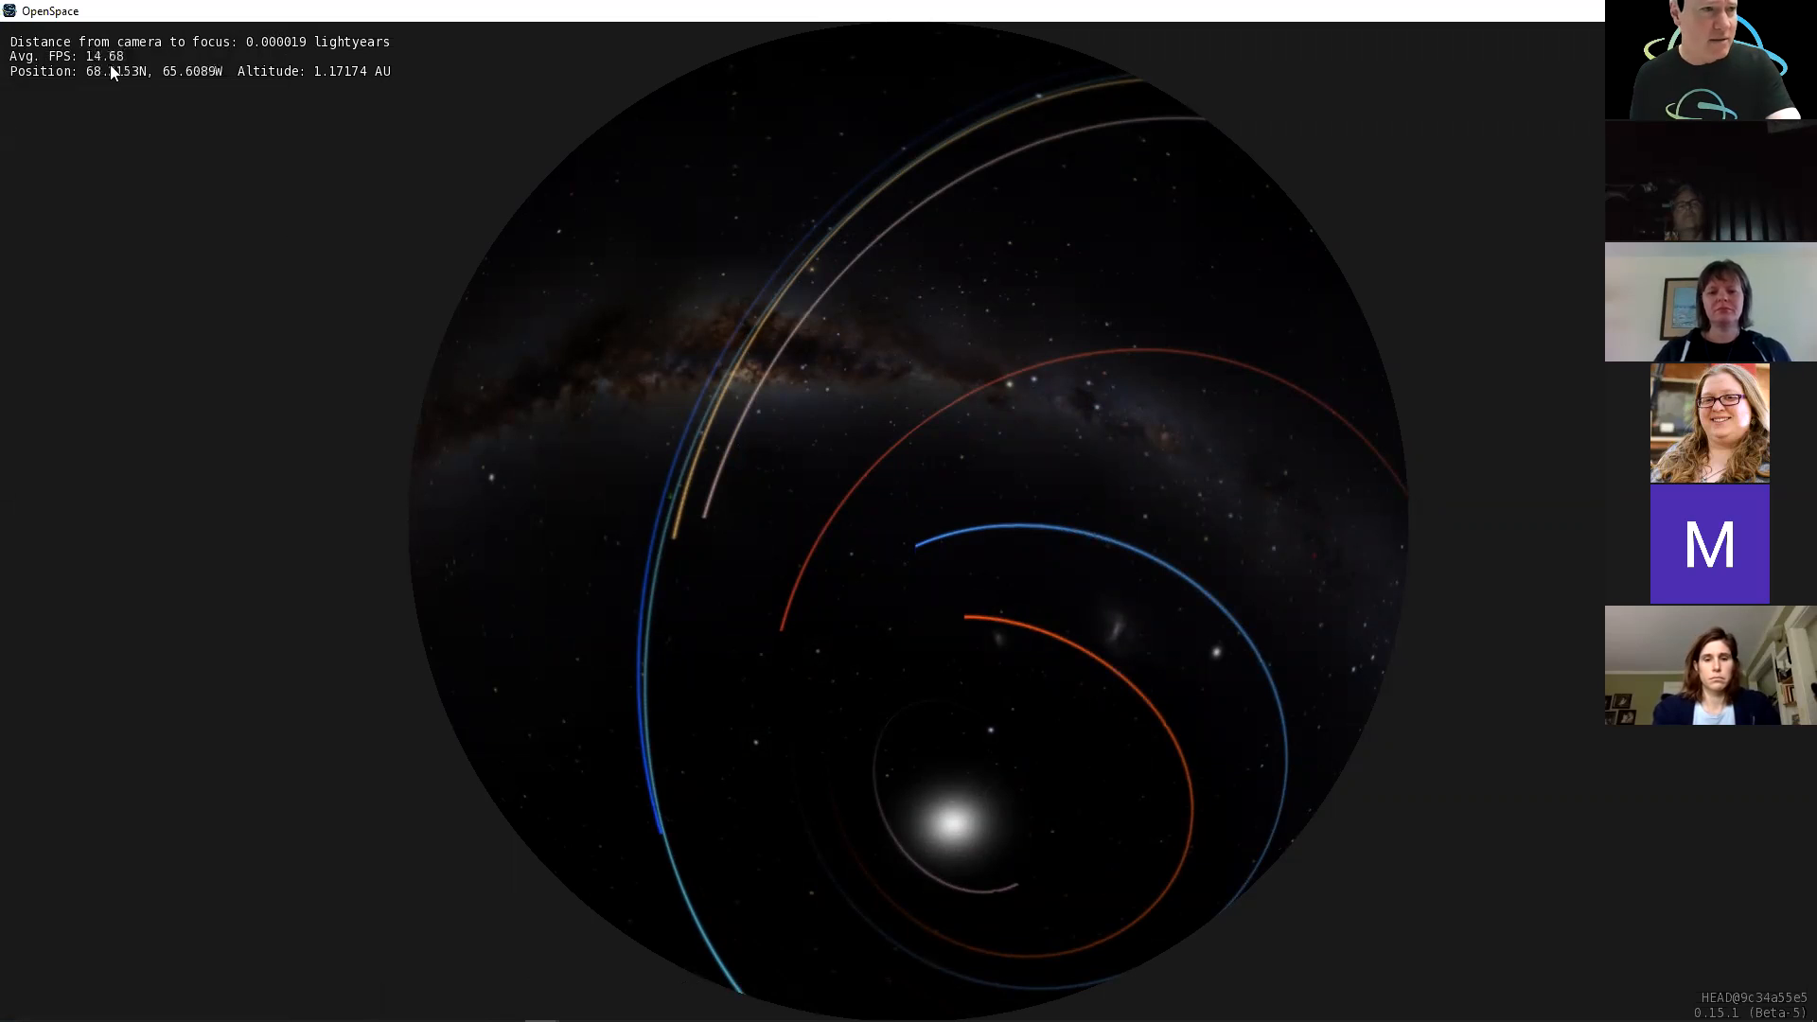
# - Hide and restore the on-screen camera information text, and show the interface panels before hiding them again
pyautogui.hotkey('shift', 'Tab')
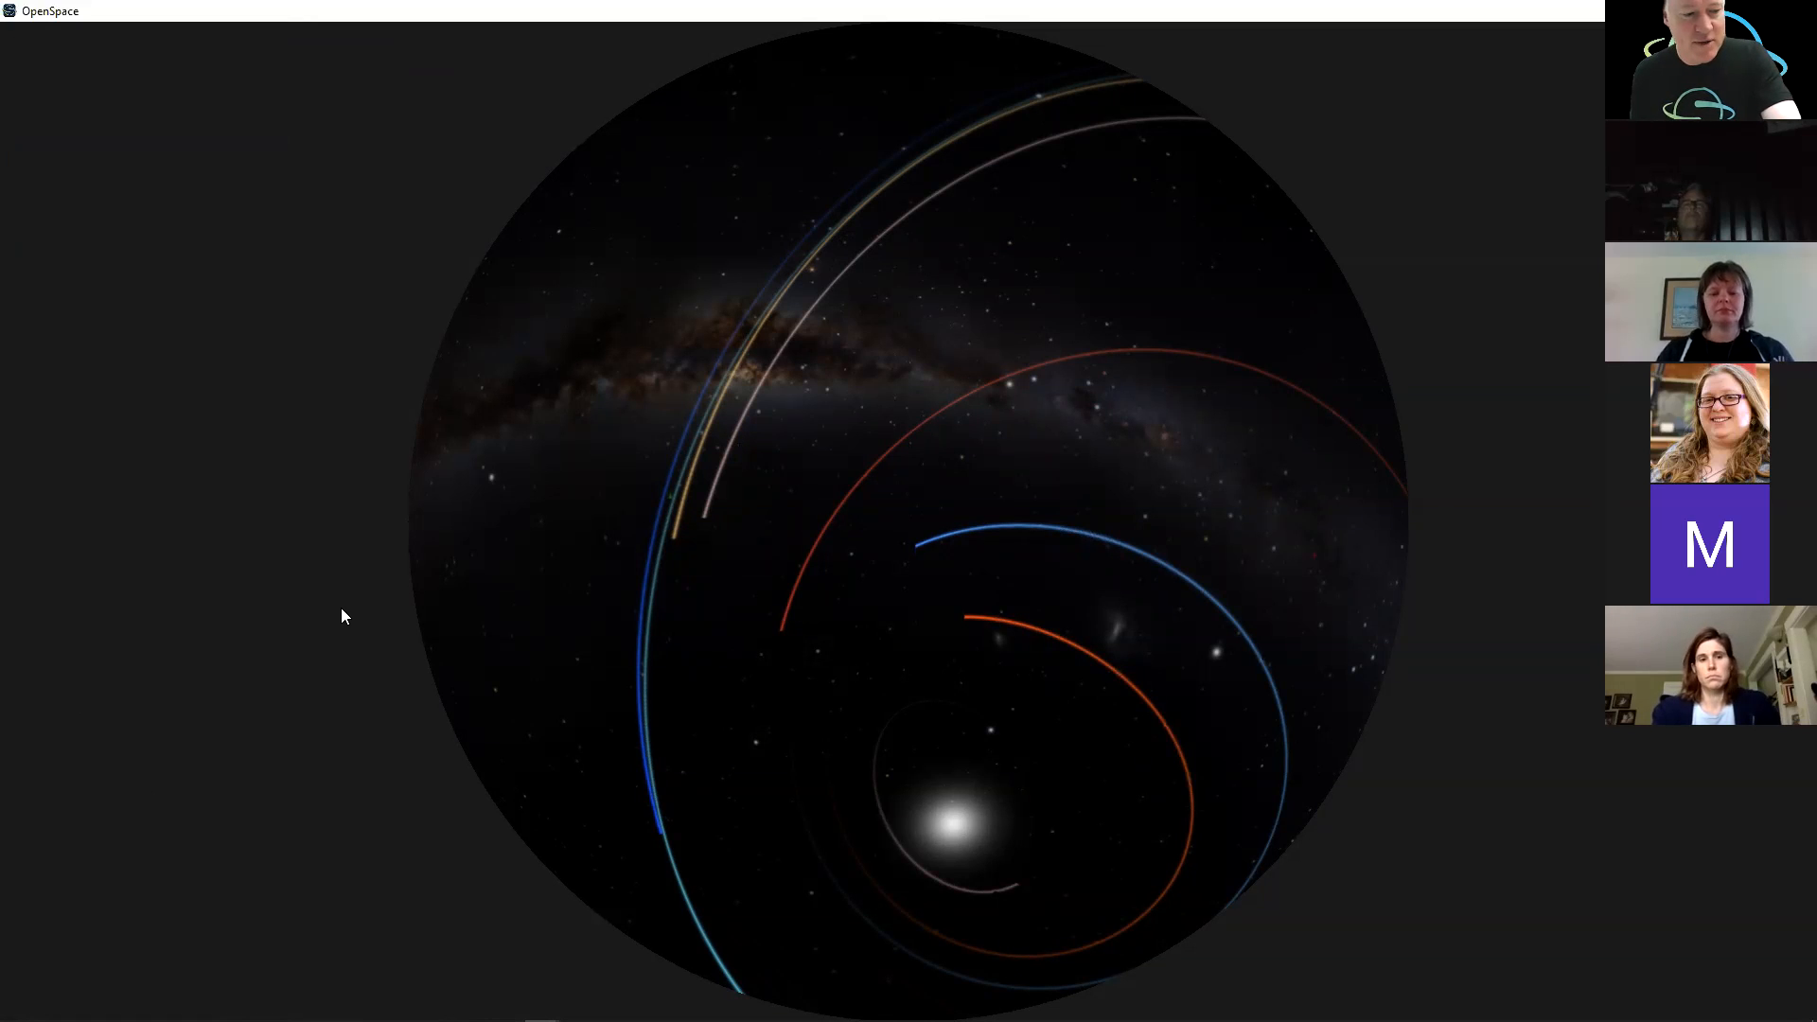
pyautogui.hotkey('shift', 'Tab')
pyautogui.press('Tab')
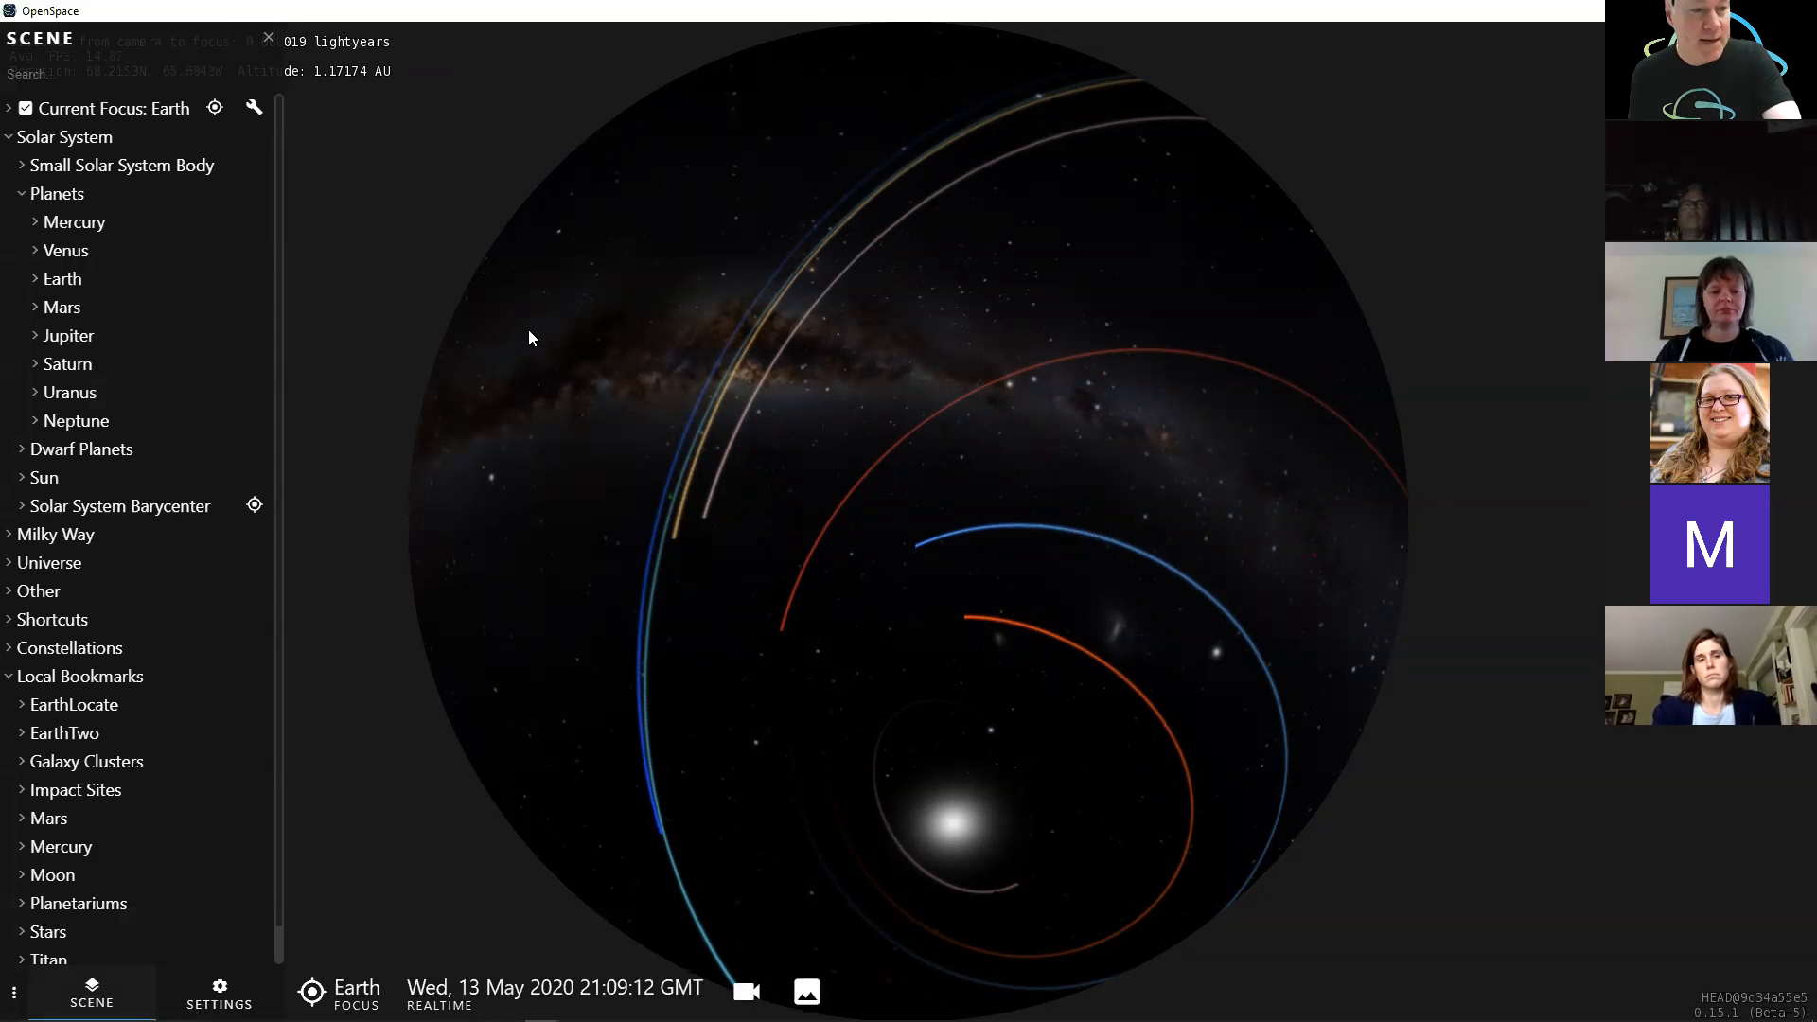
pyautogui.press('Tab')
pyautogui.press('Tab')
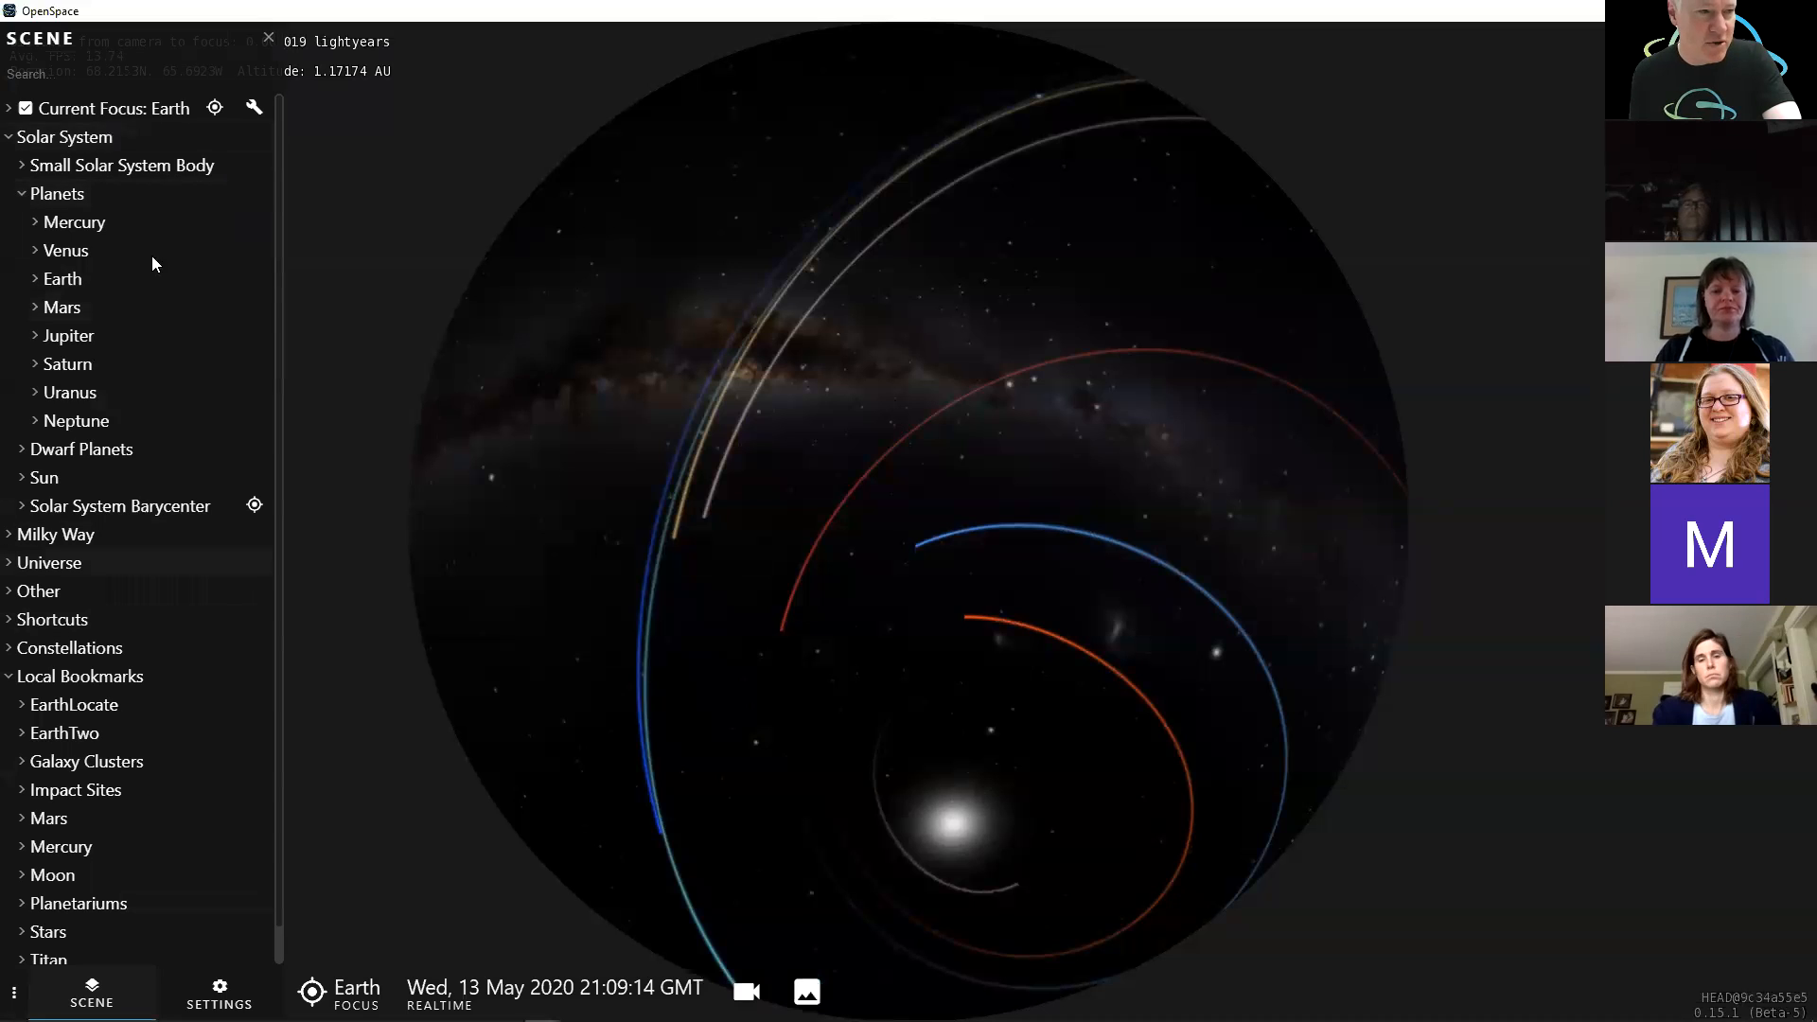
pyautogui.press('Tab')
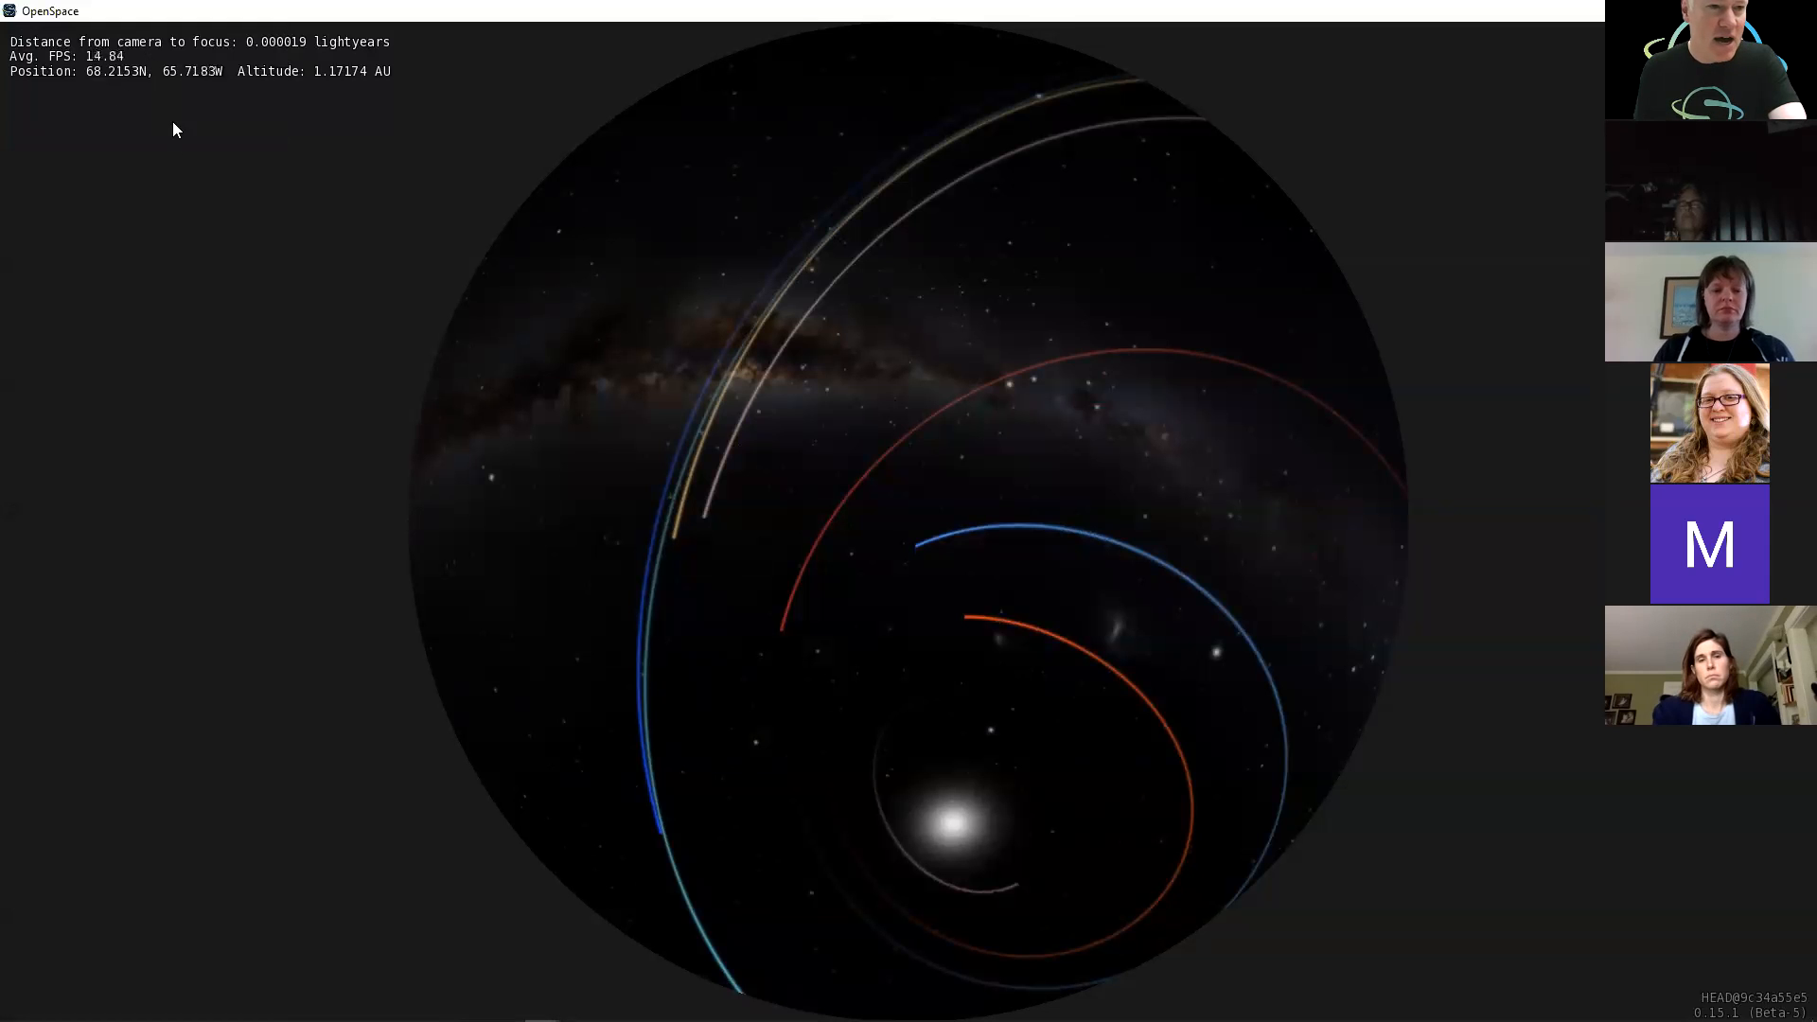
# - Orbit the camera, move in to about 1.70 AU from Earth, and bring back the interface panels
pyautogui.moveTo(940, 542); pyautogui.dragTo(909, 540)
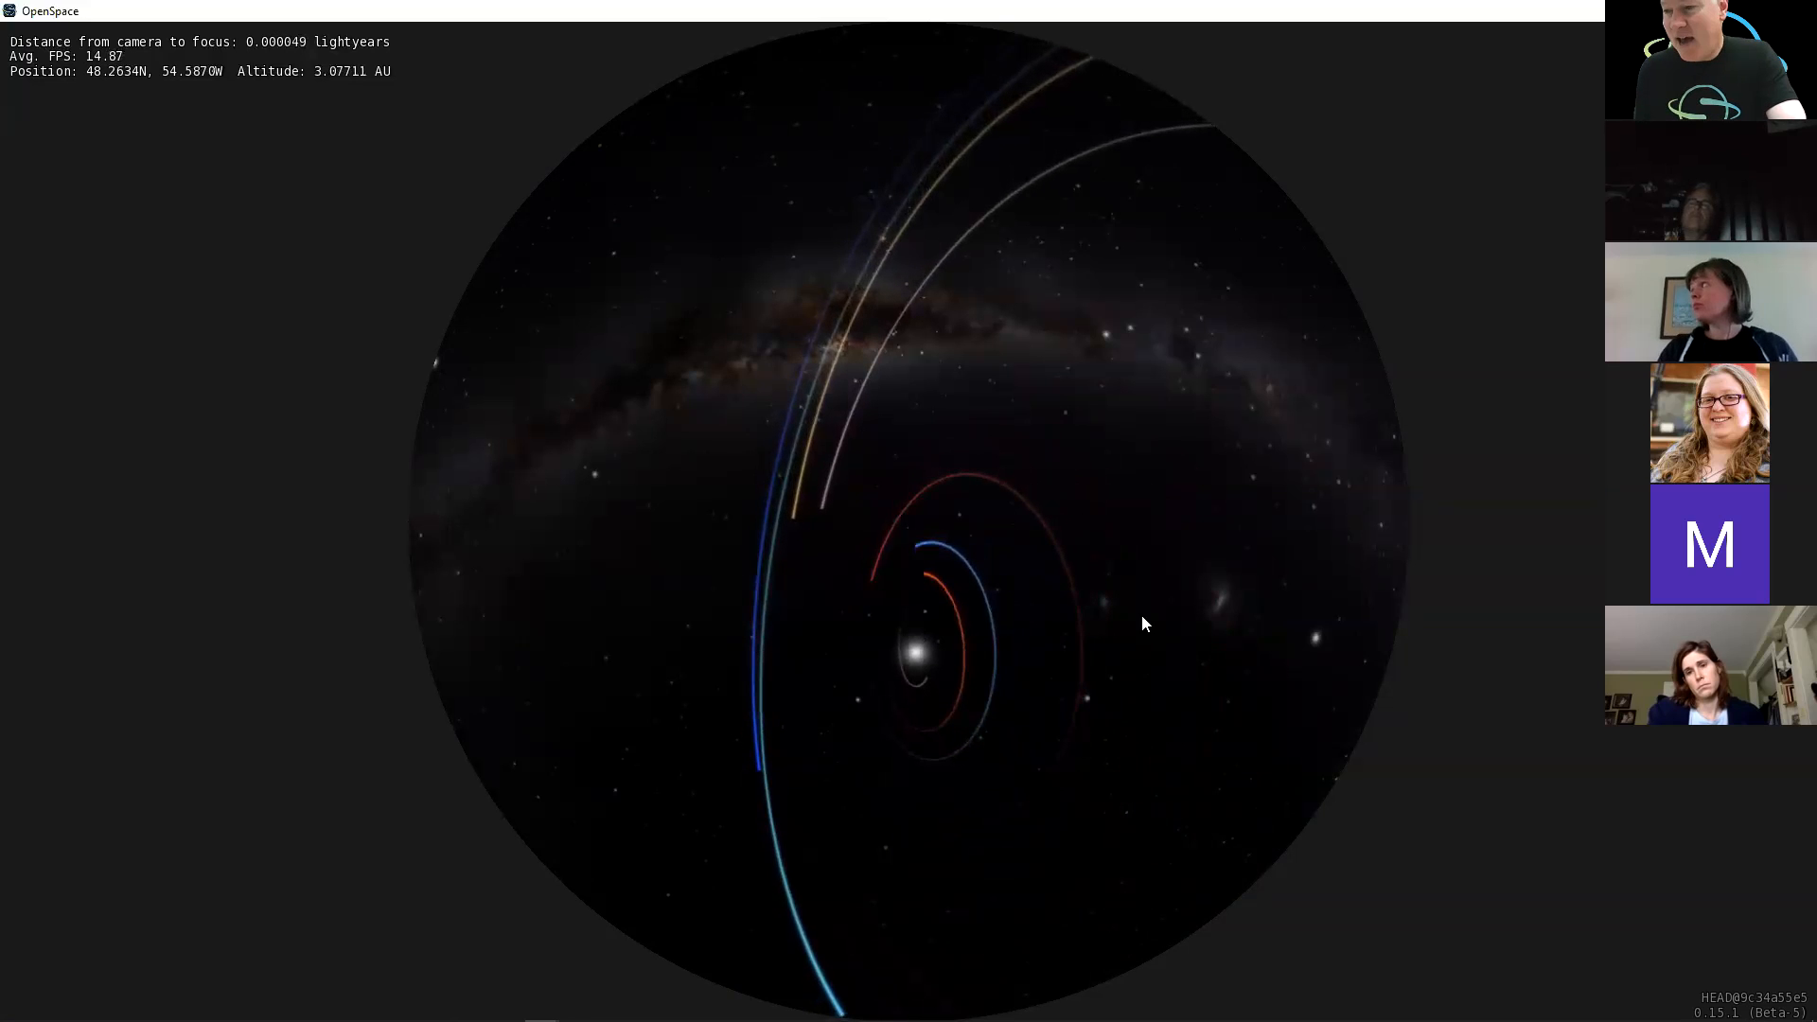
pyautogui.moveTo(958, 687); pyautogui.dragTo(959, 450, button='right')
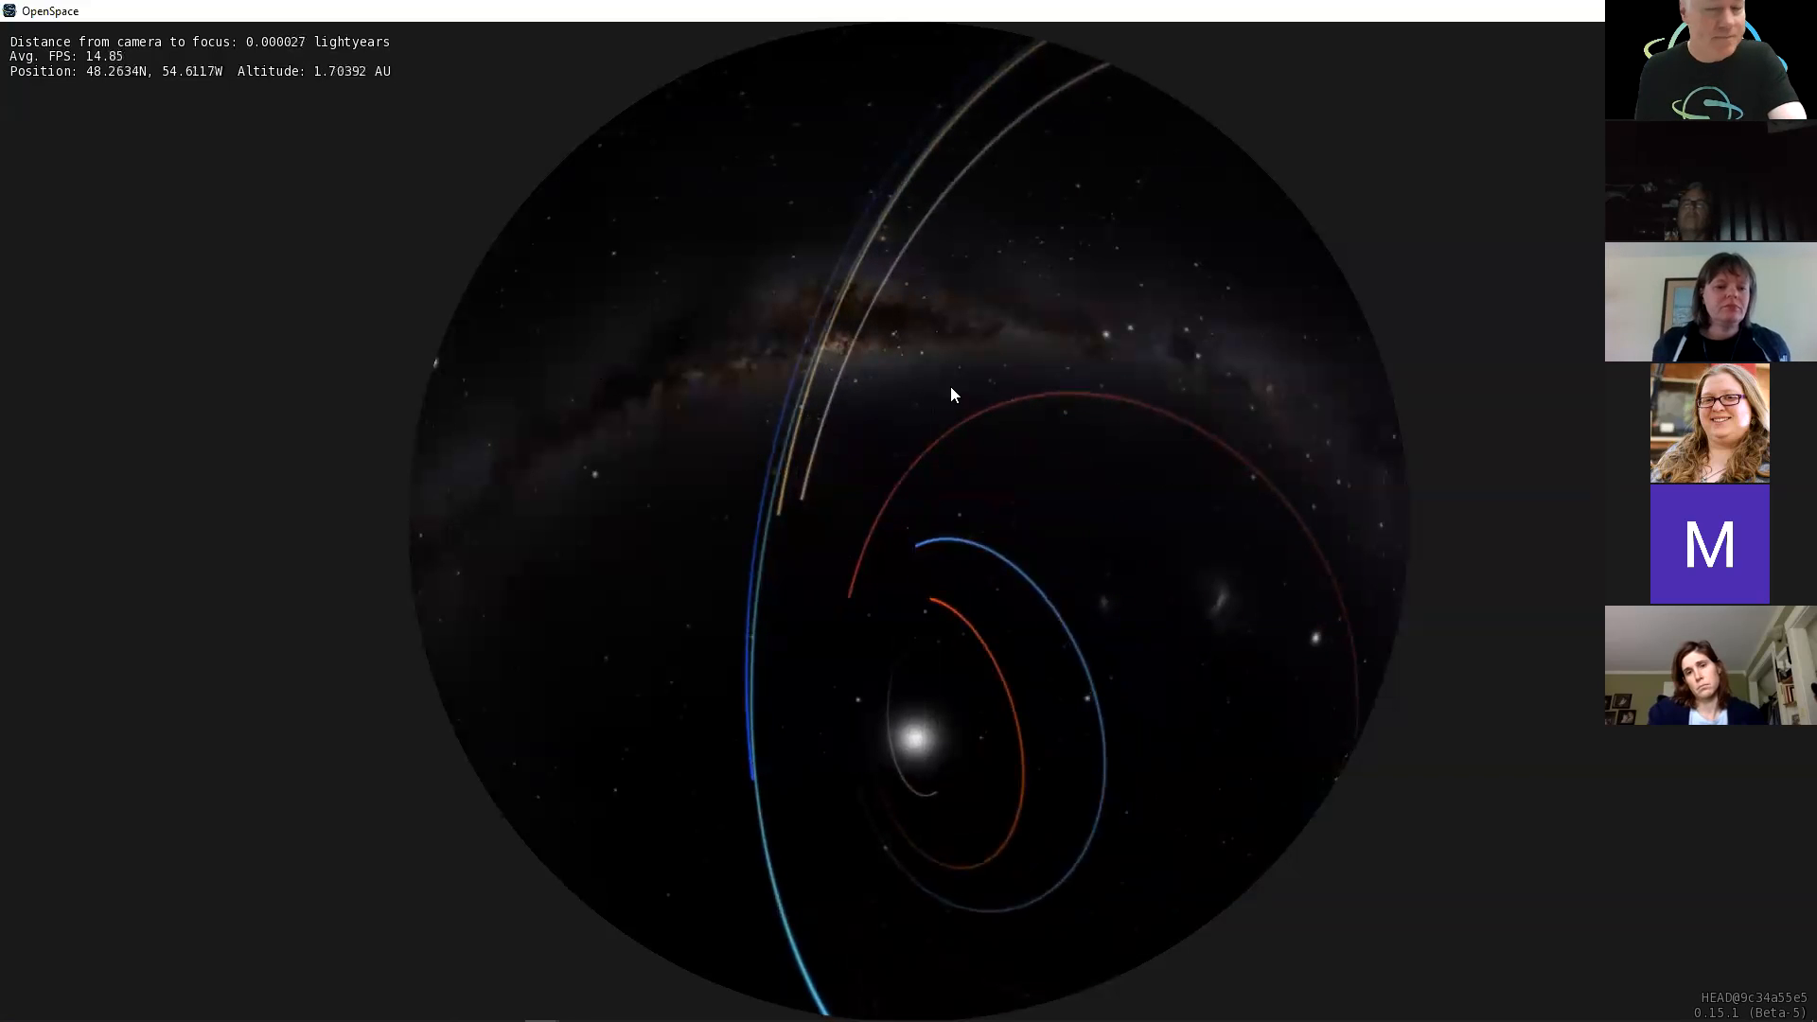
pyautogui.press('Tab')
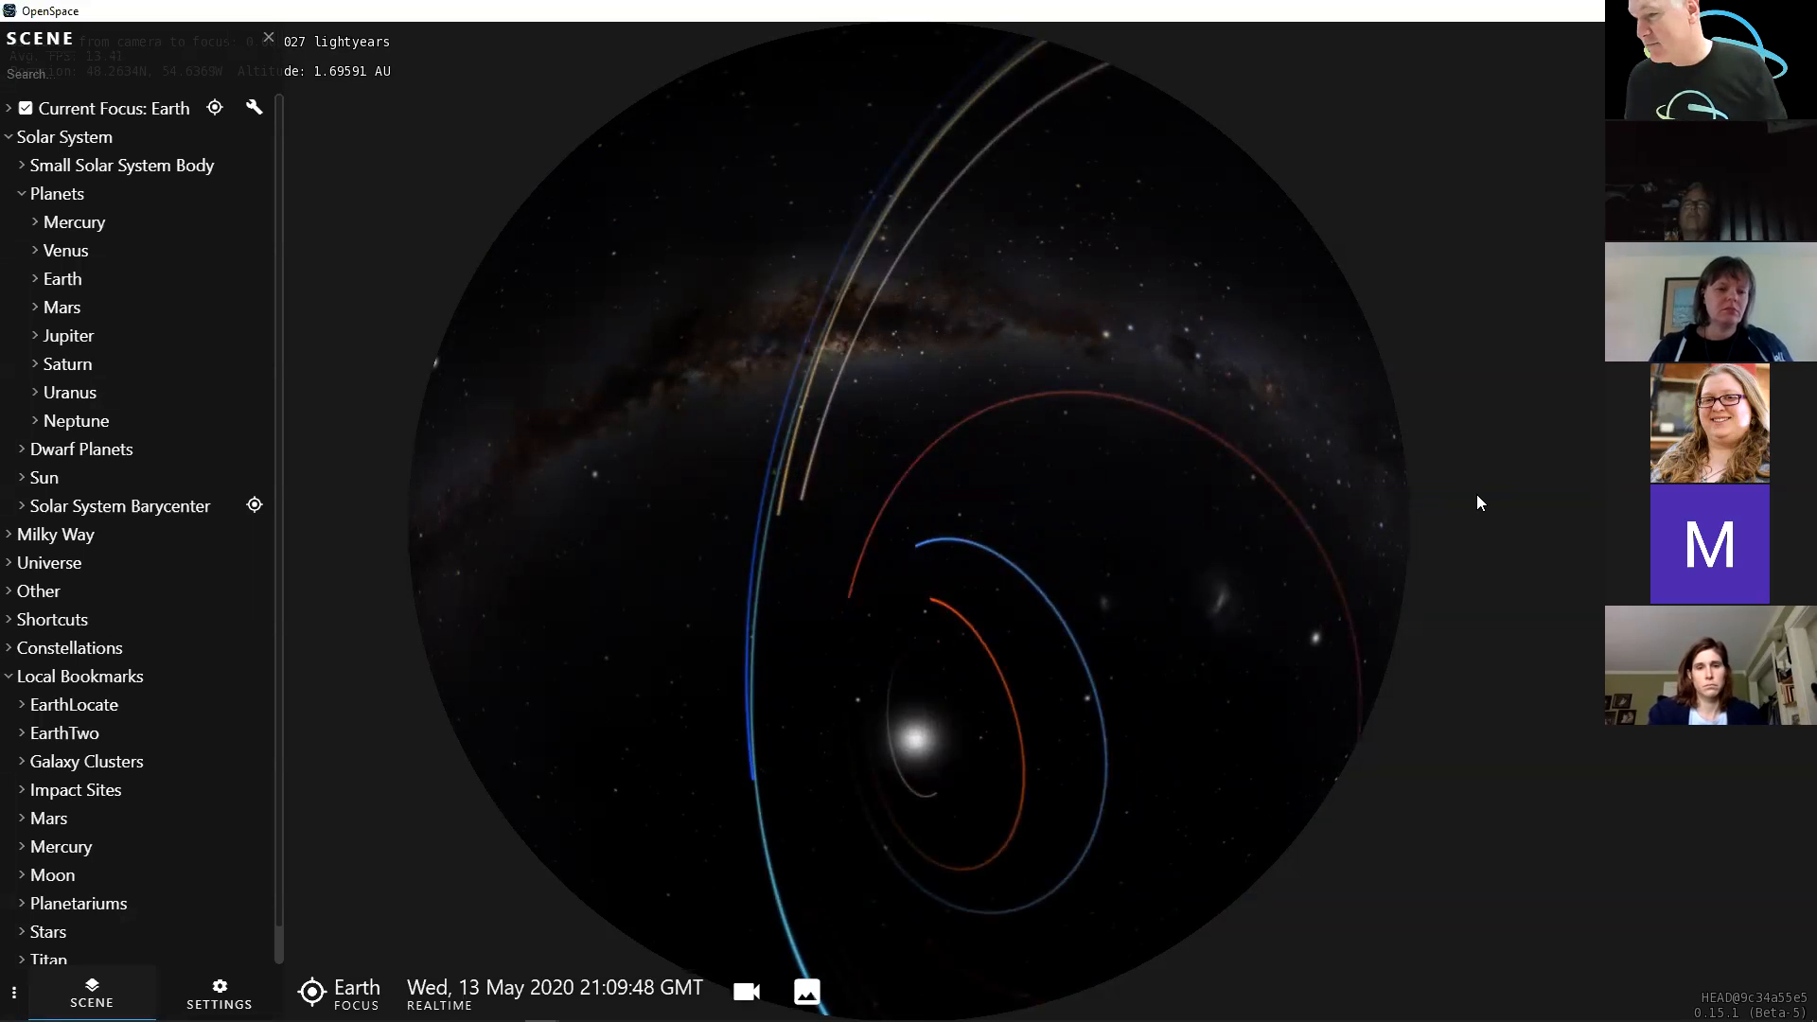
# - Orbit the camera around the planet orbits and pull back to about 2.71 AU from Earth
pyautogui.moveTo(1383, 503); pyautogui.dragTo(1373, 508)
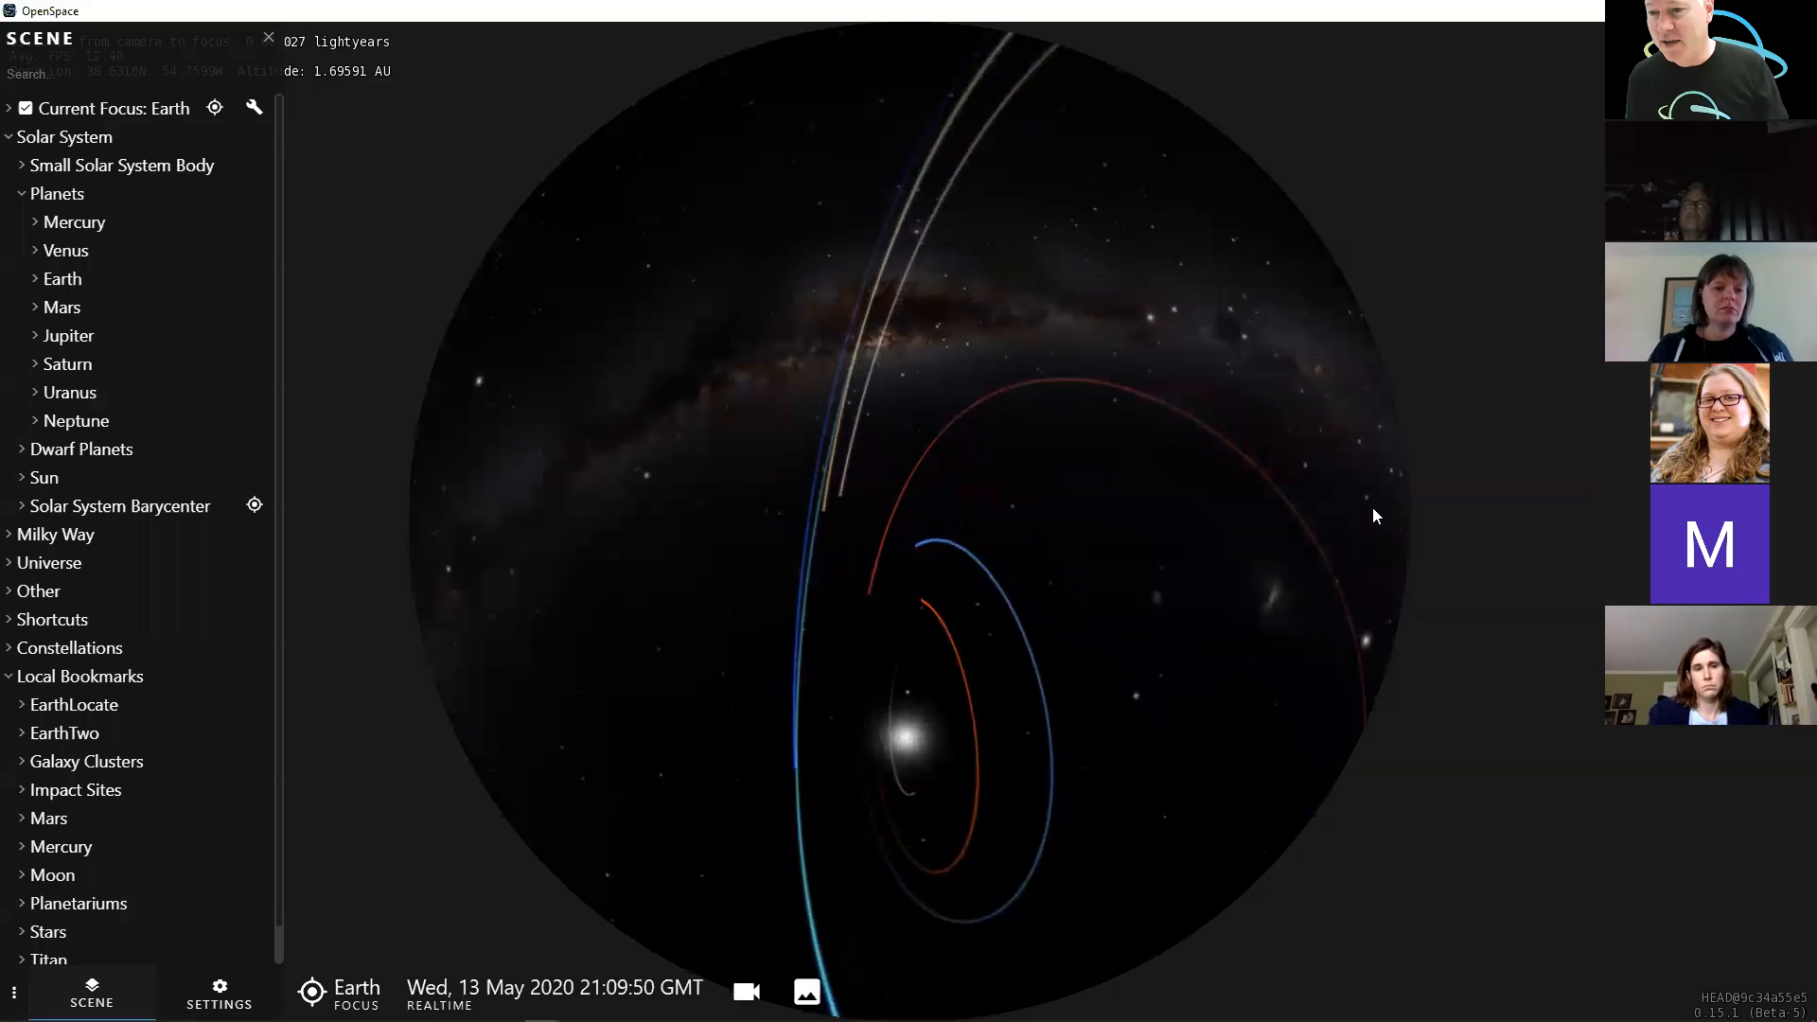
pyautogui.moveTo(931, 625); pyautogui.dragTo(931, 641, button='right')
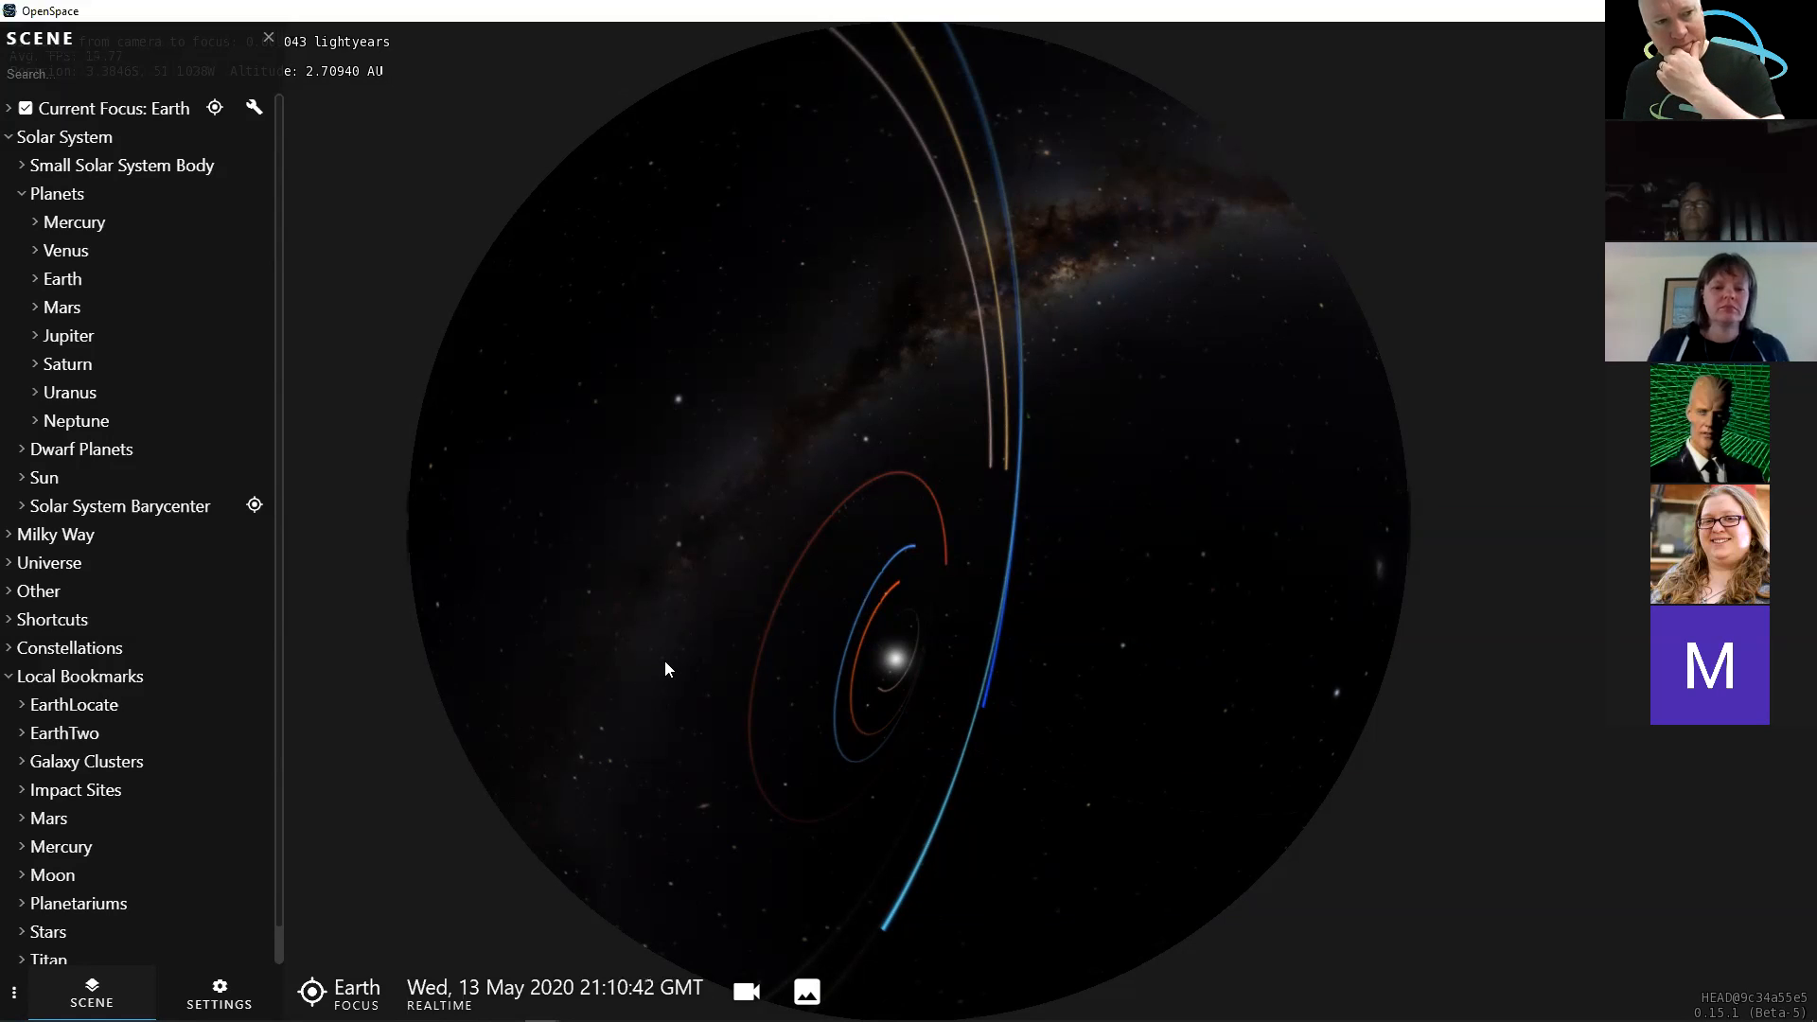
pyautogui.moveTo(750, 645); pyautogui.dragTo(773, 642)
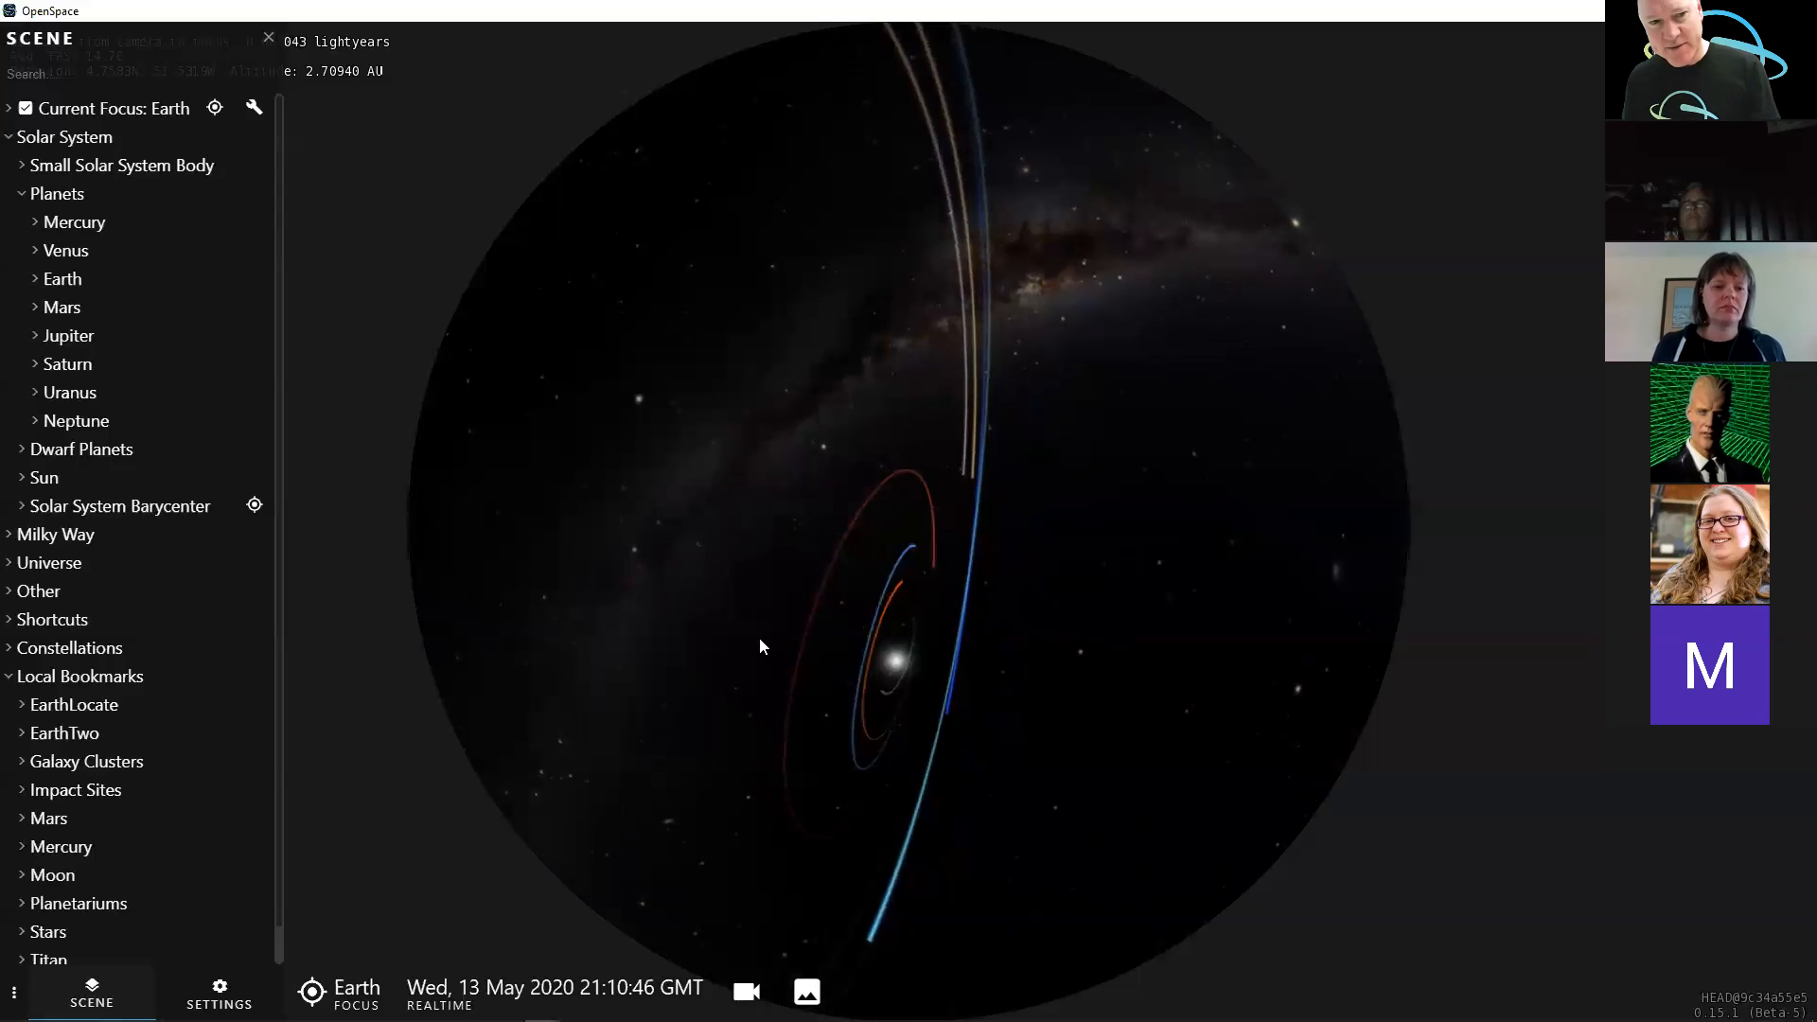
pyautogui.moveTo(848, 641); pyautogui.dragTo(874, 653)
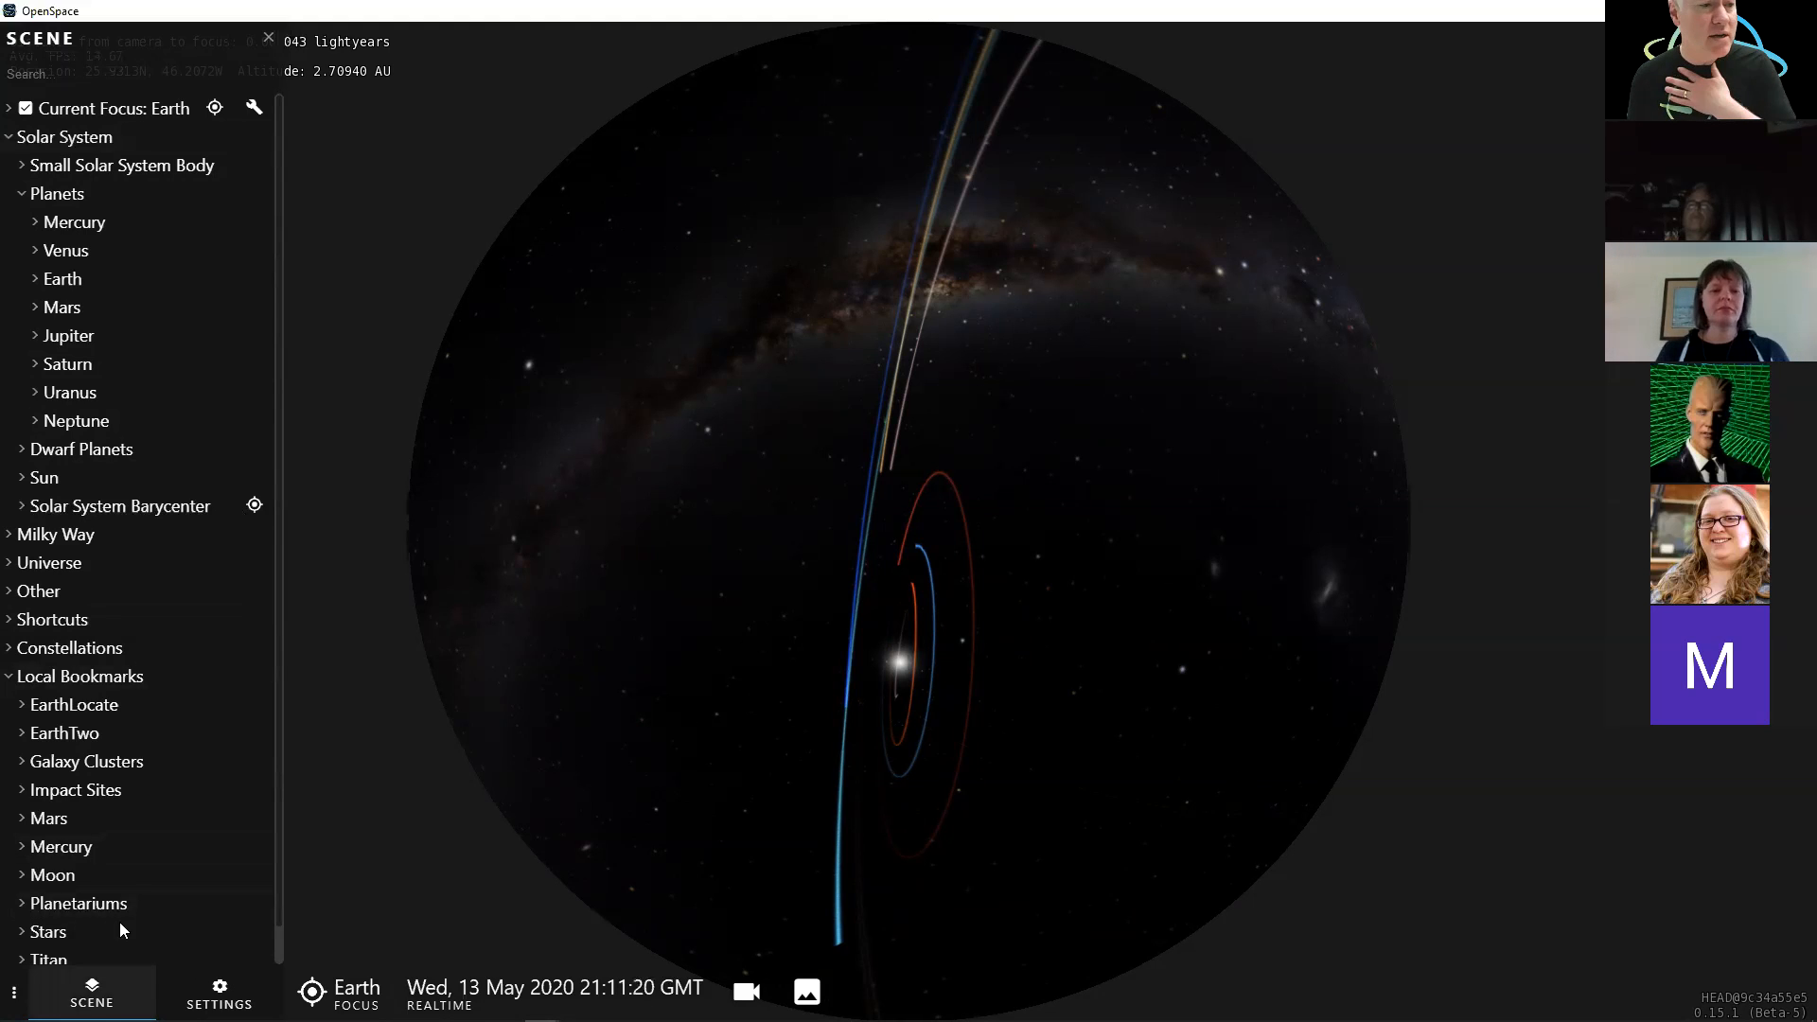
# - Collapse the Solar System group, expand the Rendering shortcuts, and check the Native GUI shortcut
pyautogui.click(8, 138)
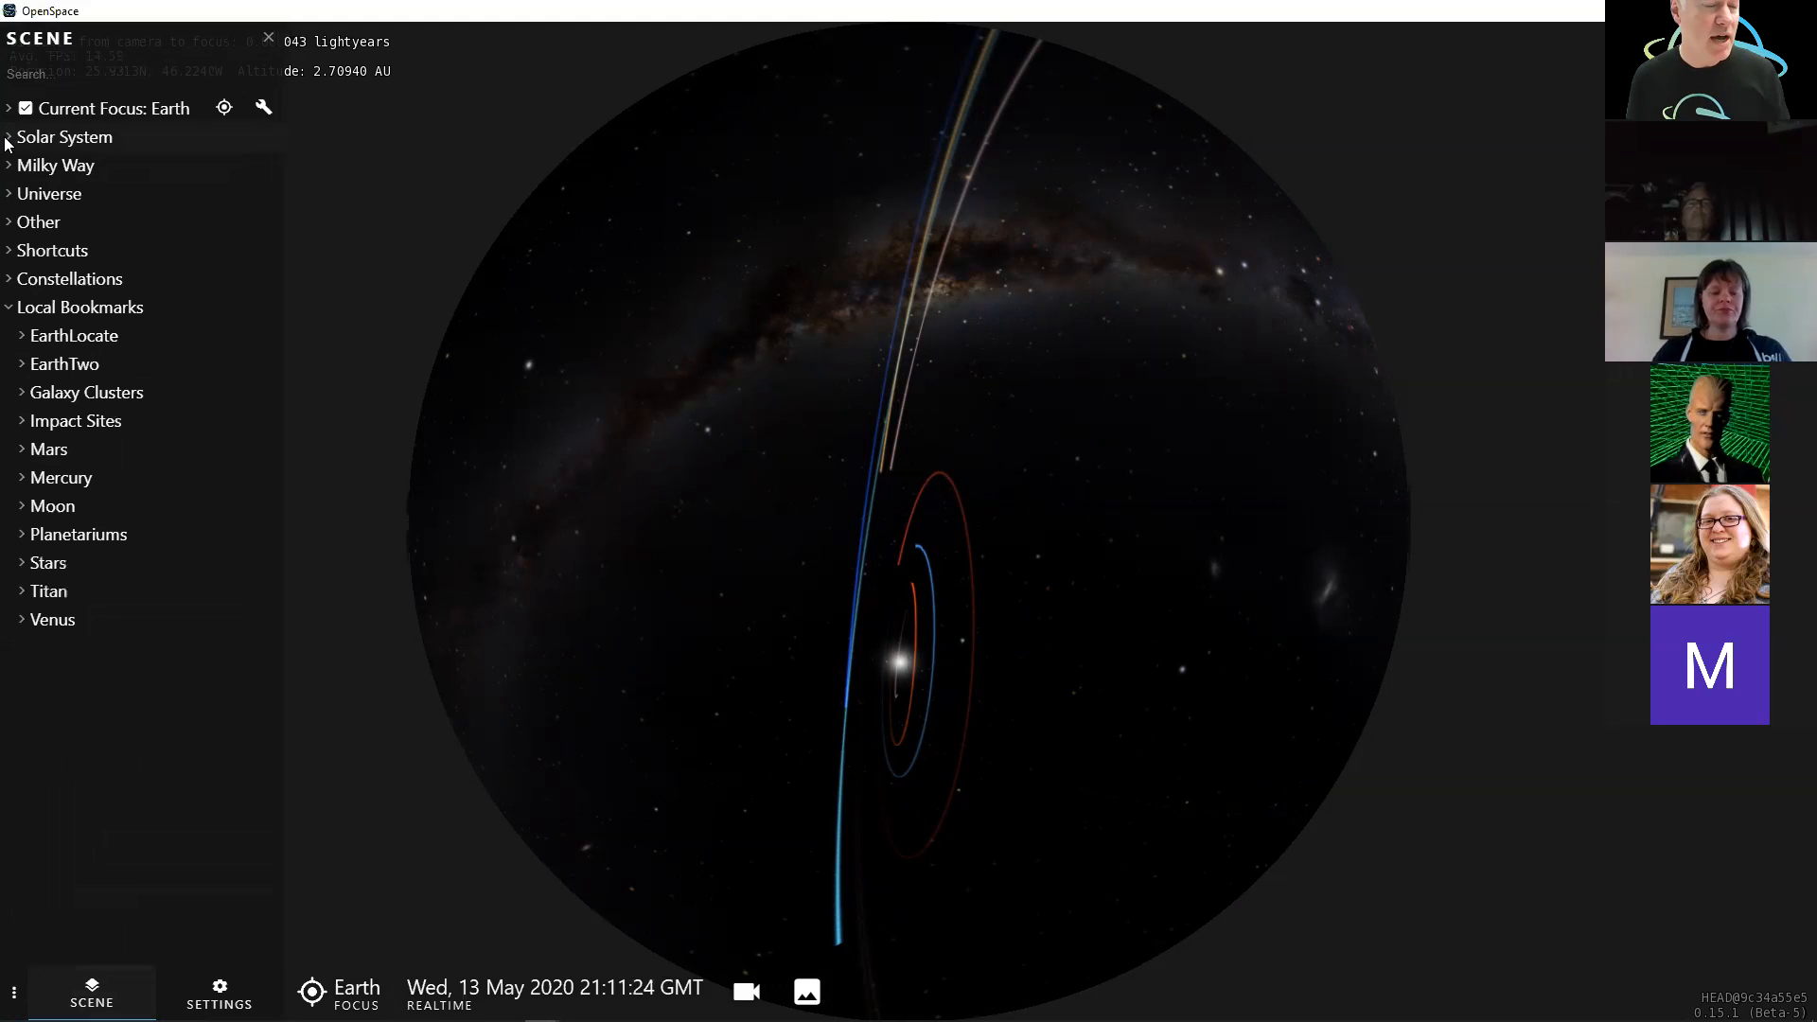
pyautogui.click(9, 252)
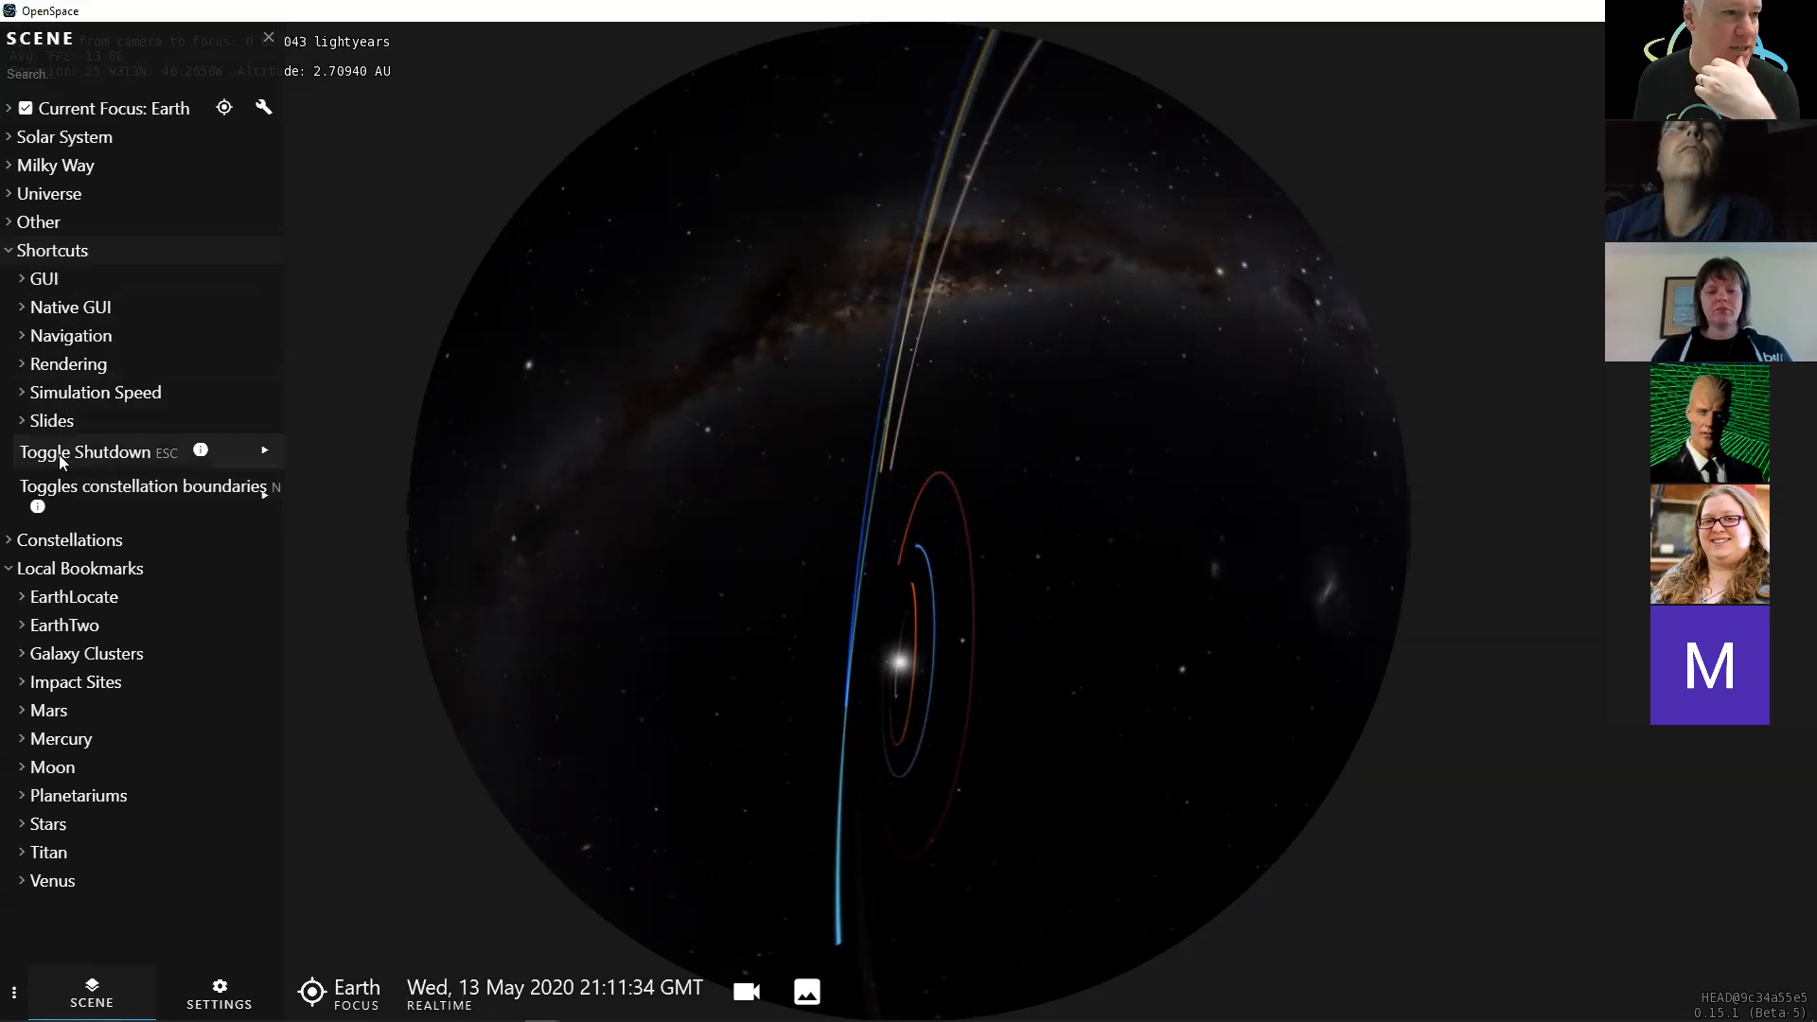
pyautogui.click(21, 365)
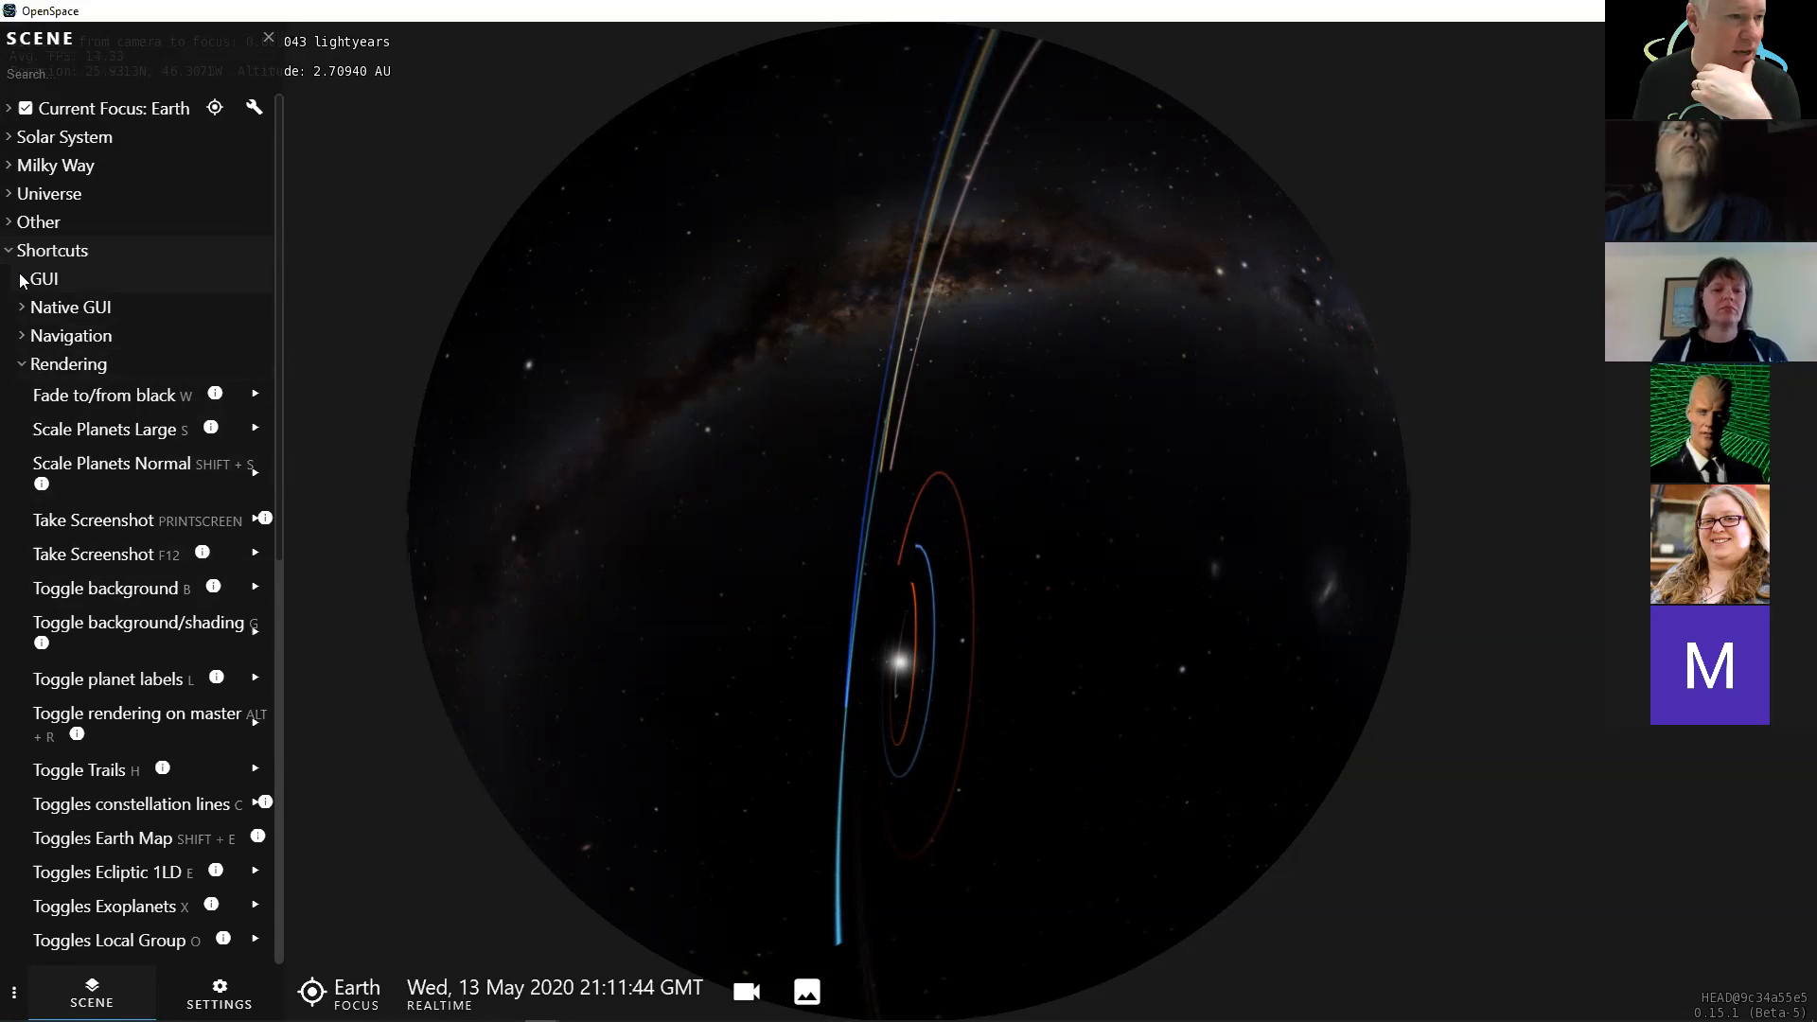
pyautogui.click(26, 308)
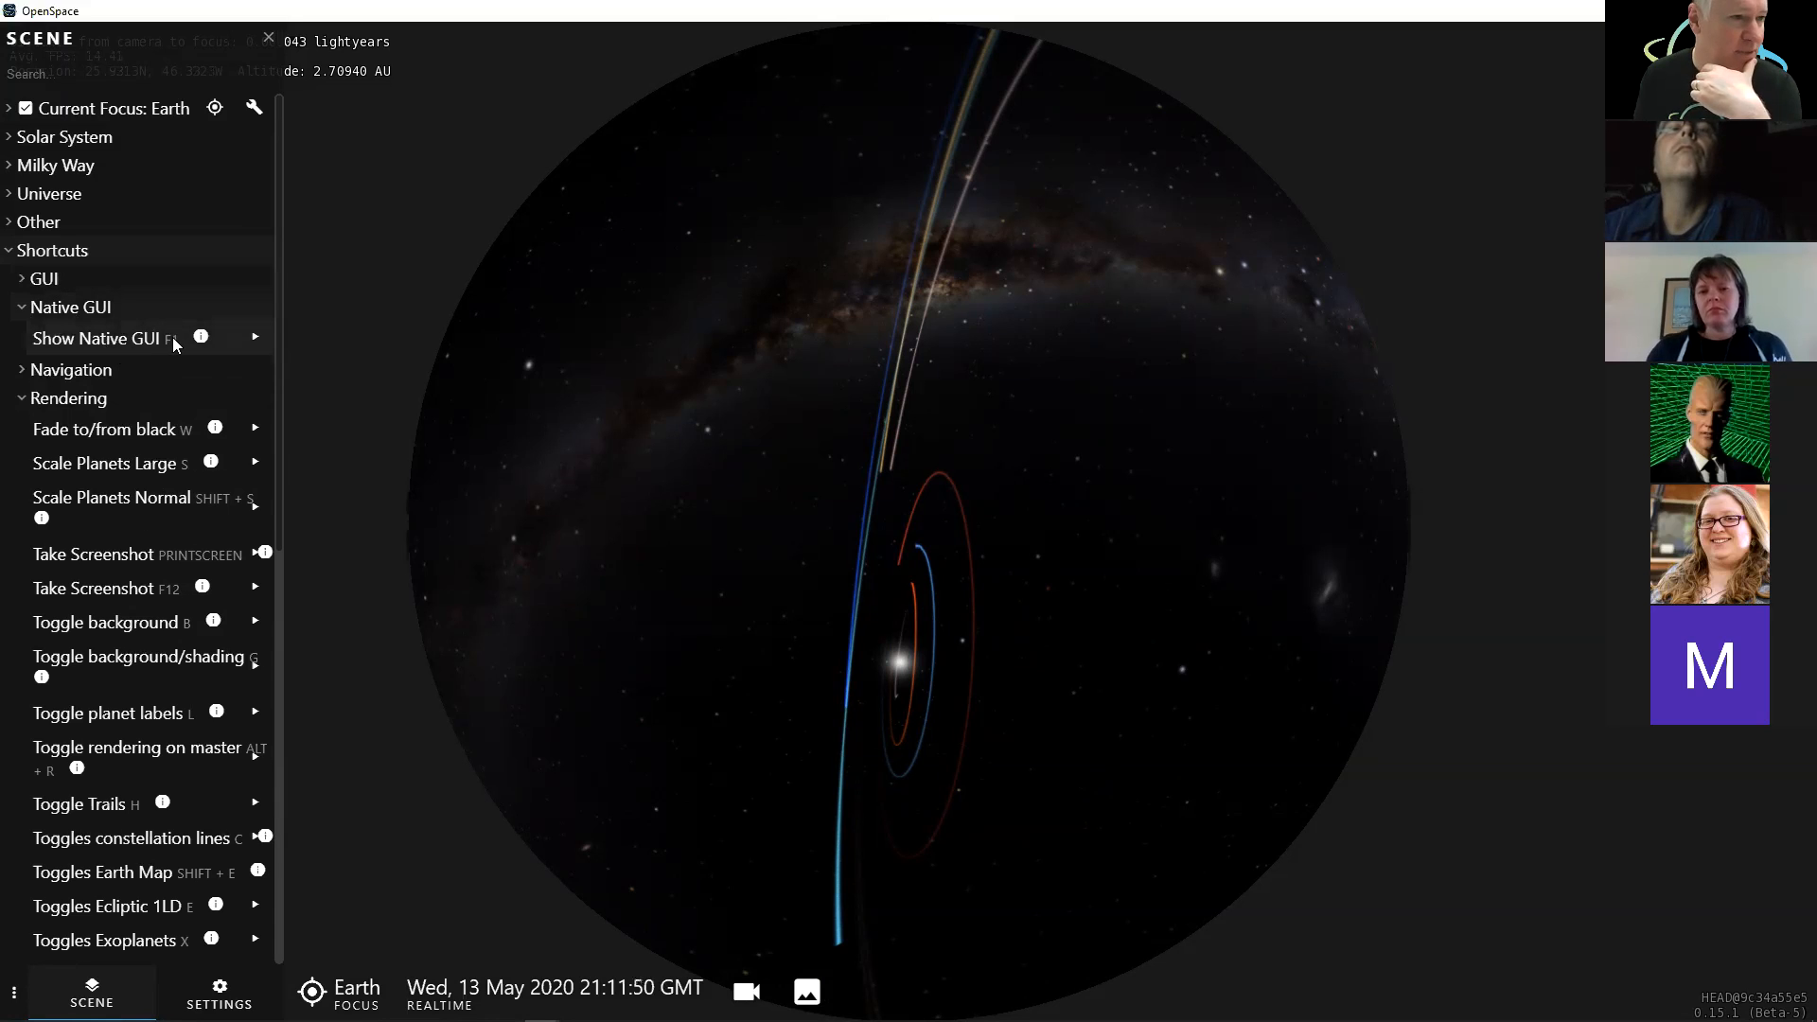
pyautogui.click(24, 308)
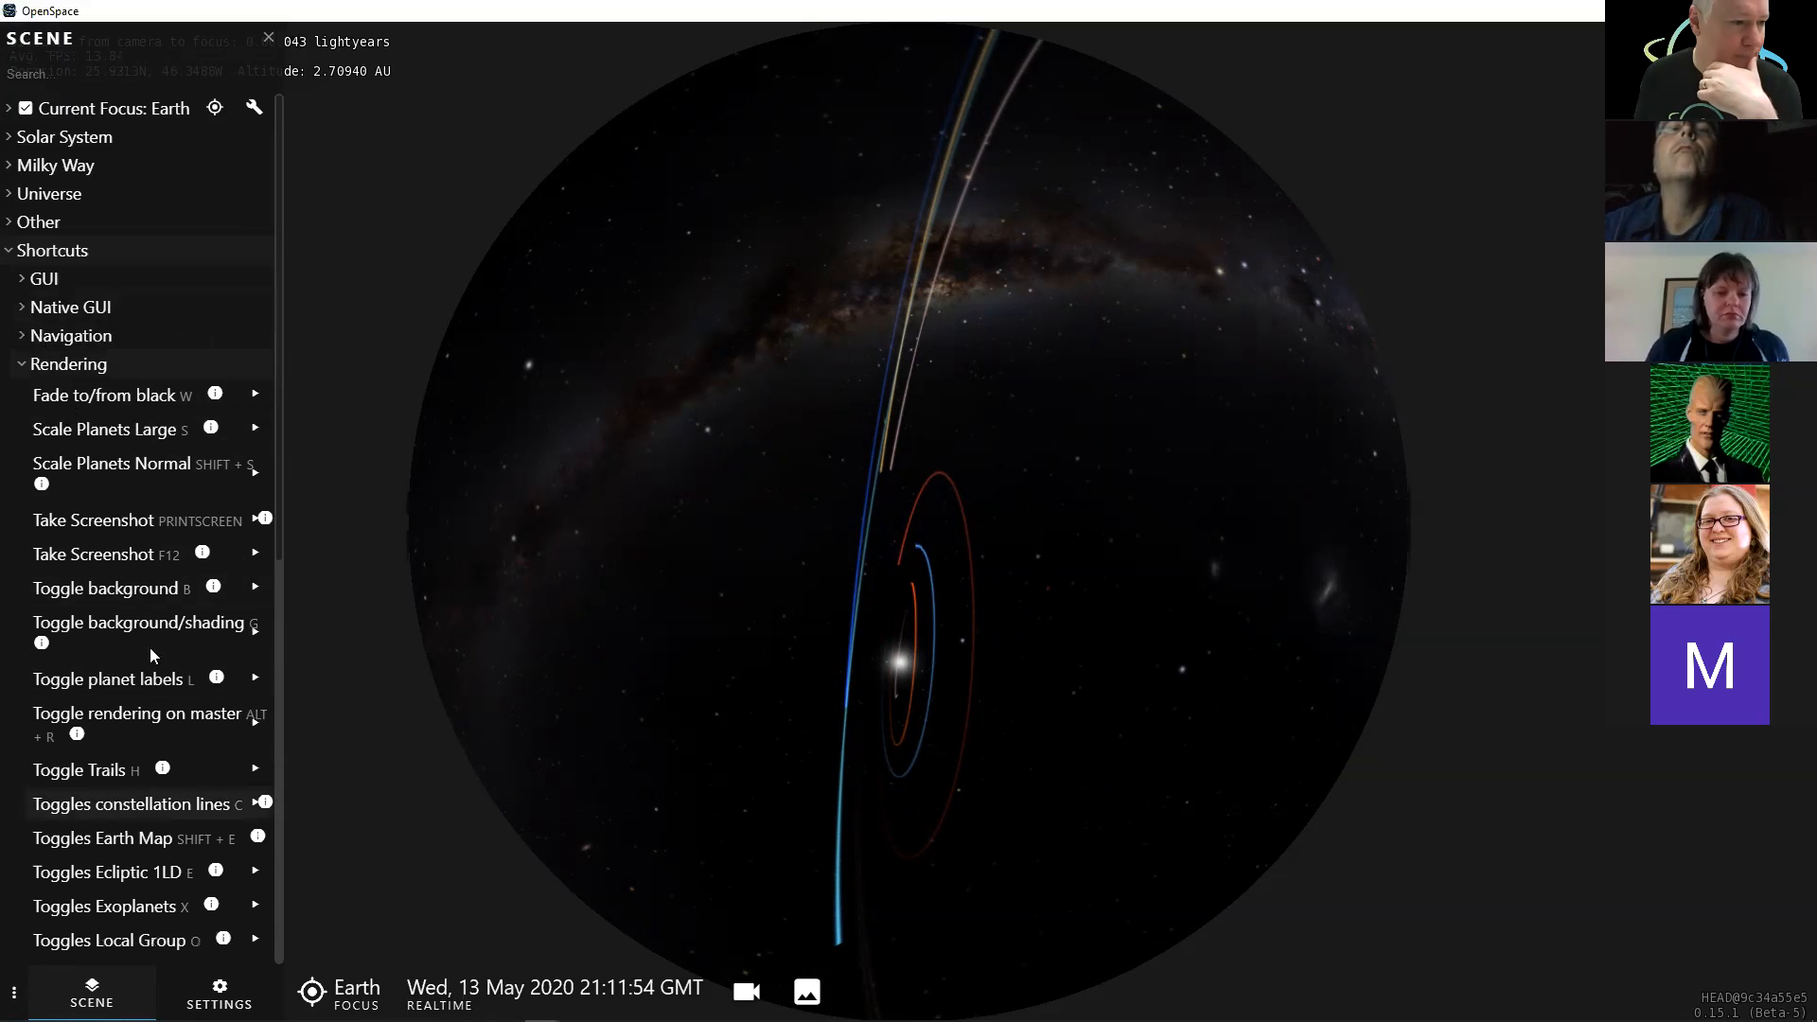
# - Look through the Rendering shortcuts from start to end, and collapse the Shortcuts group
pyautogui.scroll(-3, 161, 634)
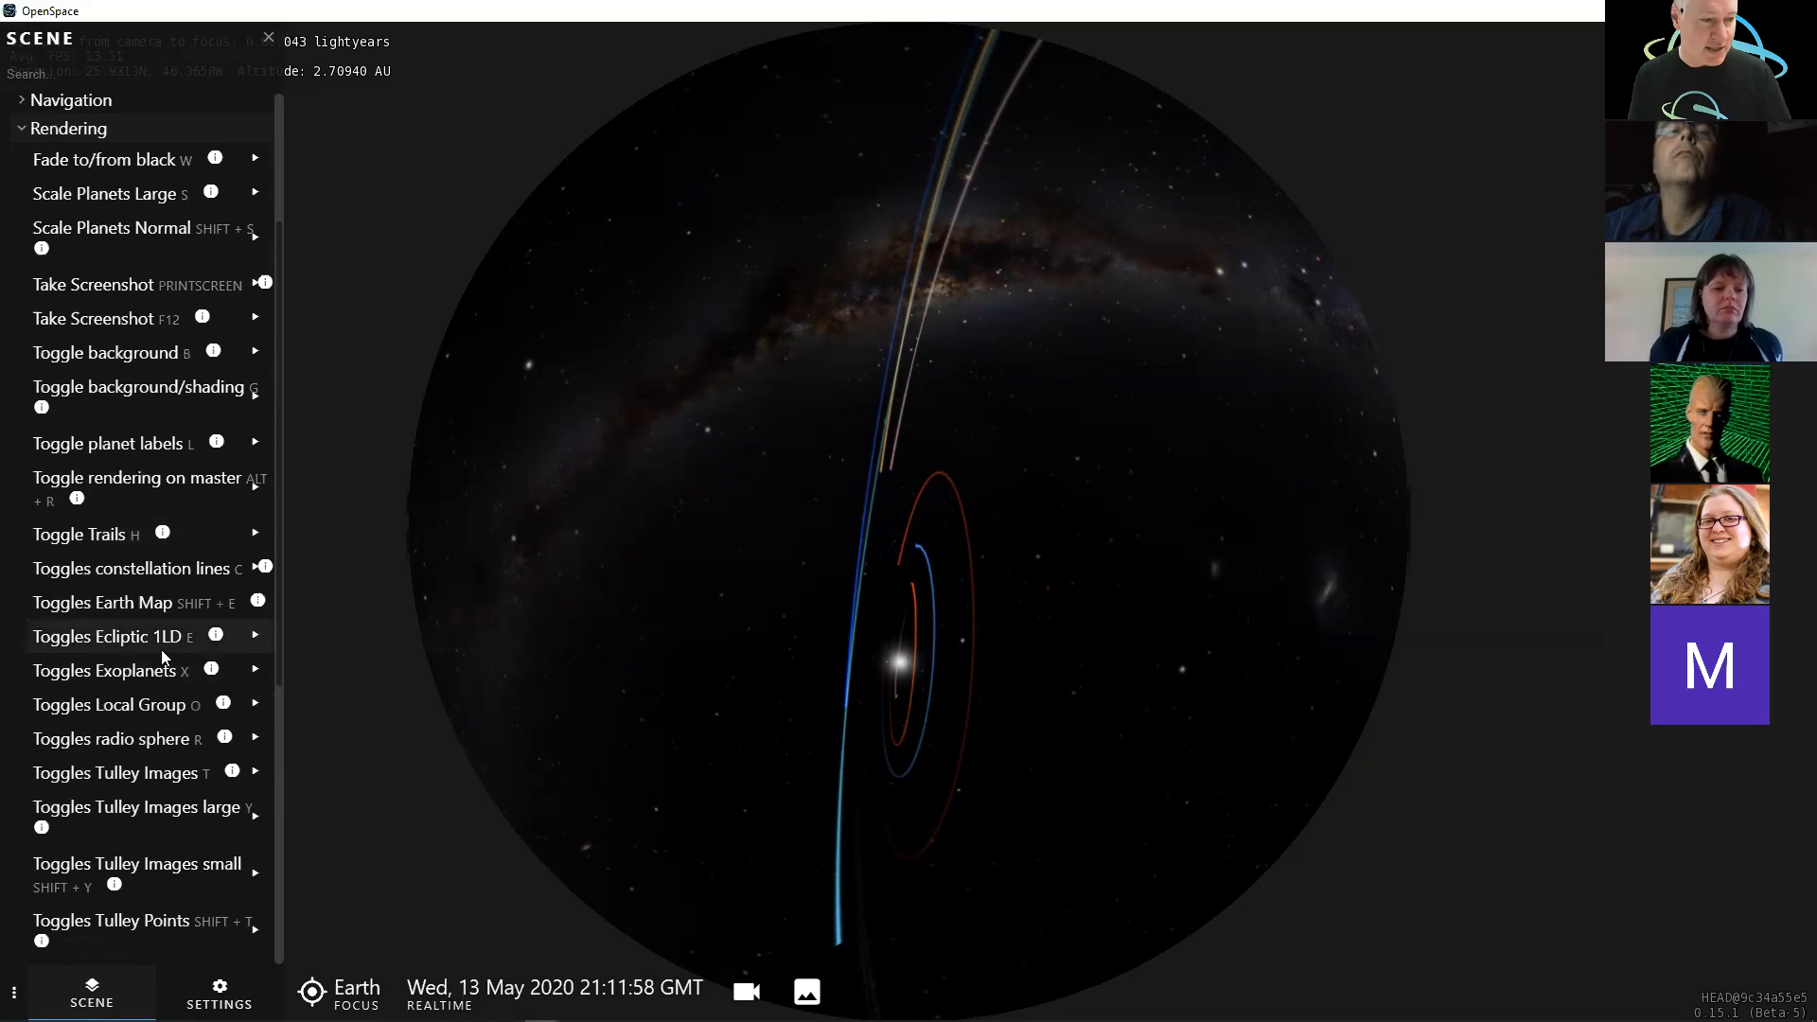
pyautogui.scroll(-1, 162, 649)
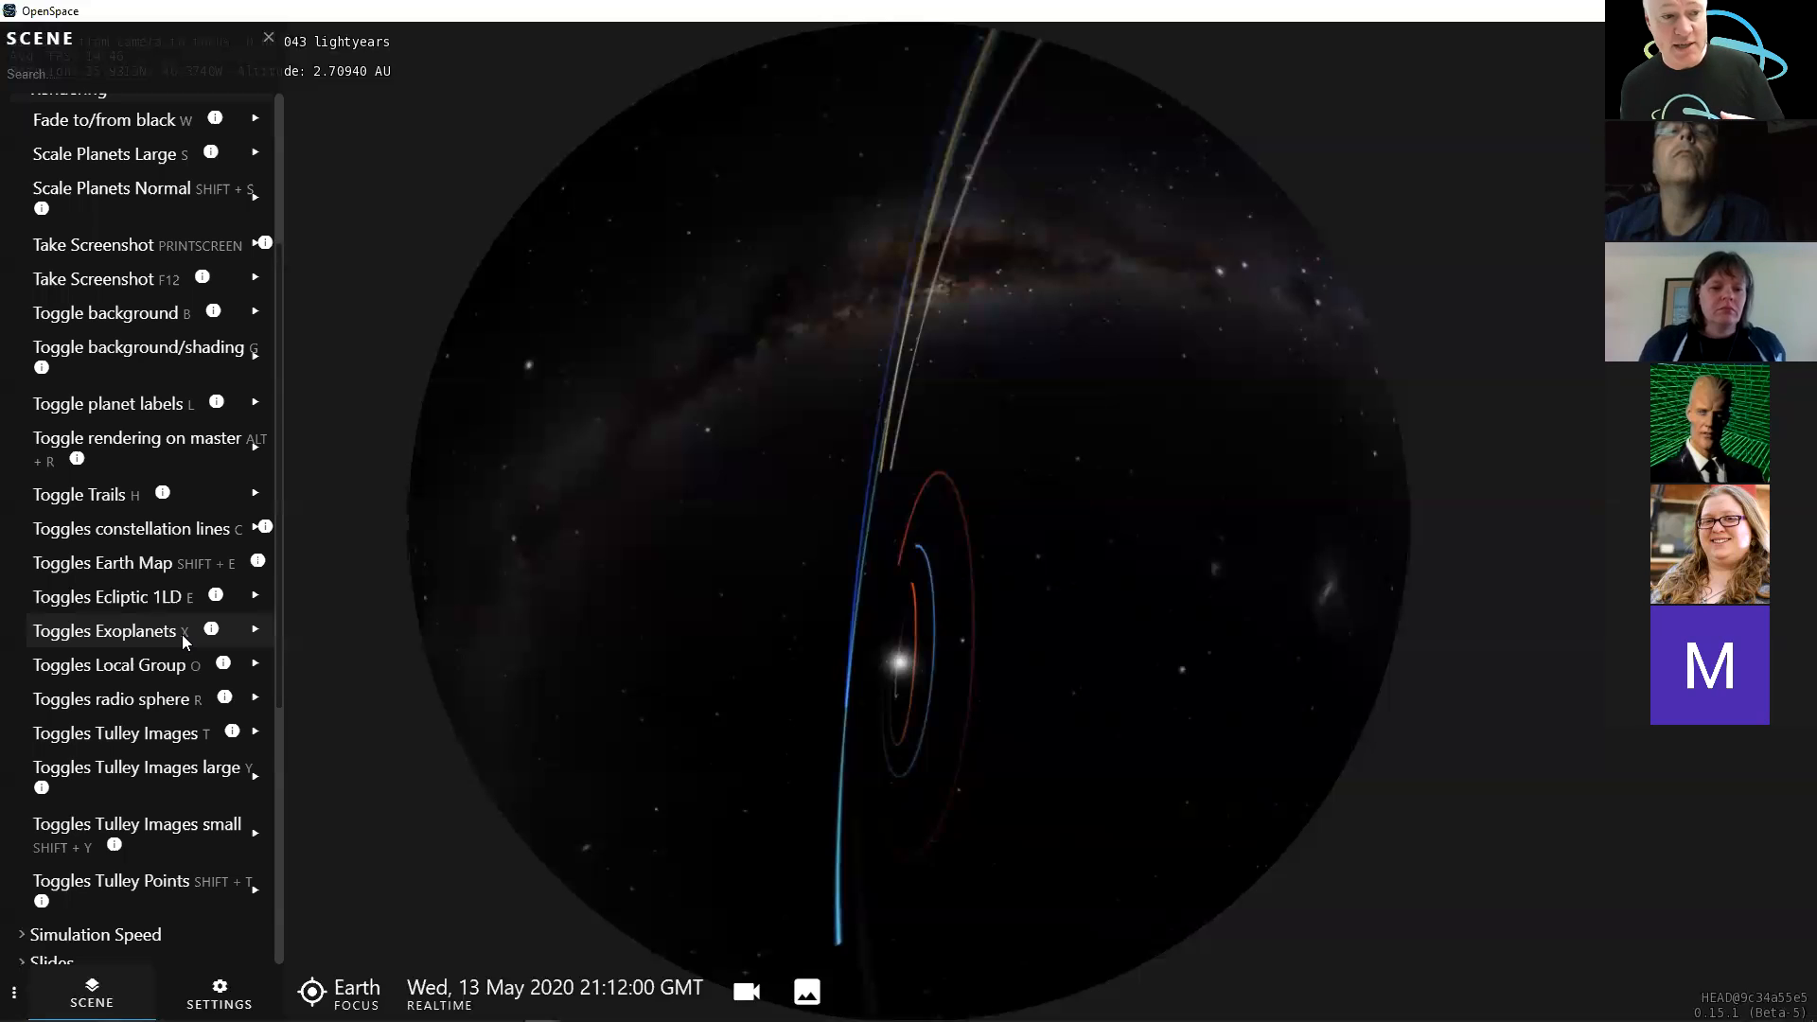
pyautogui.scroll(-5, 74, 742)
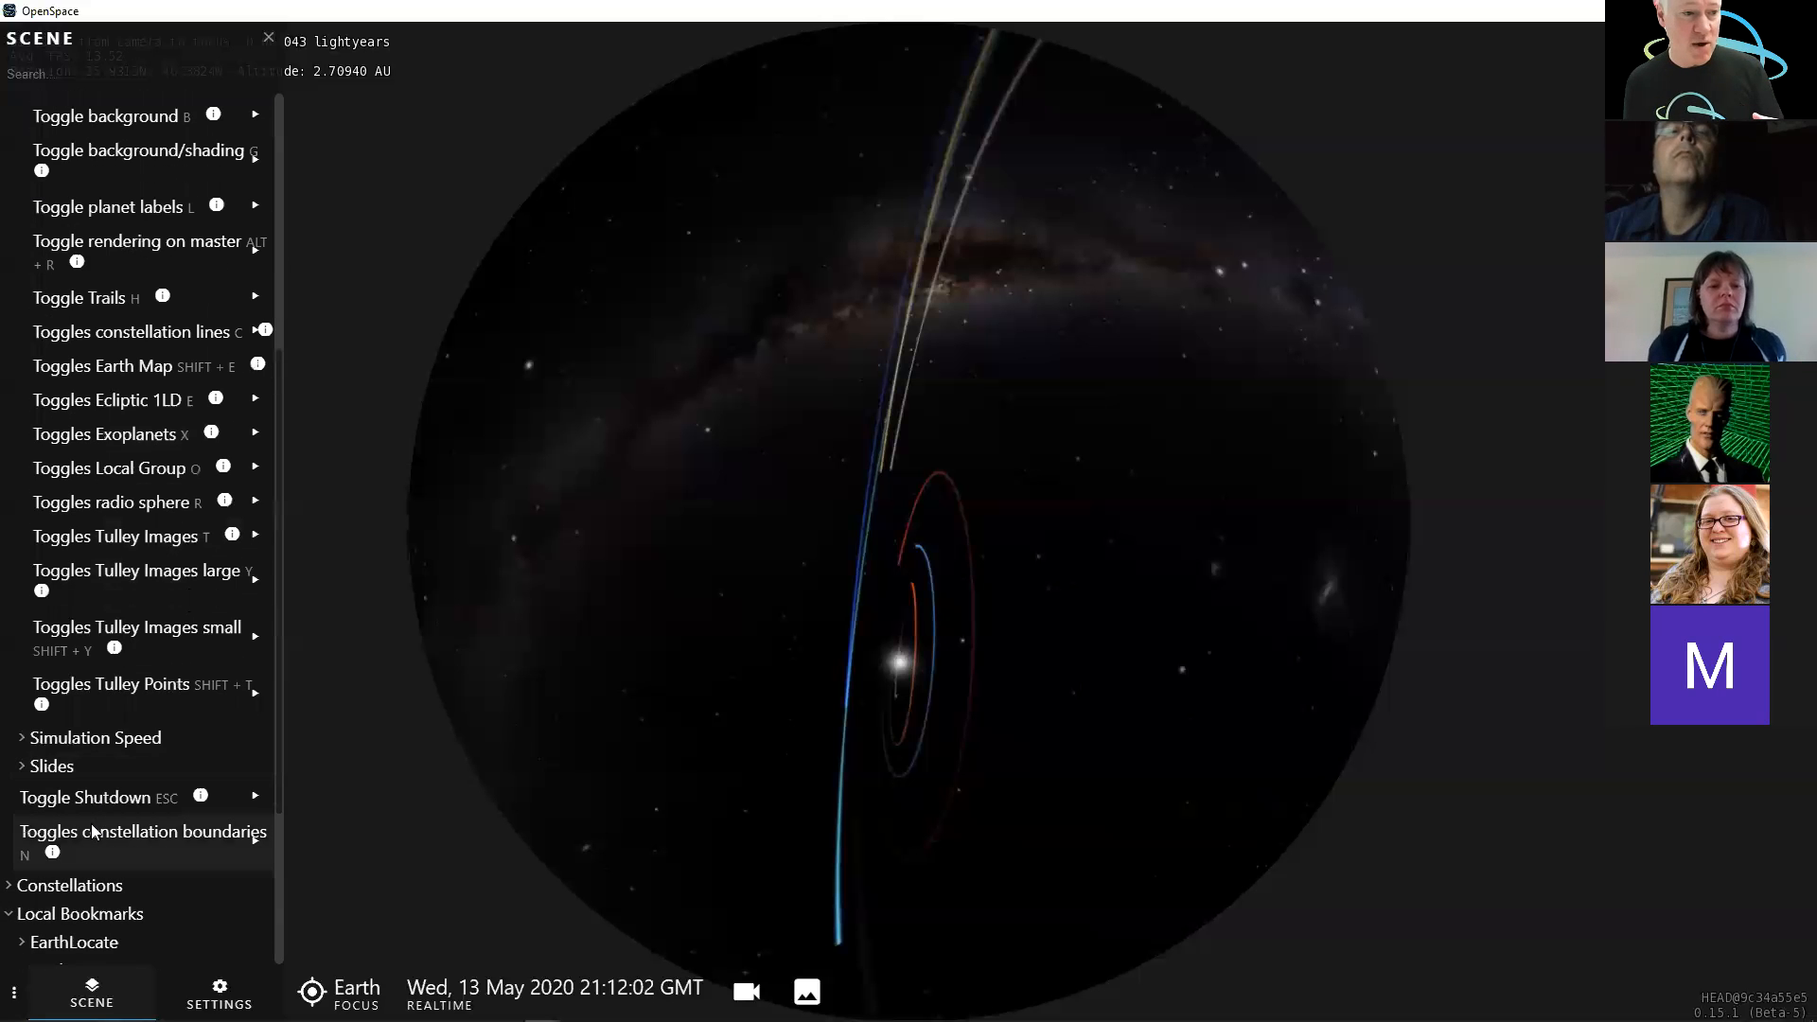
pyautogui.scroll(4, 147, 708)
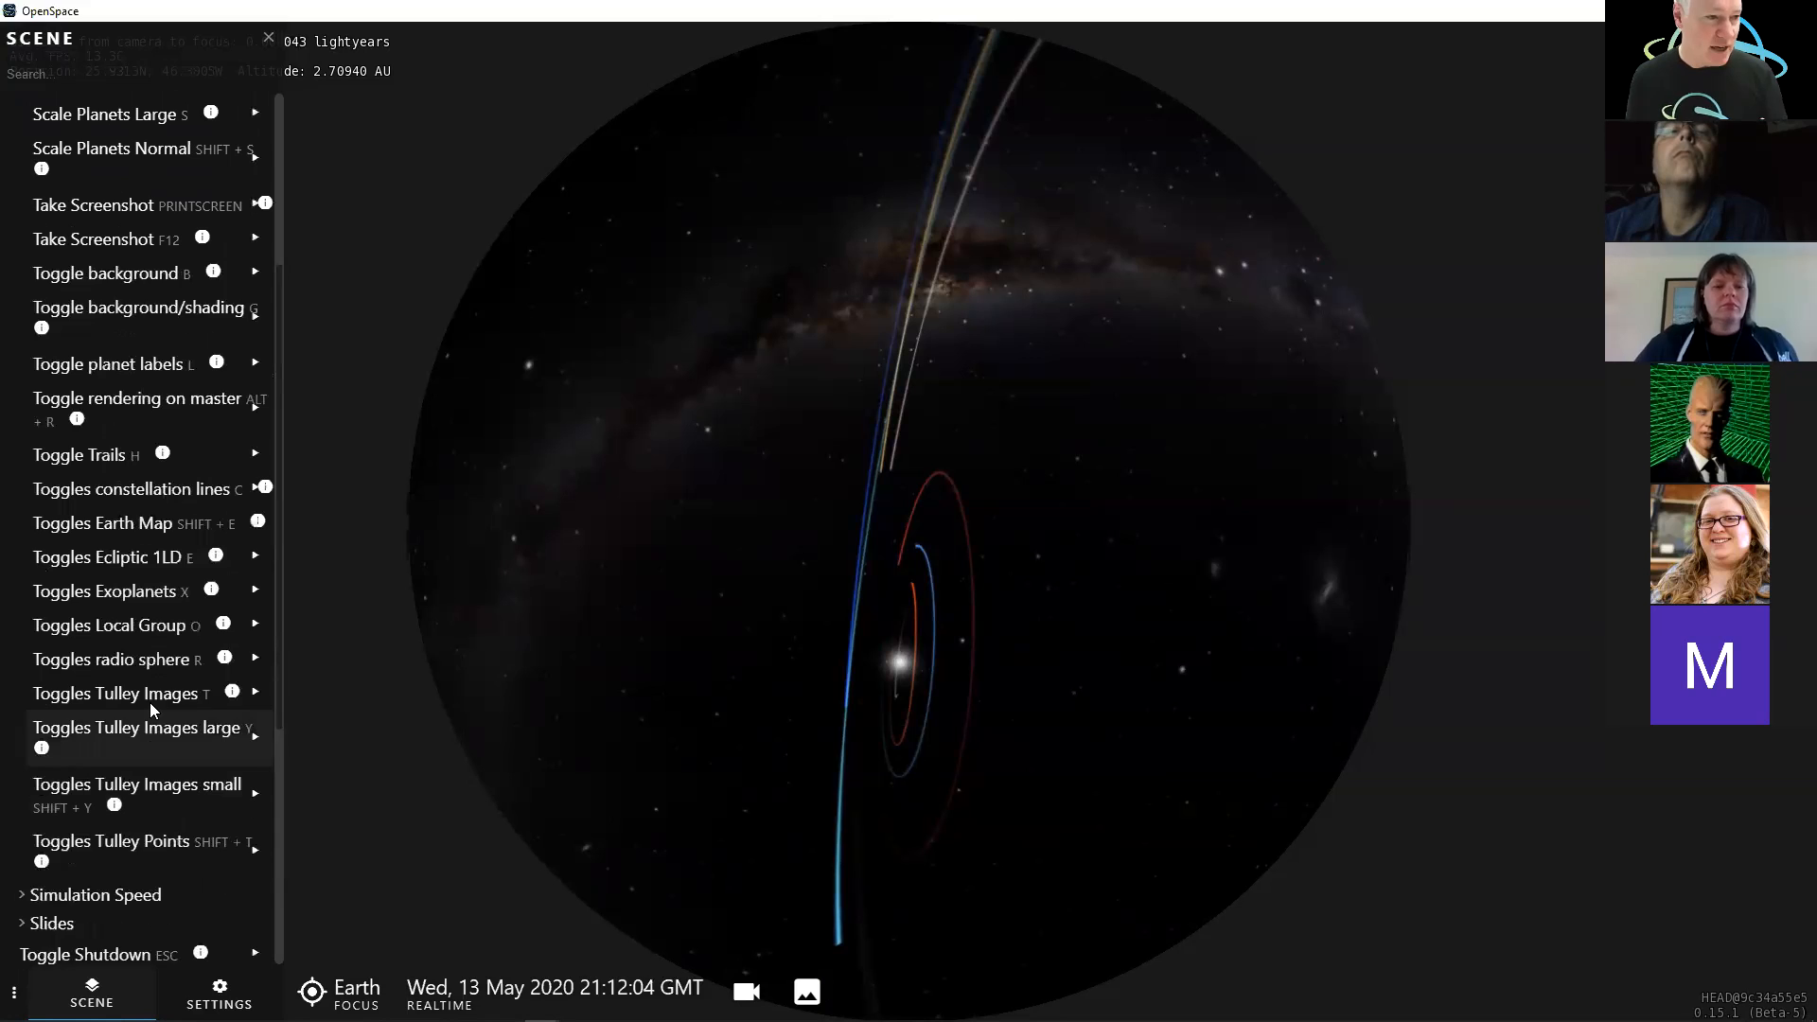
pyautogui.scroll(6, 150, 700)
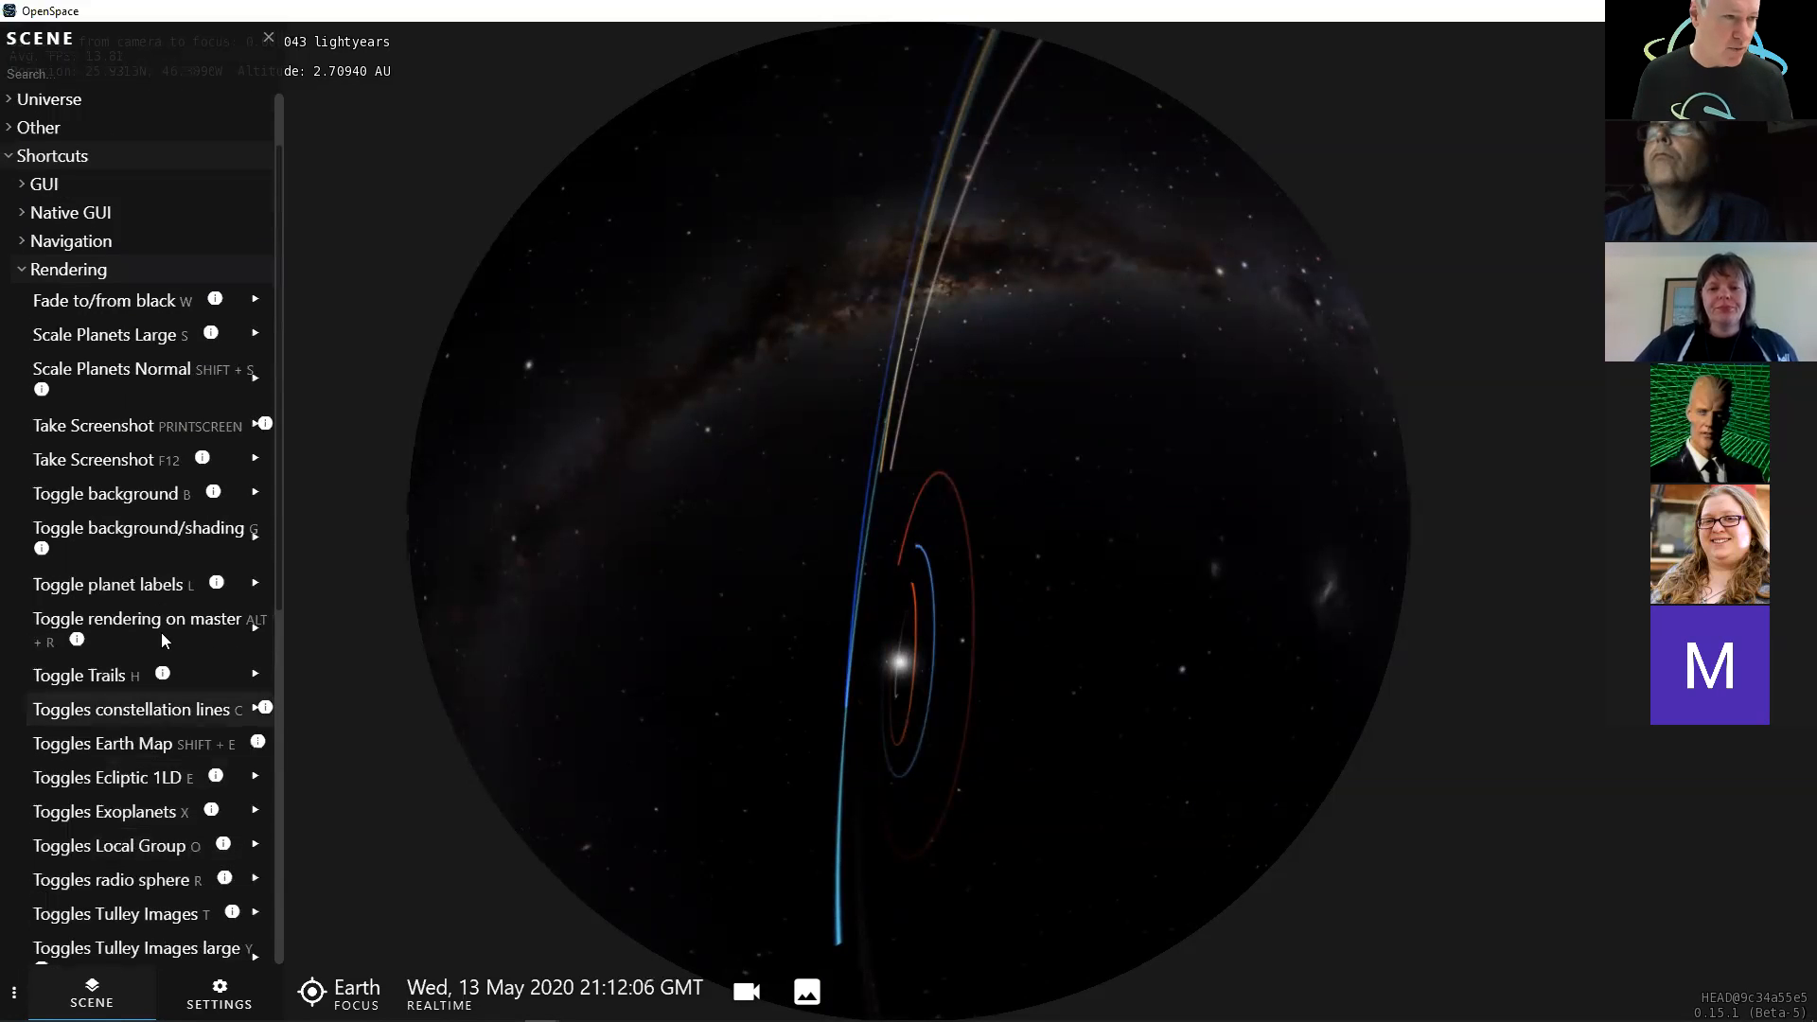
pyautogui.scroll(2, 160, 632)
pyautogui.click(9, 212)
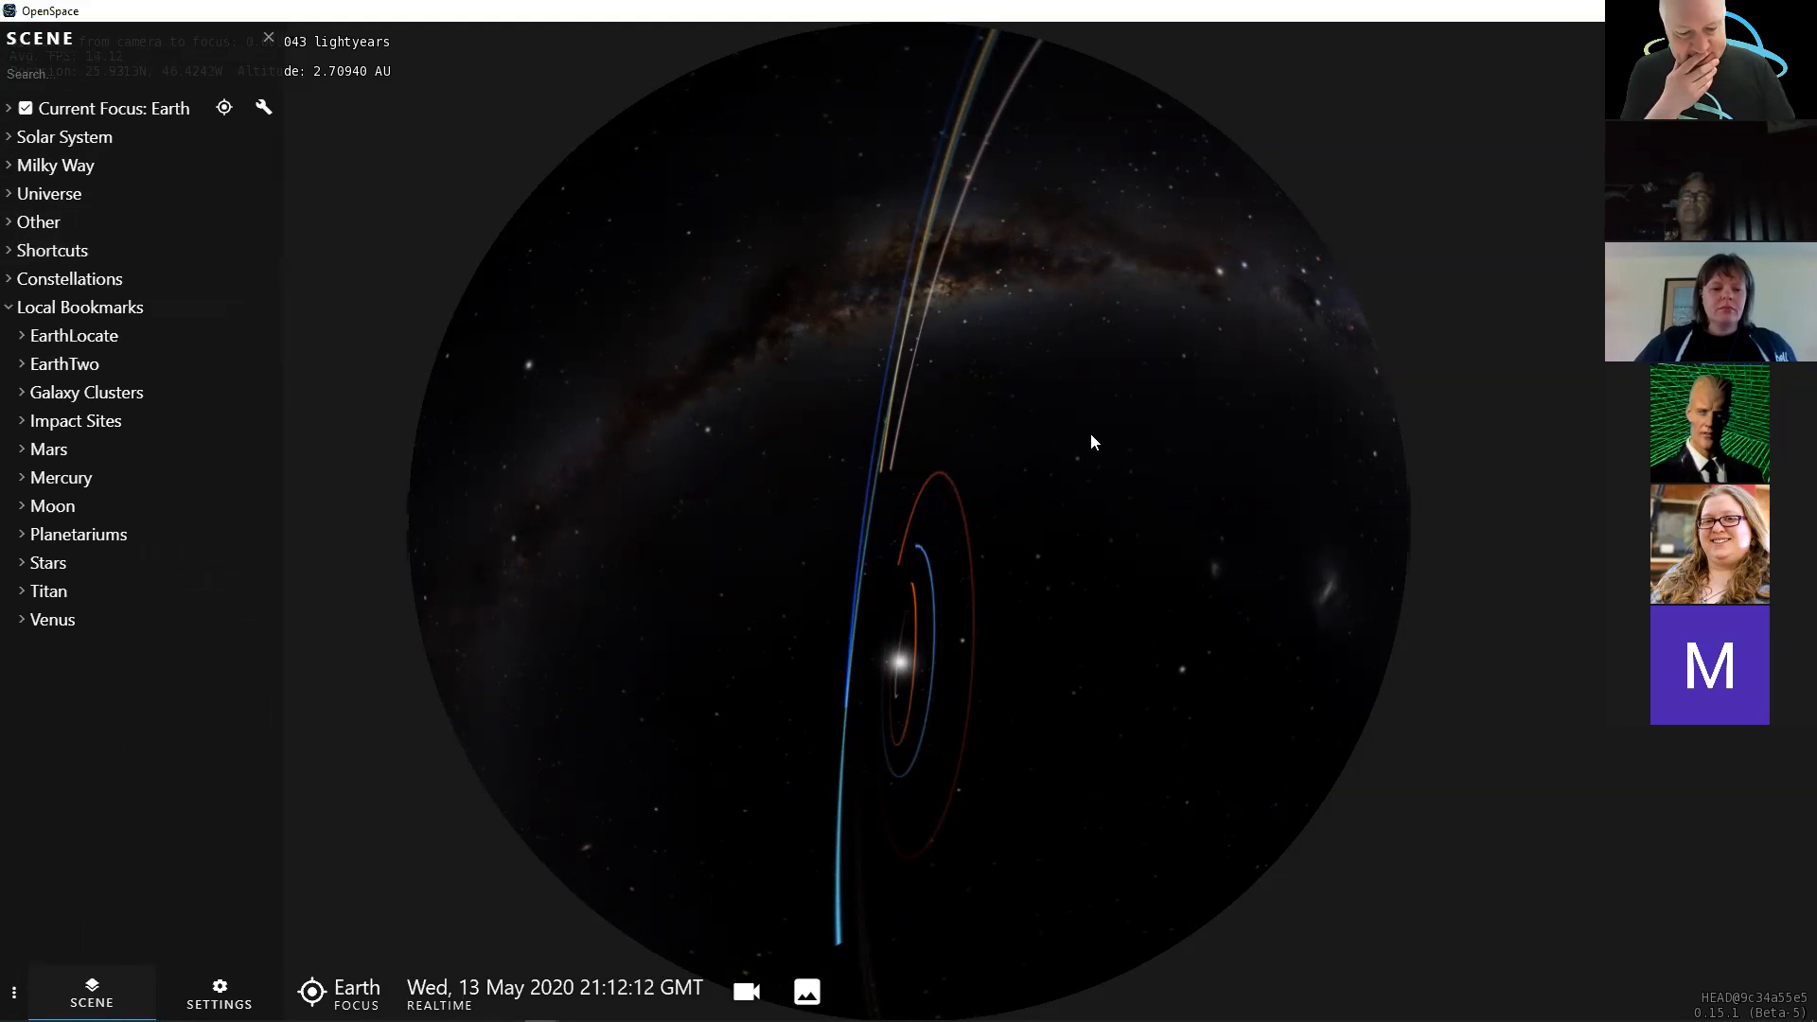
# - Open the date and simulation speed controls, detach them as a floating window, and place them clear of the dome view
pyautogui.moveTo(1077, 578); pyautogui.dragTo(988, 673)
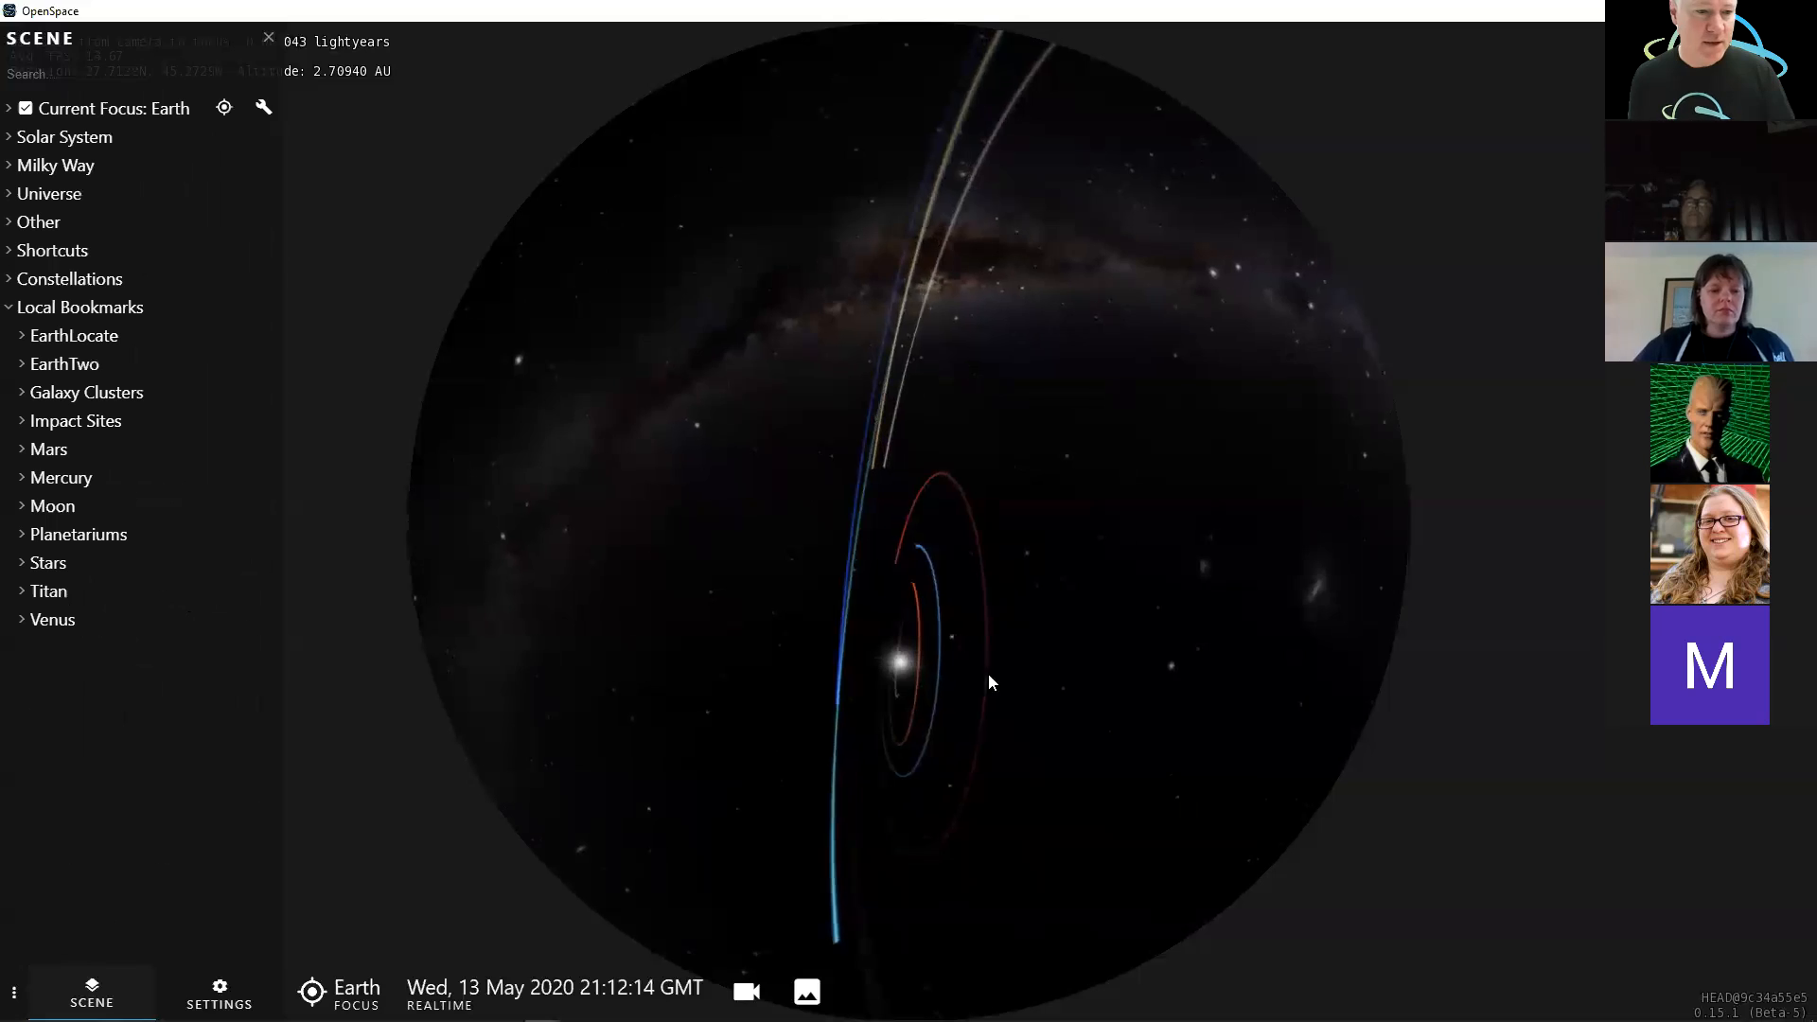
pyautogui.click(556, 990)
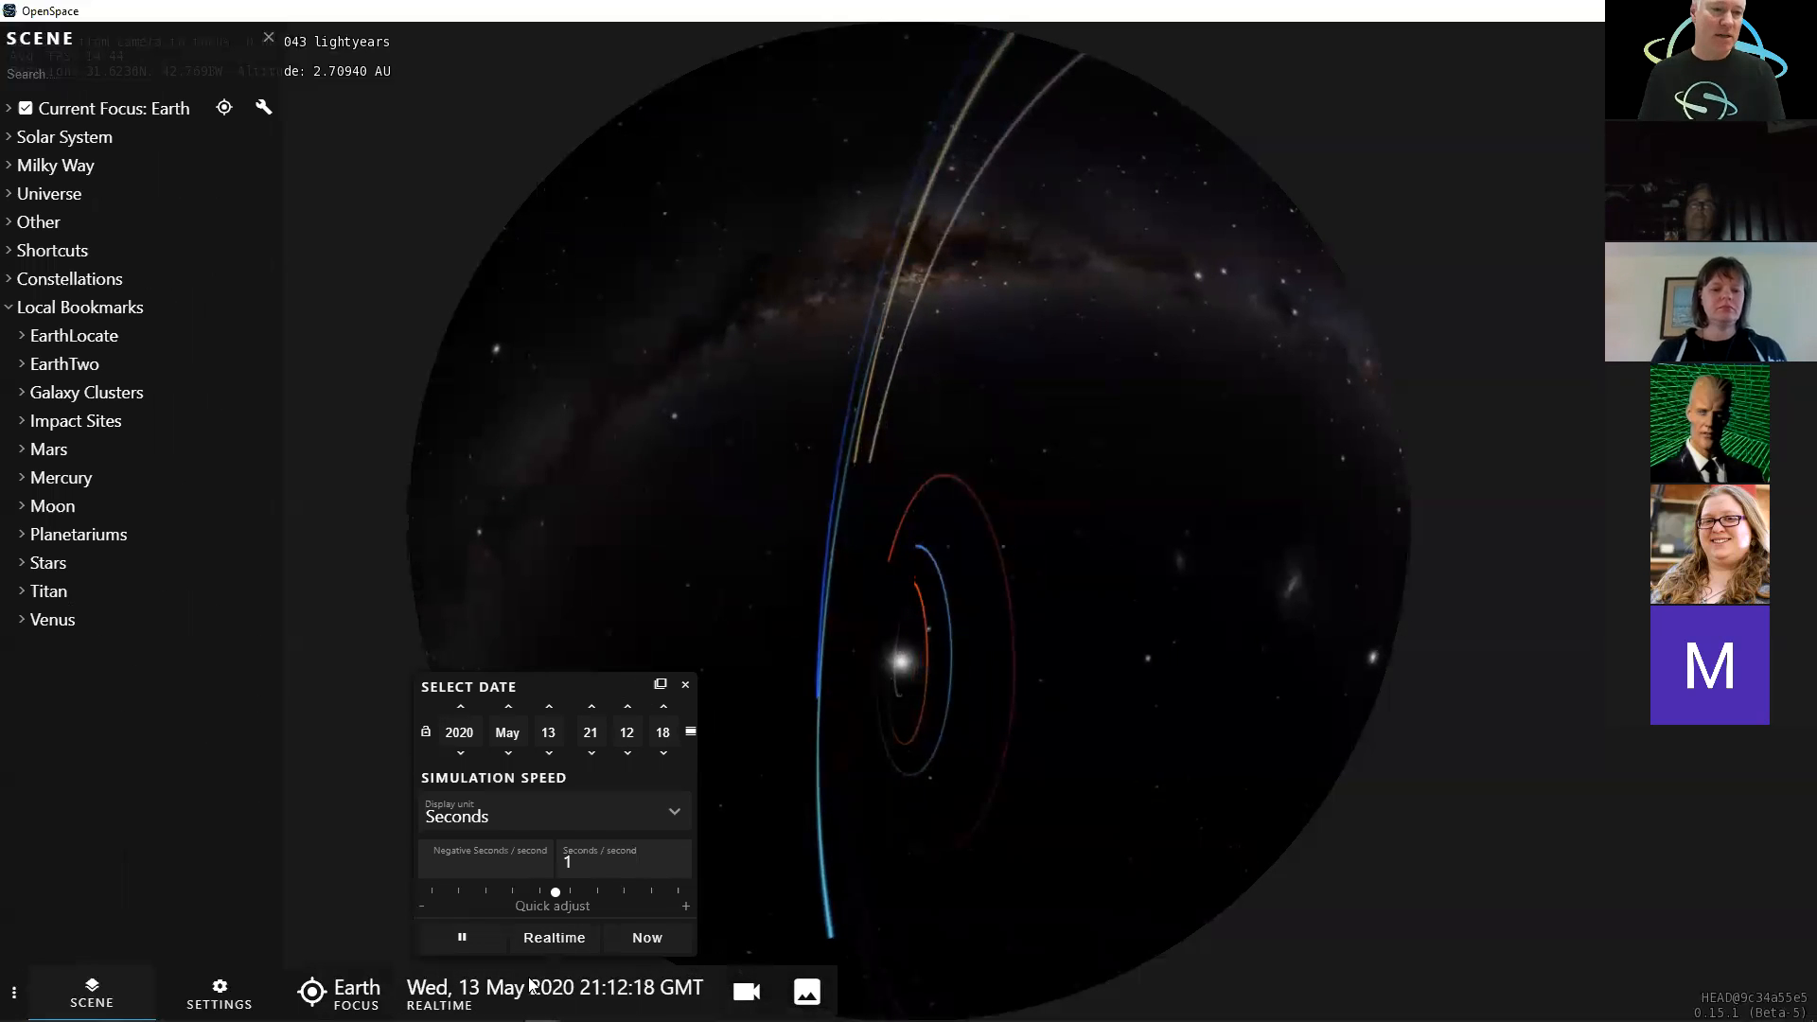
pyautogui.click(660, 687)
pyautogui.moveTo(693, 698); pyautogui.dragTo(1604, 166)
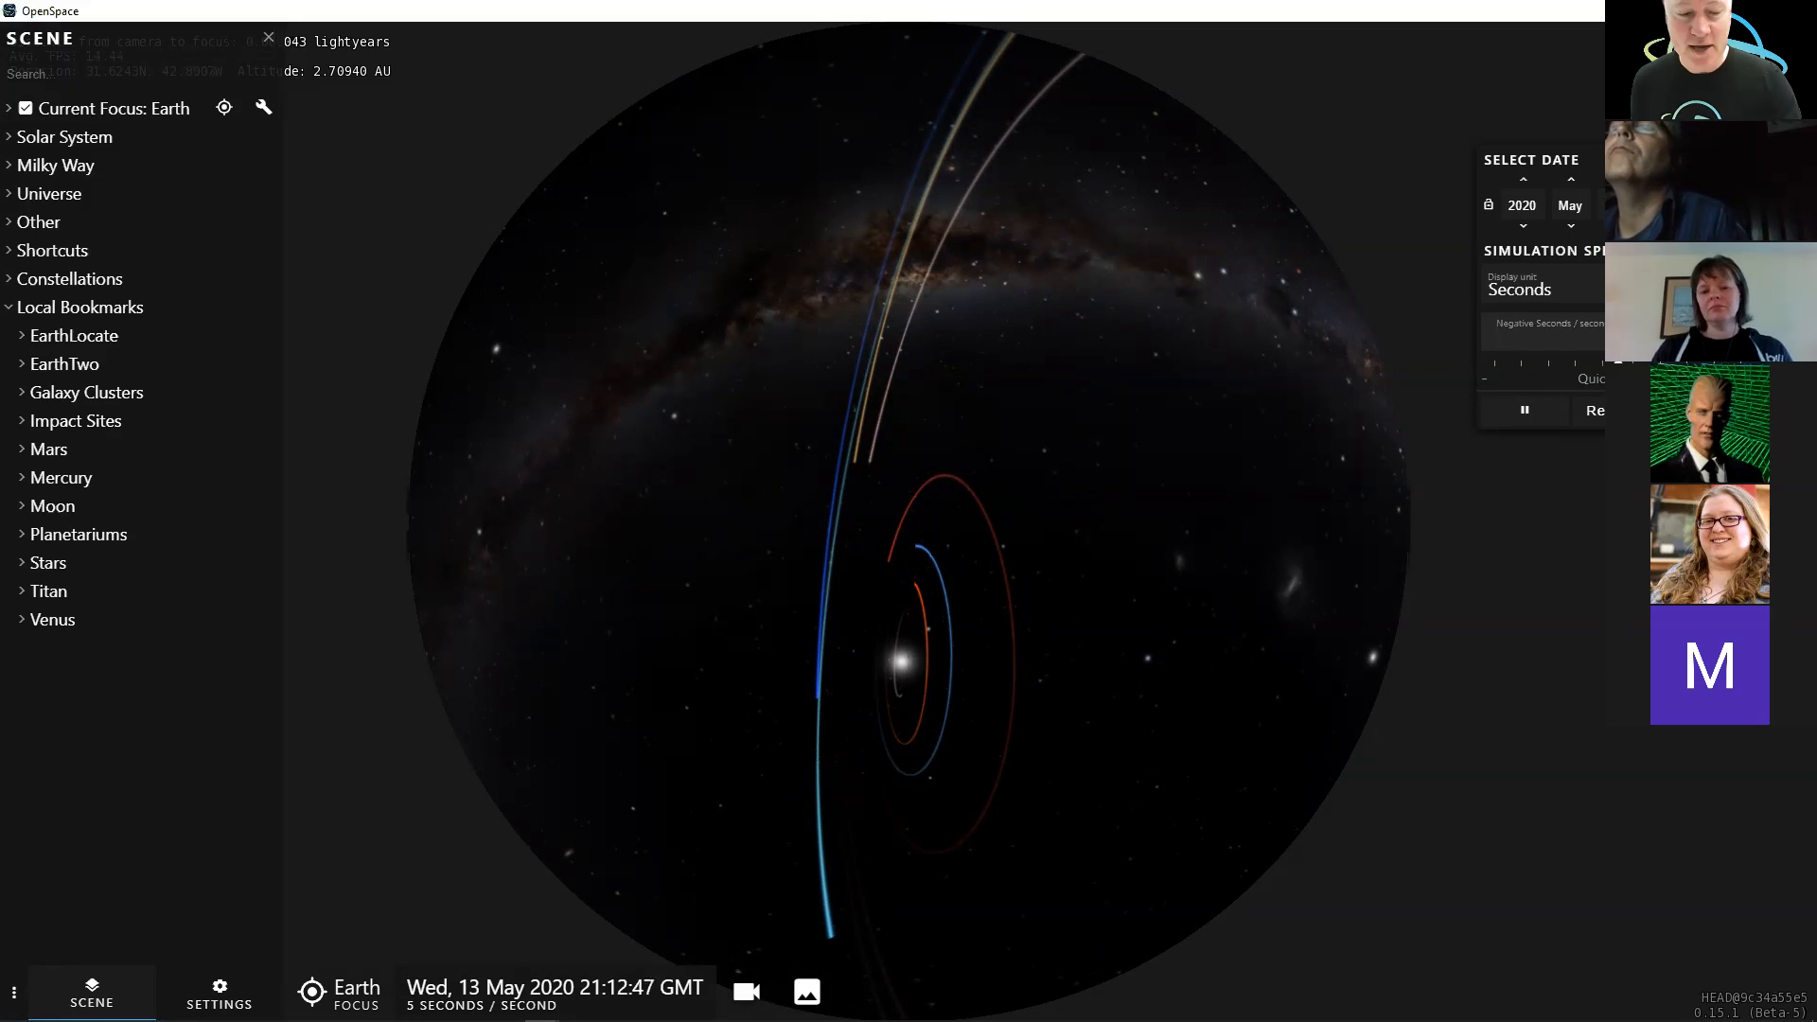
# - Raise the simulation speed stepwise to 30 minutes per second while moving in to about 1.58 AU from Earth
pyautogui.press('Right')
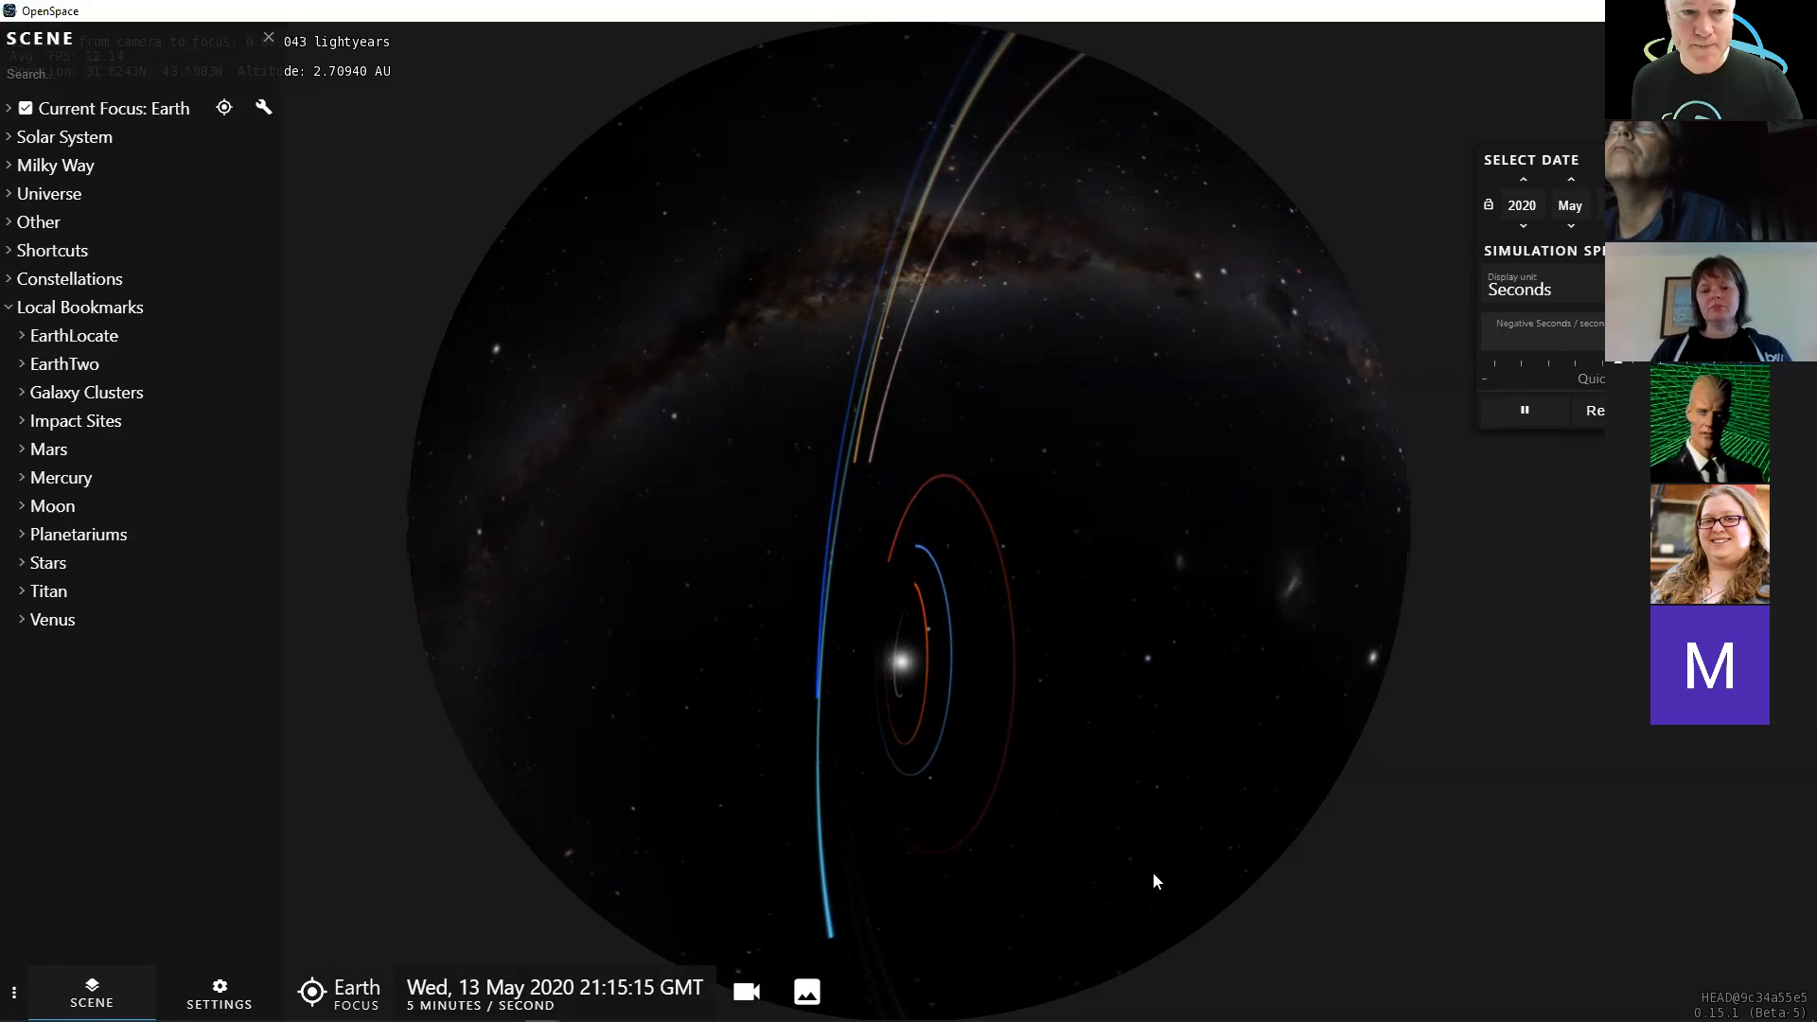
pyautogui.moveTo(1037, 791); pyautogui.dragTo(1171, 748)
pyautogui.moveTo(1035, 651)
pyautogui.mouseDown(button='right')
pyautogui.moveTo(1029, 594)
pyautogui.moveTo(1051, 628)
pyautogui.mouseUp(button='right')
pyautogui.press('Right')
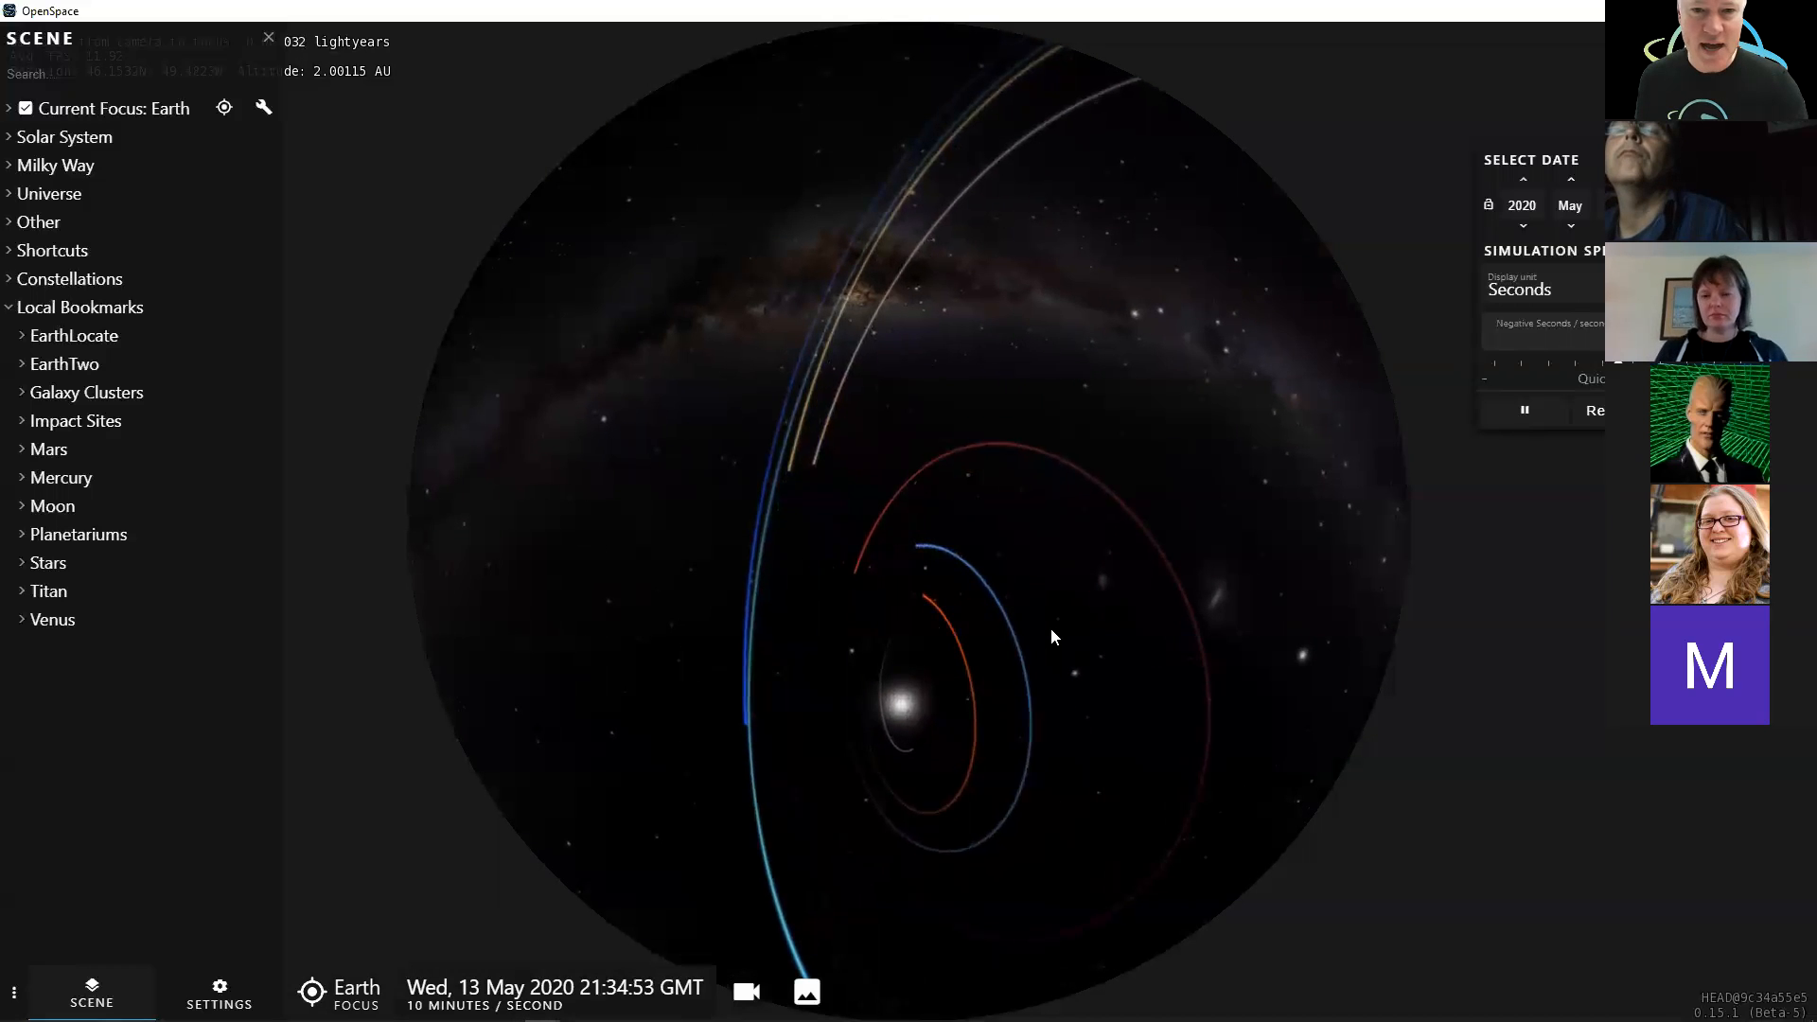
pyautogui.moveTo(1024, 606); pyautogui.dragTo(1035, 568, button='right')
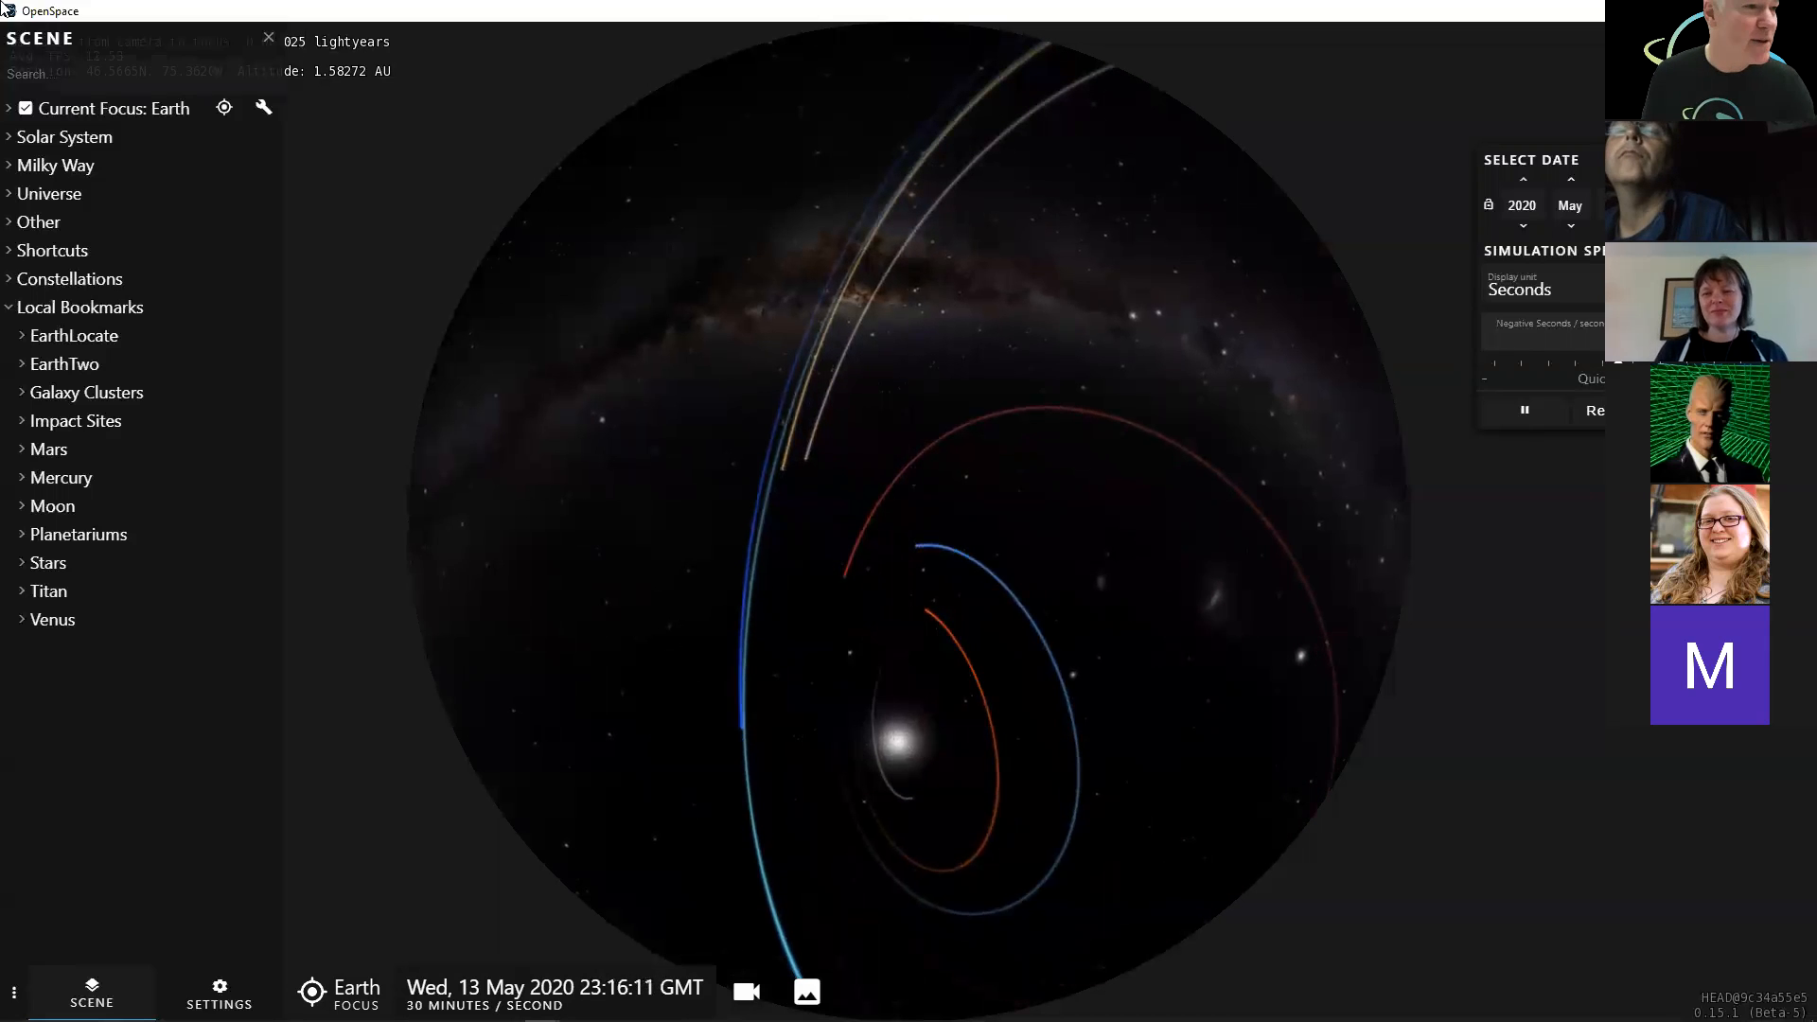
# - Expand Small Solar System Body under Solar System and turn on the sssb_data_pha orbits
pyautogui.click(11, 138)
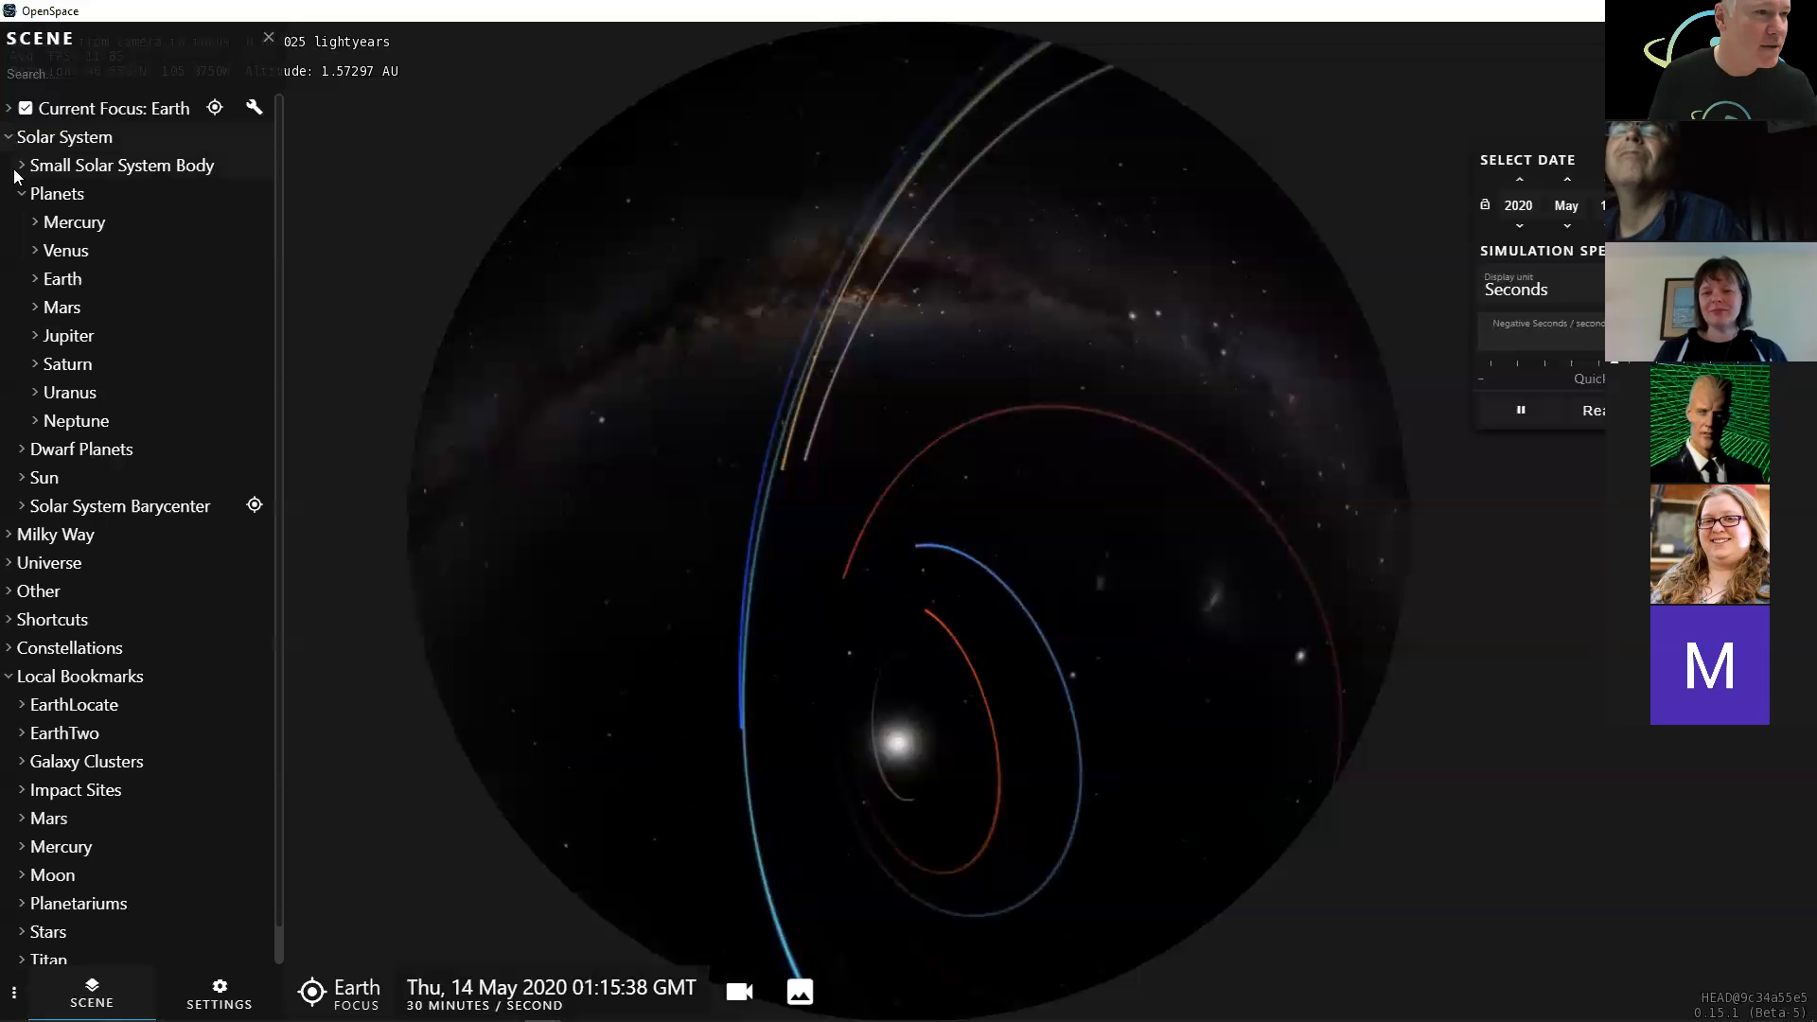
pyautogui.click(23, 167)
pyautogui.click(52, 195)
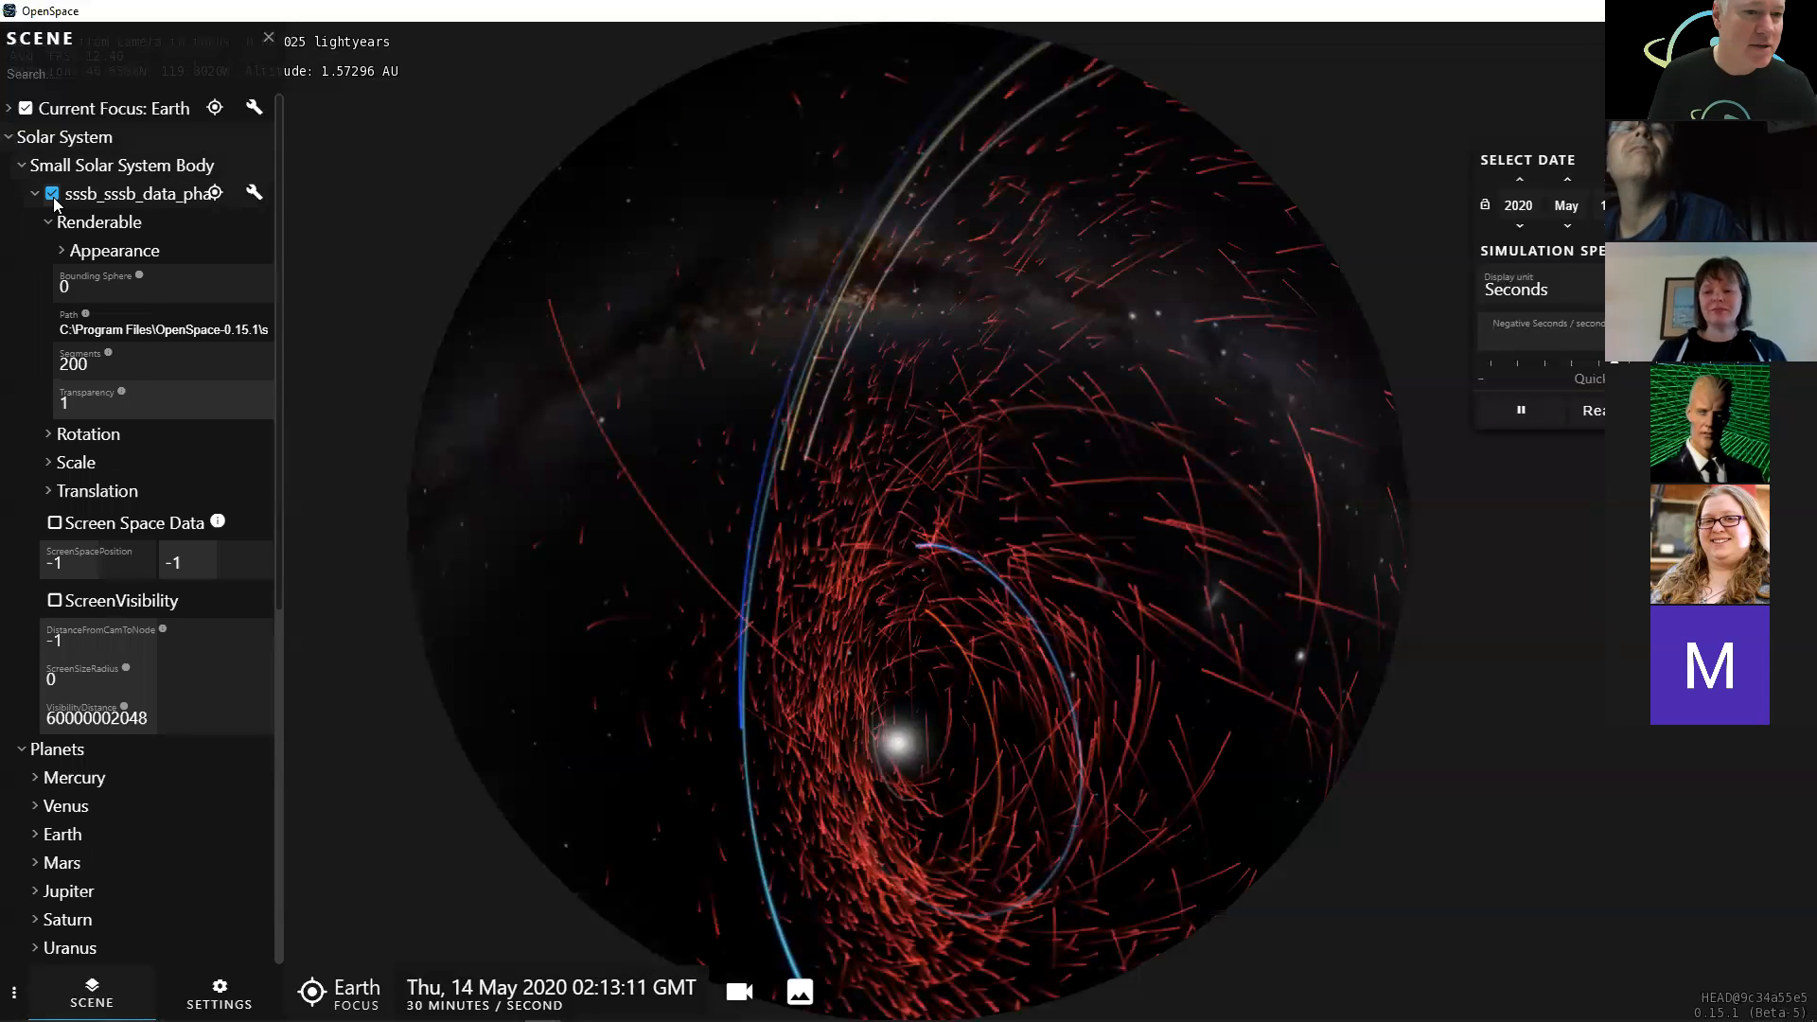
pyautogui.moveTo(689, 674); pyautogui.dragTo(914, 682)
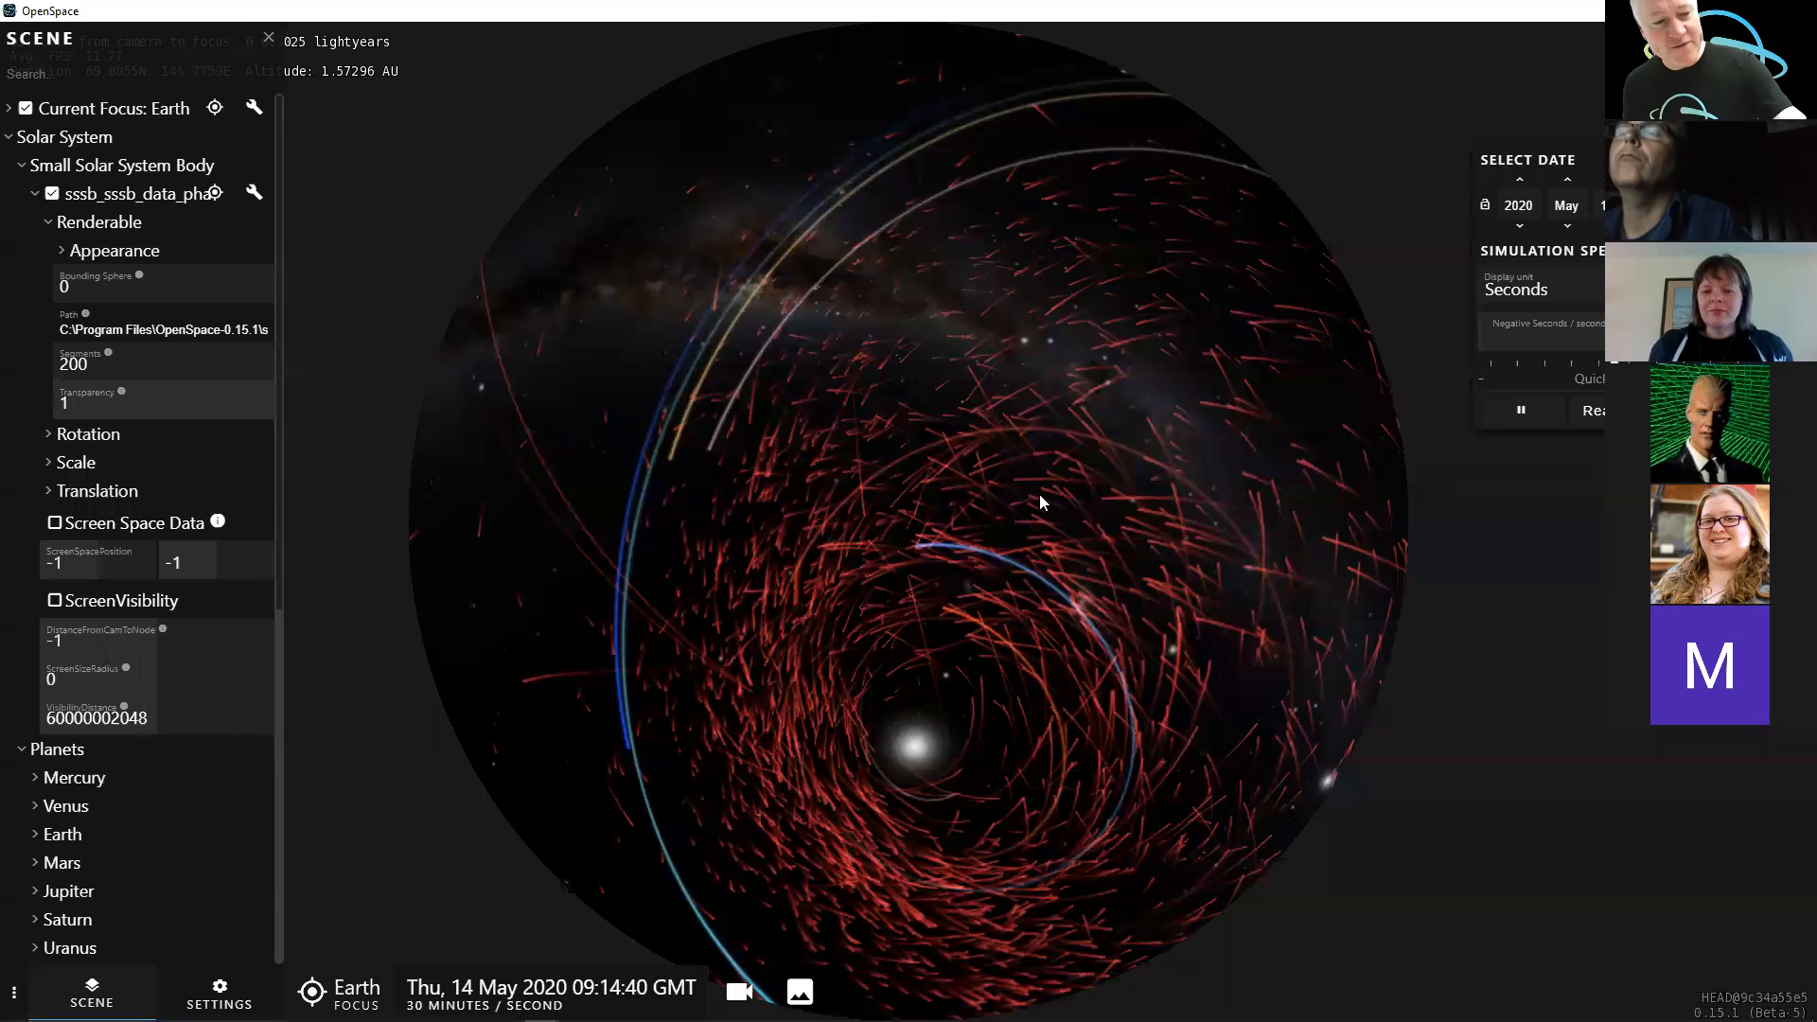
# - Raise the simulation speed stepwise through 6, 12 and 24 hours and 2 days to 4 days per second
pyautogui.press('Right')
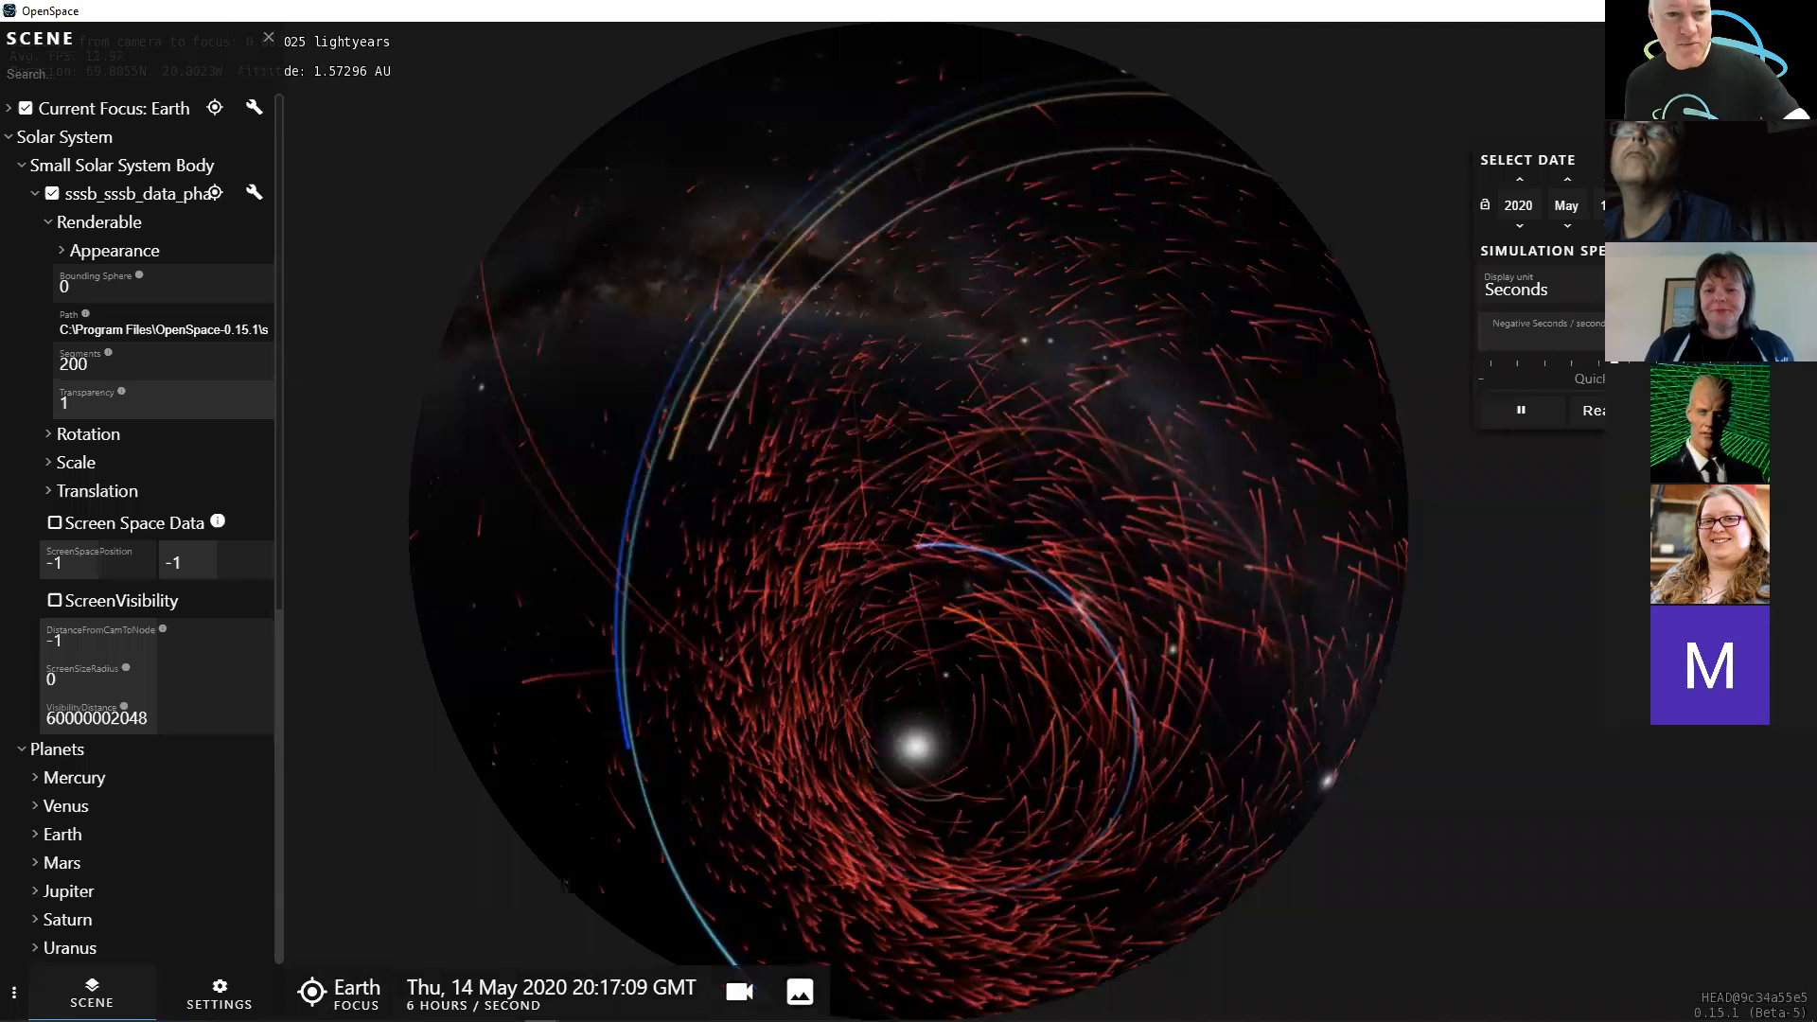
pyautogui.press('Right')
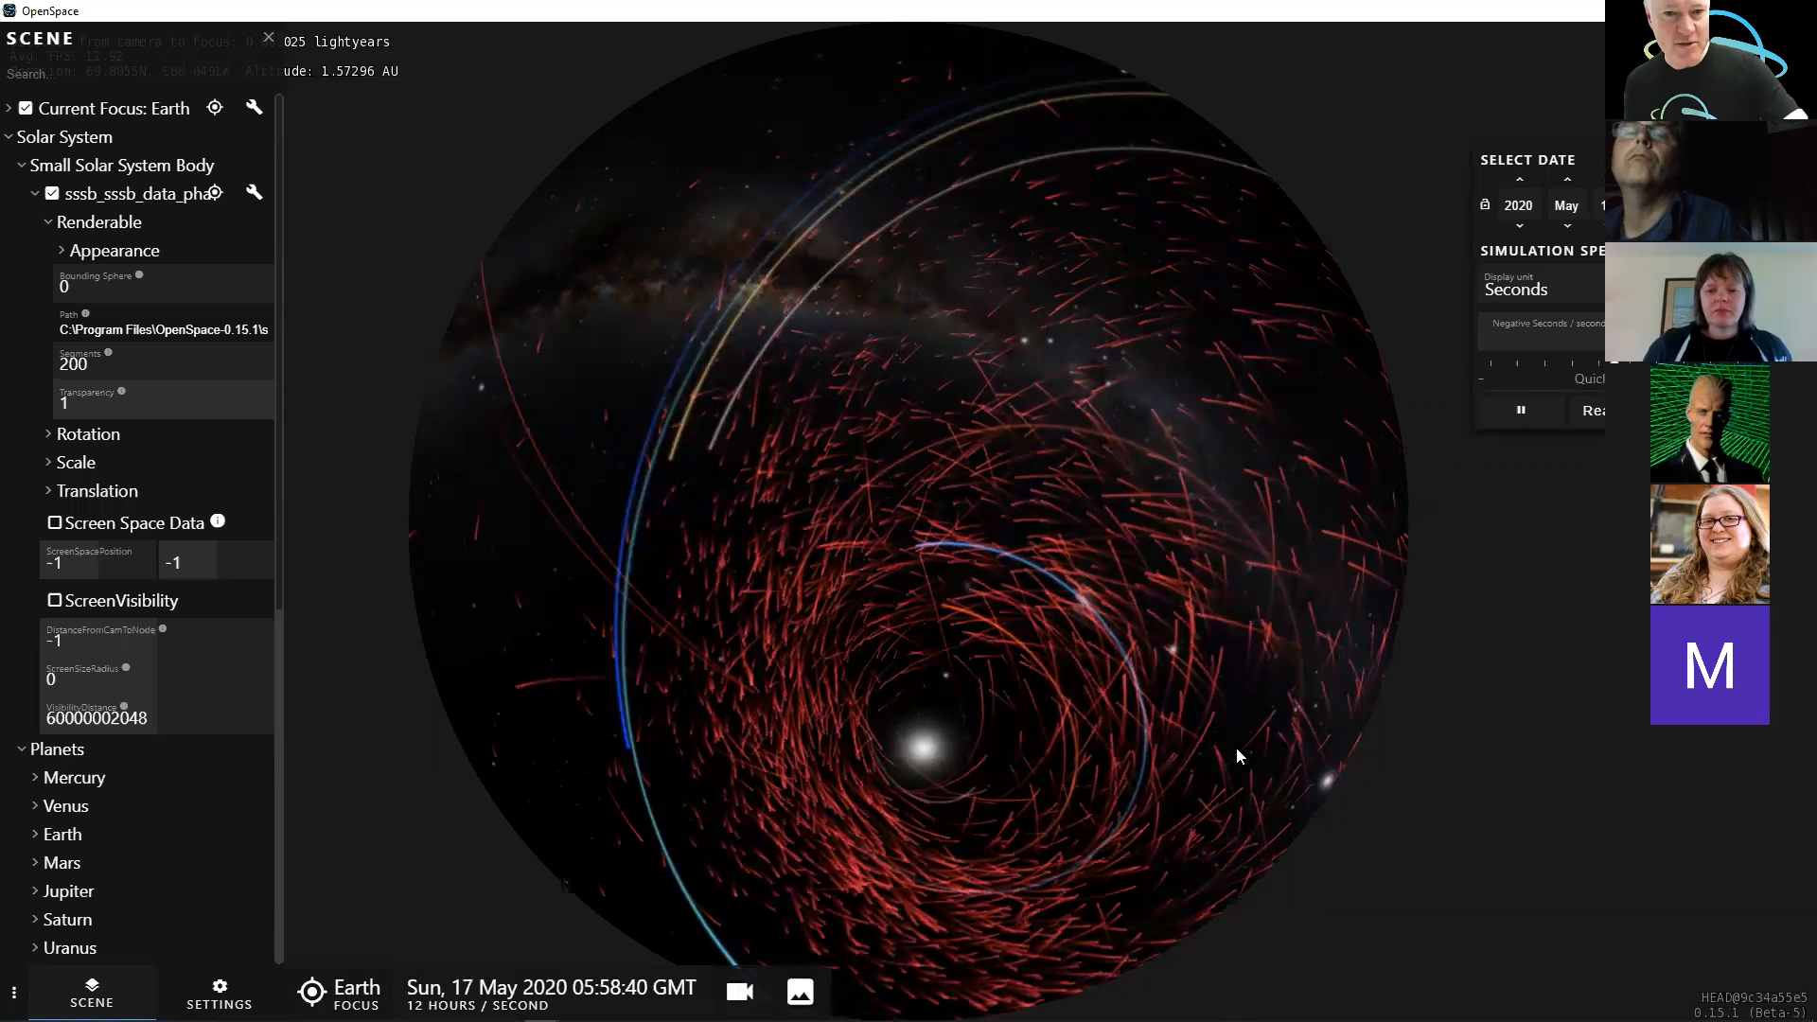
pyautogui.press('Right')
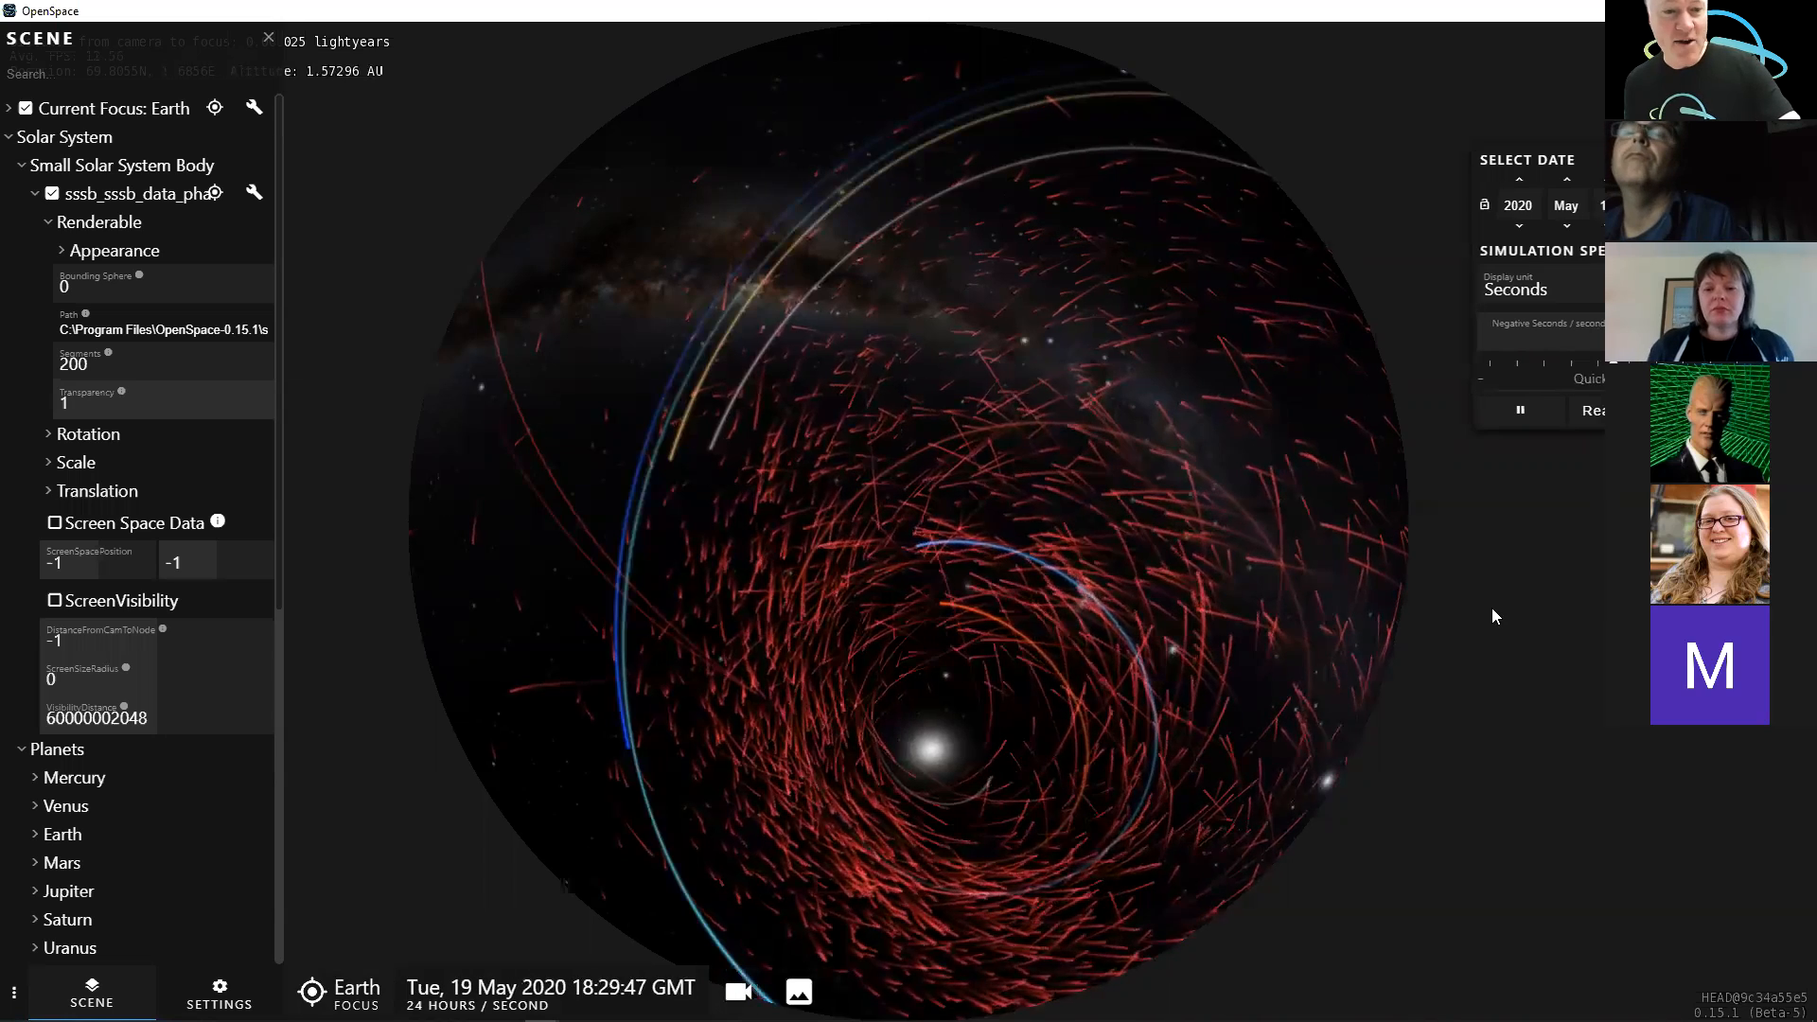
pyautogui.press('Right')
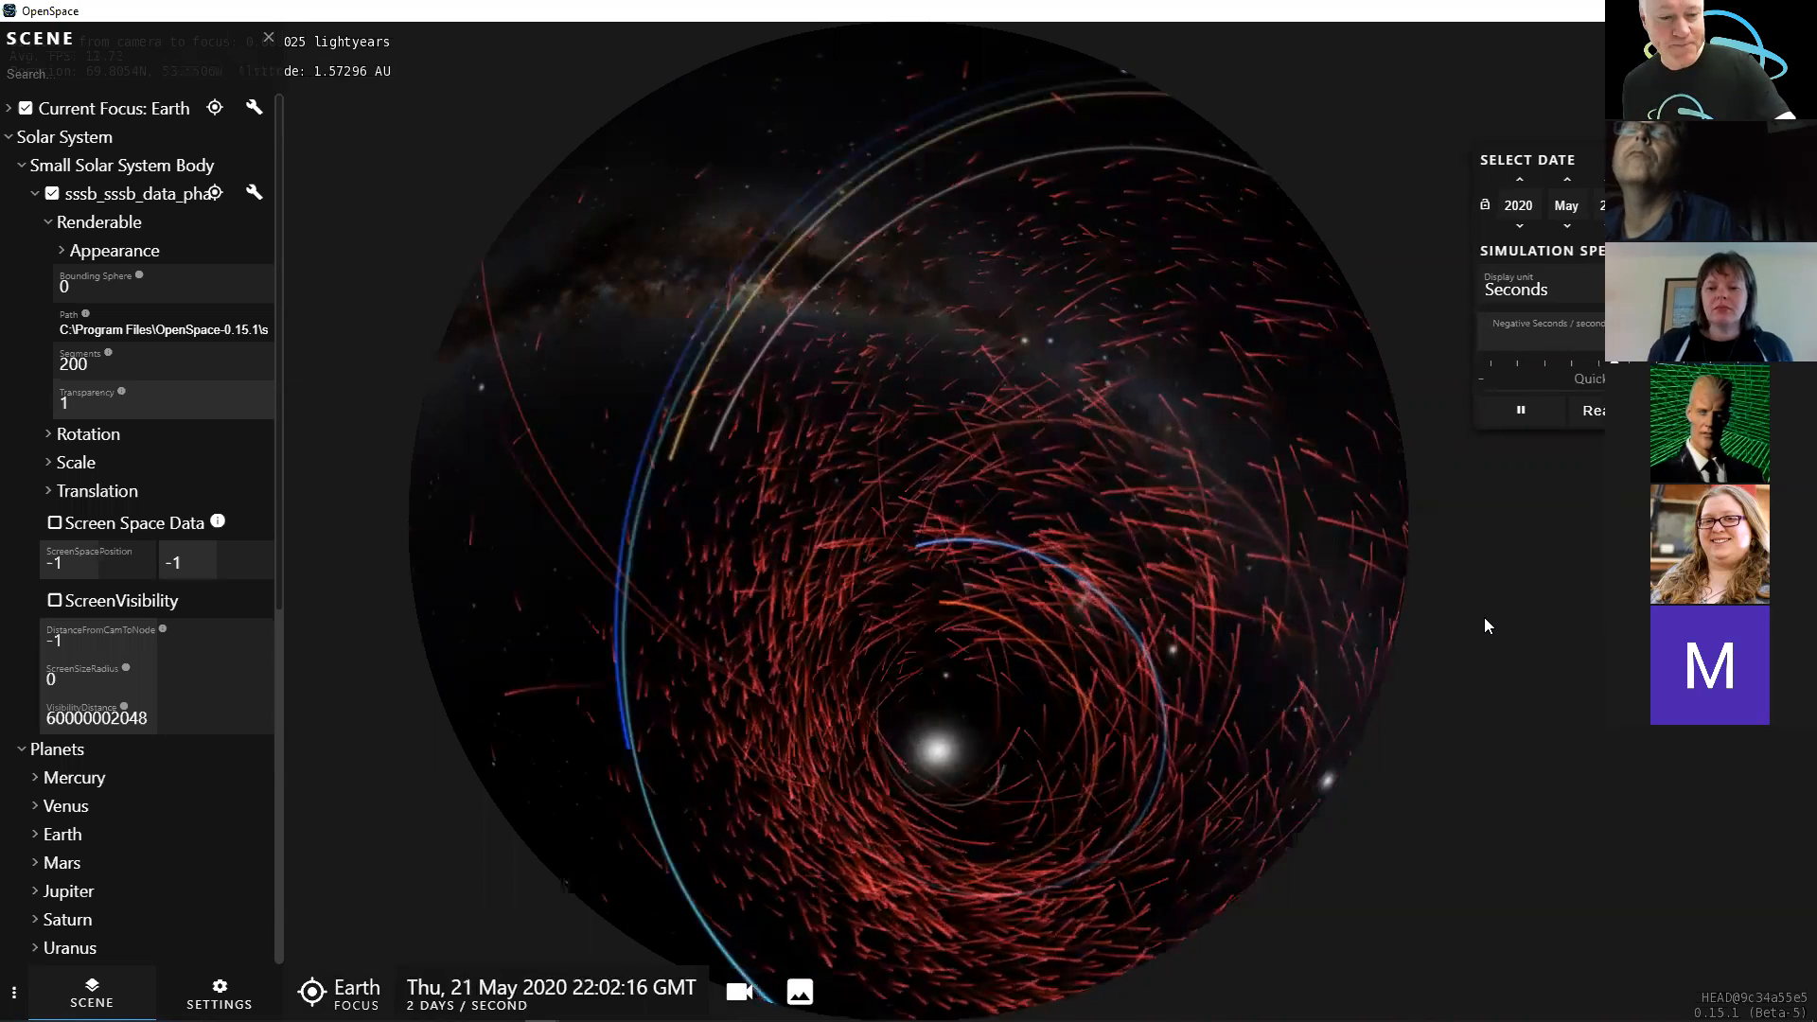
pyautogui.press('Right')
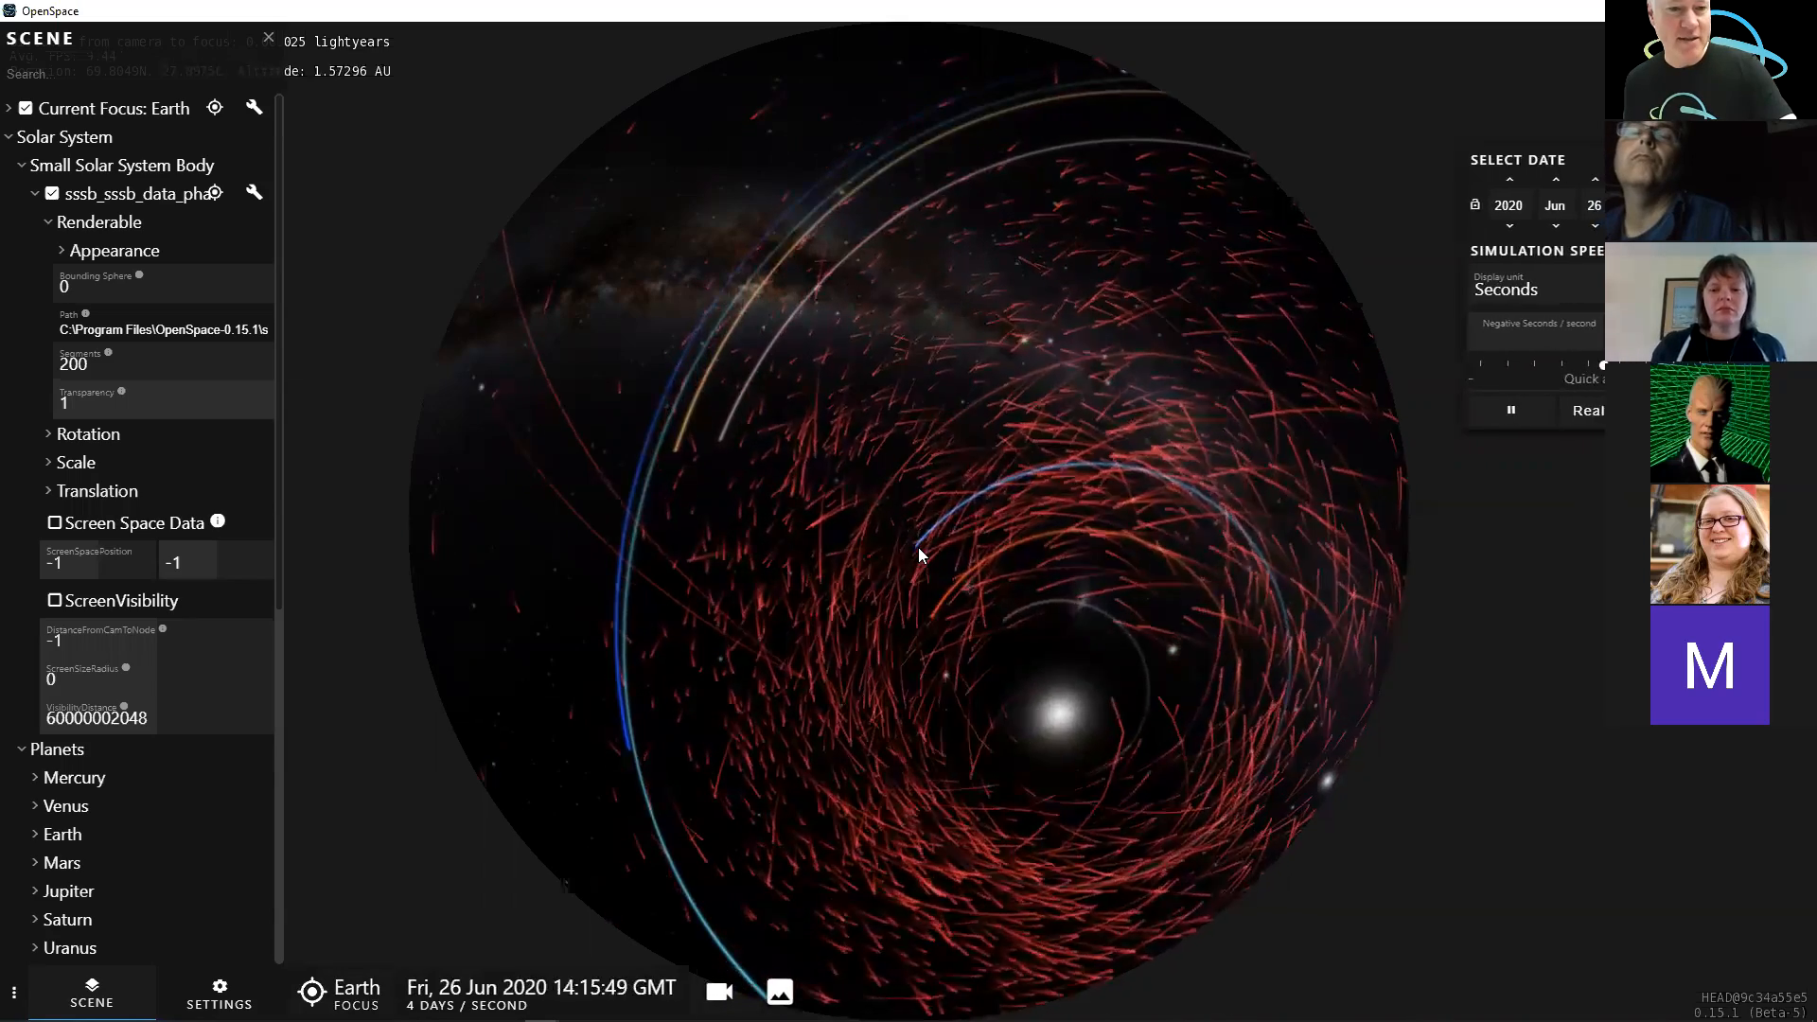
# - Switch the camera focus to the Sun and raise the simulation speed to 4 months per second
pyautogui.click(341, 993)
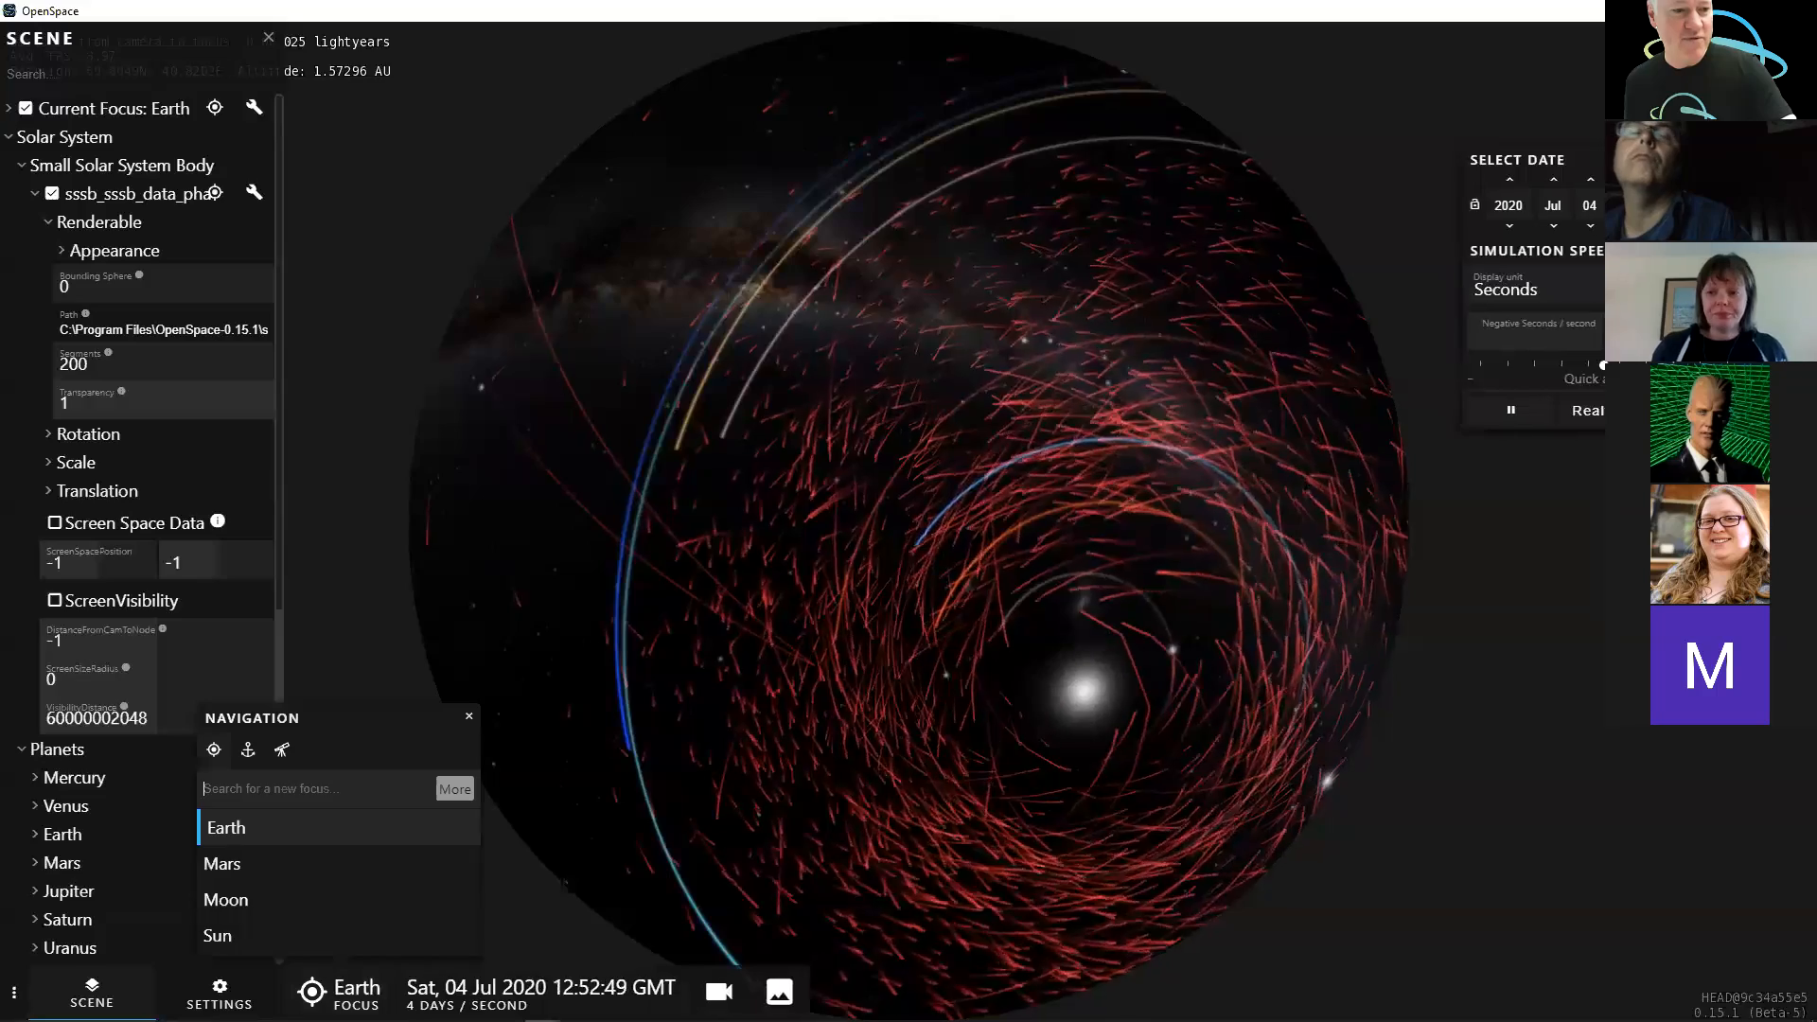
pyautogui.click(229, 929)
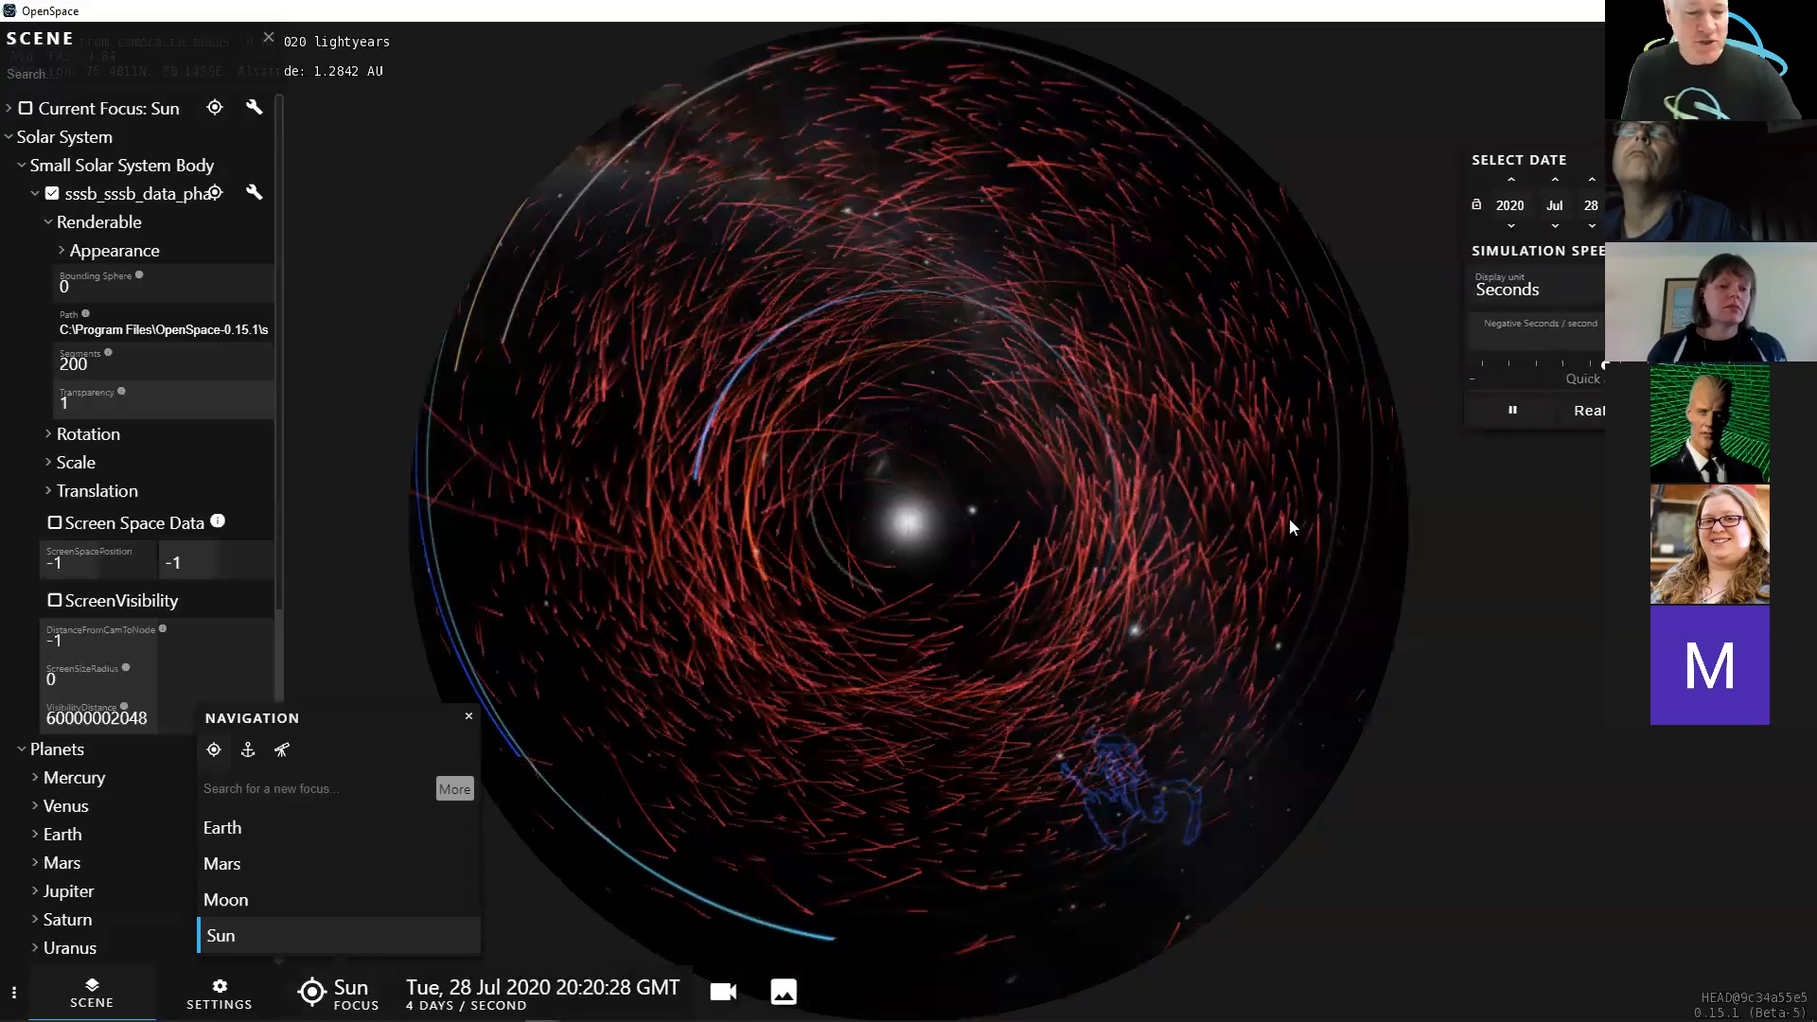
pyautogui.press('Right')
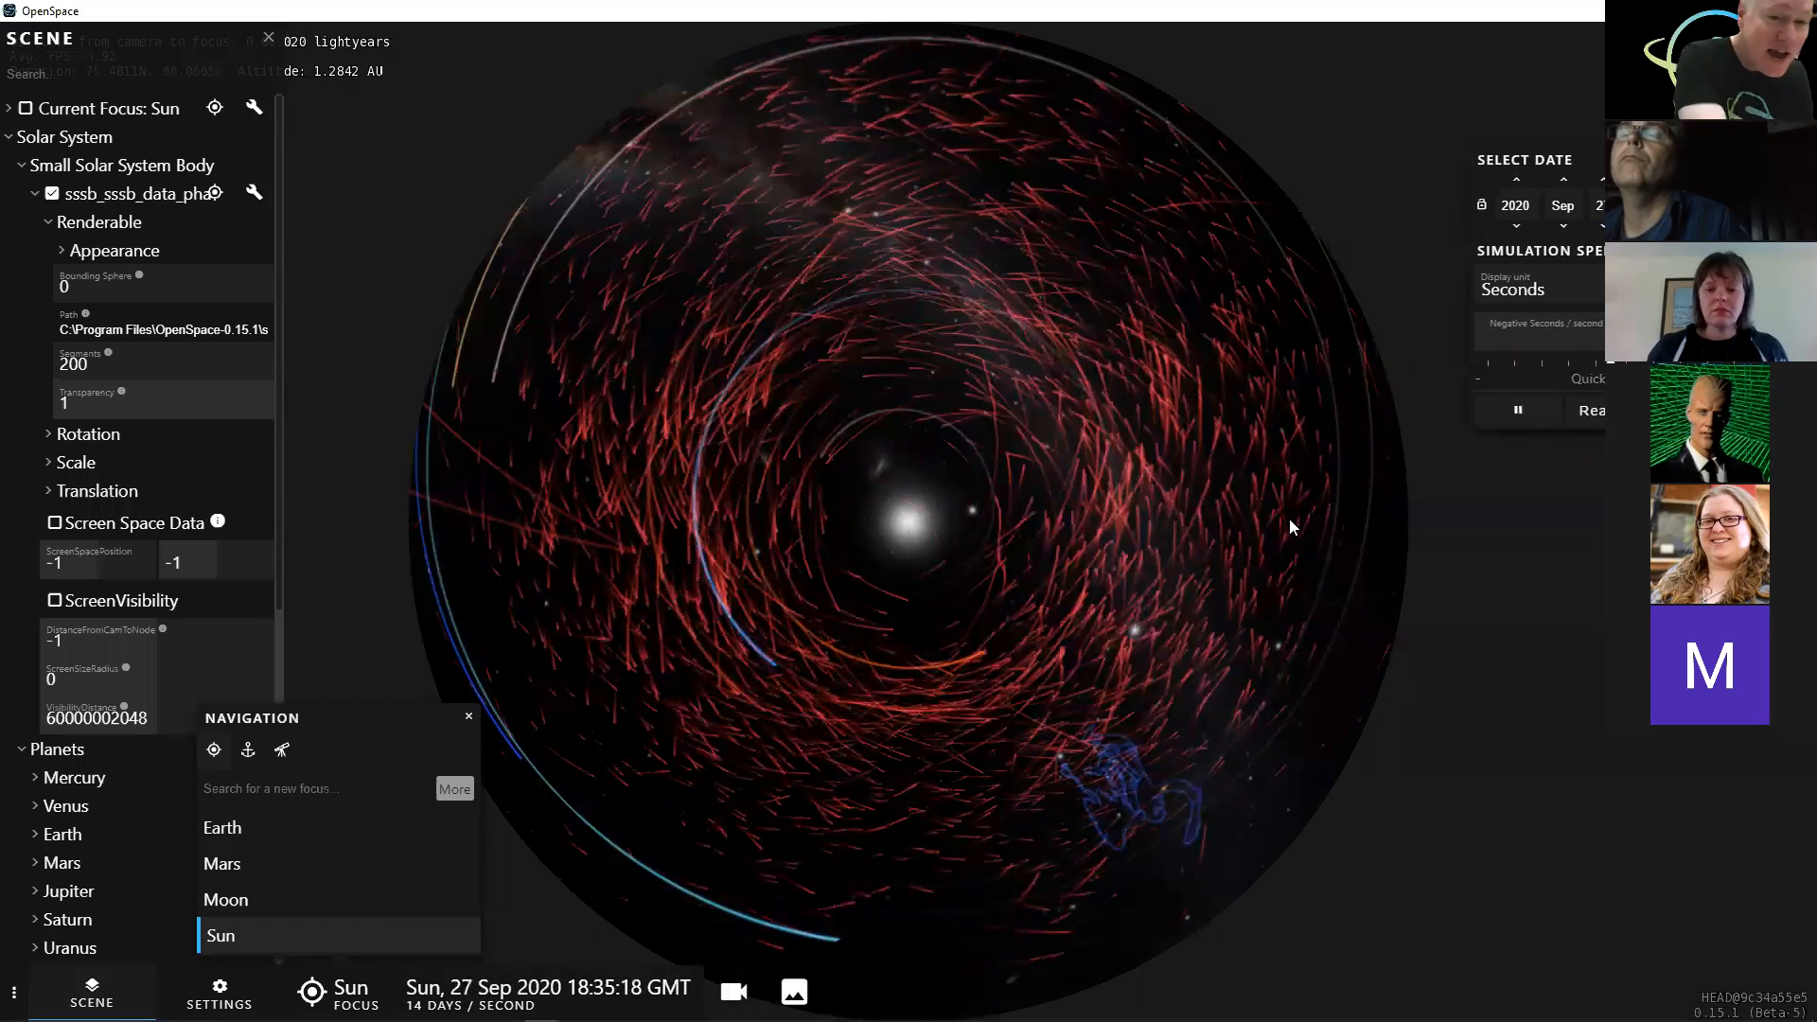
pyautogui.press('Right')
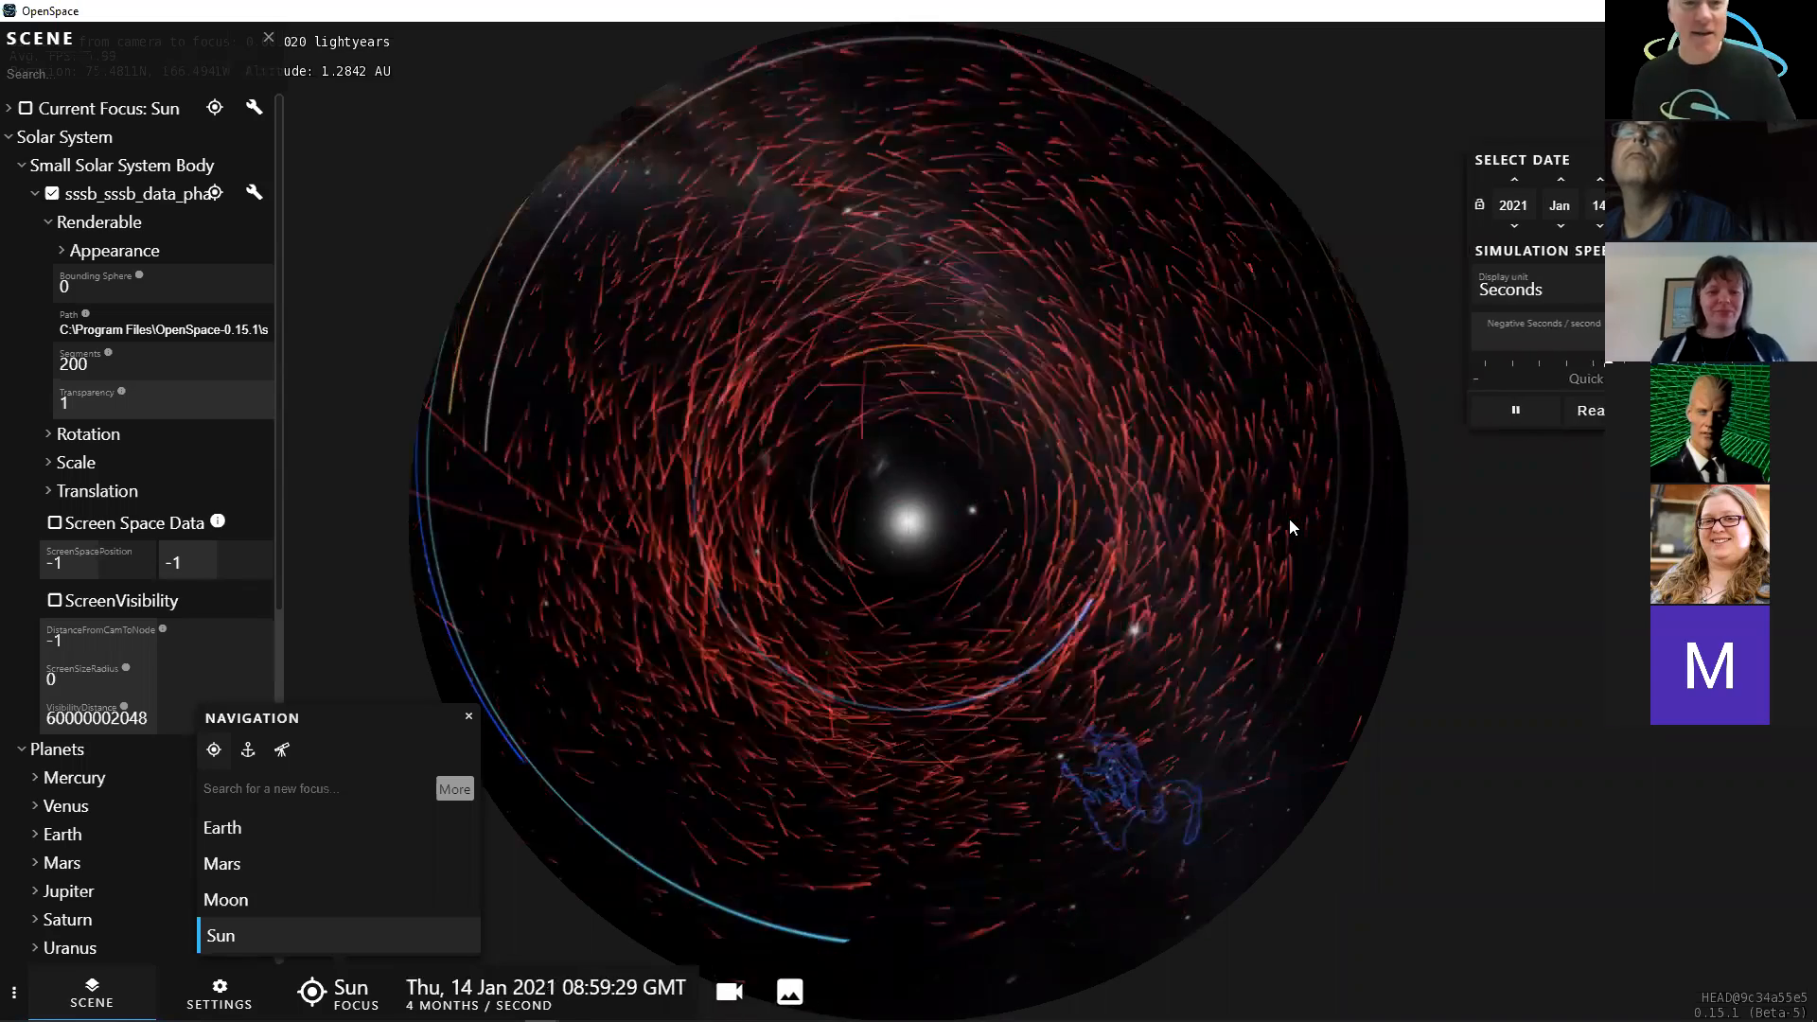
pyautogui.press('Right')
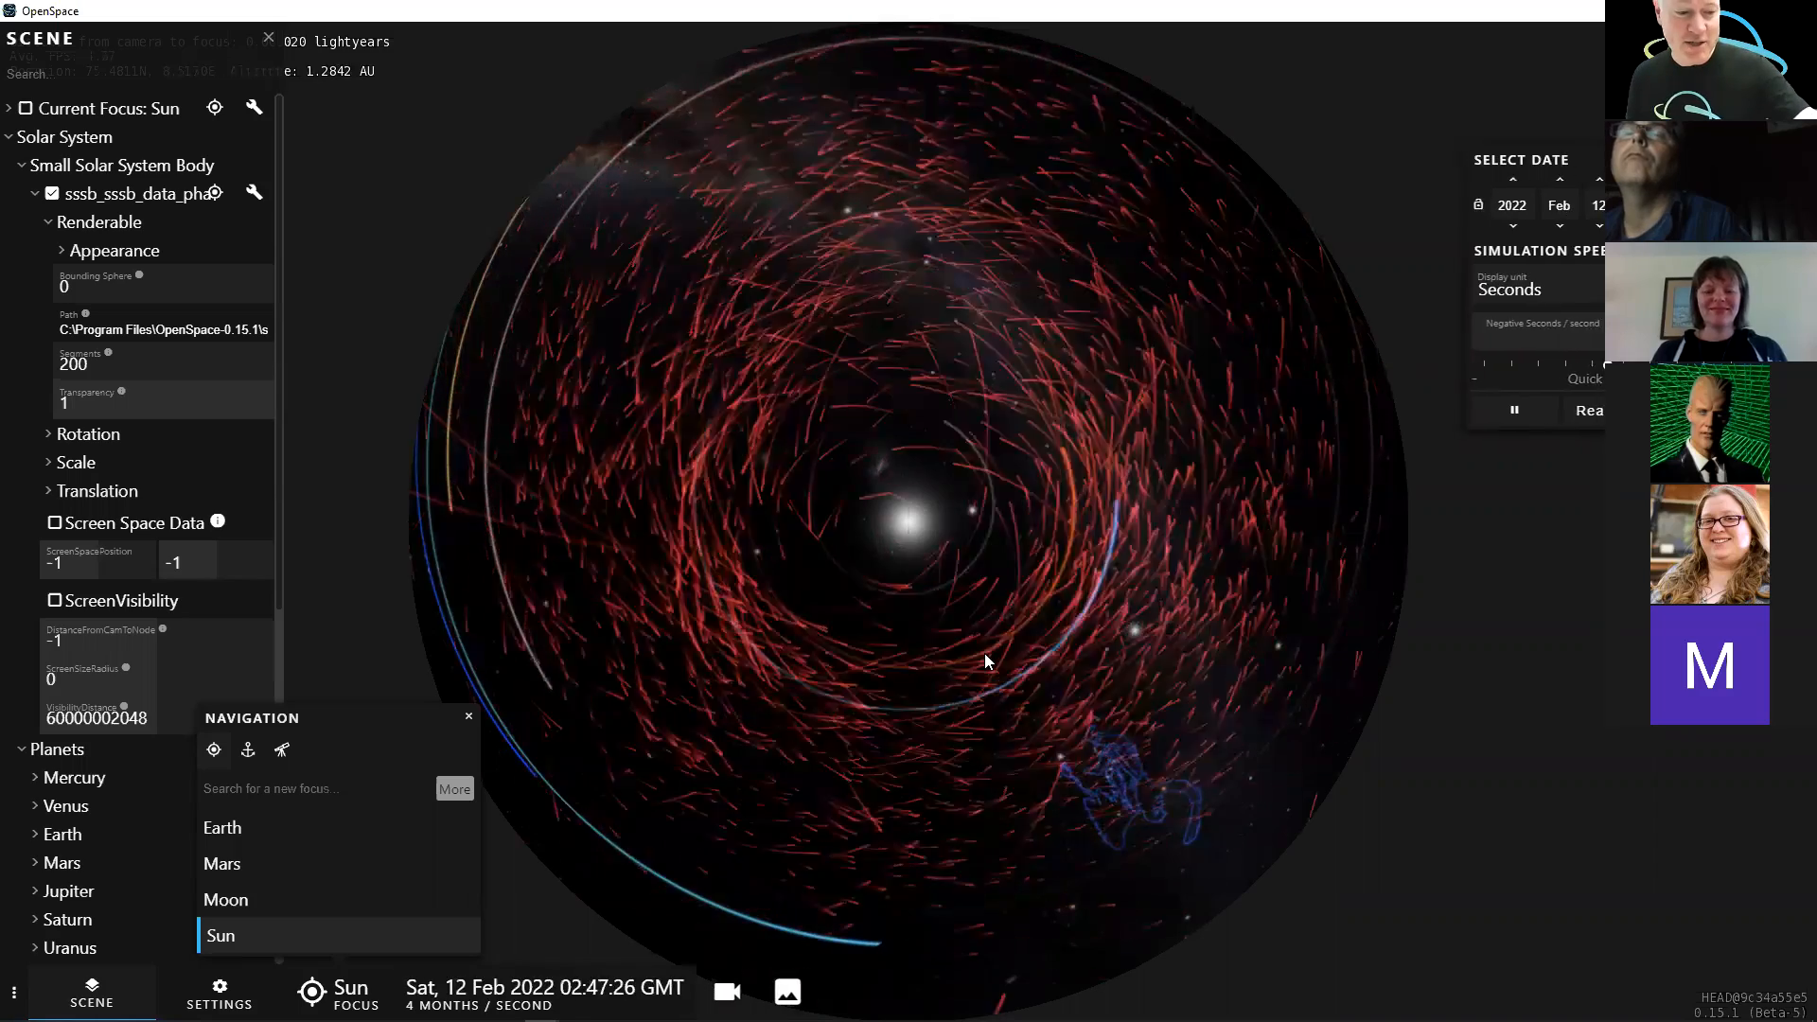
# - Return the simulation to realtime speed and turn off the sssb_data_pha orbits
pyautogui.press('1')
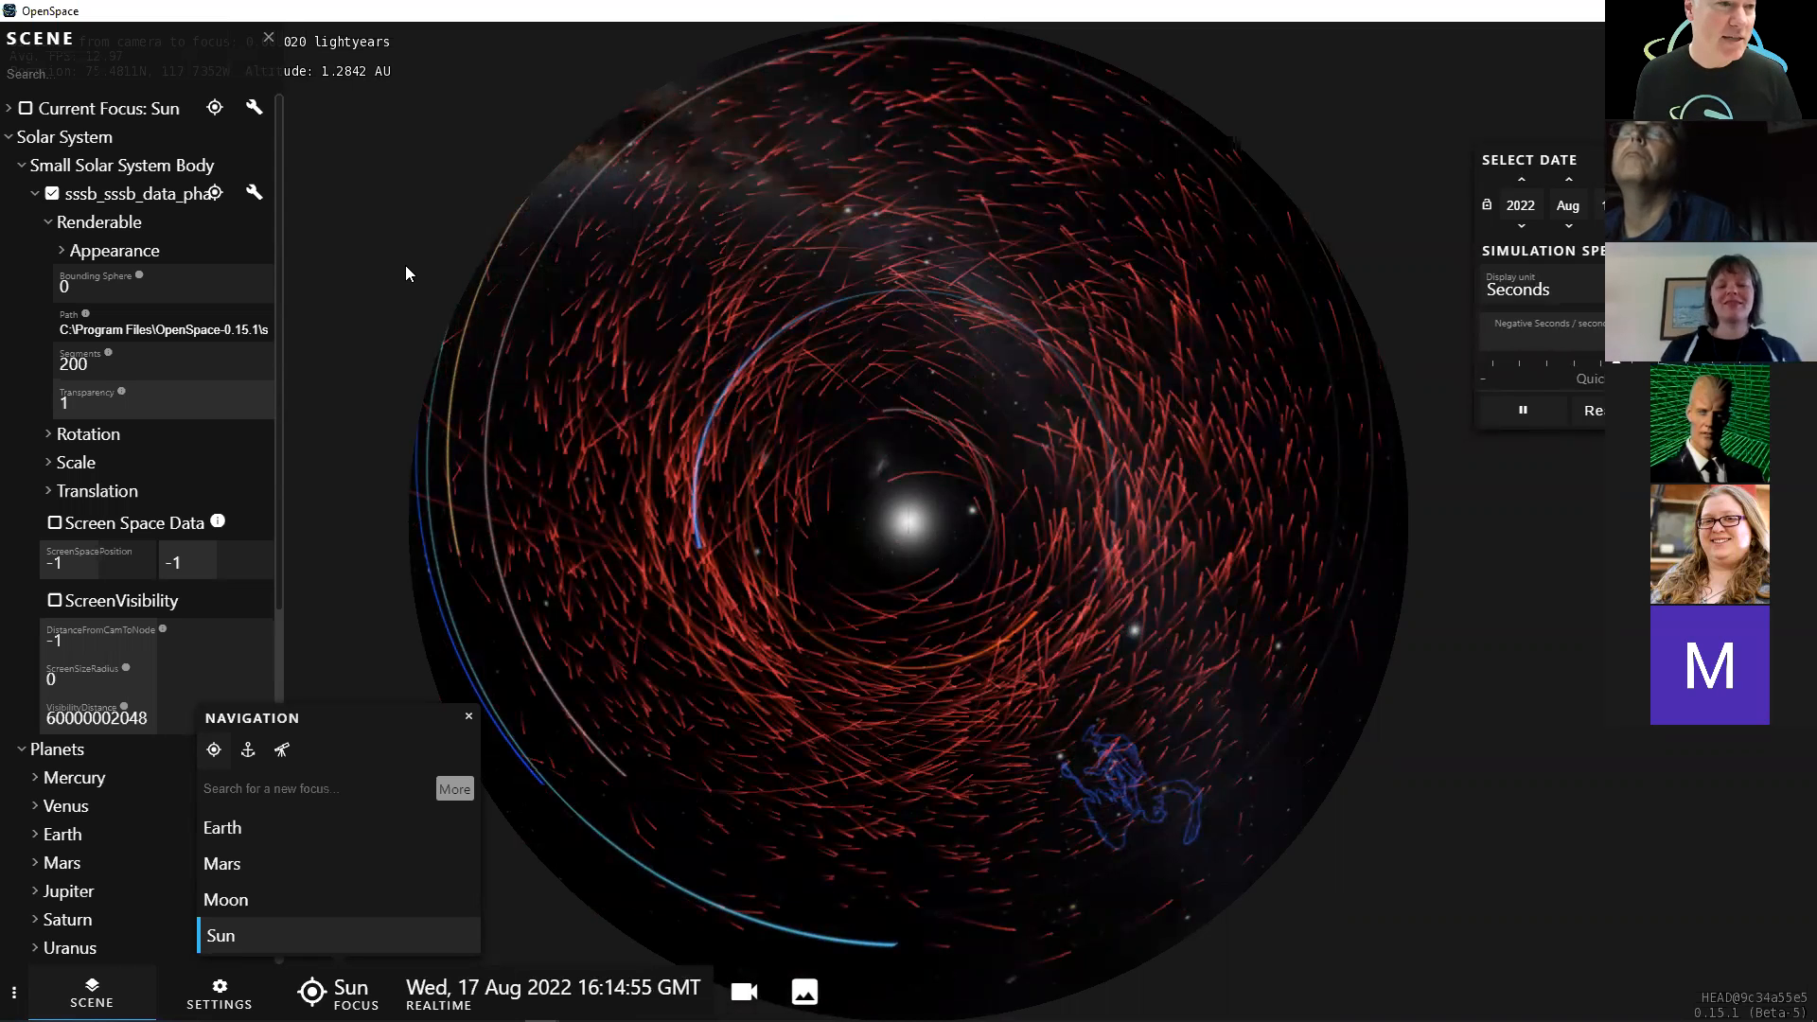
pyautogui.scroll(-3, 940, 678)
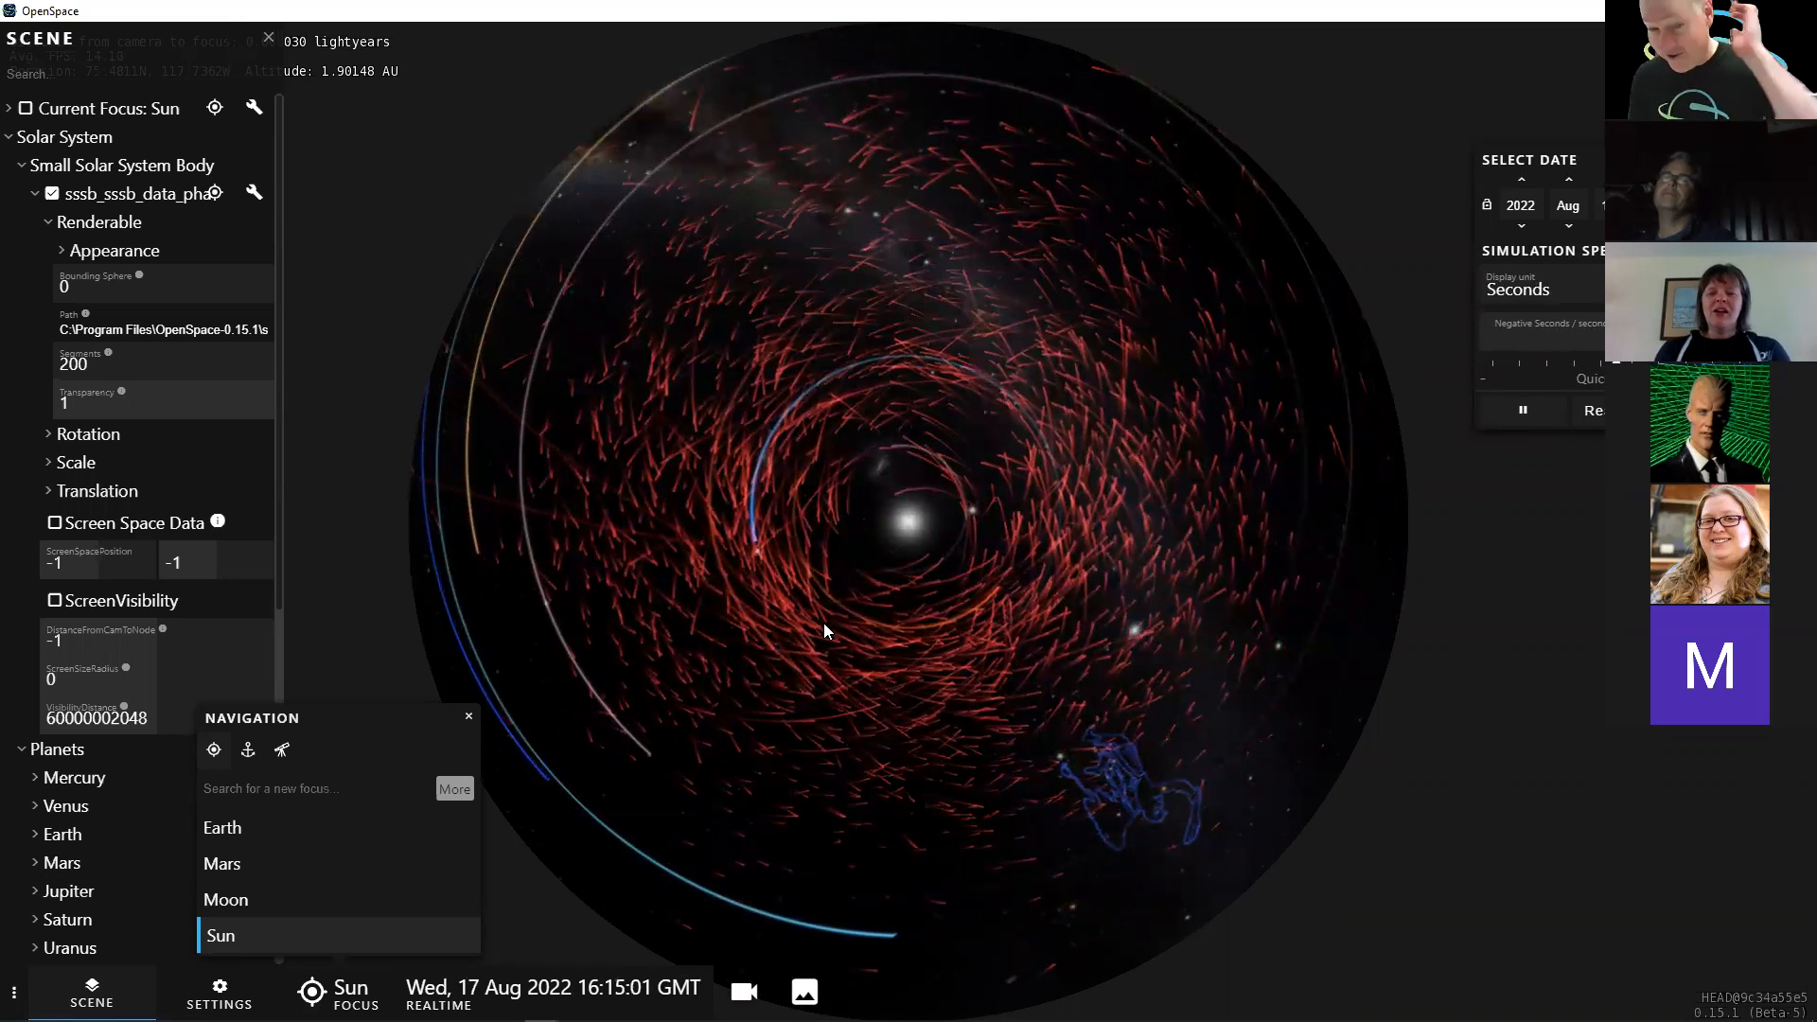
pyautogui.click(52, 194)
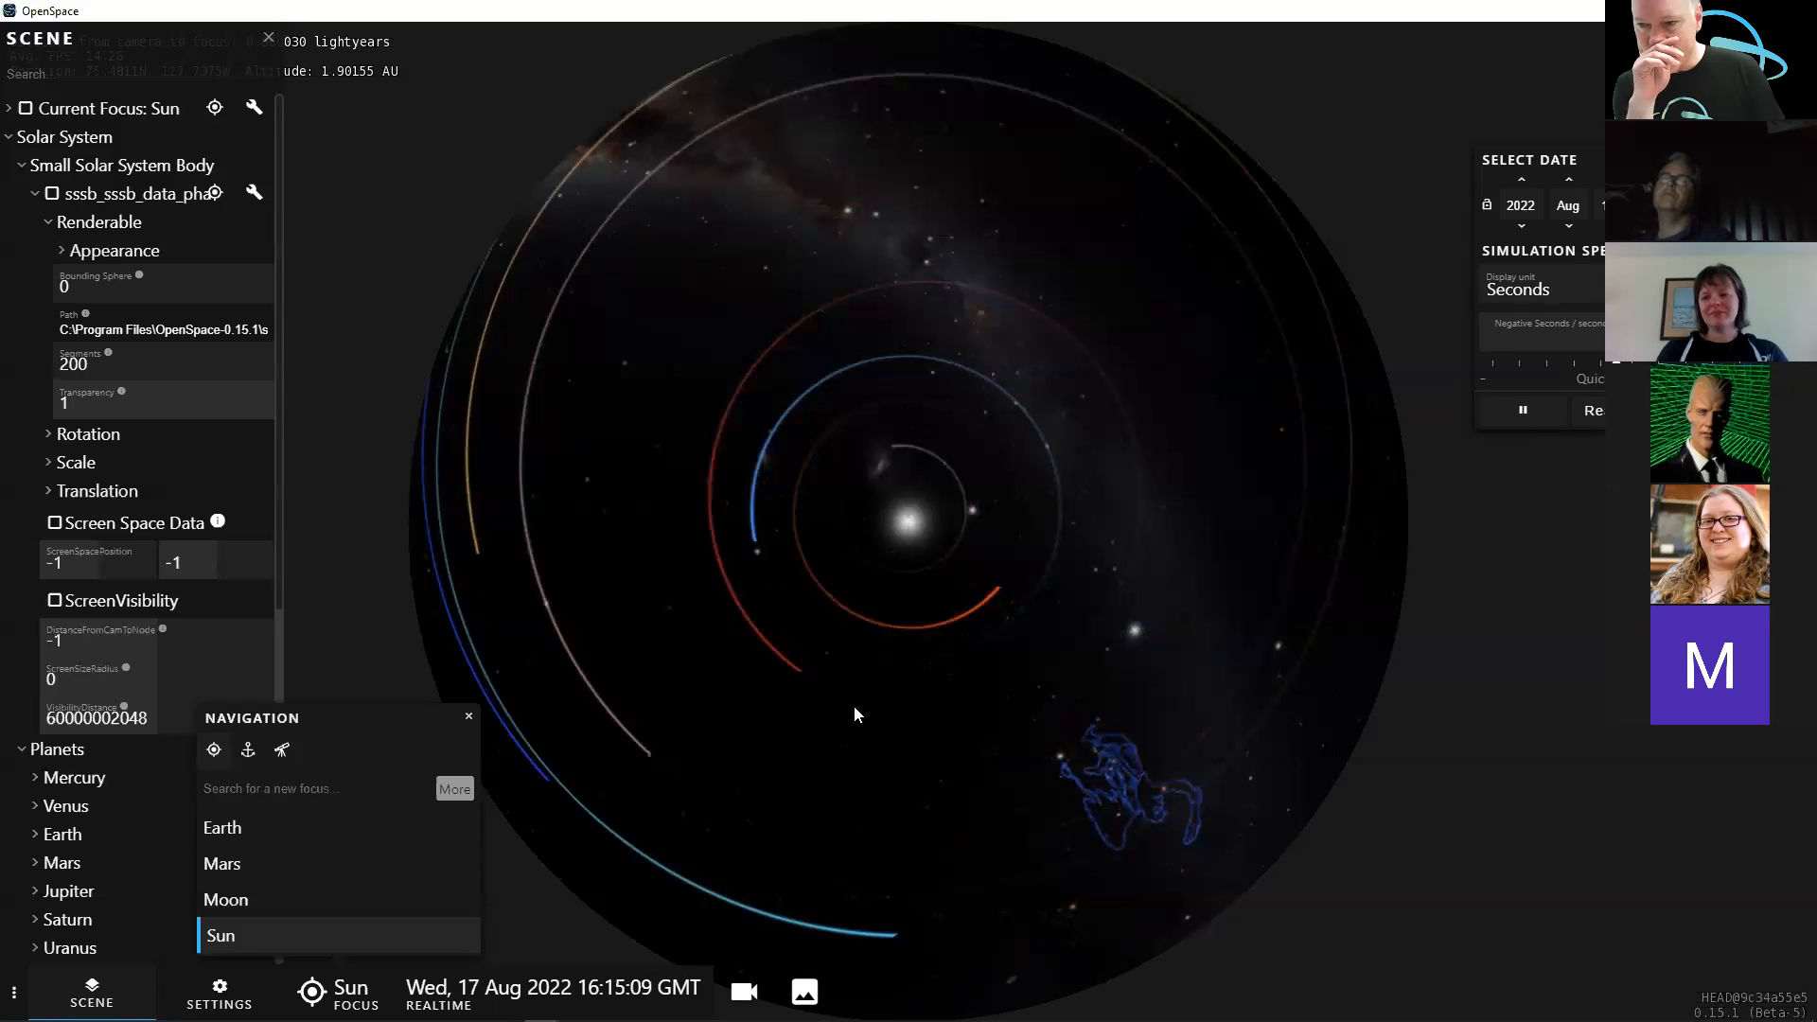
# - Pull back to about 0.946 lighthours from the Sun and open the options with the console and native GUI toggles
pyautogui.moveTo(911, 604); pyautogui.dragTo(909, 803, button='right')
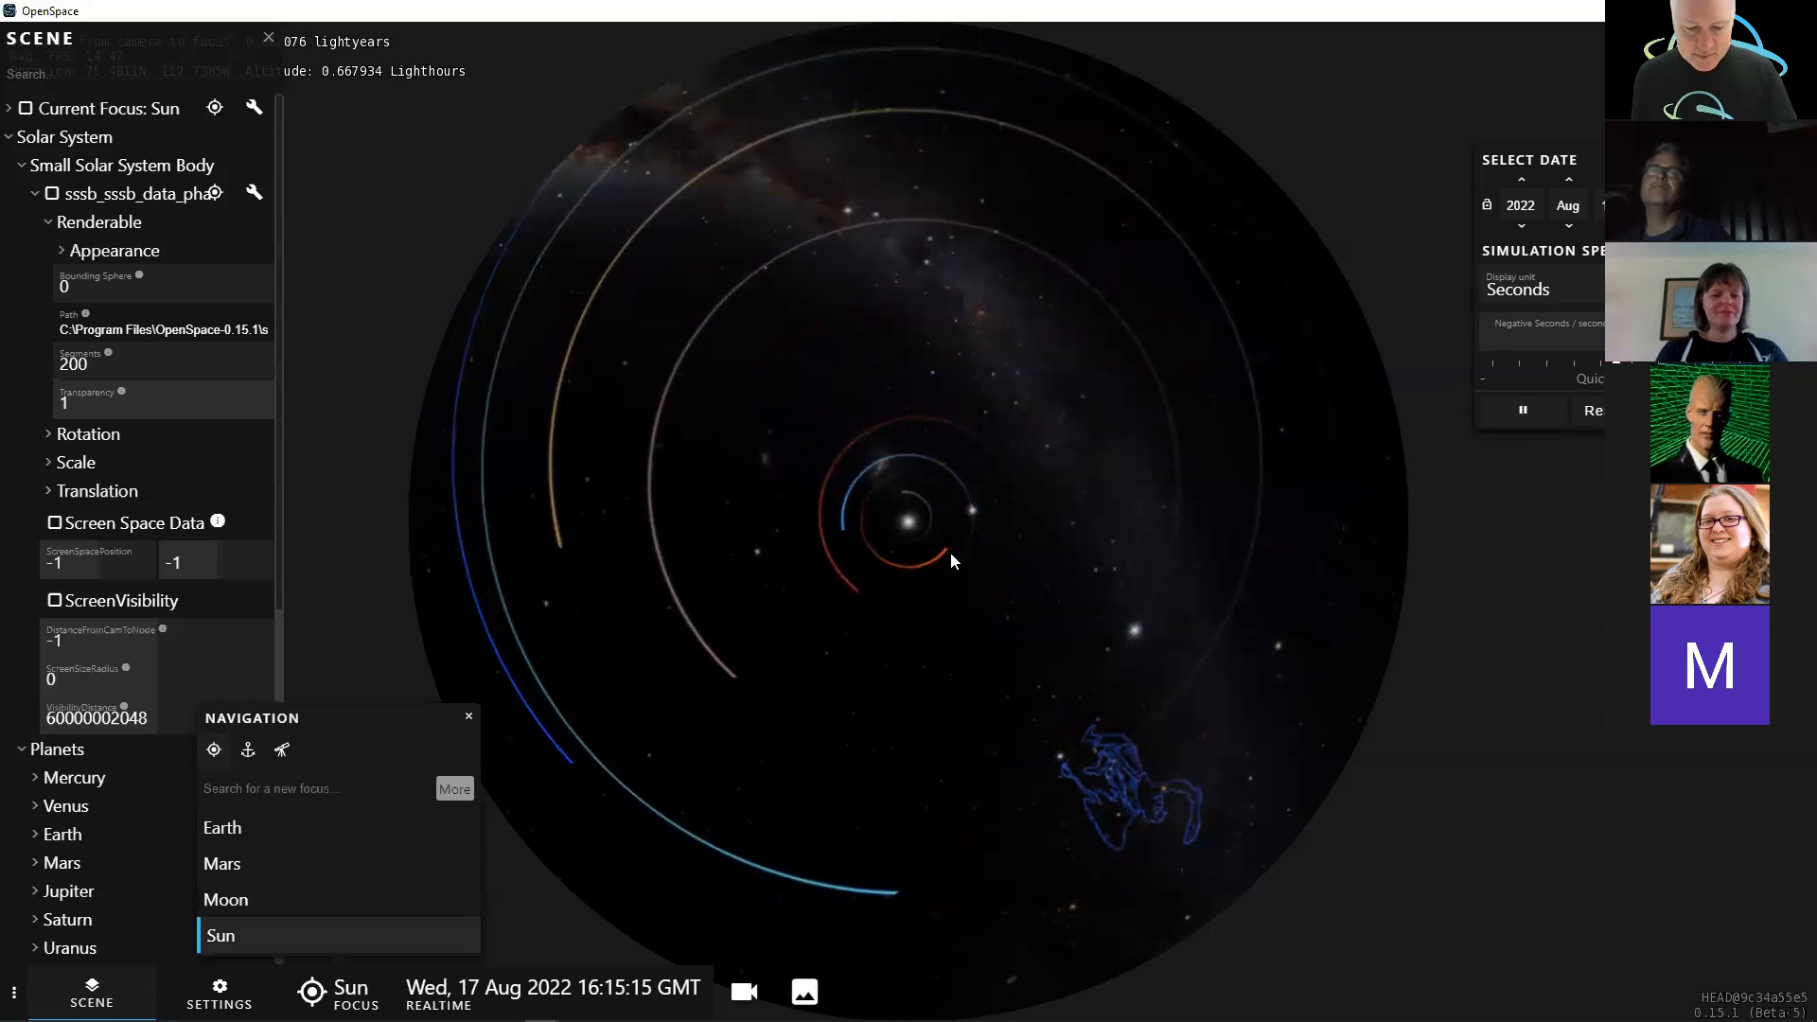
pyautogui.moveTo(946, 708); pyautogui.dragTo(952, 746, button='right')
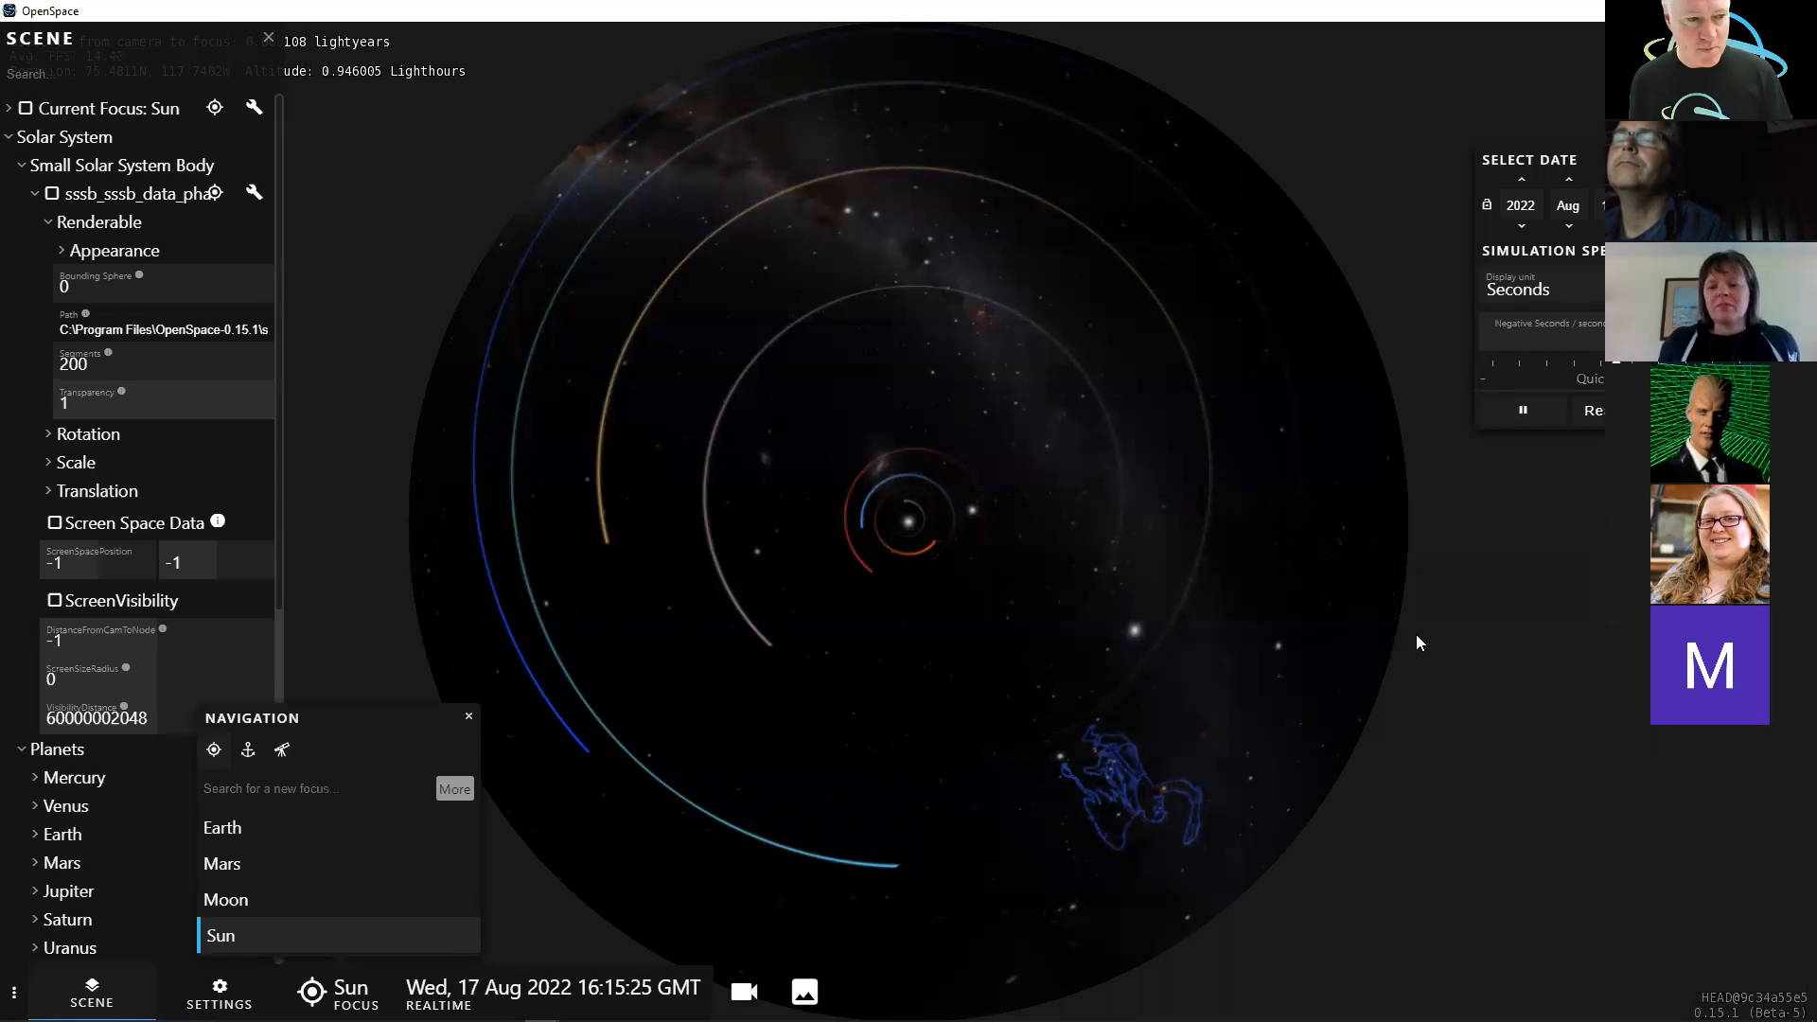
pyautogui.click(13, 991)
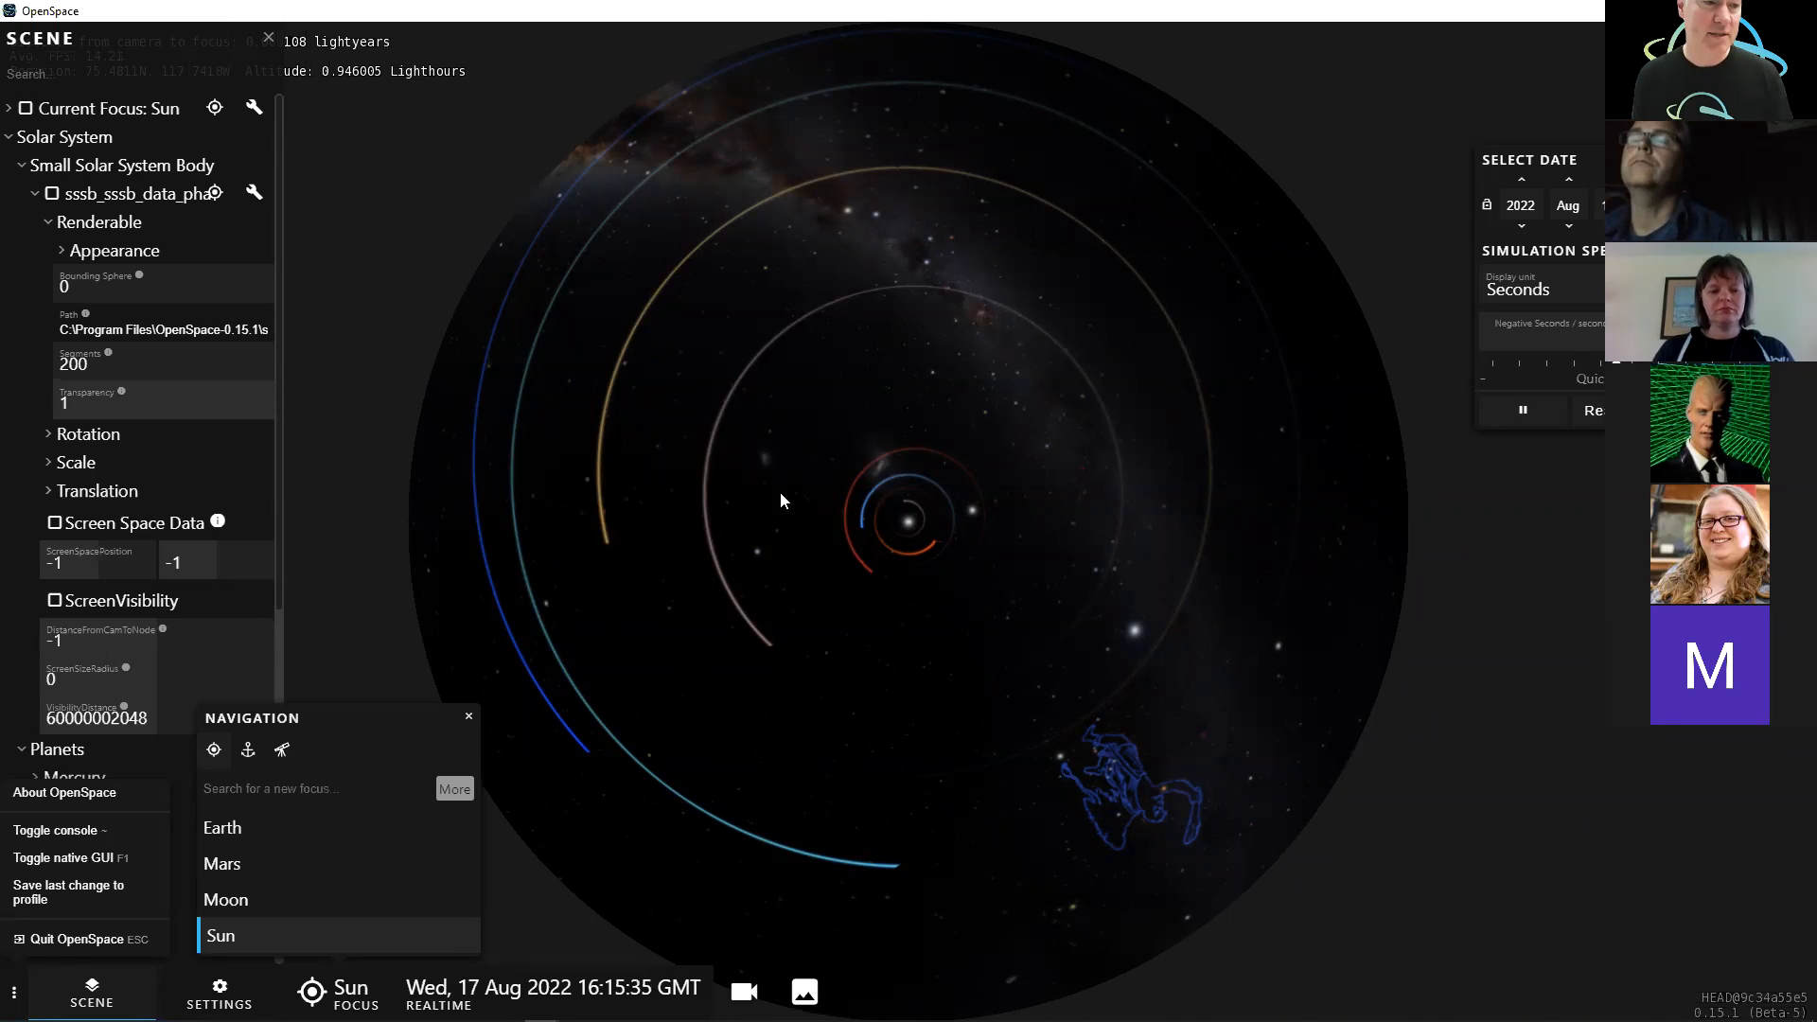
pyautogui.click(470, 717)
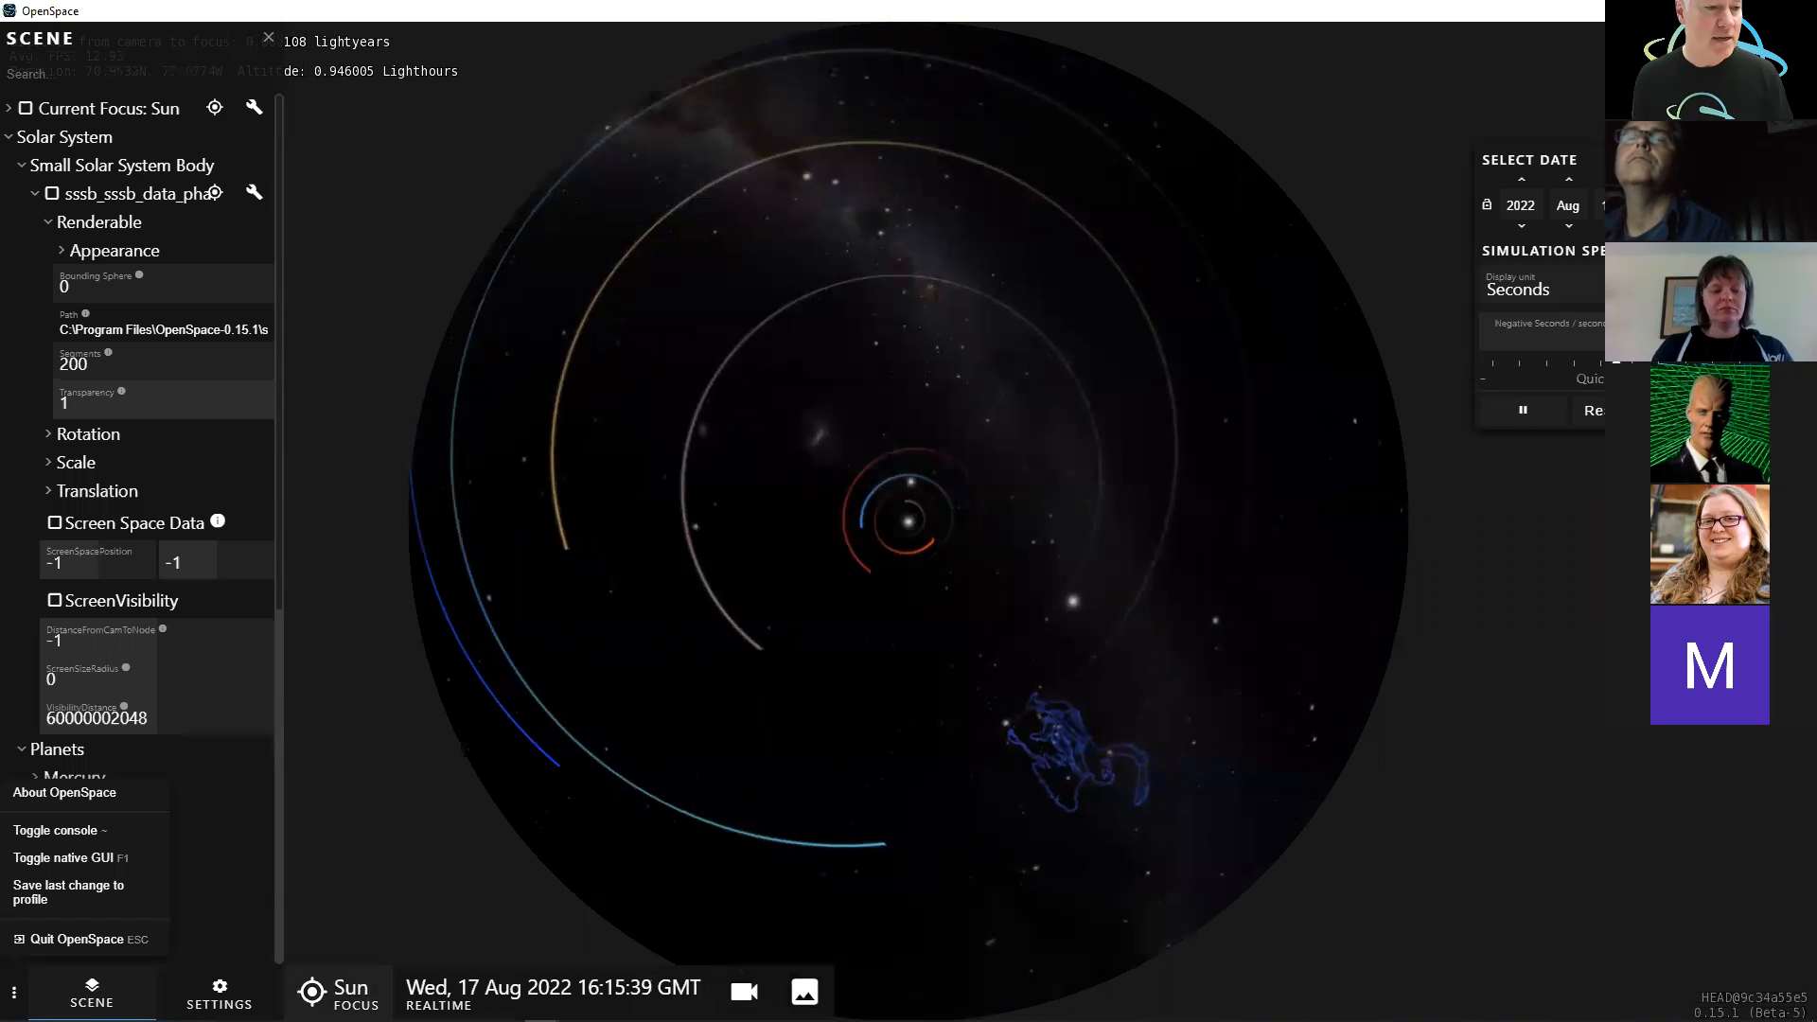
# - Switch the camera focus to Earth and fly in to an altitude of about 8,261 km
pyautogui.click(338, 992)
pyautogui.click(218, 827)
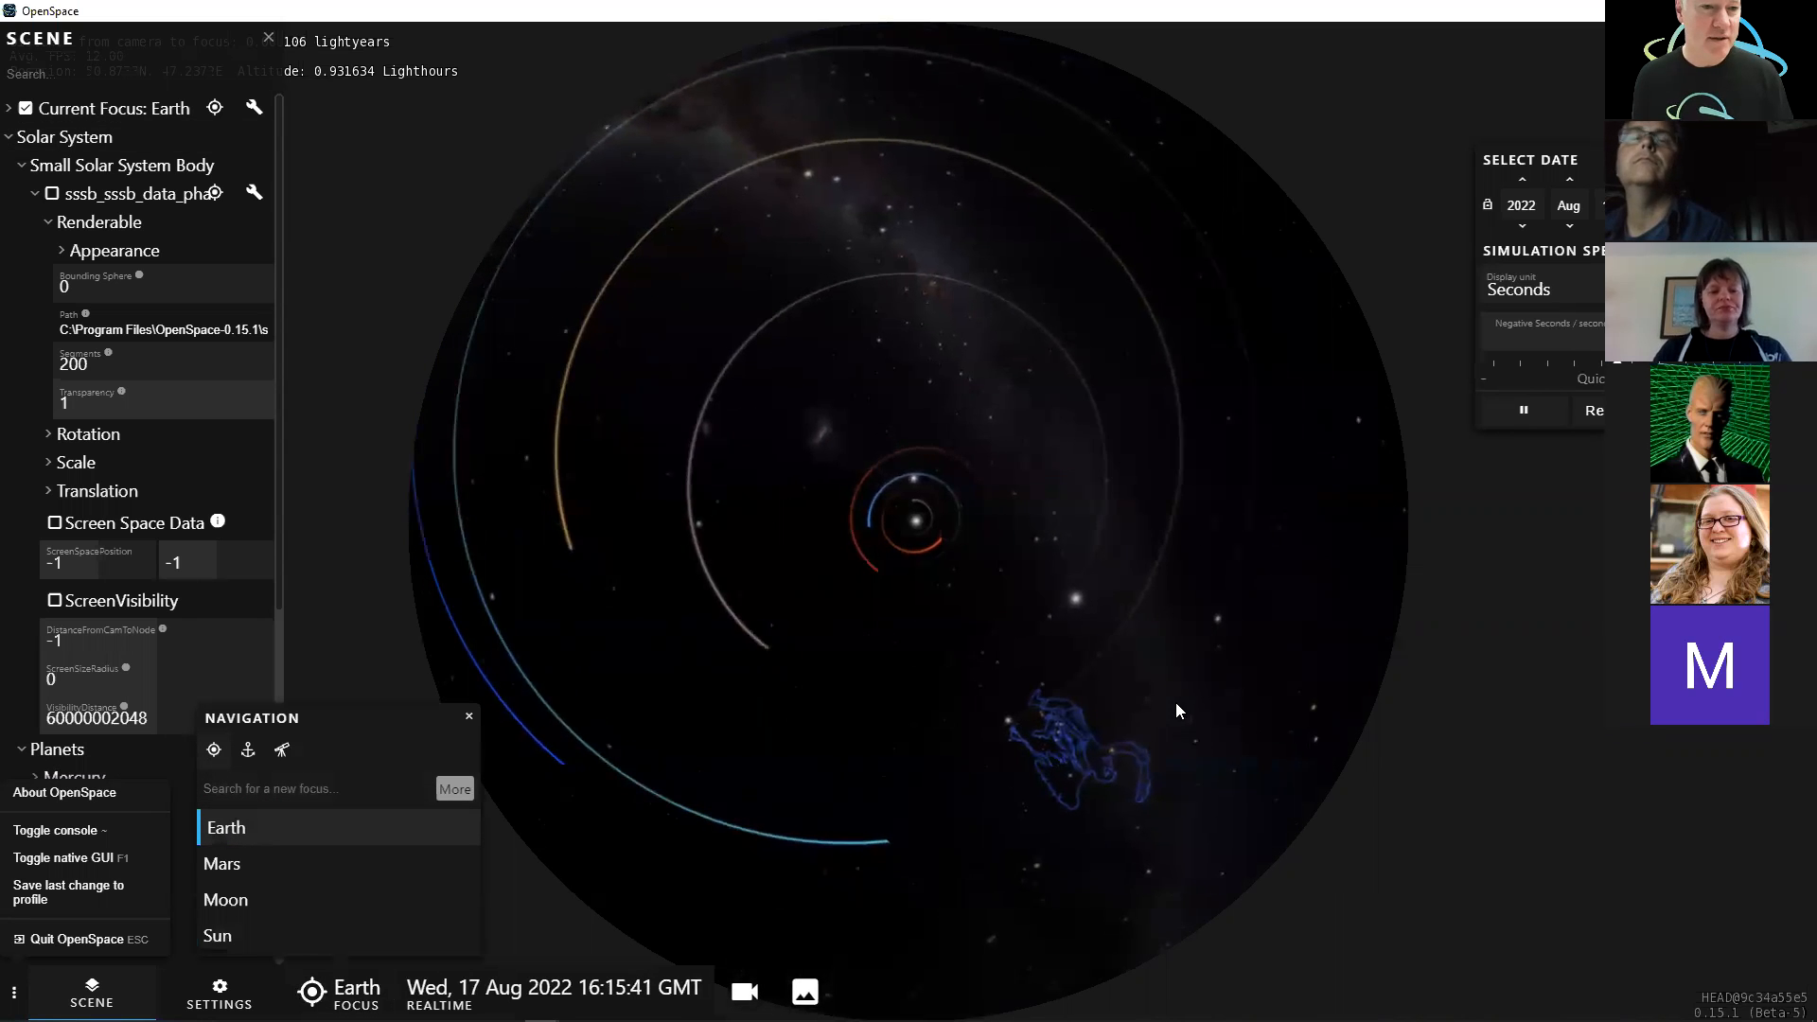
pyautogui.moveTo(1089, 657); pyautogui.dragTo(1041, 381, button='right')
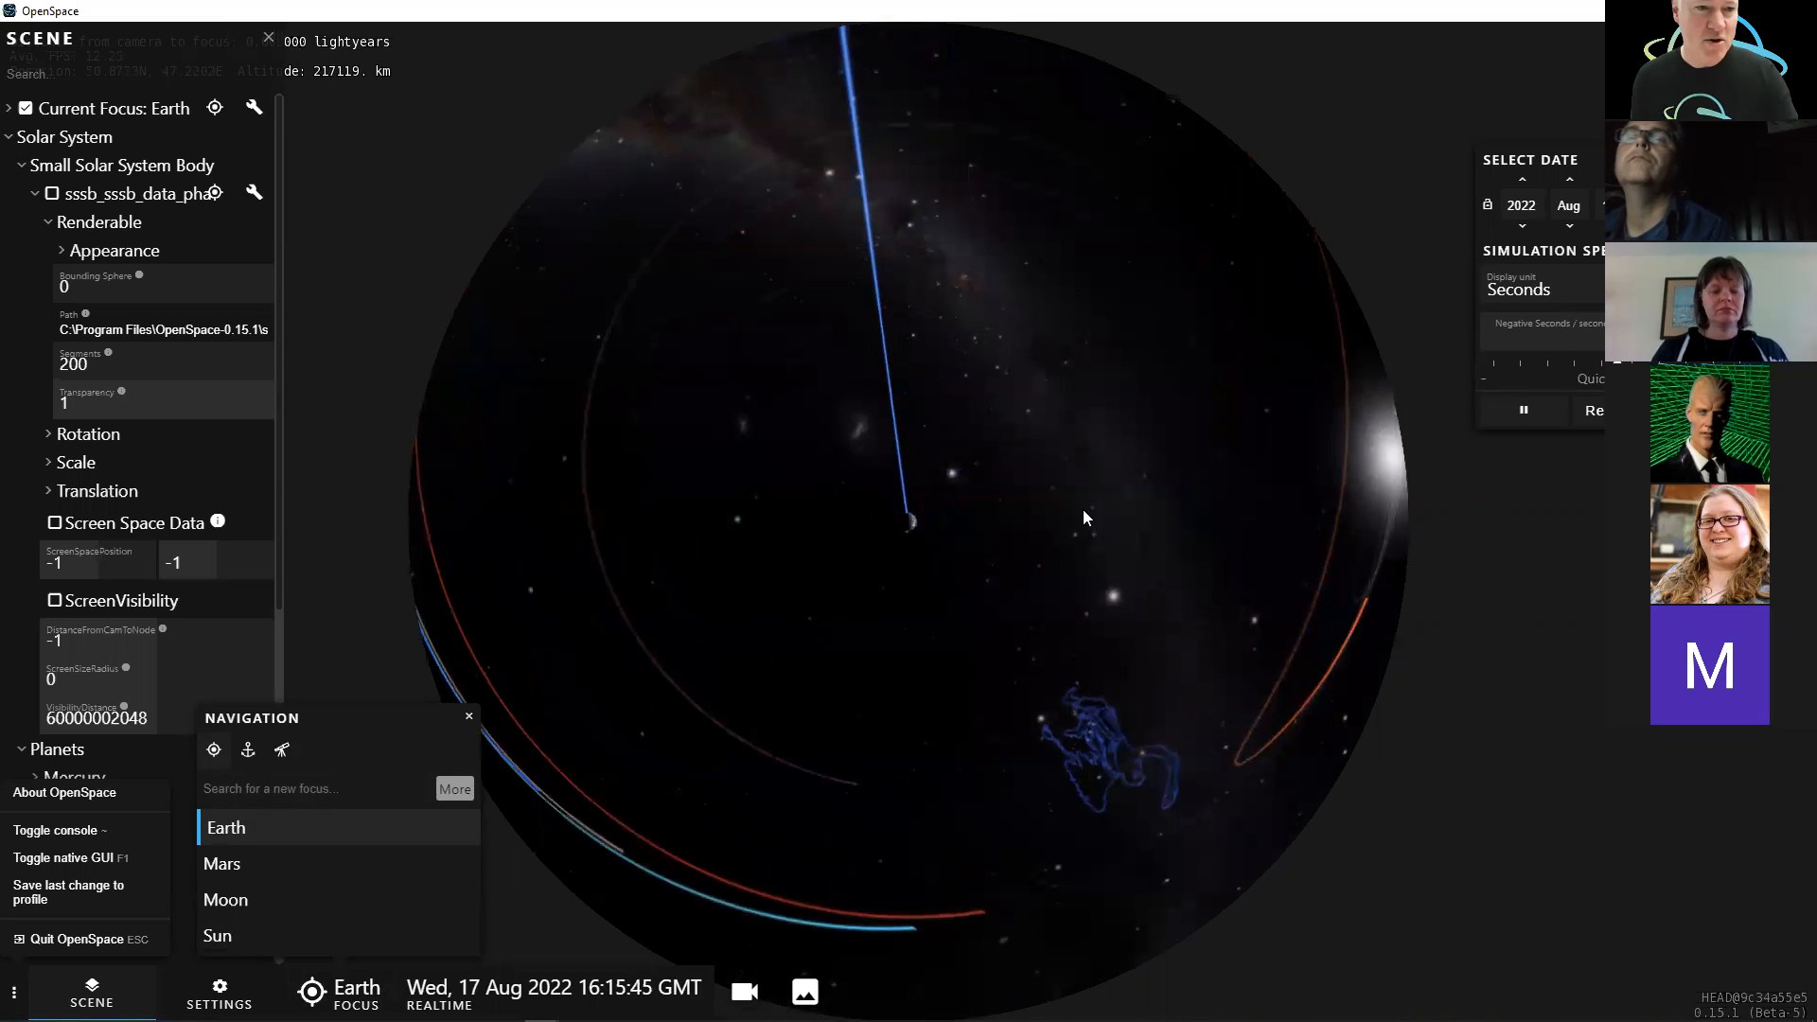
pyautogui.moveTo(1083, 510); pyautogui.dragTo(1065, 418, button='right')
pyautogui.moveTo(1092, 630); pyautogui.dragTo(1092, 606, button='right')
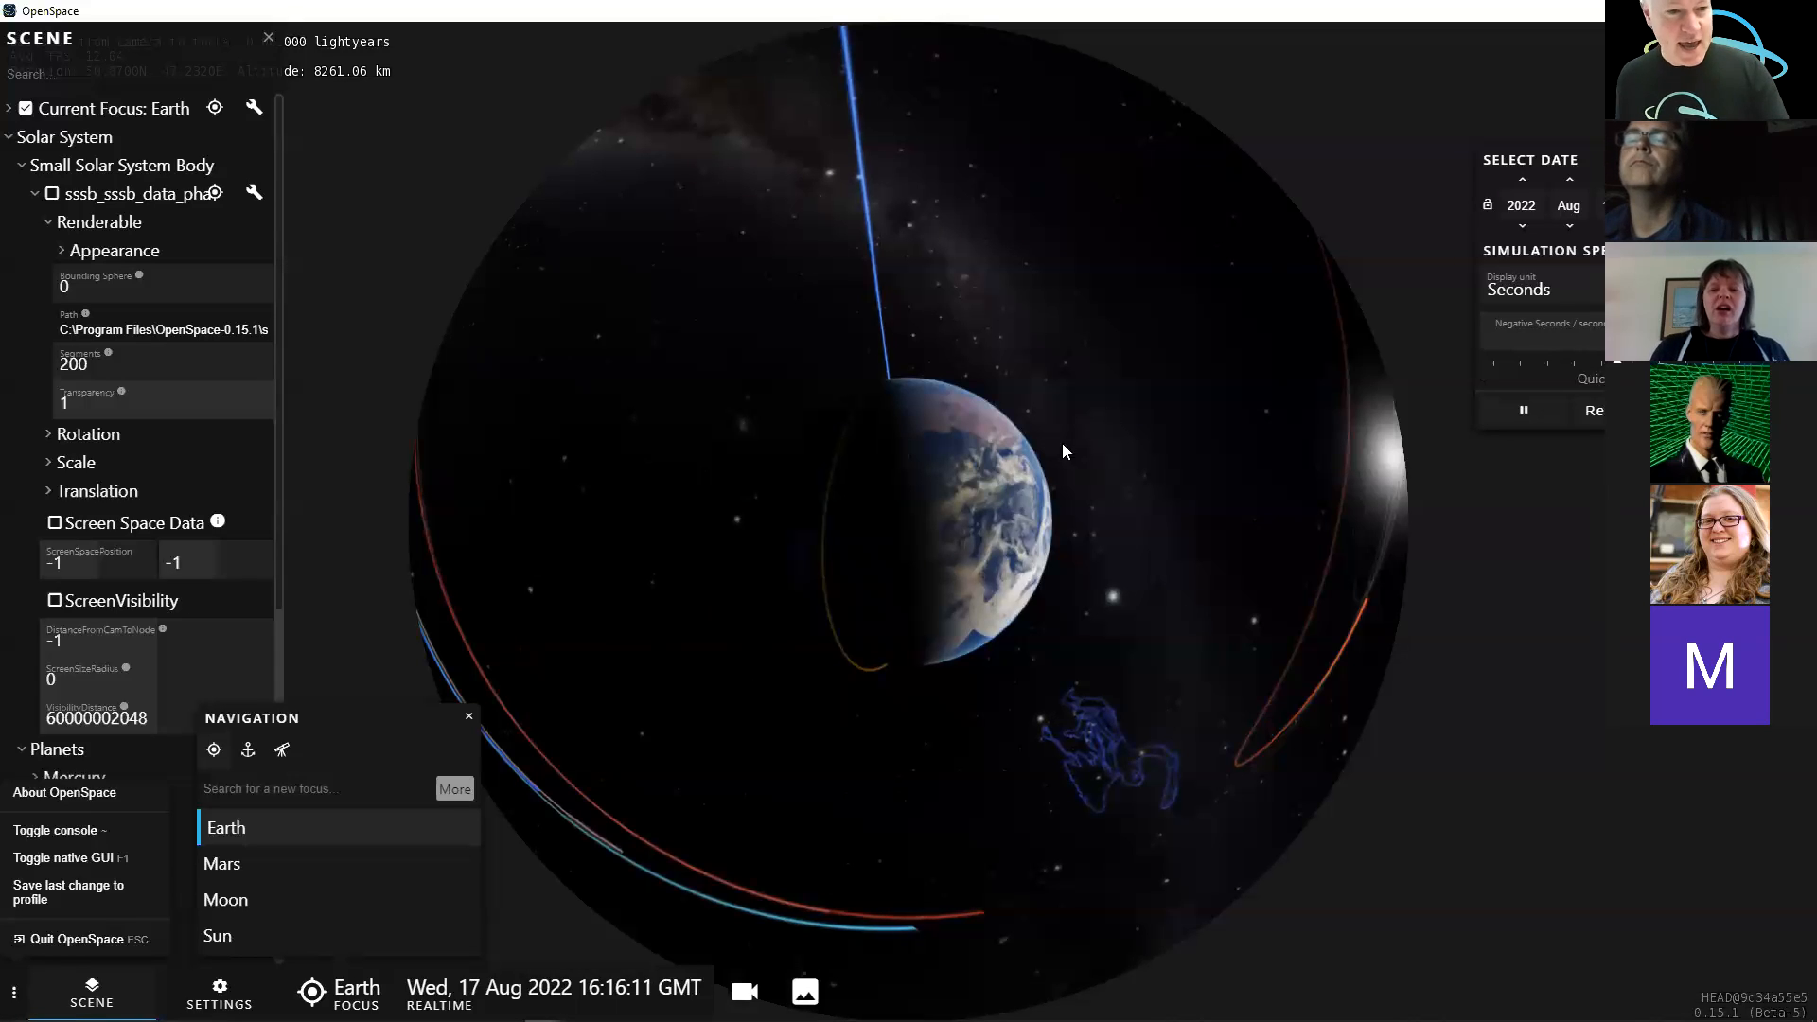
# - Turn on the blue spherical grid around Earth, orbit slightly, and pull back to an altitude of about 18,672 km
pyautogui.moveTo(1058, 469); pyautogui.dragTo(1075, 458)
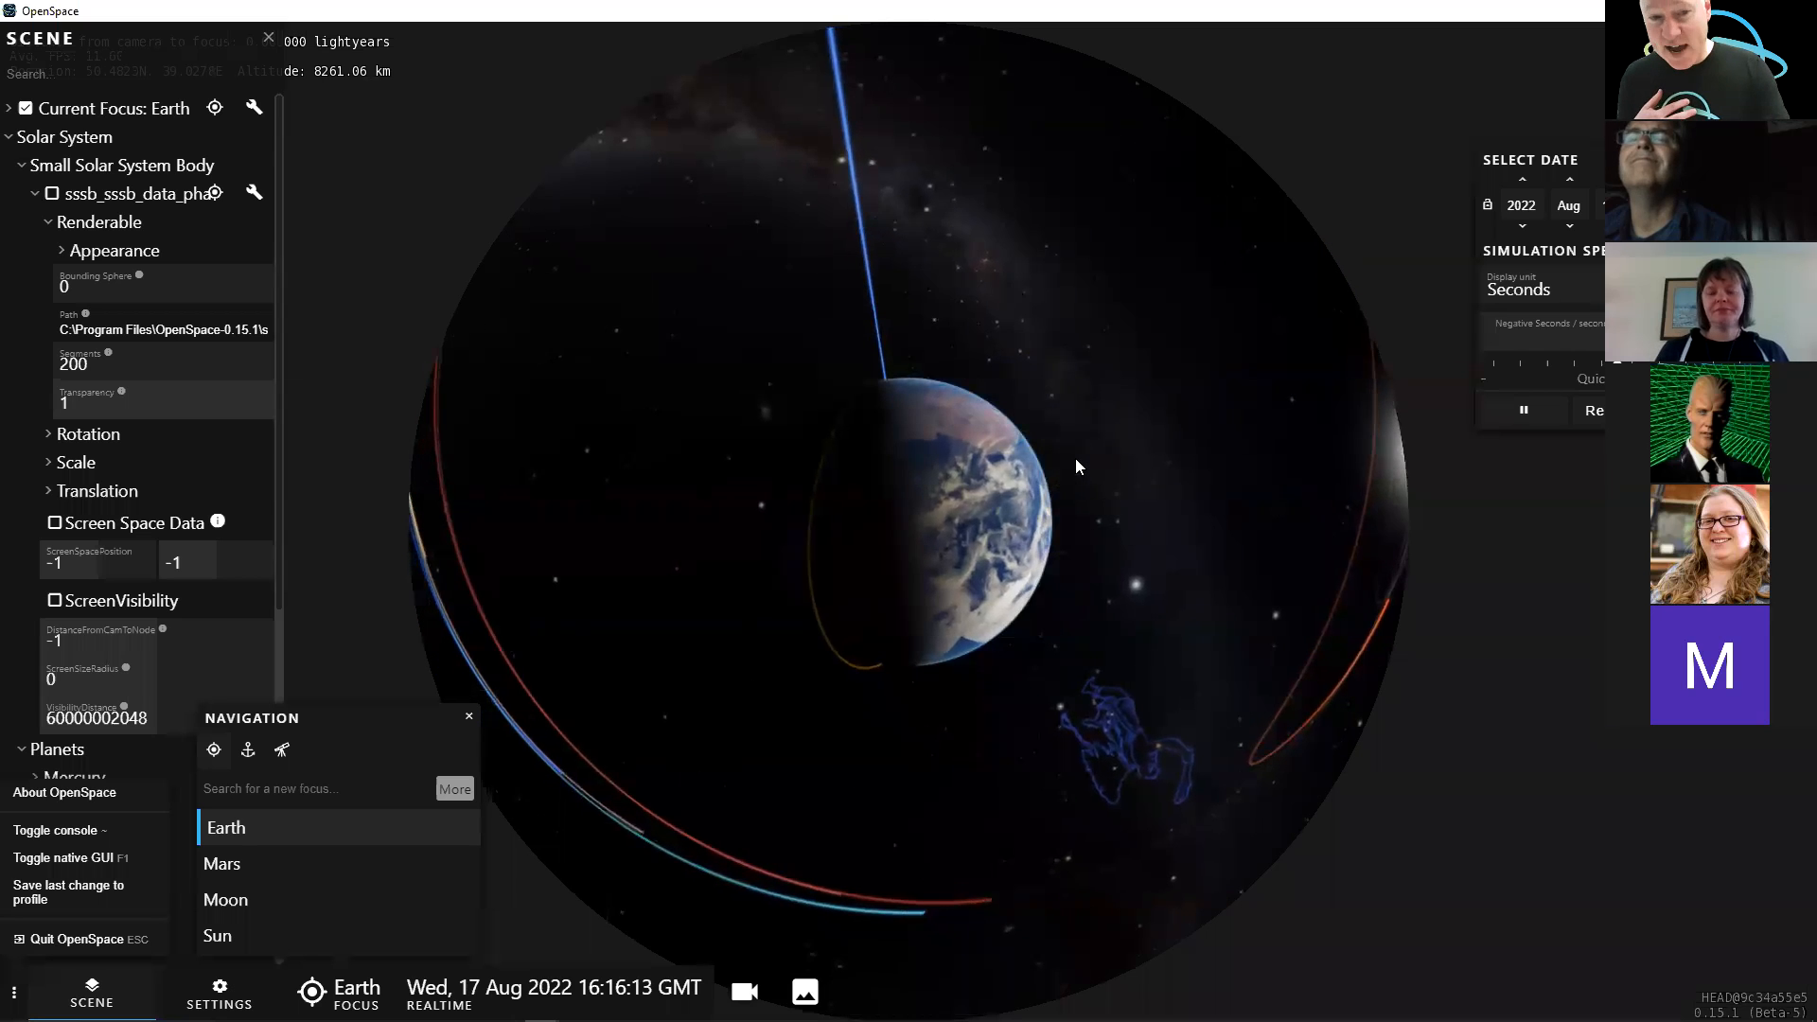
pyautogui.press('g')
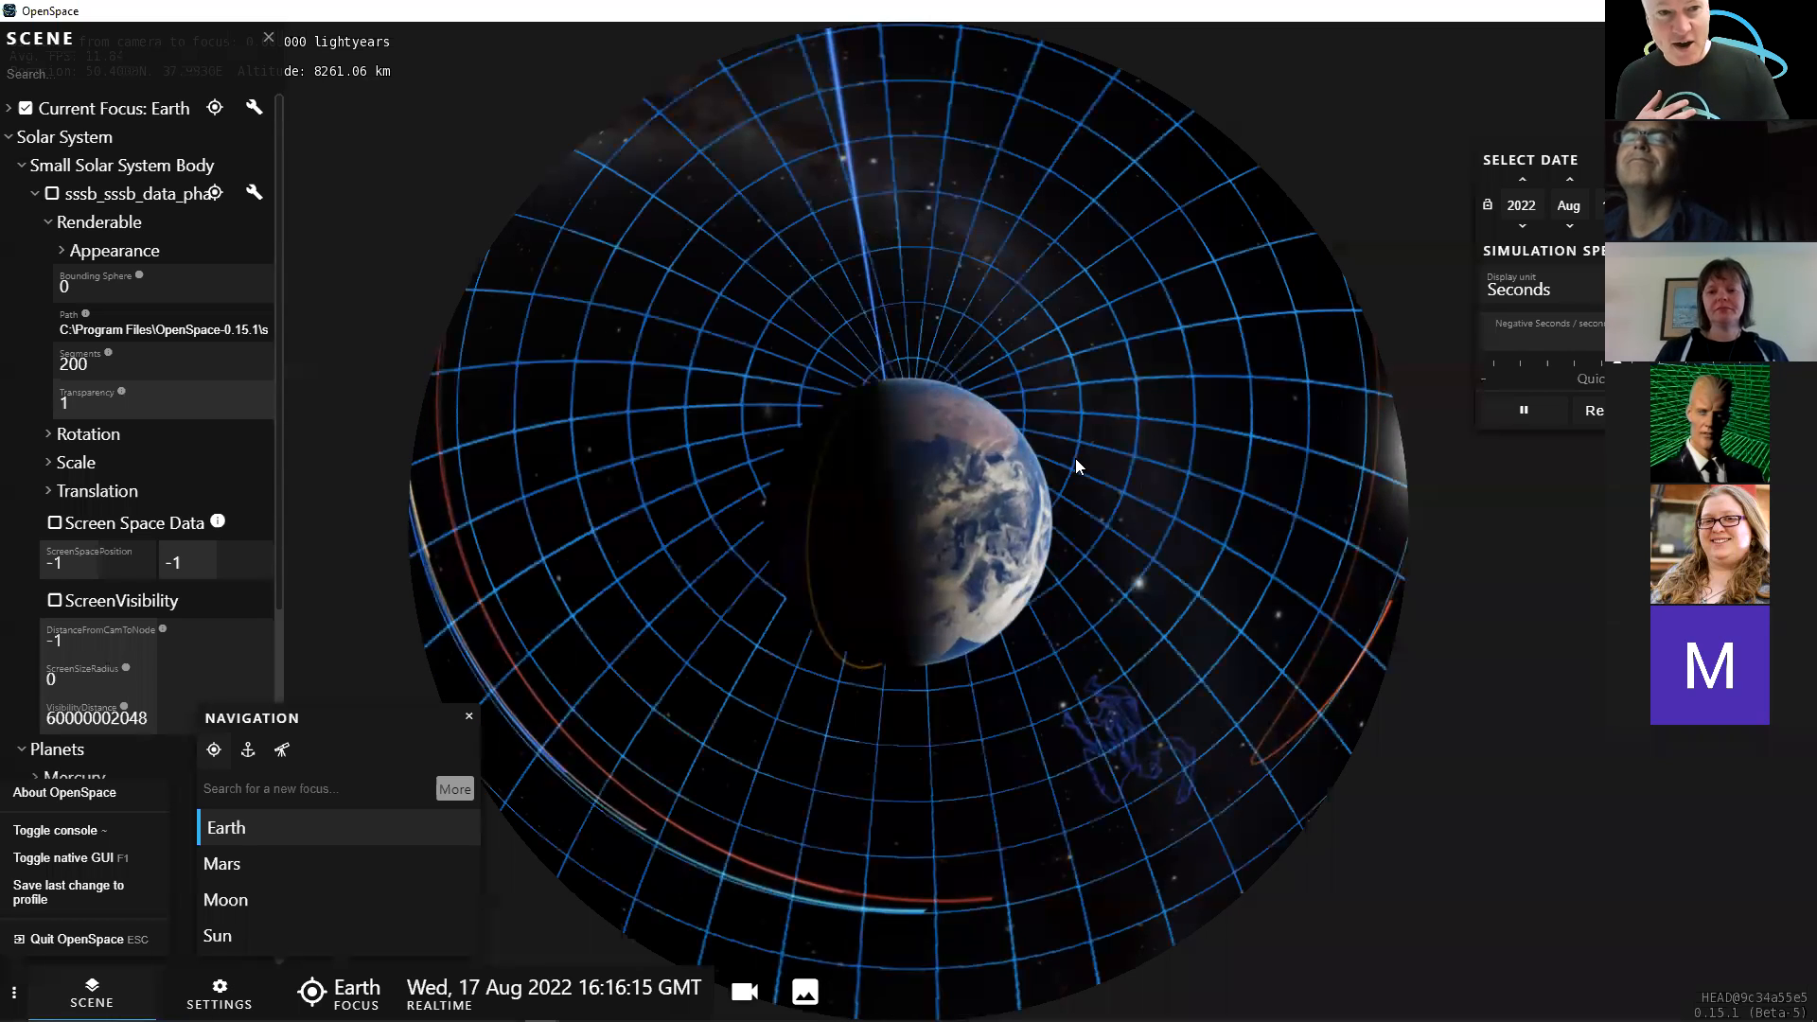
pyautogui.moveTo(1153, 594); pyautogui.dragTo(1157, 593, button='right')
pyautogui.moveTo(988, 571); pyautogui.dragTo(1039, 665)
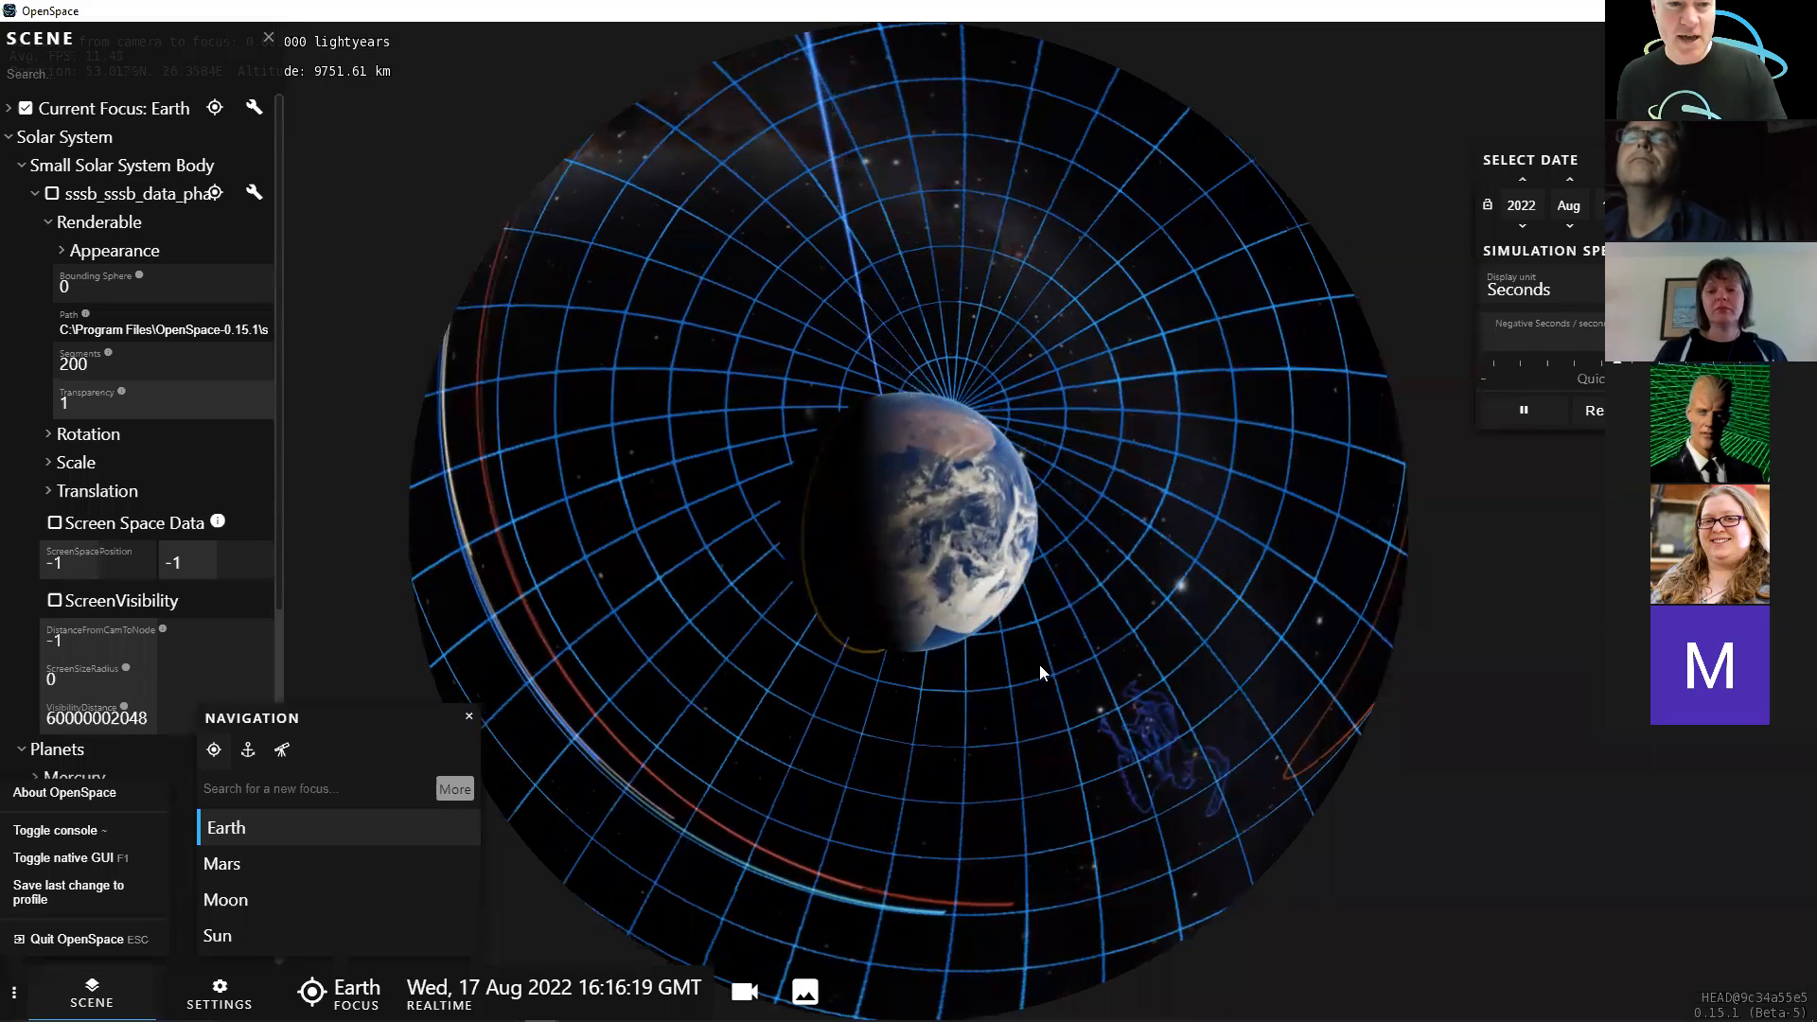
pyautogui.moveTo(1040, 664); pyautogui.dragTo(1035, 695, button='right')
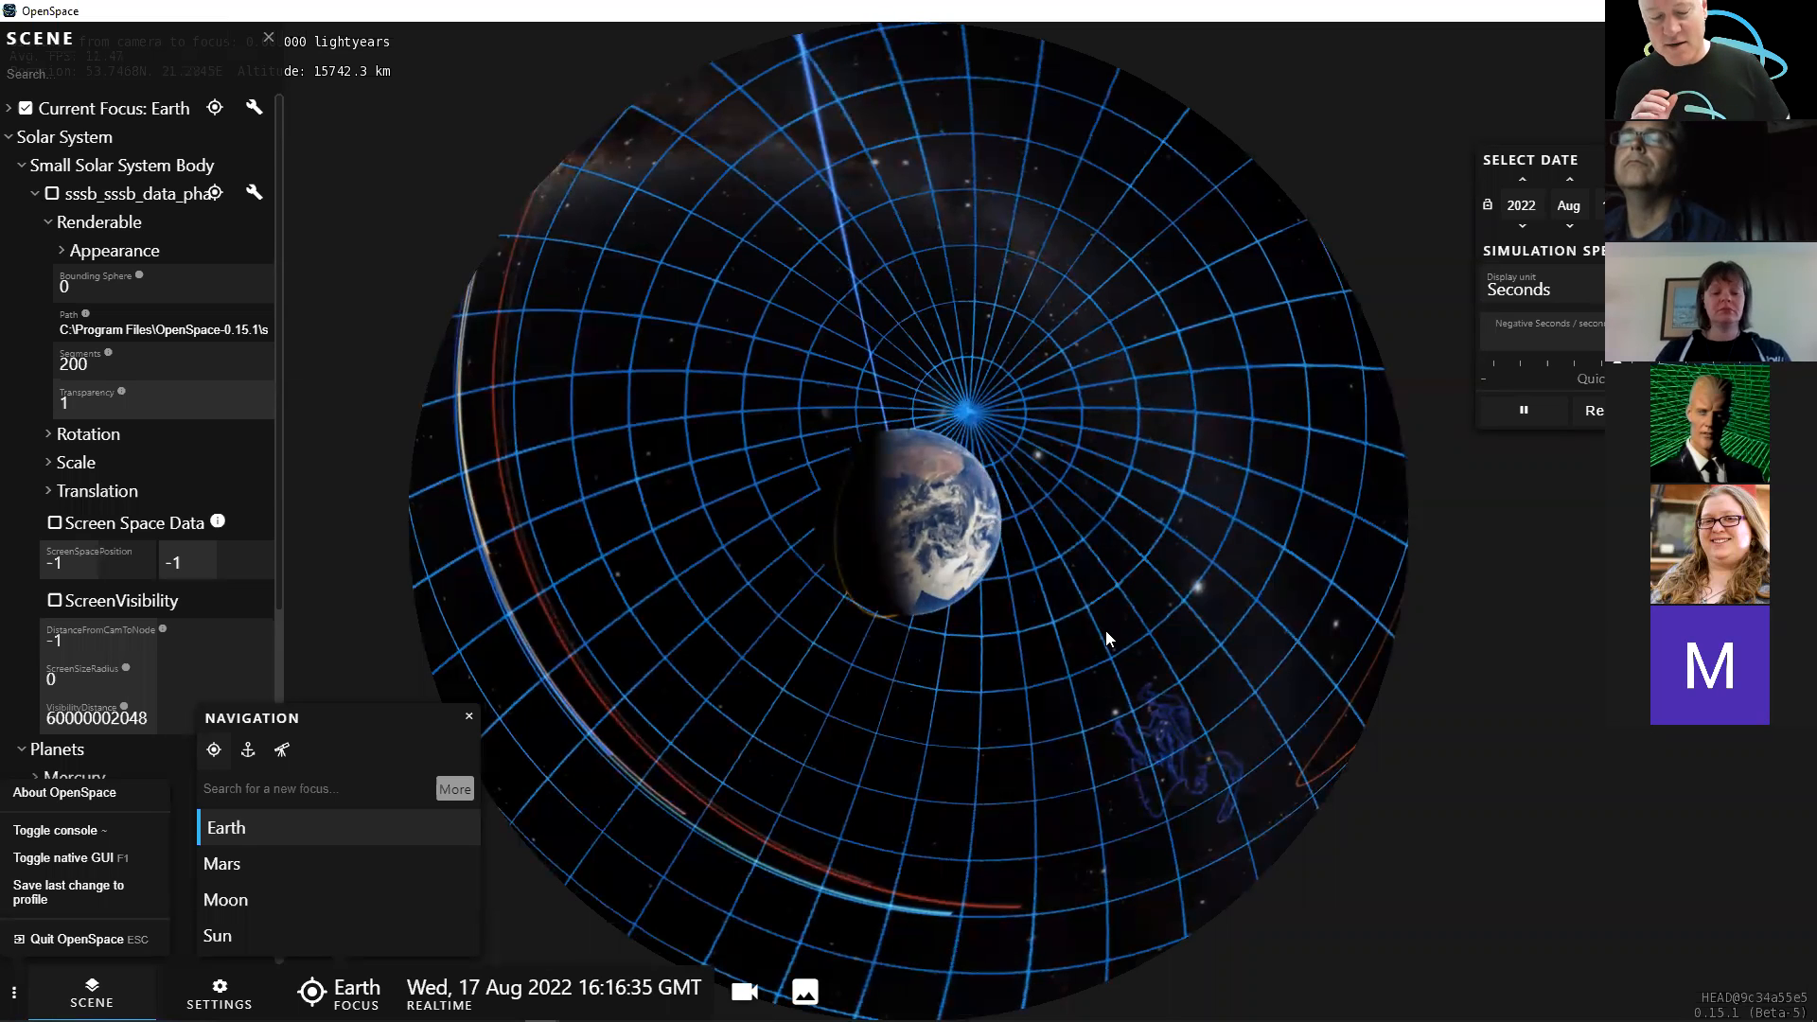
pyautogui.moveTo(1177, 638); pyautogui.dragTo(1155, 699, button='right')
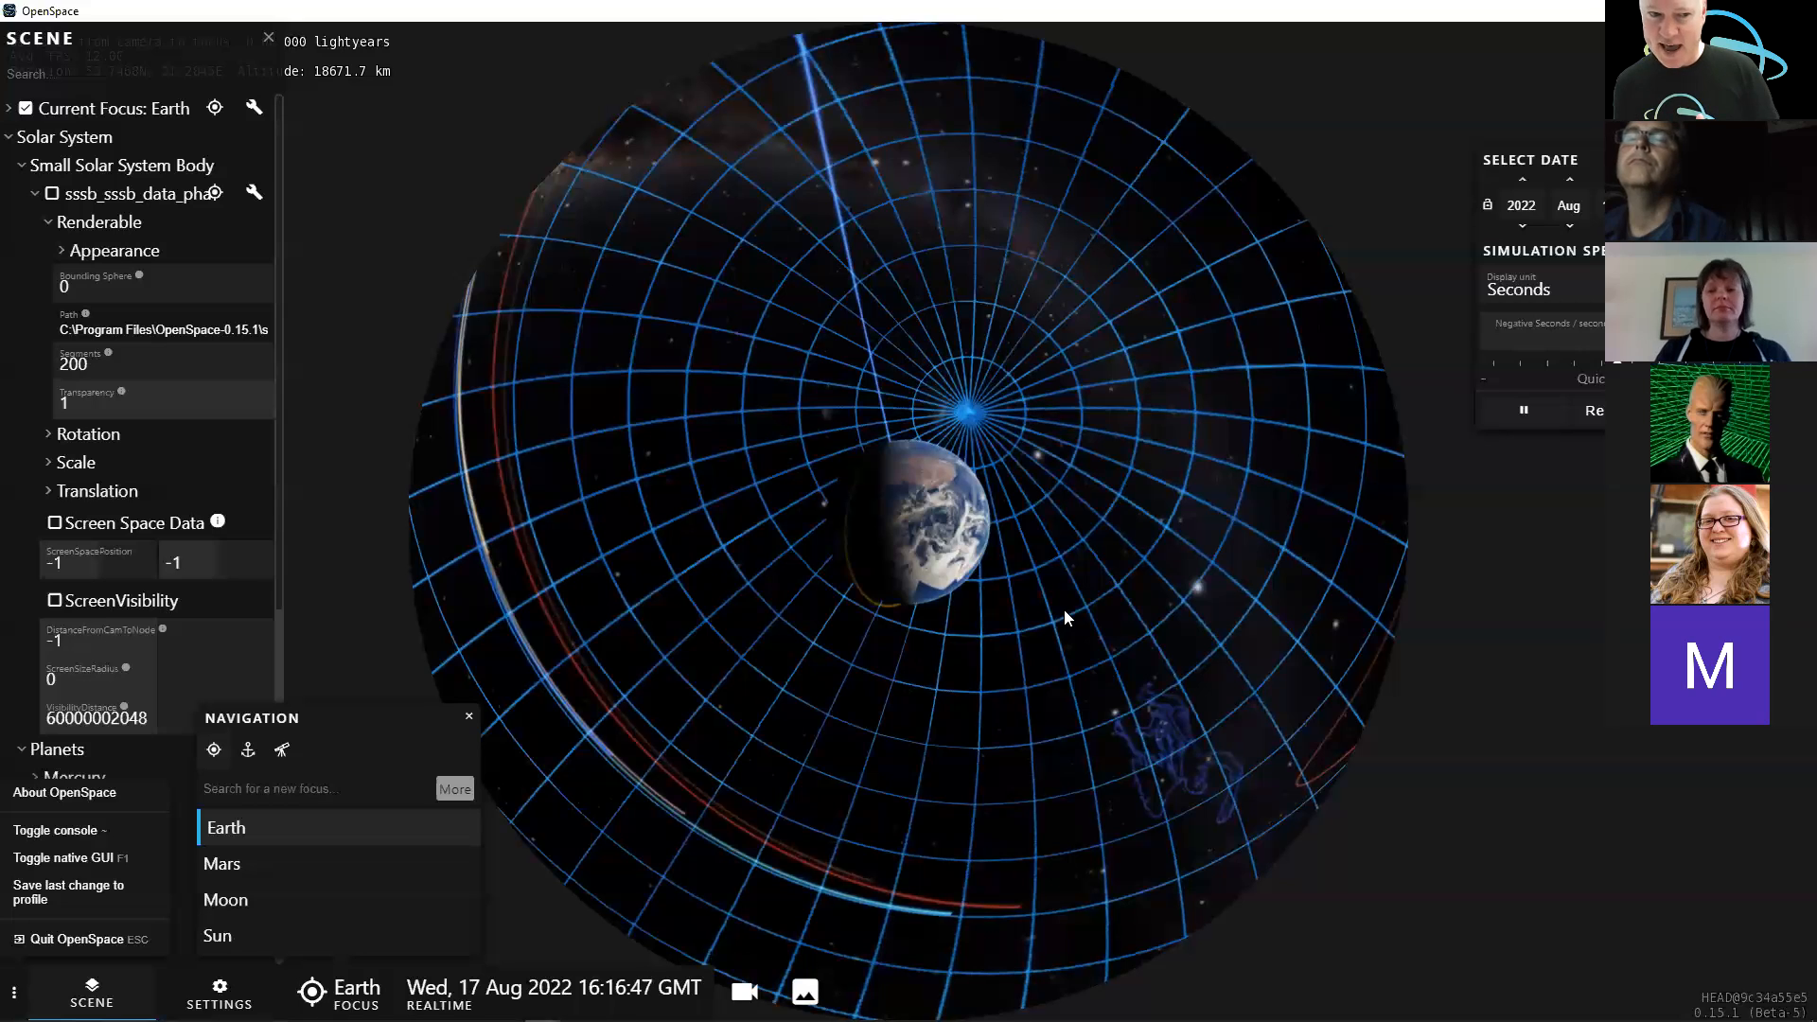
pyautogui.moveTo(751, 980)
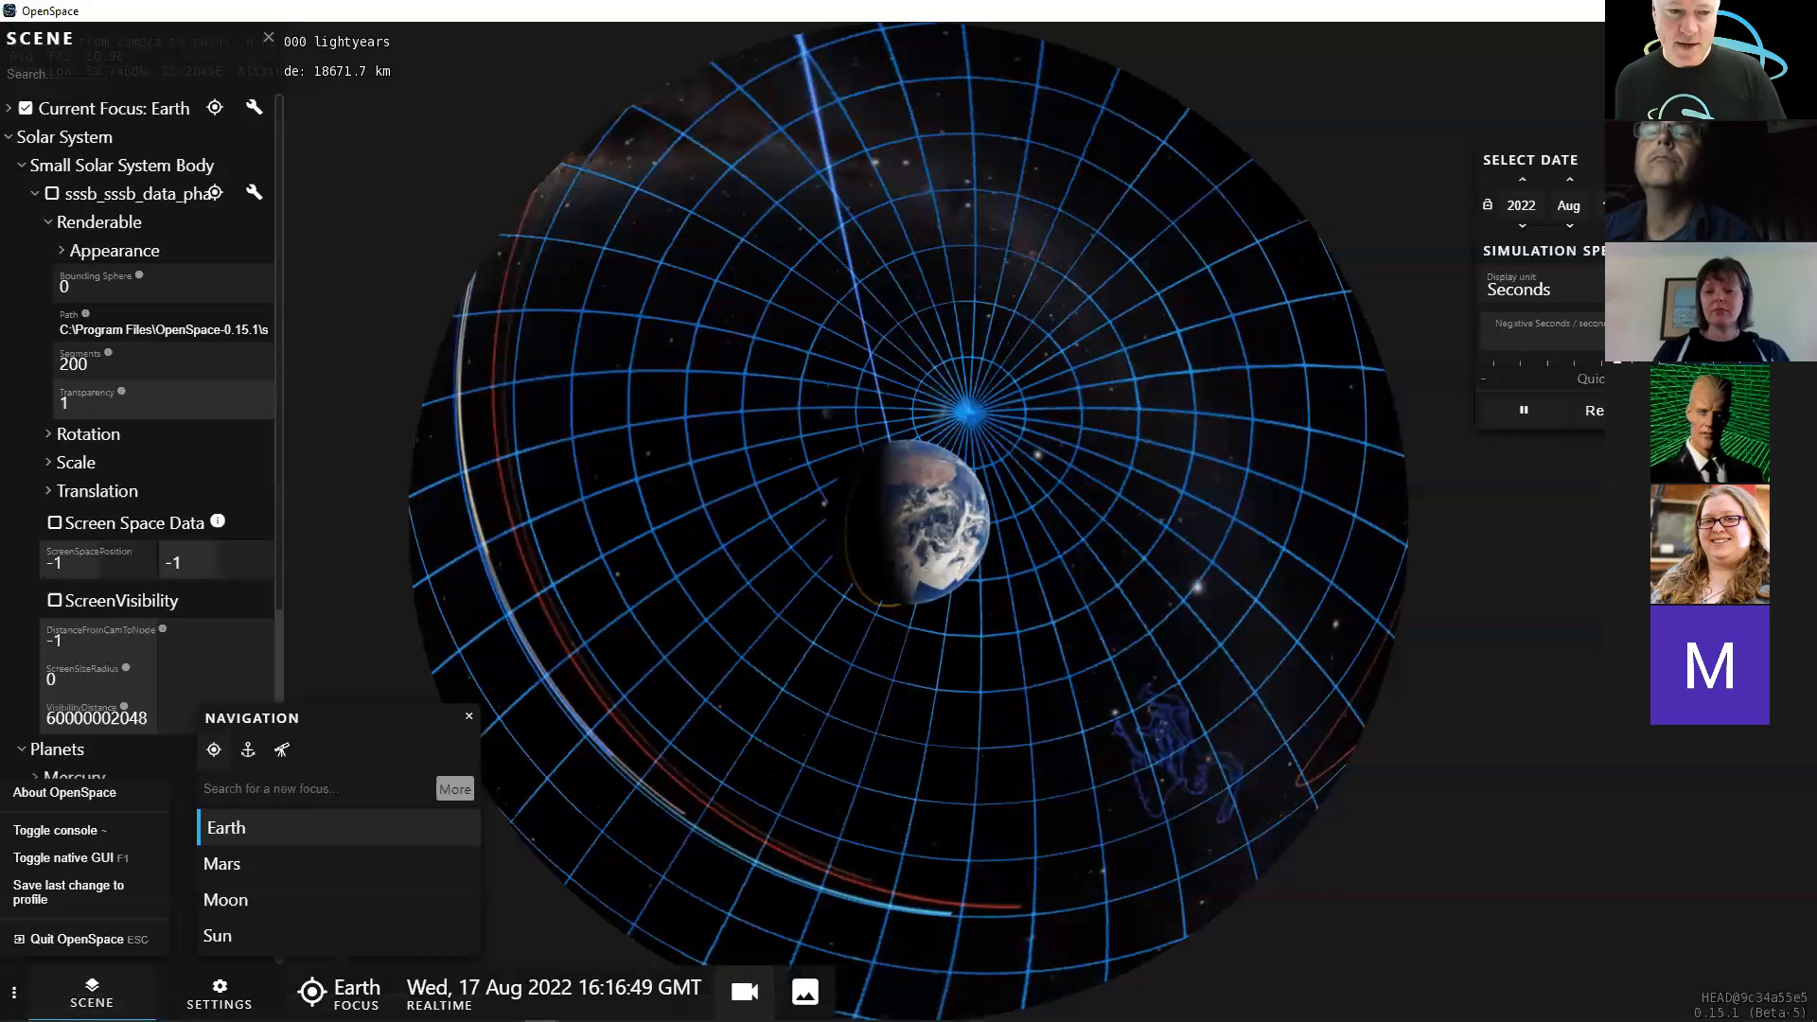
# - Play back the RadioSphere1936Aug1 session recording, then close the recording and date panels
pyautogui.click(745, 991)
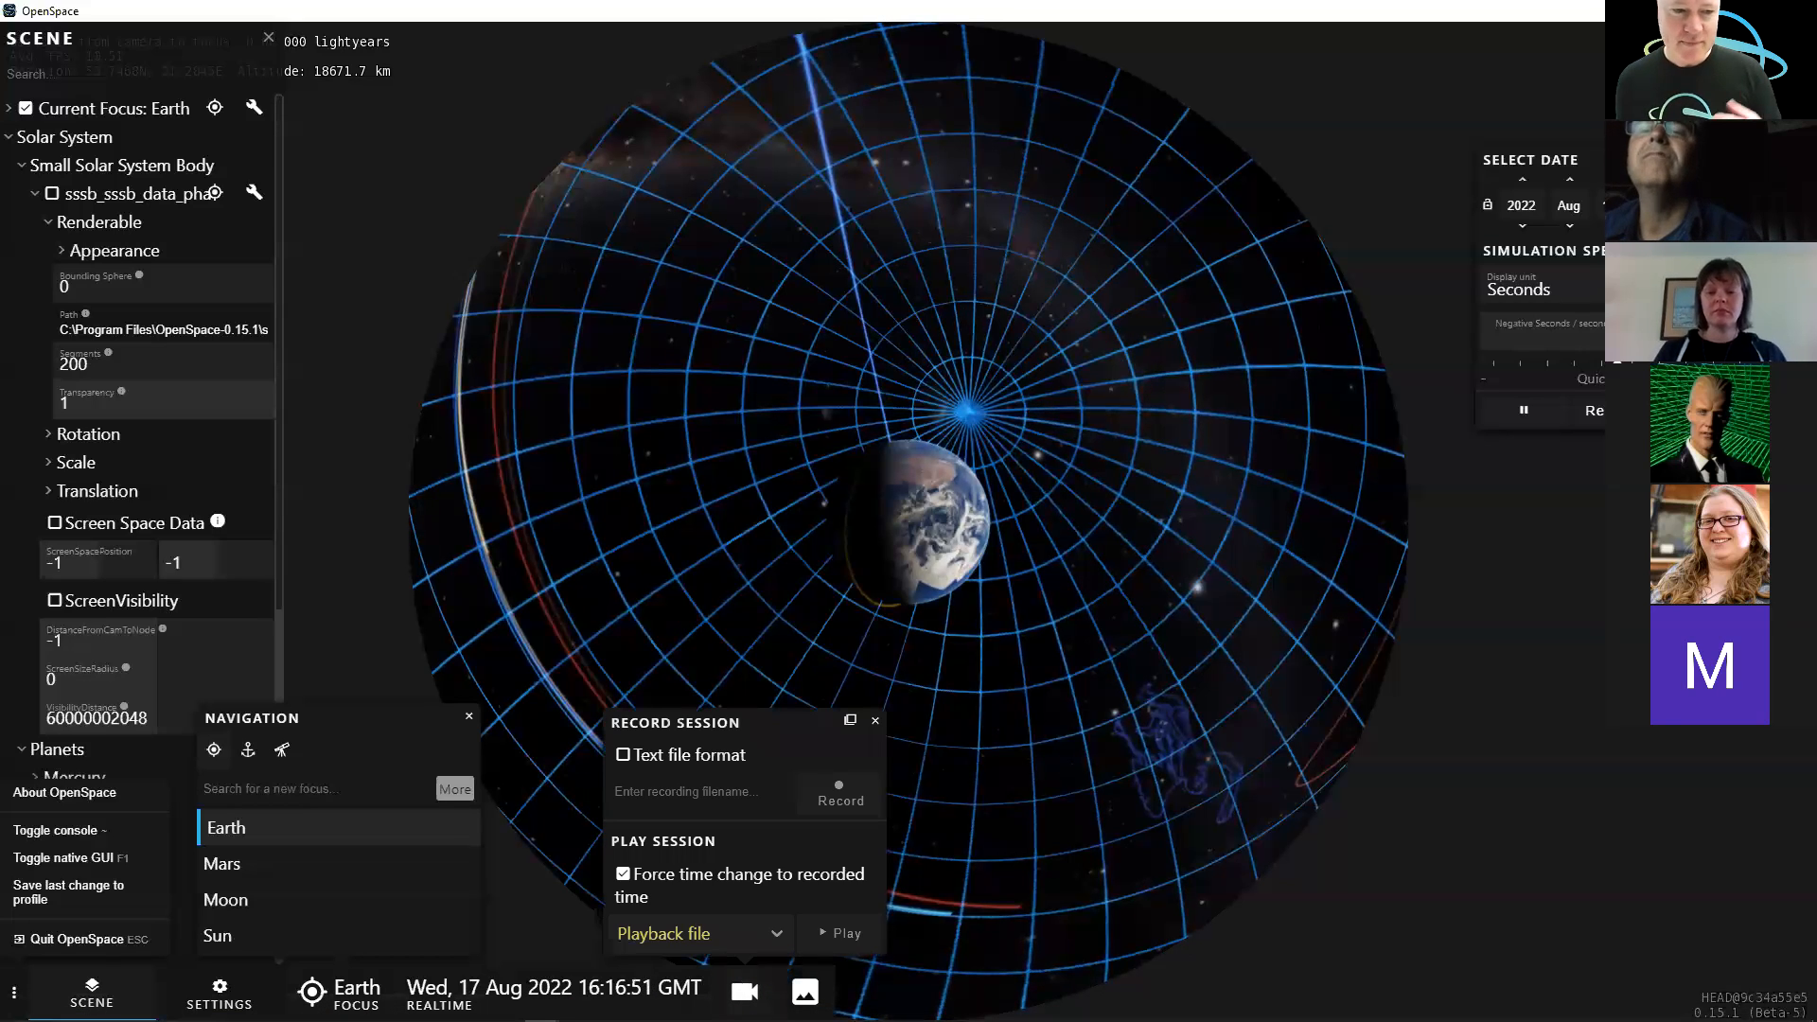
pyautogui.click(774, 936)
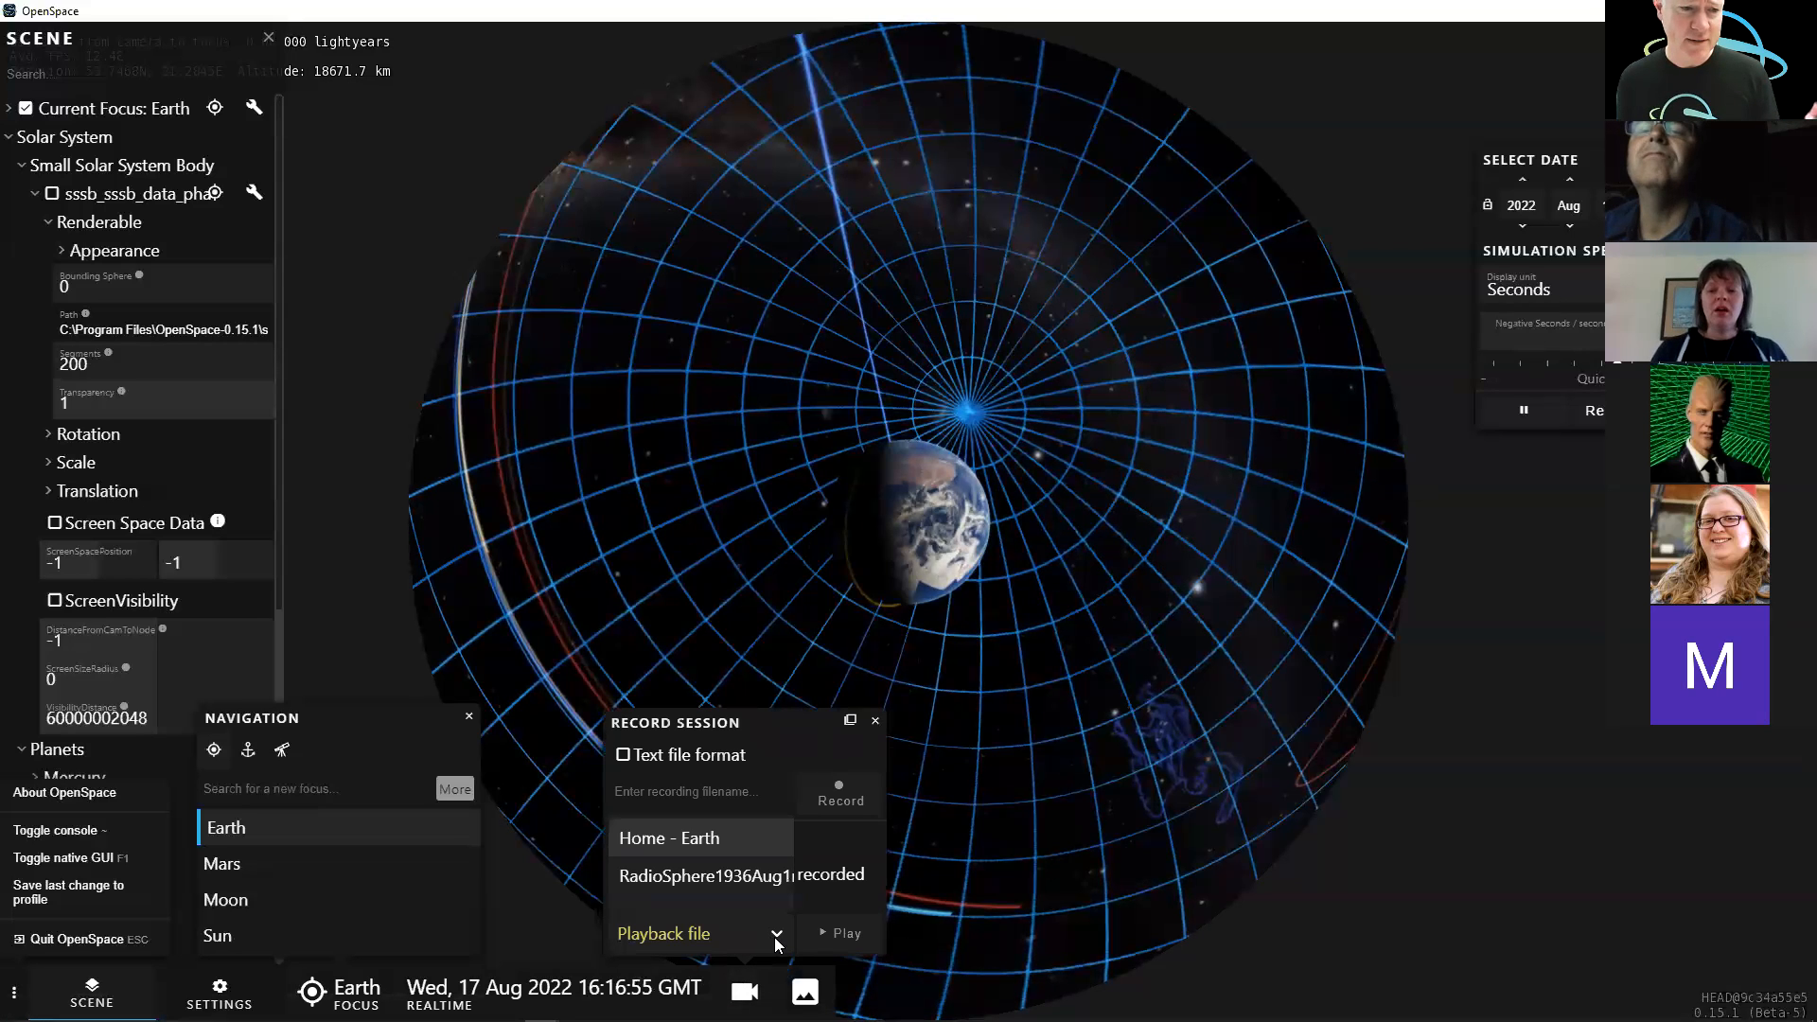
pyautogui.click(712, 877)
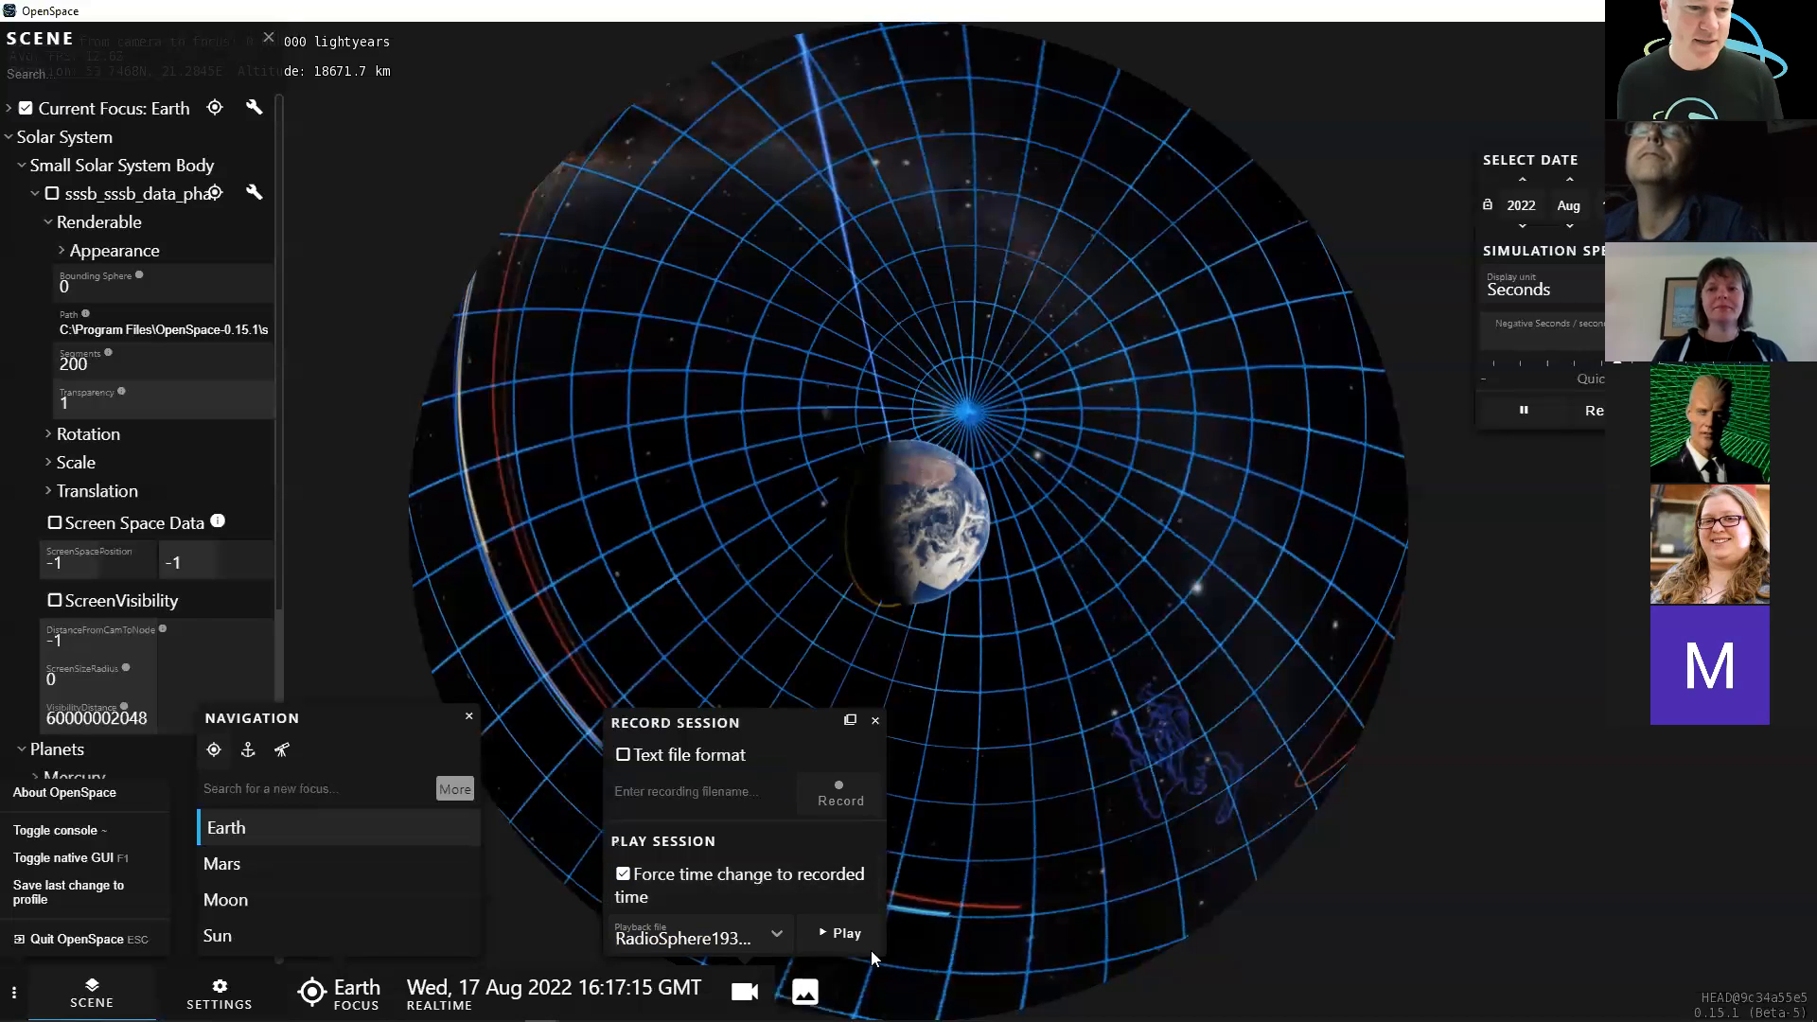
pyautogui.click(843, 933)
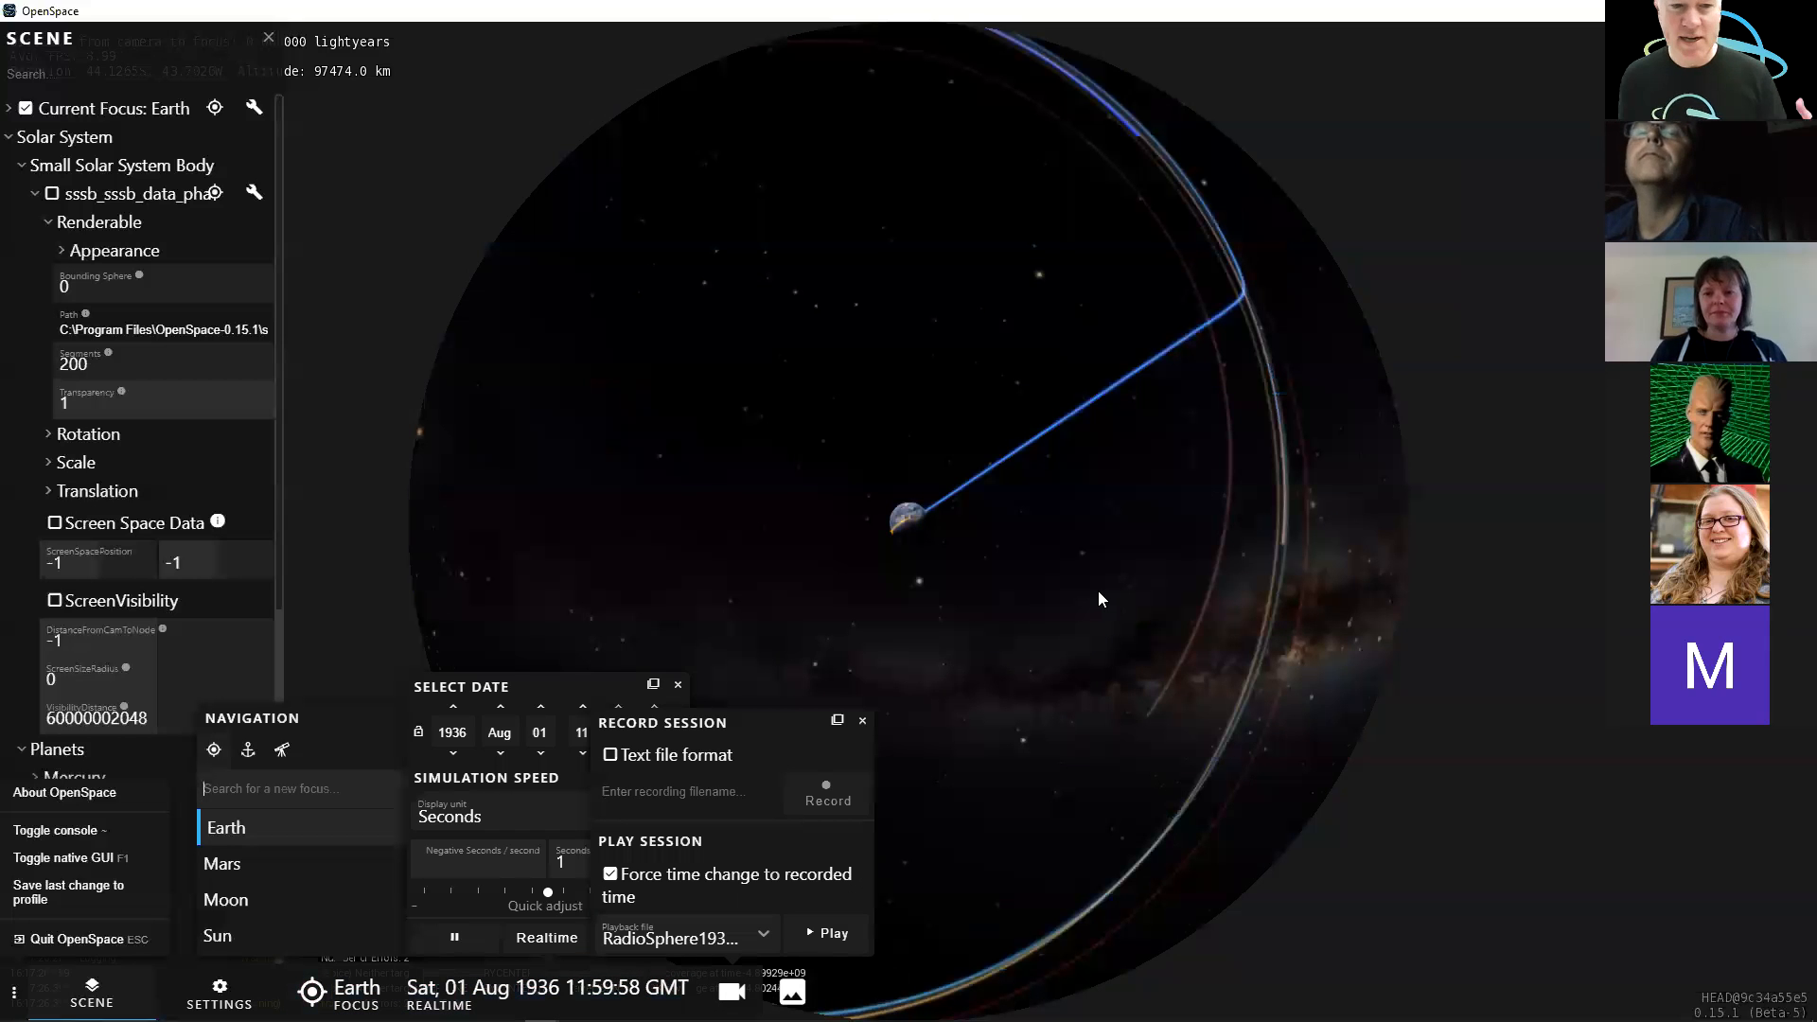
pyautogui.click(861, 720)
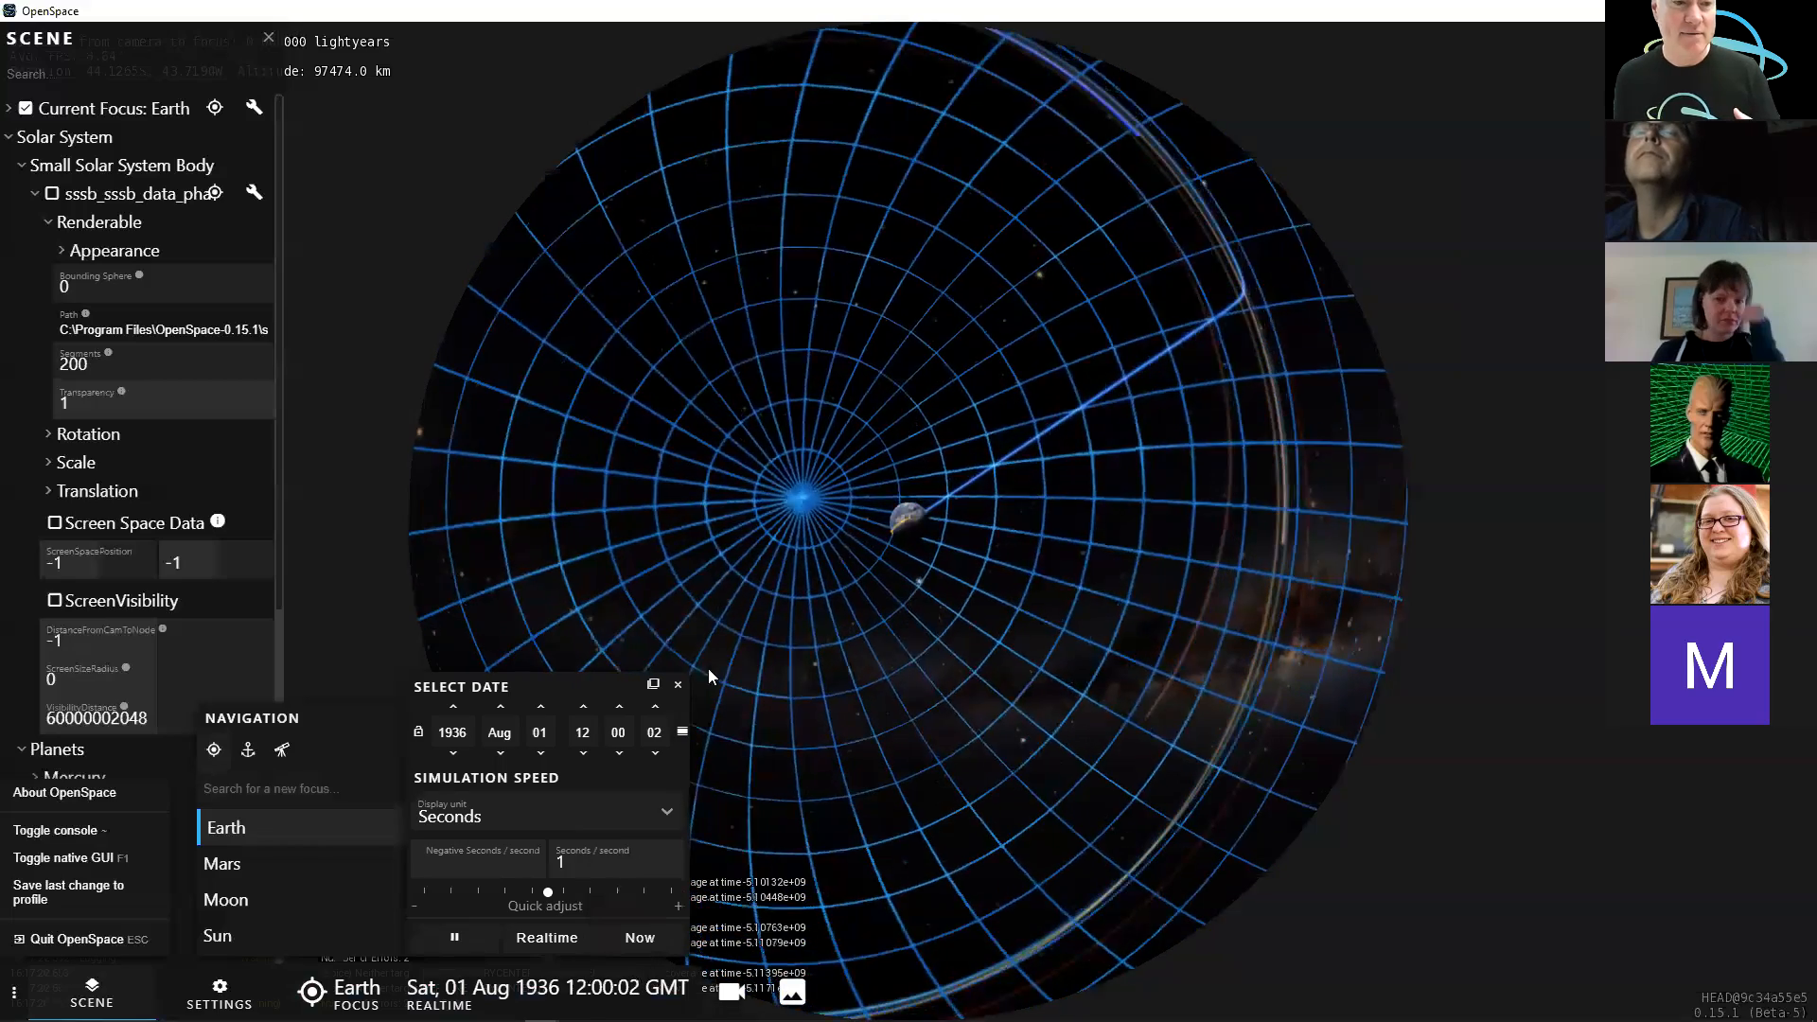
pyautogui.click(677, 684)
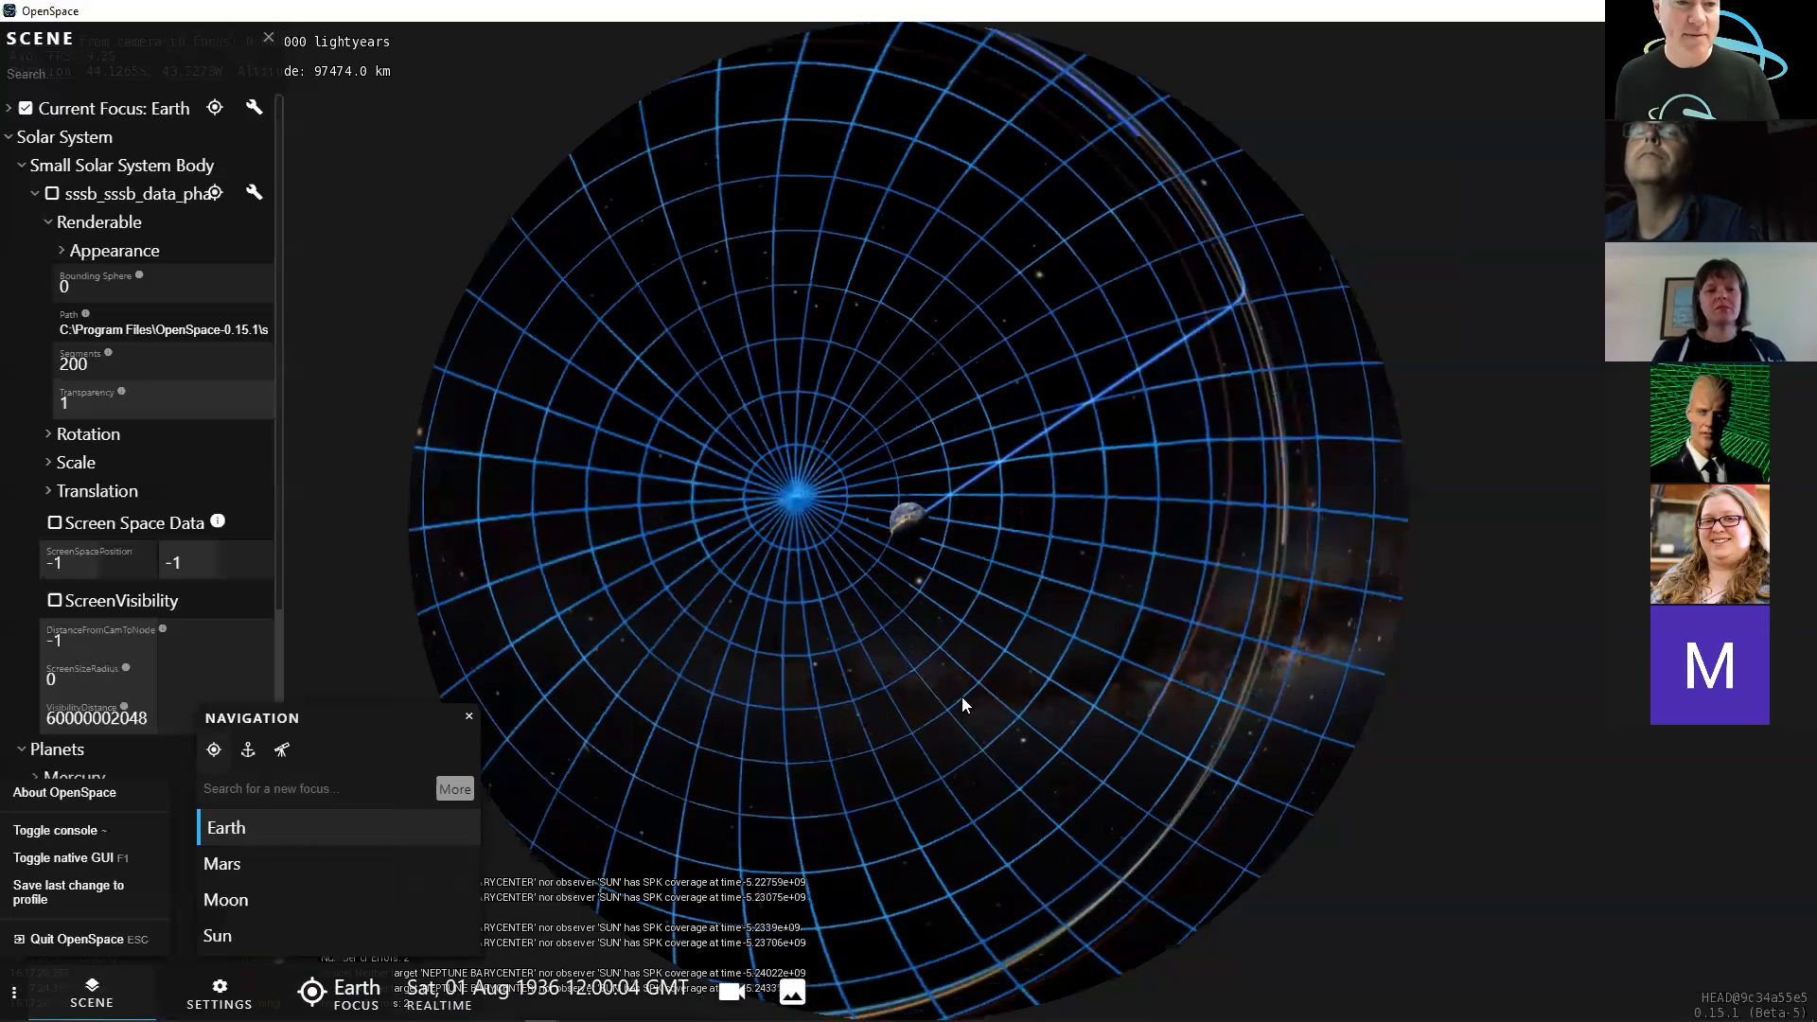
# - Close the navigation panel and pull the camera back from Earth to an altitude of about 1.25 AU
pyautogui.moveTo(1008, 664); pyautogui.dragTo(1029, 889, button='right')
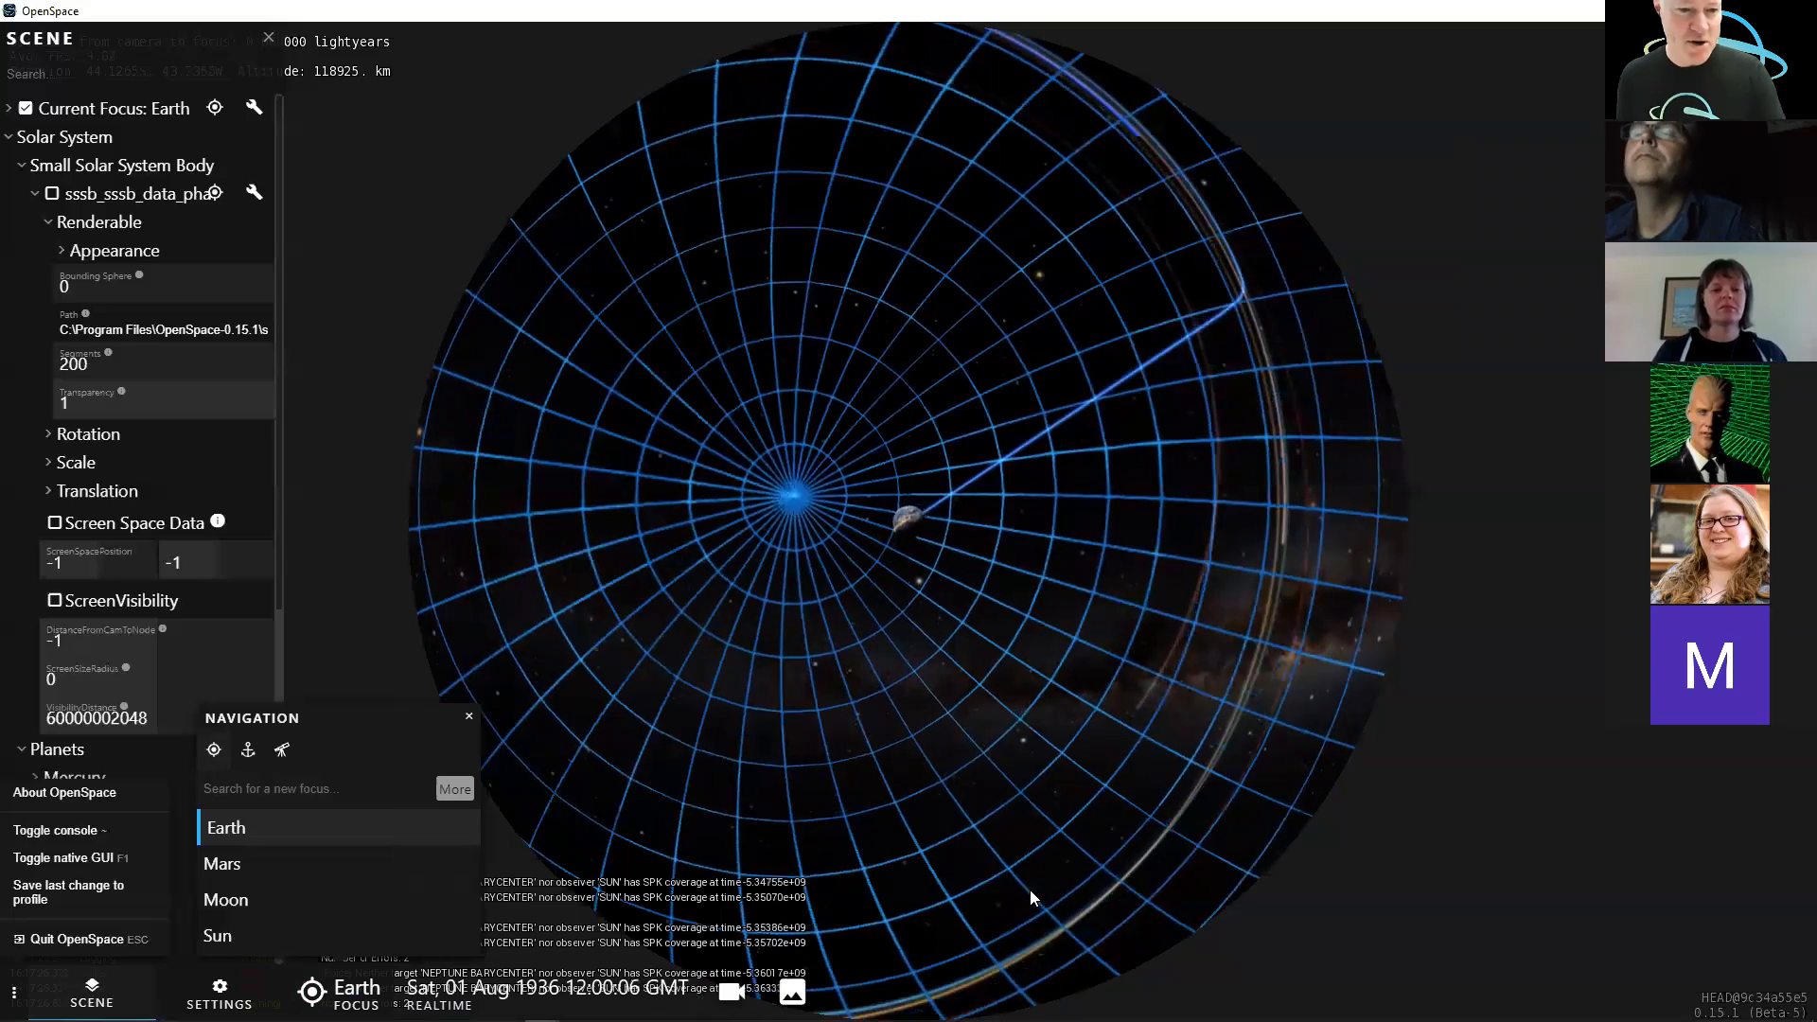
pyautogui.moveTo(903, 643); pyautogui.dragTo(933, 867, button='right')
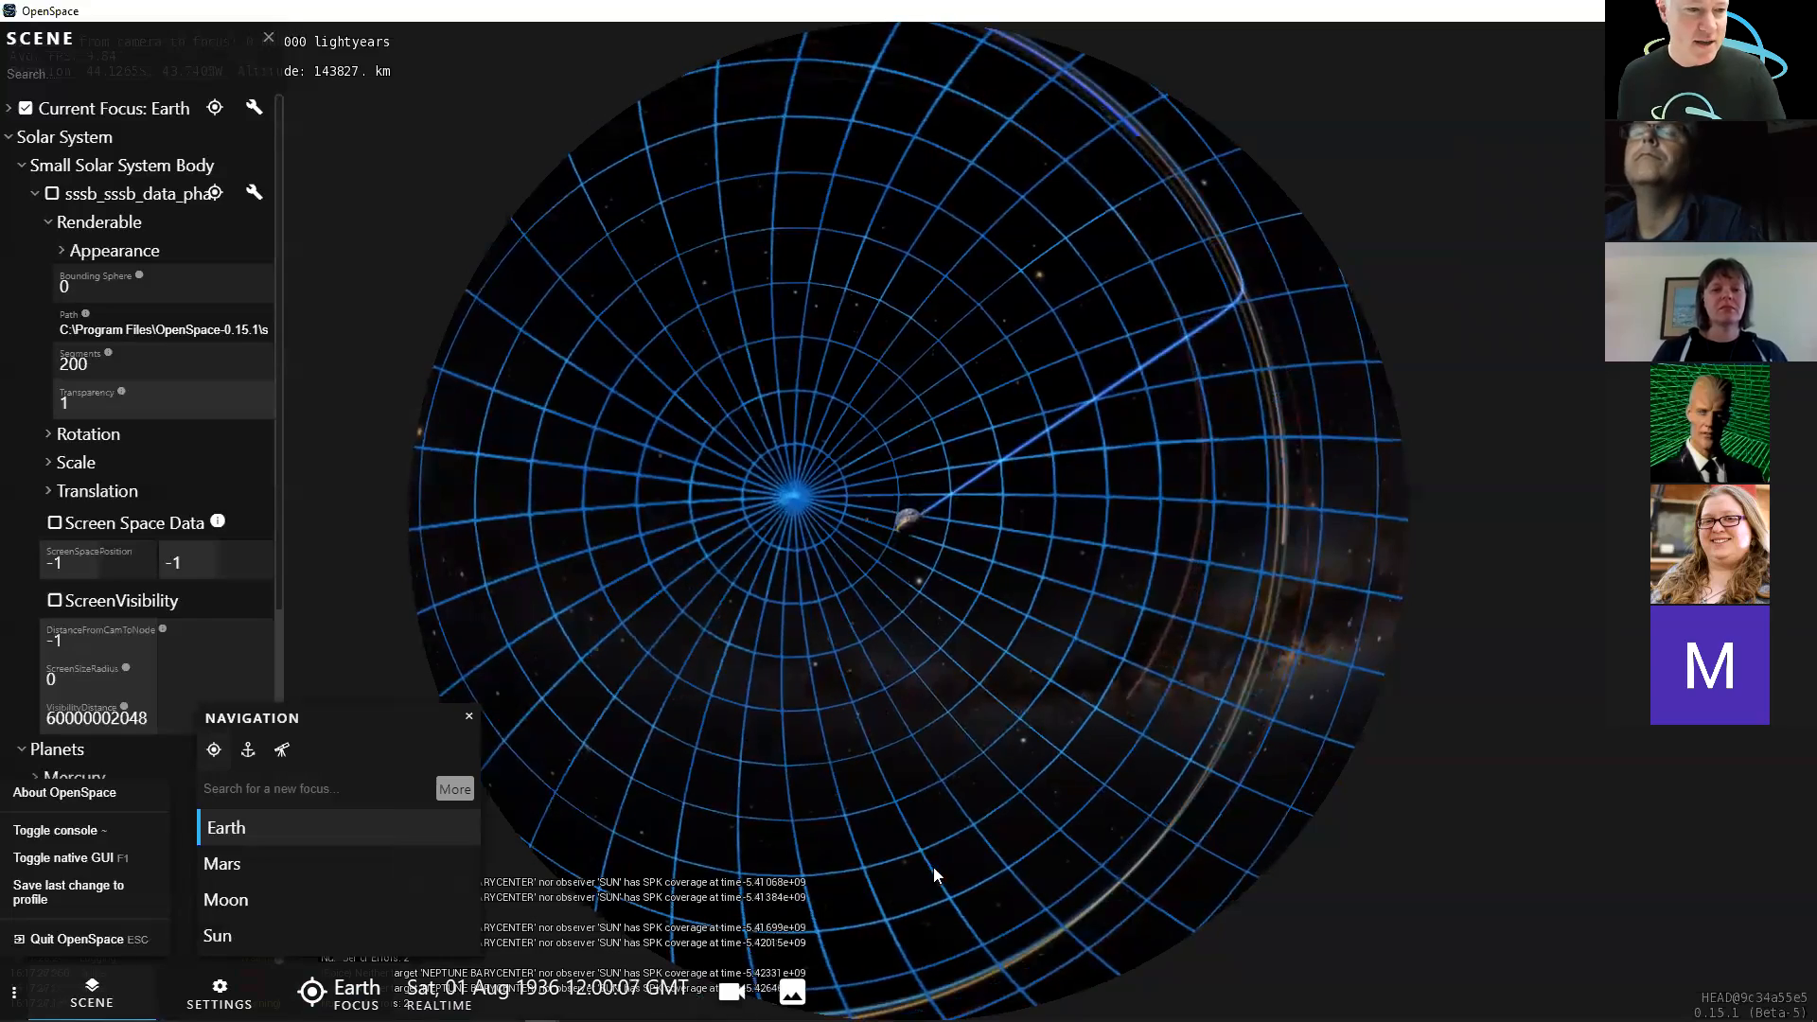
pyautogui.click(468, 715)
pyautogui.moveTo(1016, 727); pyautogui.dragTo(1026, 801, button='right')
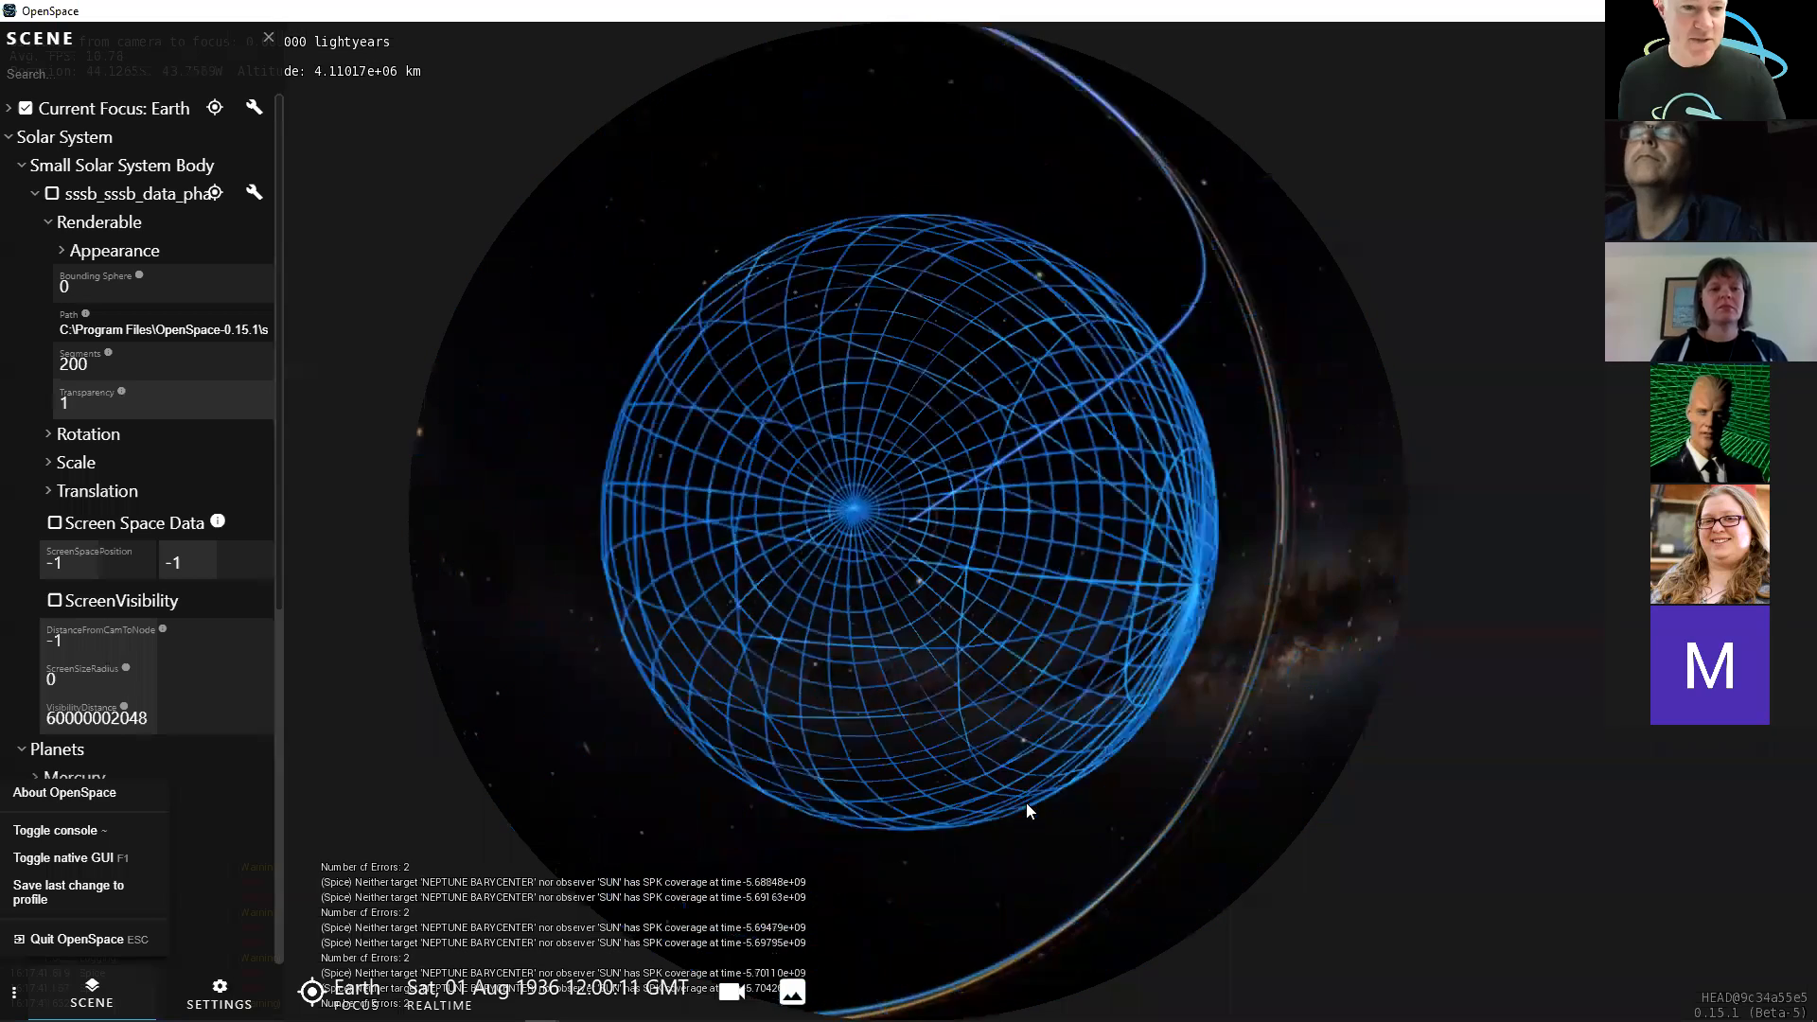
pyautogui.moveTo(1018, 543); pyautogui.dragTo(1009, 706, button='right')
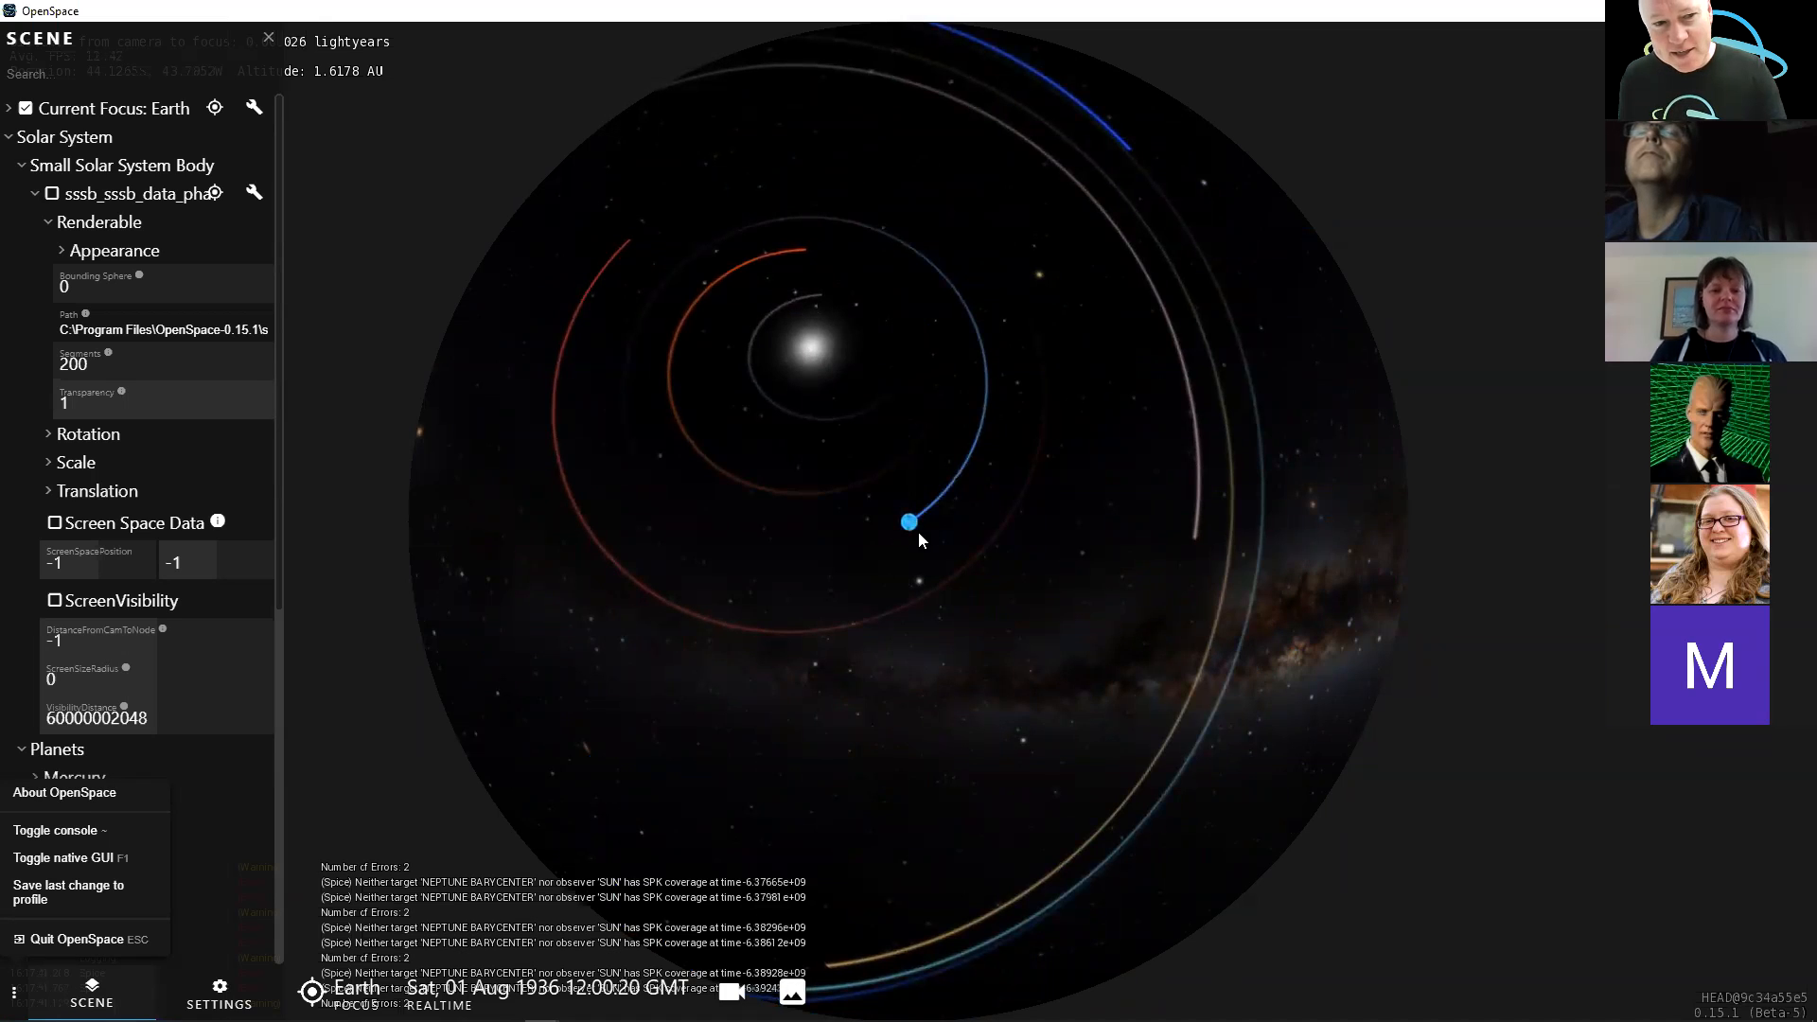
pyautogui.moveTo(933, 539)
pyautogui.mouseDown()
pyautogui.moveTo(918, 524)
pyautogui.moveTo(946, 556)
pyautogui.moveTo(939, 506)
pyautogui.mouseUp()
pyautogui.scroll(3, 938, 500)
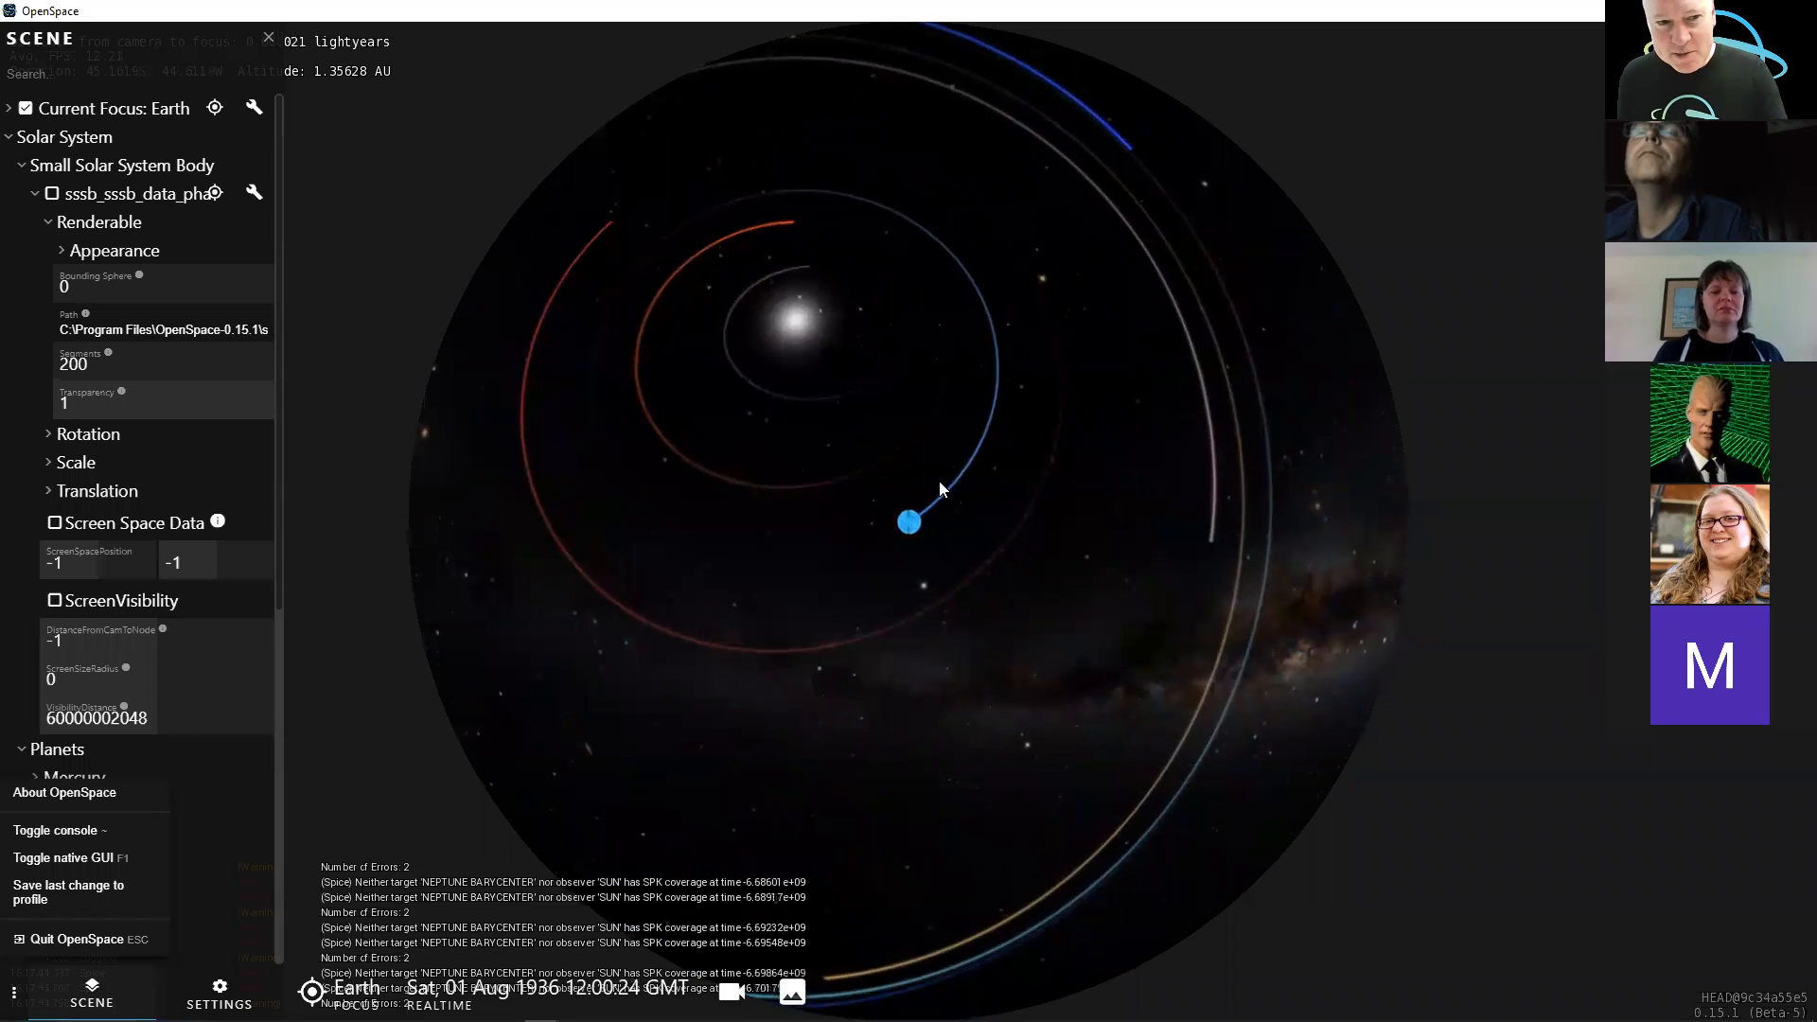
pyautogui.scroll(1, 957, 523)
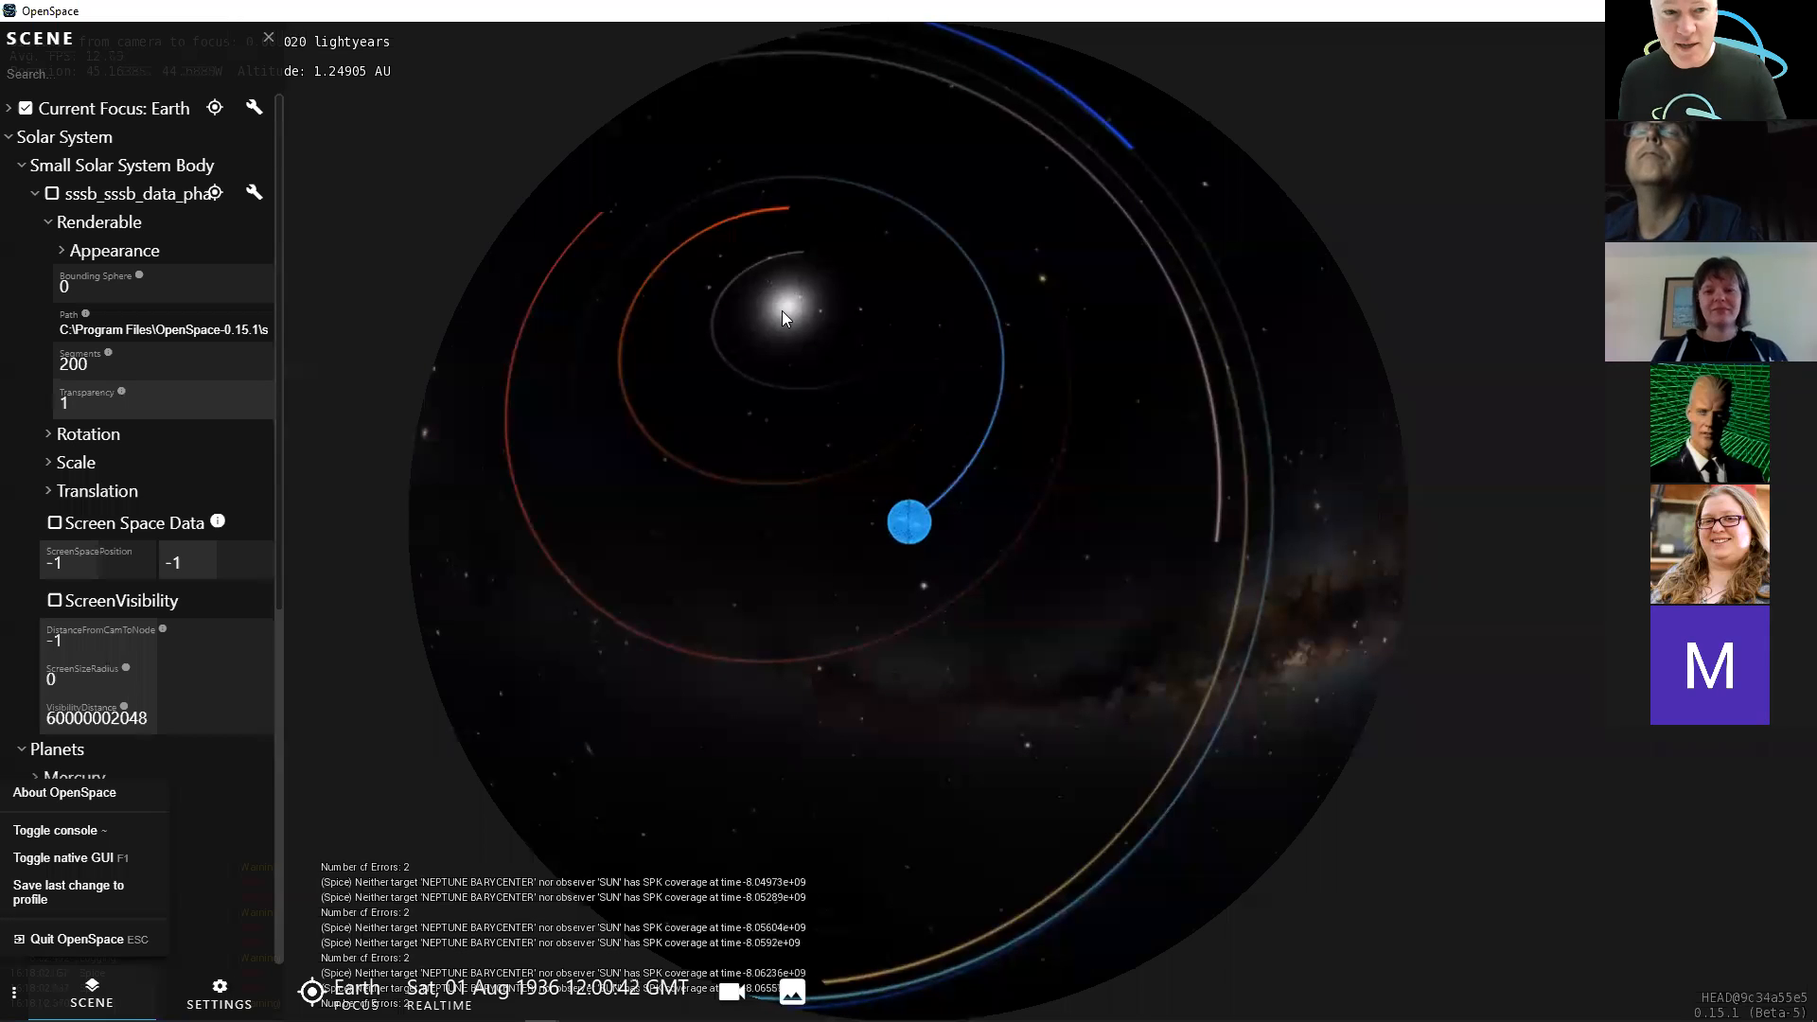
# - Open the date and simulation speed controls and detach them as a floating panel beside the dome
pyautogui.click(572, 984)
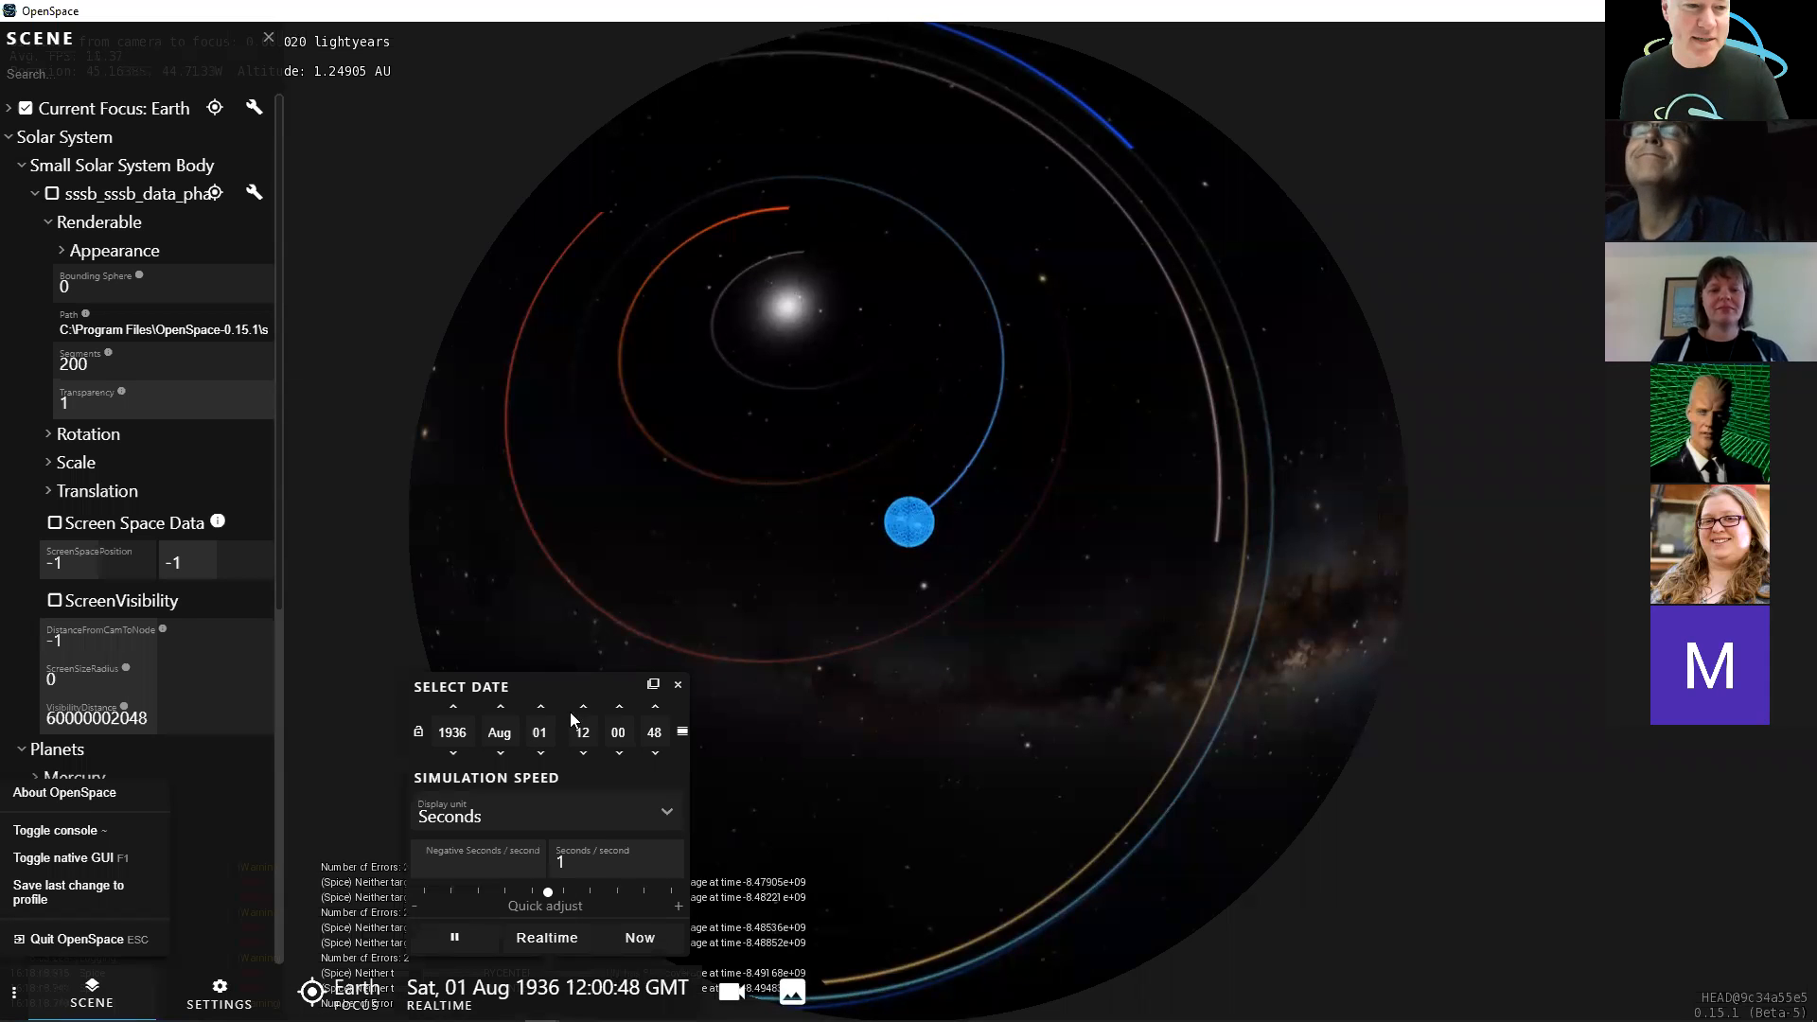
pyautogui.click(653, 683)
pyautogui.moveTo(682, 693); pyautogui.dragTo(1558, 248)
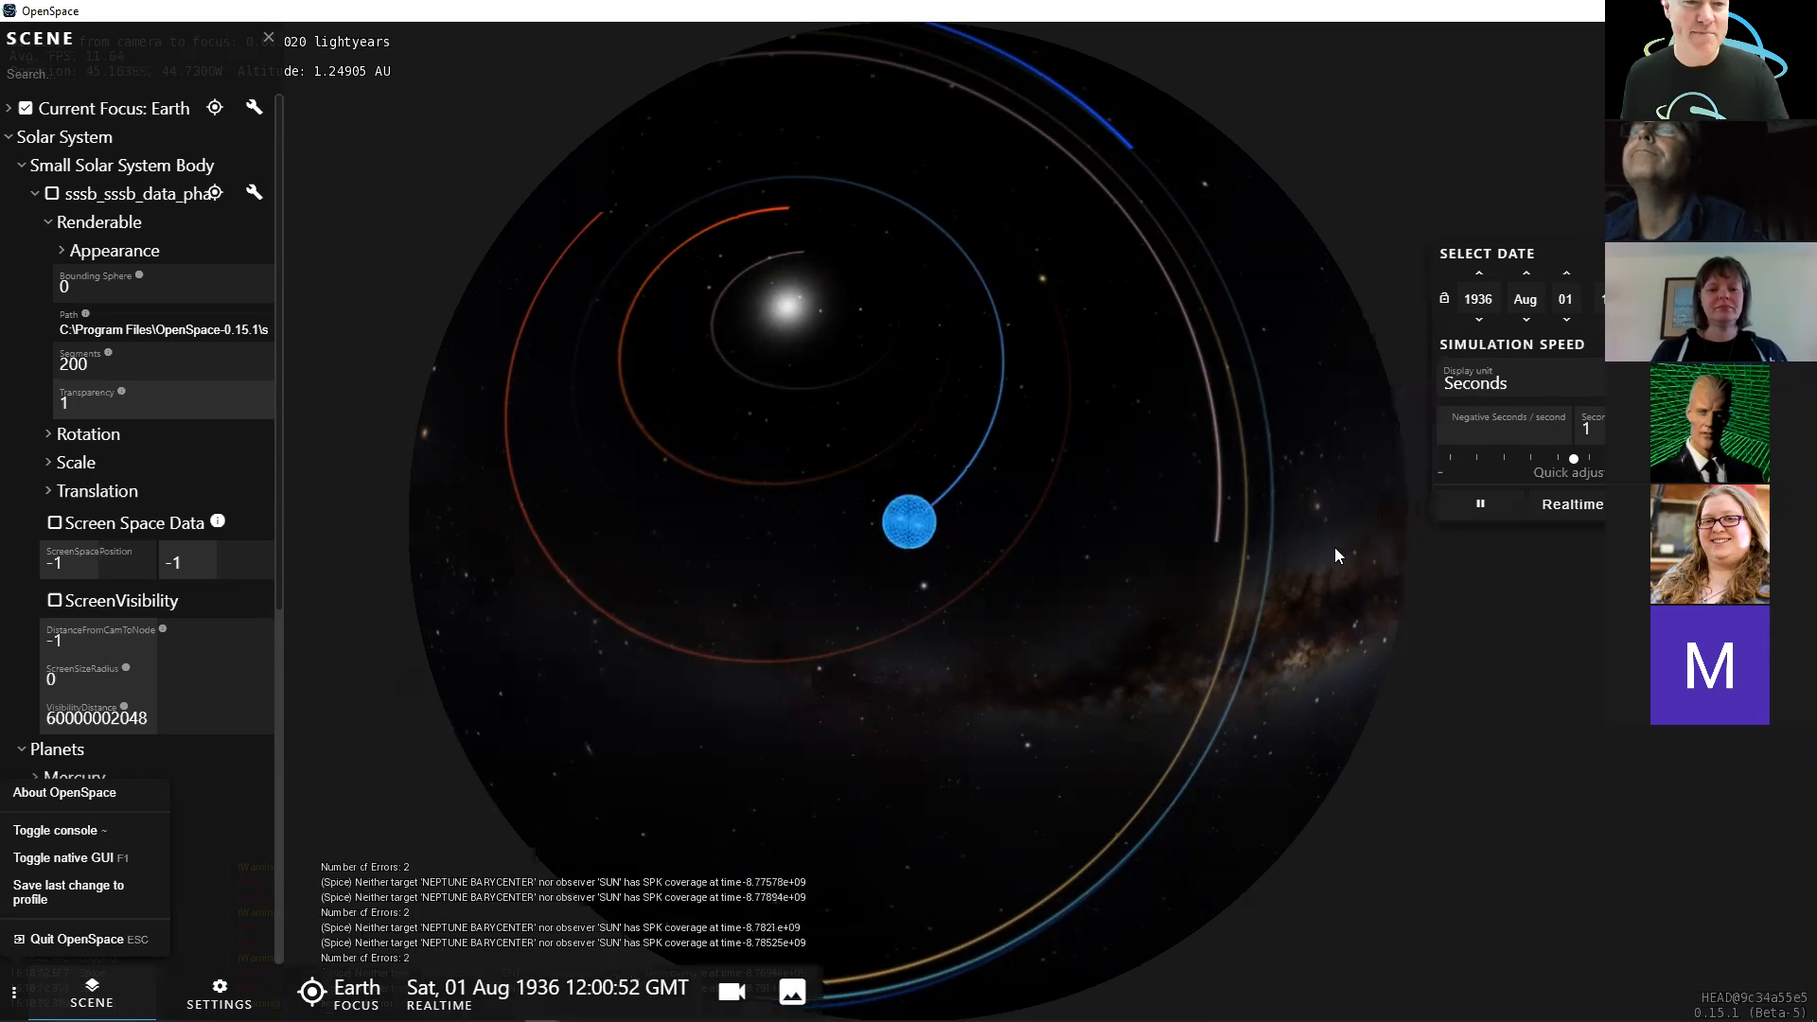
# - Pull back from Earth to an altitude of about 2.57 AU and orbit slightly around the blue radio sphere
pyautogui.scroll(-2, 1063, 710)
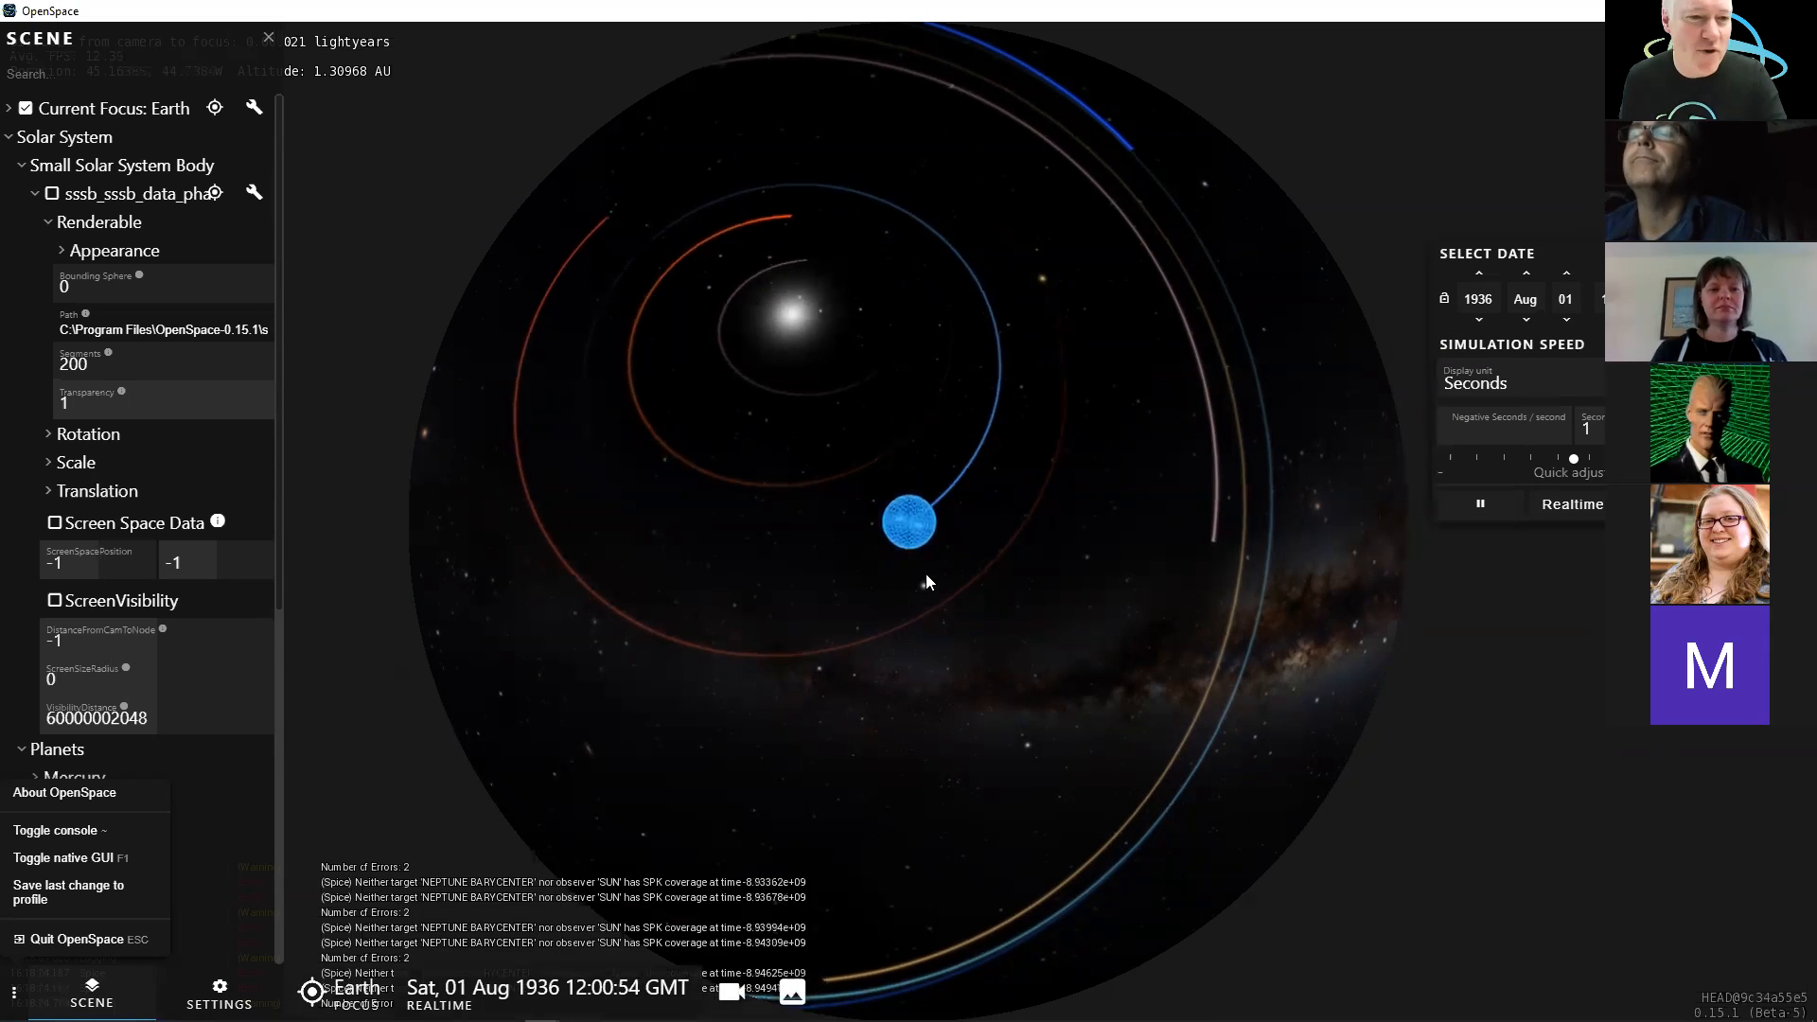
pyautogui.scroll(-3, 1031, 691)
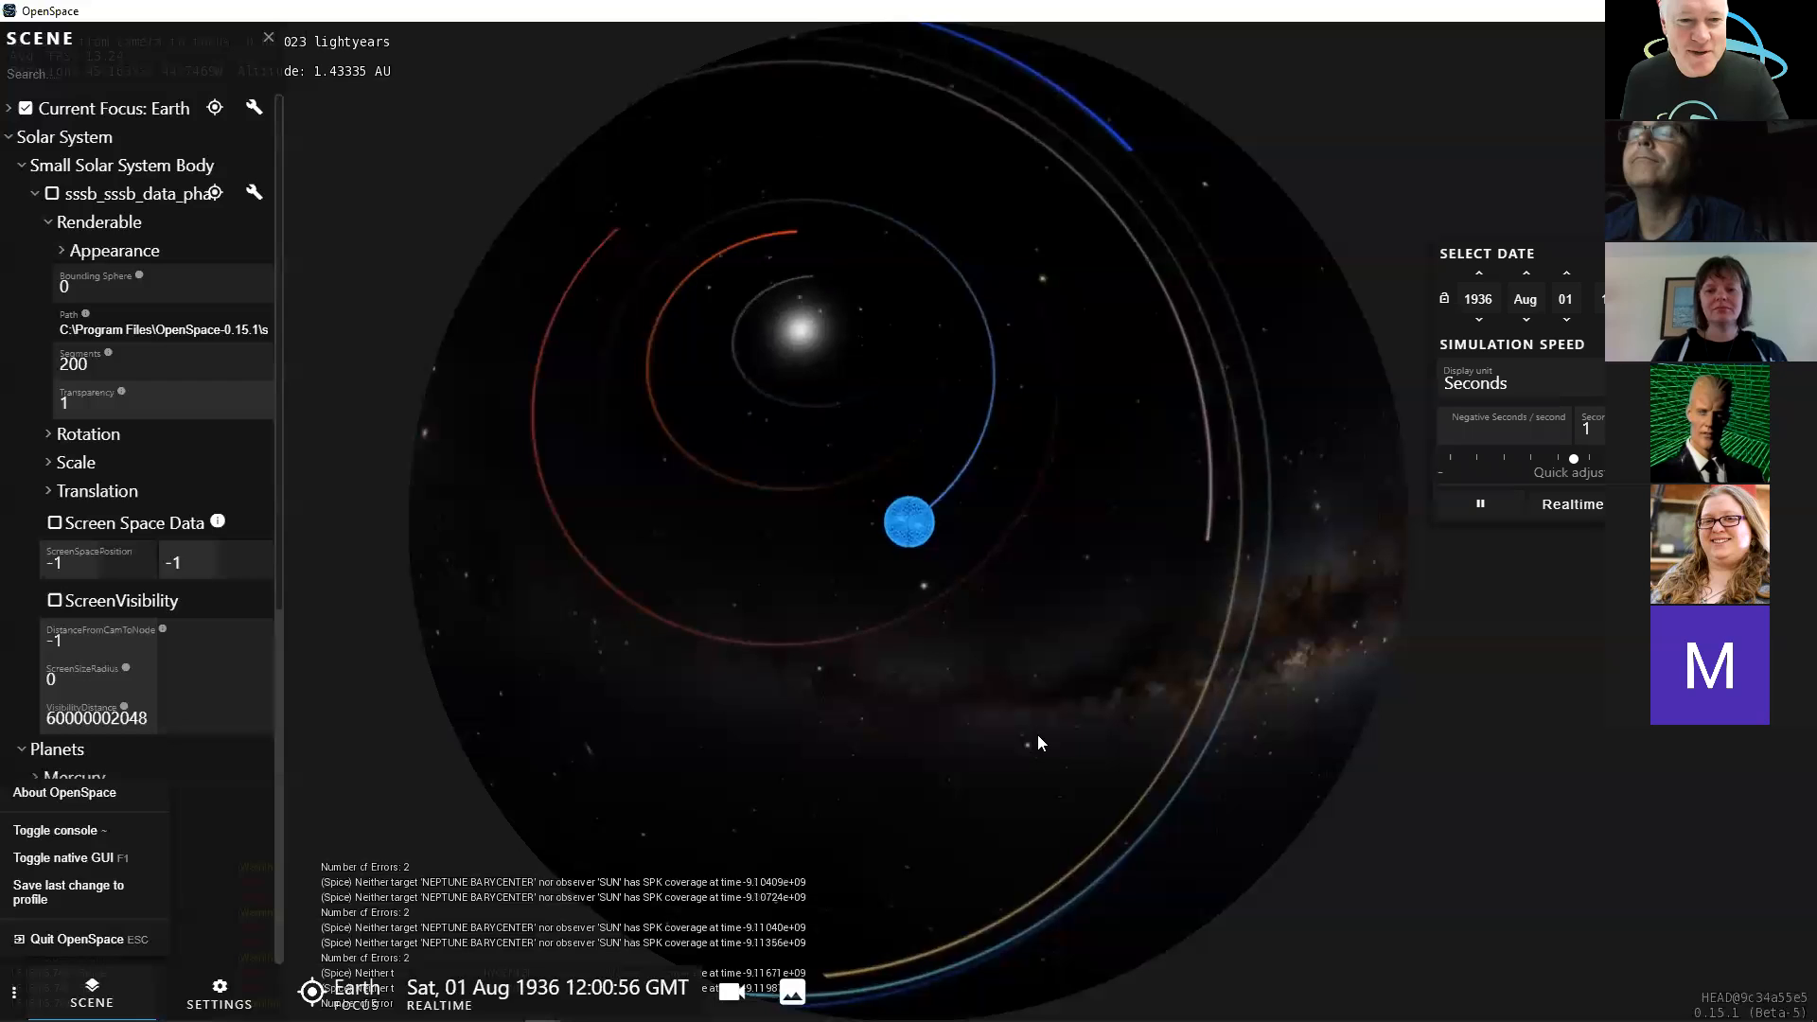
pyautogui.scroll(-3, 1037, 736)
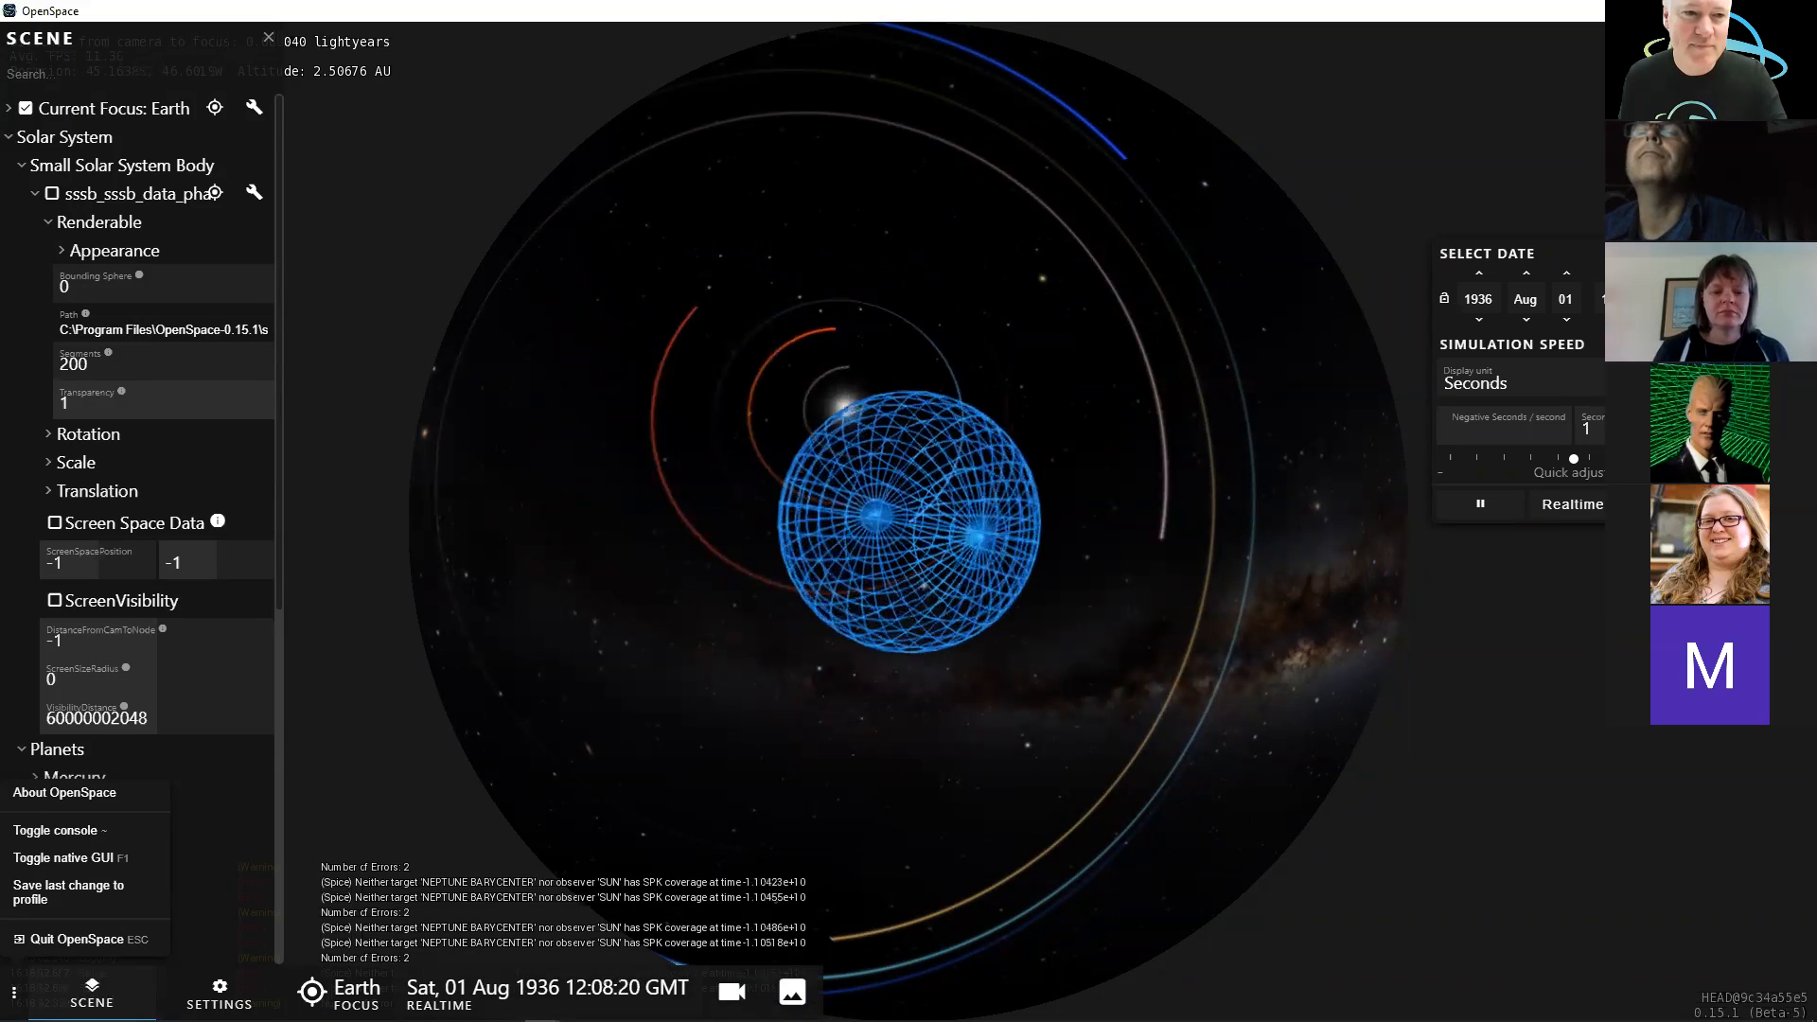
pyautogui.moveTo(1018, 704); pyautogui.dragTo(1105, 615)
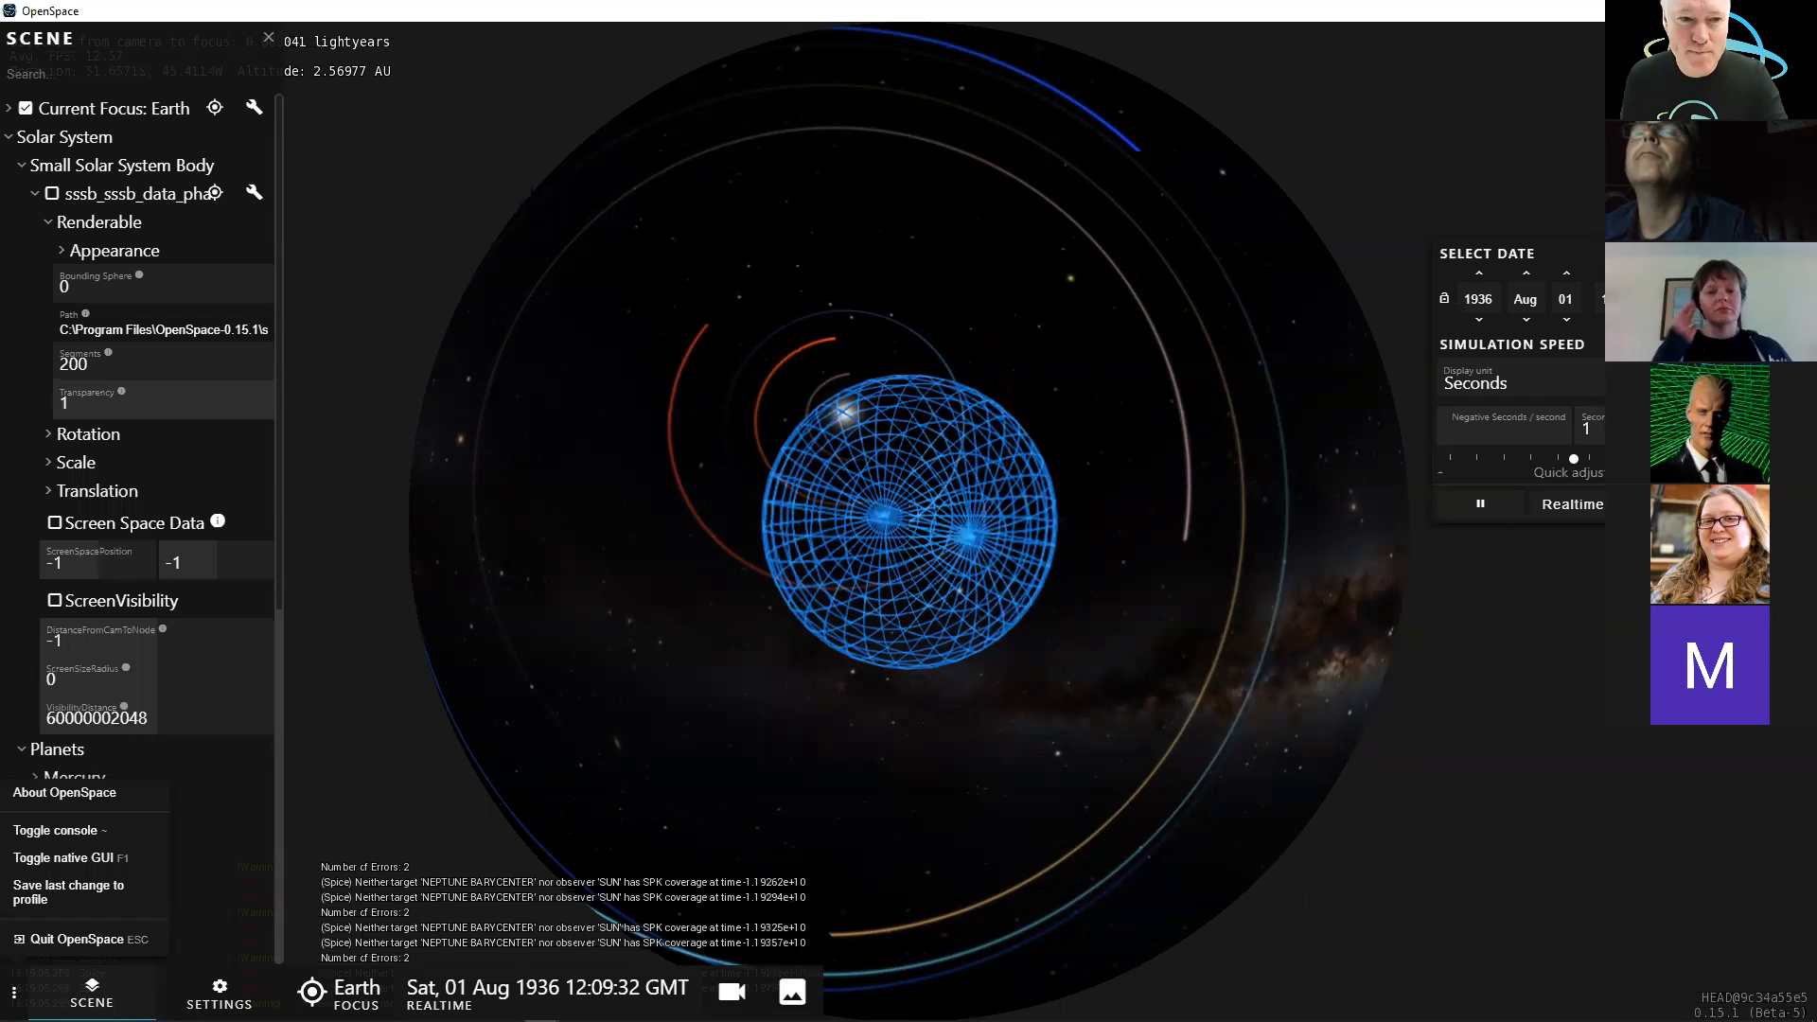
# - Set the simulation to realtime speed and pull back from Earth to an altitude of about 61.5 parsecs
pyautogui.click(1573, 503)
pyautogui.moveTo(1086, 607); pyautogui.dragTo(1088, 798, button='right')
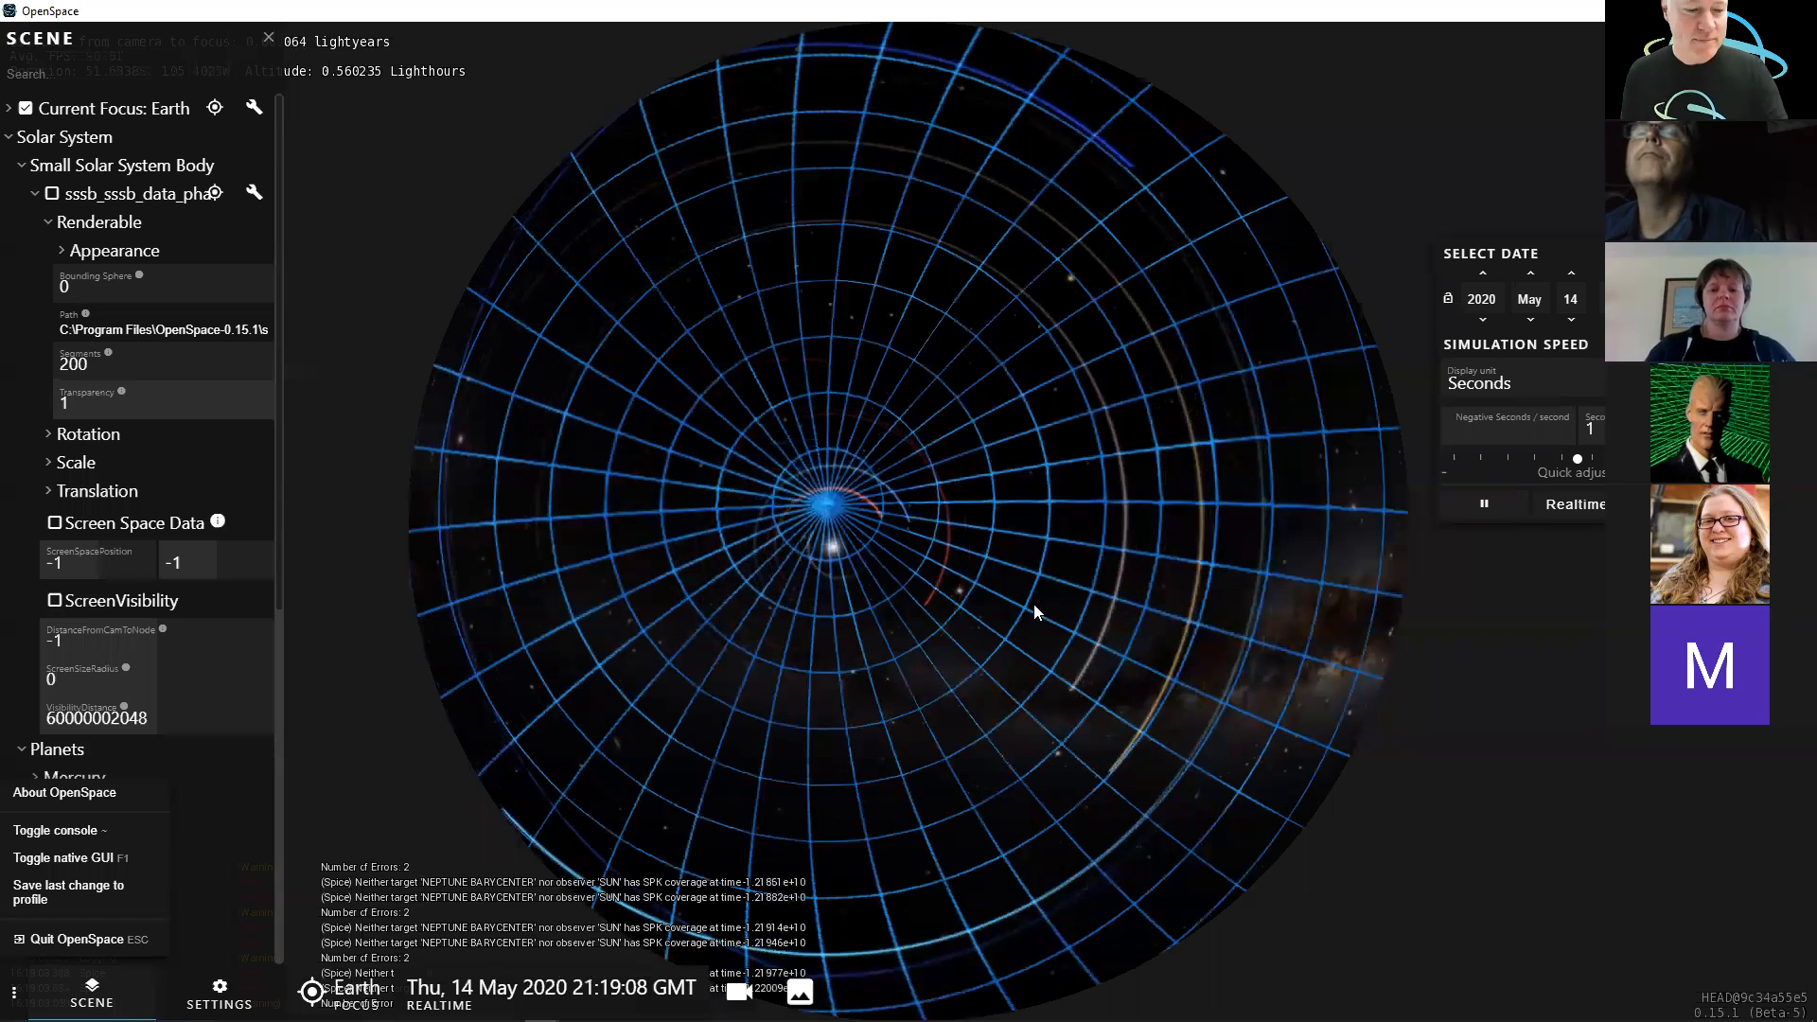
pyautogui.moveTo(1113, 604); pyautogui.dragTo(1107, 730, button='right')
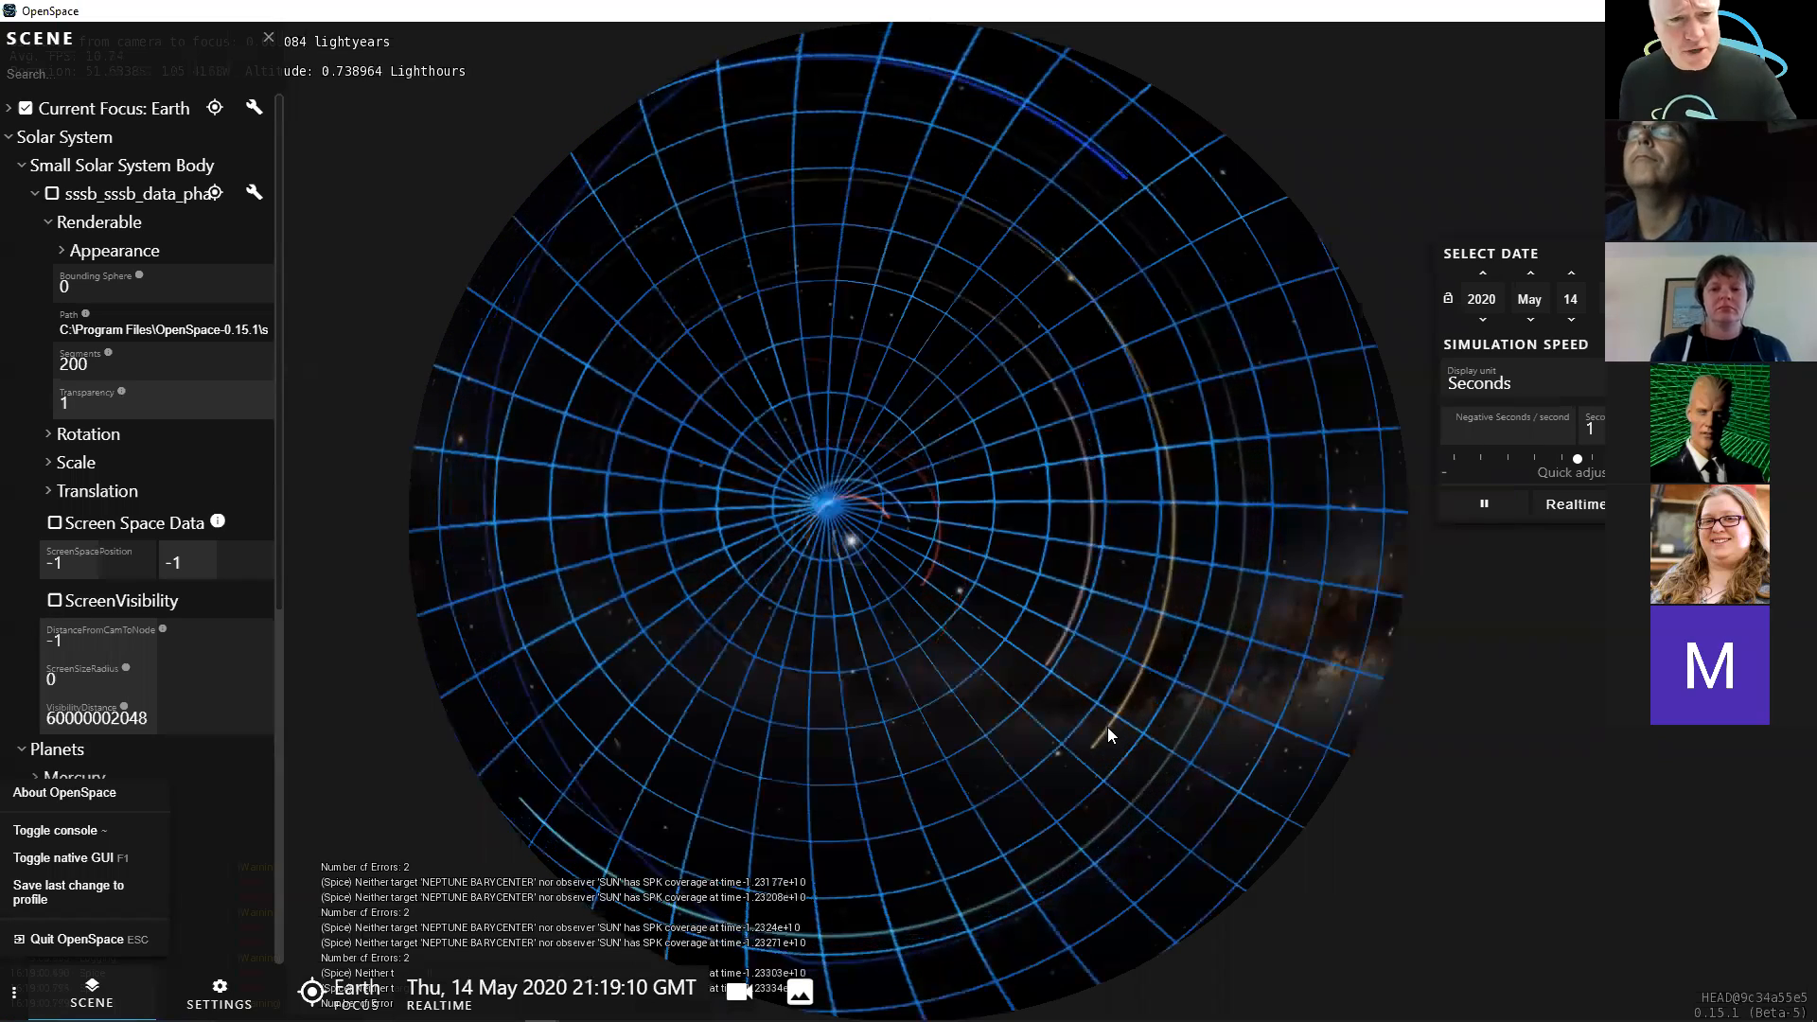
pyautogui.moveTo(1098, 657); pyautogui.dragTo(1090, 804, button='right')
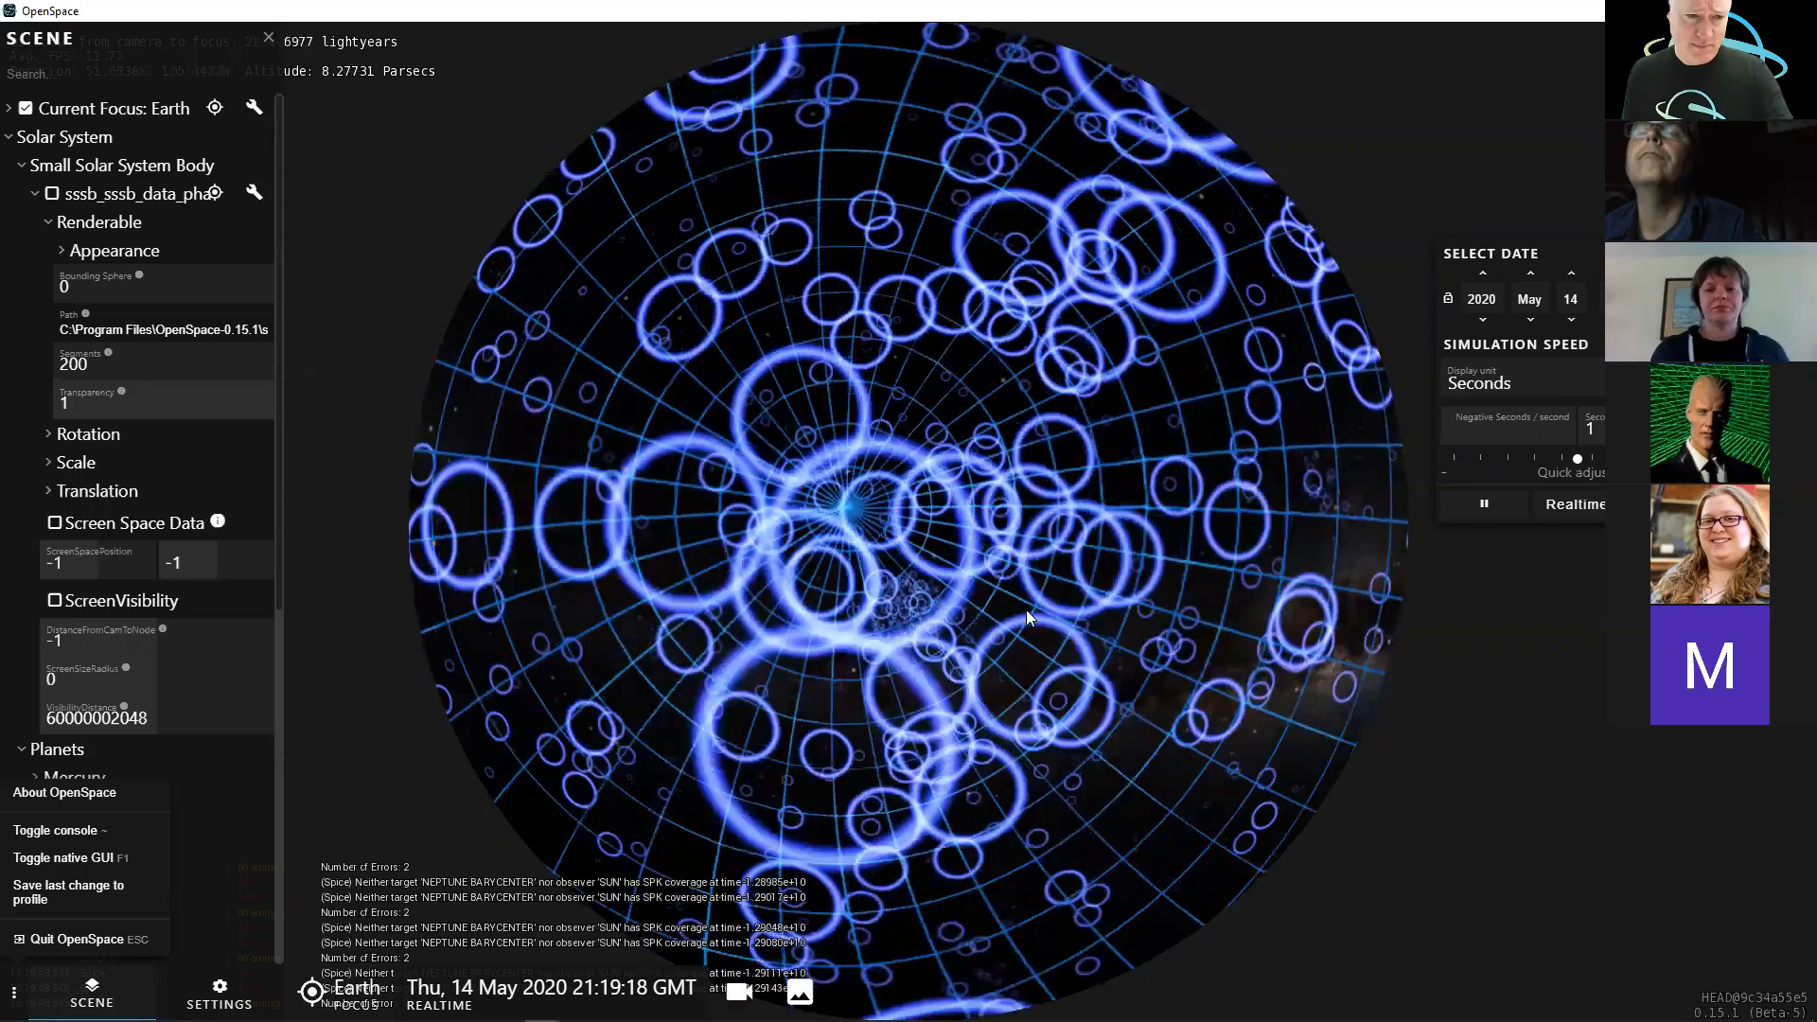
pyautogui.moveTo(1026, 609); pyautogui.dragTo(1029, 747, button='right')
pyautogui.moveTo(1030, 549); pyautogui.dragTo(1086, 580)
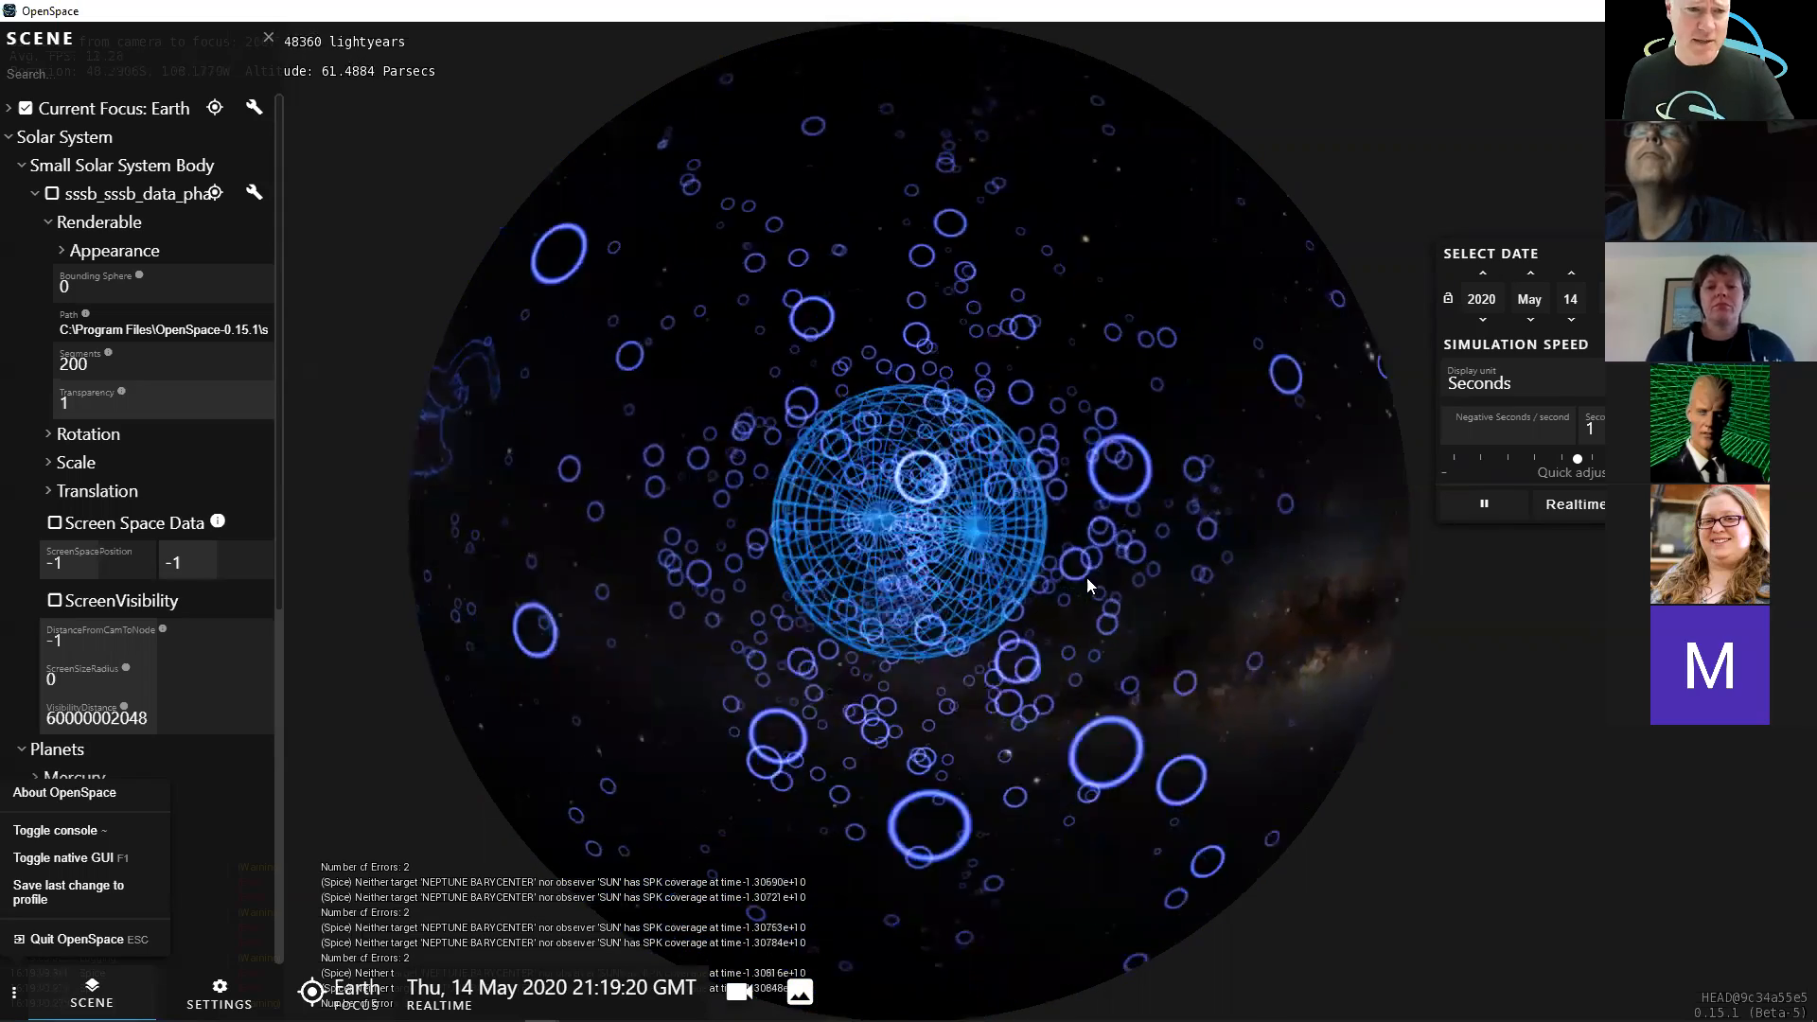
# - View the radio sphere from about 66 parsecs, then fly back in to about 1.53 AU from Earth
pyautogui.moveTo(1065, 504); pyautogui.dragTo(1086, 474, button='right')
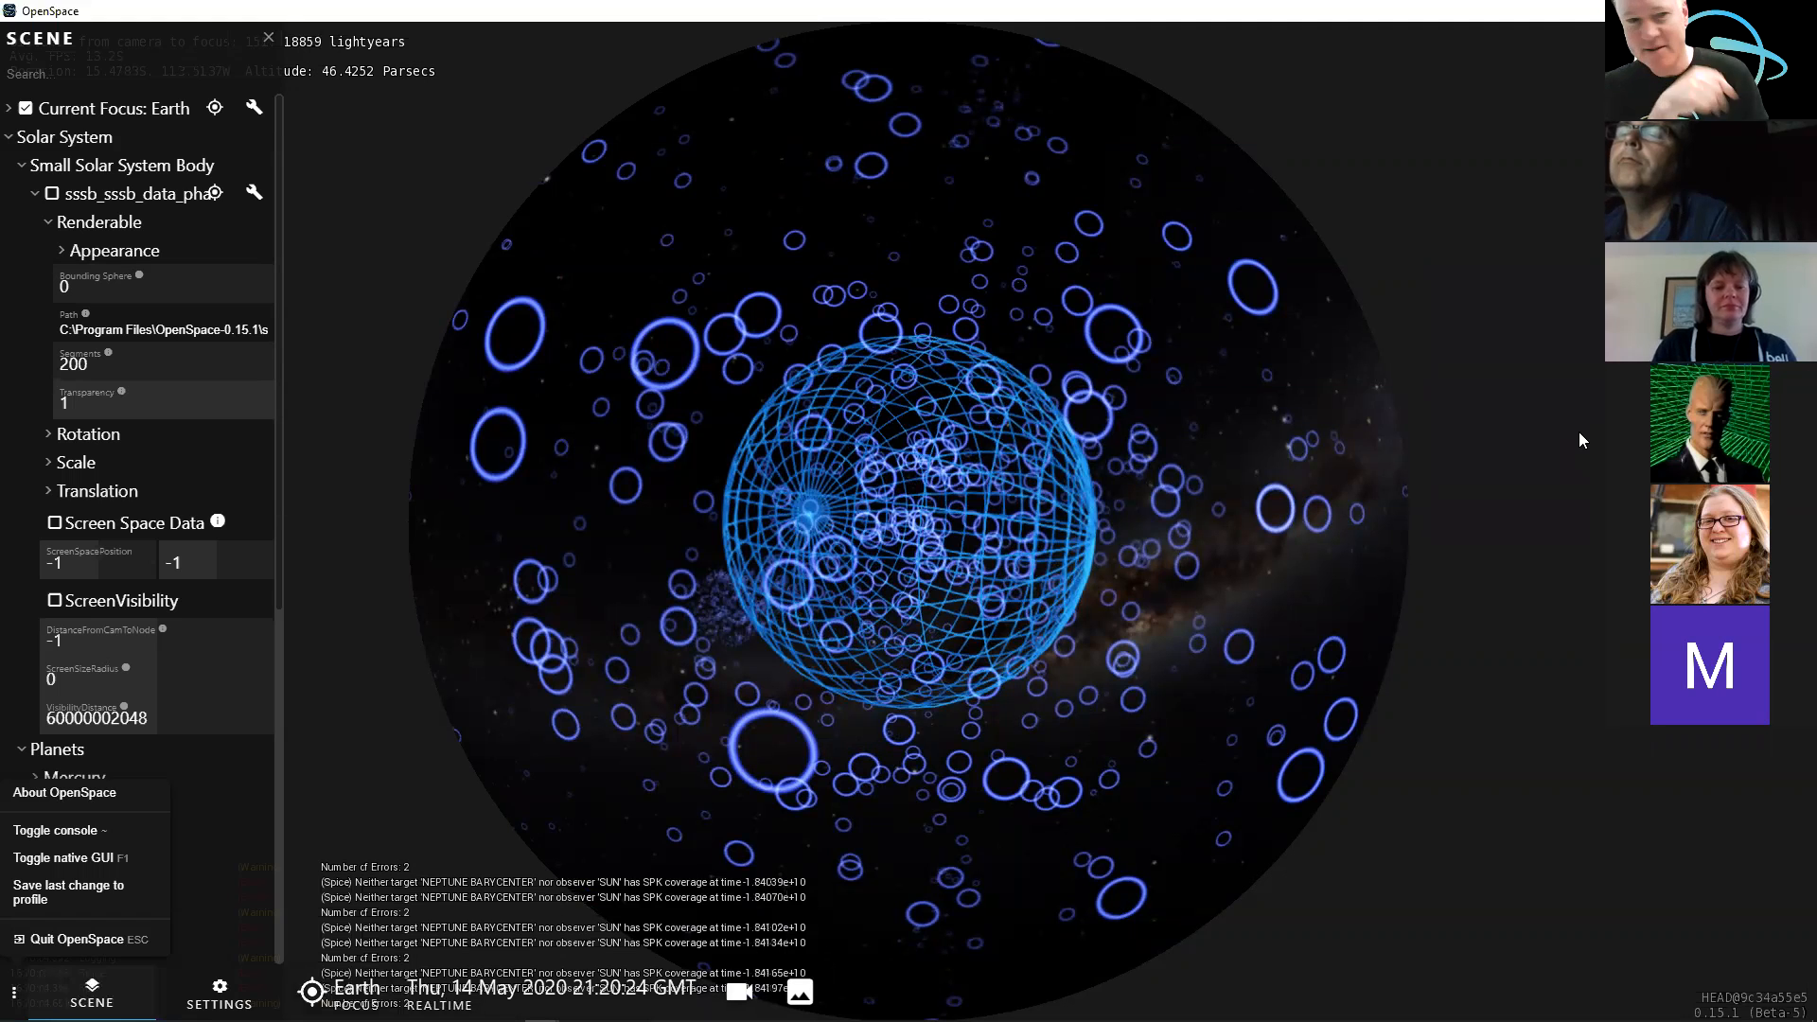
pyautogui.moveTo(999, 638); pyautogui.dragTo(993, 846, button='right')
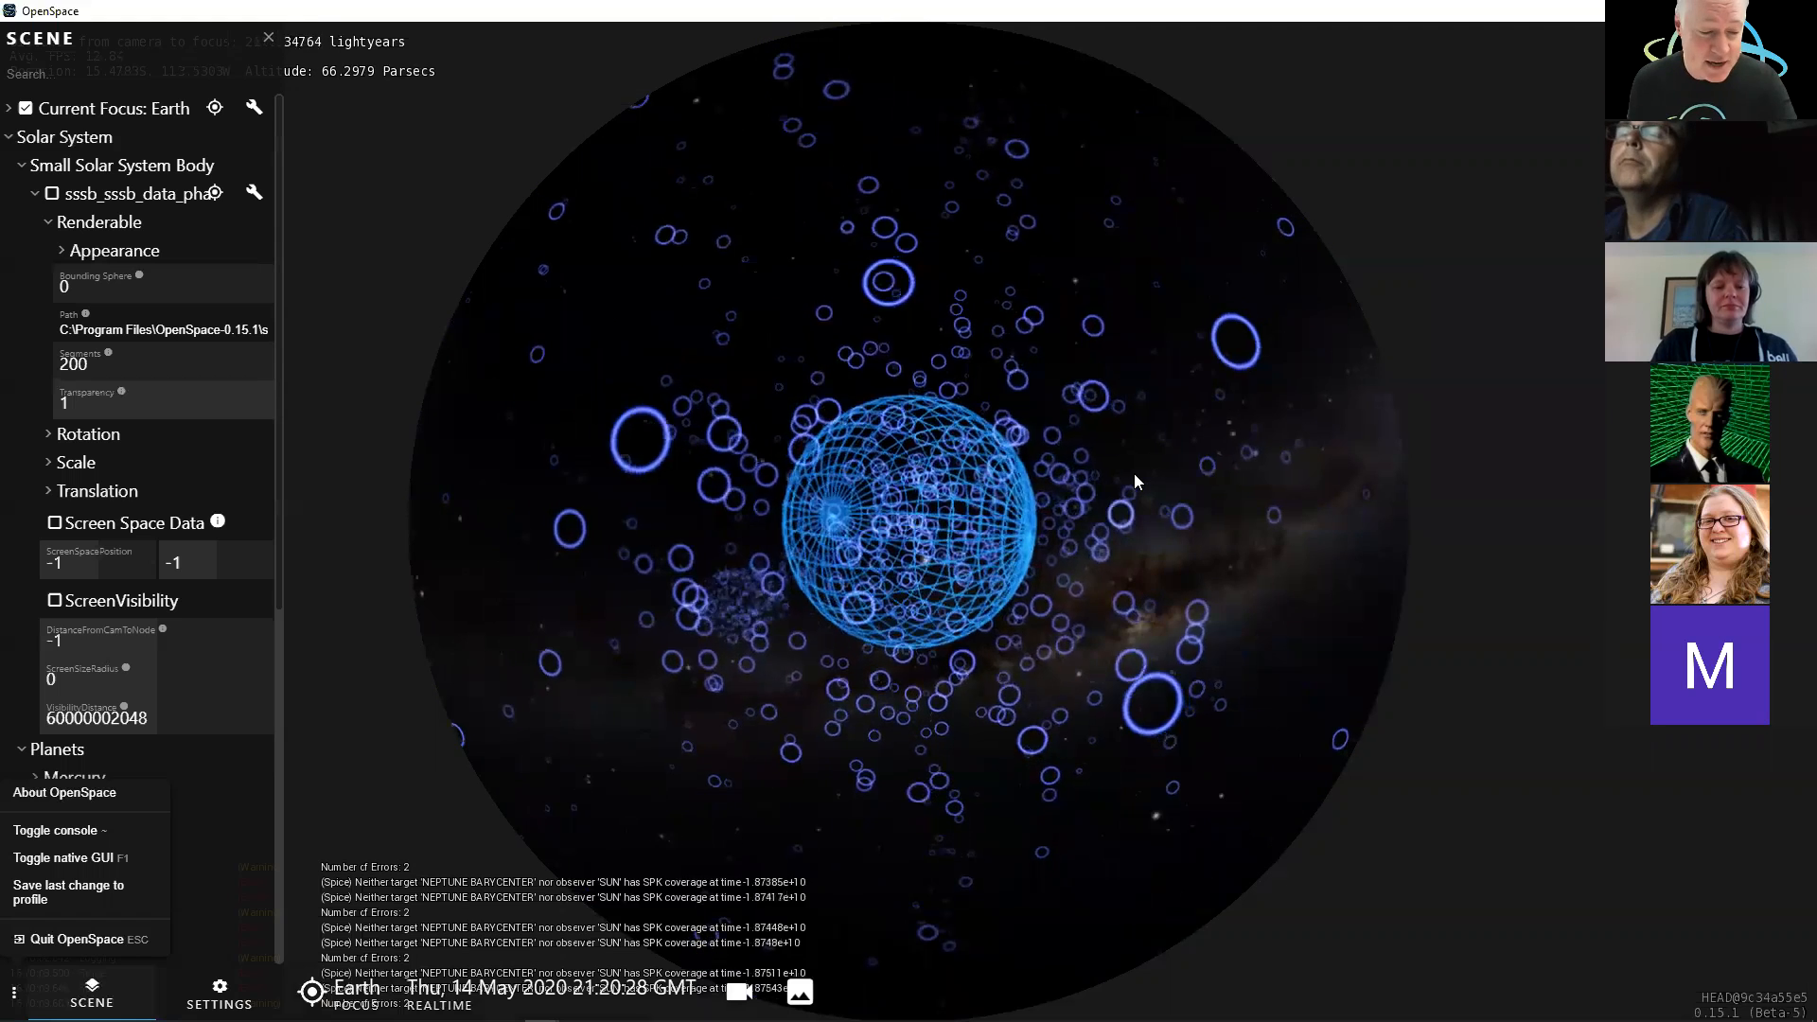
pyautogui.moveTo(1134, 473); pyautogui.dragTo(1124, 264, button='right')
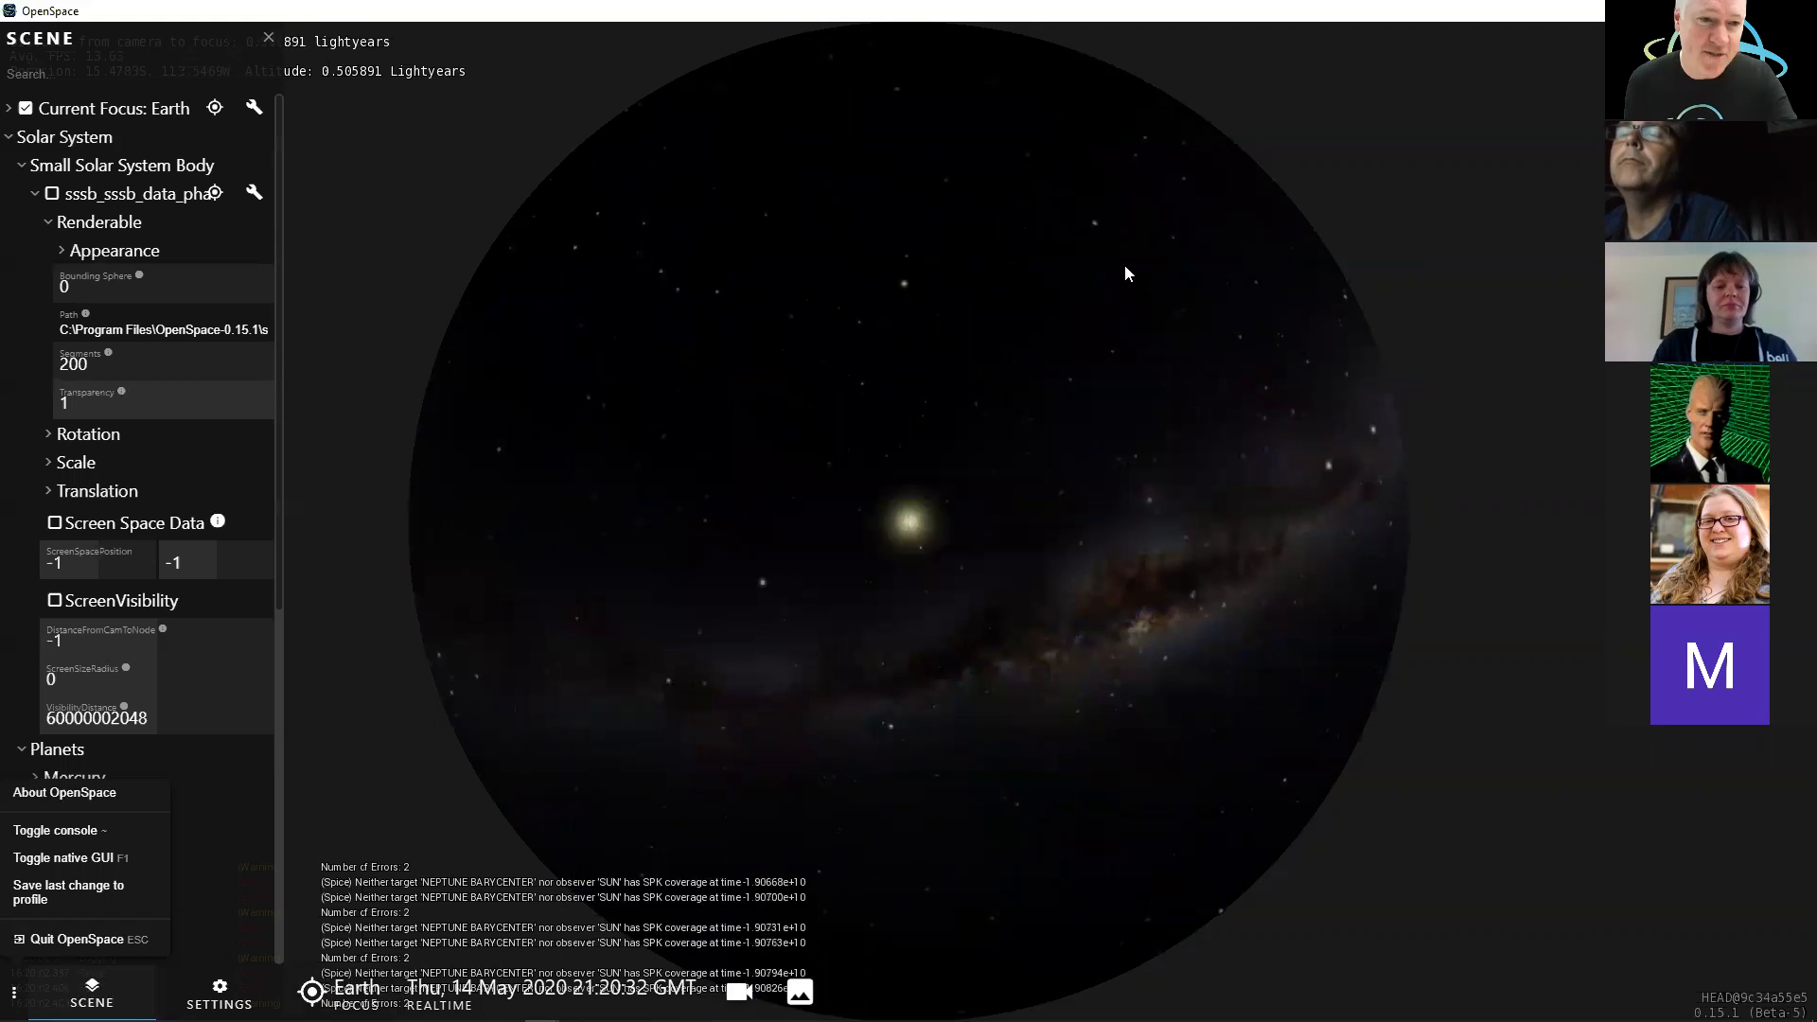
pyautogui.moveTo(1046, 425); pyautogui.dragTo(1044, 289, button='right')
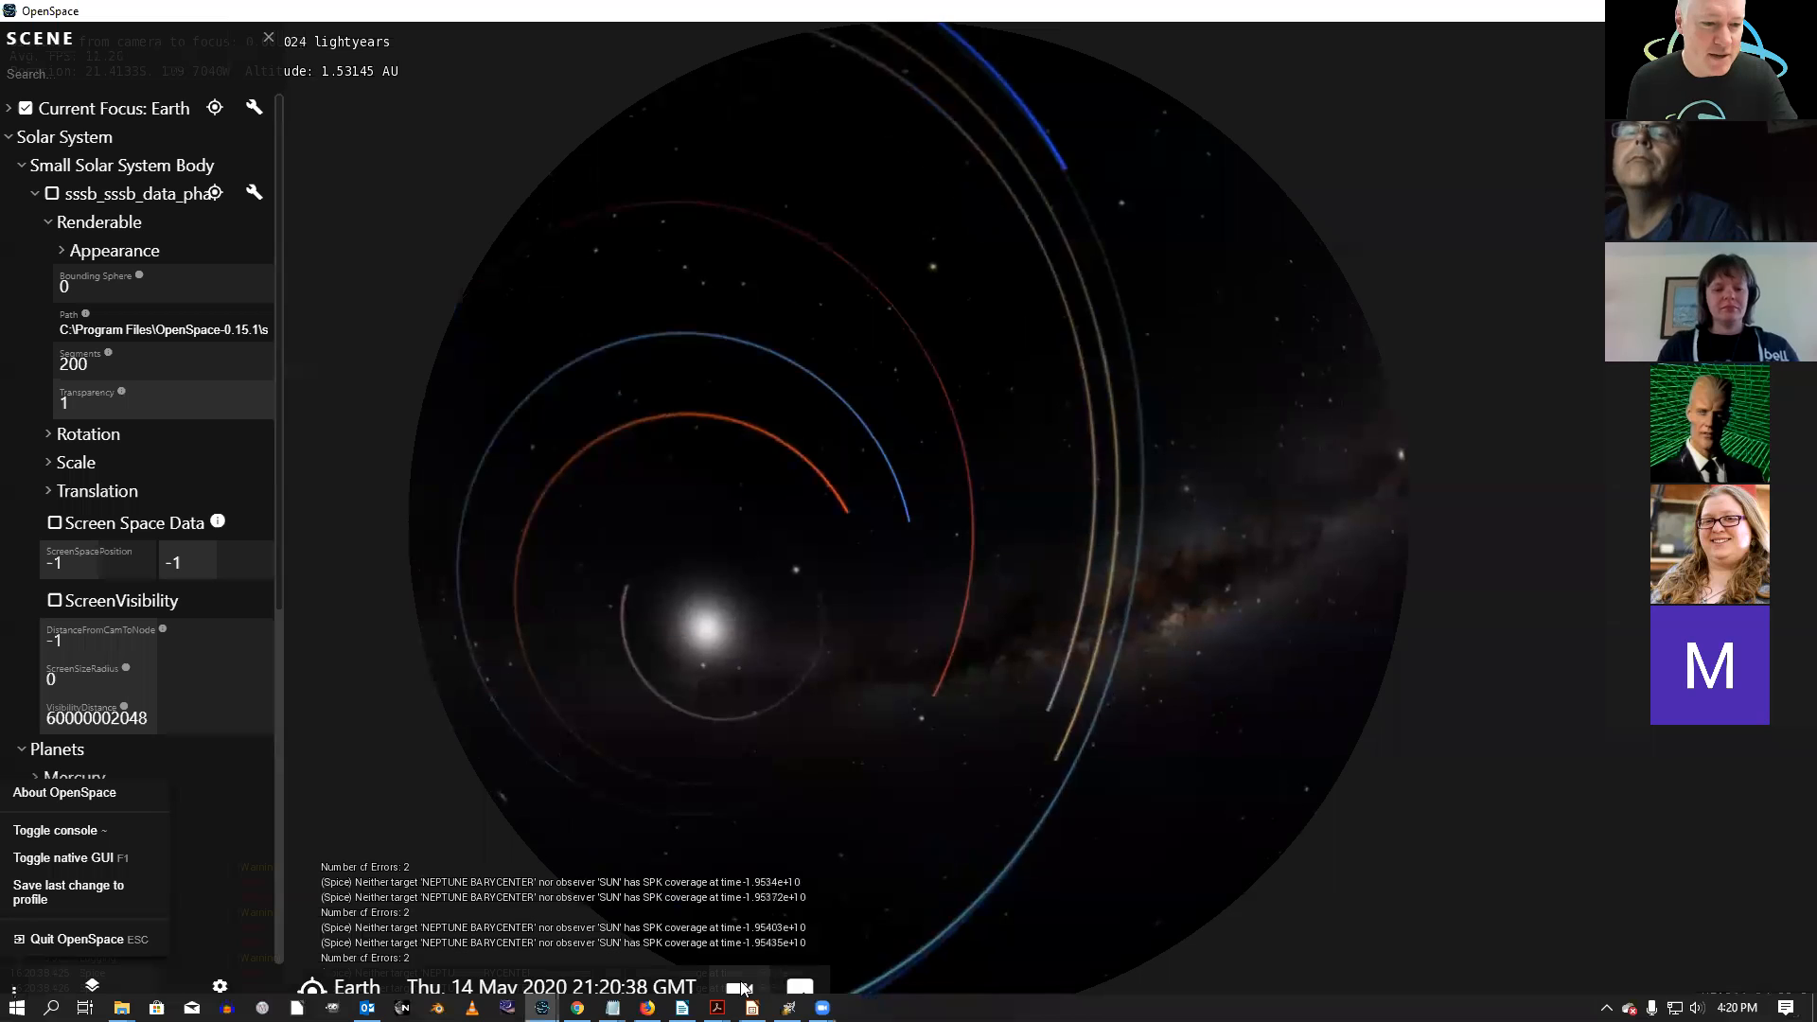
# - Open the session recording settings and name the new recording flightPathTest
pyautogui.click(738, 991)
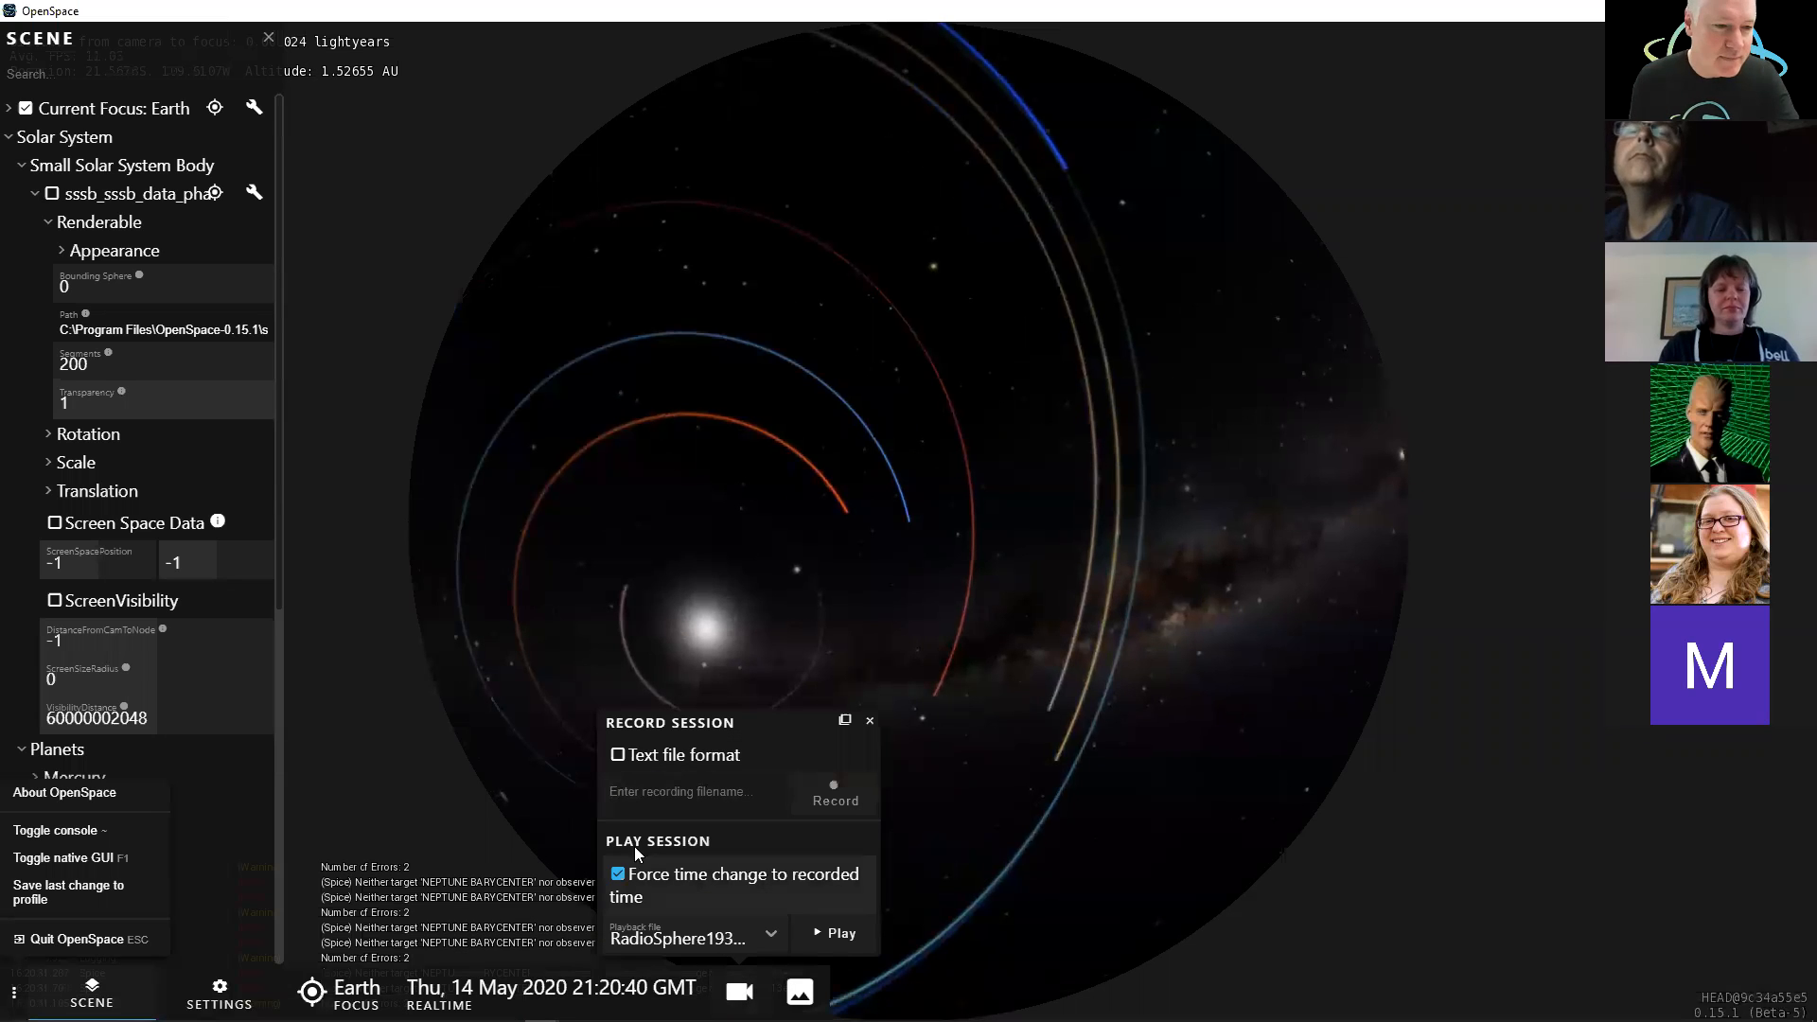
pyautogui.click(642, 796)
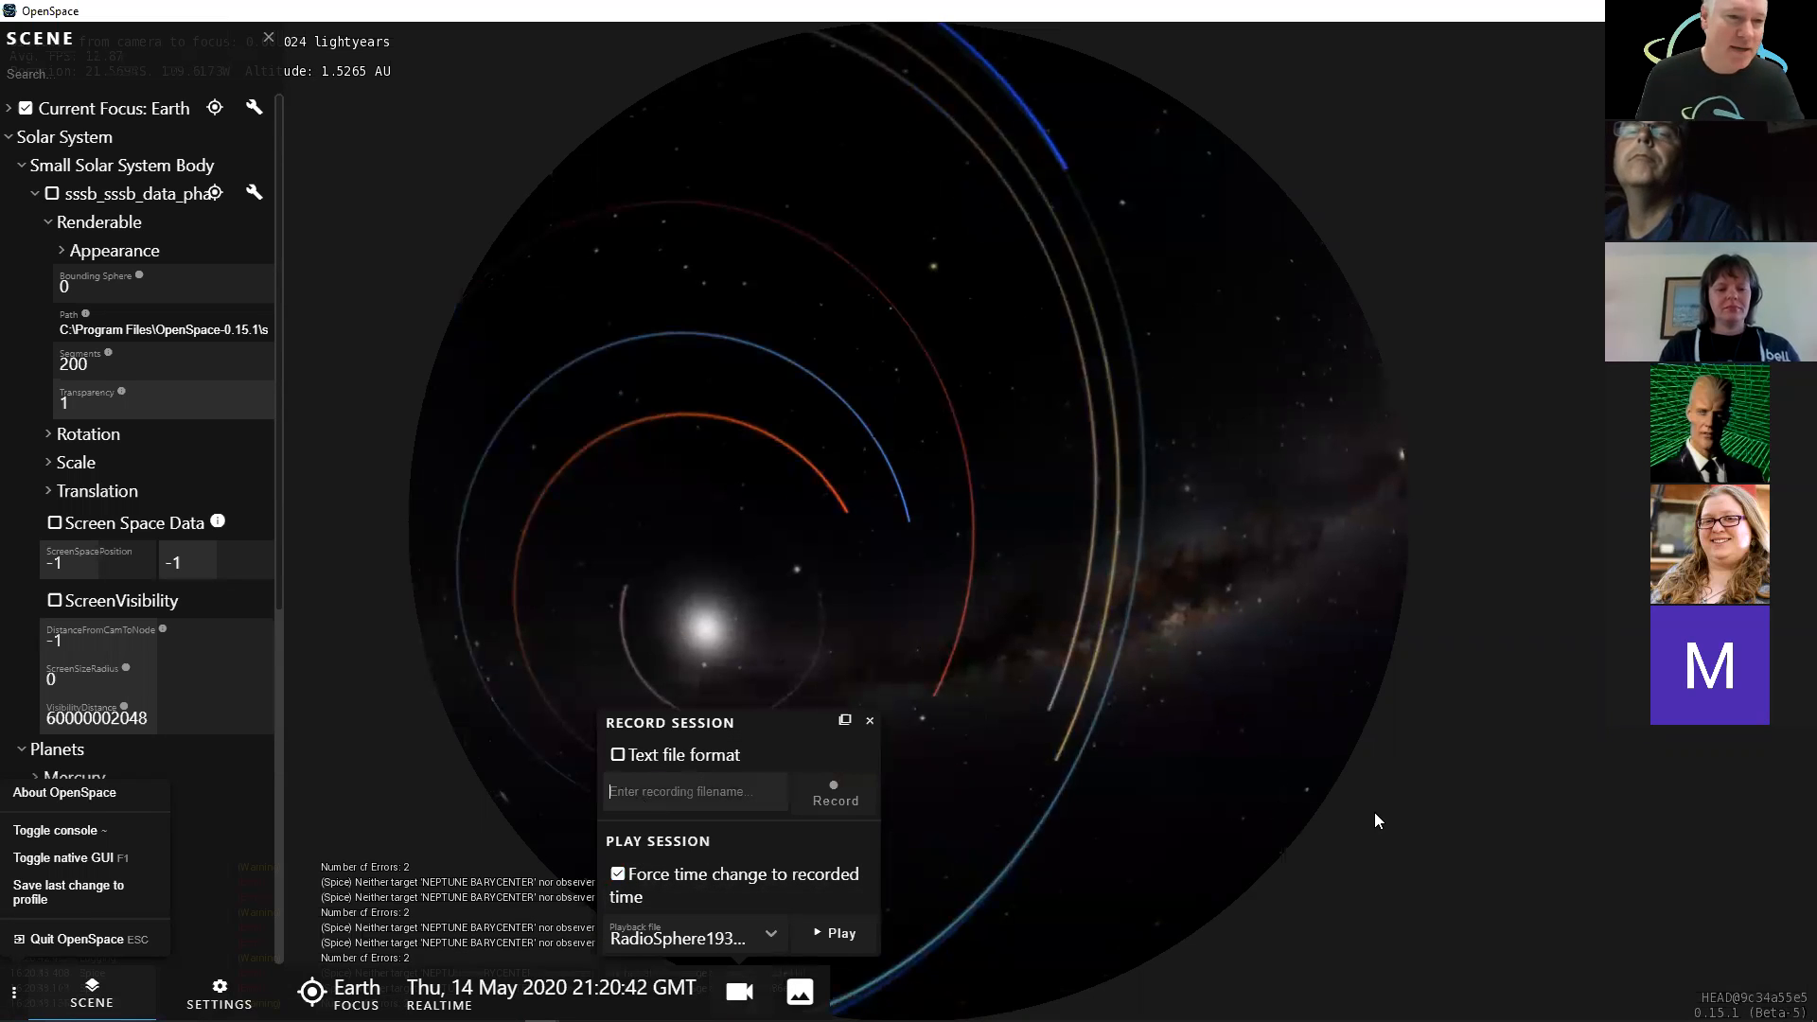
pyautogui.write('flig')
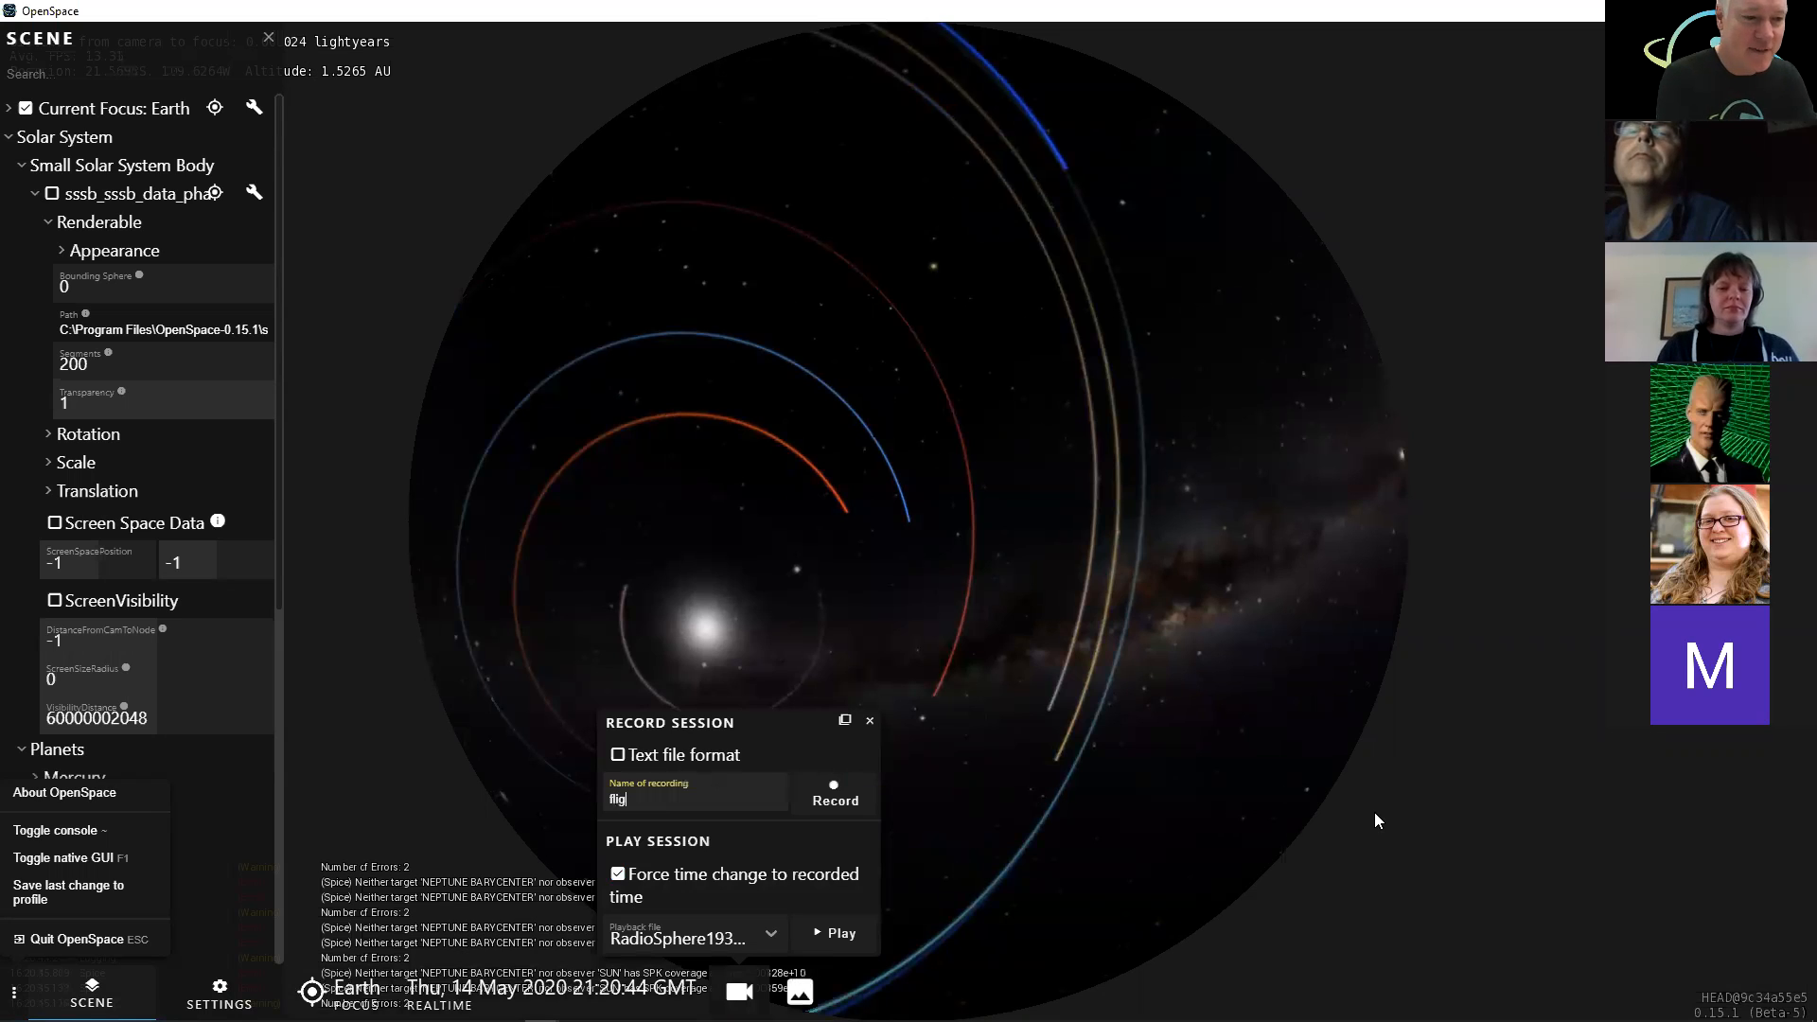
pyautogui.write('htPat')
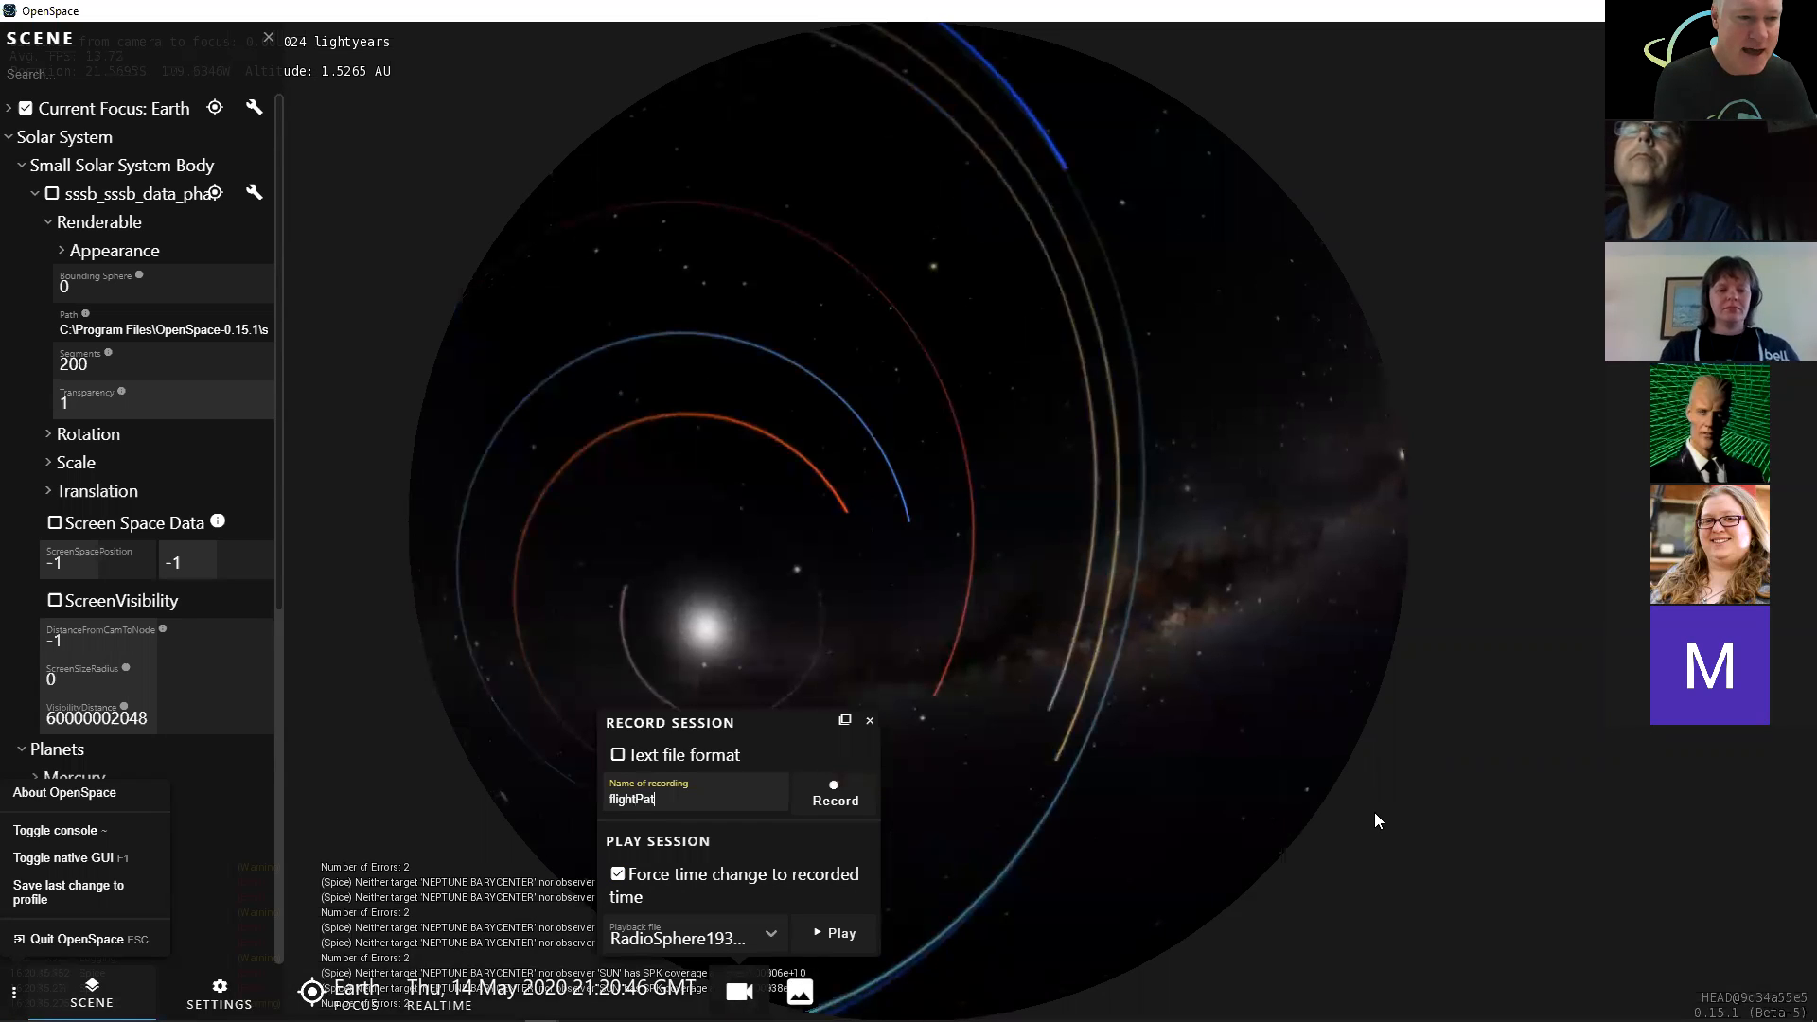
pyautogui.write('hTest')
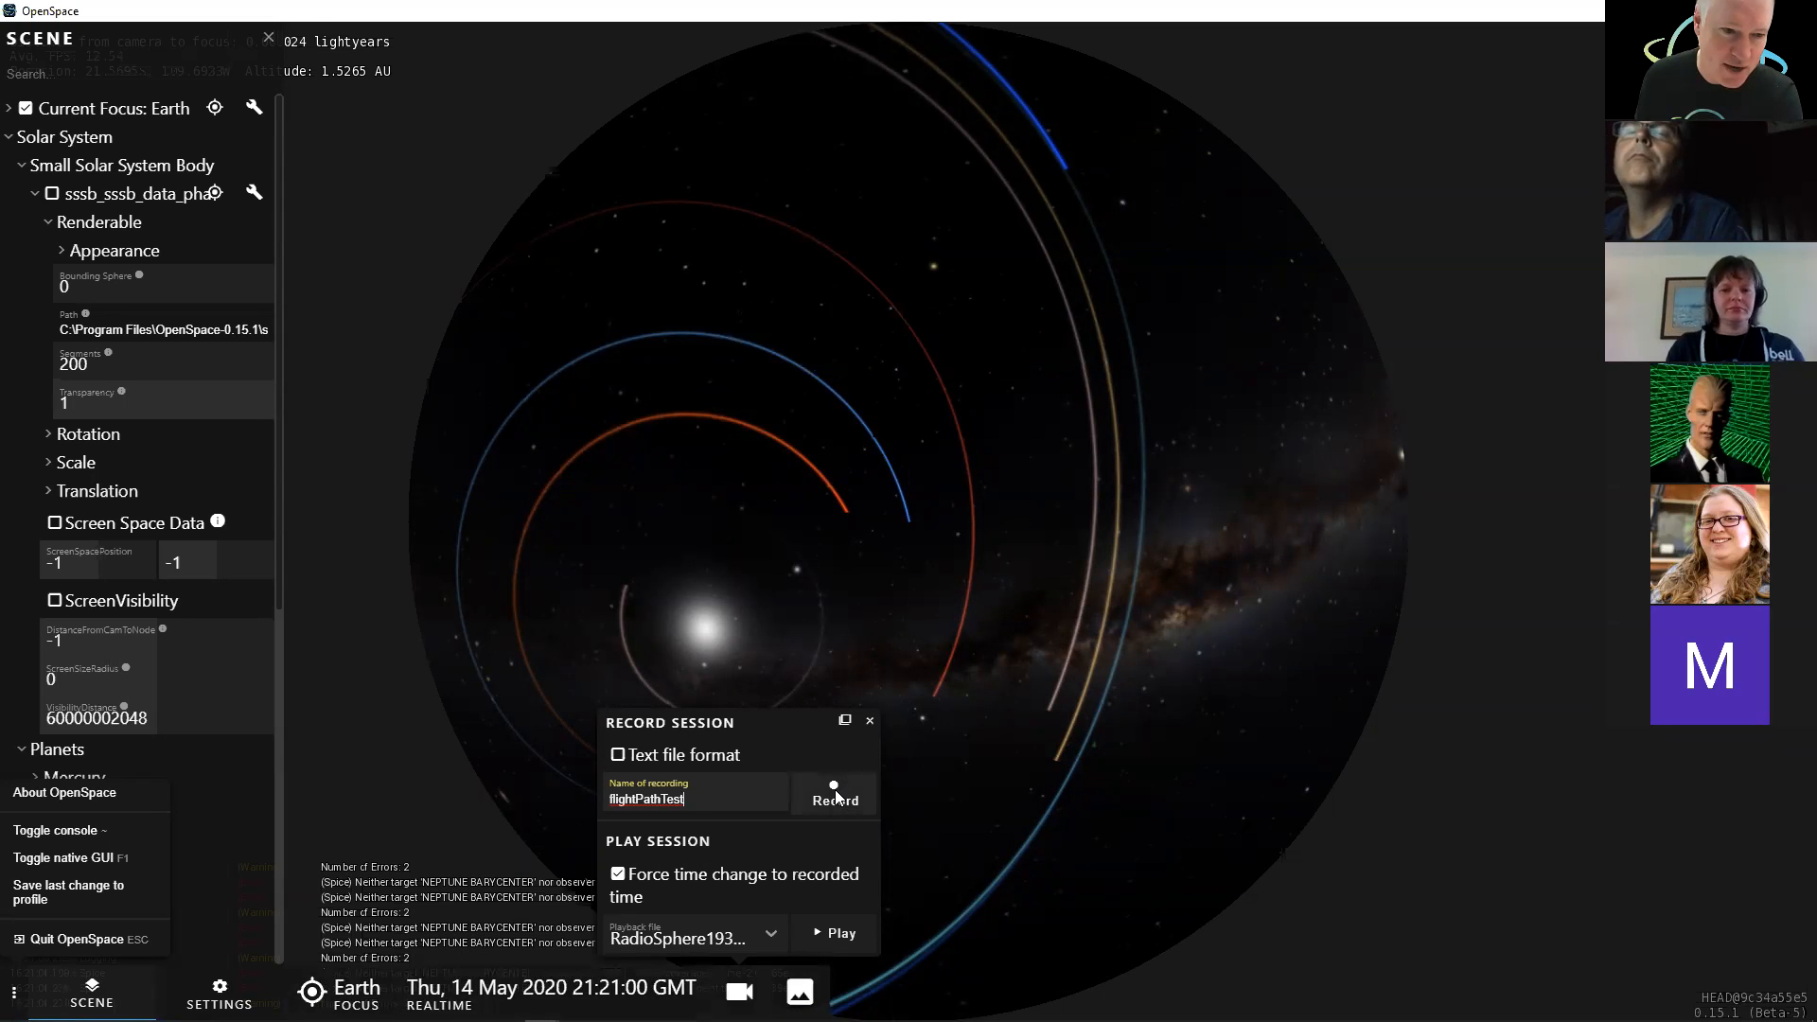
# - Fly in to about 8,959 km above Earth and start recording the flightPathTest session
pyautogui.moveTo(1061, 426); pyautogui.dragTo(1046, 319, button='right')
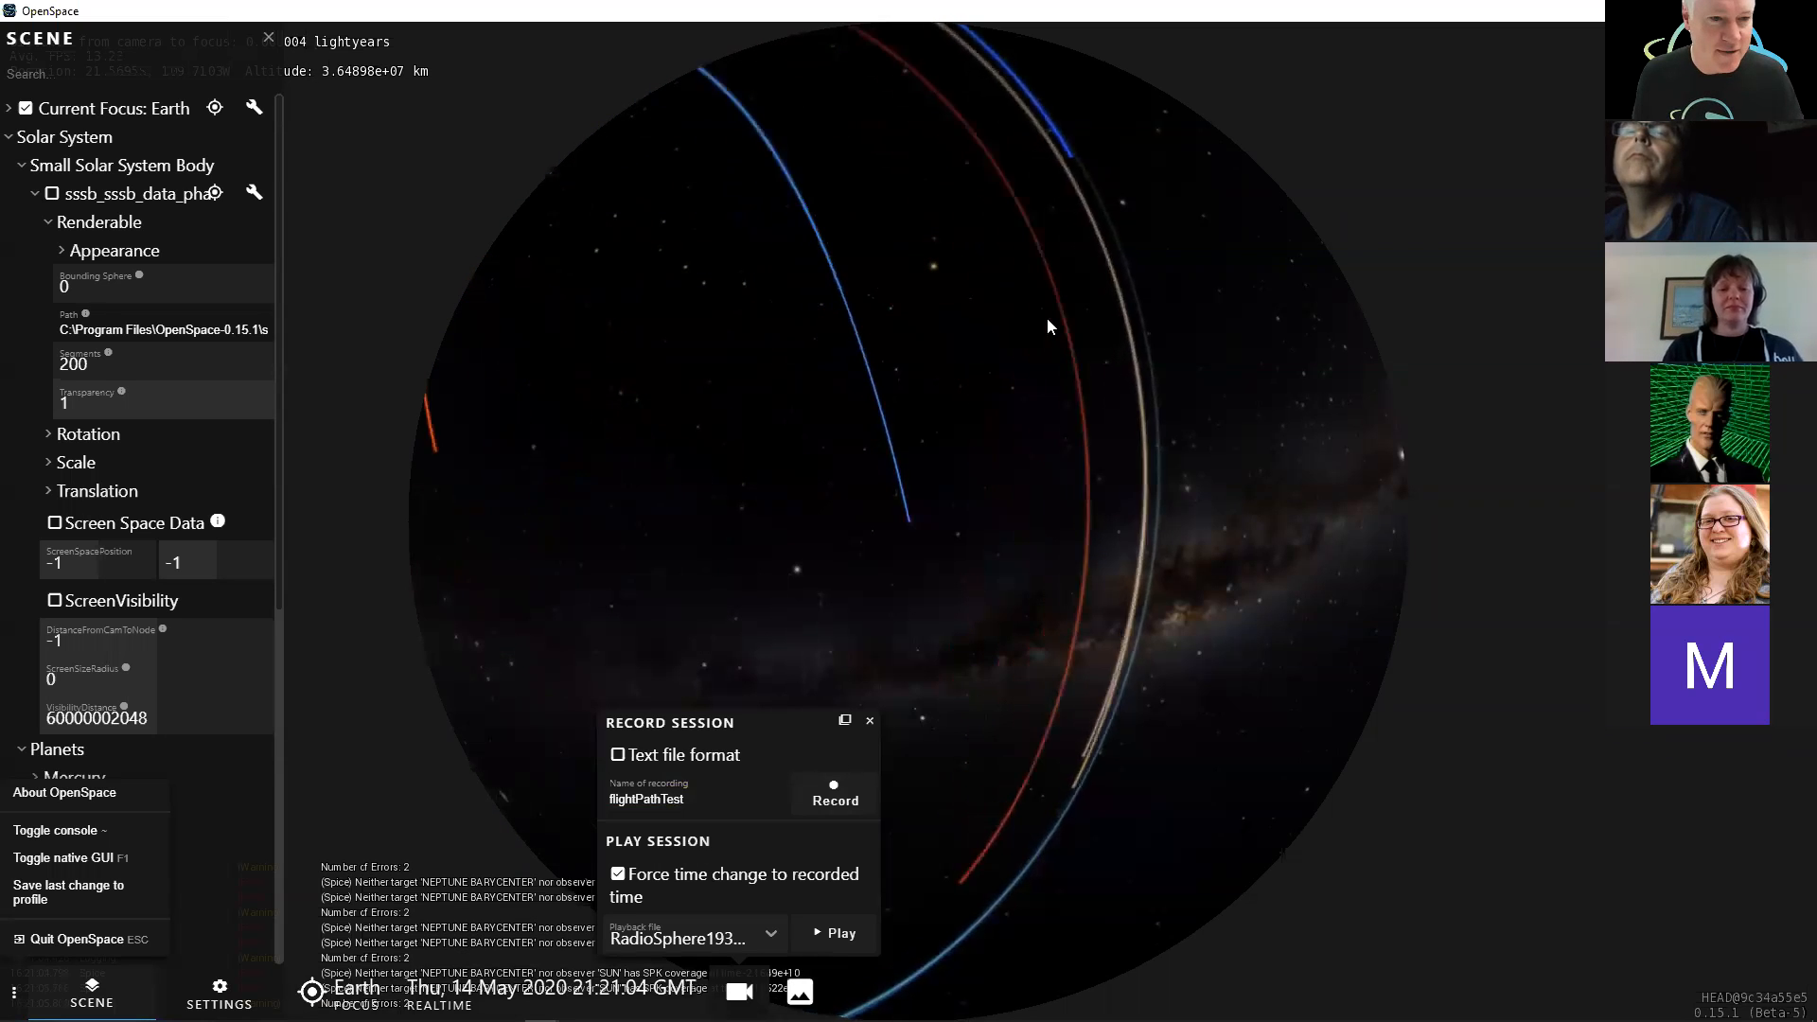
pyautogui.moveTo(1032, 550); pyautogui.dragTo(1035, 428, button='right')
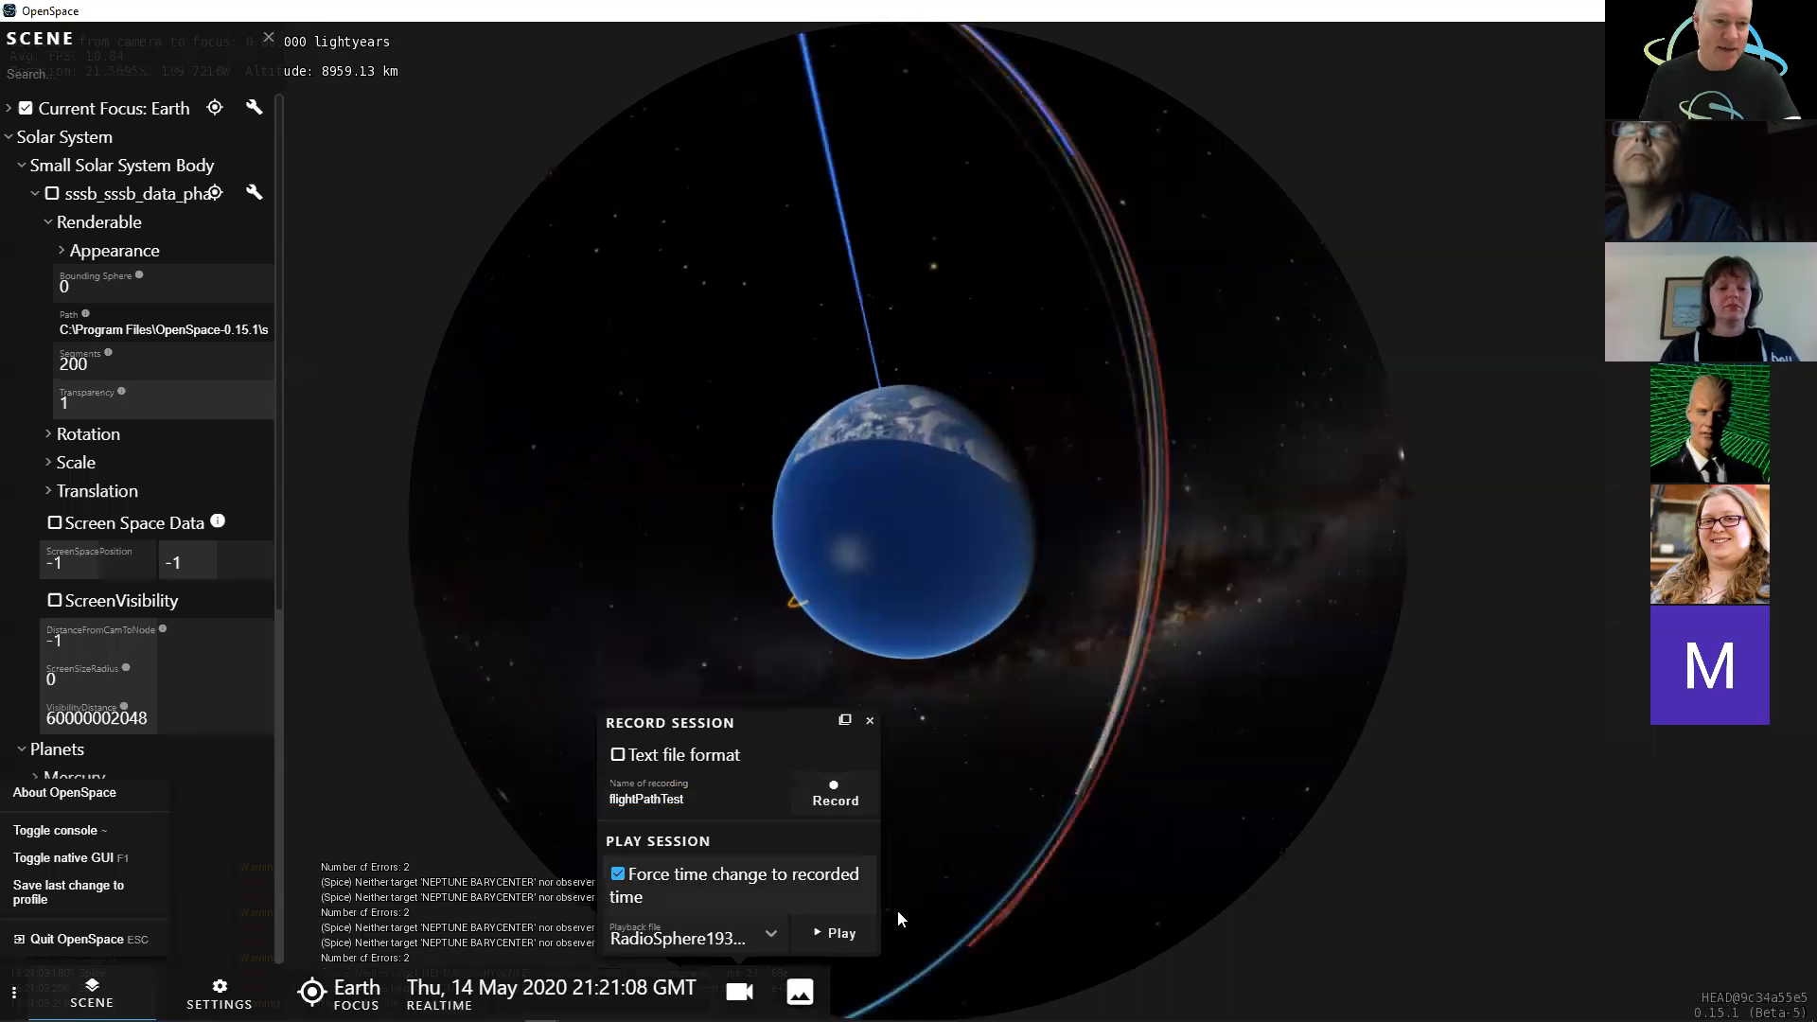
pyautogui.click(839, 791)
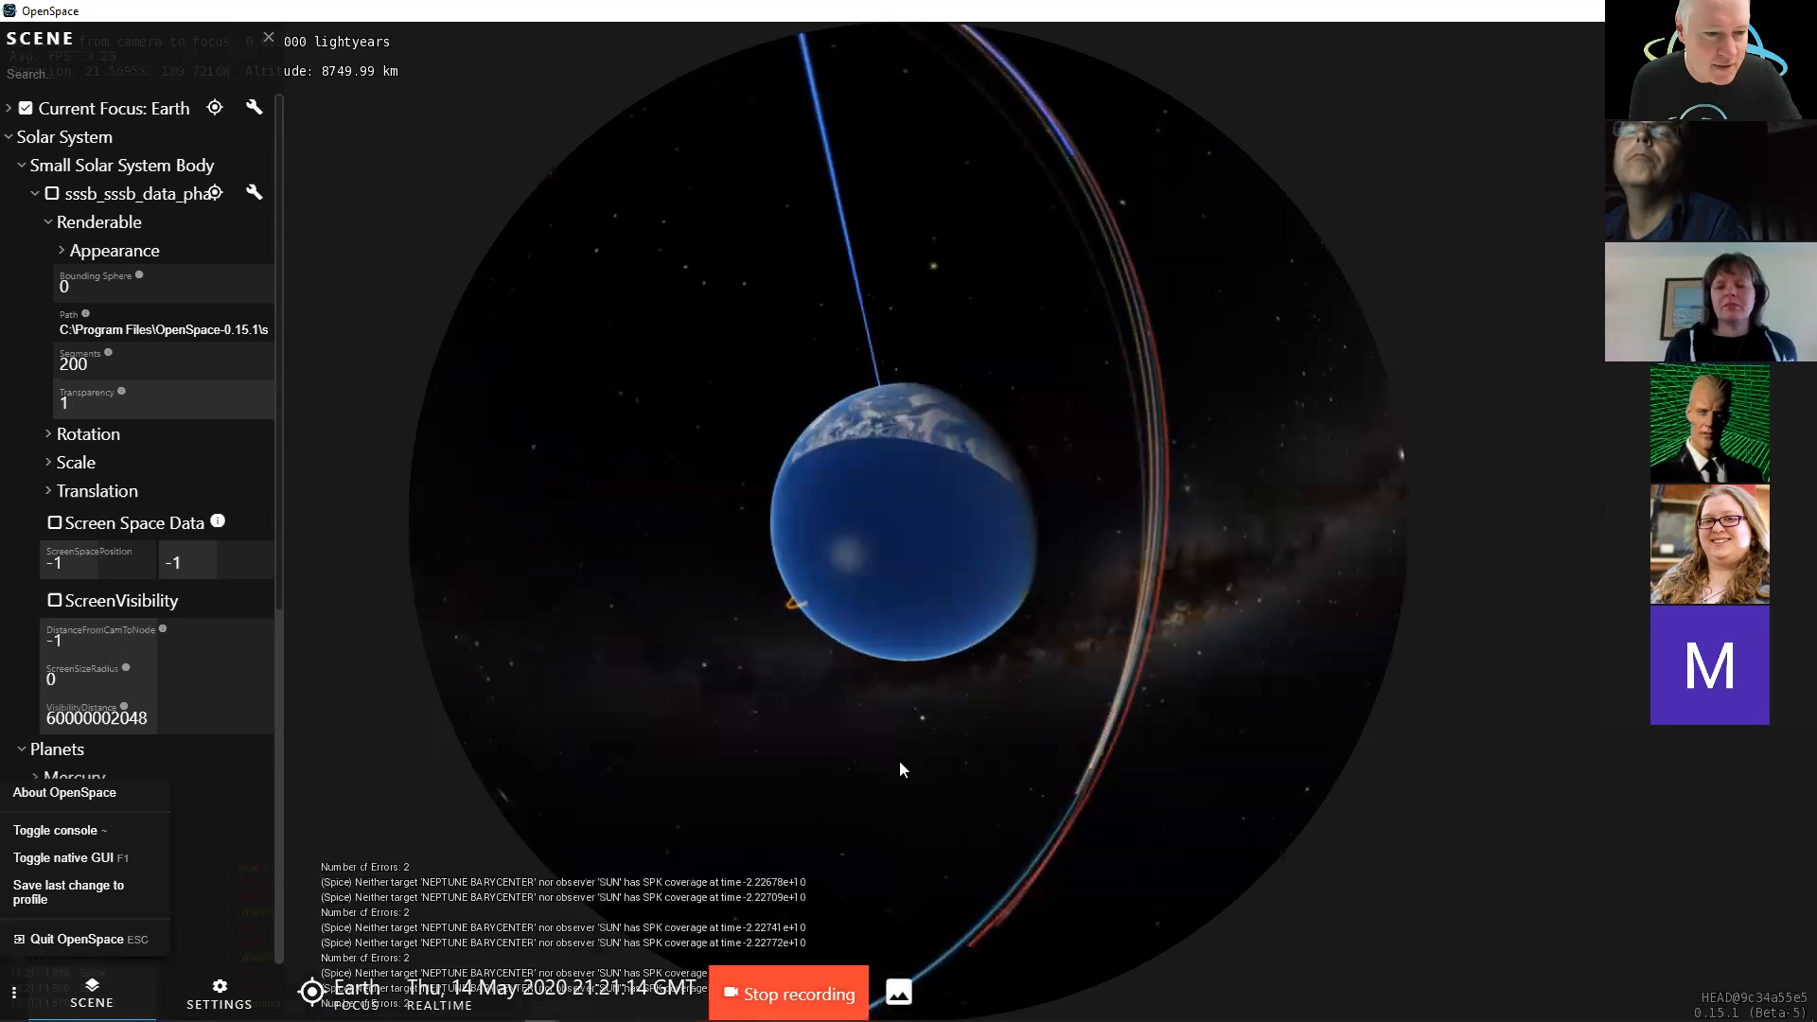
# - Orbit slightly around Earth, then switch the camera focus to Mars and fly in to an altitude of about 3,113 km
pyautogui.moveTo(999, 634); pyautogui.dragTo(951, 683)
pyautogui.click(345, 990)
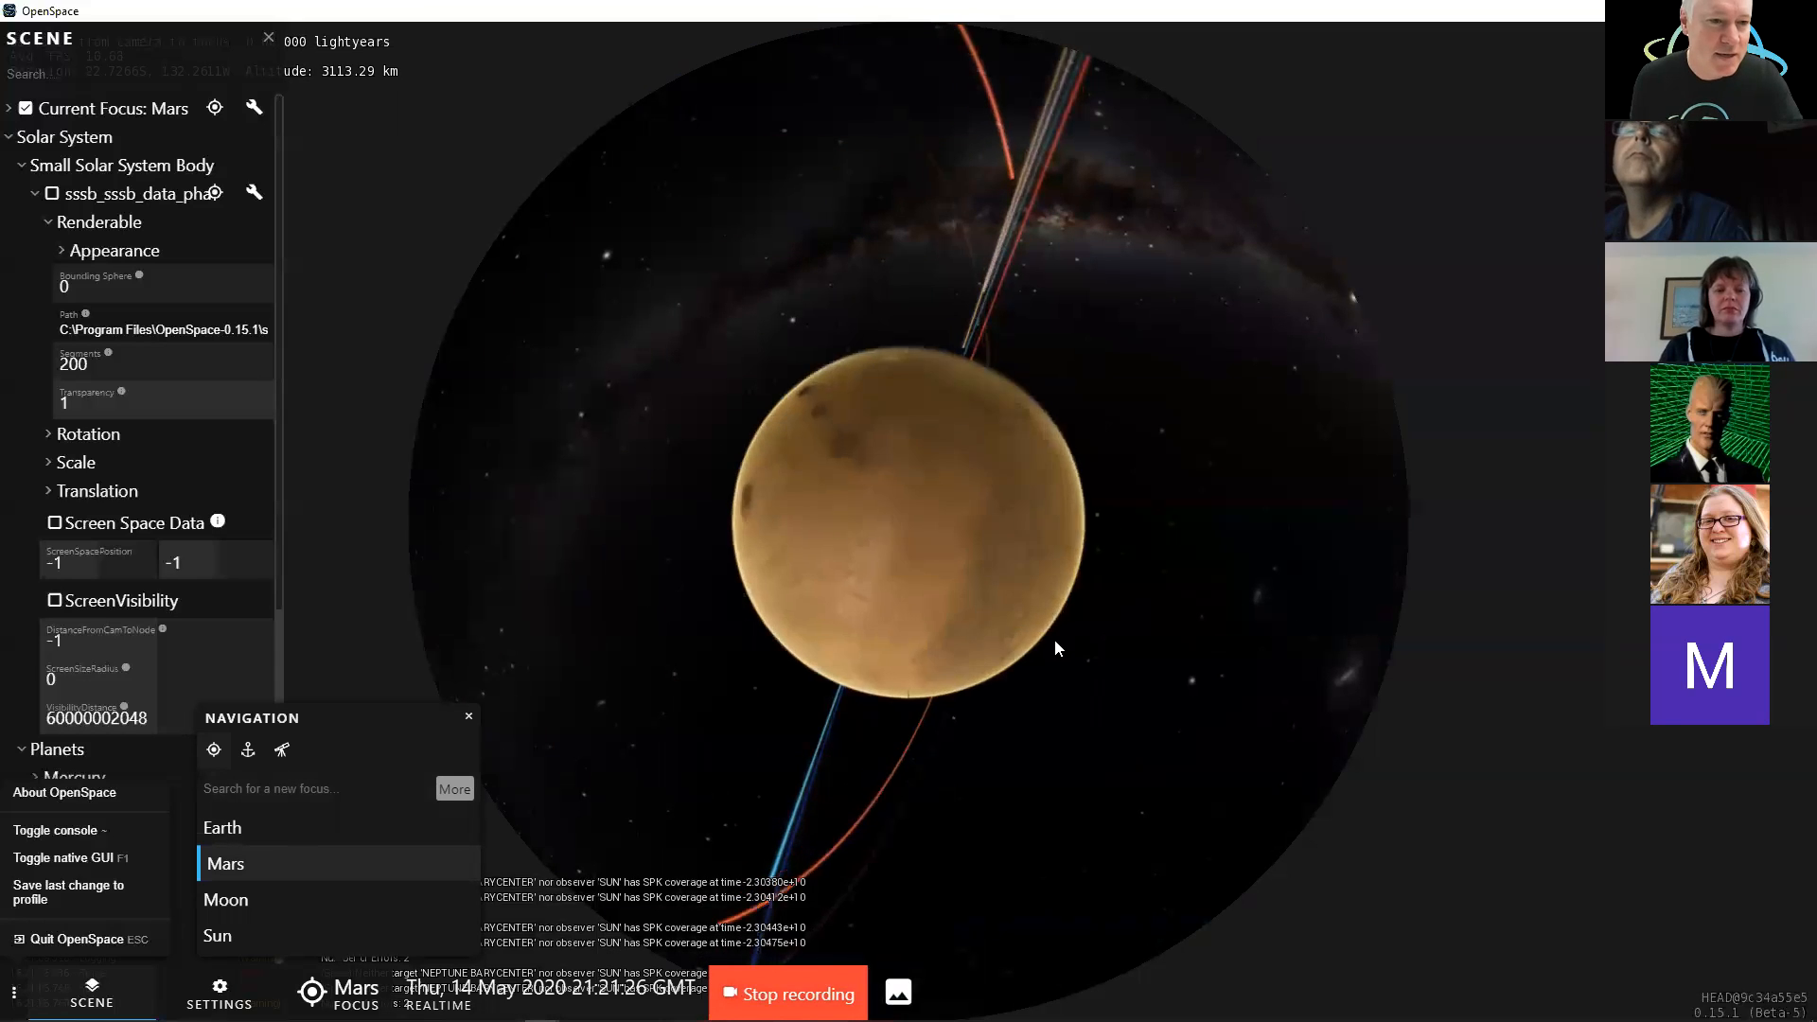
# - Orbit around Mars and fly in to an altitude of about 2,117 km, and stop the session recording
pyautogui.moveTo(1077, 672); pyautogui.dragTo(1168, 641)
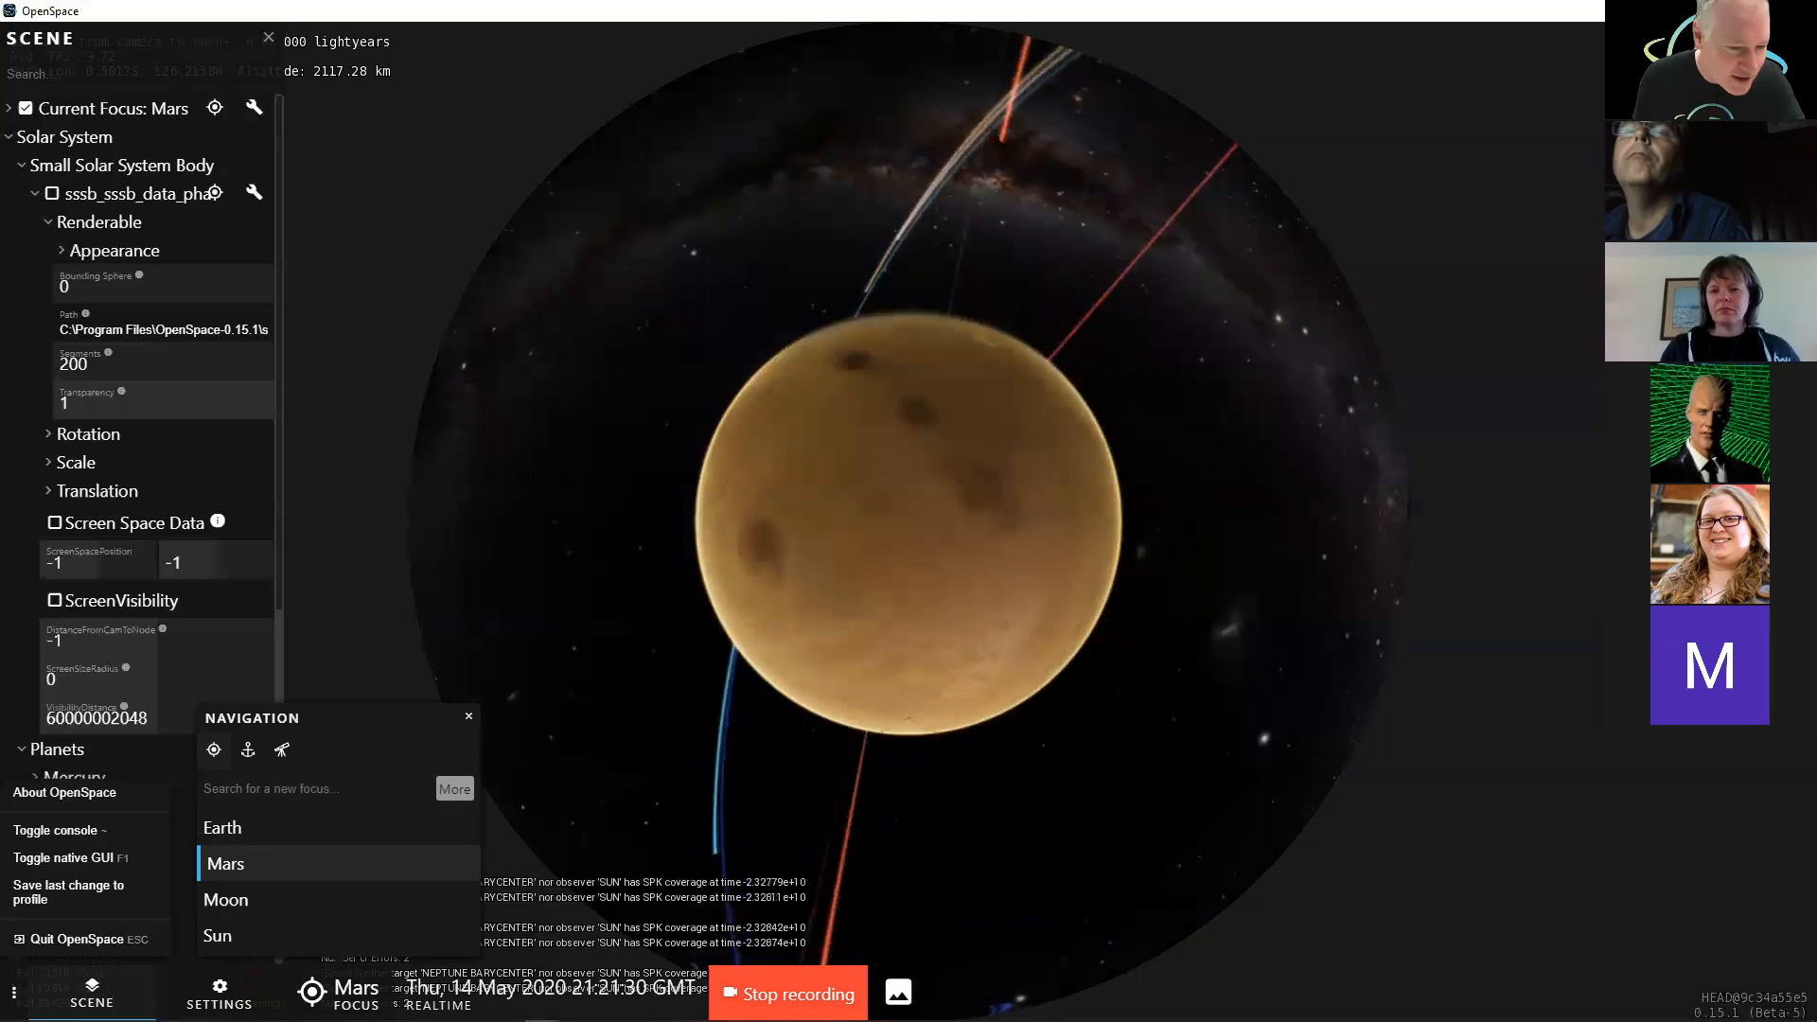
pyautogui.click(789, 994)
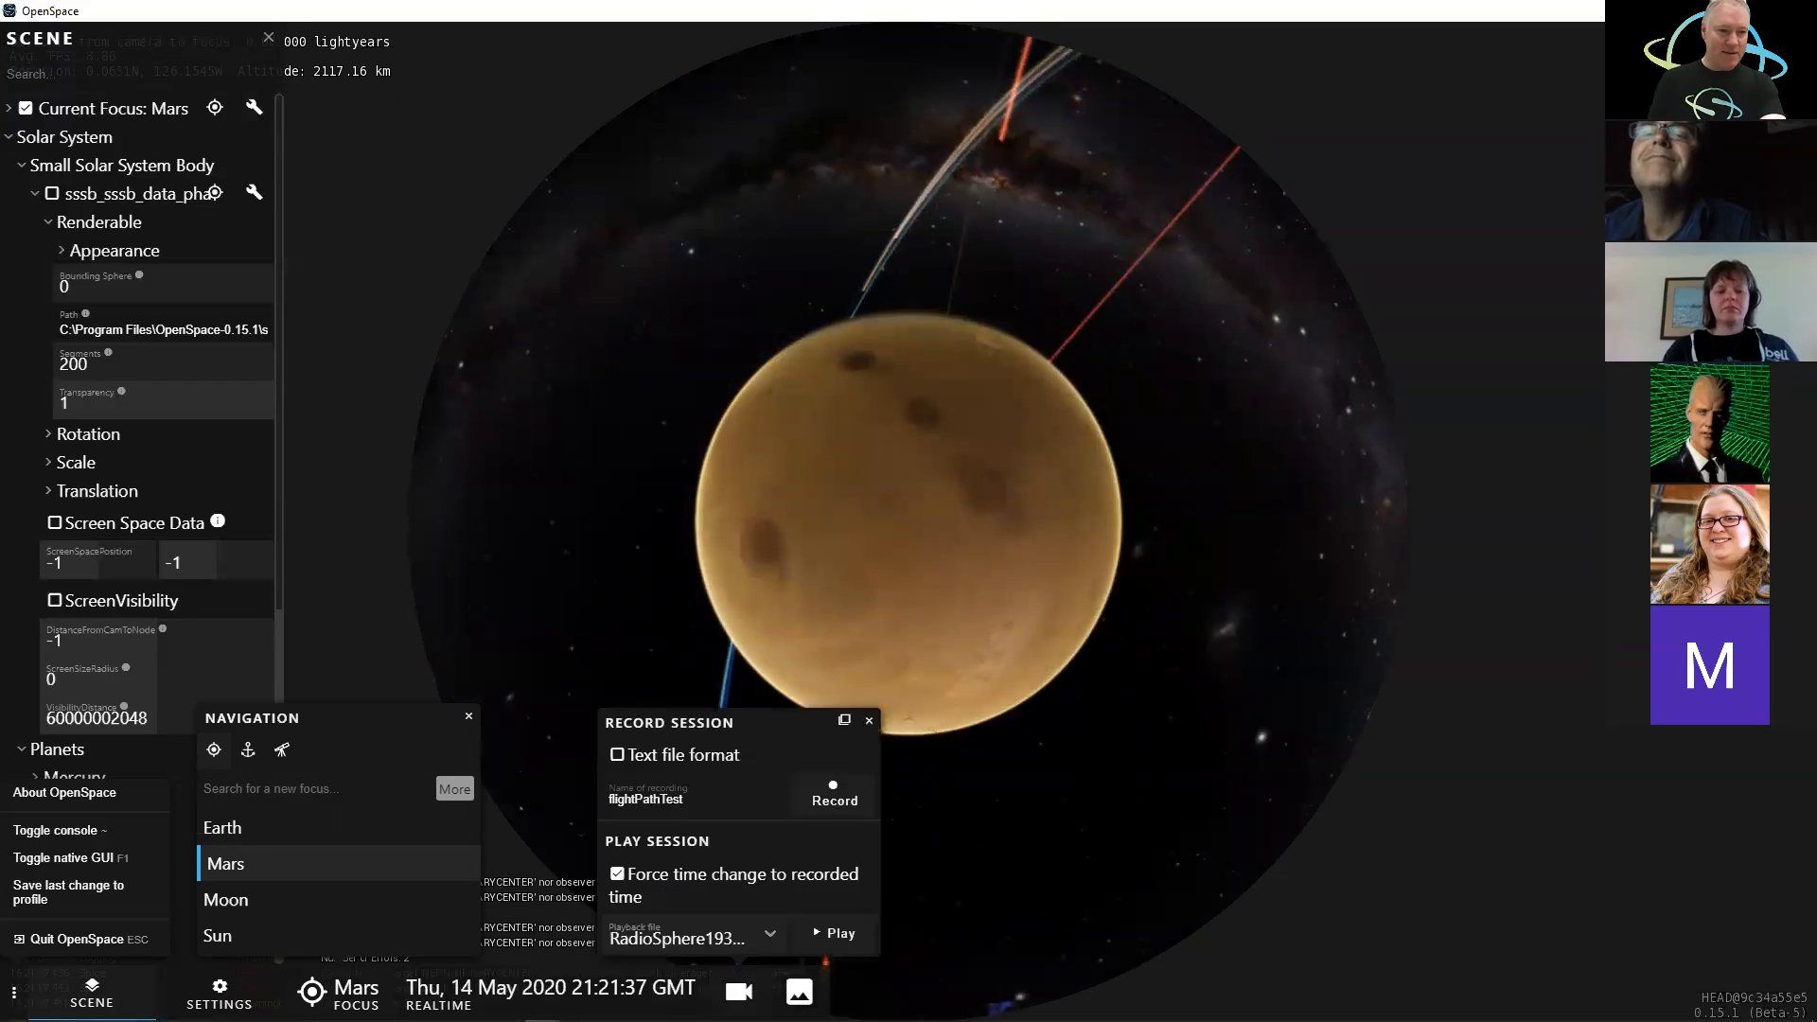
# - Play back the flightPathTest recording with its recorded time and close the session recording settings
pyautogui.click(693, 946)
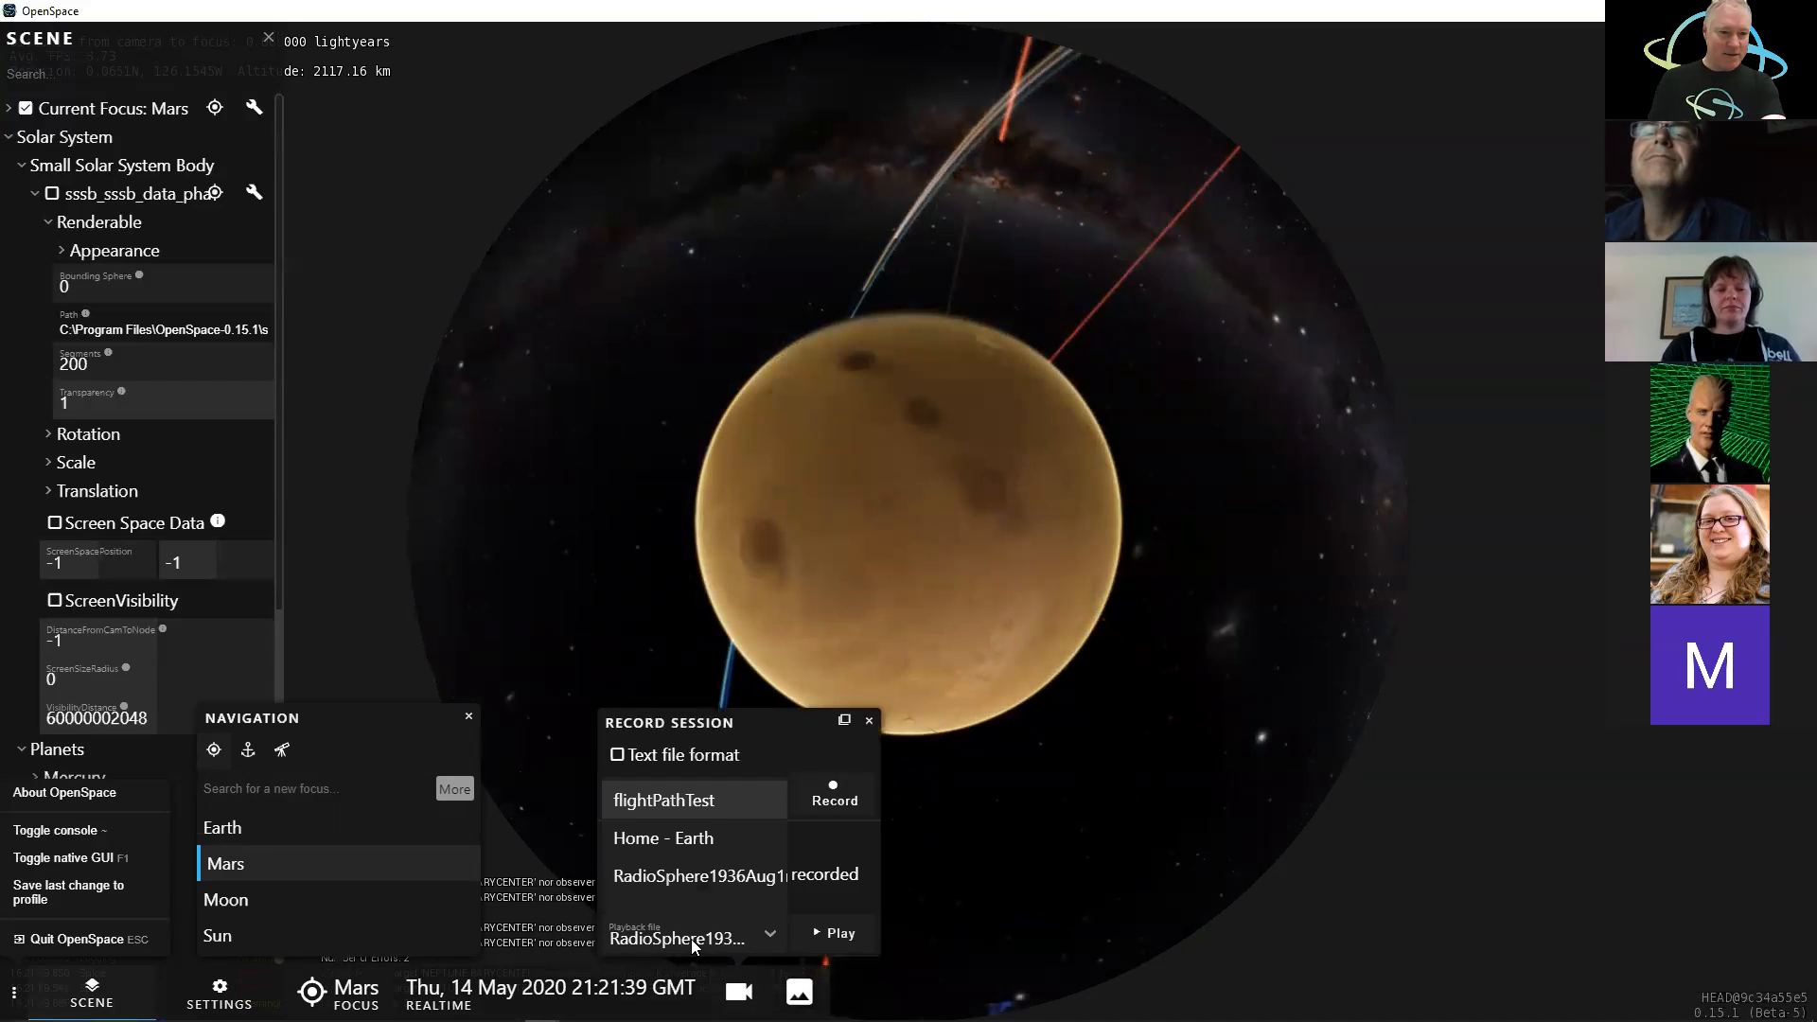
pyautogui.click(672, 801)
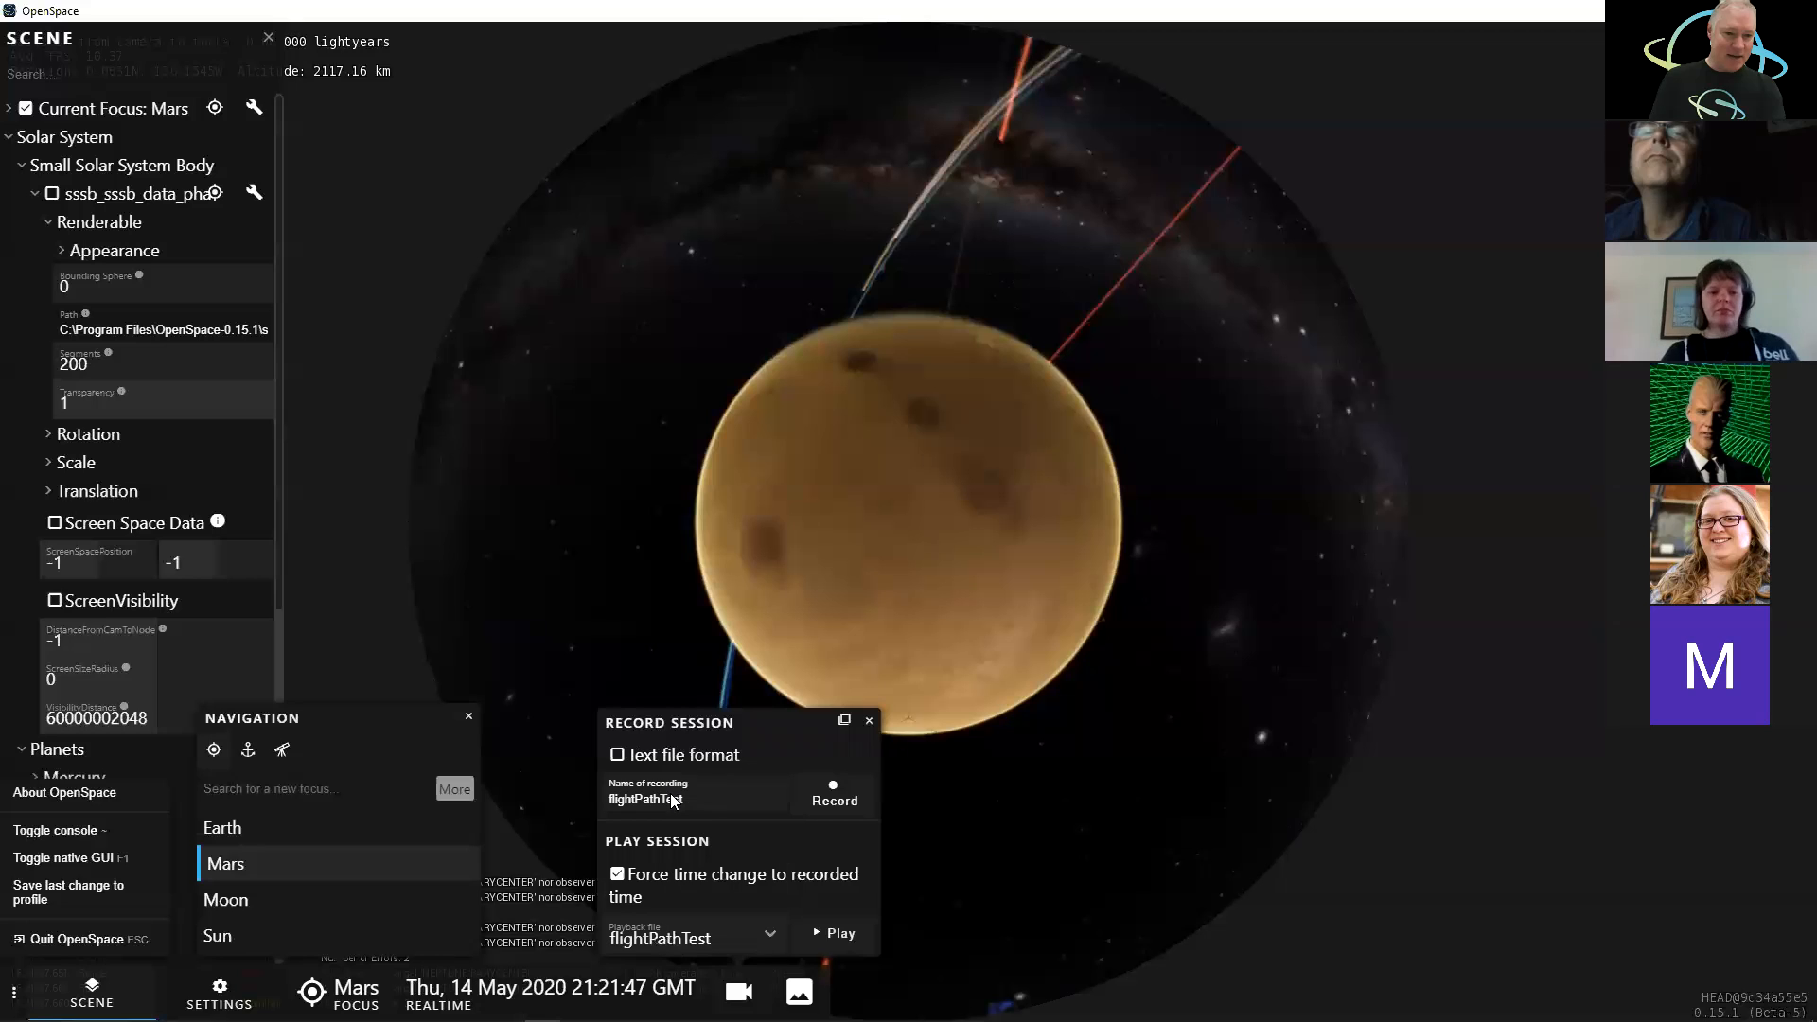
pyautogui.click(839, 934)
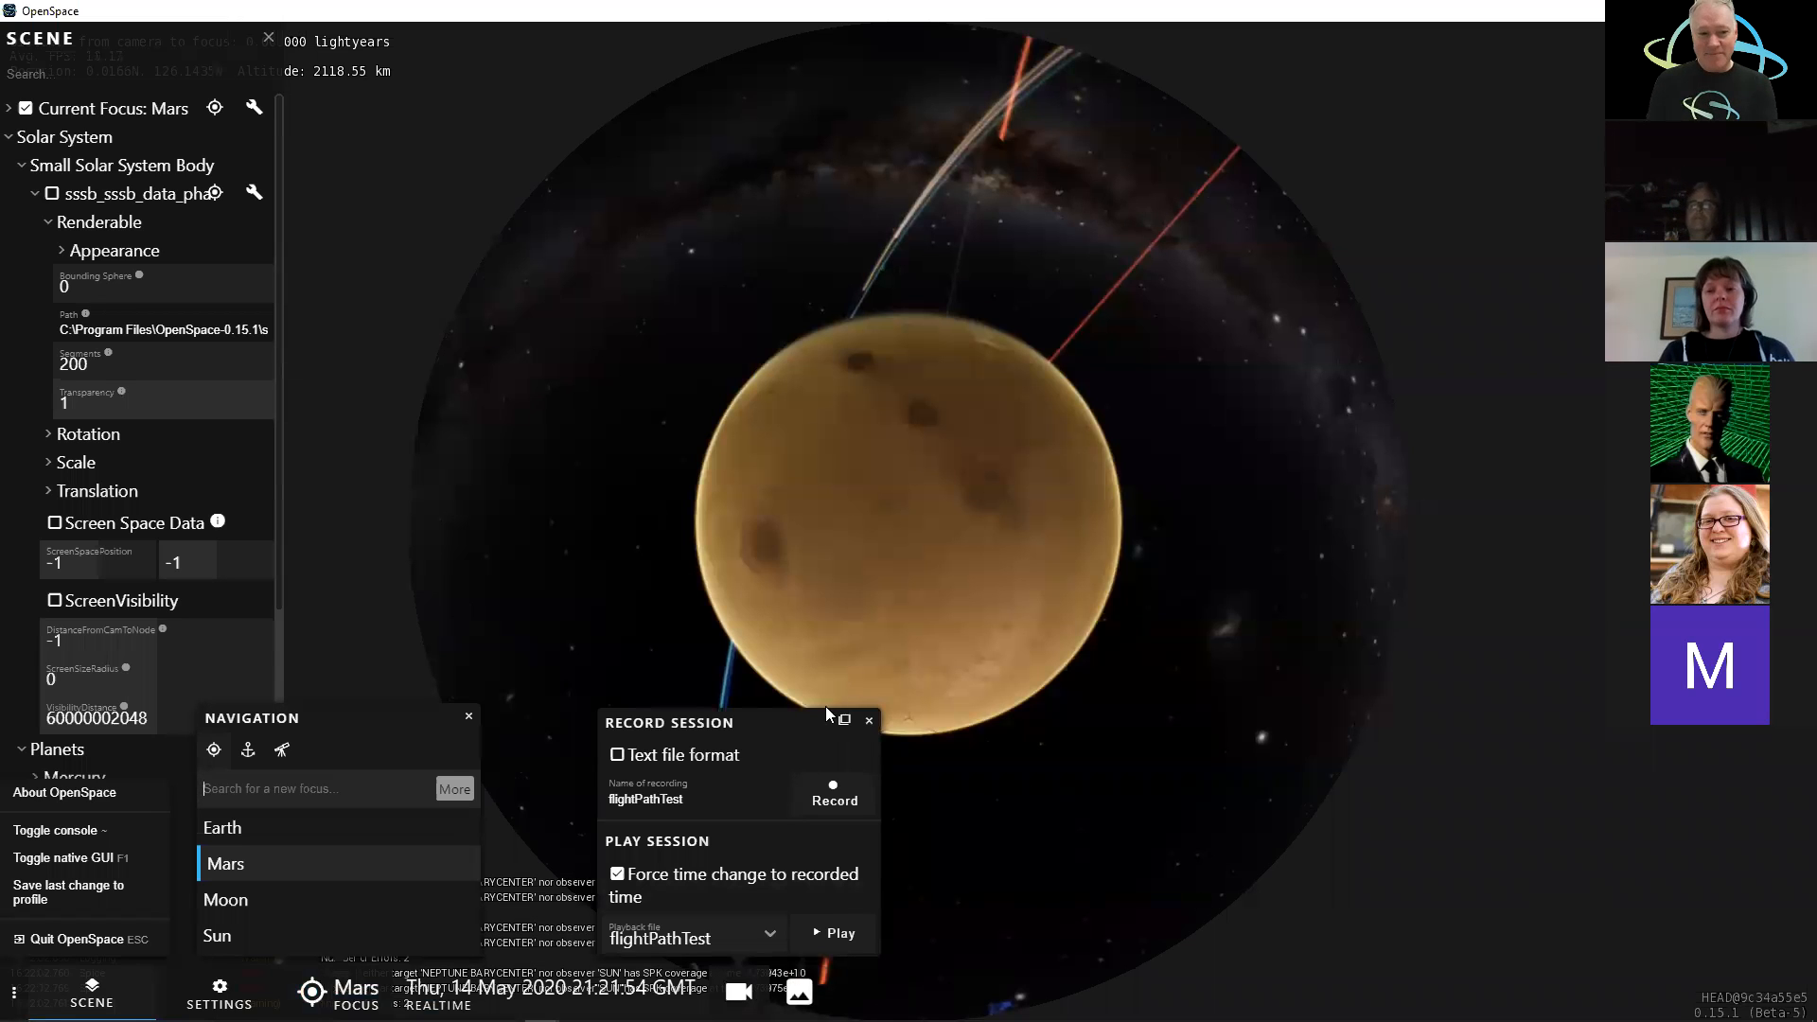
pyautogui.click(869, 721)
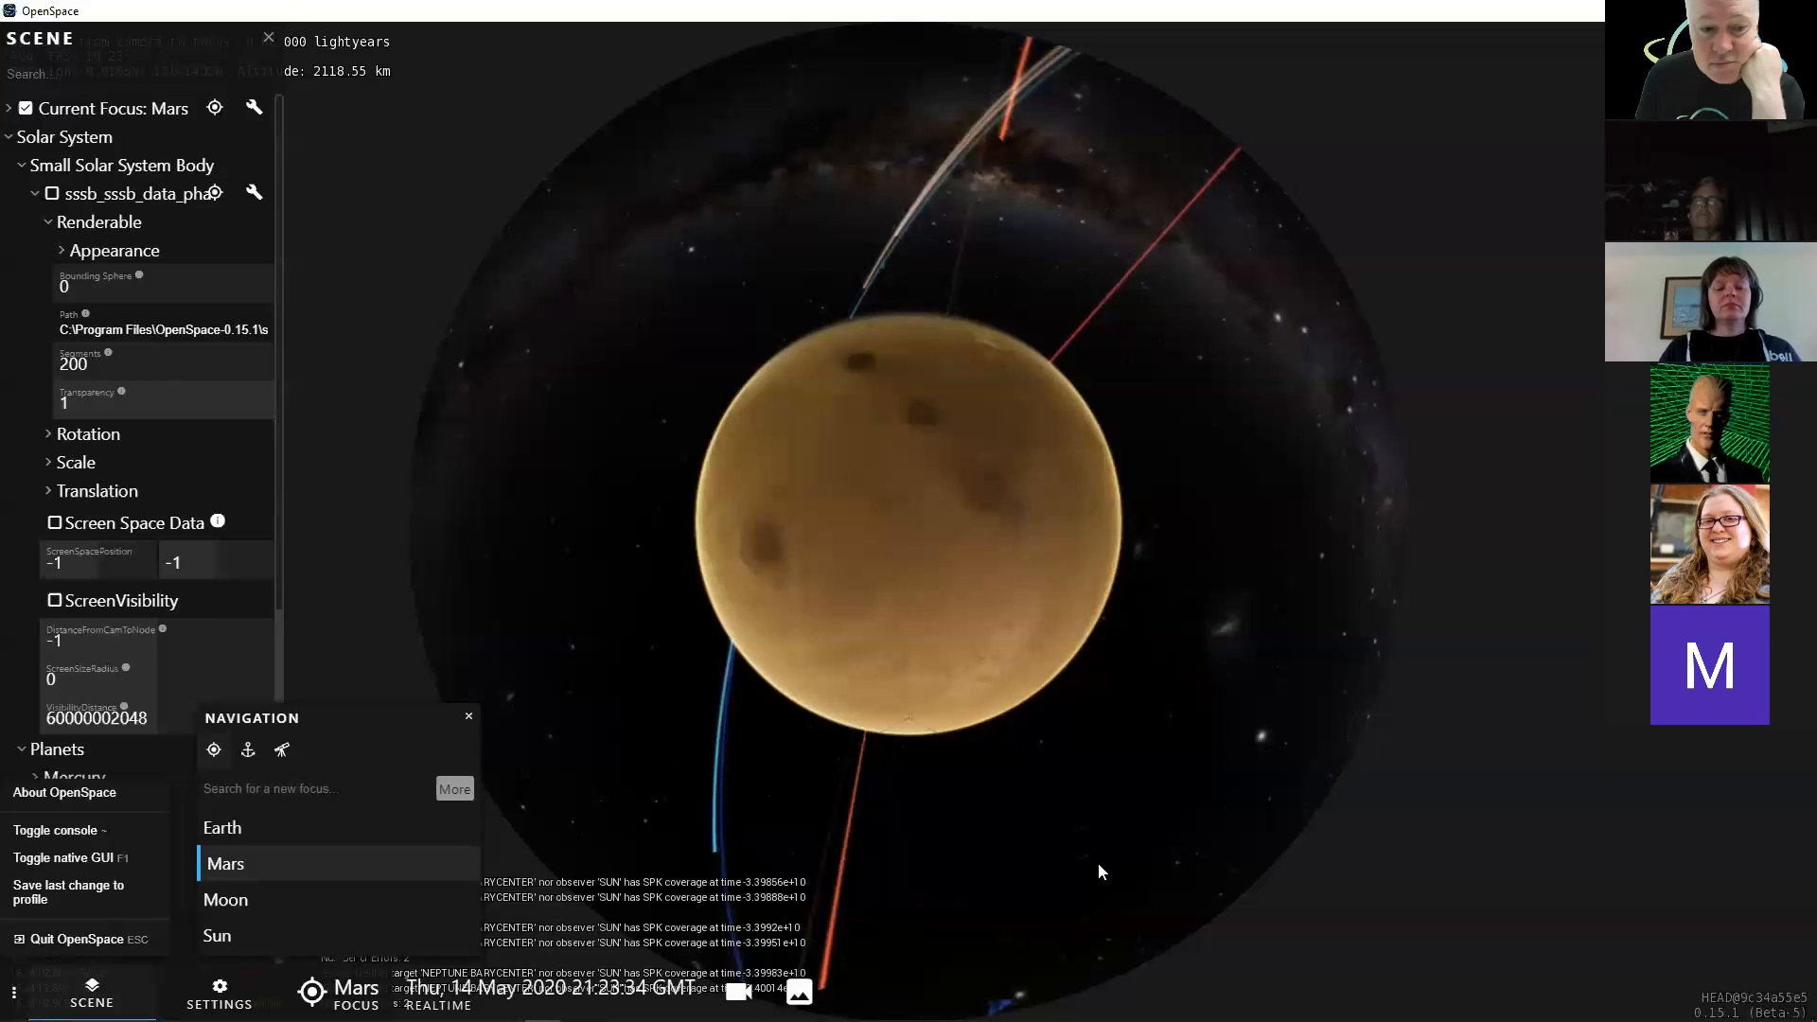
# - Orbit around Mars to view its day and night sides, keeping the slide settings closed
pyautogui.moveTo(1030, 693); pyautogui.dragTo(1043, 695)
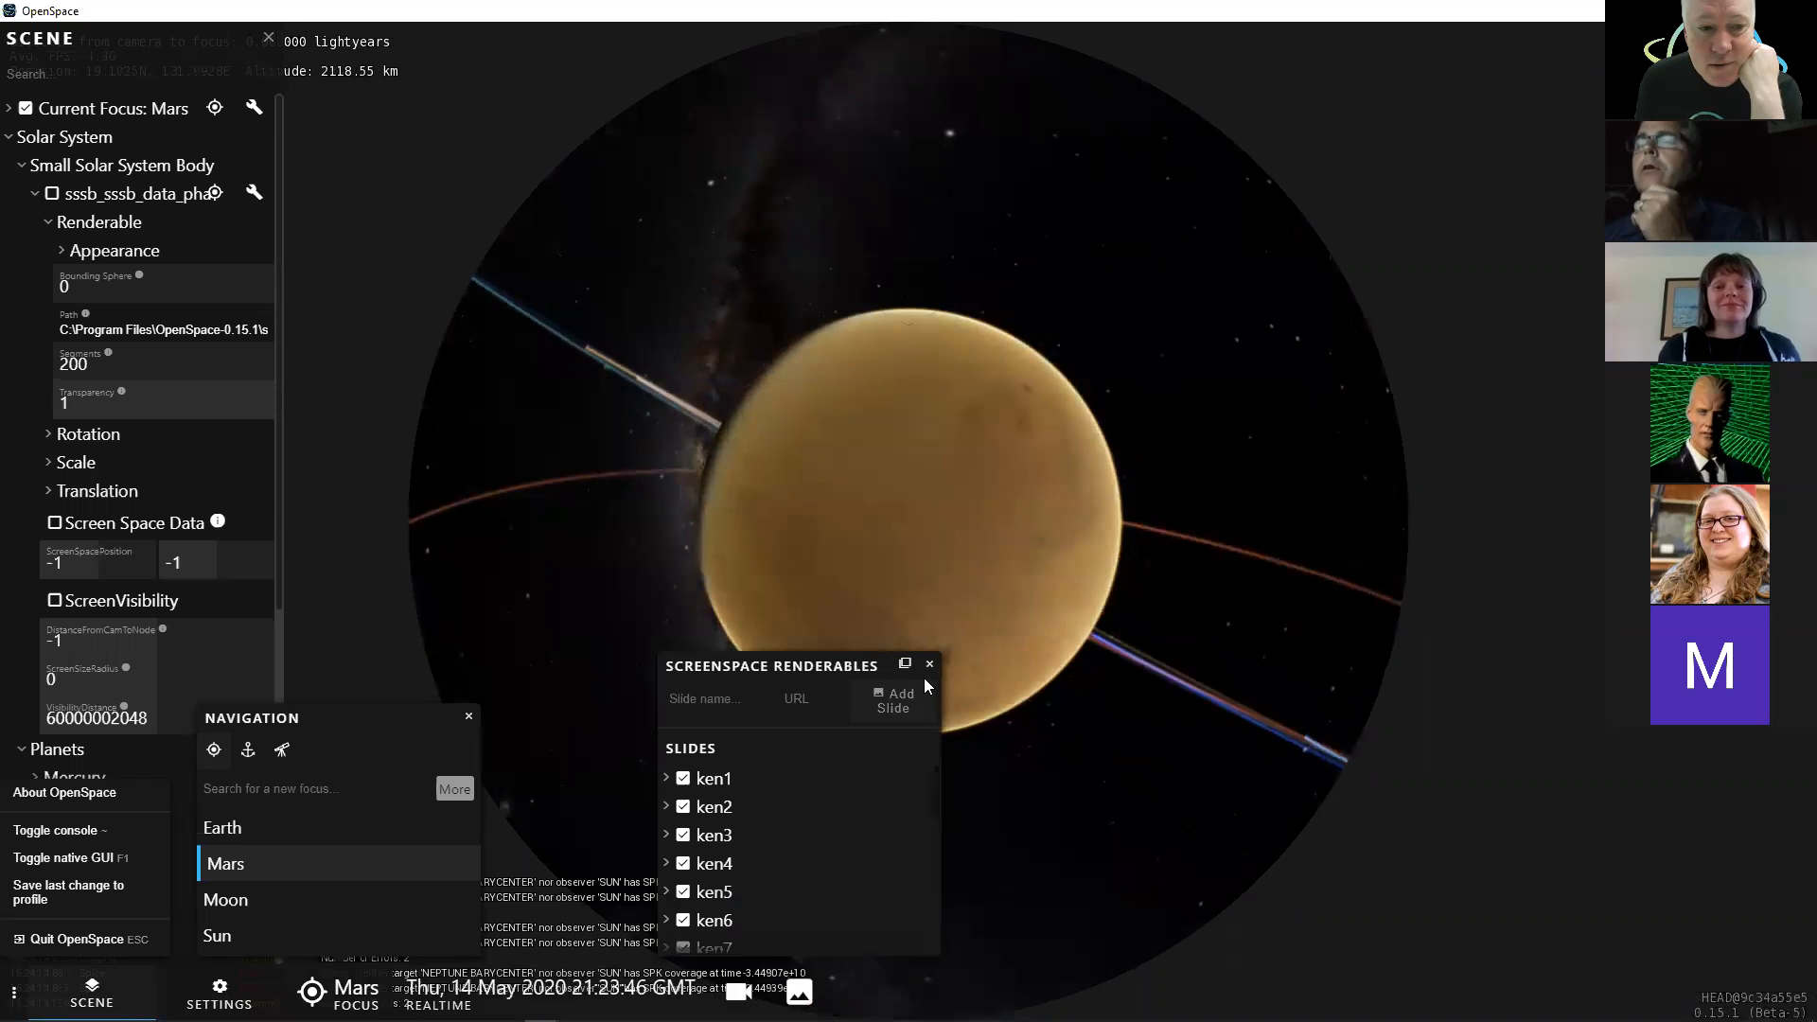
pyautogui.click(929, 663)
pyautogui.moveTo(977, 714); pyautogui.dragTo(1005, 787)
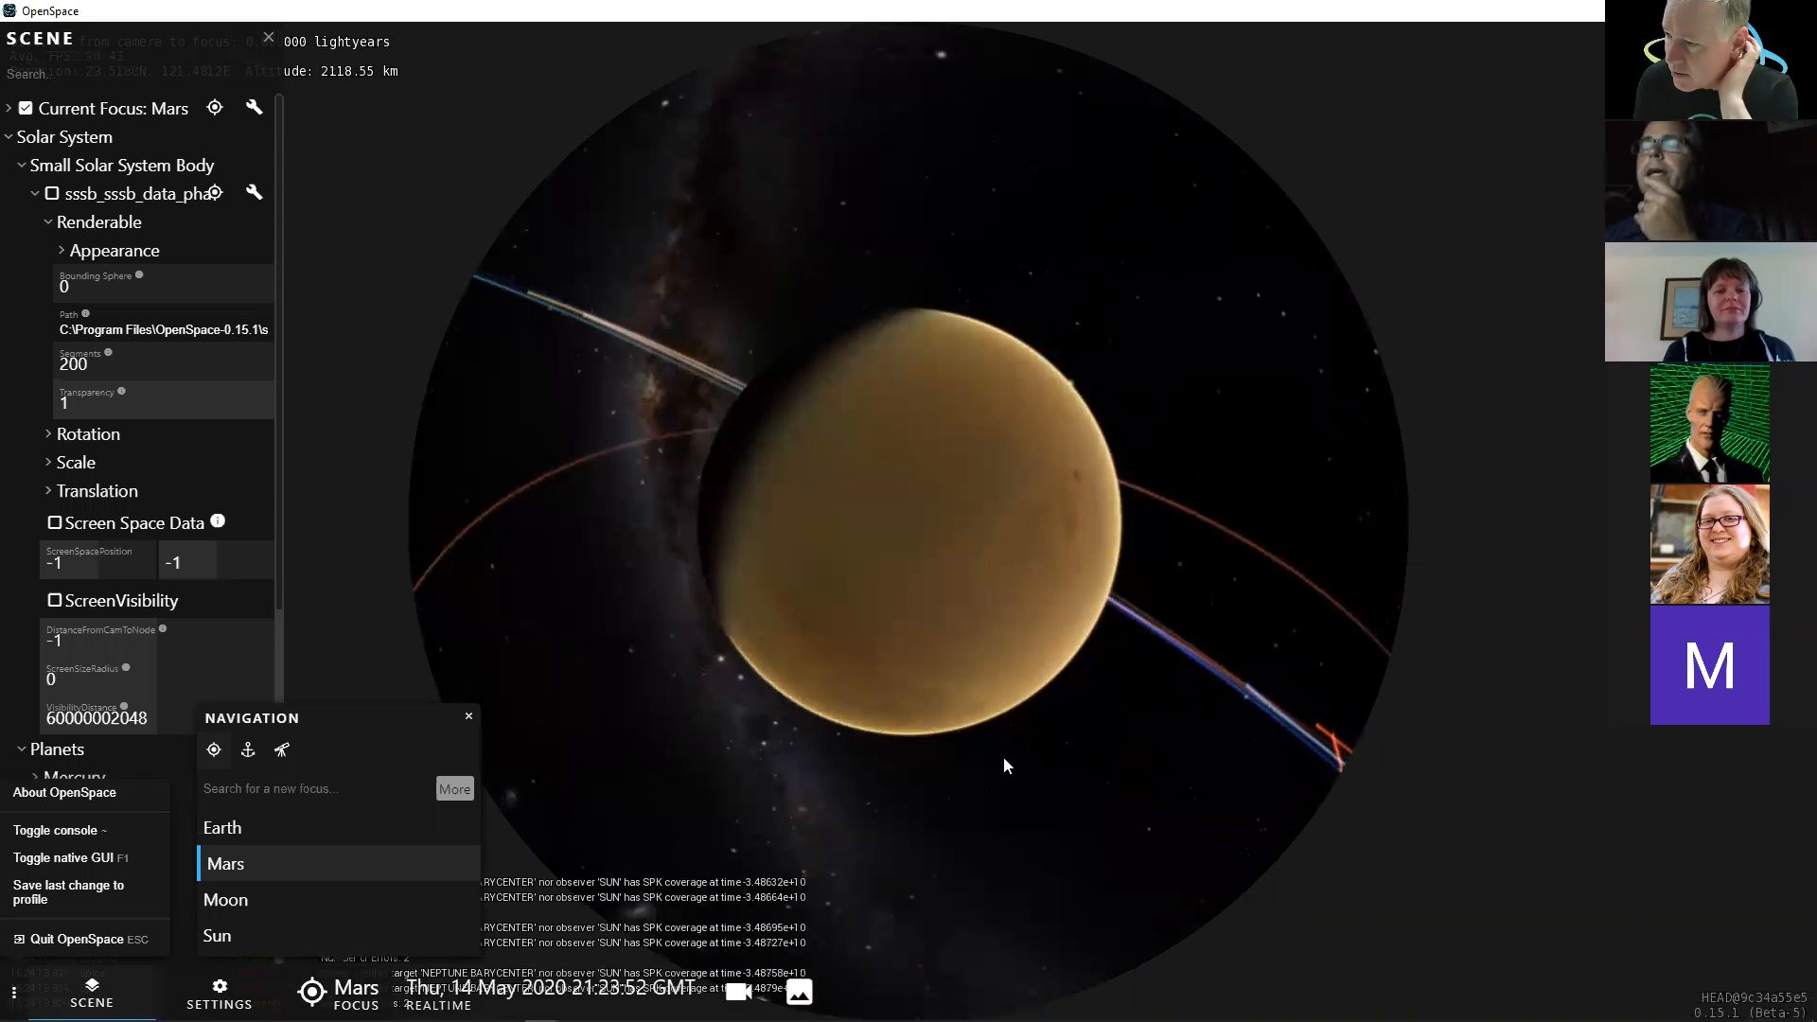
pyautogui.moveTo(962, 723); pyautogui.dragTo(971, 821)
pyautogui.moveTo(929, 536); pyautogui.dragTo(901, 685)
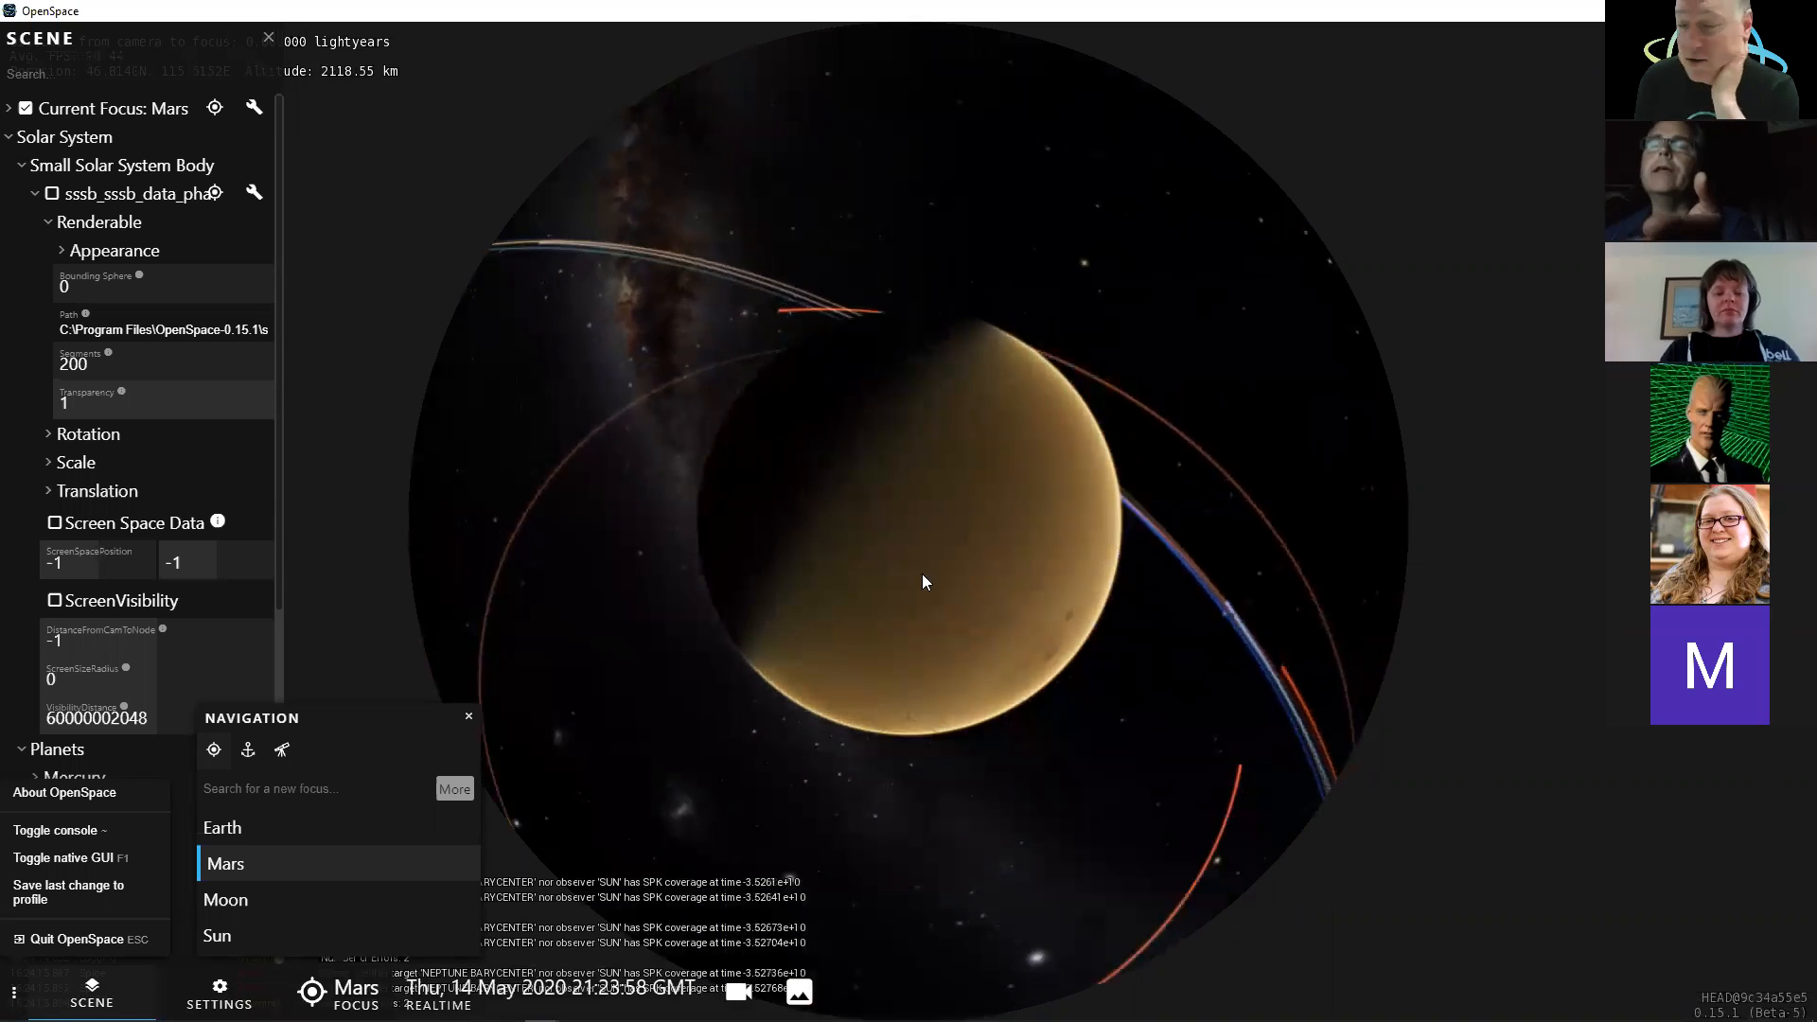
pyautogui.moveTo(941, 572); pyautogui.dragTo(825, 662)
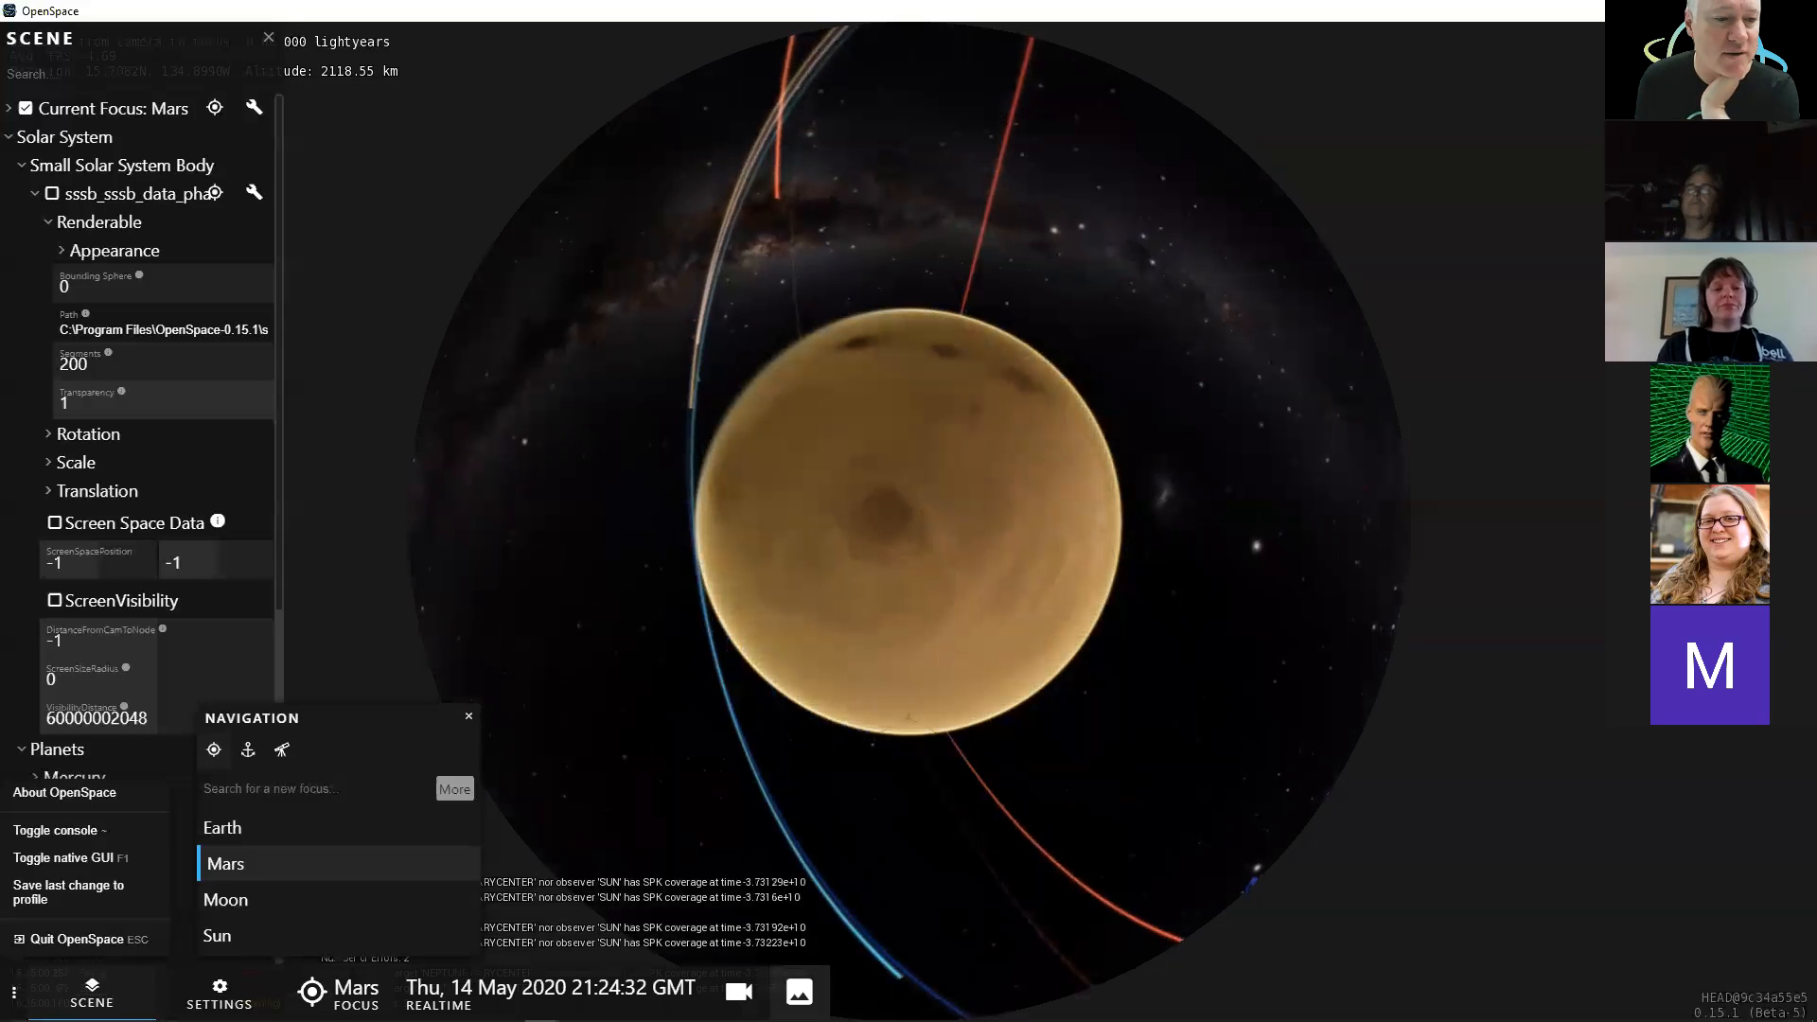
# - Fade the ken6 slide in with a transparency of 1 and back out to 0, and close the slide settings
pyautogui.click(800, 990)
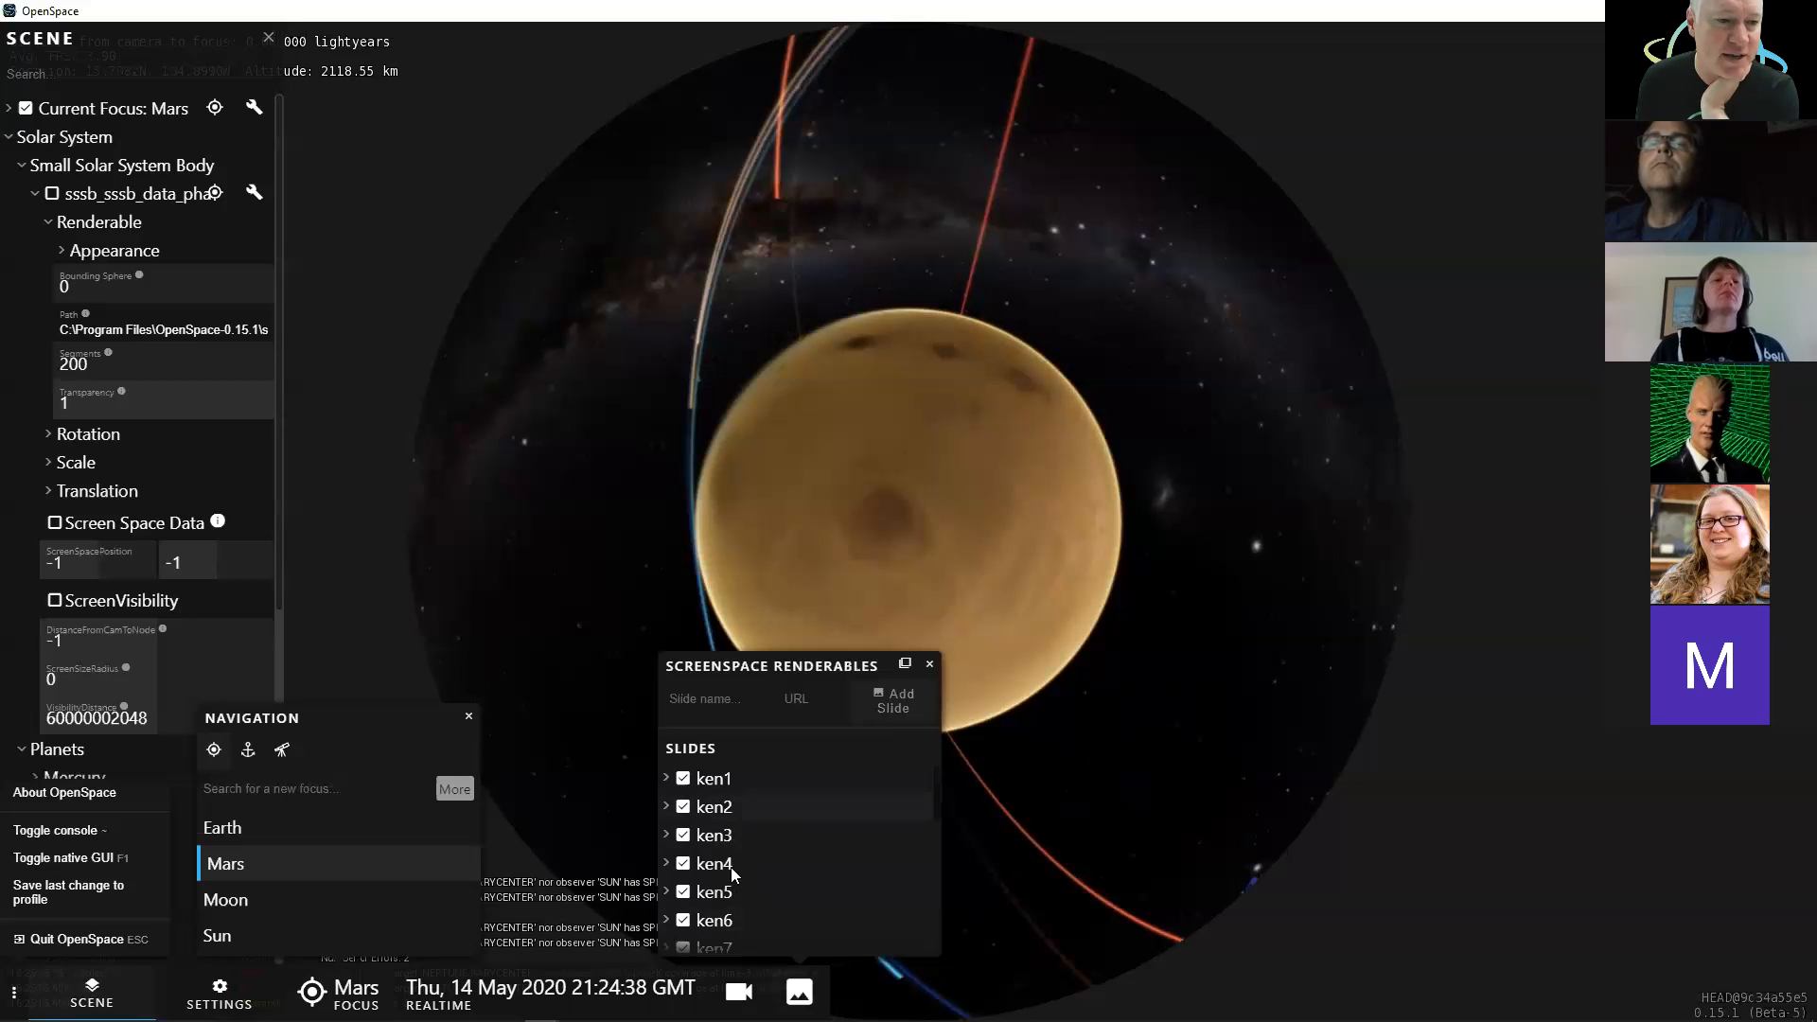
pyautogui.click(666, 920)
pyautogui.scroll(-4, 803, 890)
pyautogui.scroll(-5, 803, 891)
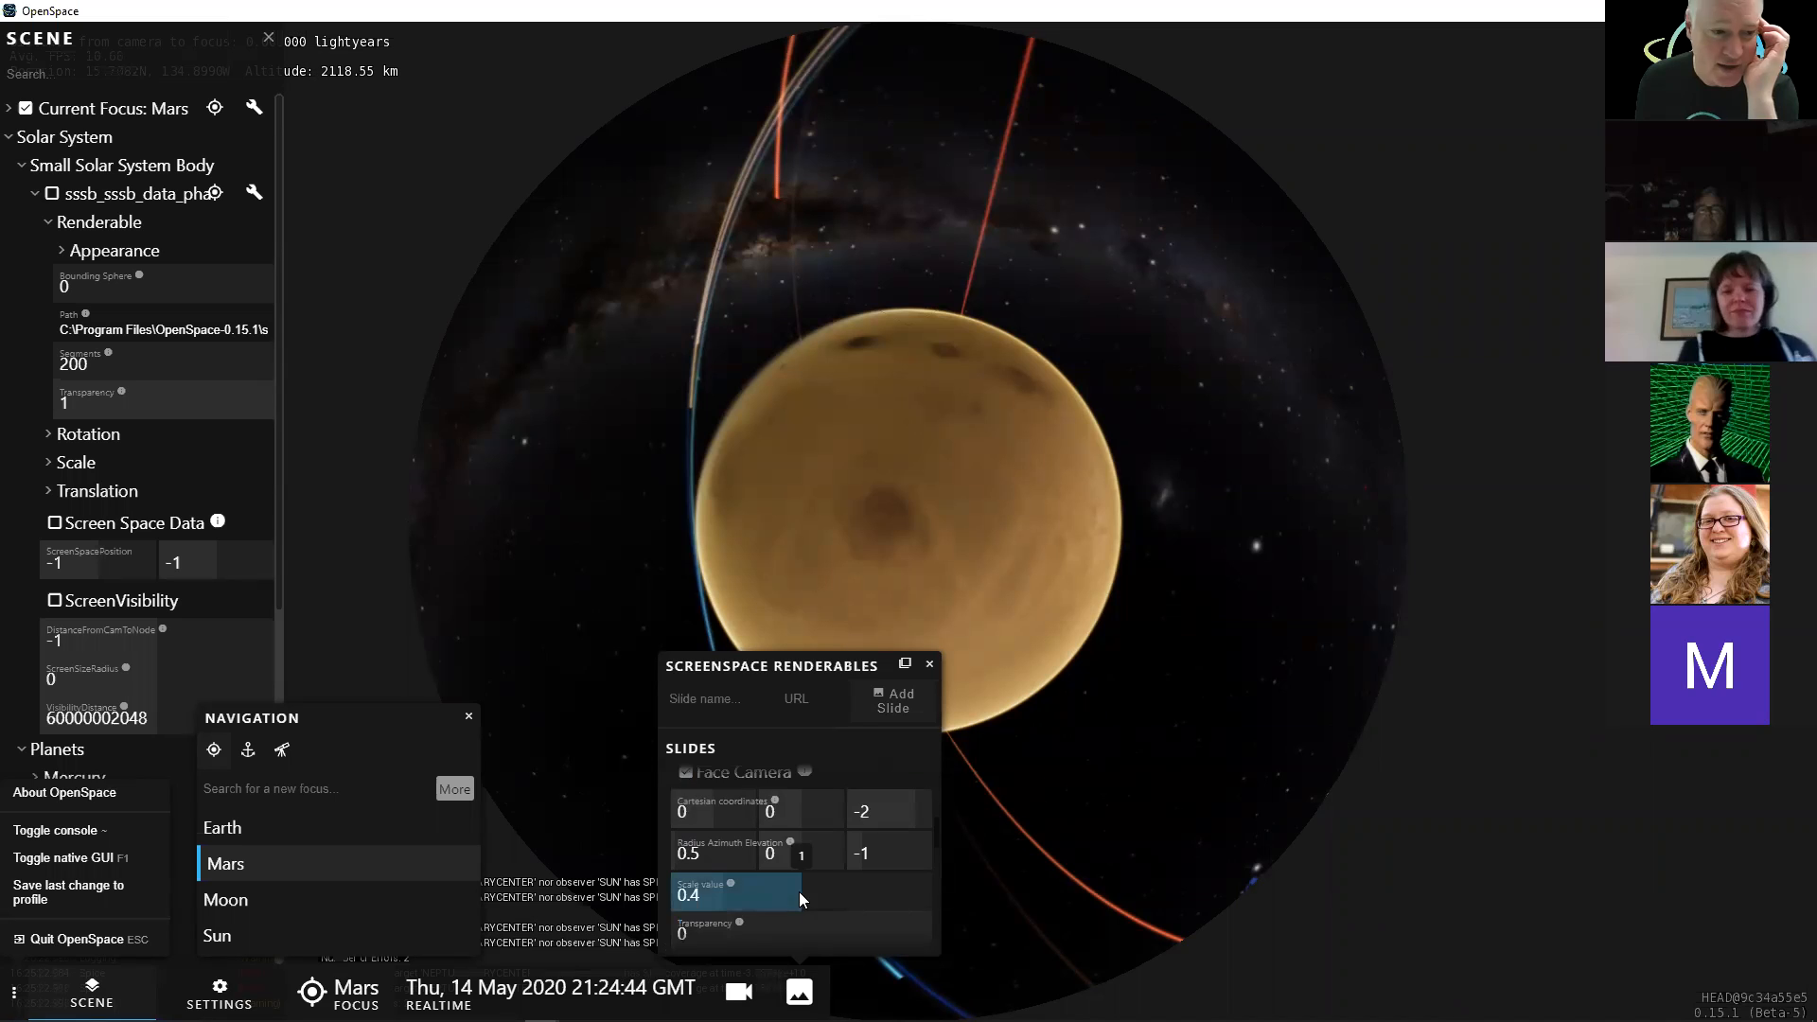
pyautogui.moveTo(696, 859); pyautogui.dragTo(993, 855)
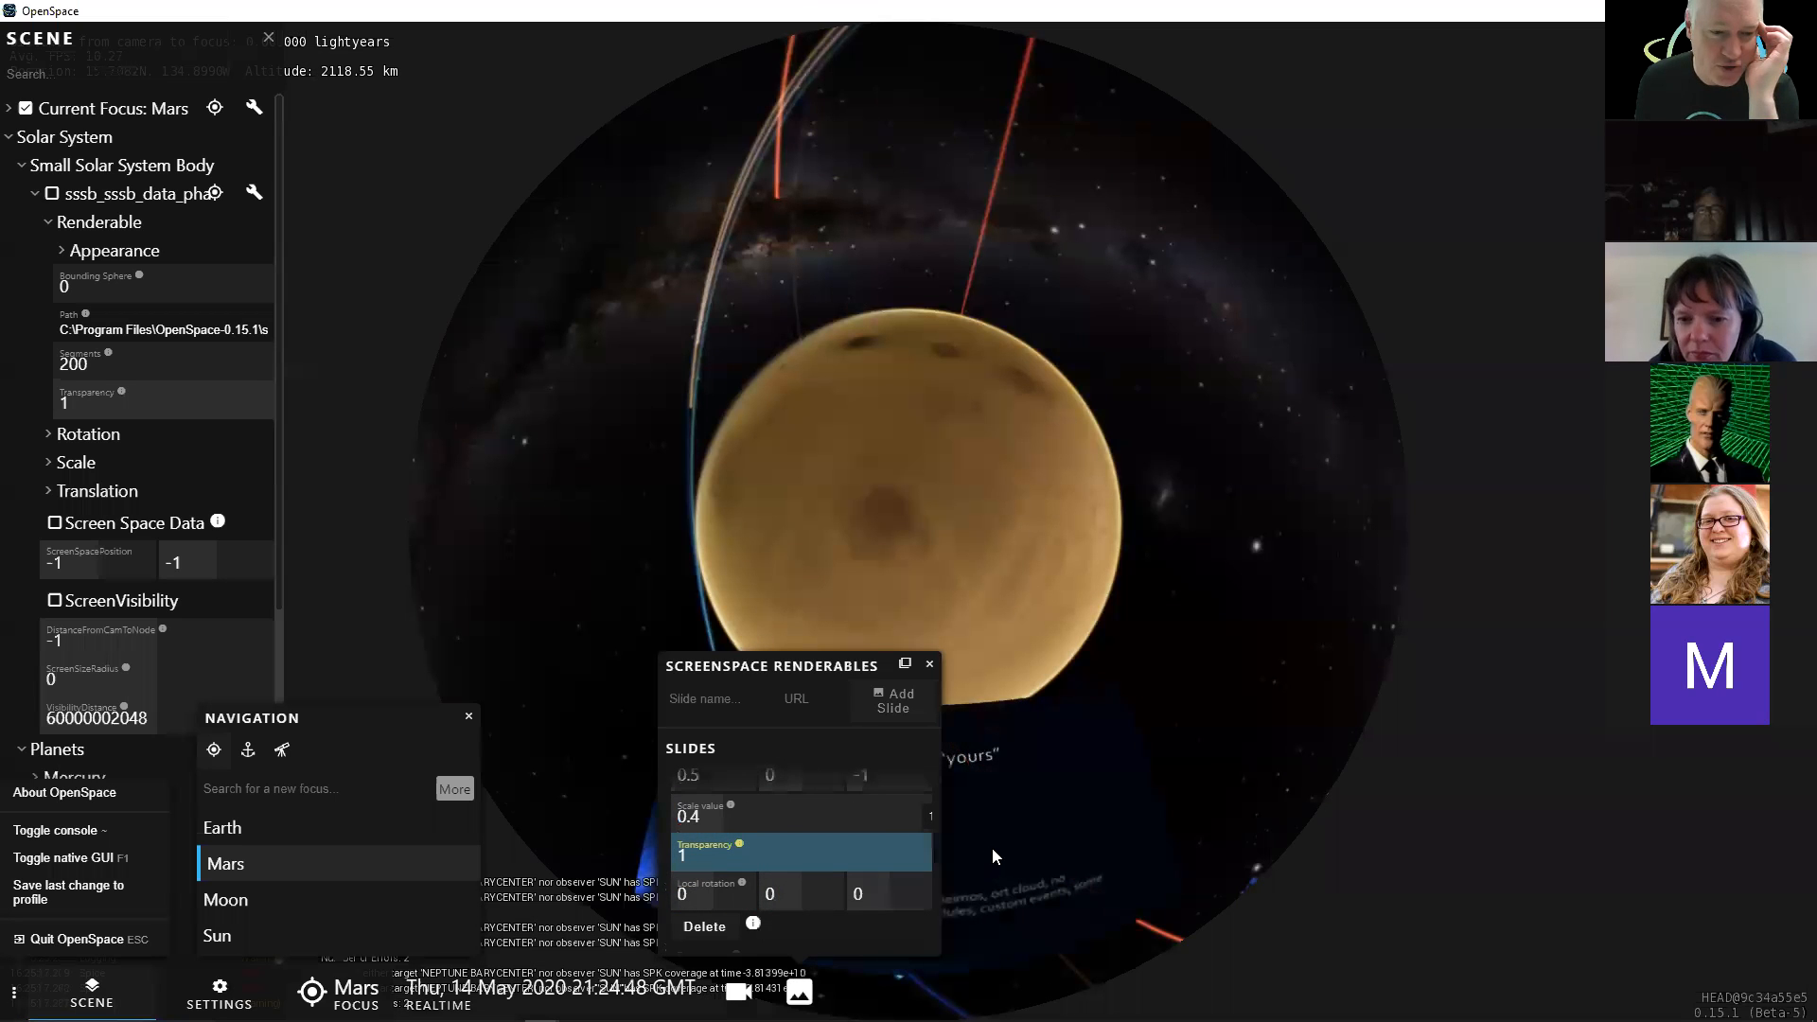
pyautogui.moveTo(777, 859); pyautogui.dragTo(676, 859)
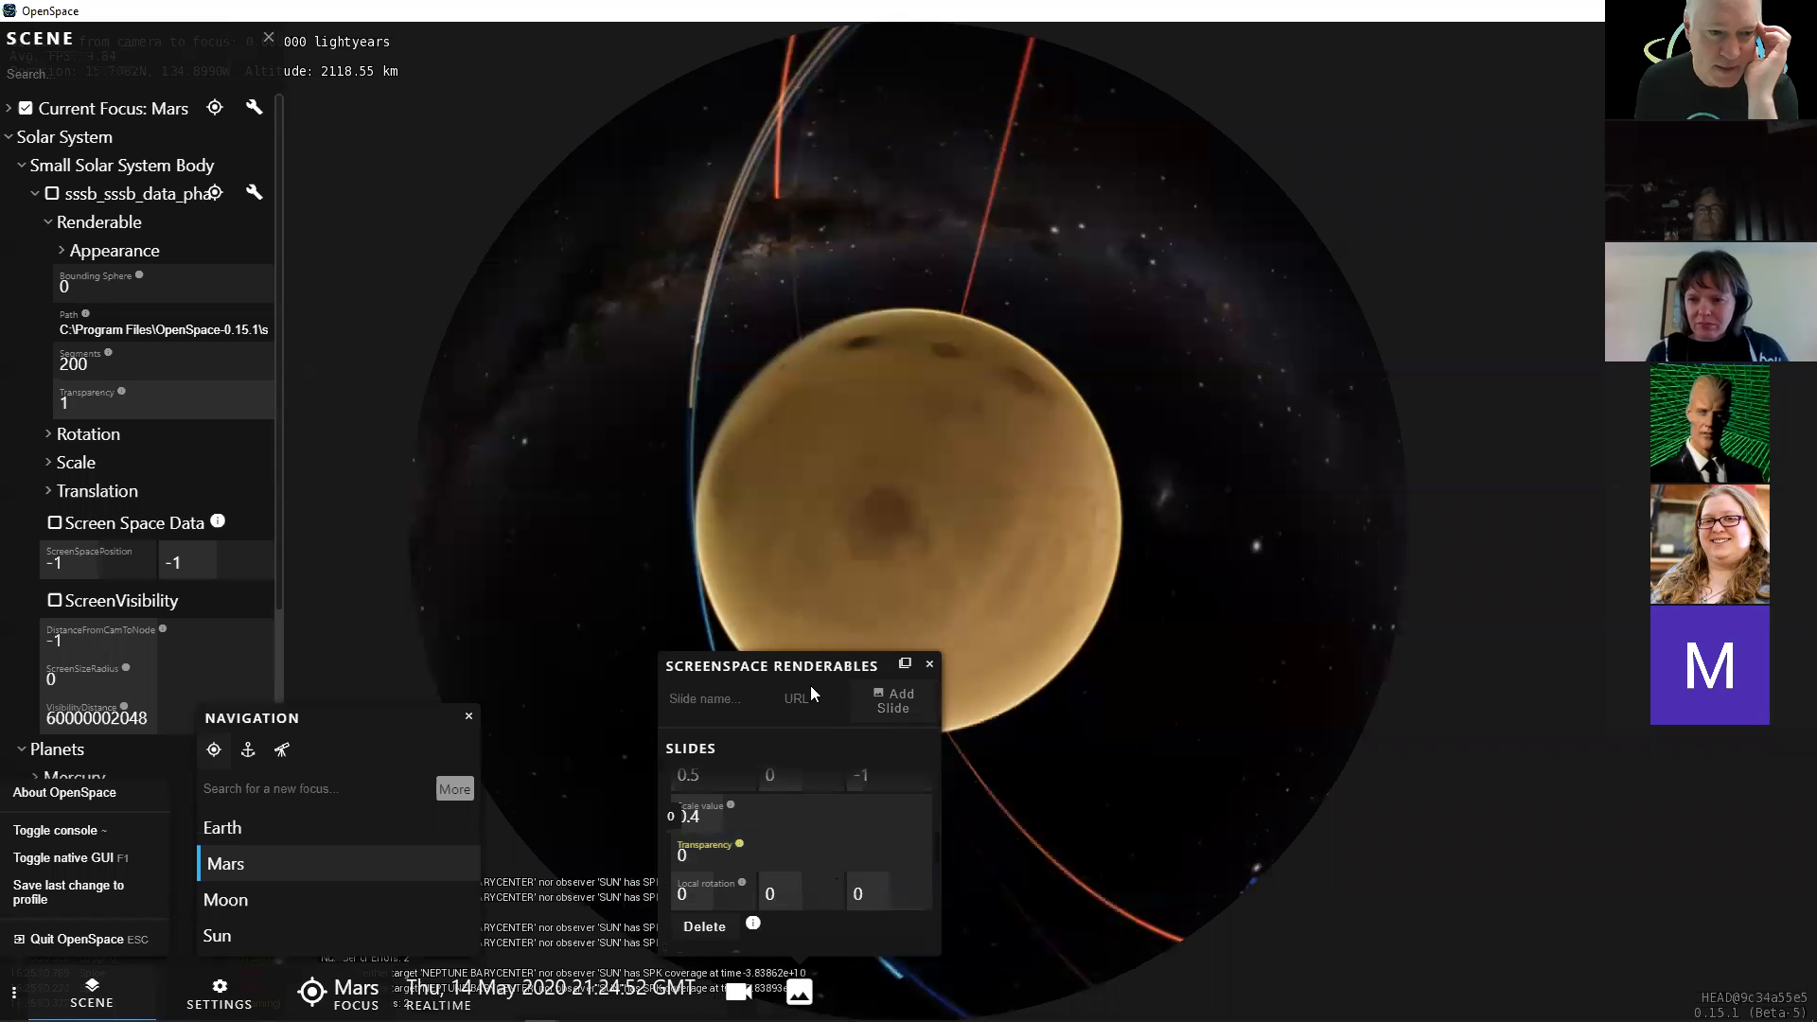
pyautogui.click(931, 664)
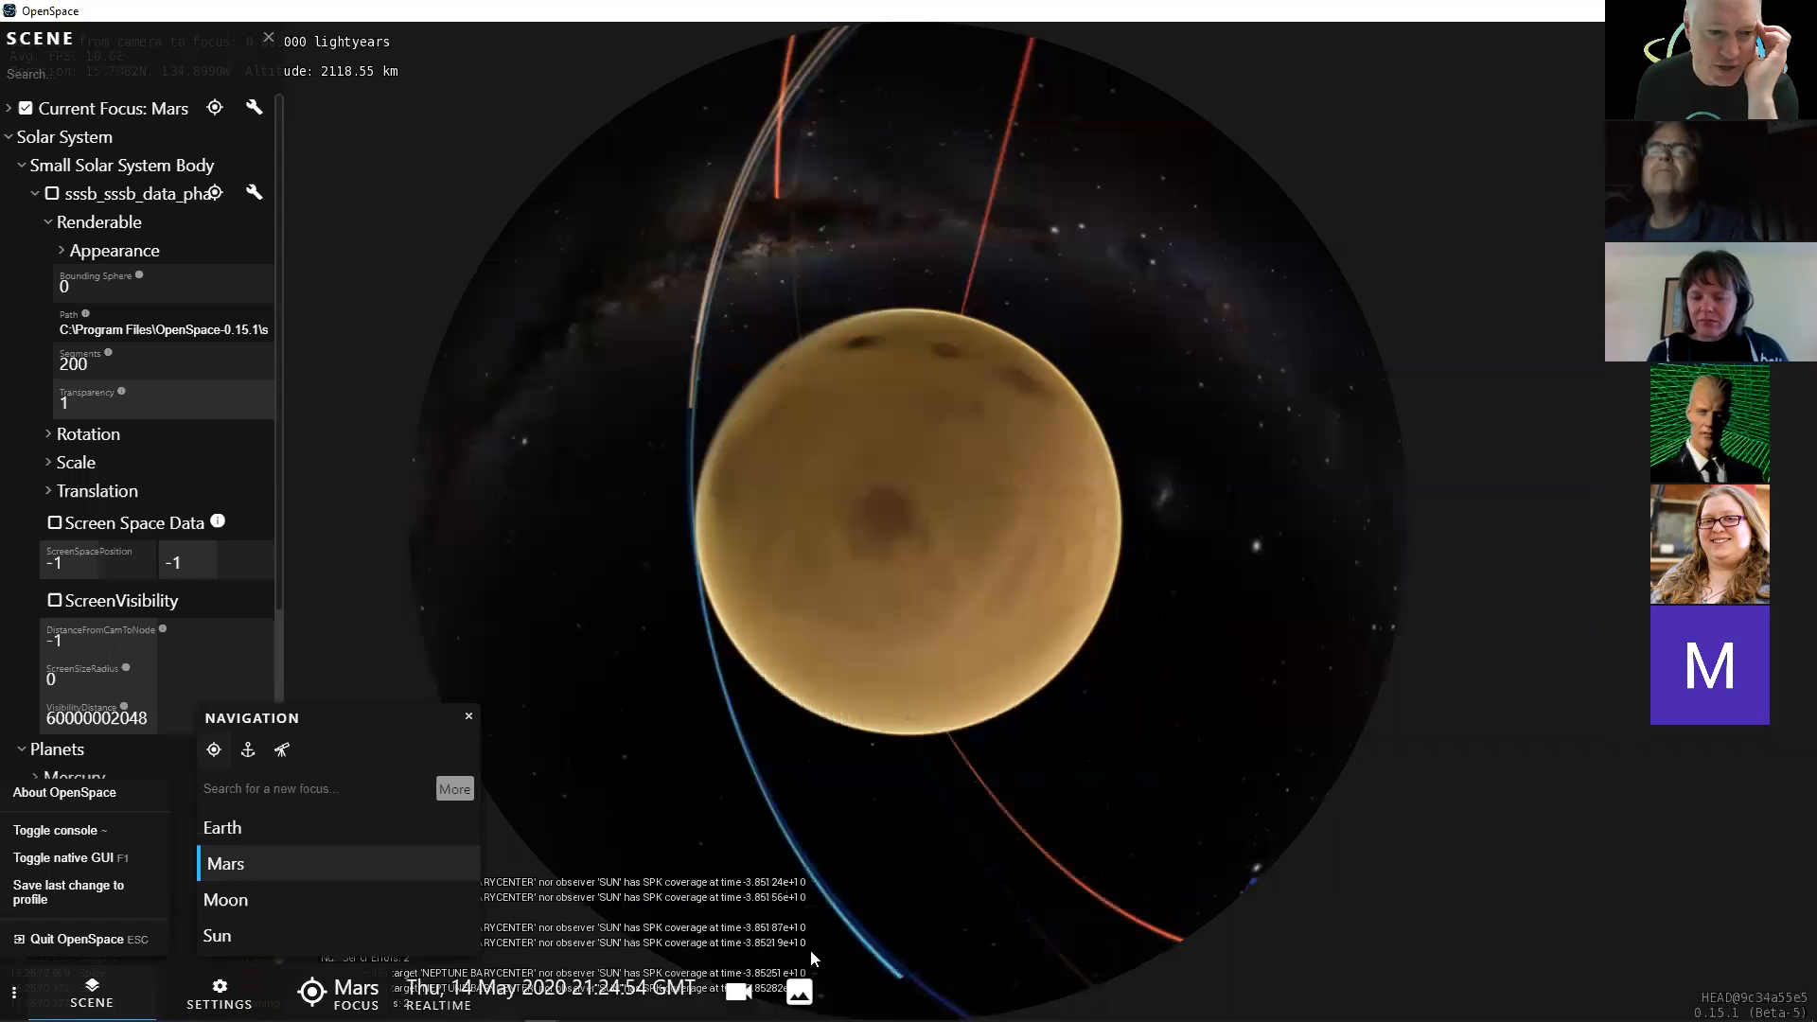
# - Minimize the OpenSpace and console windows, and open the OpenSpace-0.15.1 program folder maximized with a narrowed navigation pane
pyautogui.moveTo(923, 660); pyautogui.dragTo(1009, 674)
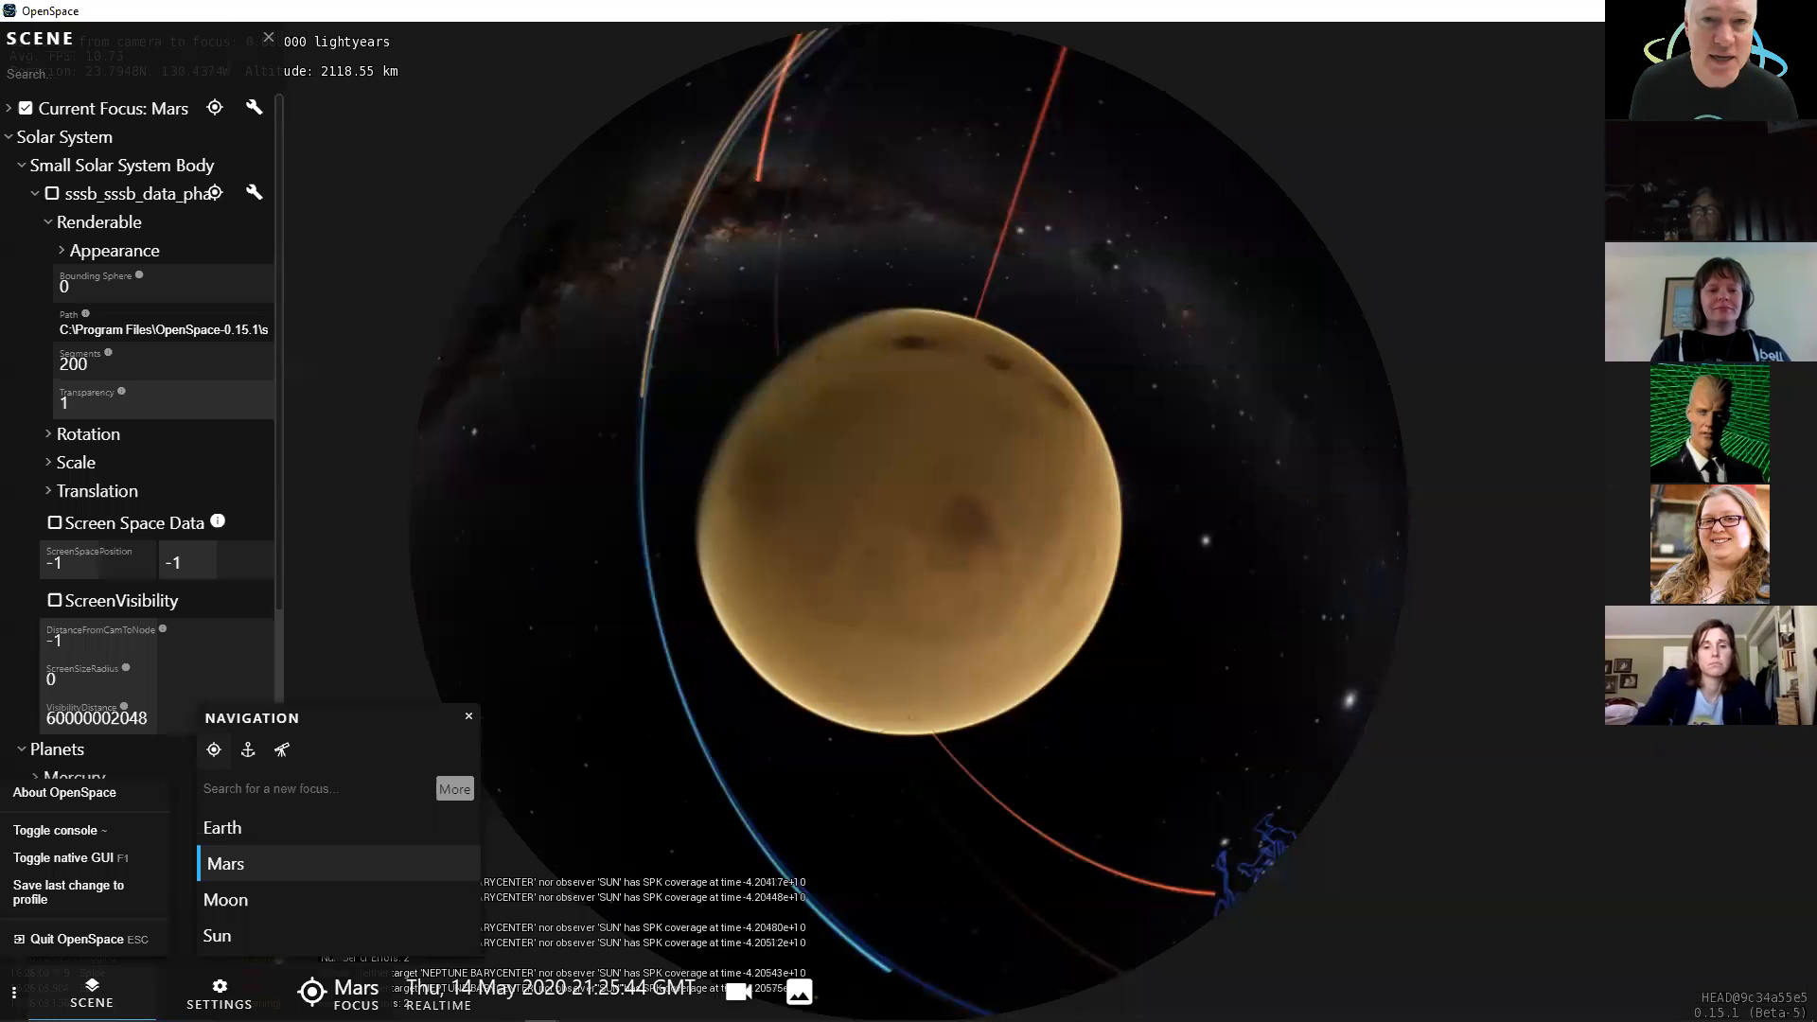
pyautogui.click(1708, 10)
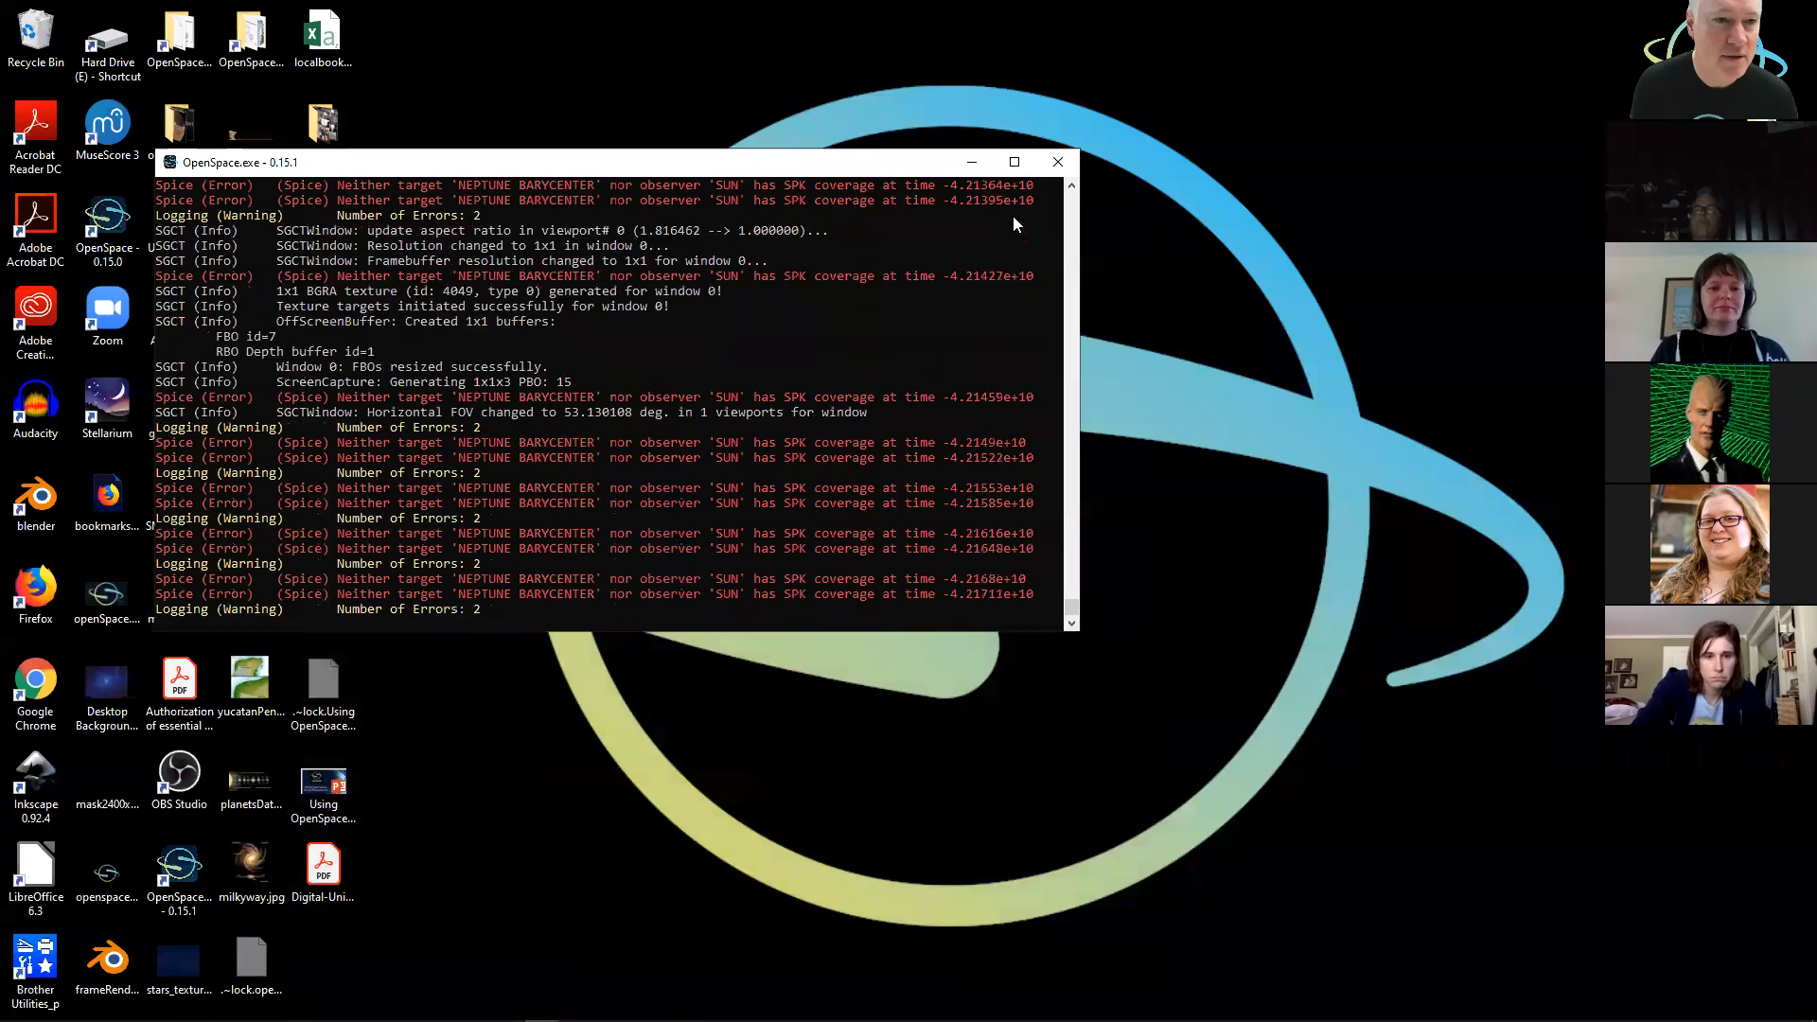
pyautogui.click(972, 166)
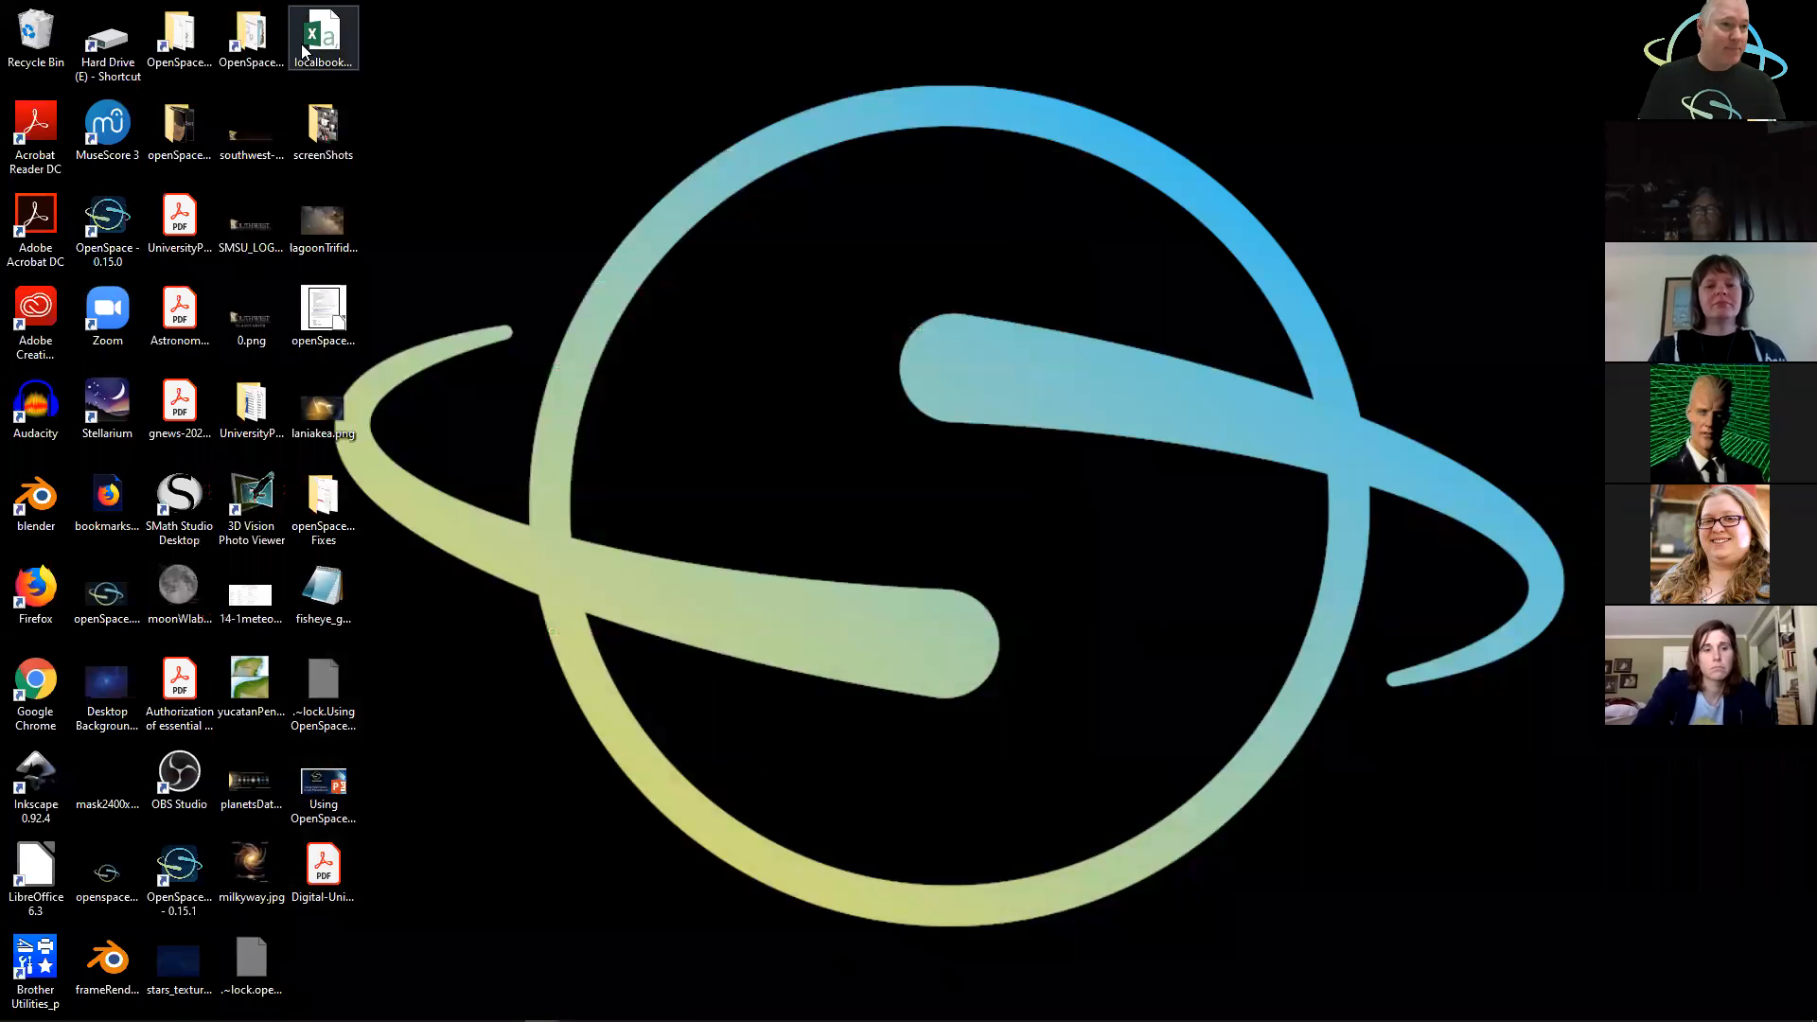
pyautogui.doubleClick(251, 36)
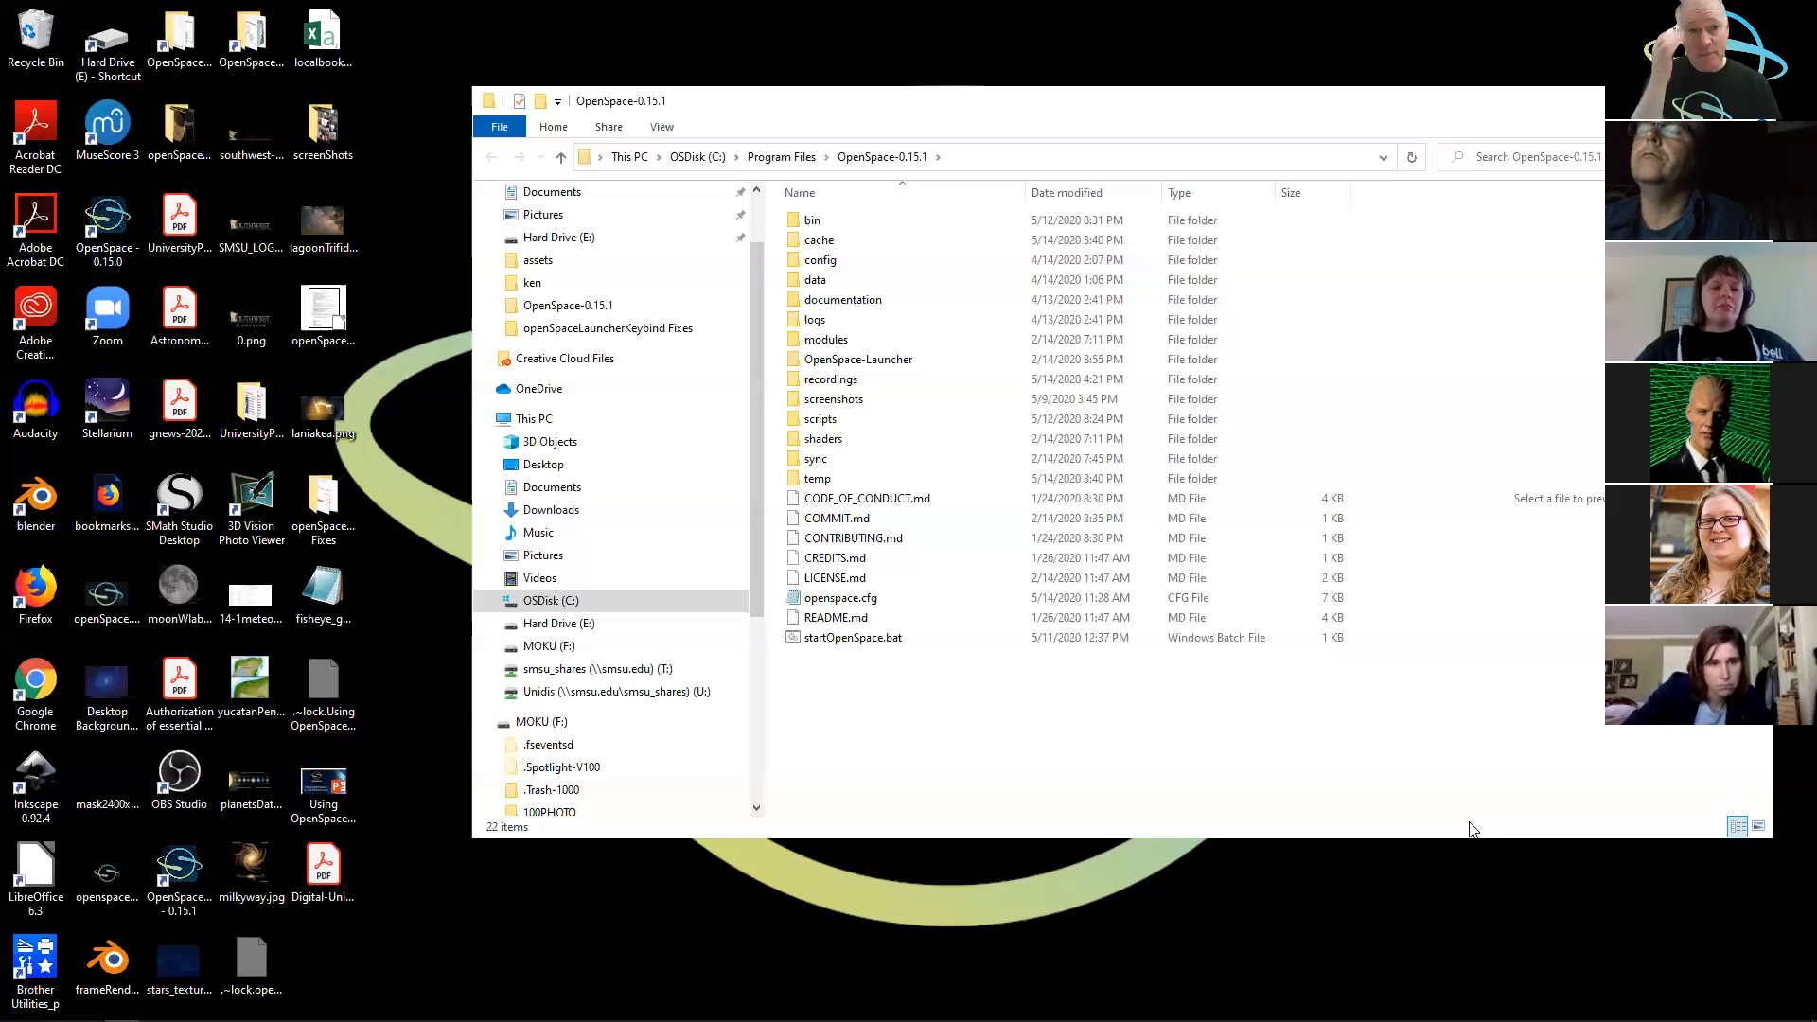
pyautogui.doubleClick(1054, 108)
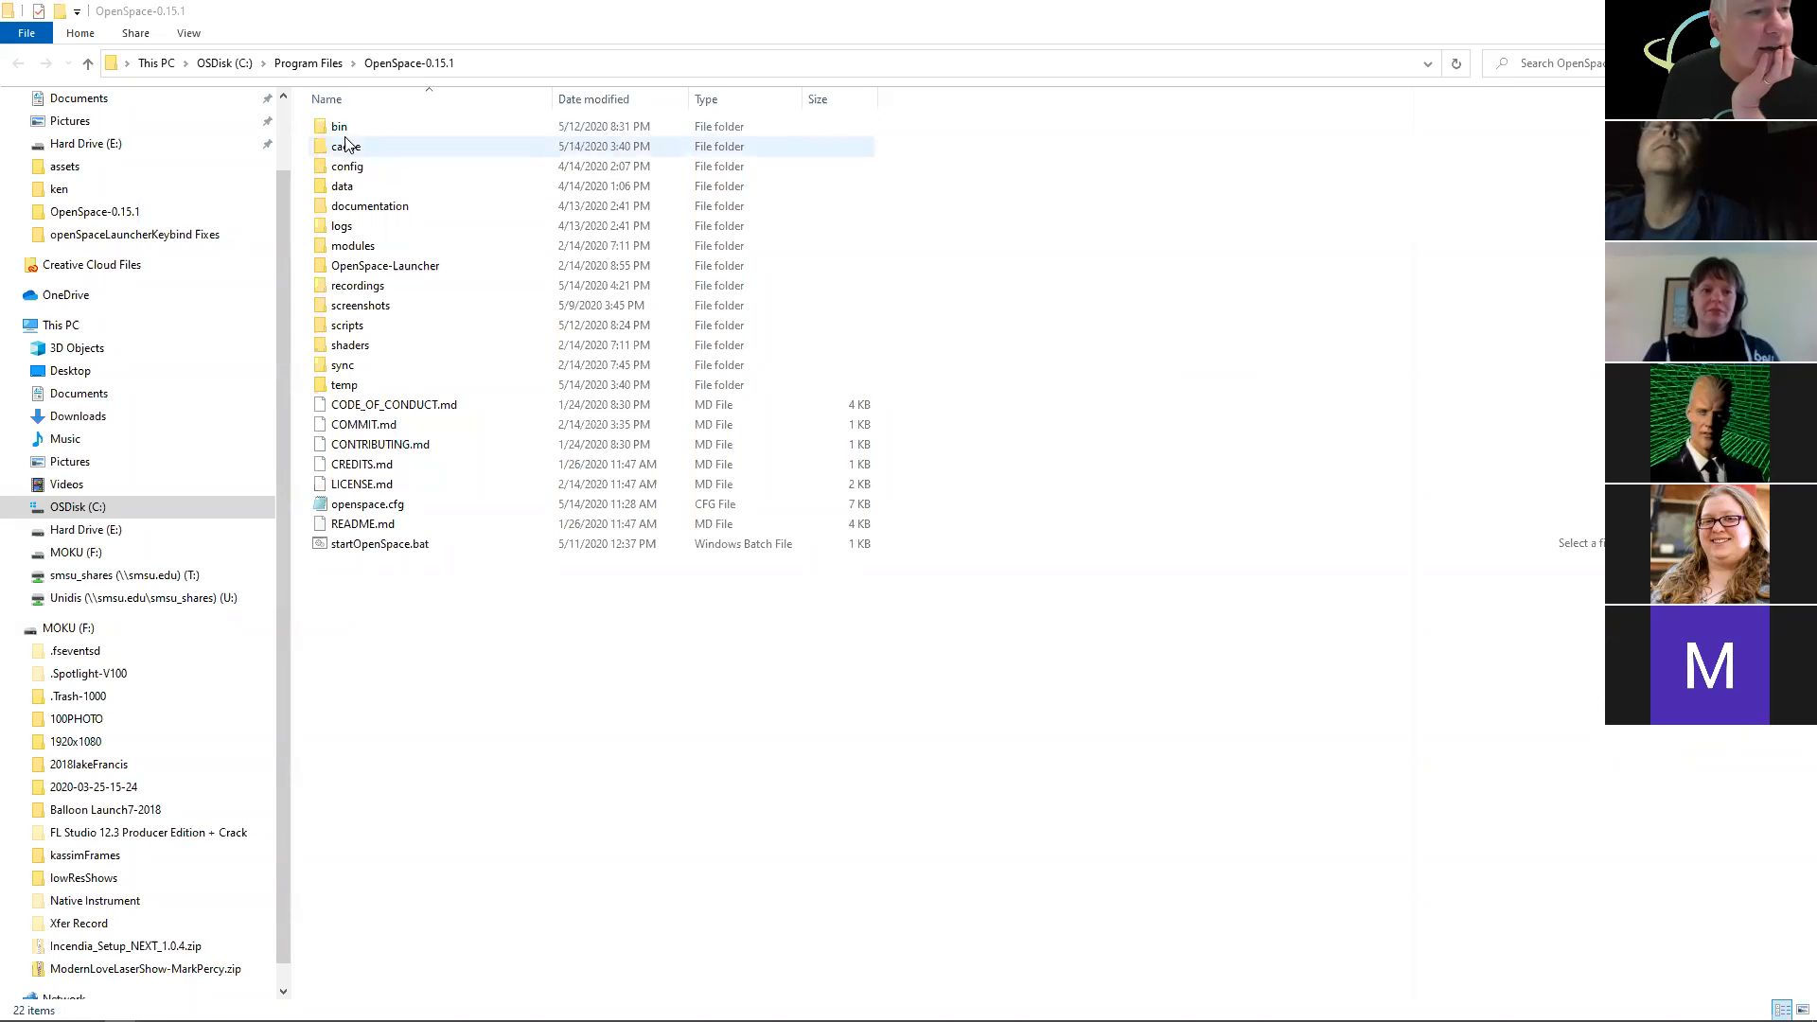
pyautogui.moveTo(283, 227); pyautogui.dragTo(95, 227)
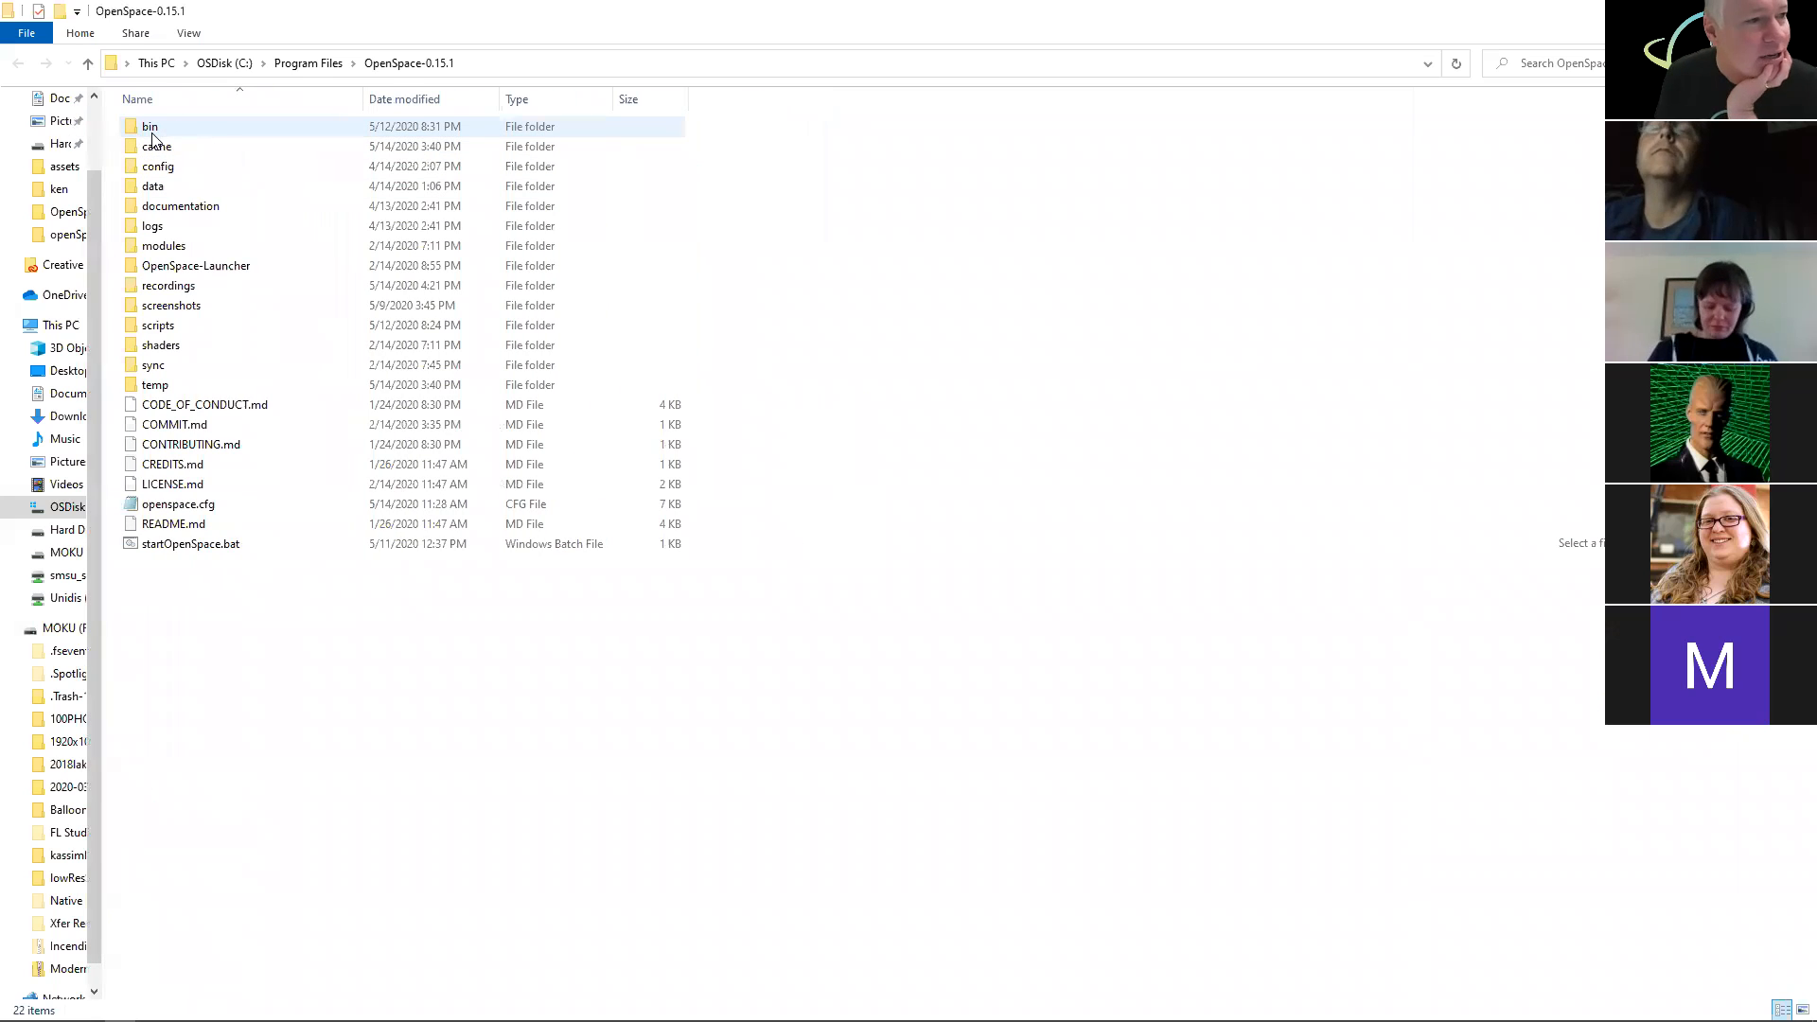
# - Look through the contents of the bin folder and return to the OpenSpace-0.15.1 folder
pyautogui.doubleClick(152, 129)
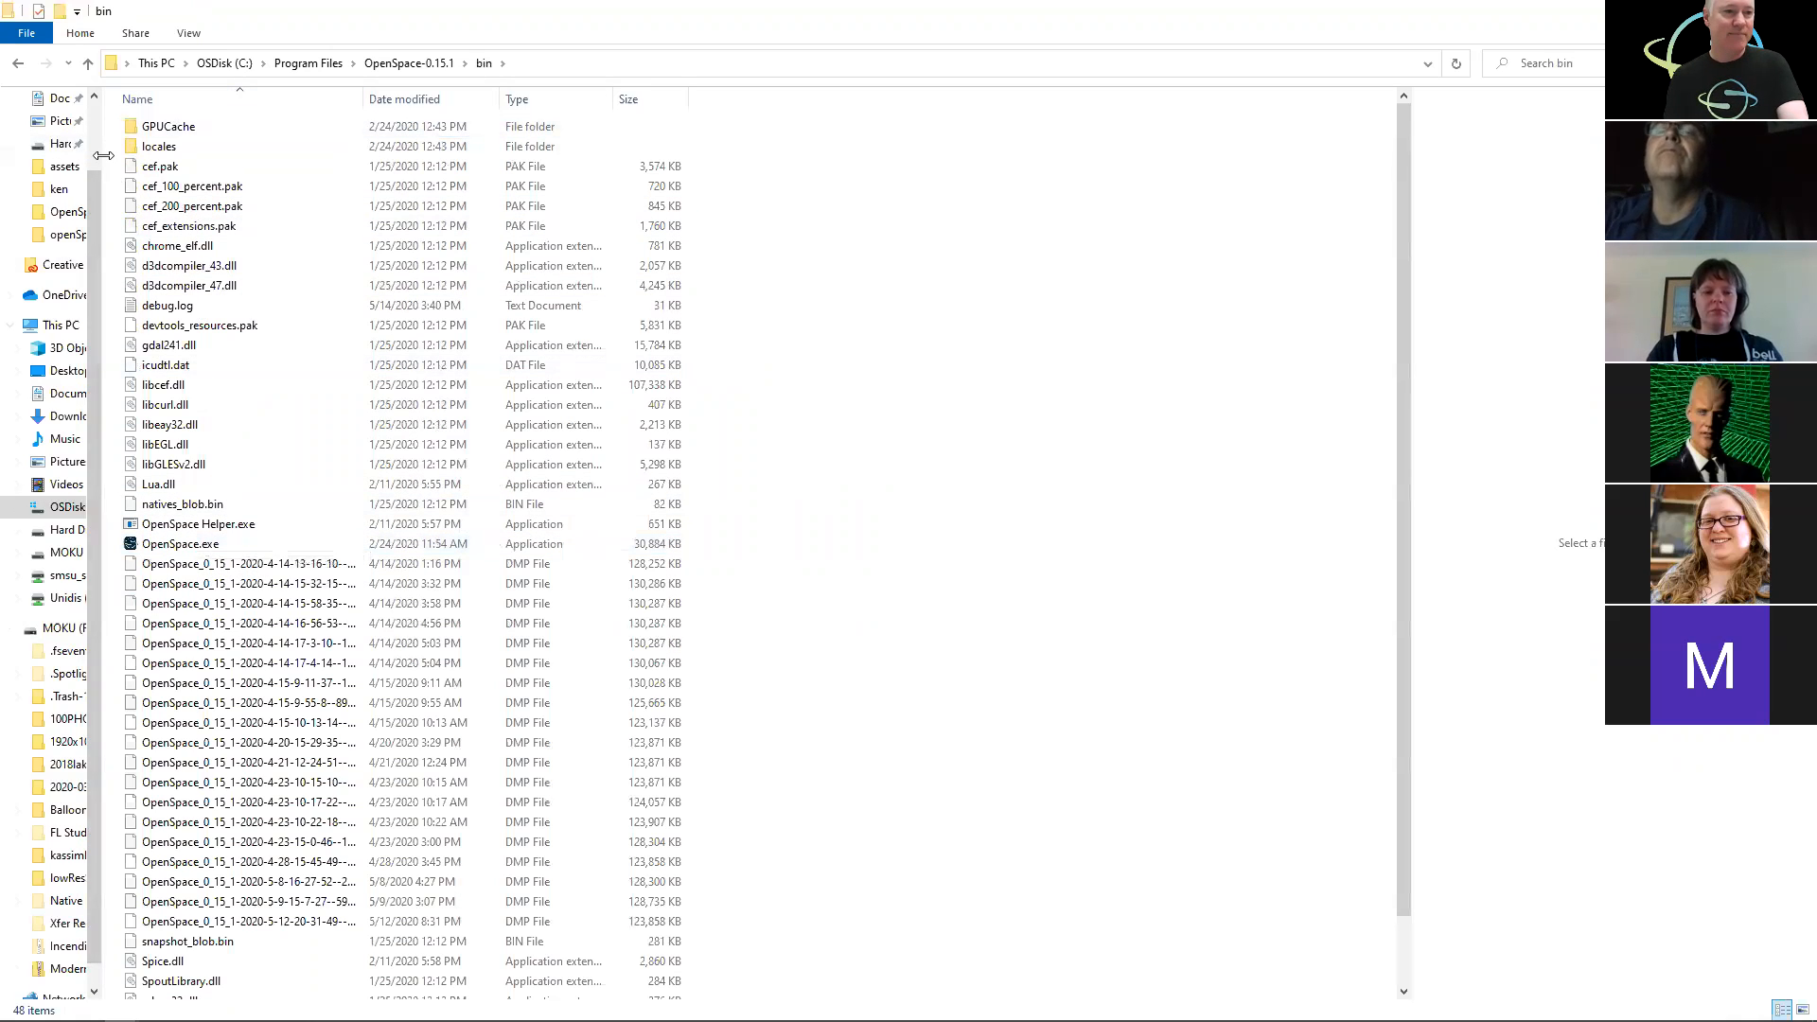
pyautogui.moveTo(103, 155); pyautogui.dragTo(92, 156)
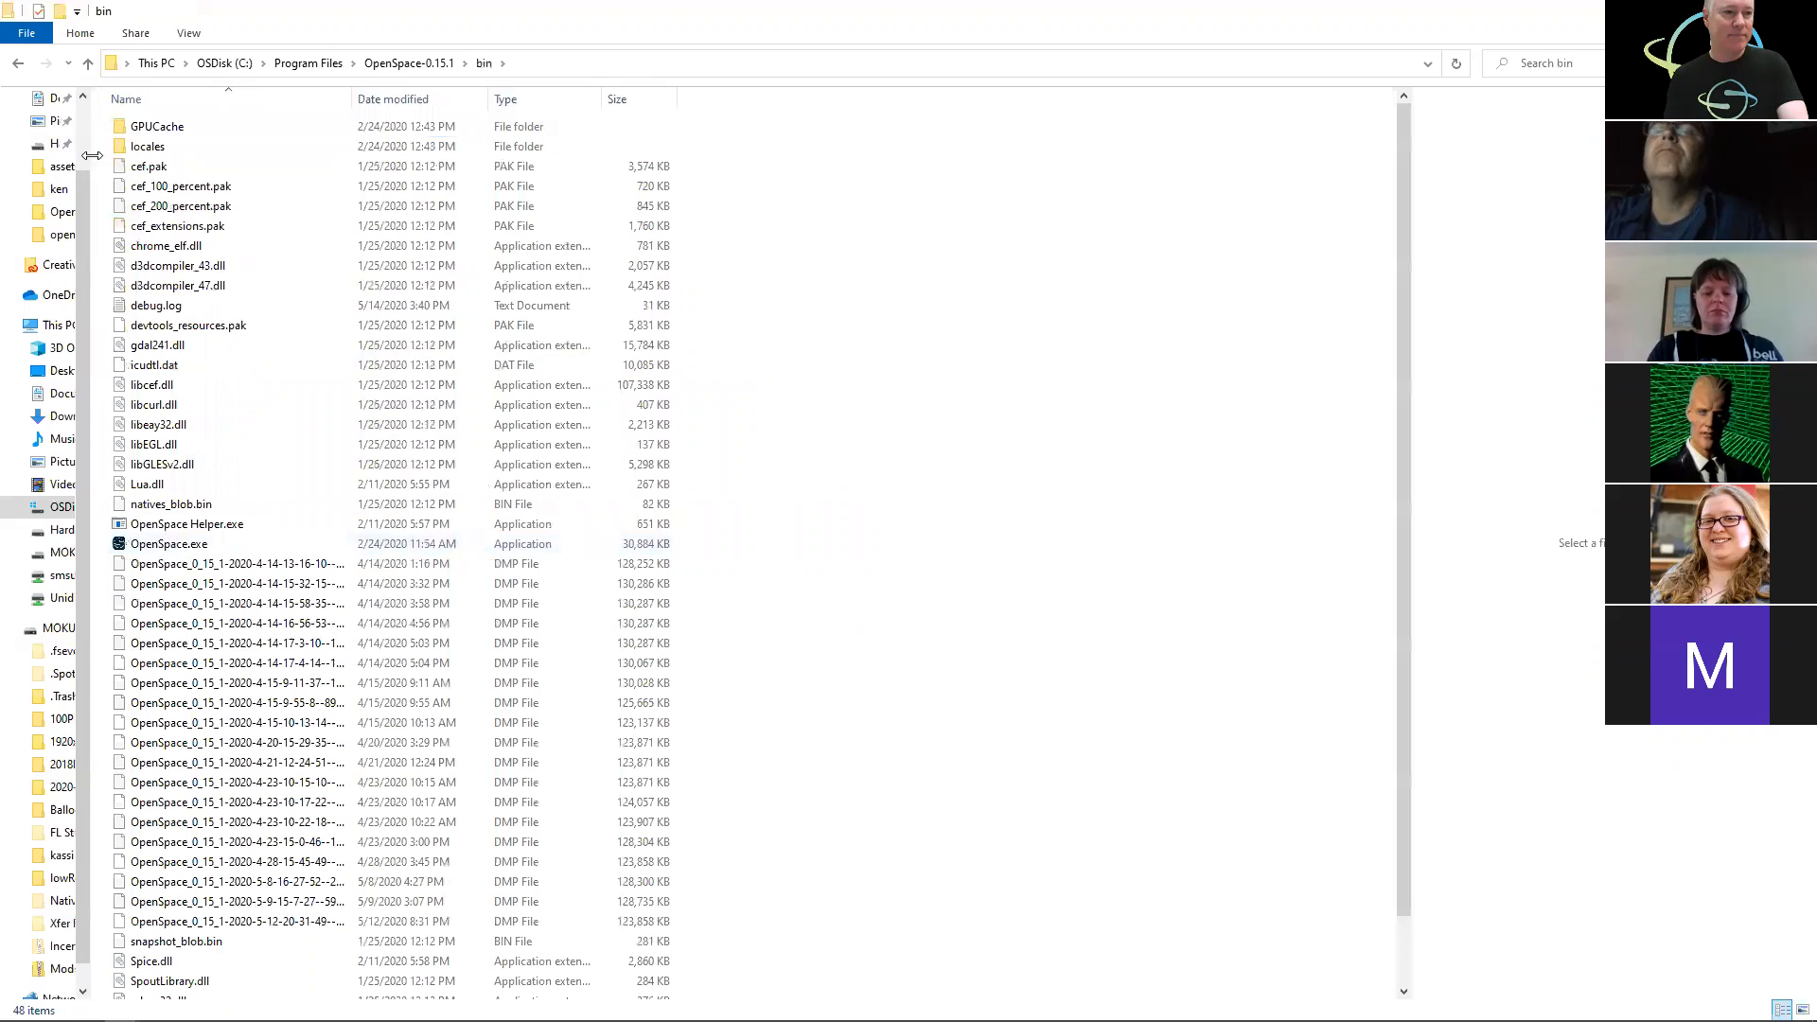
pyautogui.click(16, 66)
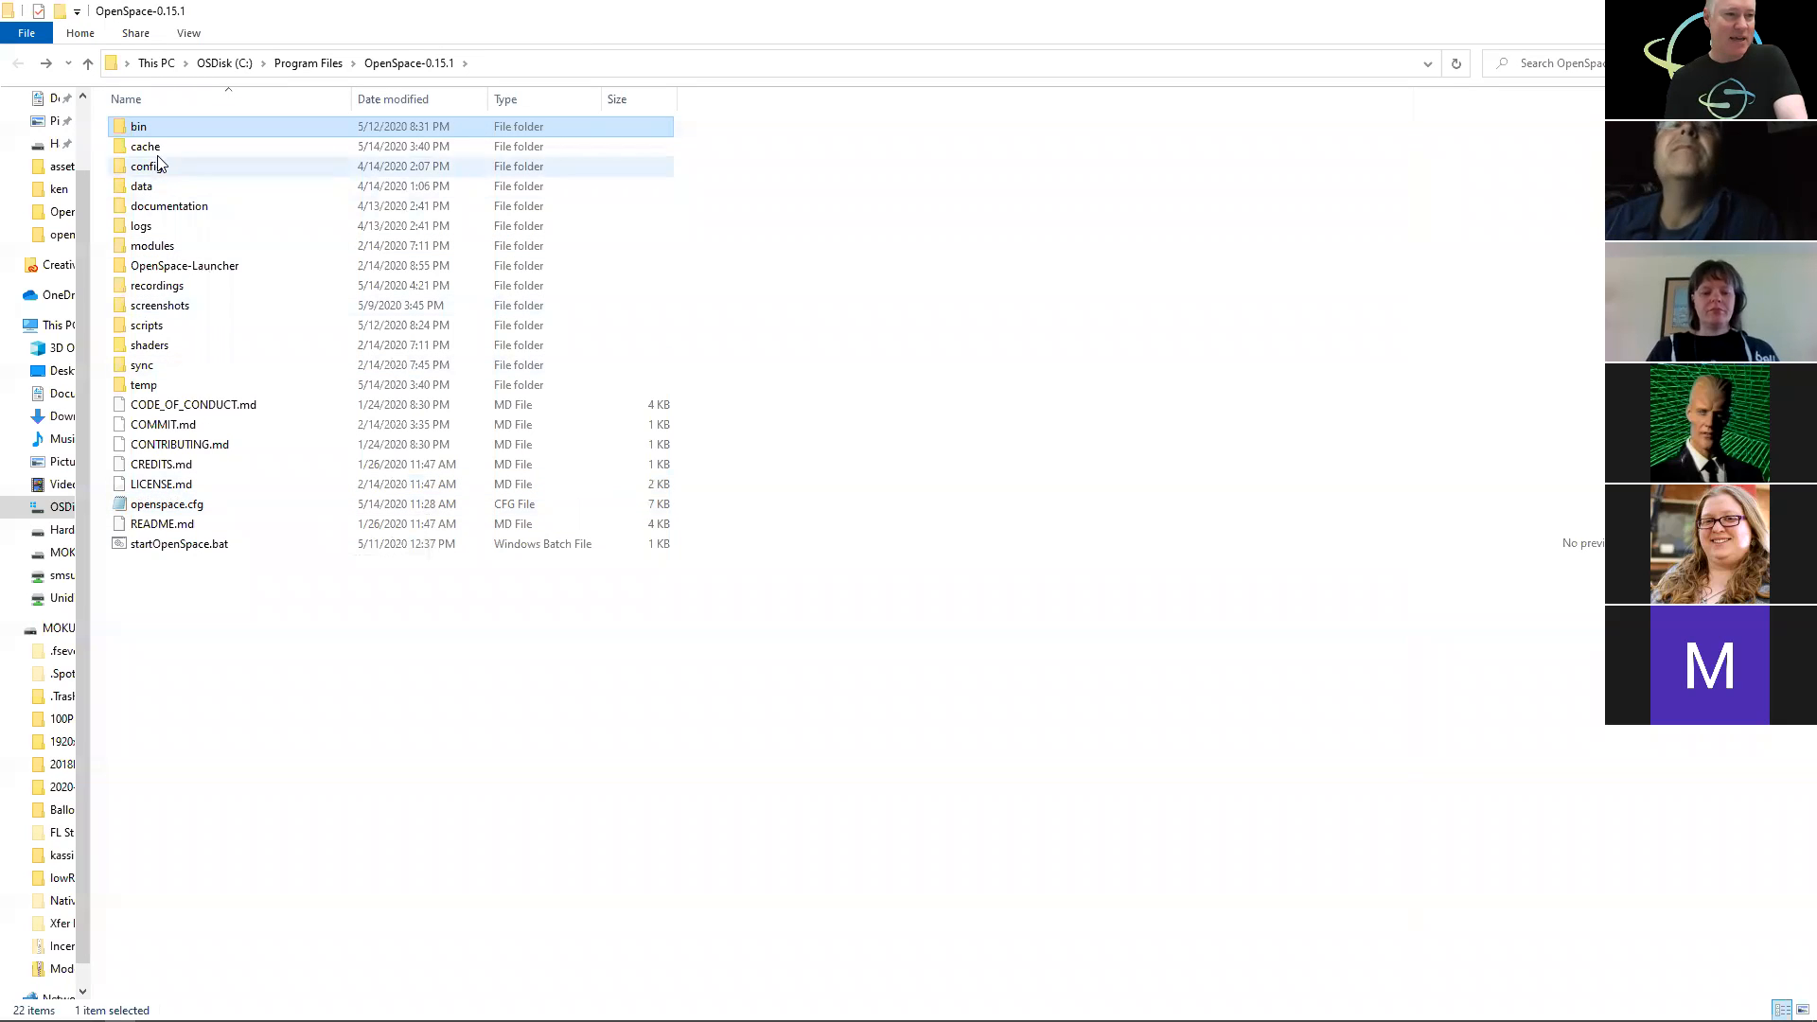
# - Run OpenSpace-Launcher.exe from the OpenSpace-Launcher folder
pyautogui.doubleClick(176, 267)
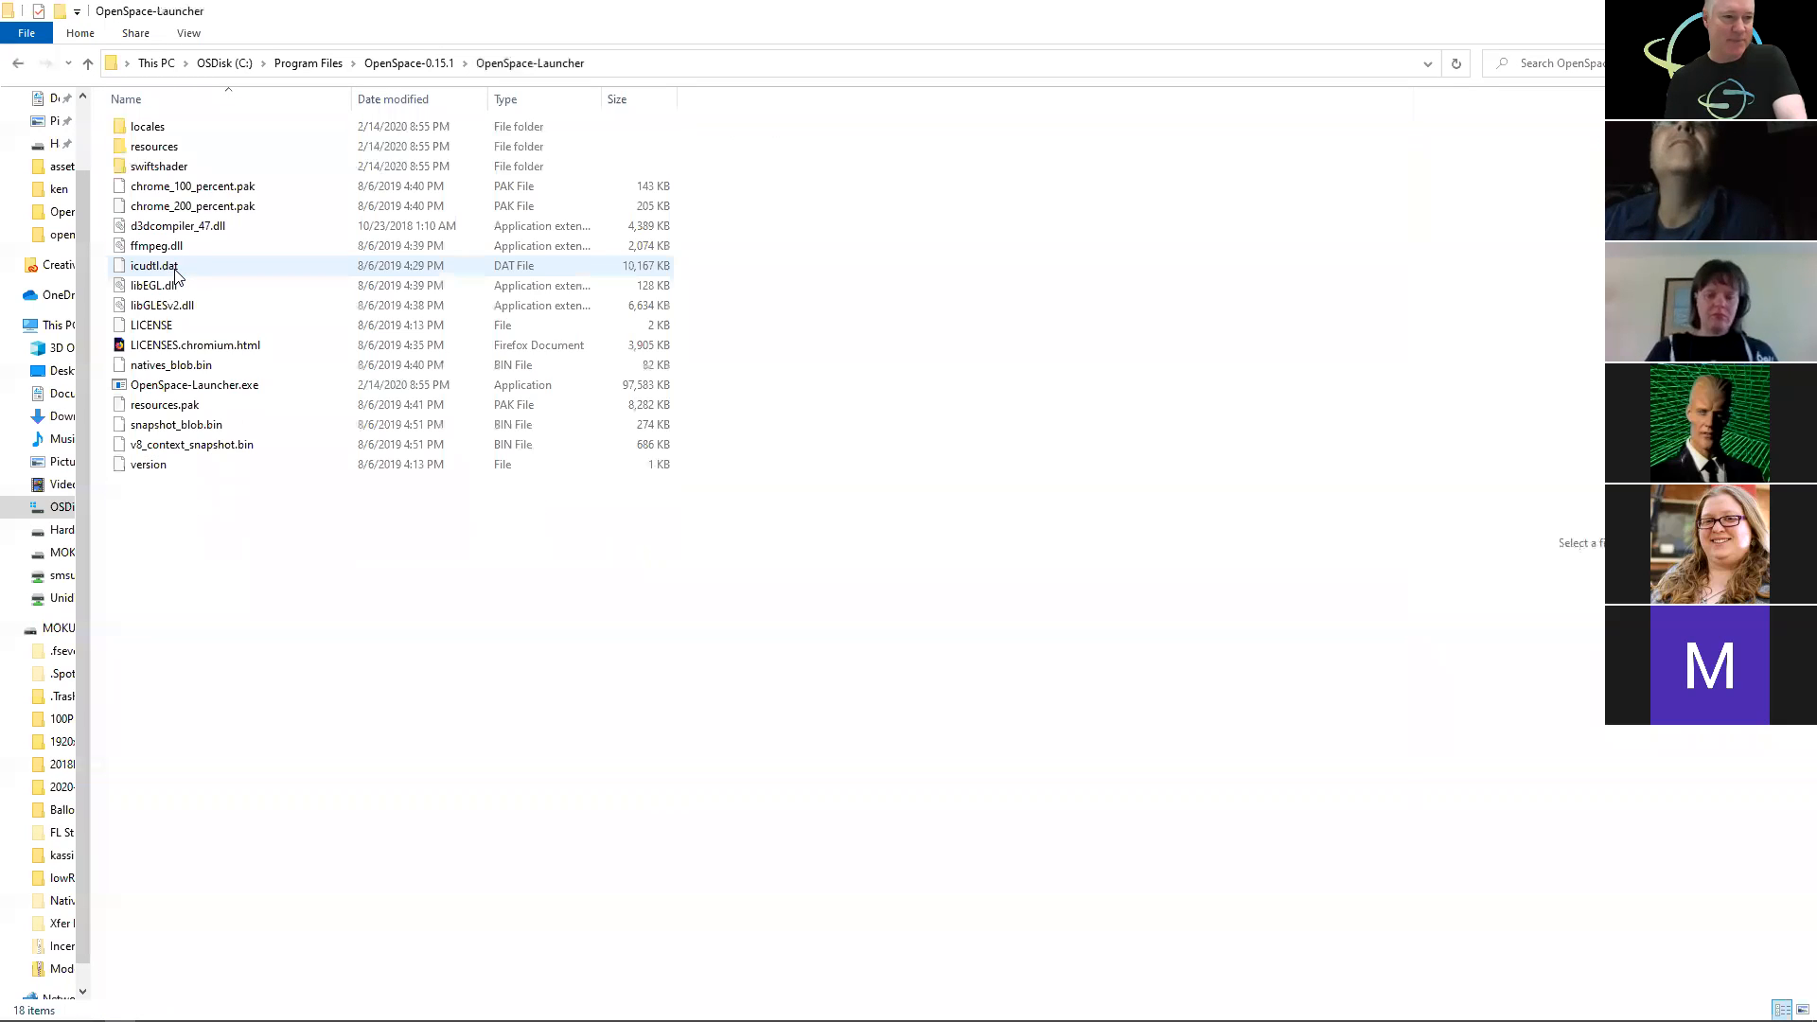
pyautogui.doubleClick(174, 388)
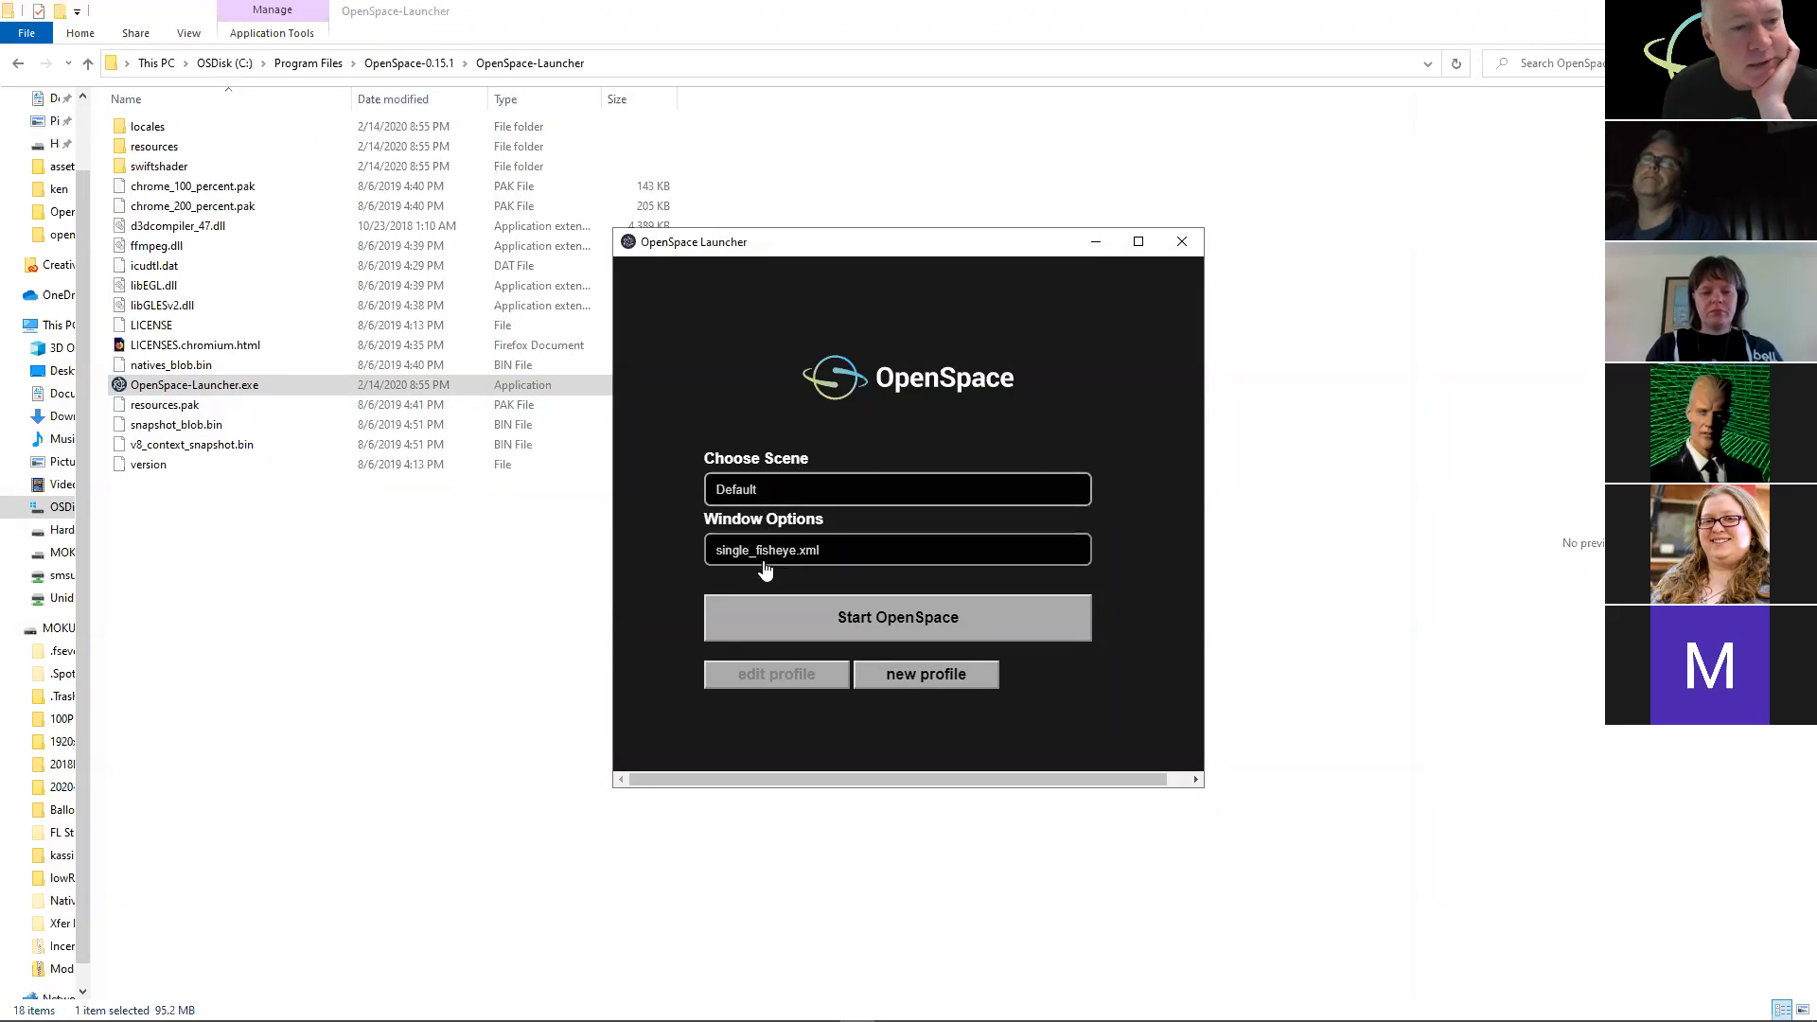
# - Review the scenes offered in the launcher and try to start OpenSpace with the Default scene and single_fisheye.xml
pyautogui.click(781, 490)
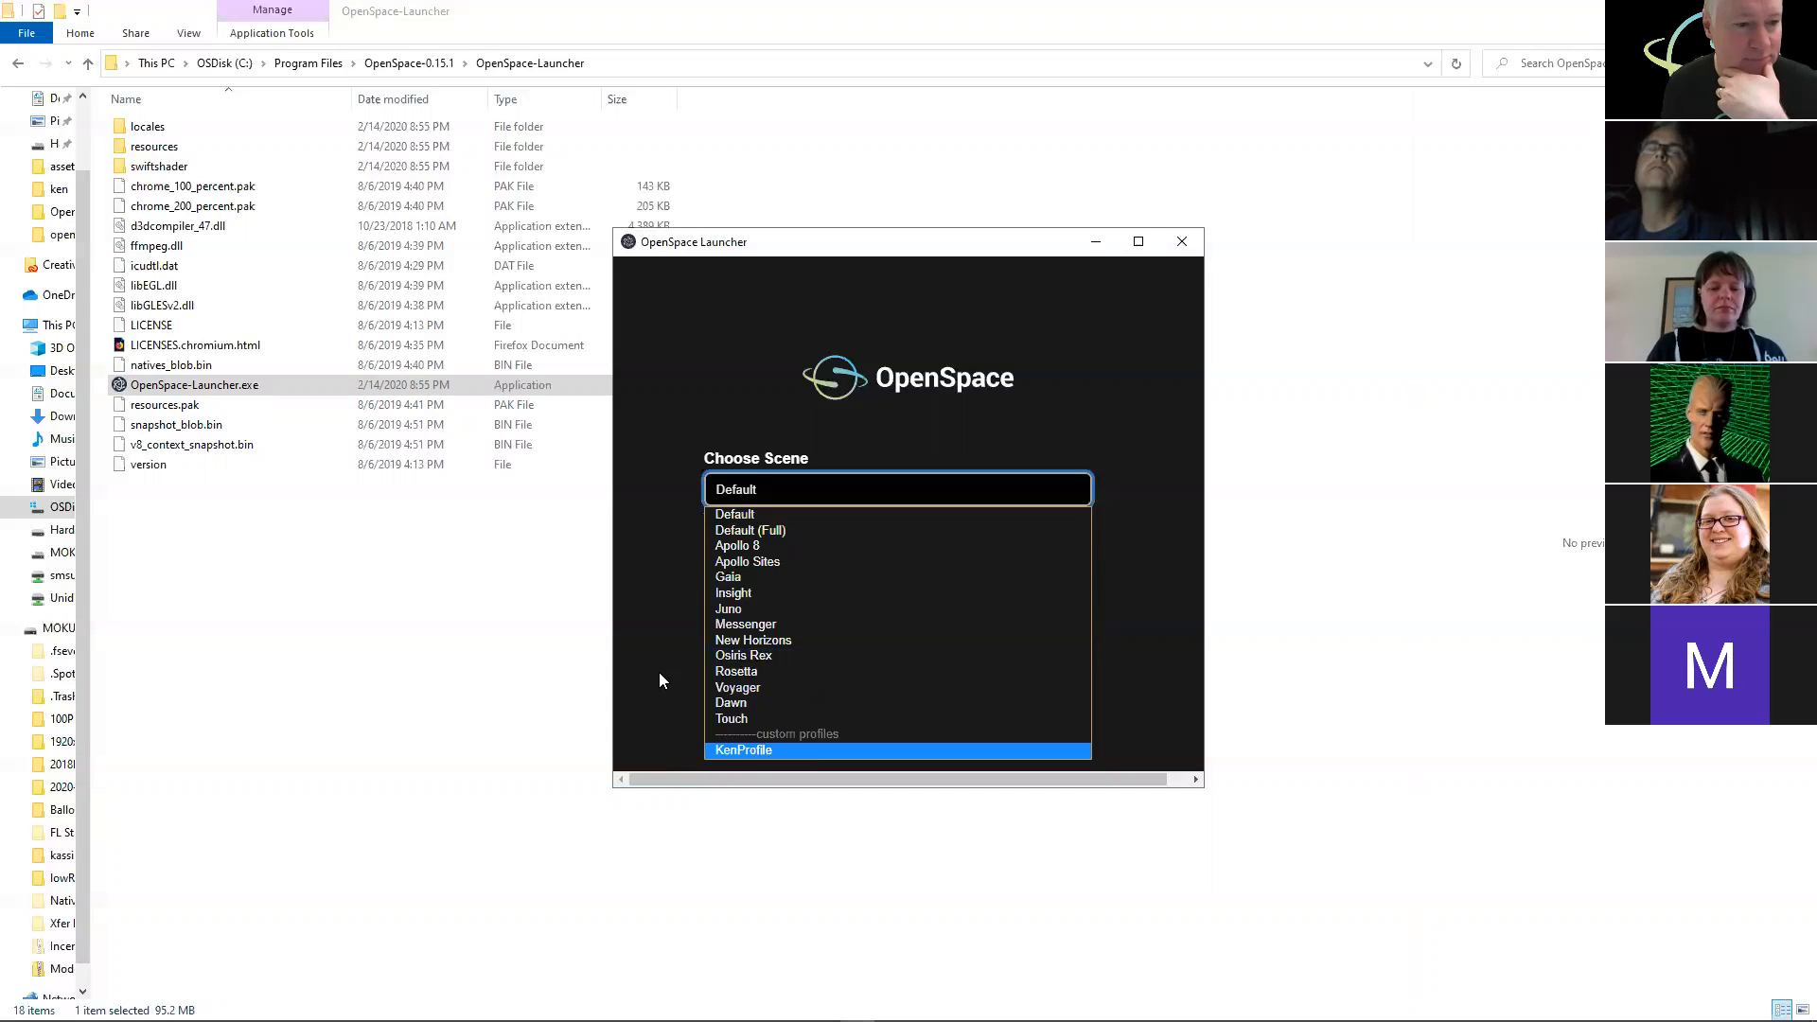
pyautogui.click(627, 613)
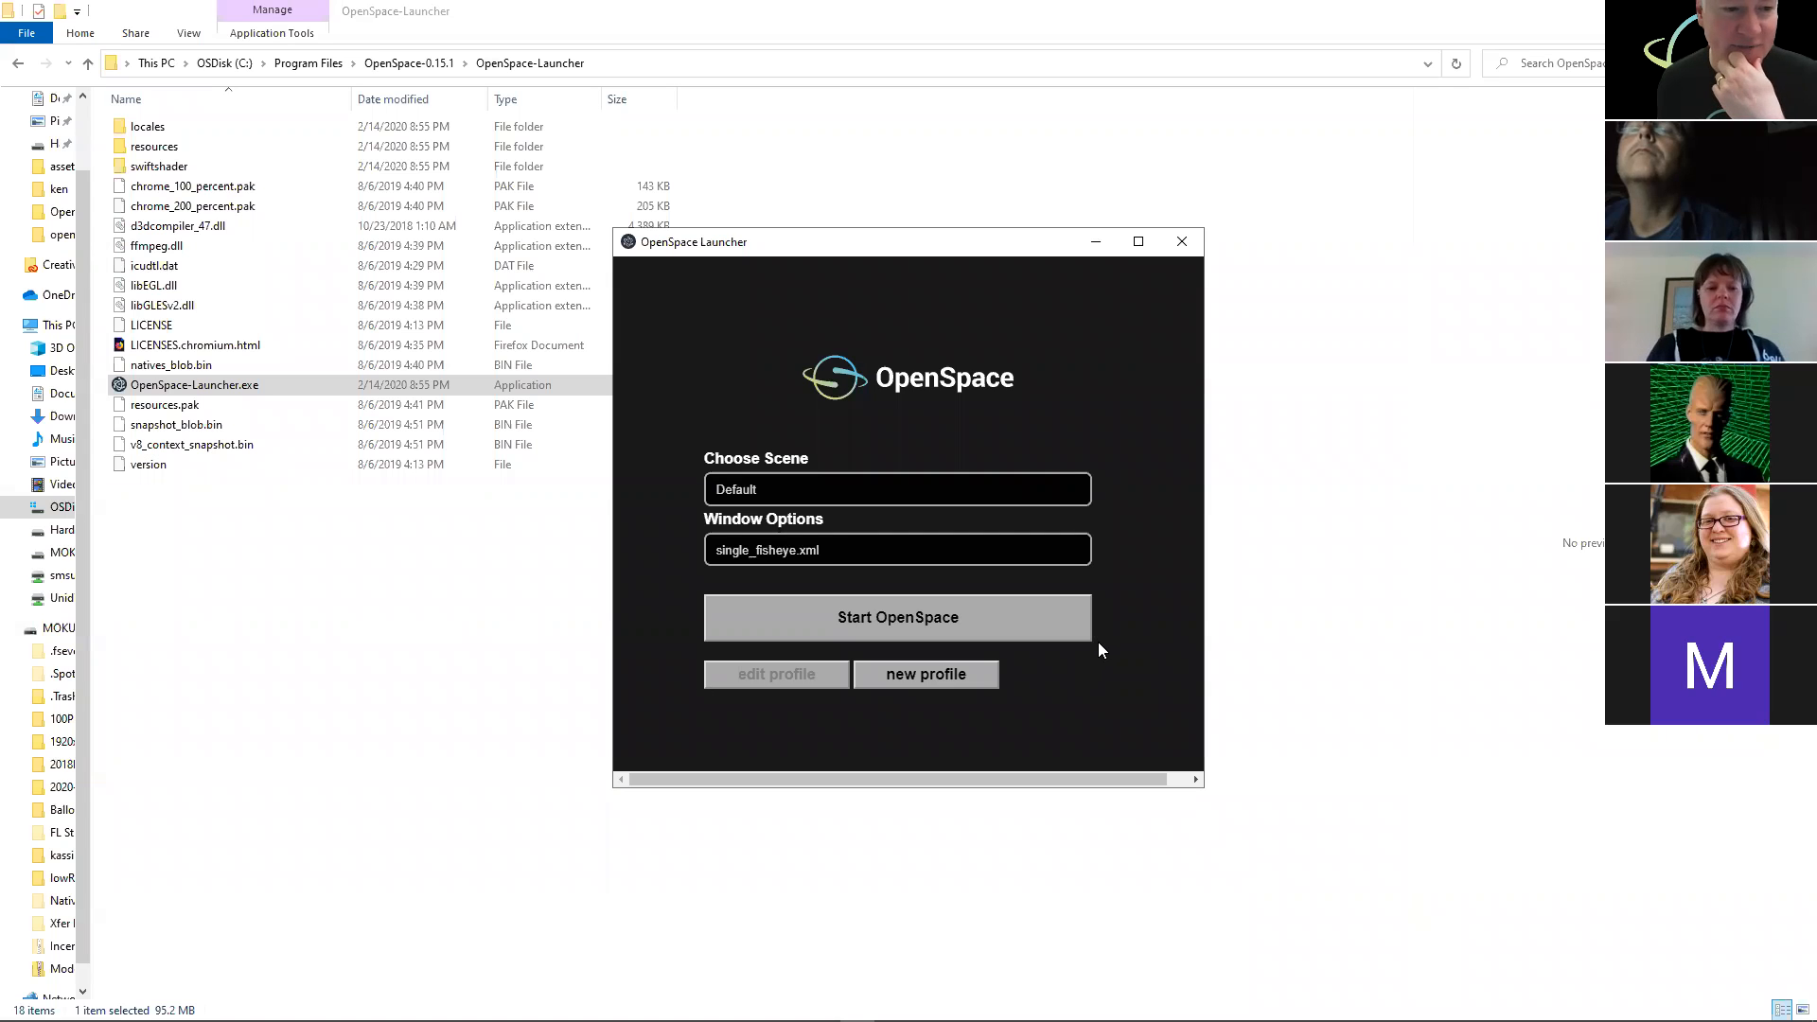
pyautogui.click(870, 627)
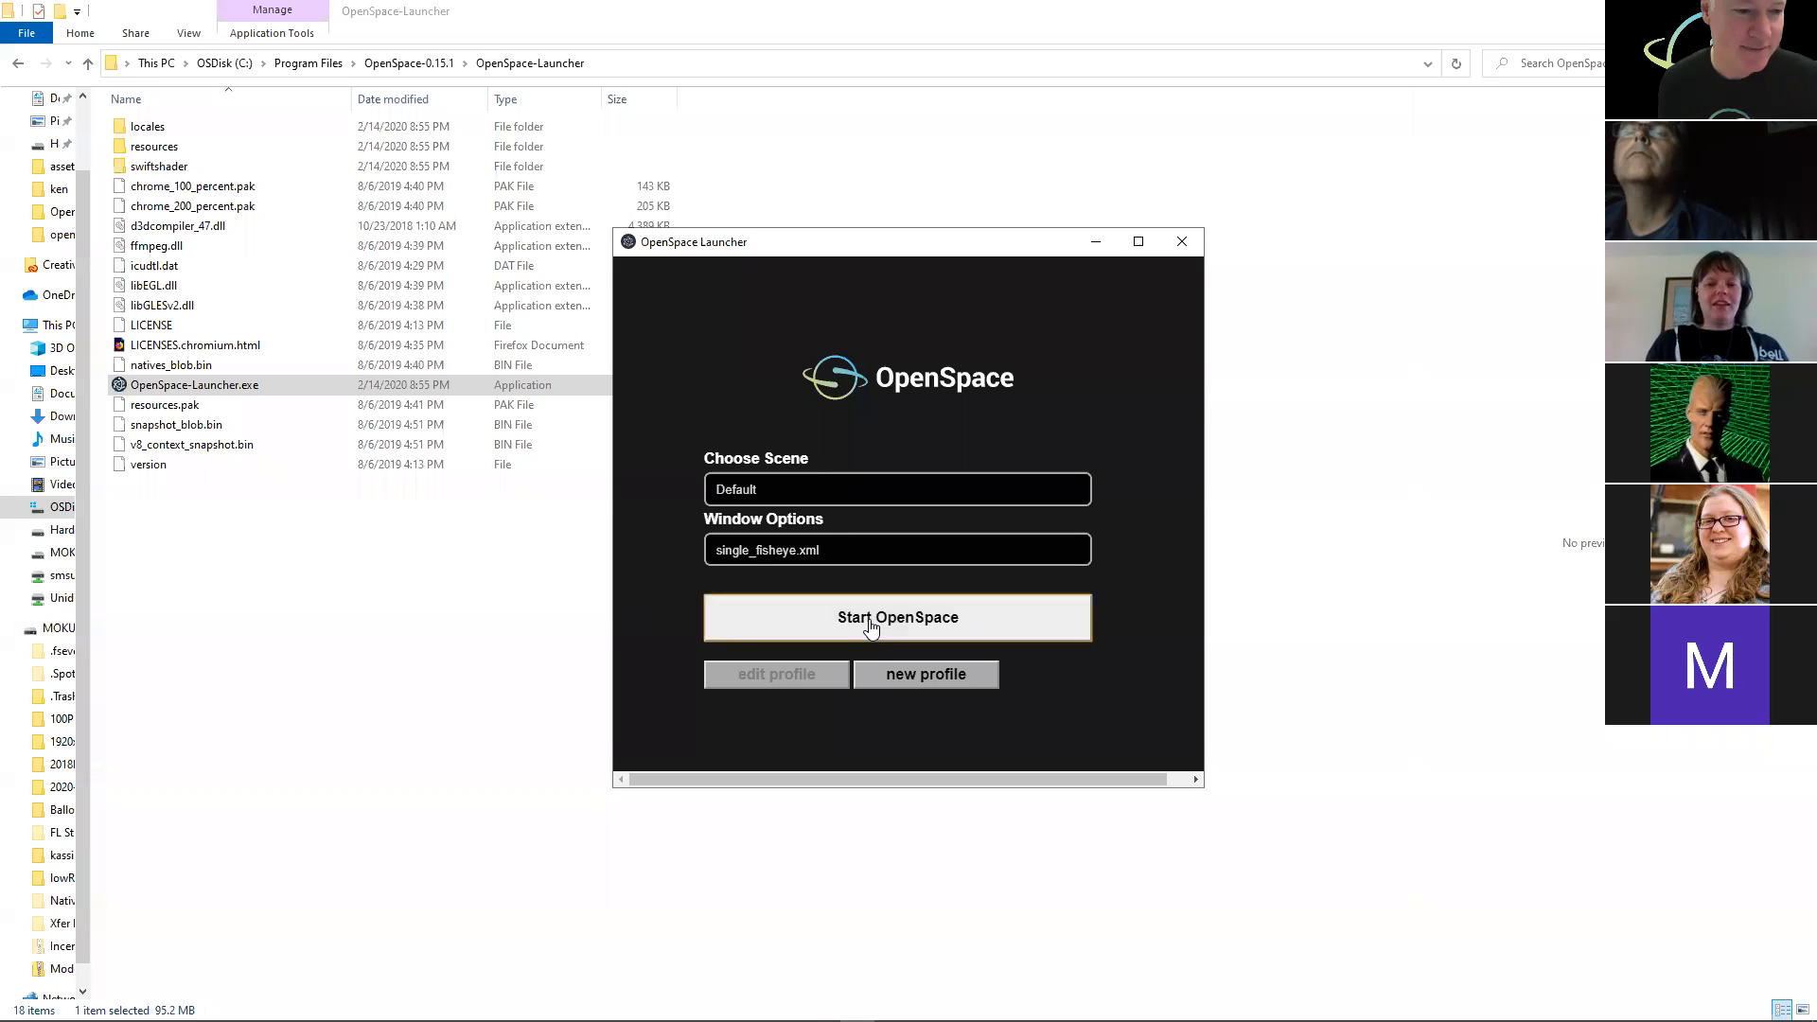
# - Close the OpenSpace instance that is still running from the earlier demonstration
pyautogui.moveTo(541, 1008)
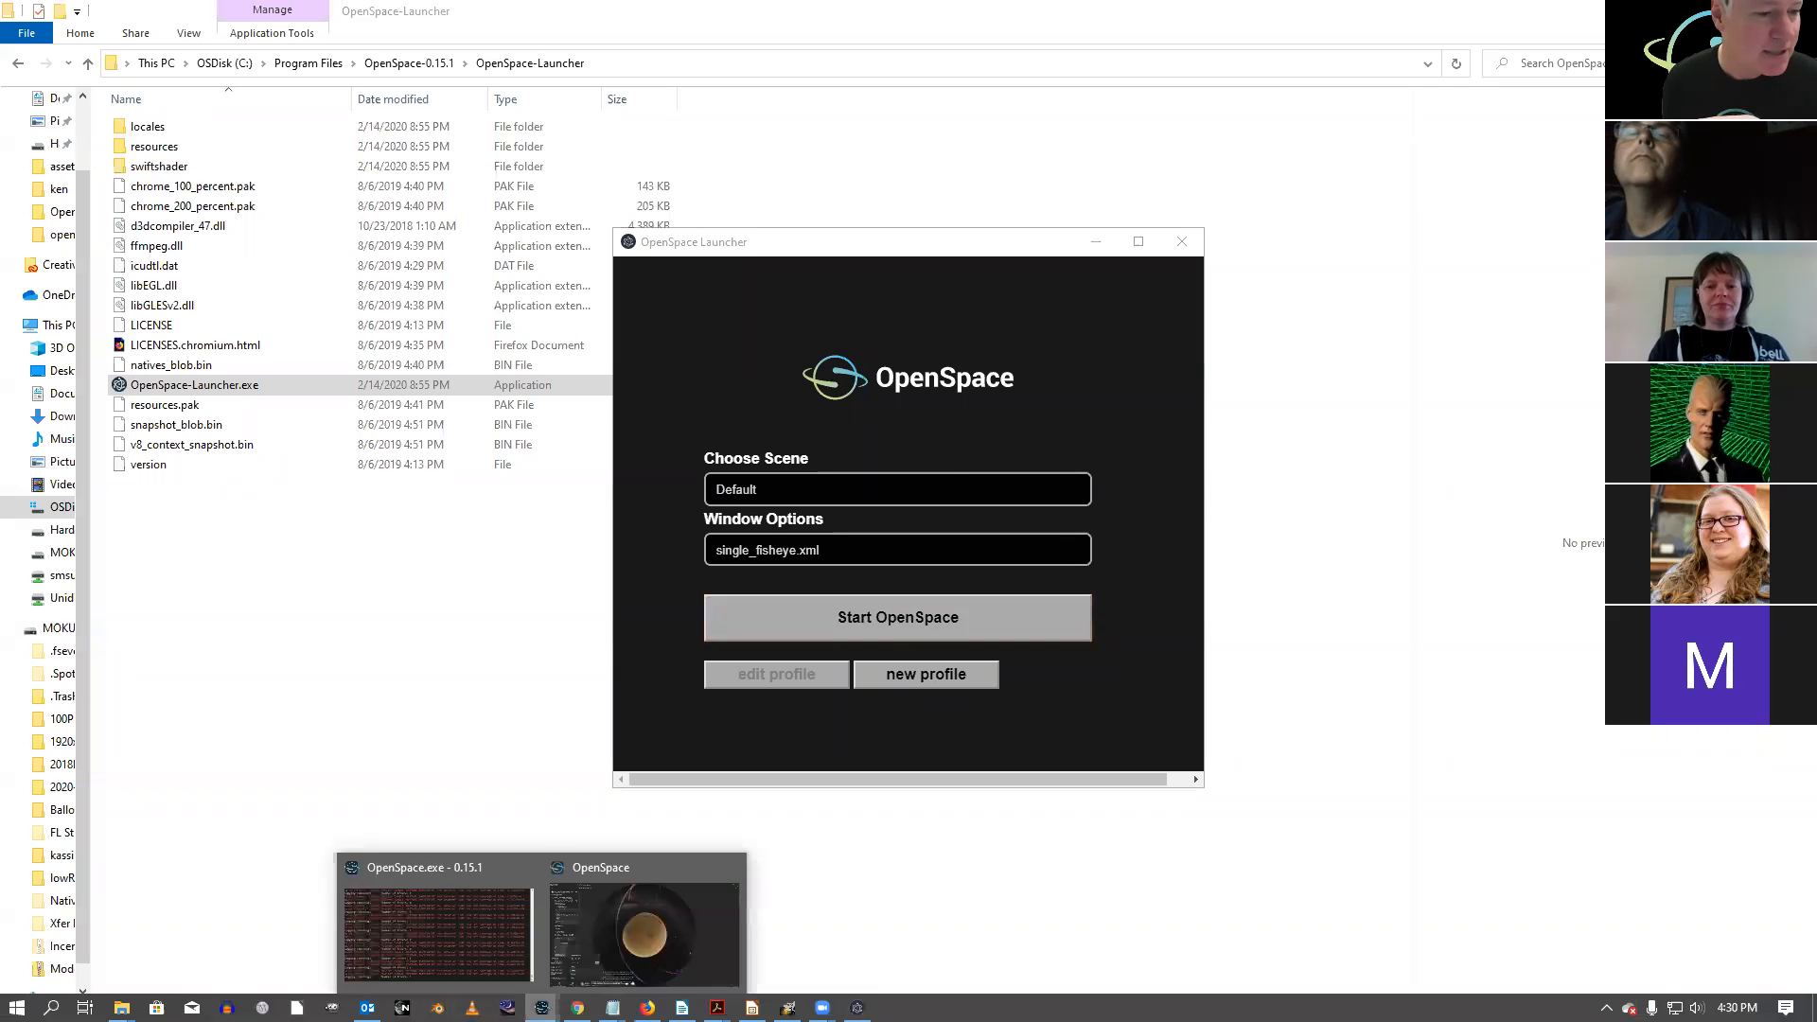
pyautogui.rightClick(612, 930)
pyautogui.click(602, 947)
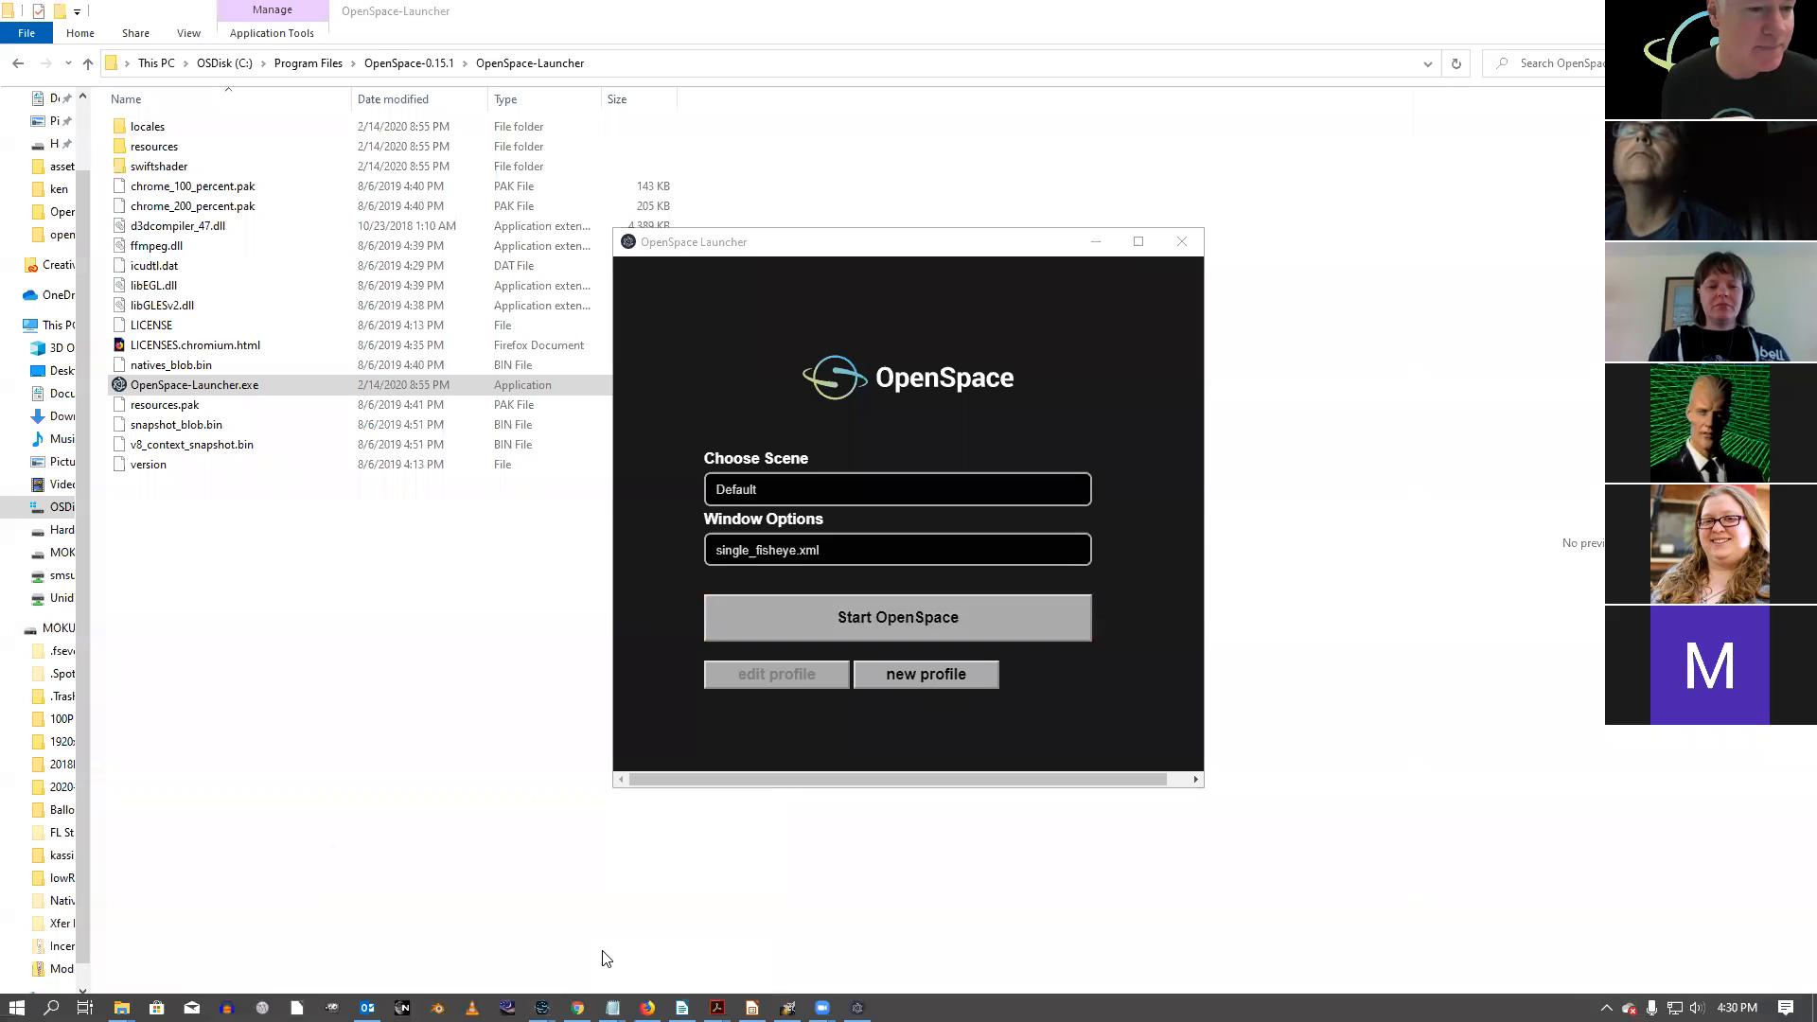
pyautogui.moveTo(542, 1008)
pyautogui.click(637, 926)
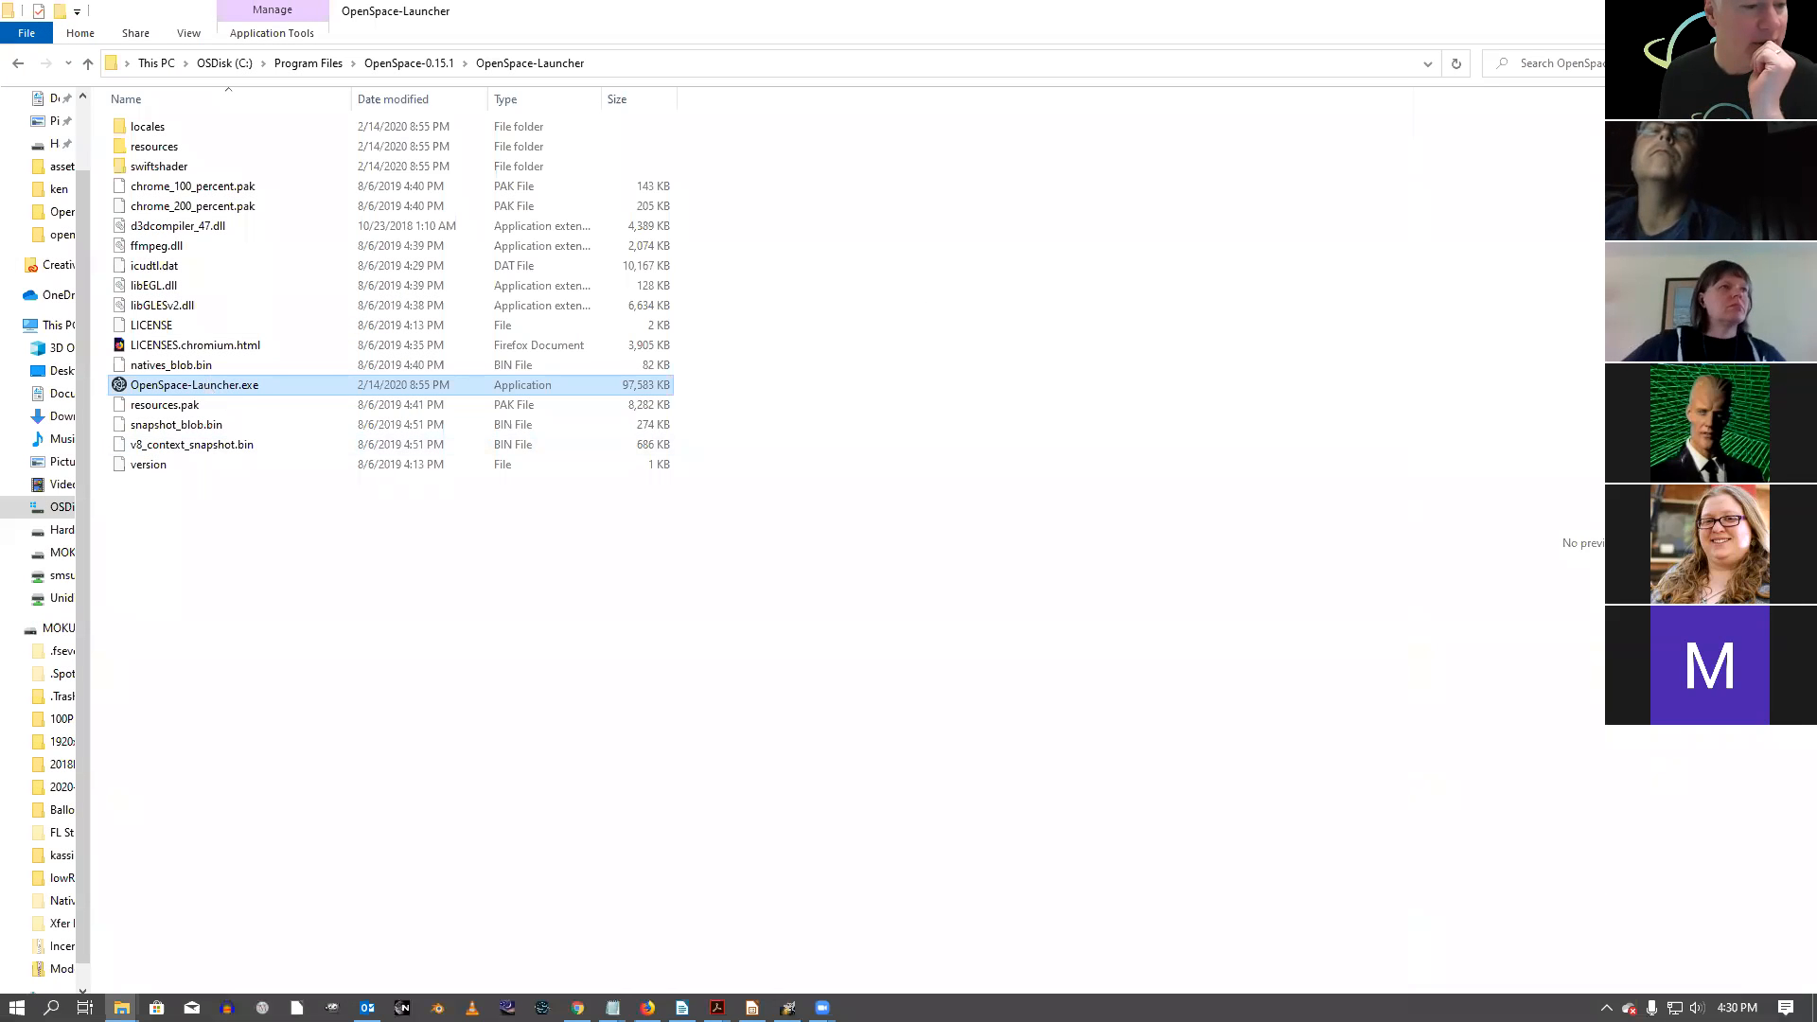
# - Reopen the OpenSpace launcher and start OpenSpace with the Default scene and the single_fisheye.xml window option
pyautogui.doubleClick(201, 387)
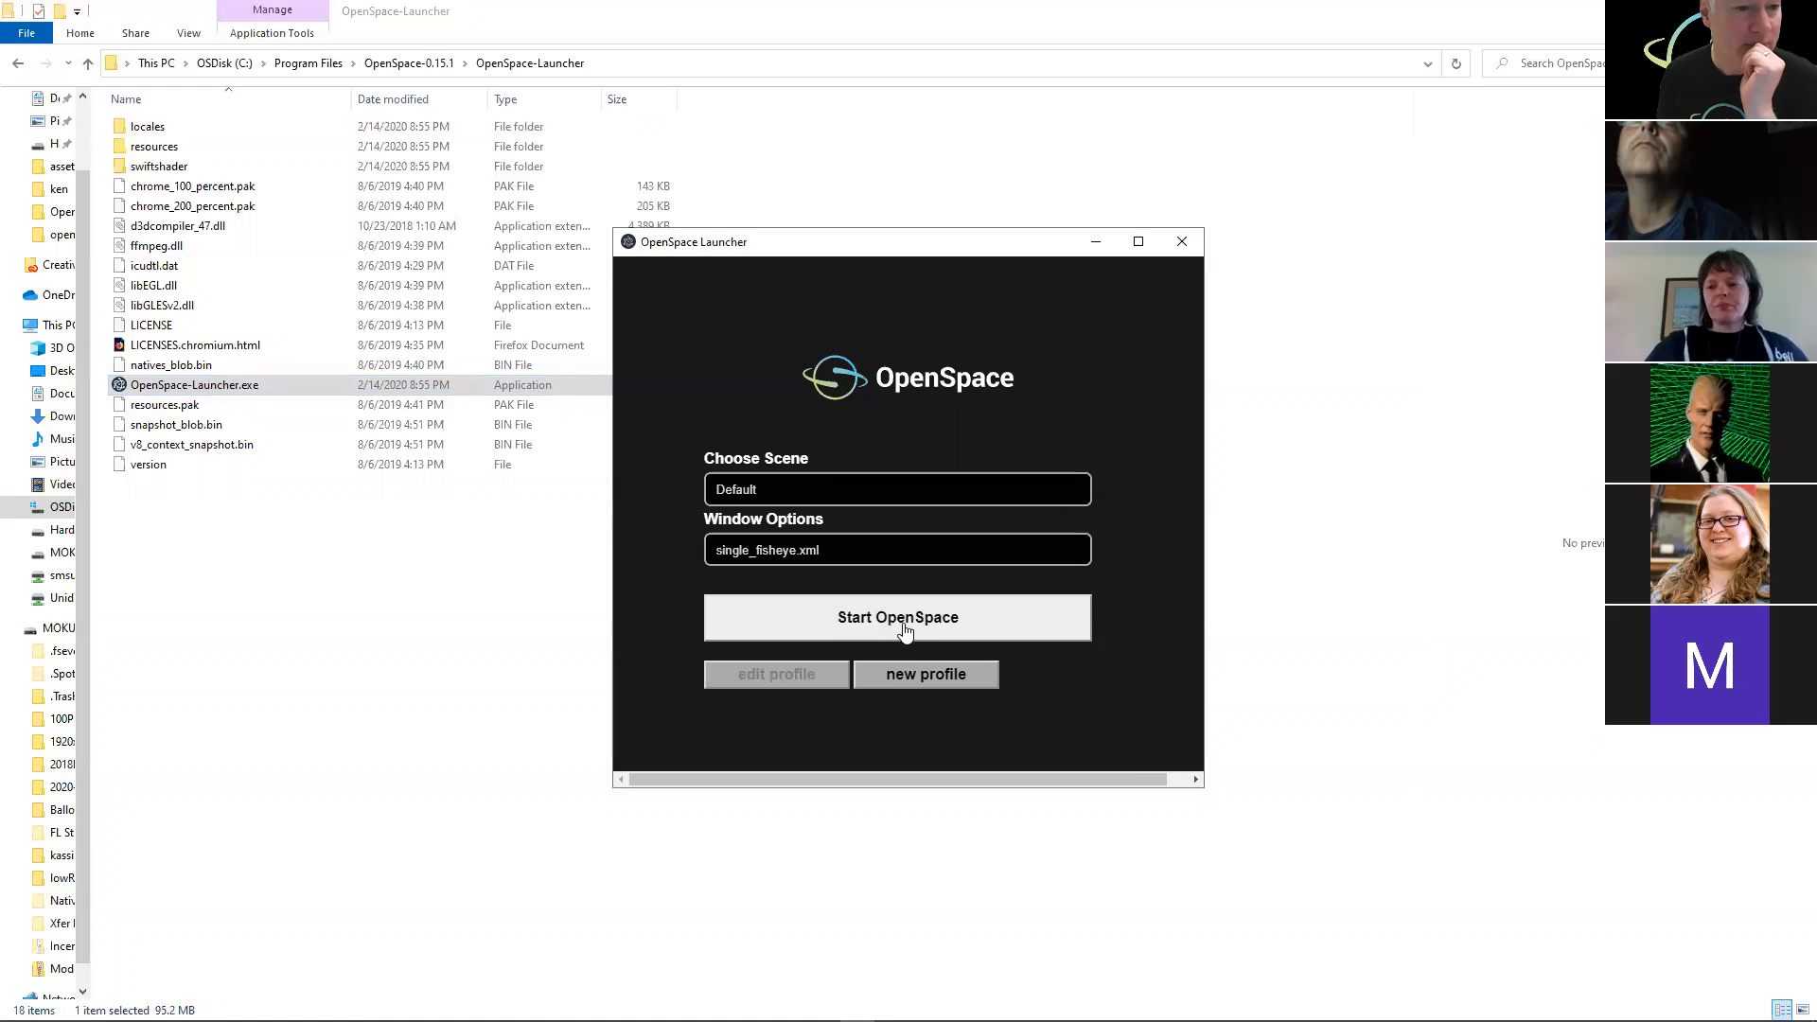
pyautogui.click(906, 624)
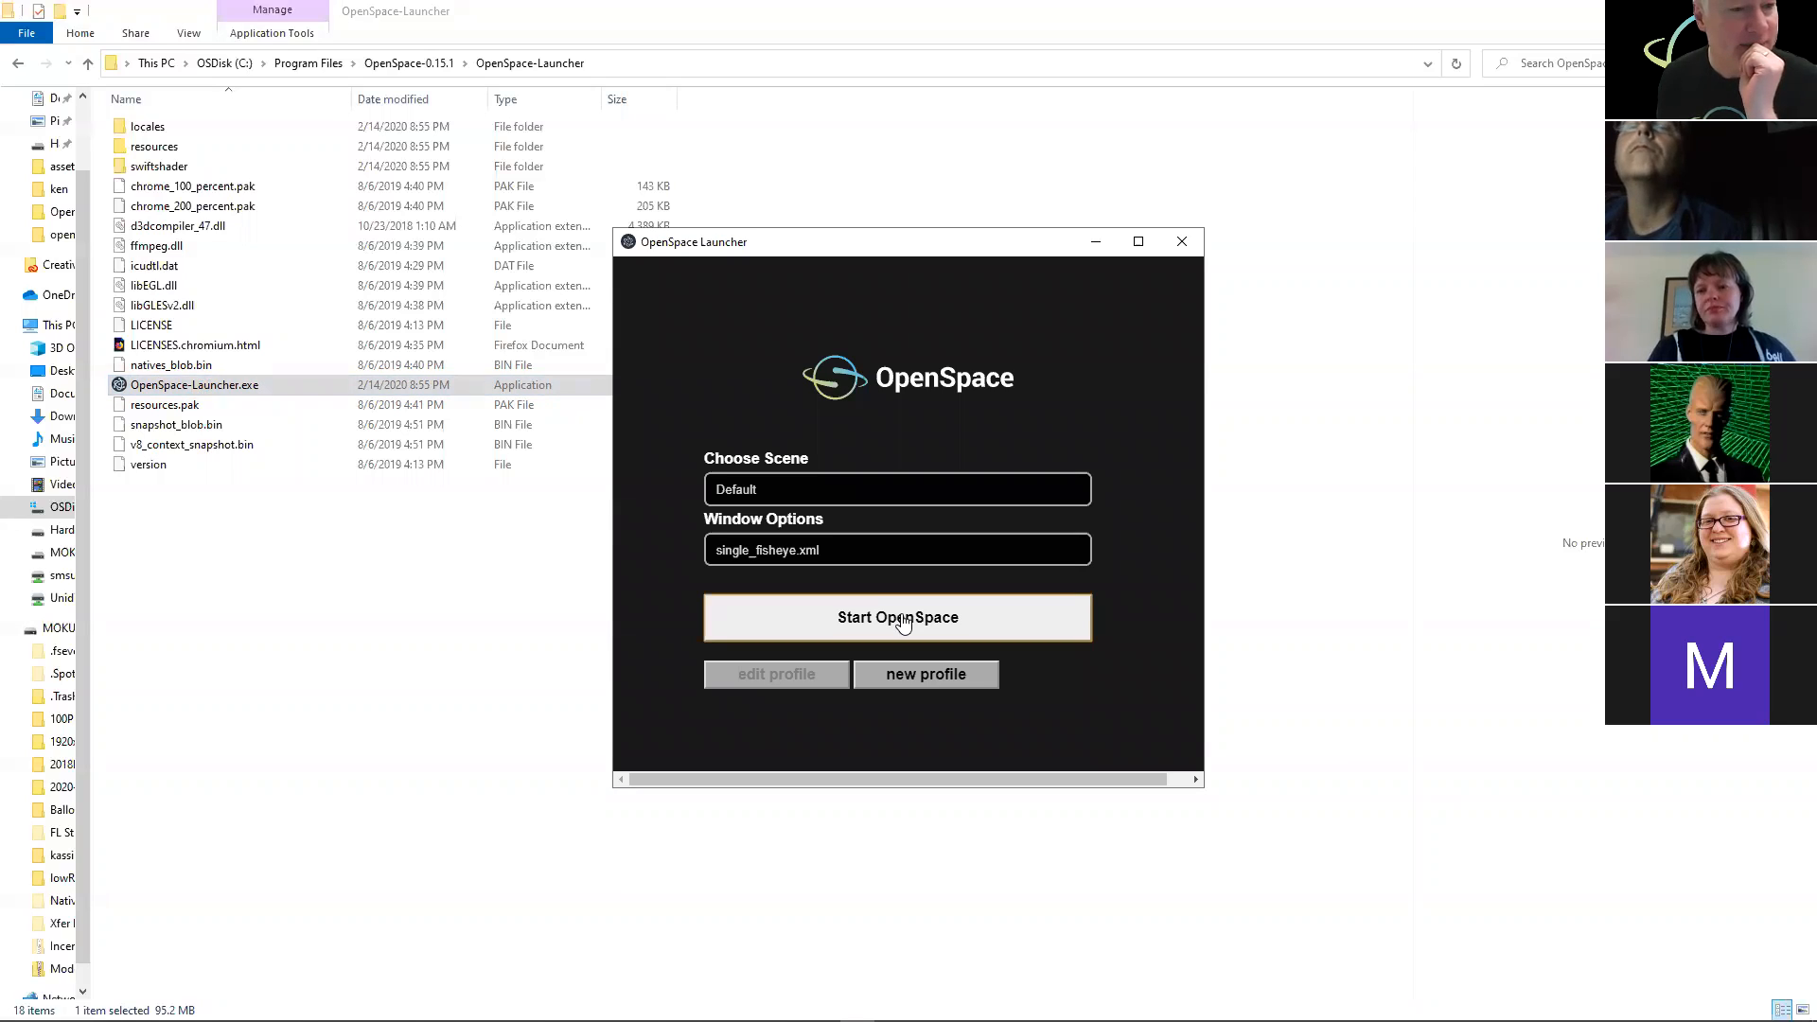
pyautogui.click(904, 620)
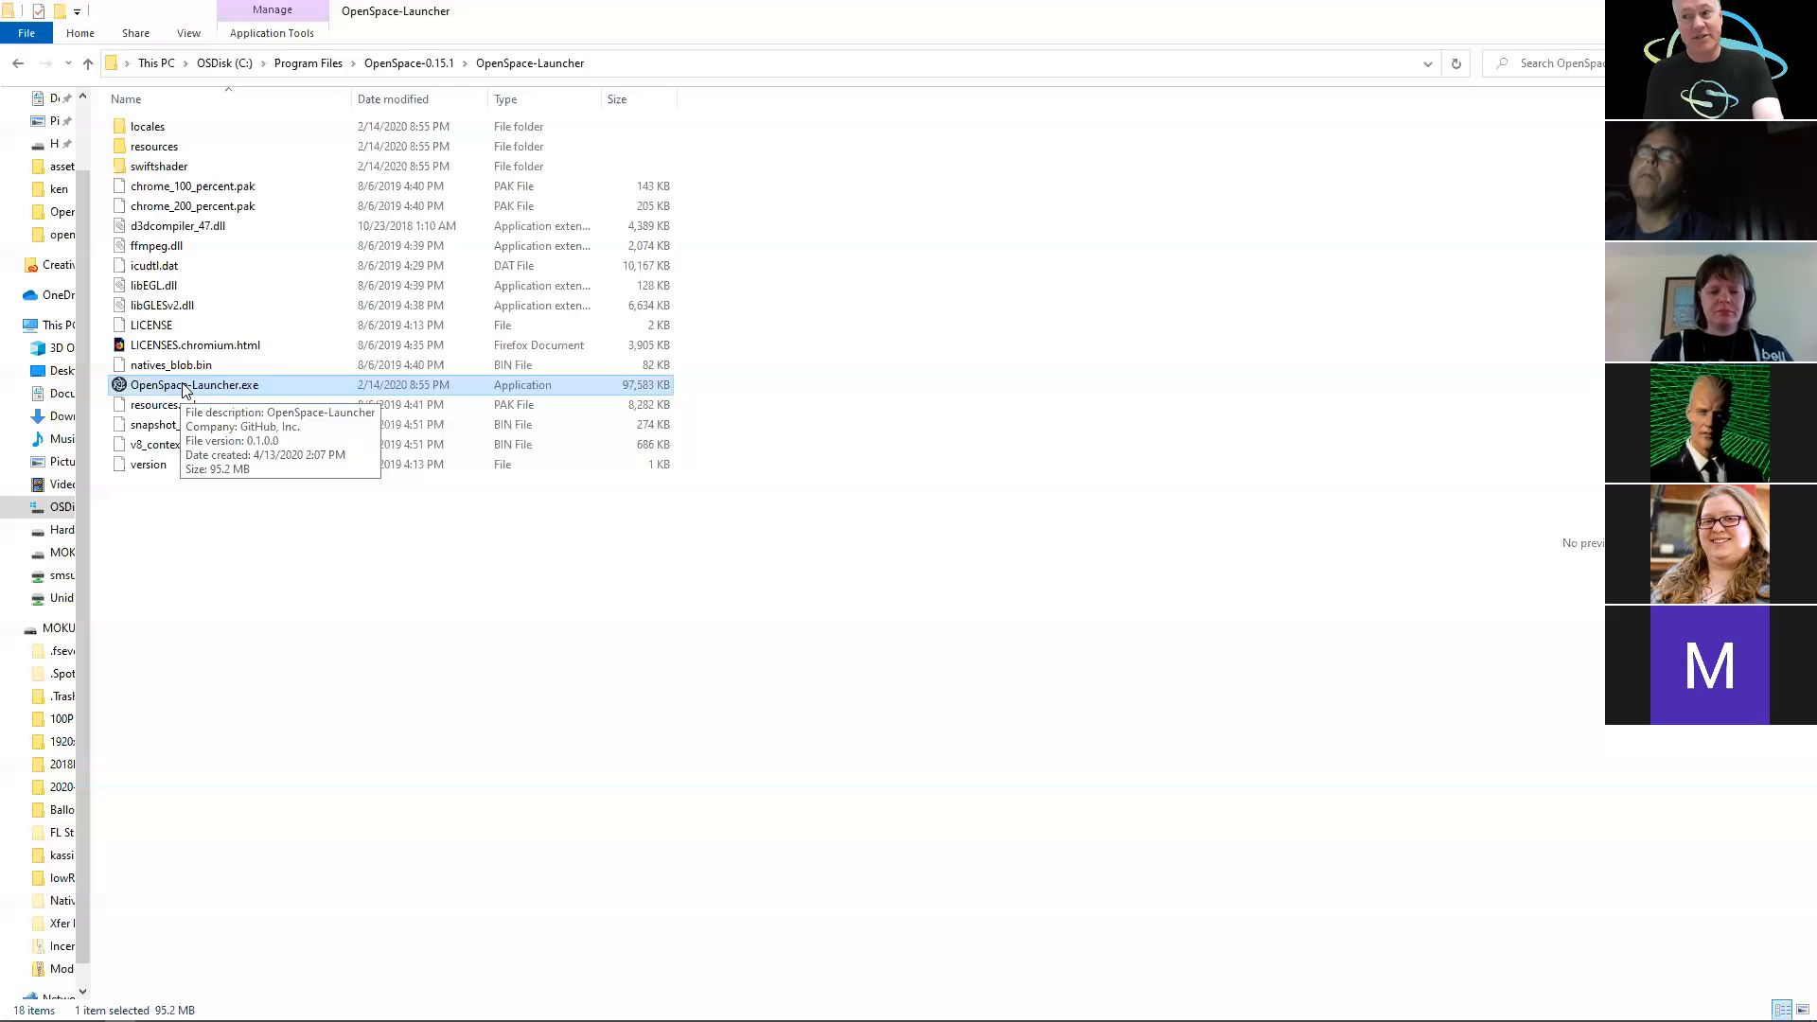
# - Reopen the OpenSpace launcher, choose the custom profile as the scene, and review the available window options
pyautogui.doubleClick(185, 386)
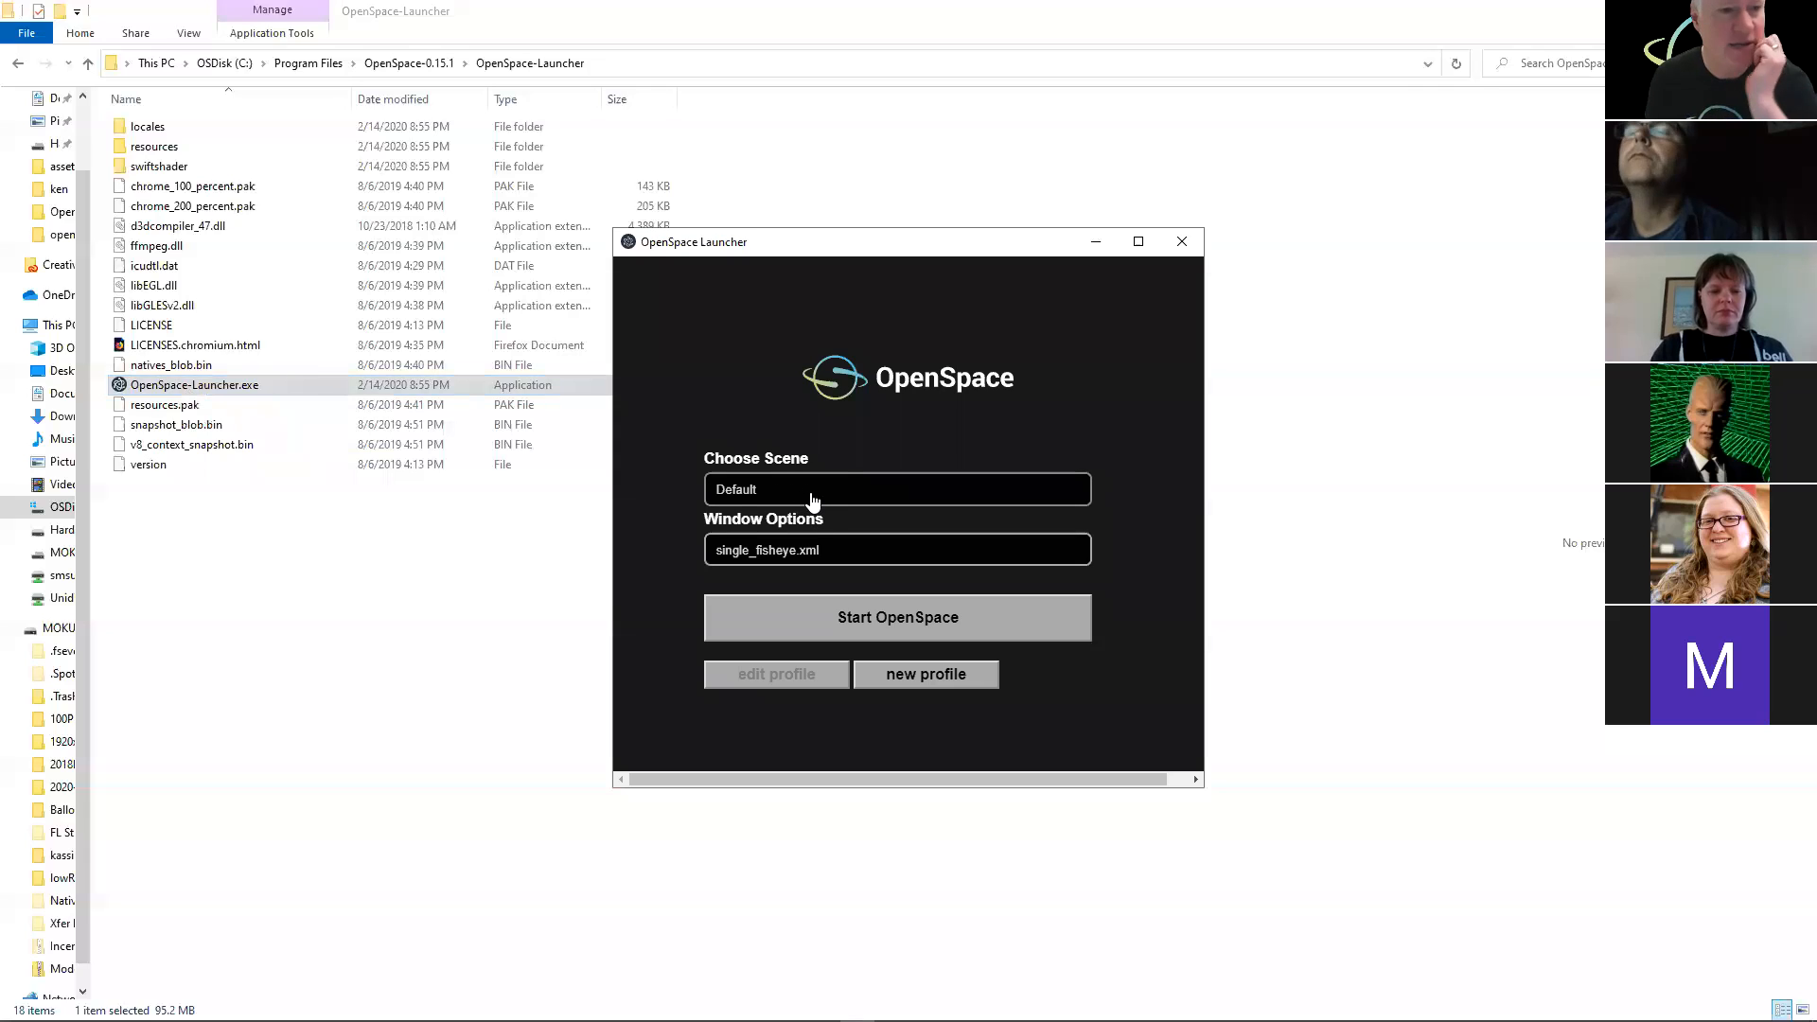
pyautogui.click(811, 494)
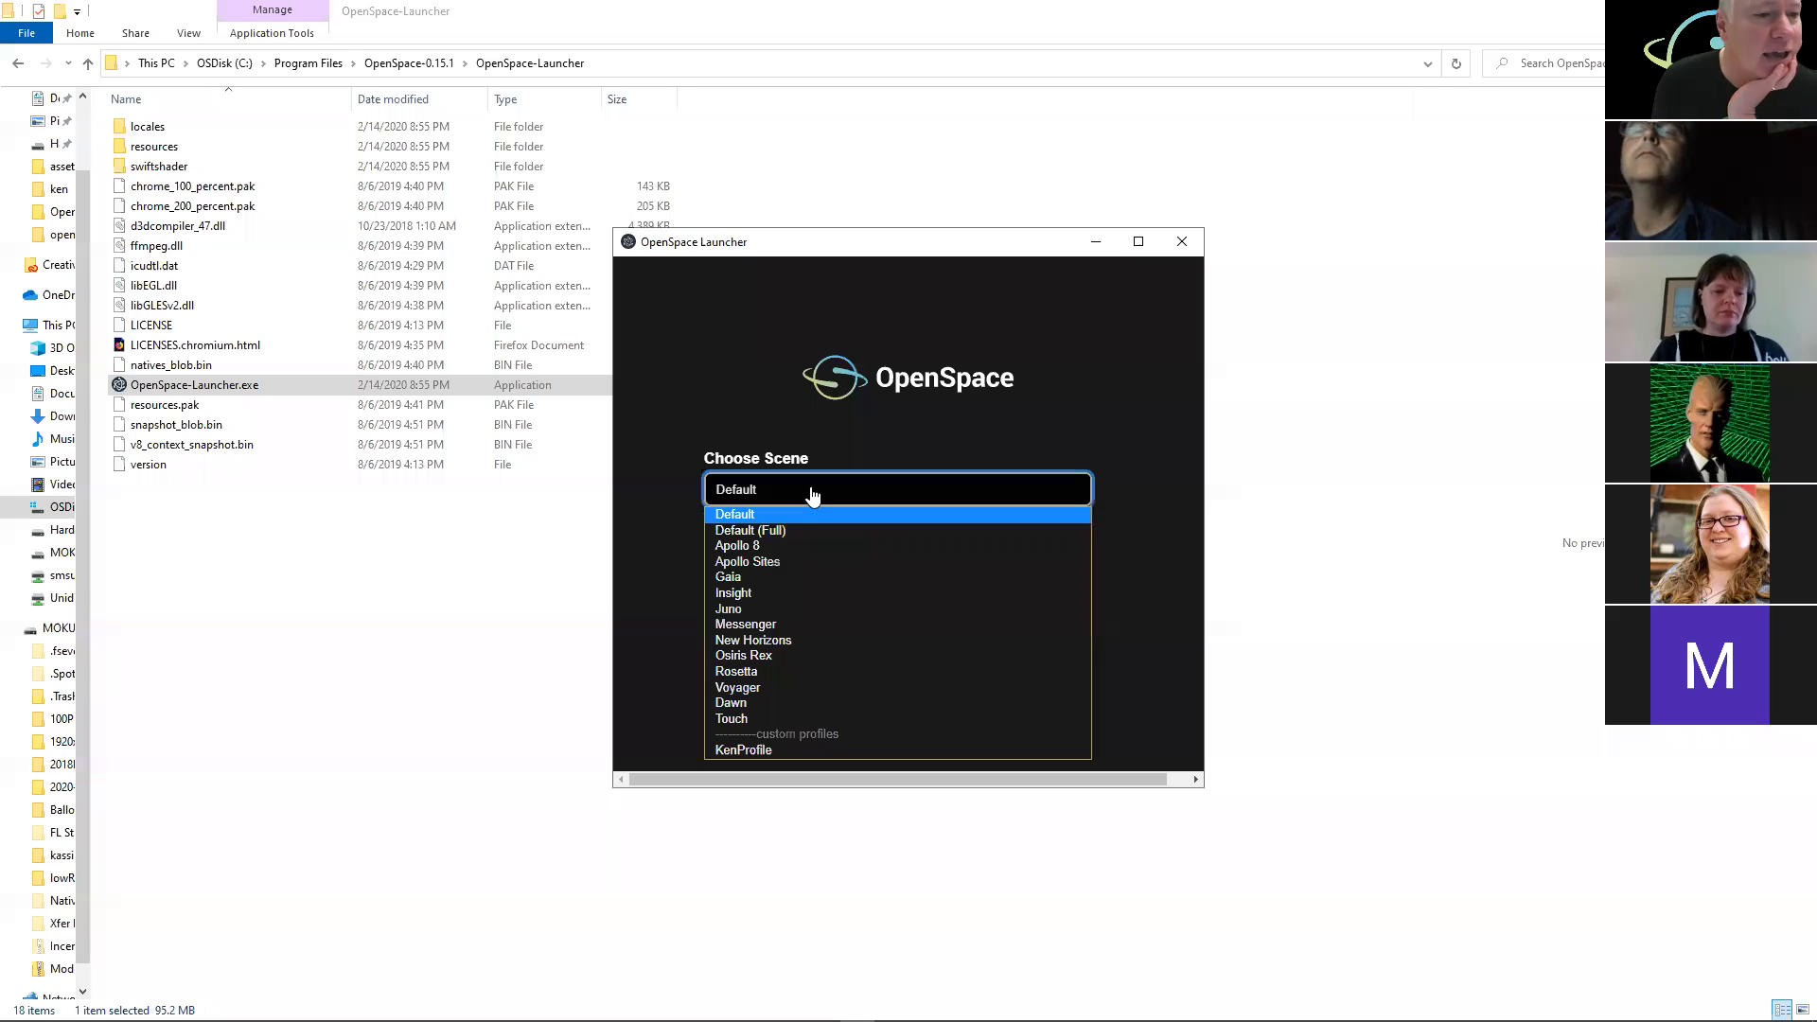
pyautogui.click(812, 749)
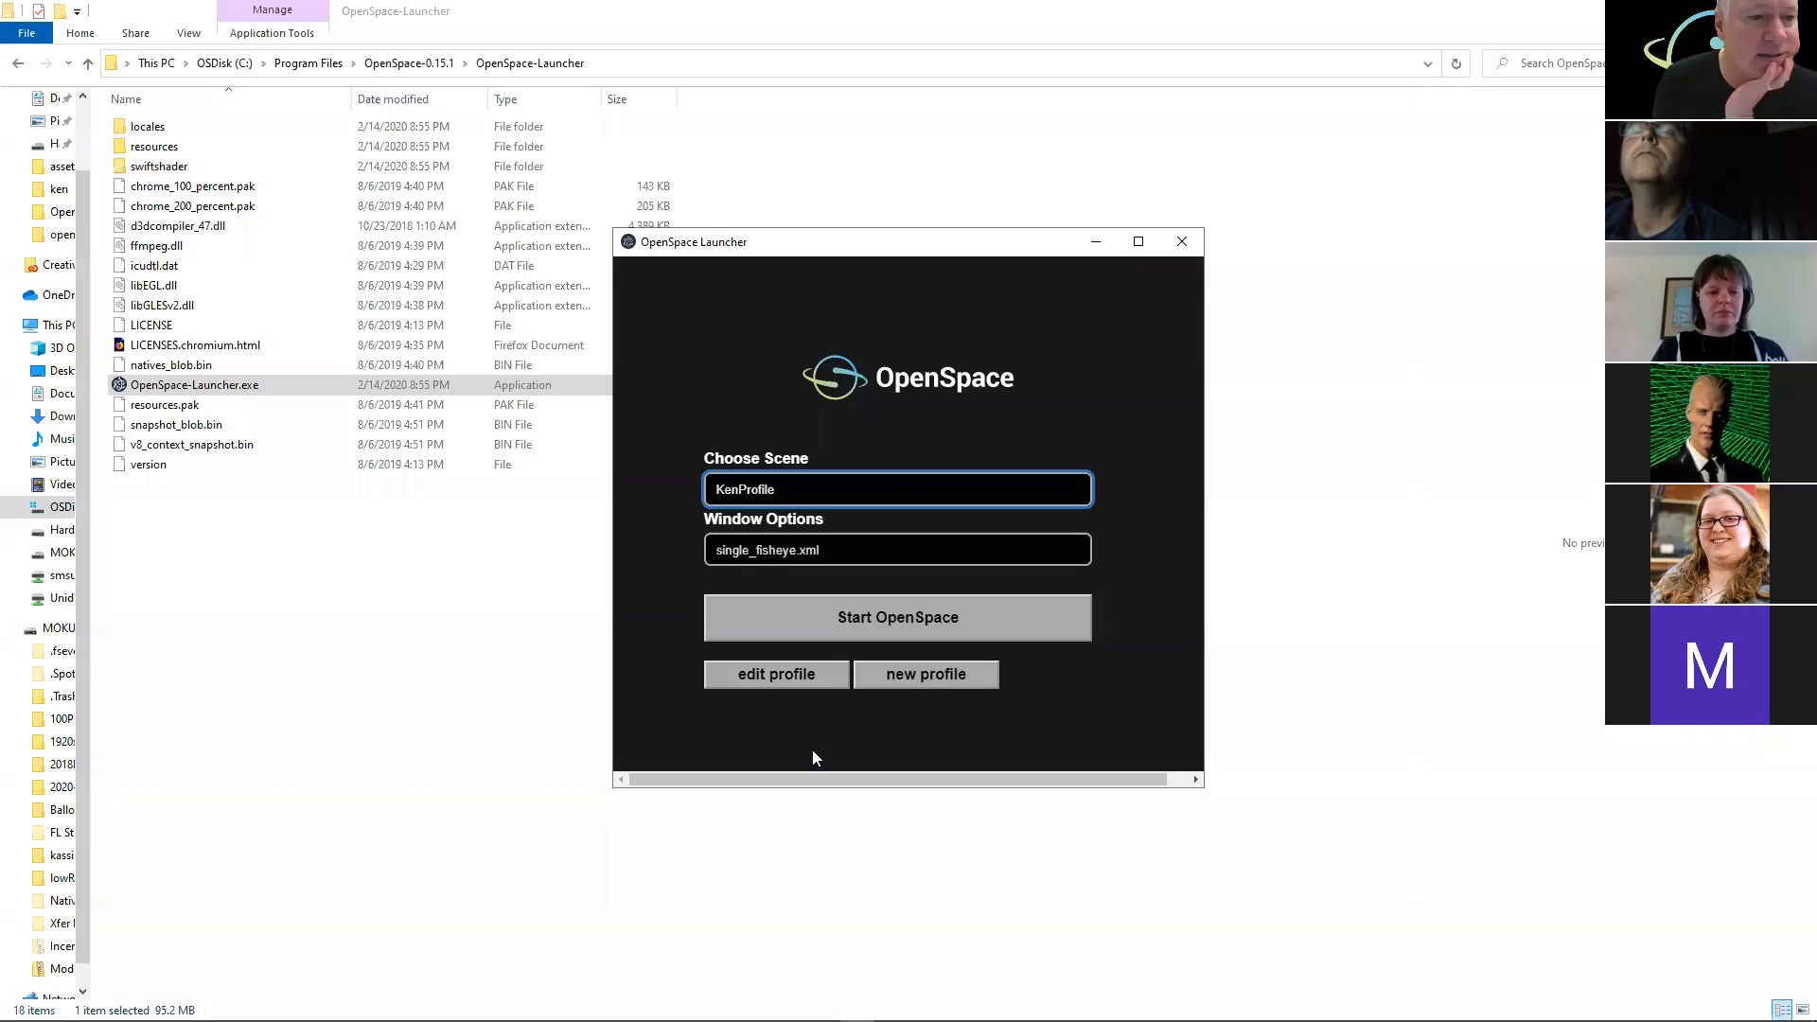
pyautogui.click(826, 551)
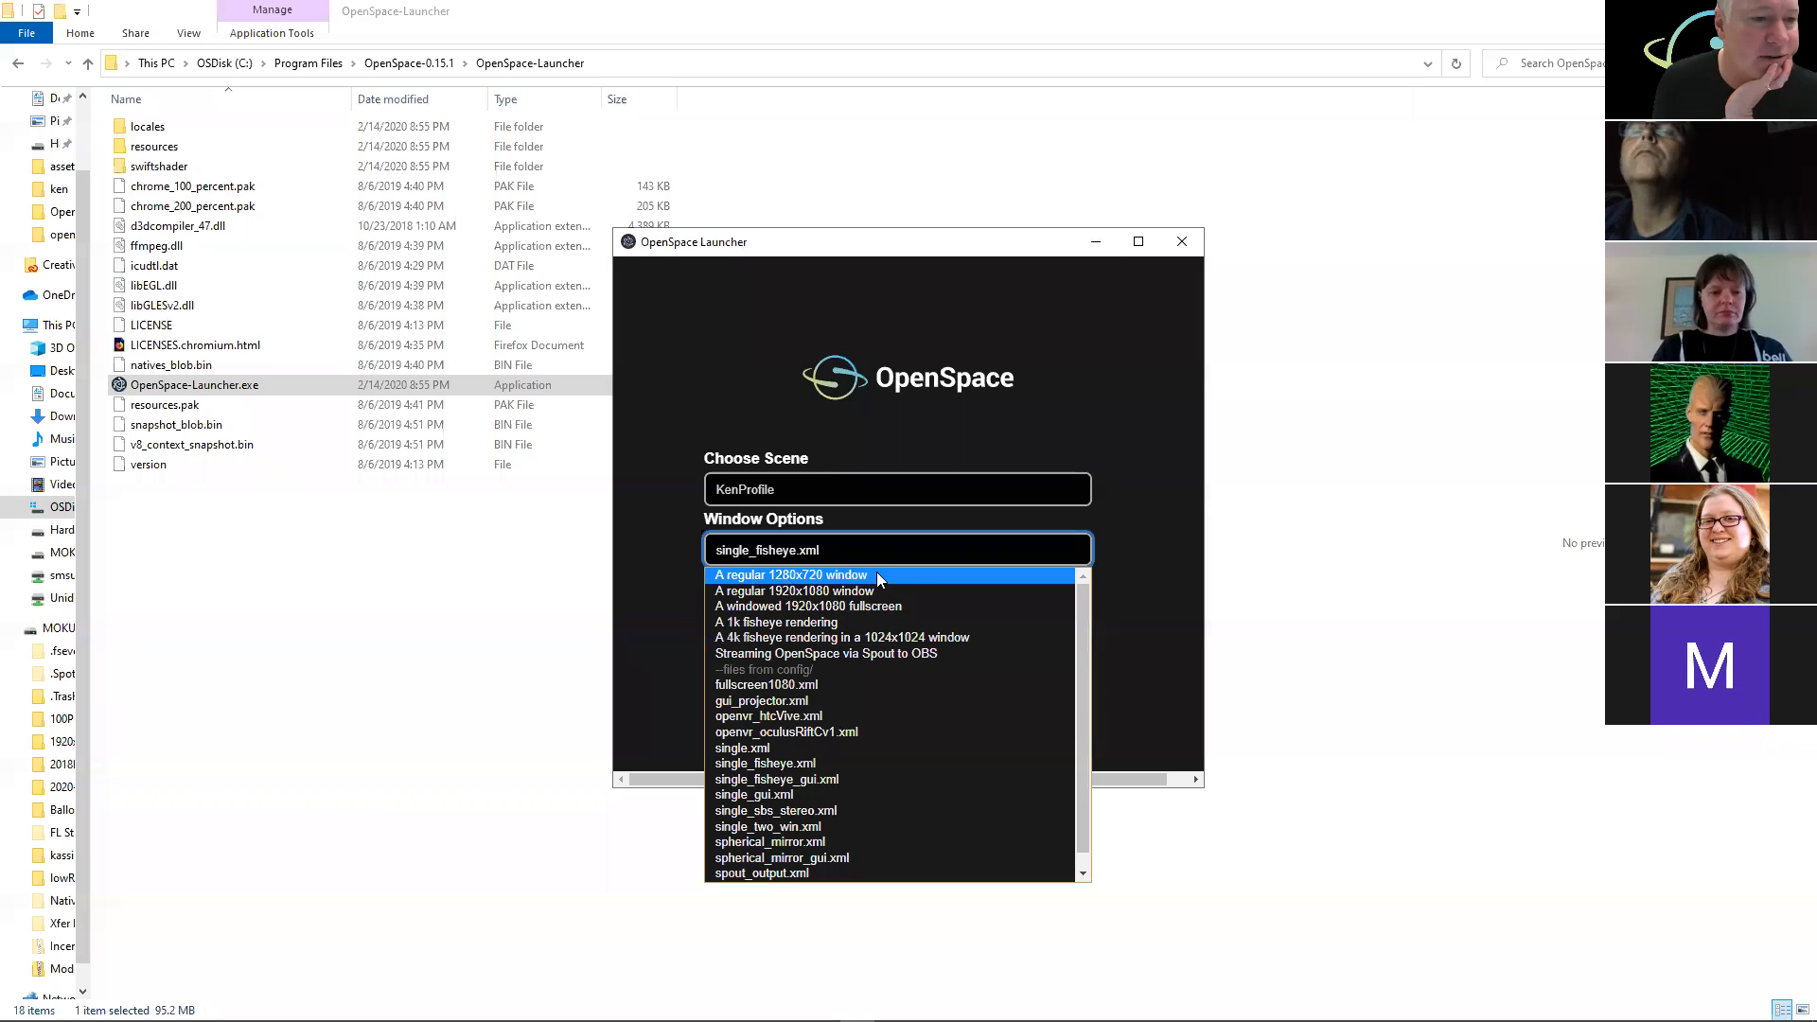
pyautogui.click(1001, 383)
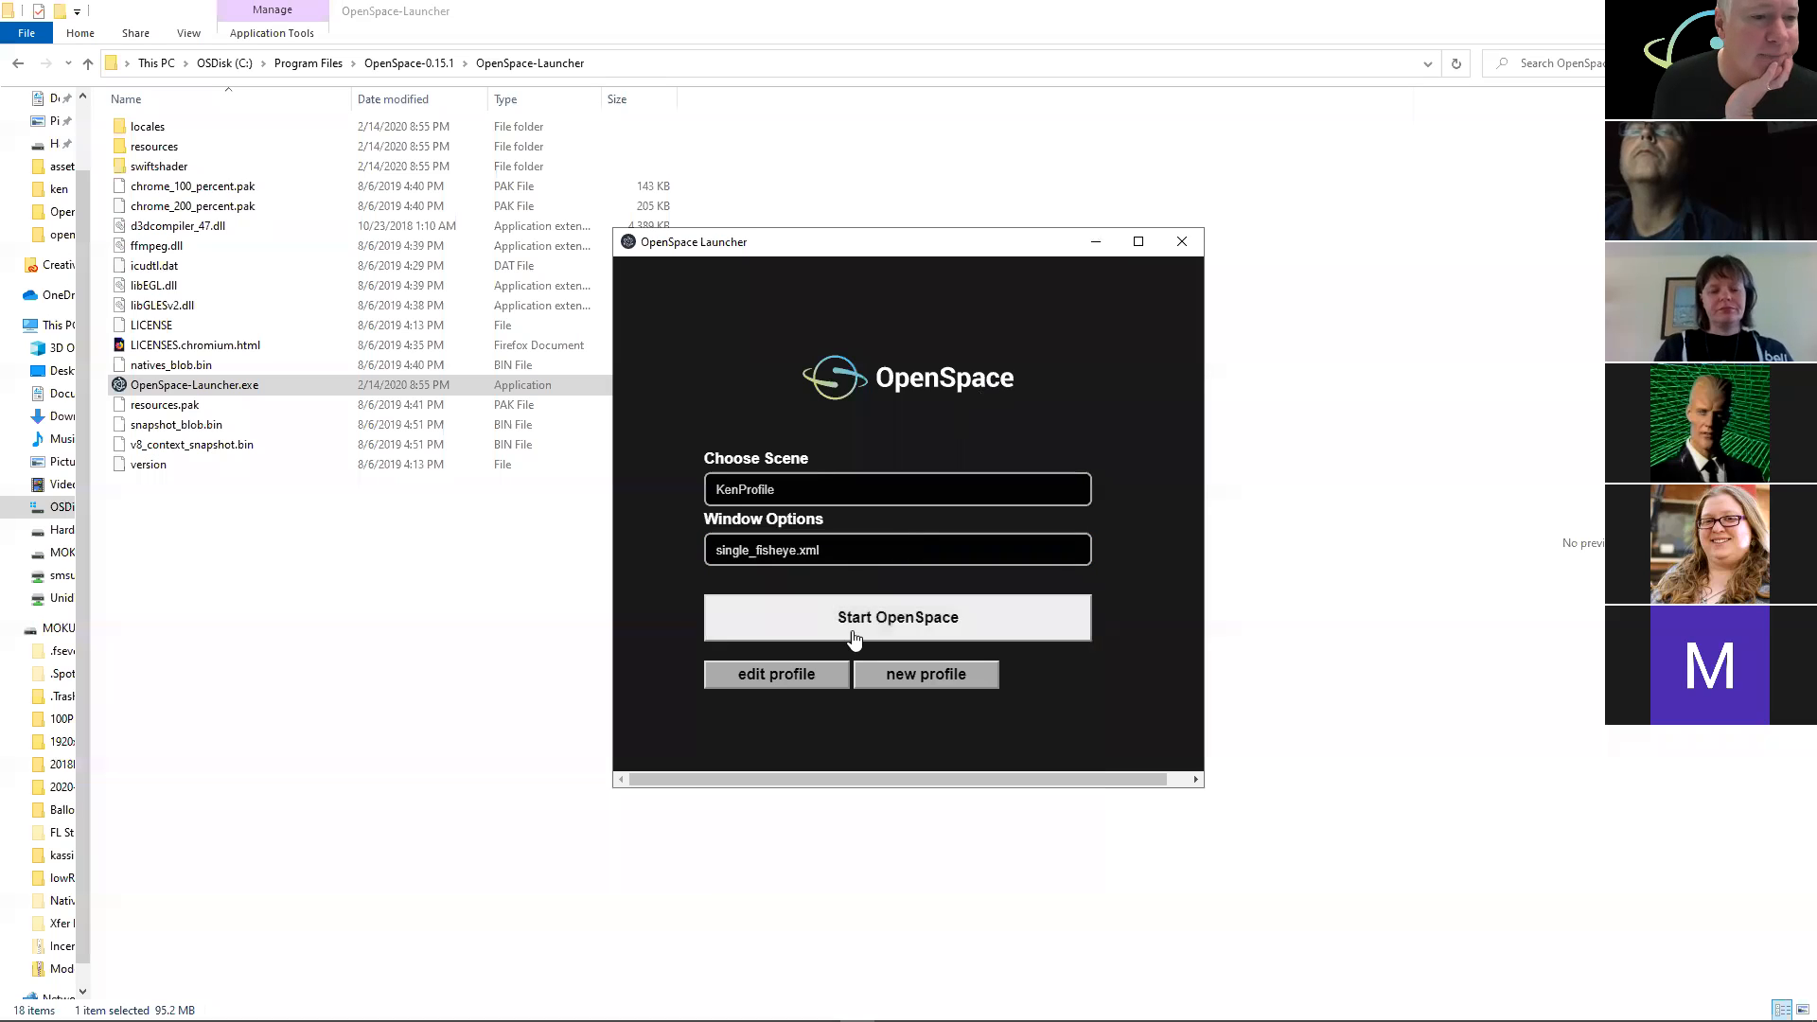
# - Open the chosen custom profile for editing and examine the digitaluniverse, milkyway and solarsystem assets under scene
pyautogui.click(797, 677)
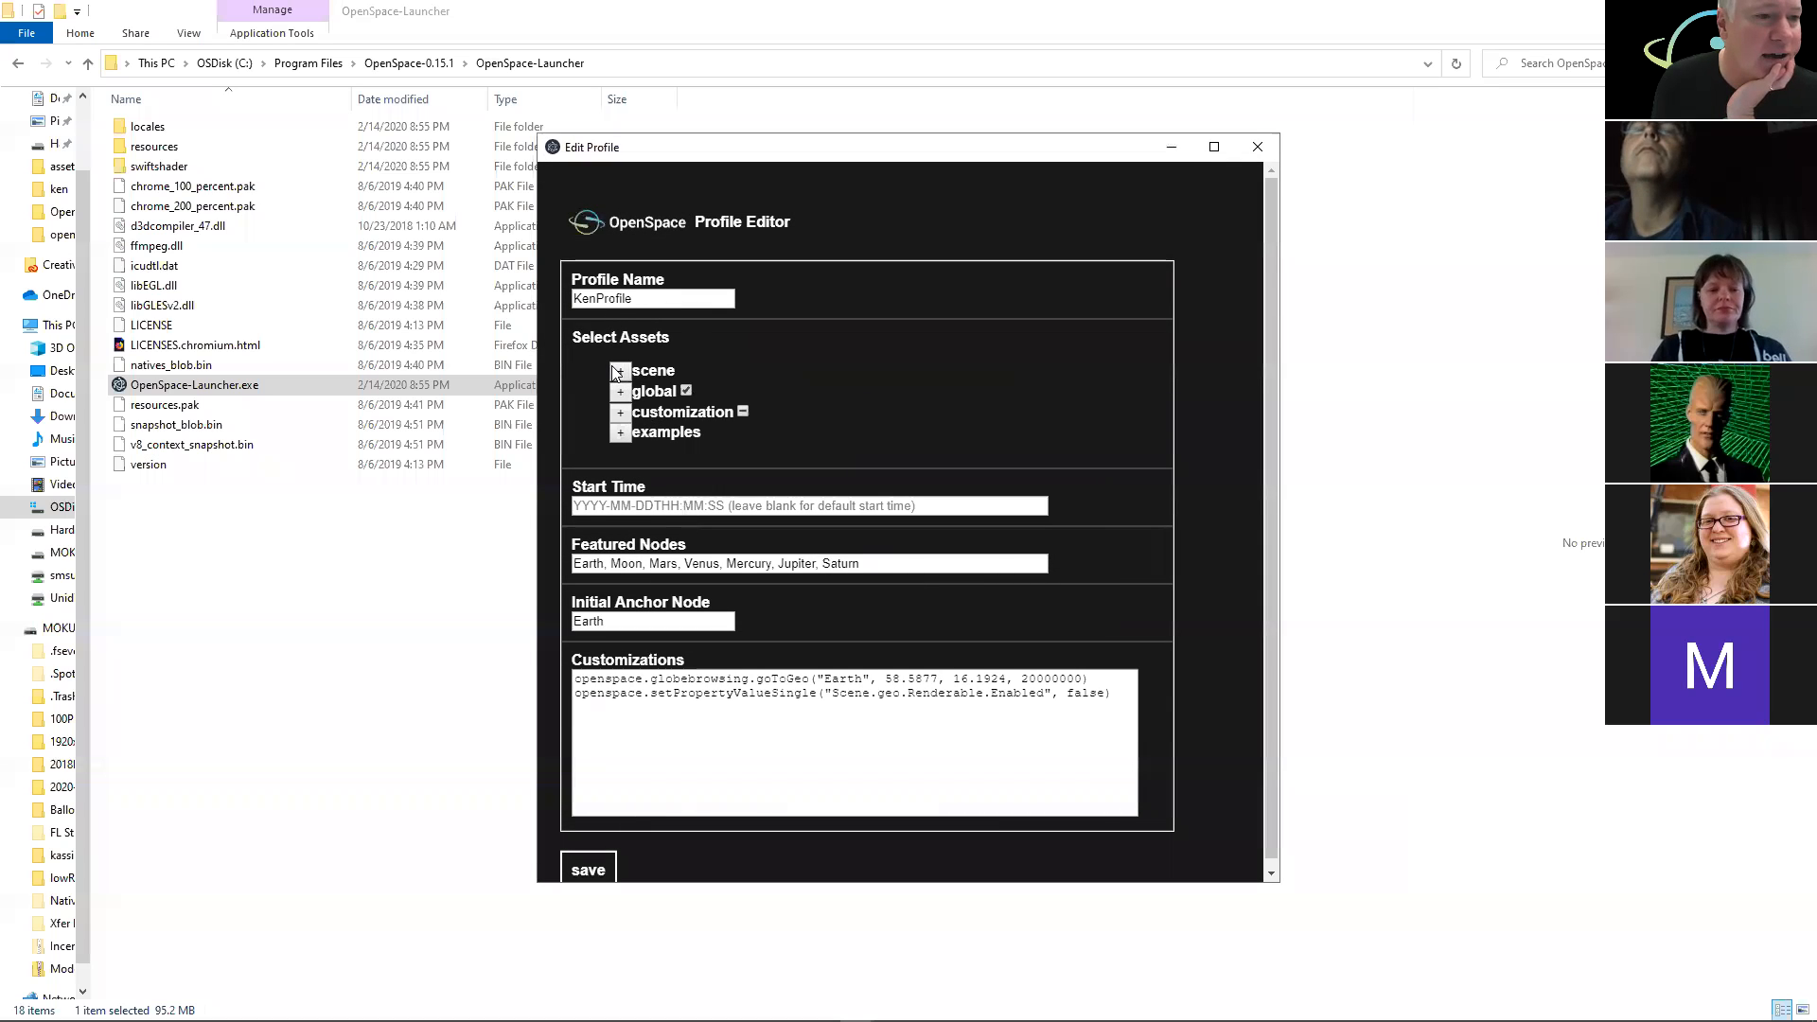
pyautogui.click(618, 371)
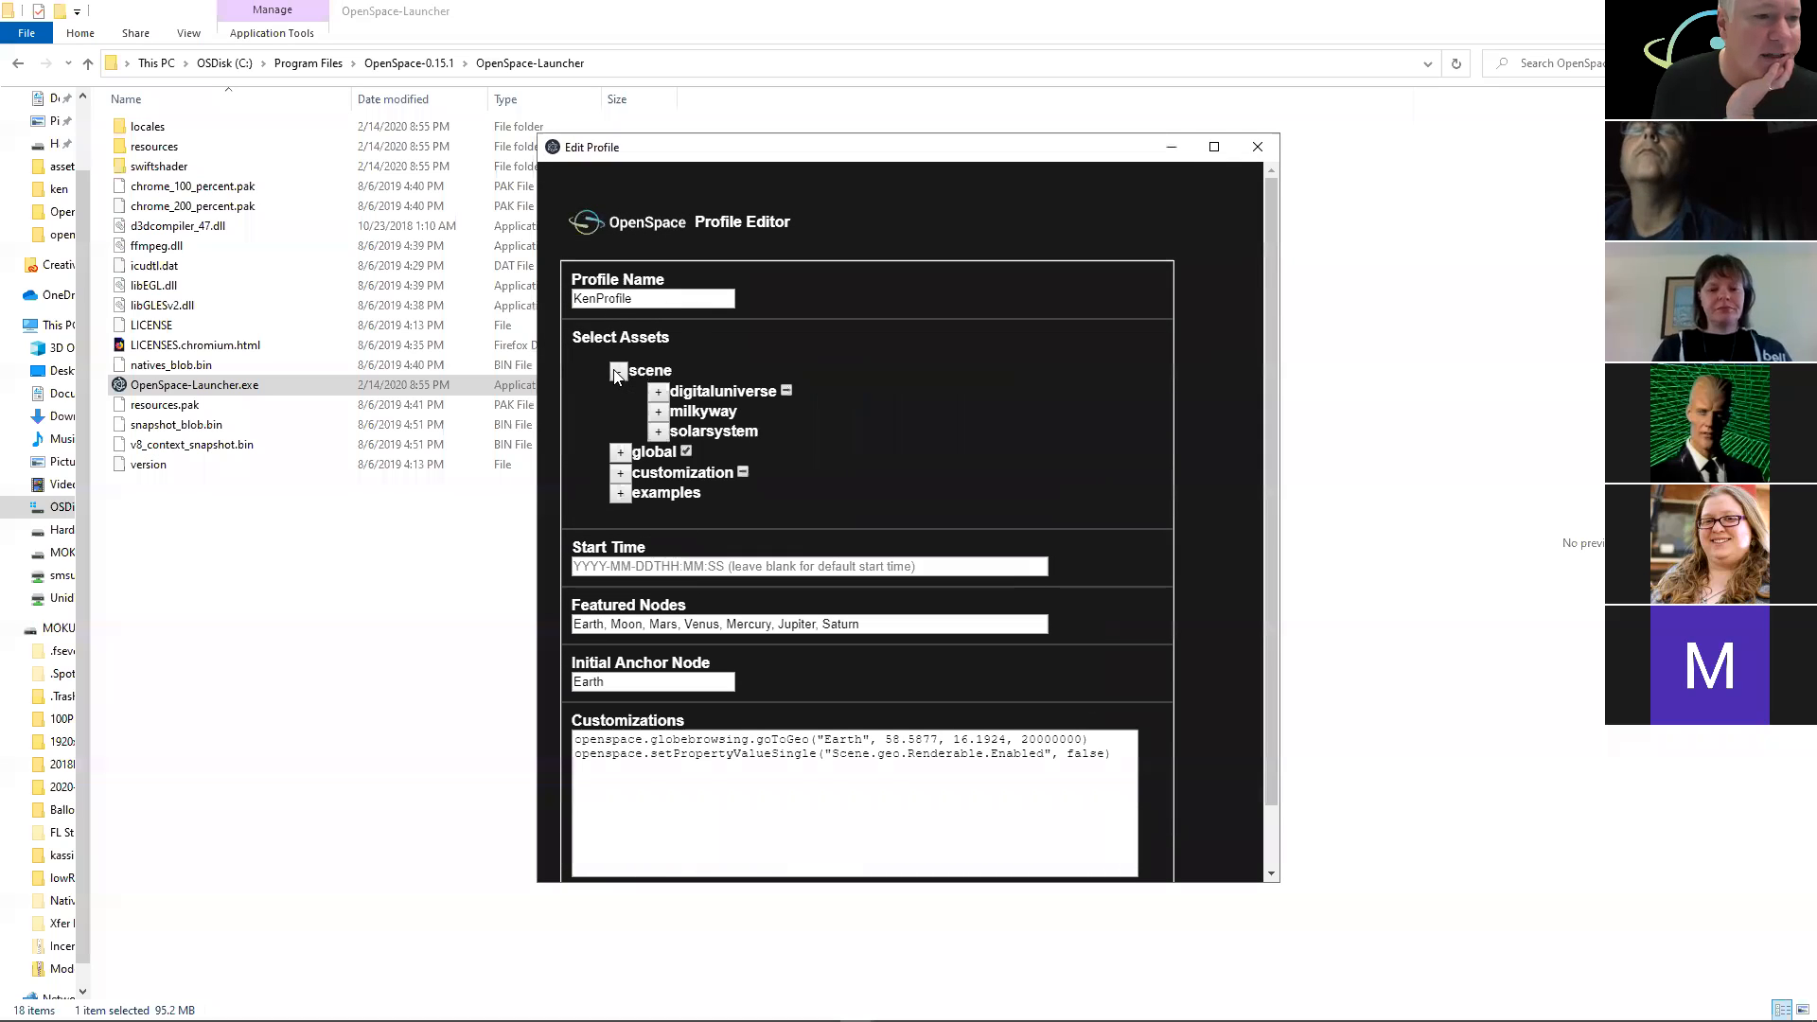
pyautogui.click(660, 396)
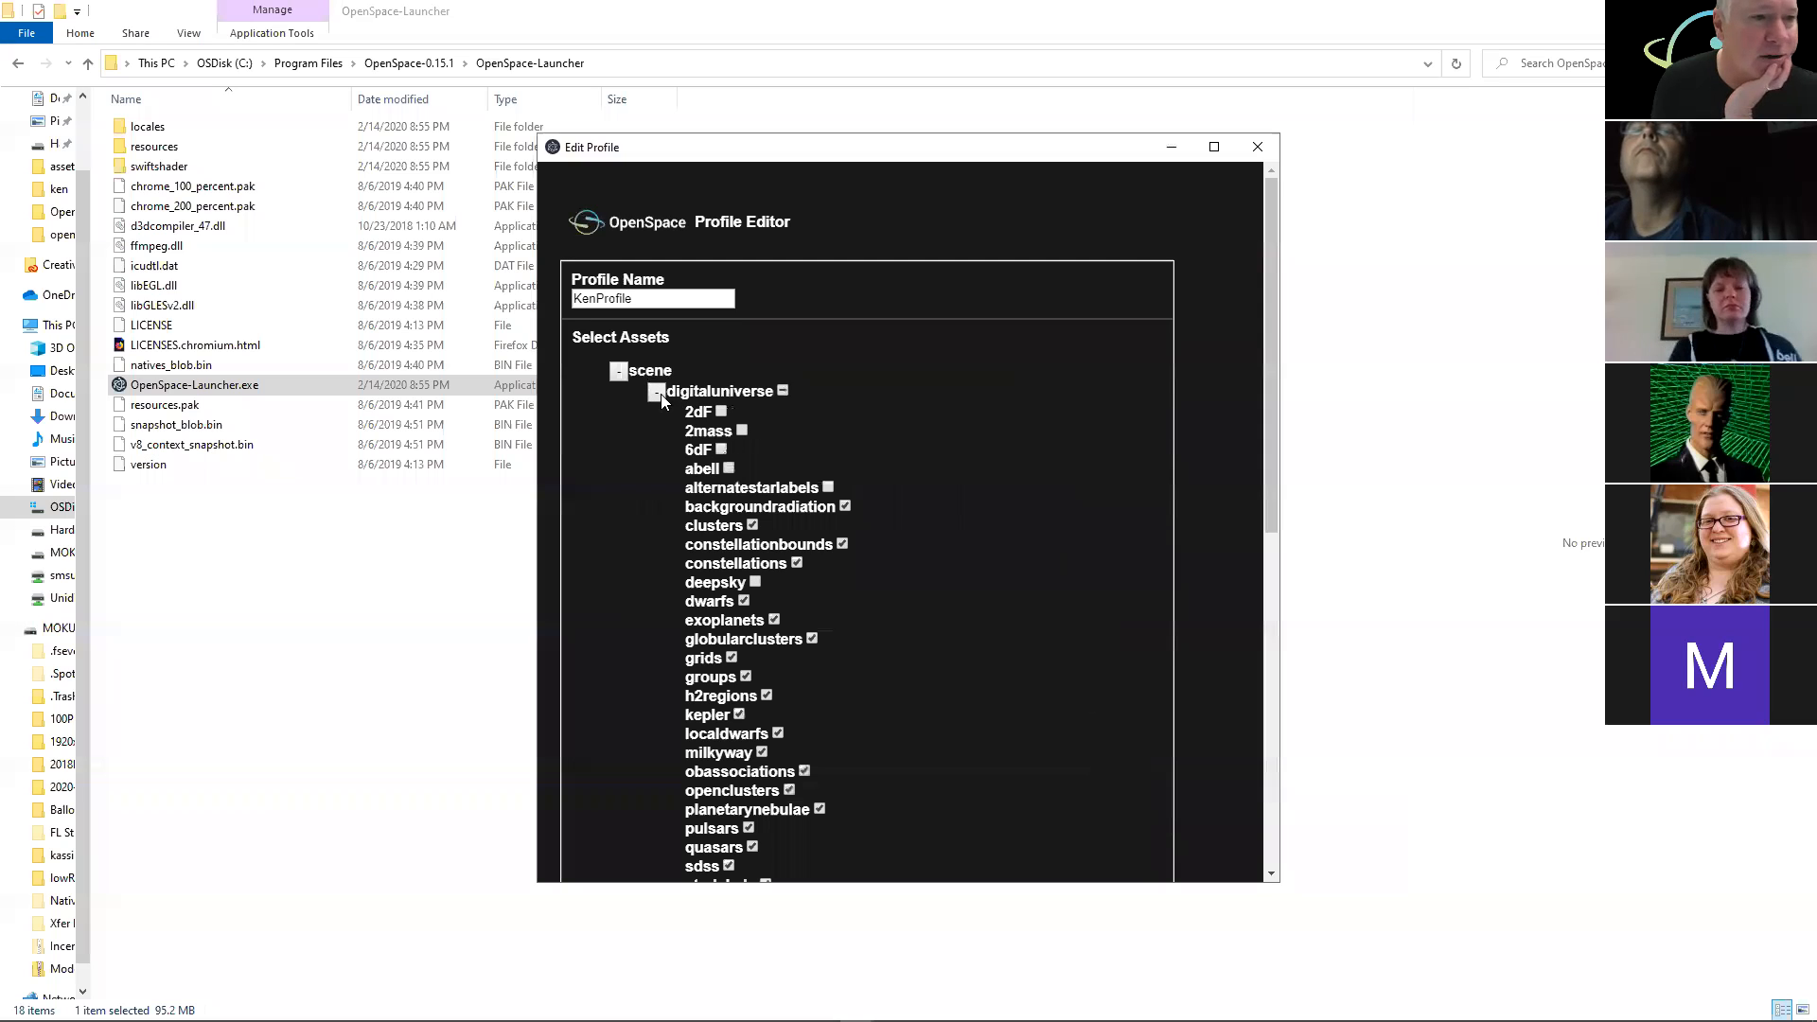
pyautogui.click(656, 395)
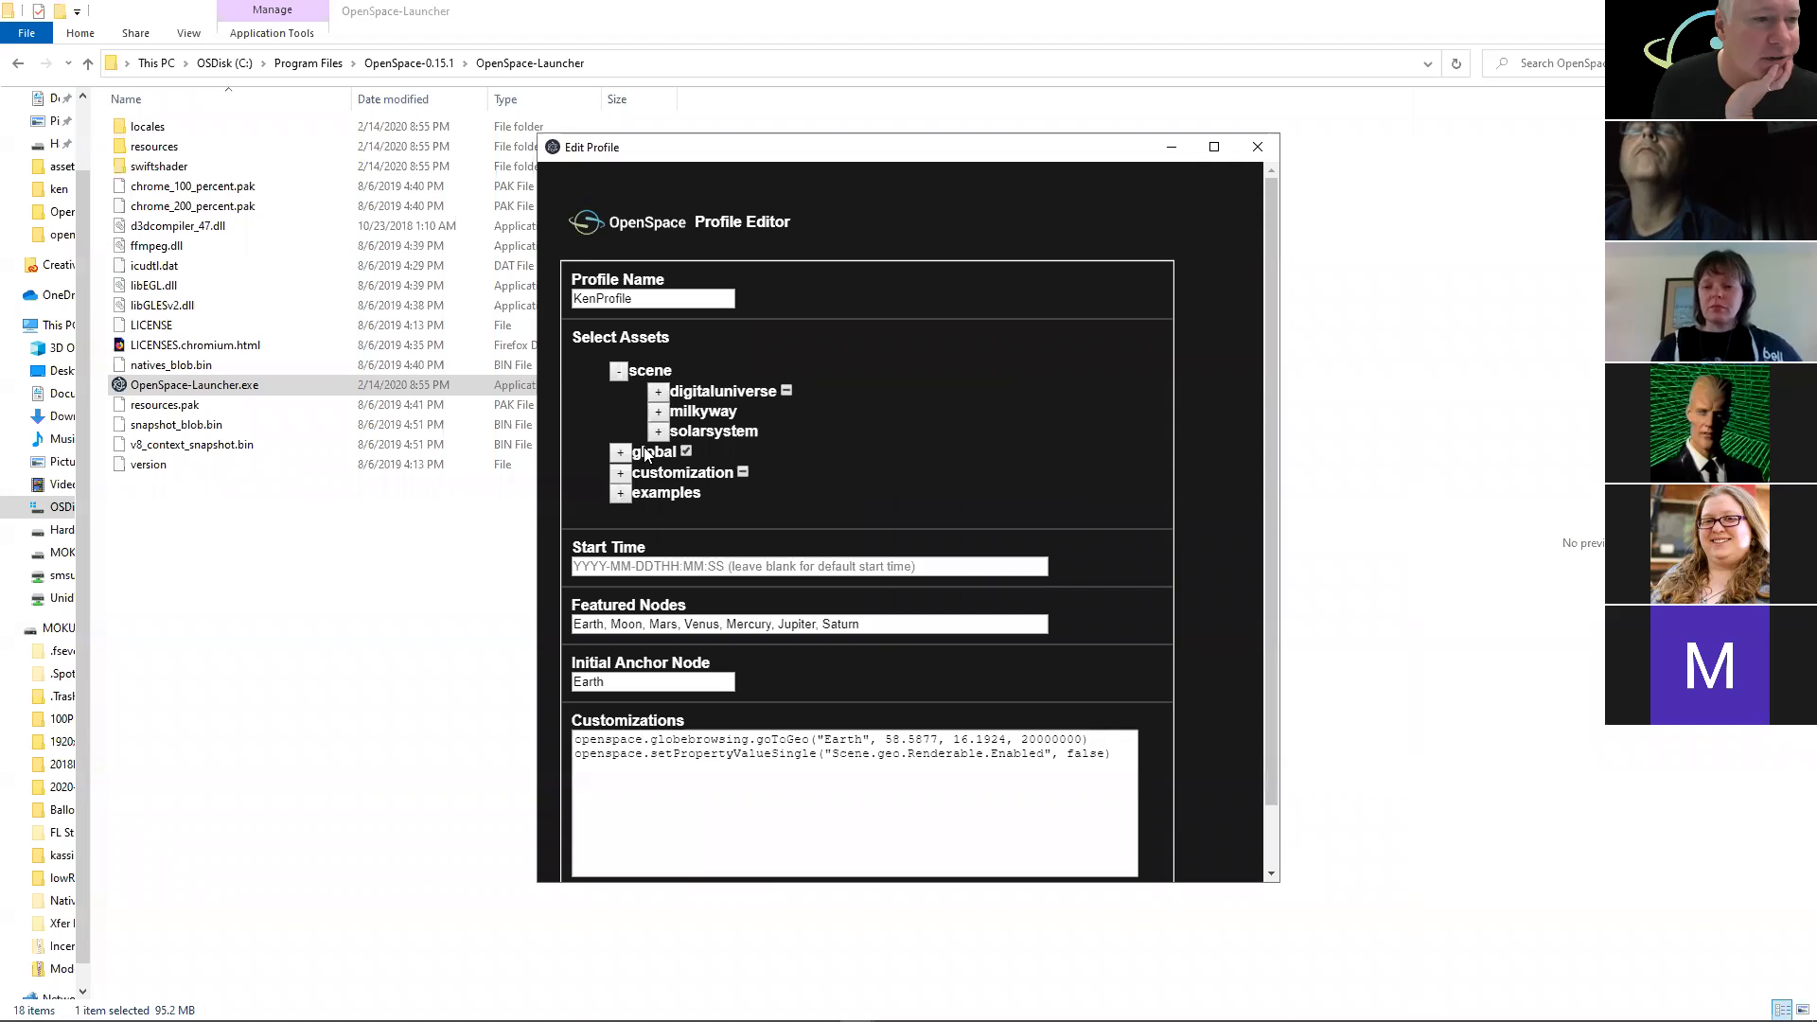
pyautogui.click(657, 413)
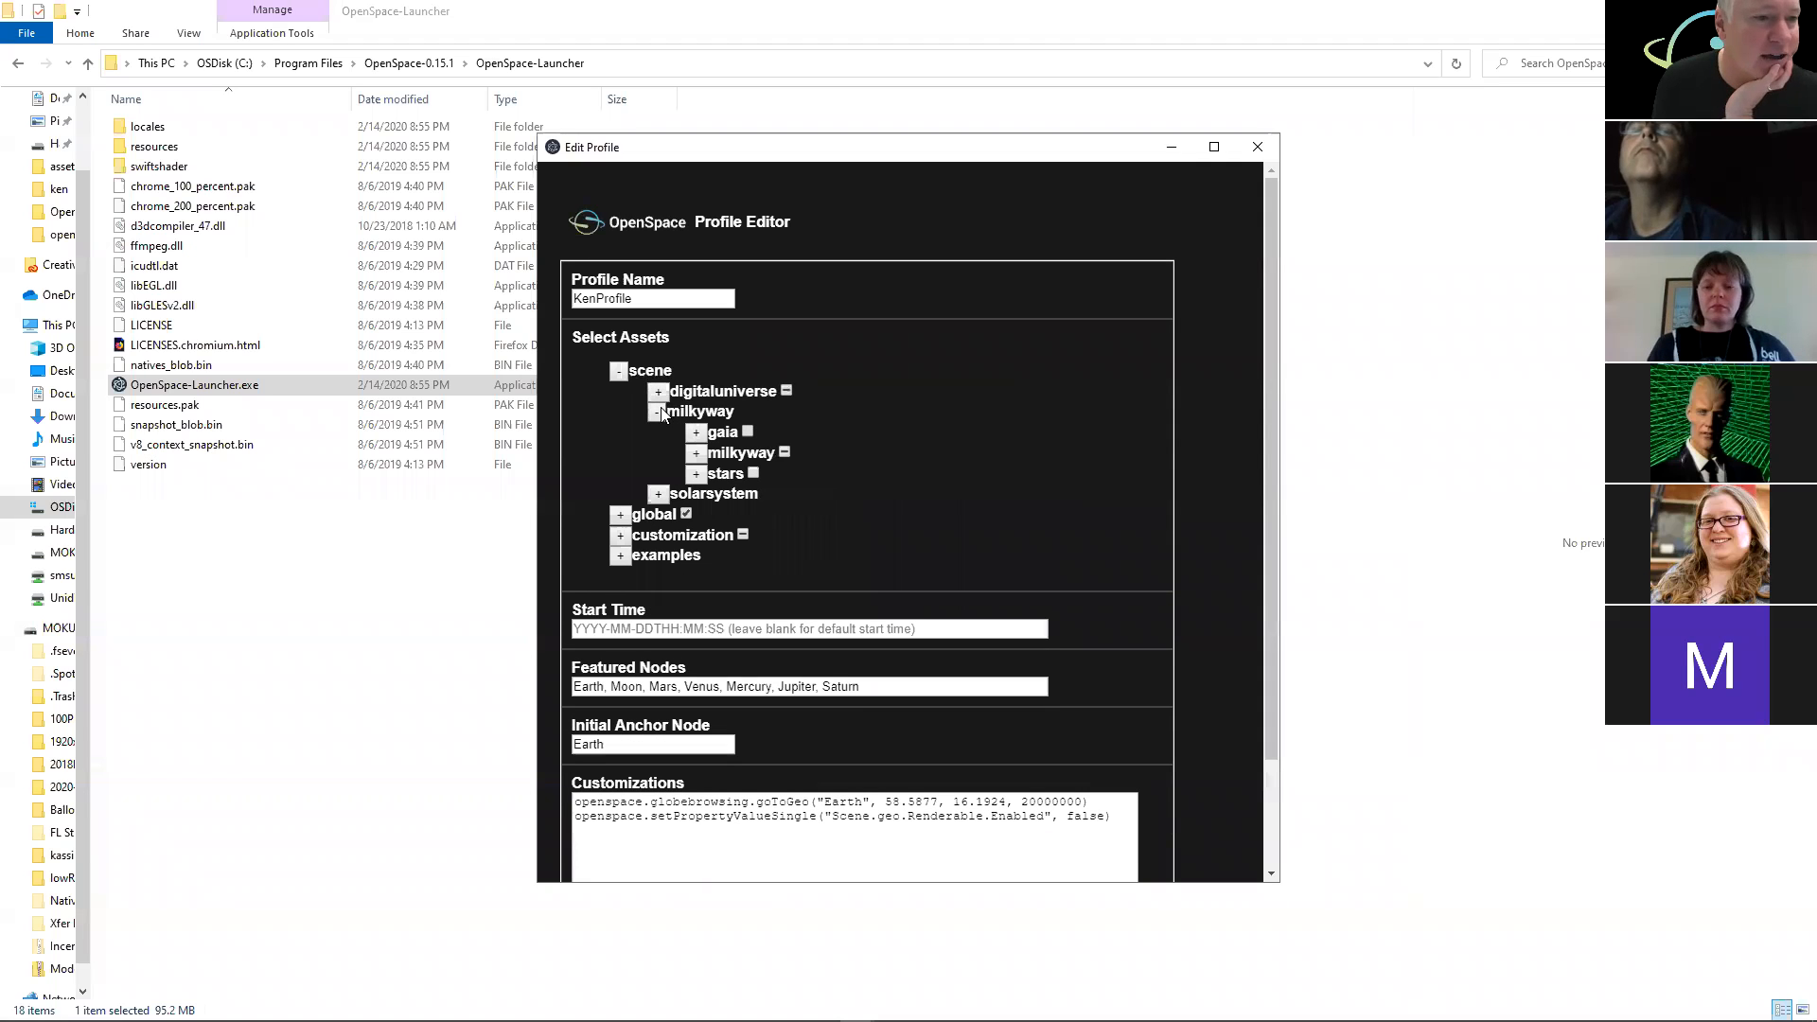
pyautogui.click(660, 413)
pyautogui.click(656, 432)
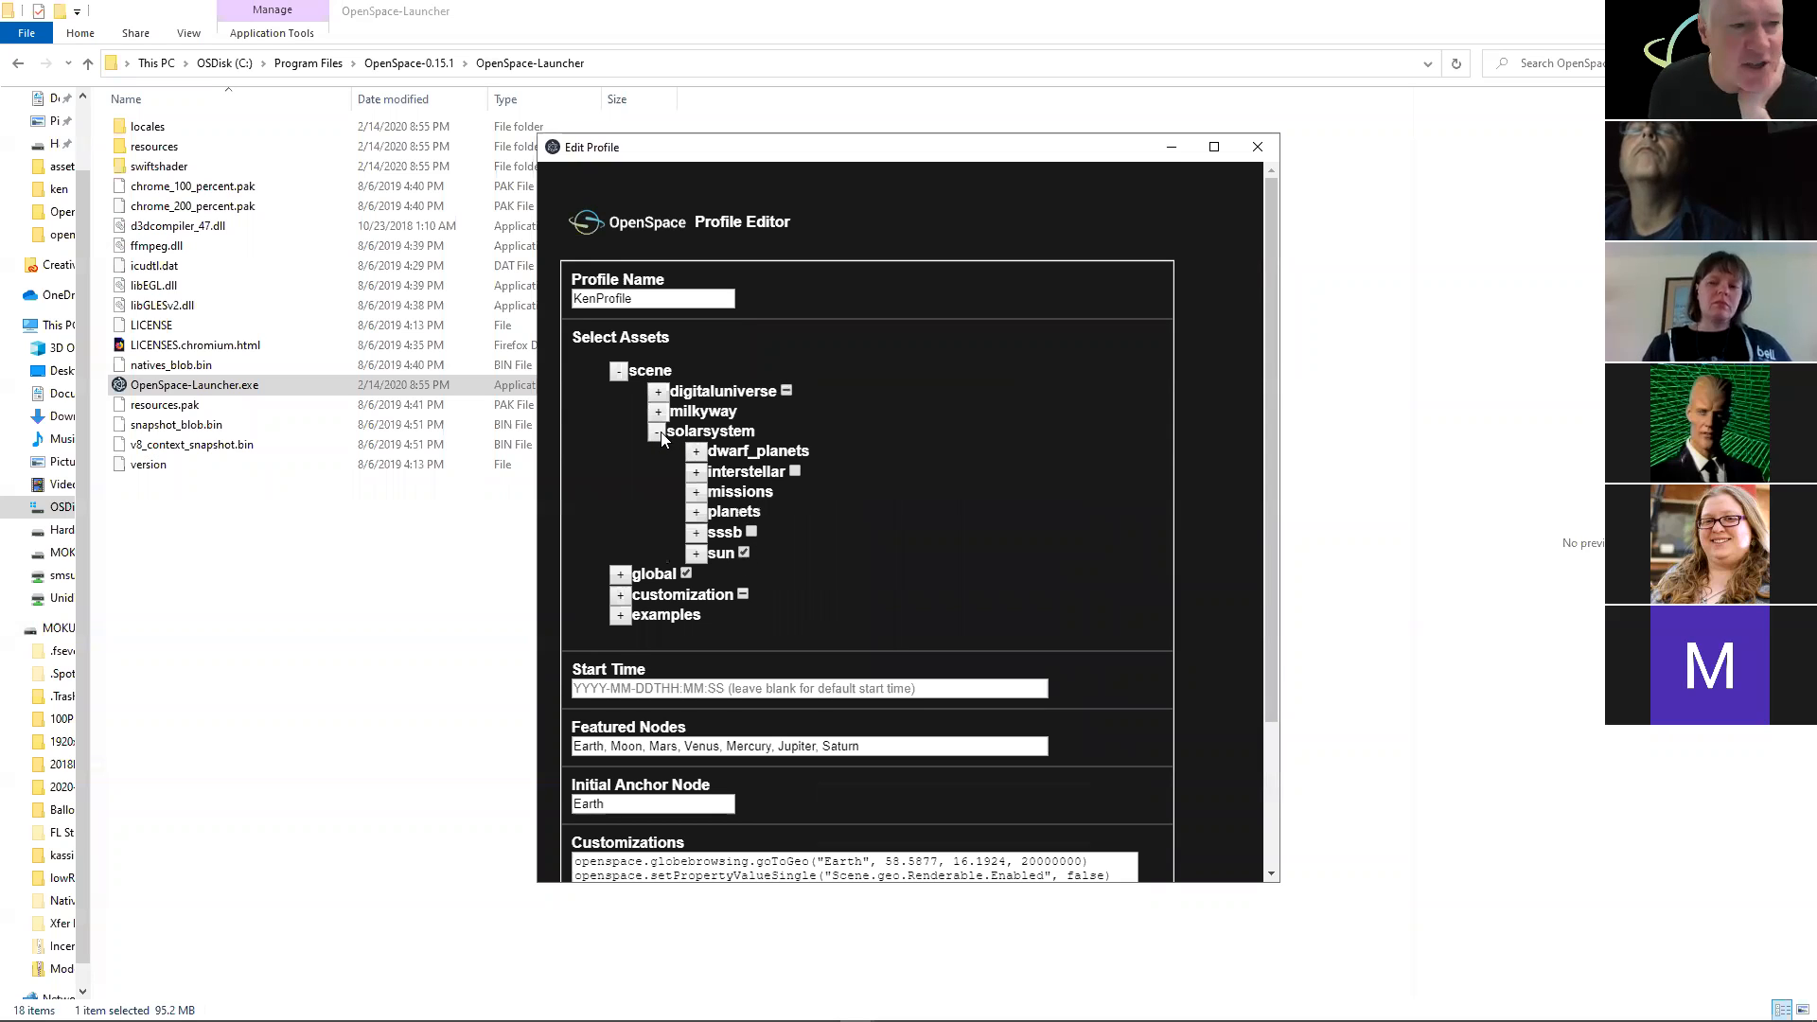
pyautogui.click(659, 433)
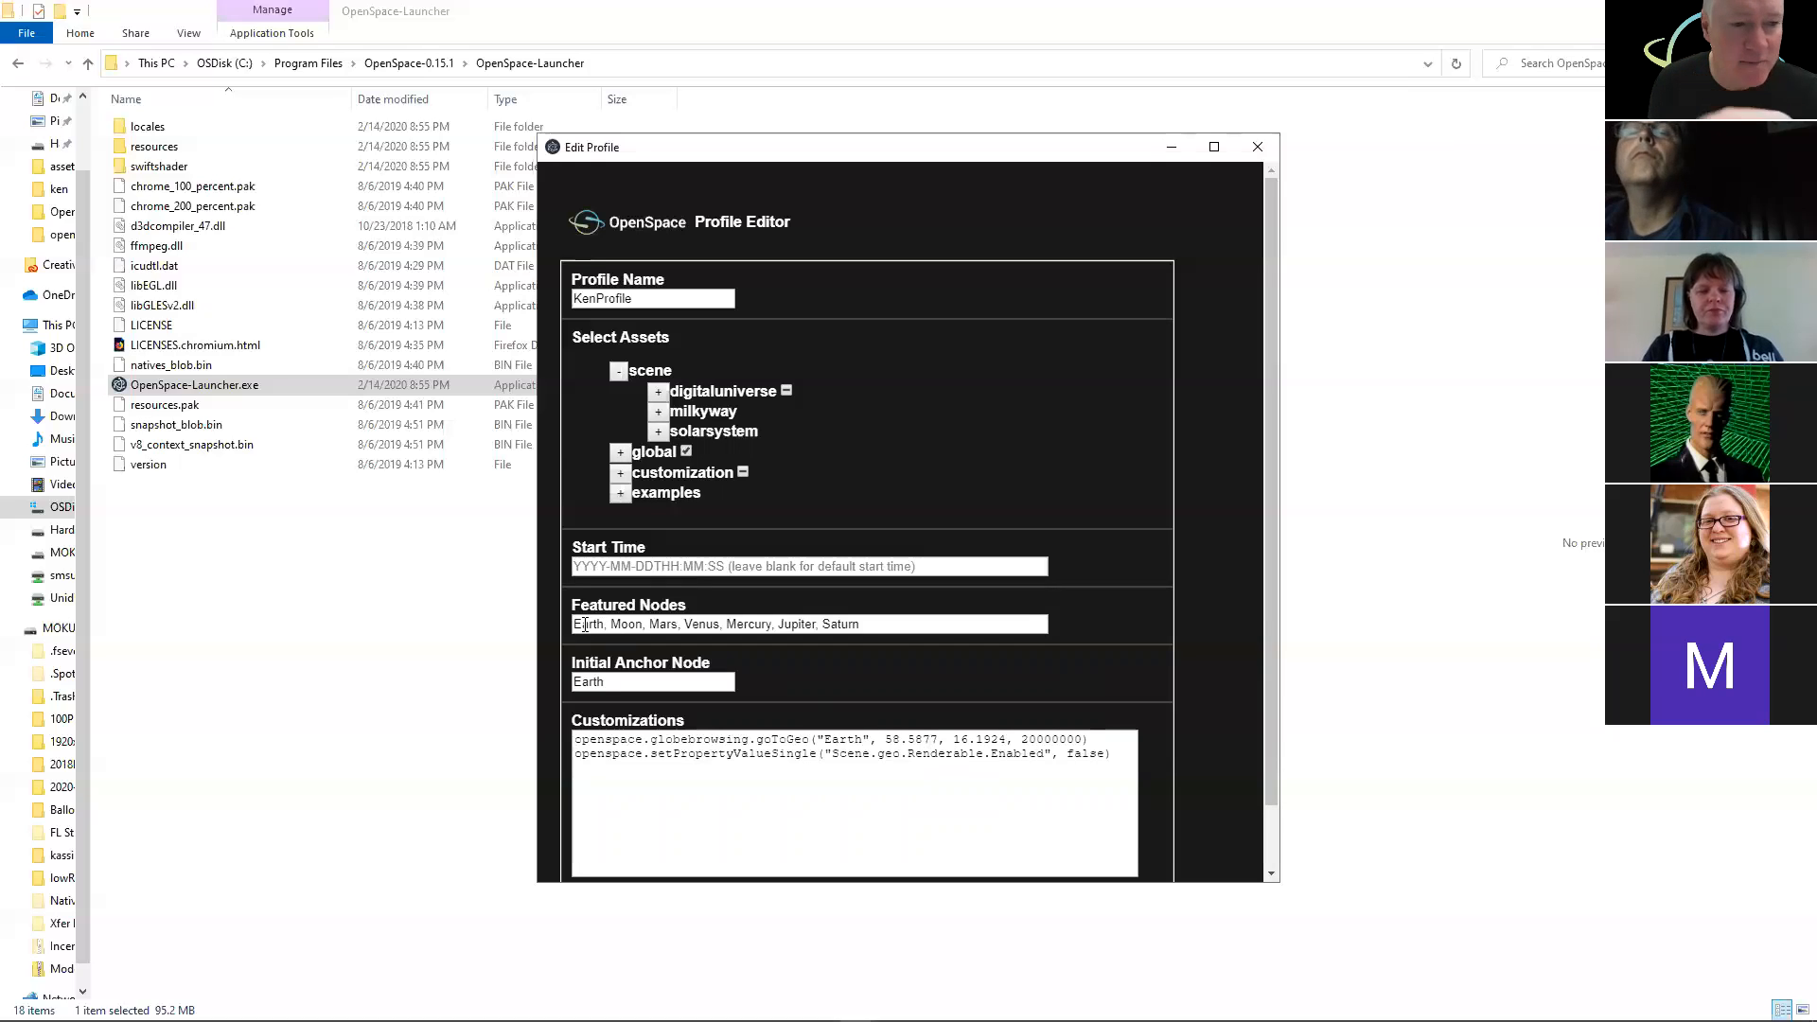
# - Look over the profile's start time, featured nodes, initial anchor node and customizations
pyautogui.moveTo(571, 1020)
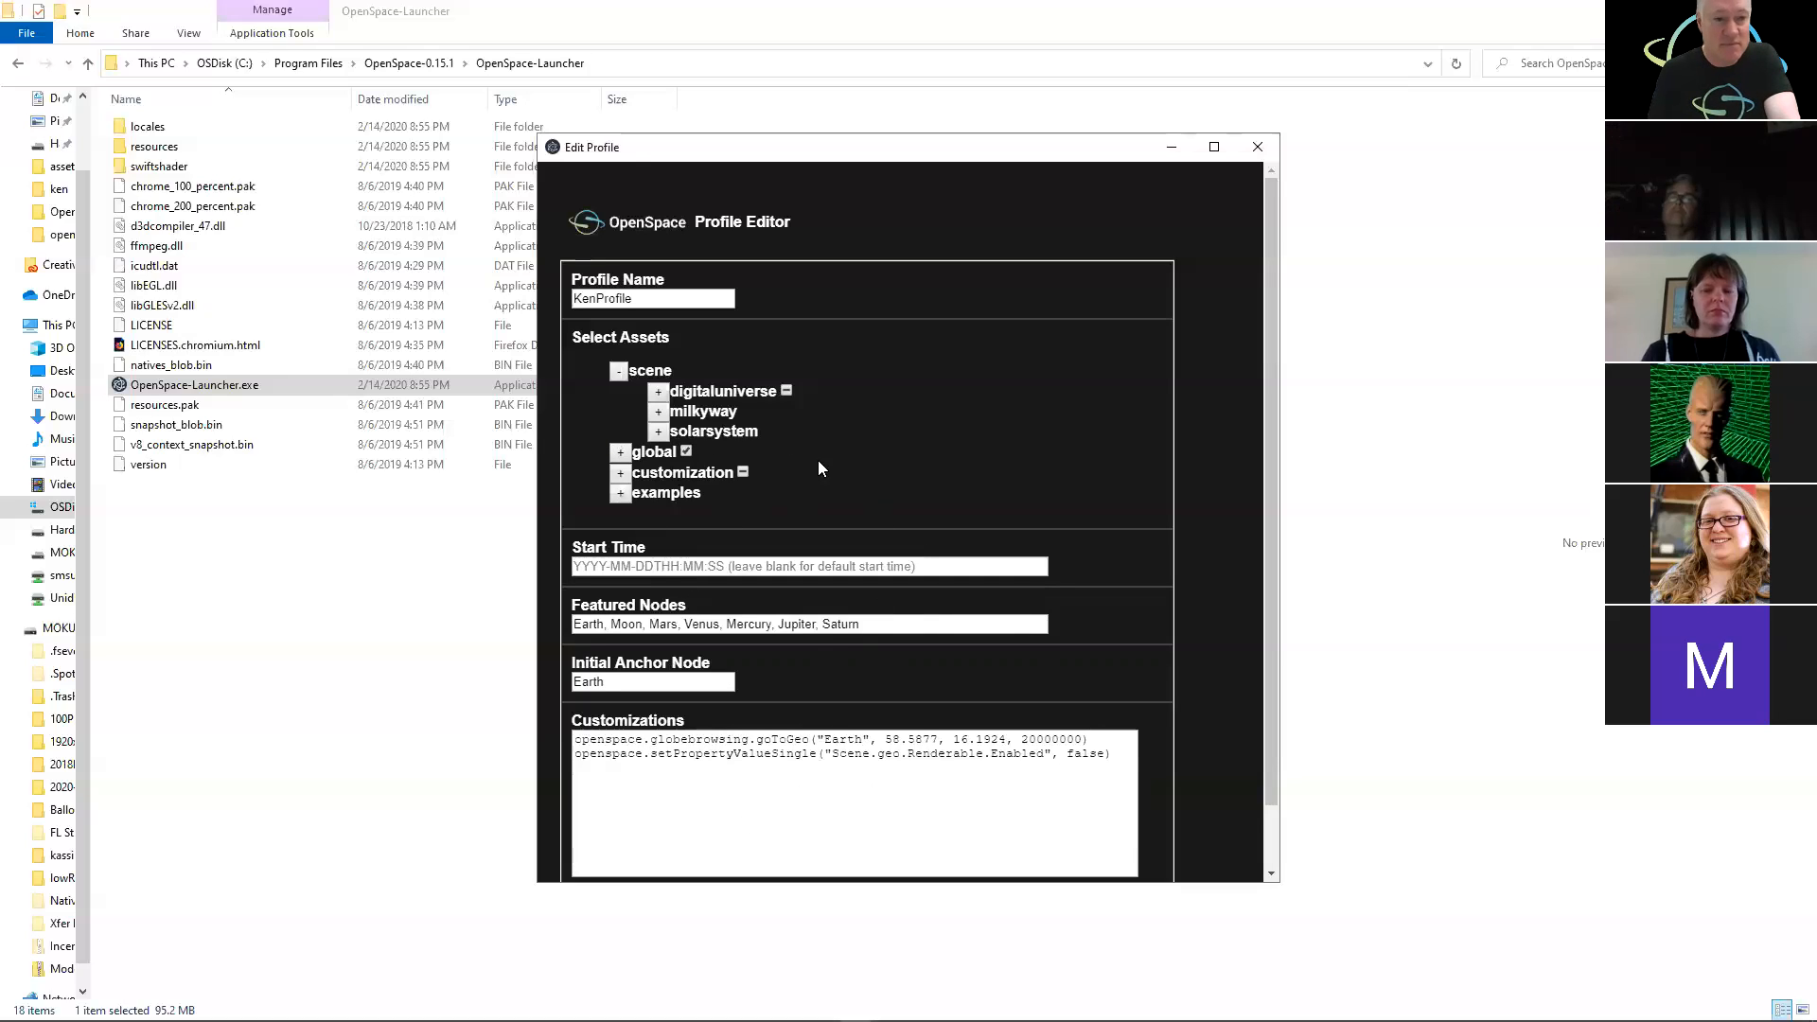
pyautogui.scroll(-1, 798, 725)
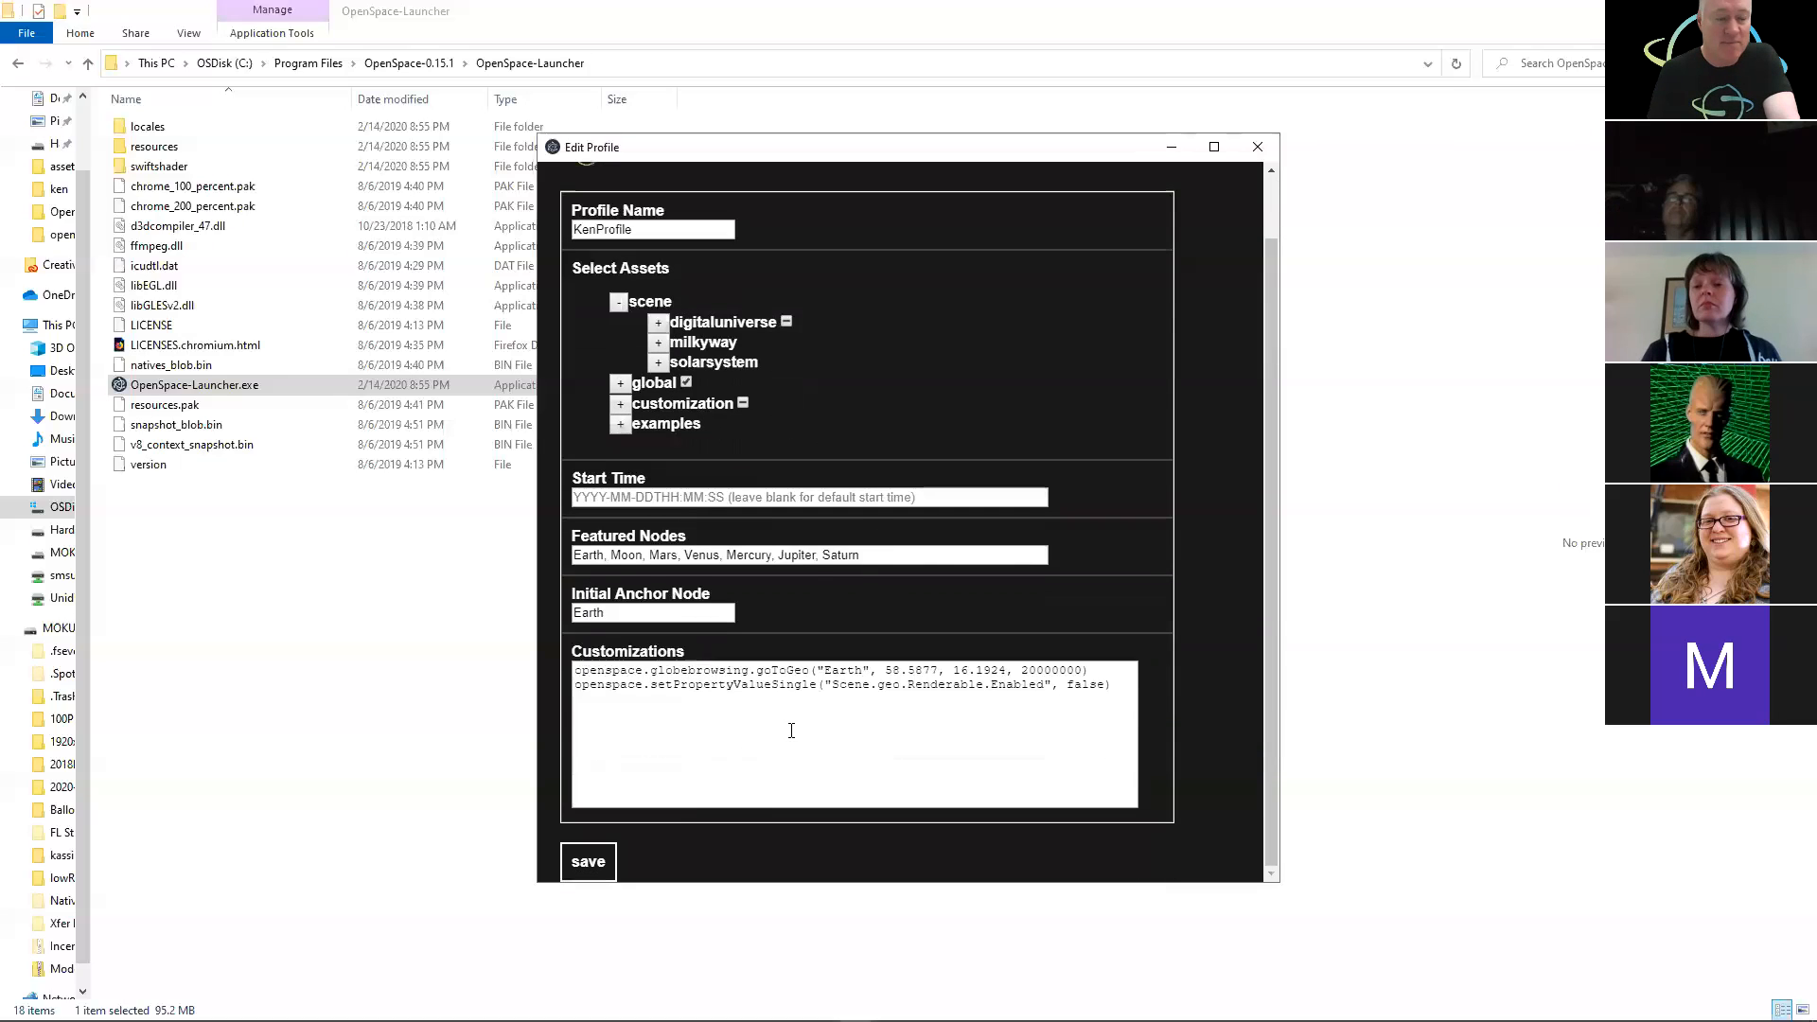
pyautogui.scroll(1, 787, 733)
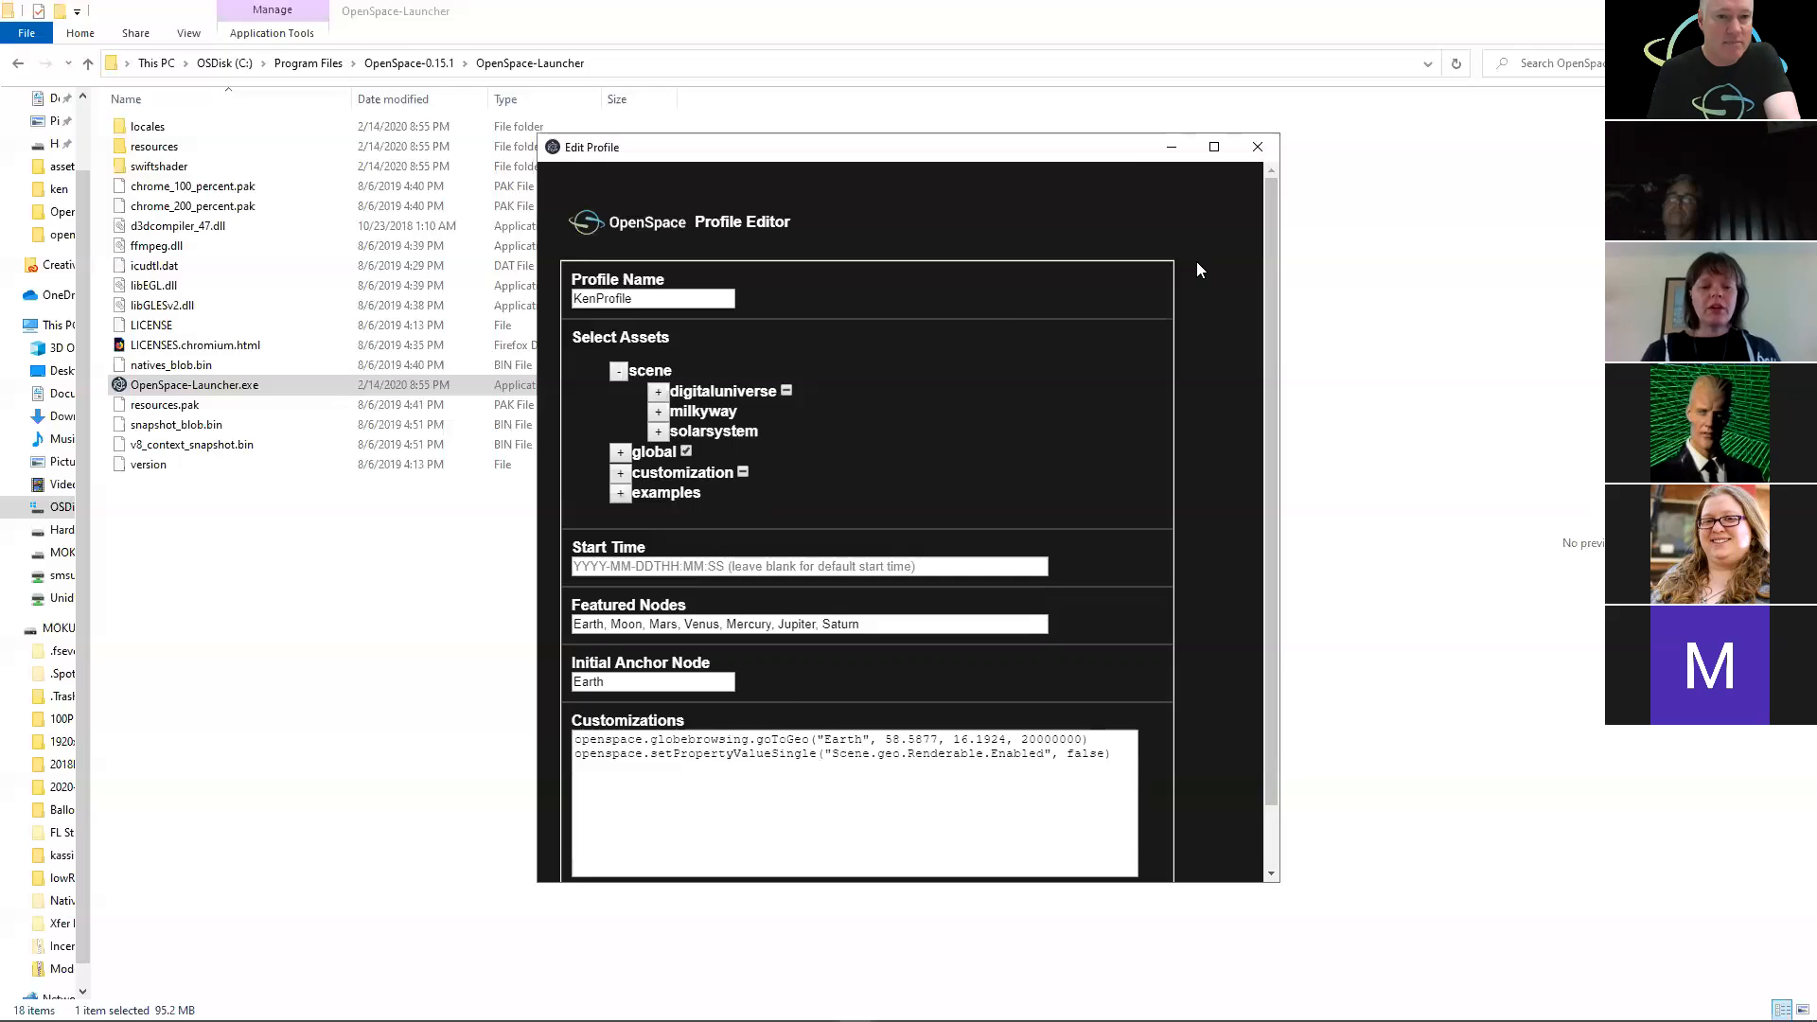
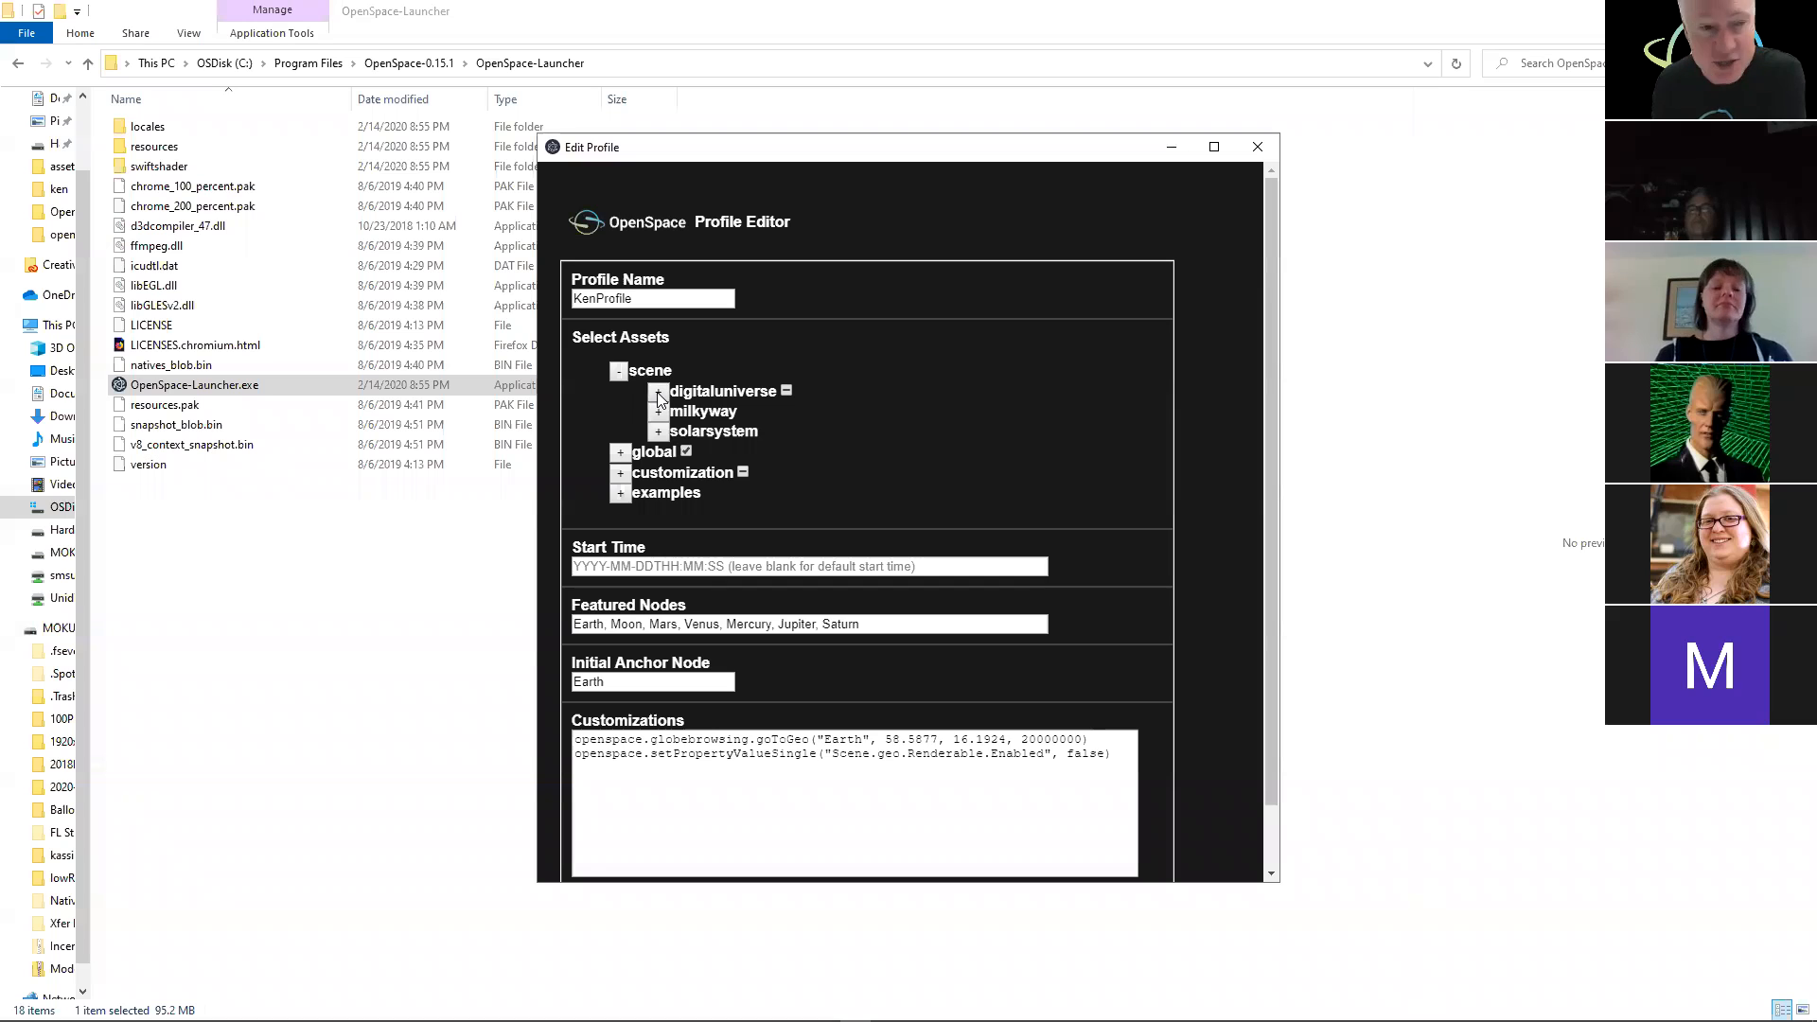
# - Check which assets the profile includes under digitaluniverse, customization and global
pyautogui.click(658, 393)
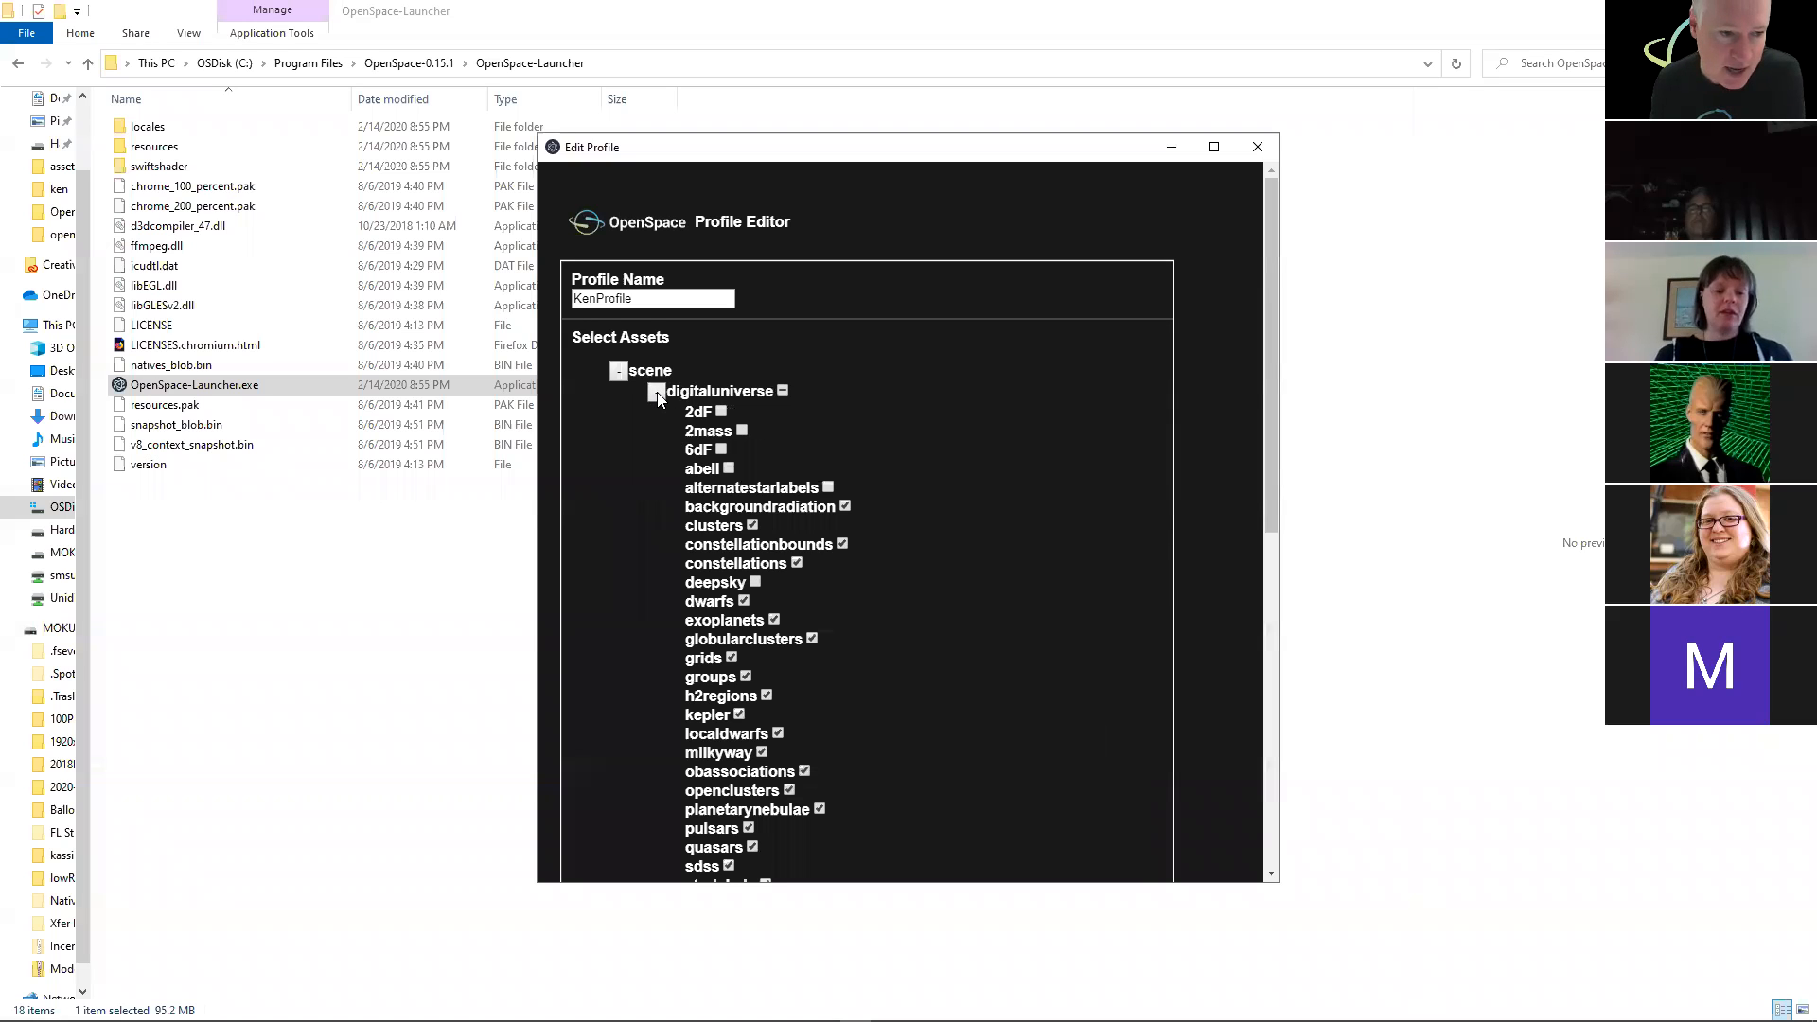
pyautogui.click(658, 393)
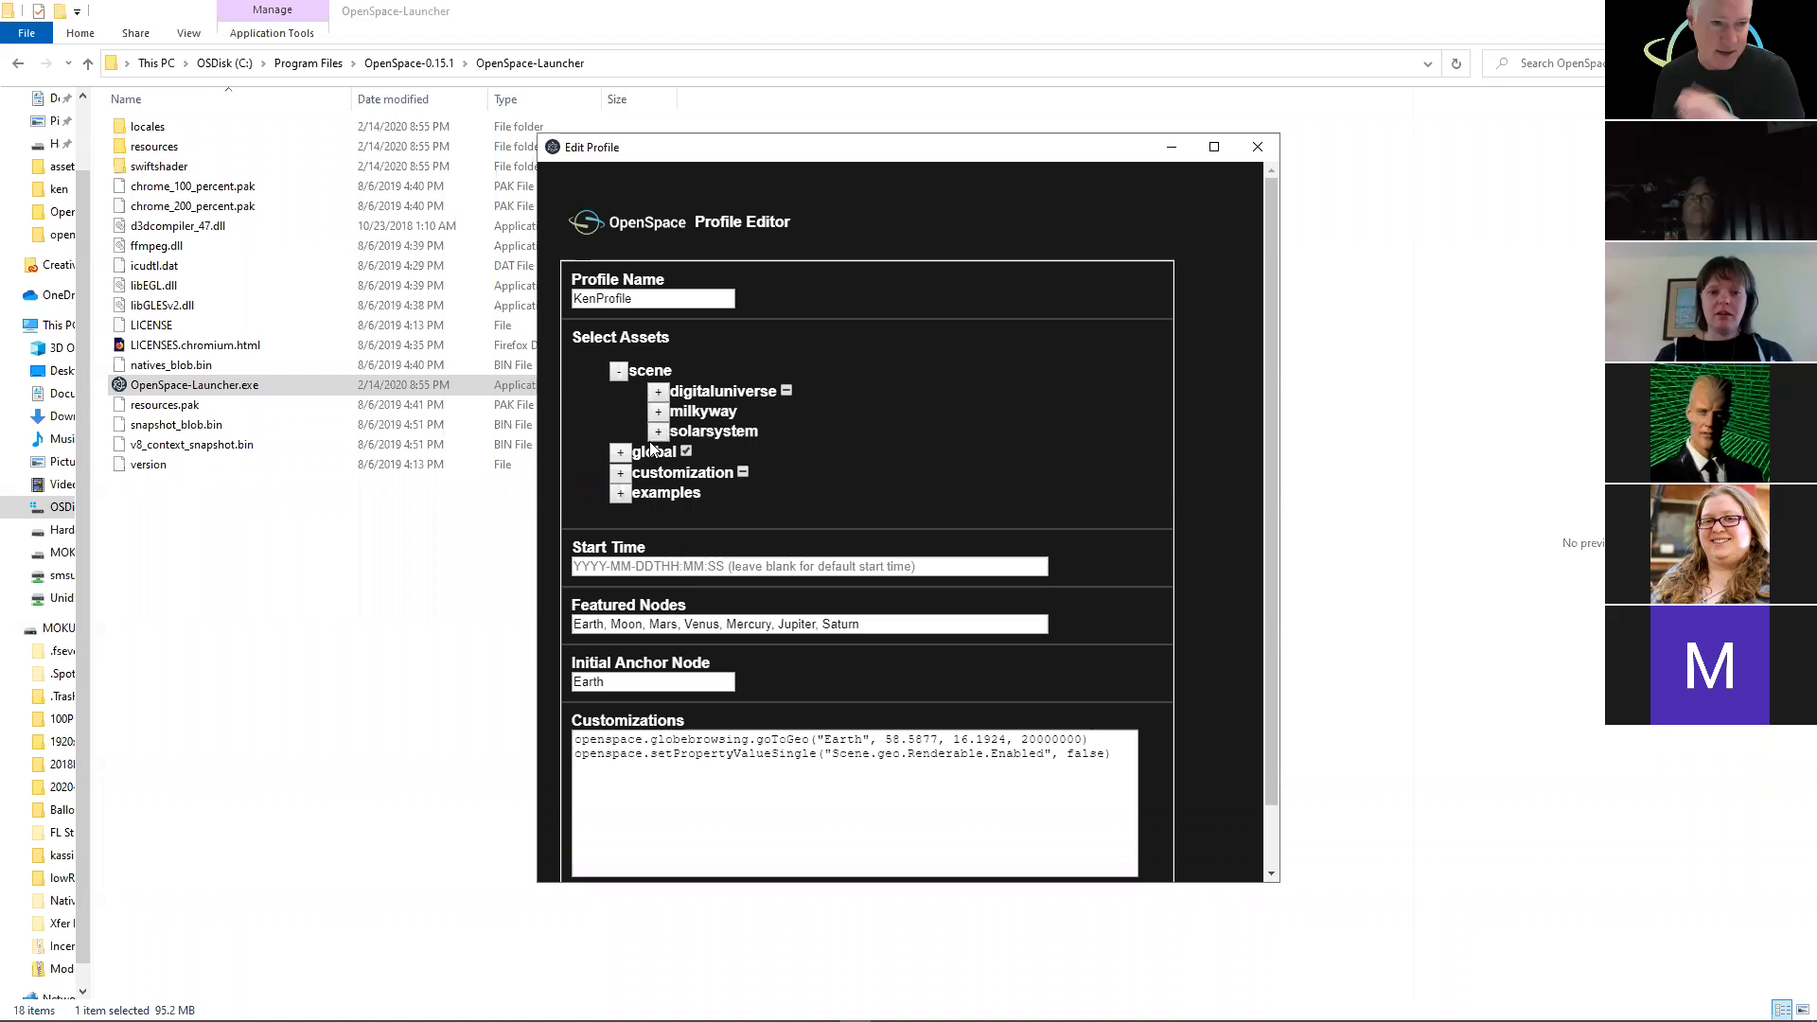
pyautogui.click(619, 474)
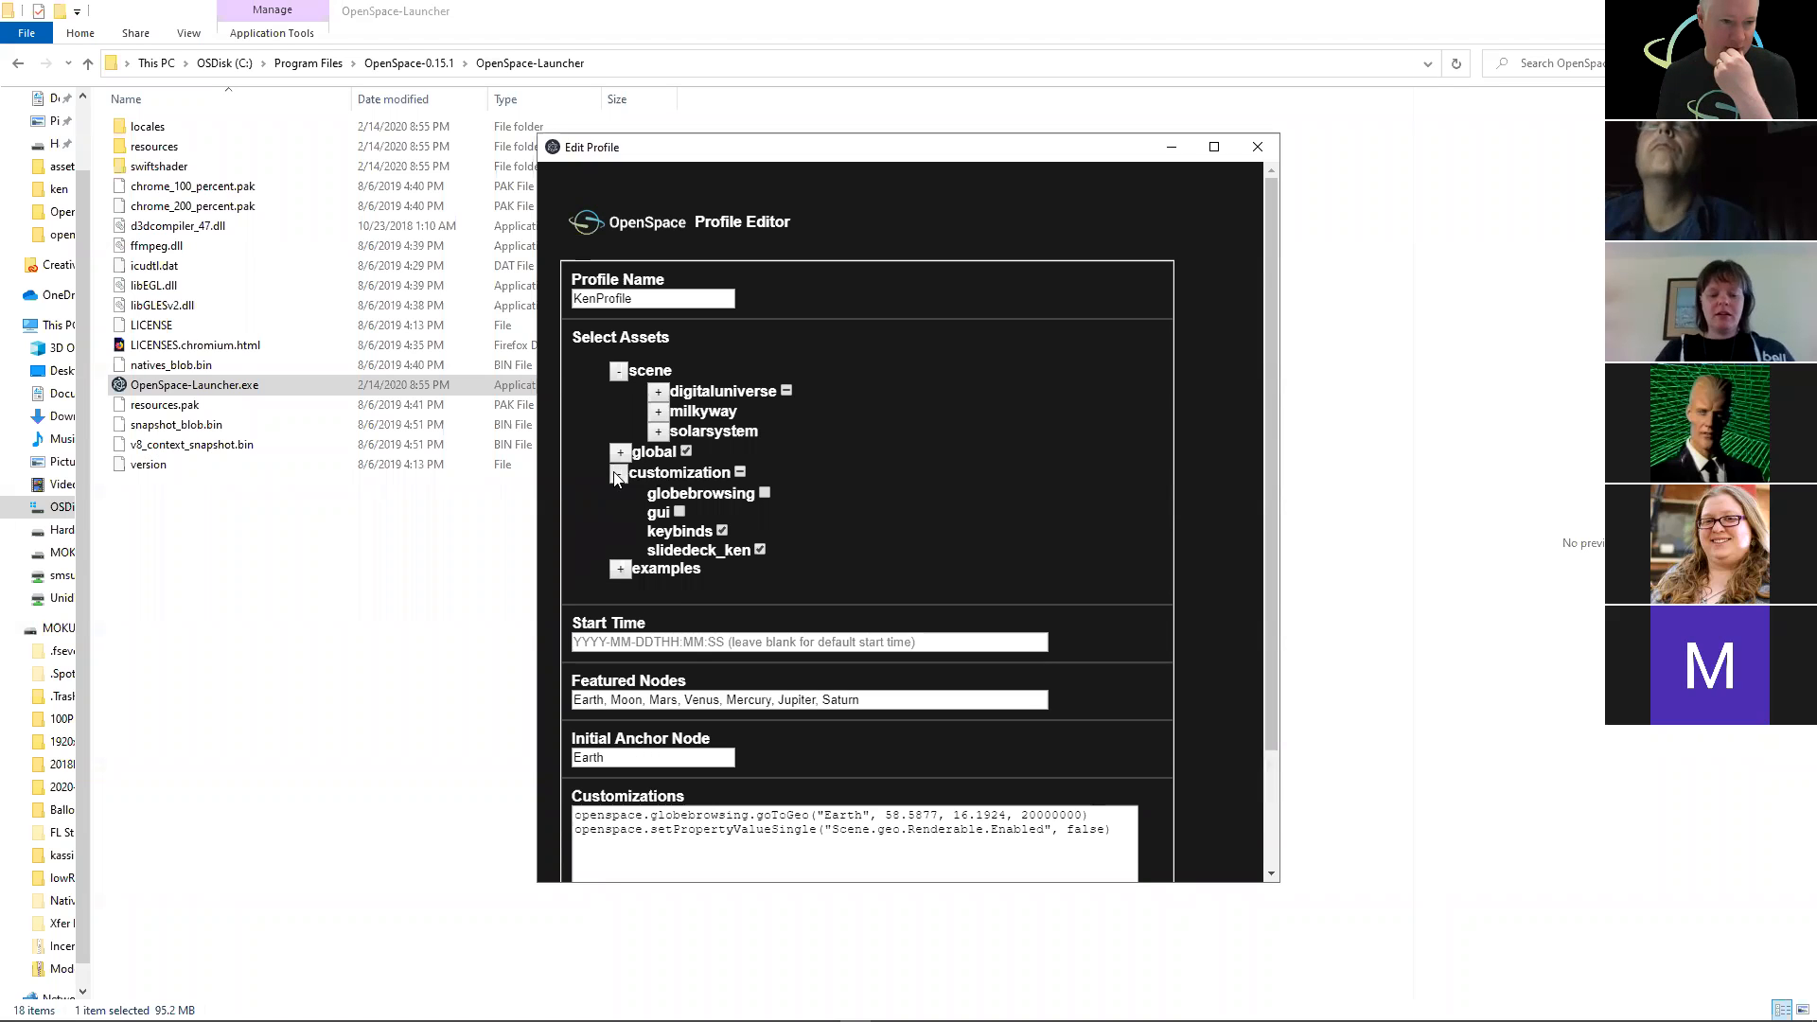
pyautogui.click(618, 474)
pyautogui.click(620, 453)
pyautogui.click(620, 453)
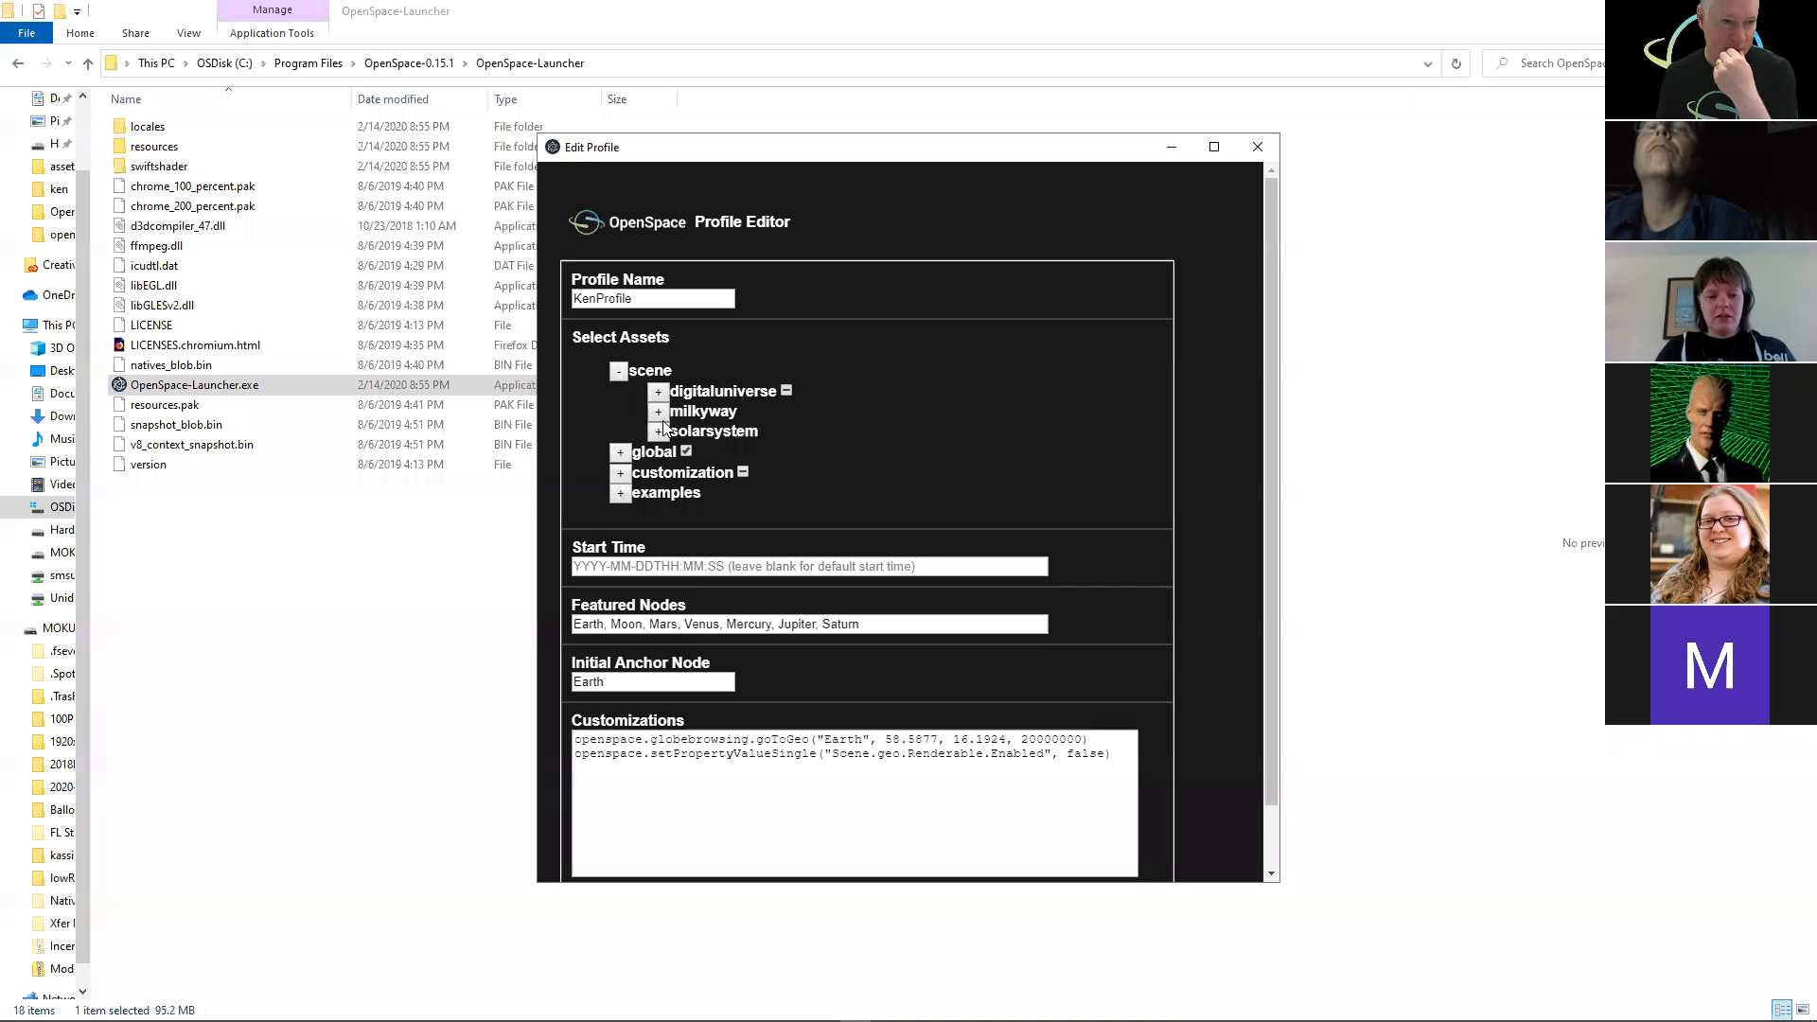
# - Find the denver asset in the milkyway stars group, enable it and disable it again
pyautogui.click(659, 414)
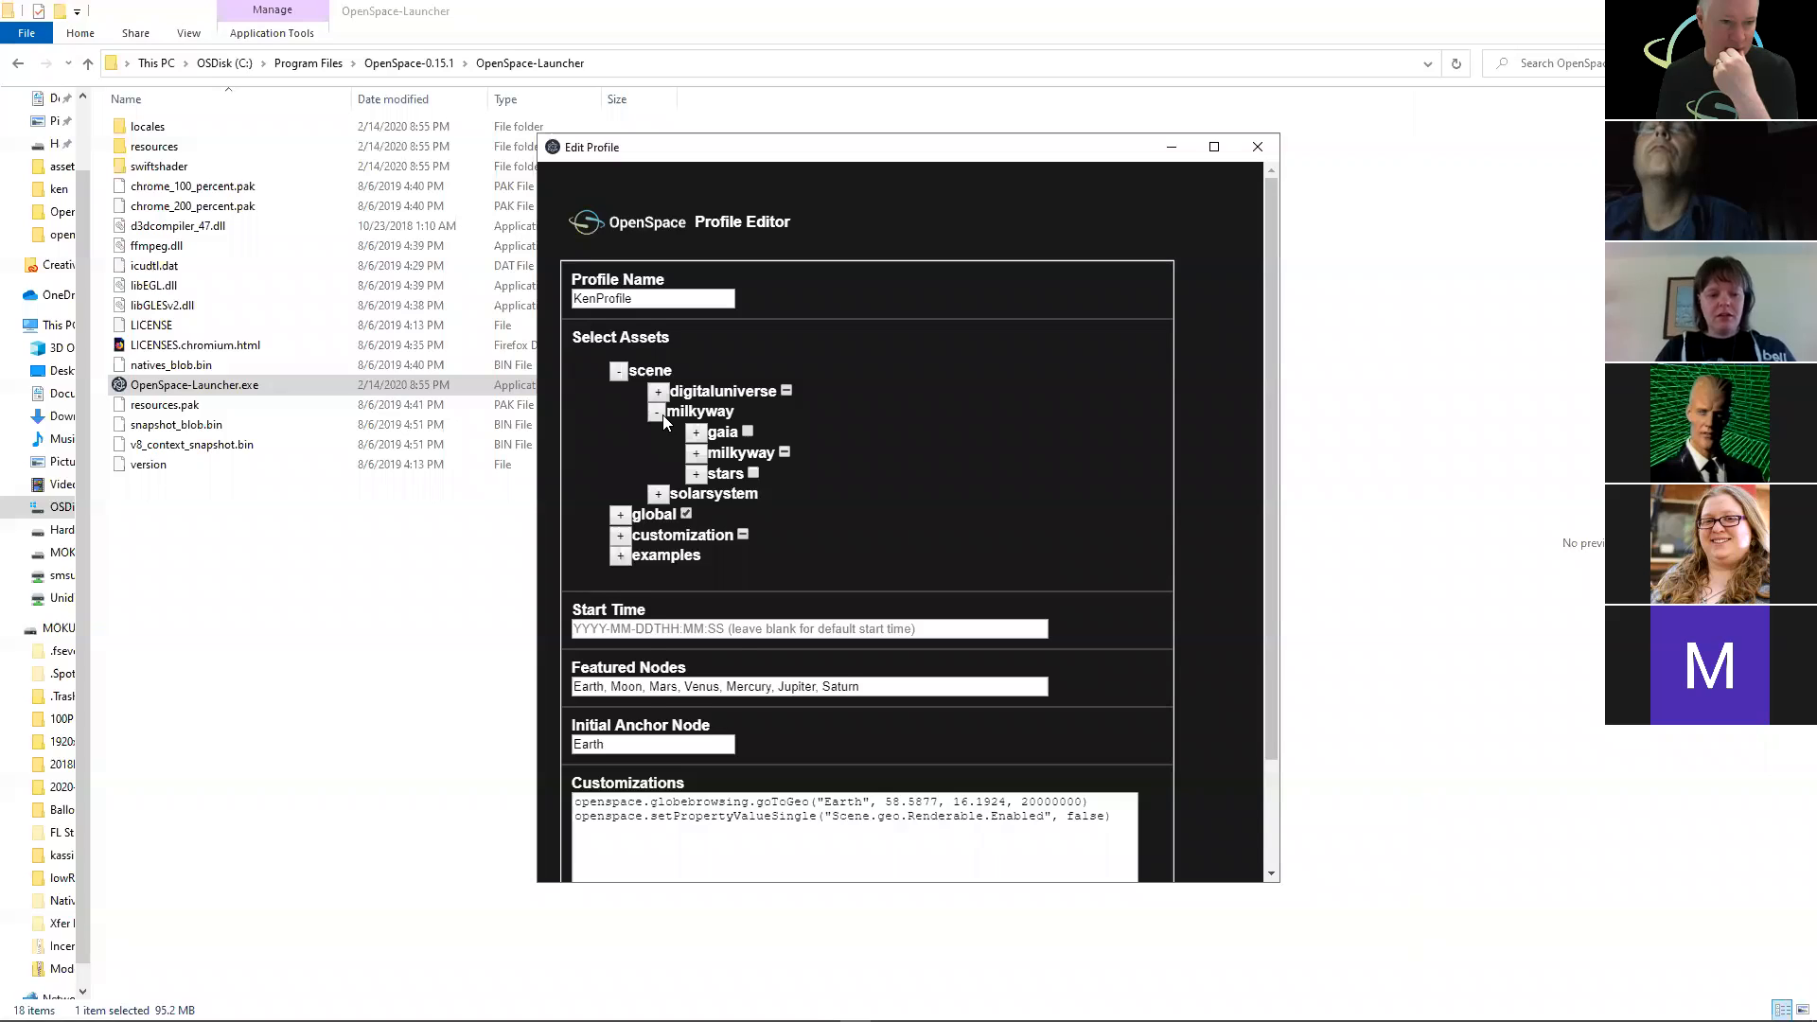
pyautogui.click(695, 474)
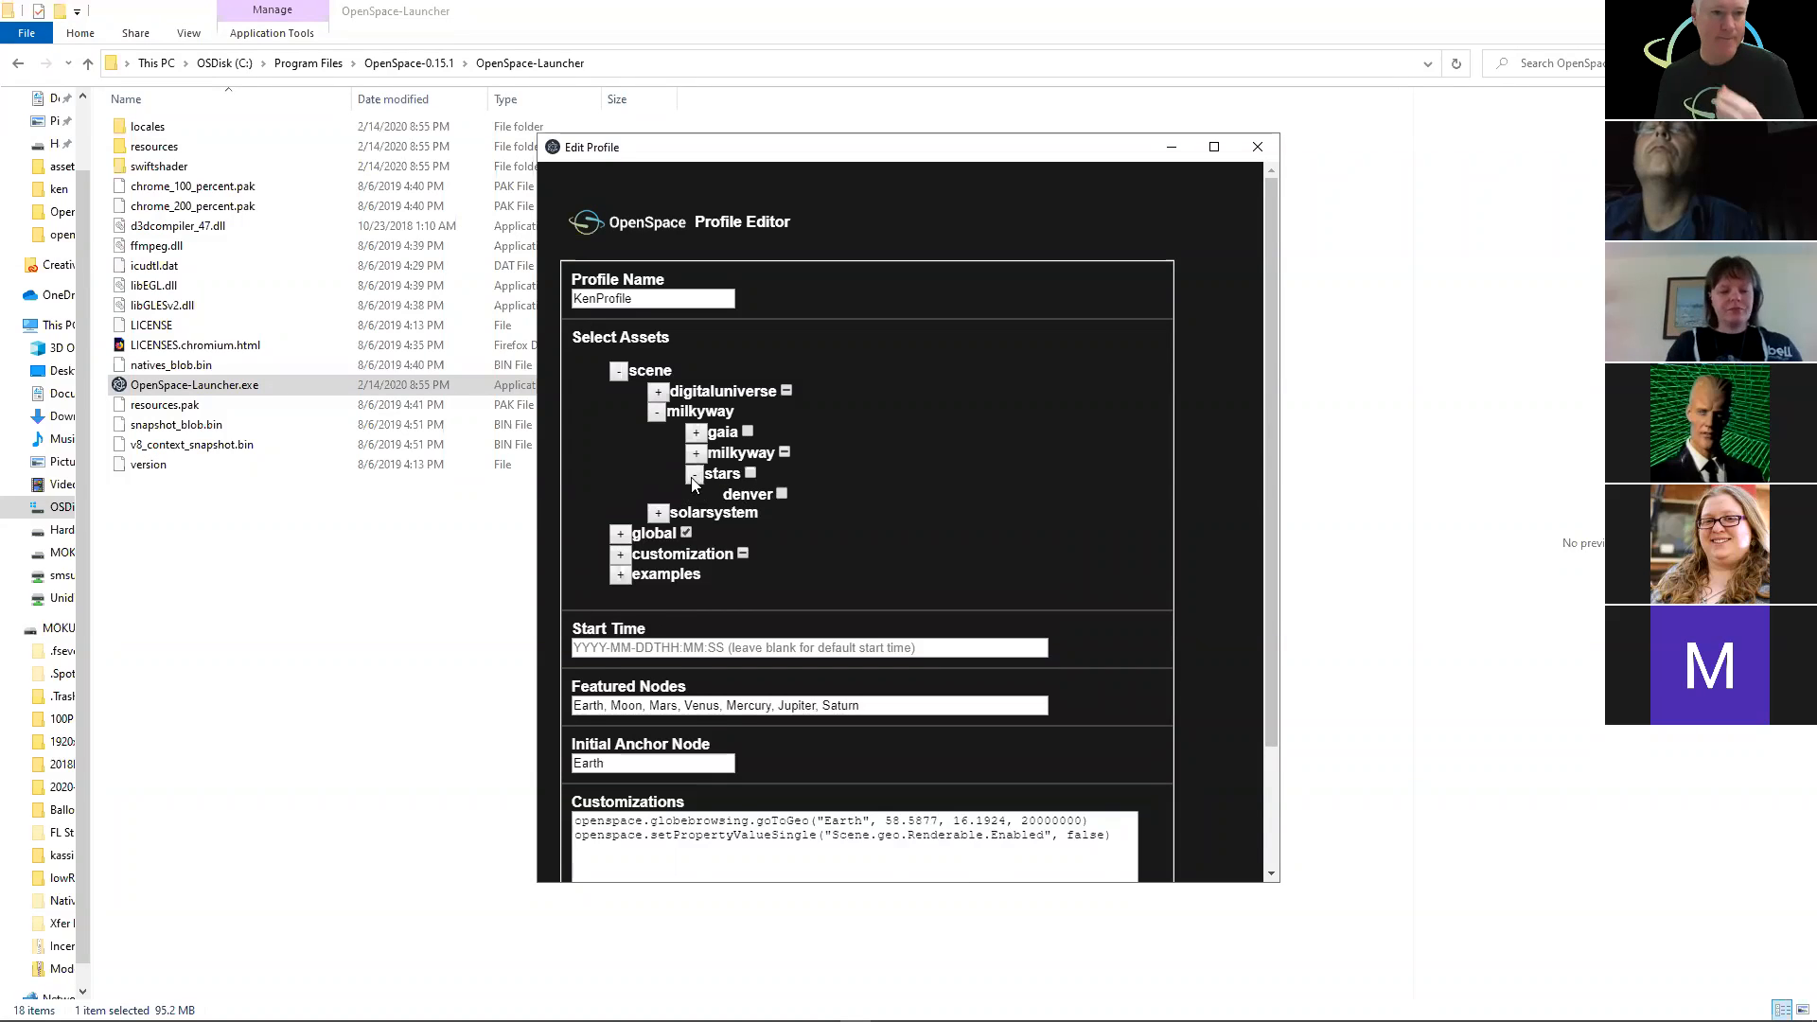
pyautogui.click(782, 494)
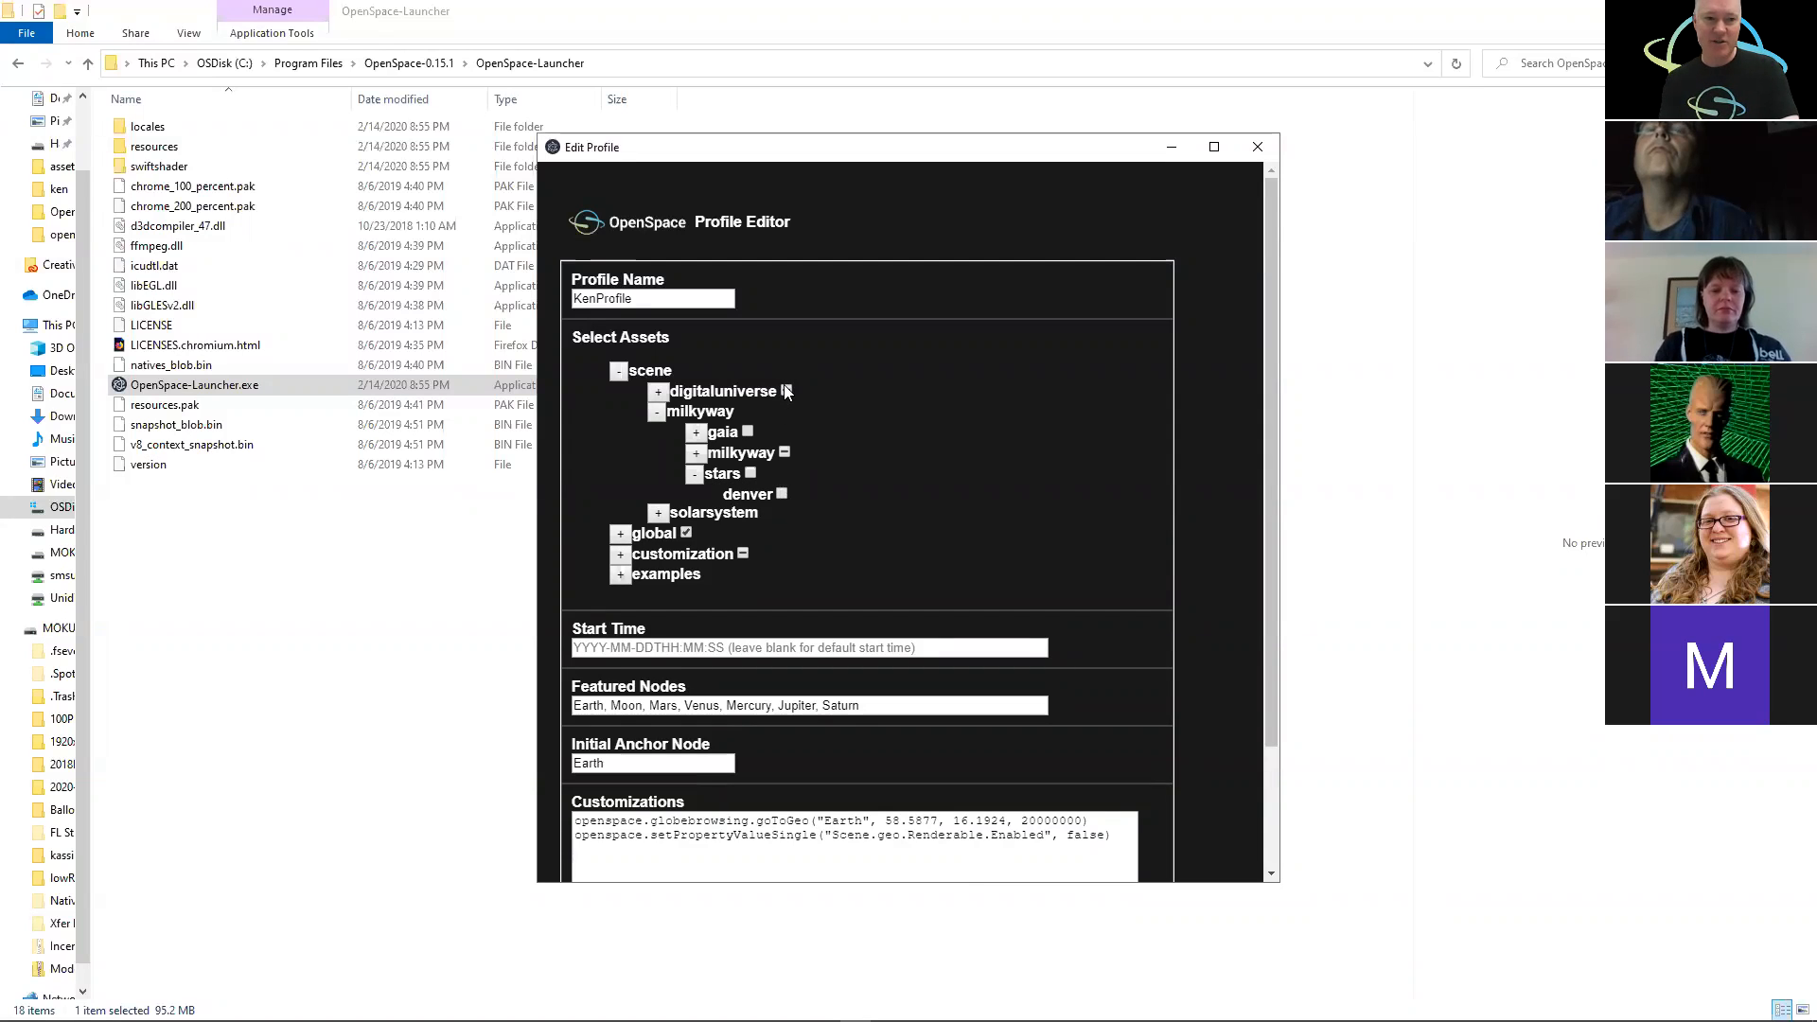
pyautogui.click(781, 494)
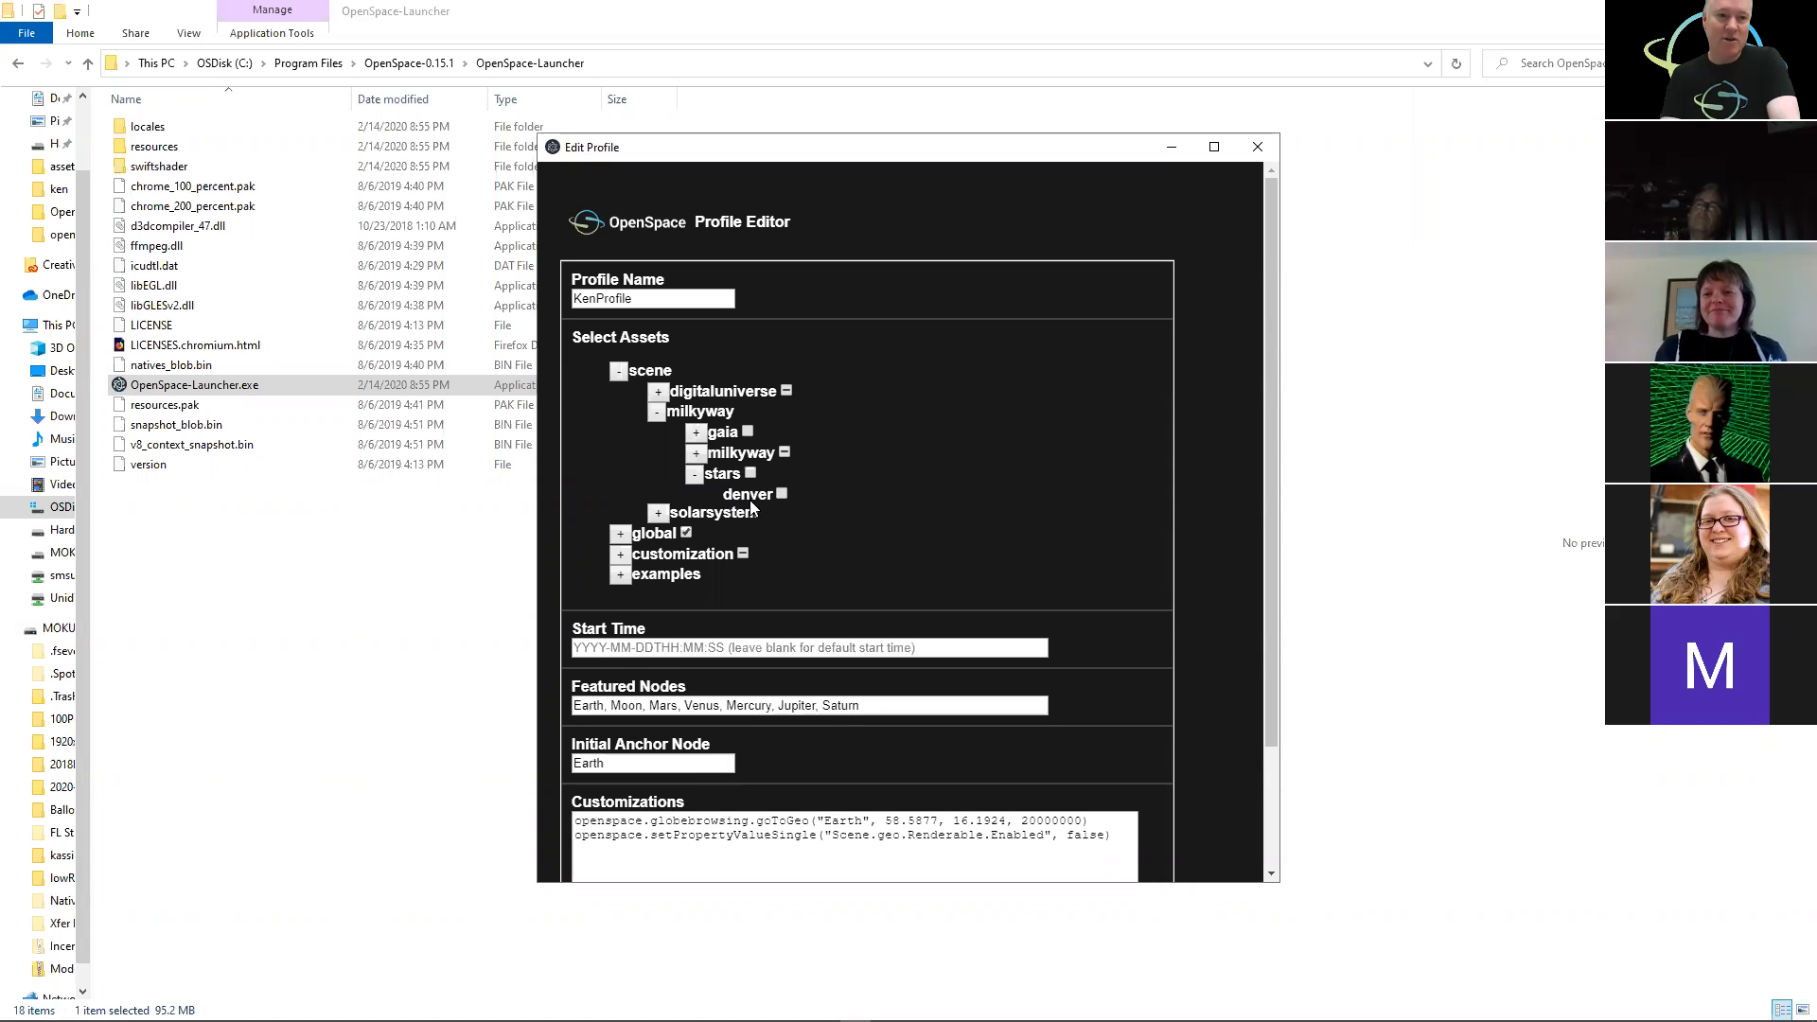
pyautogui.click(694, 473)
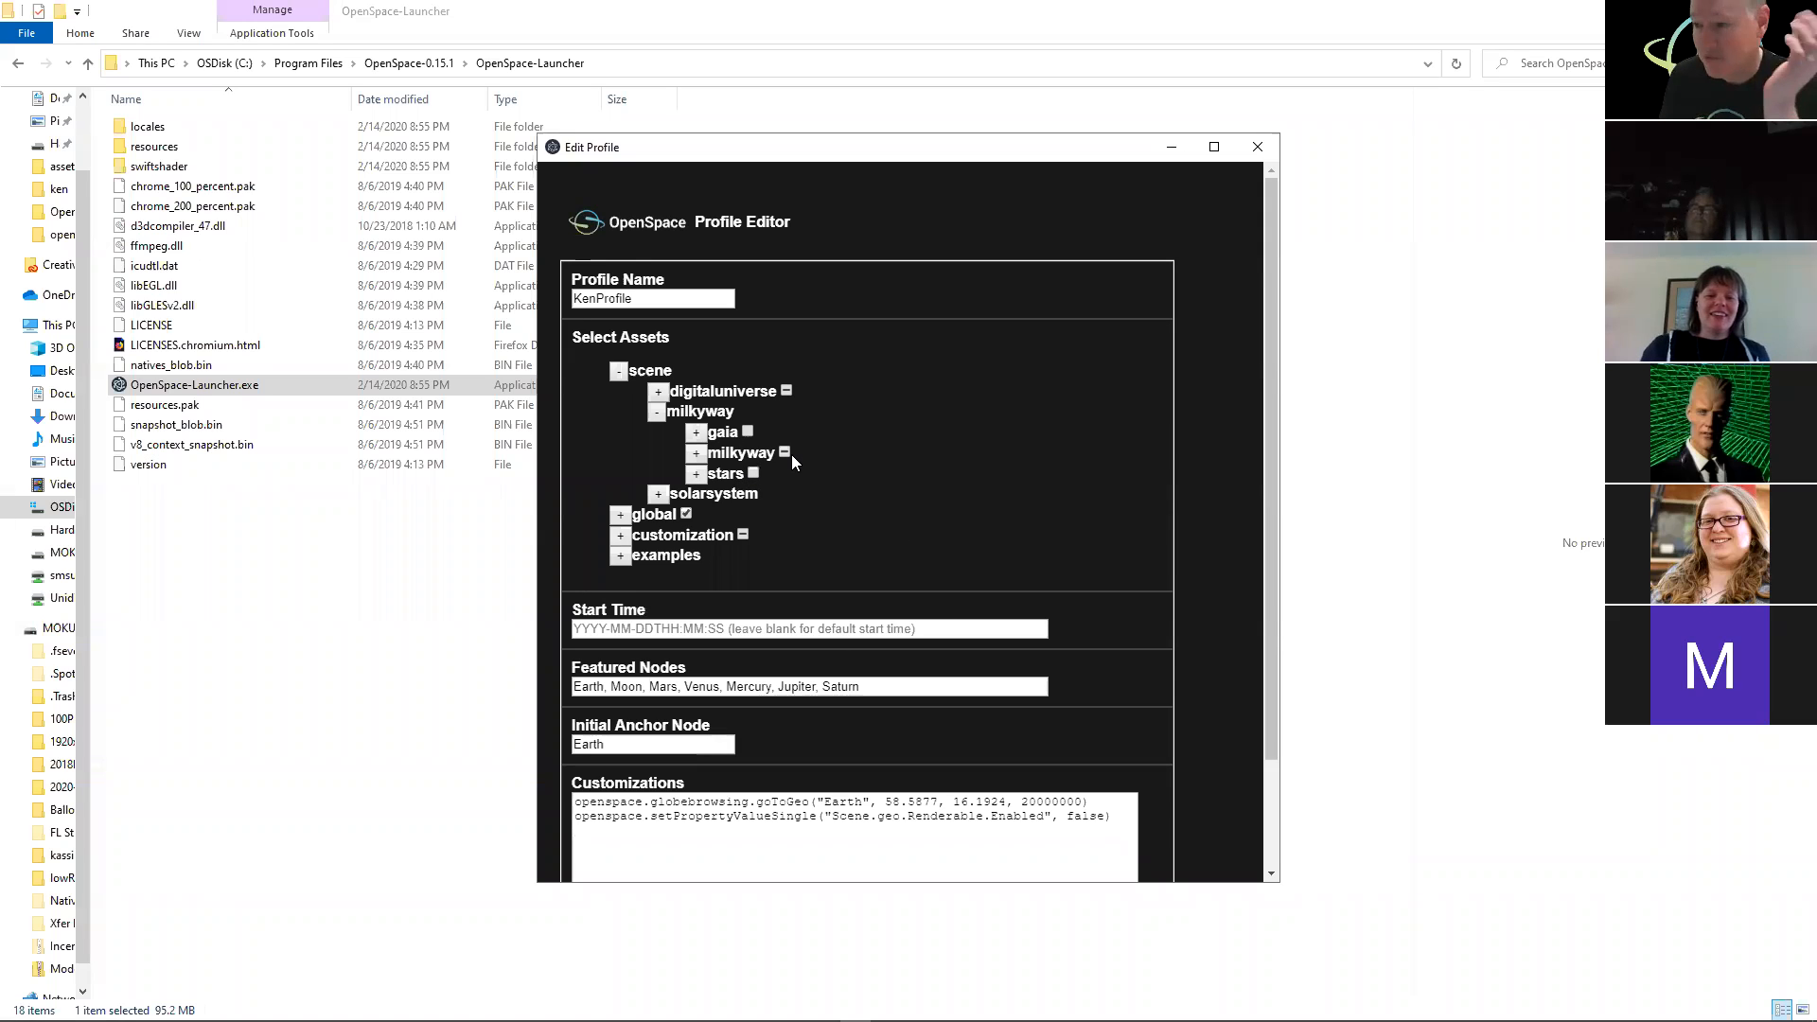
# - Review the whole profile form once more and close the profile editor without saving
pyautogui.scroll(-2, 819, 458)
pyautogui.scroll(2, 833, 468)
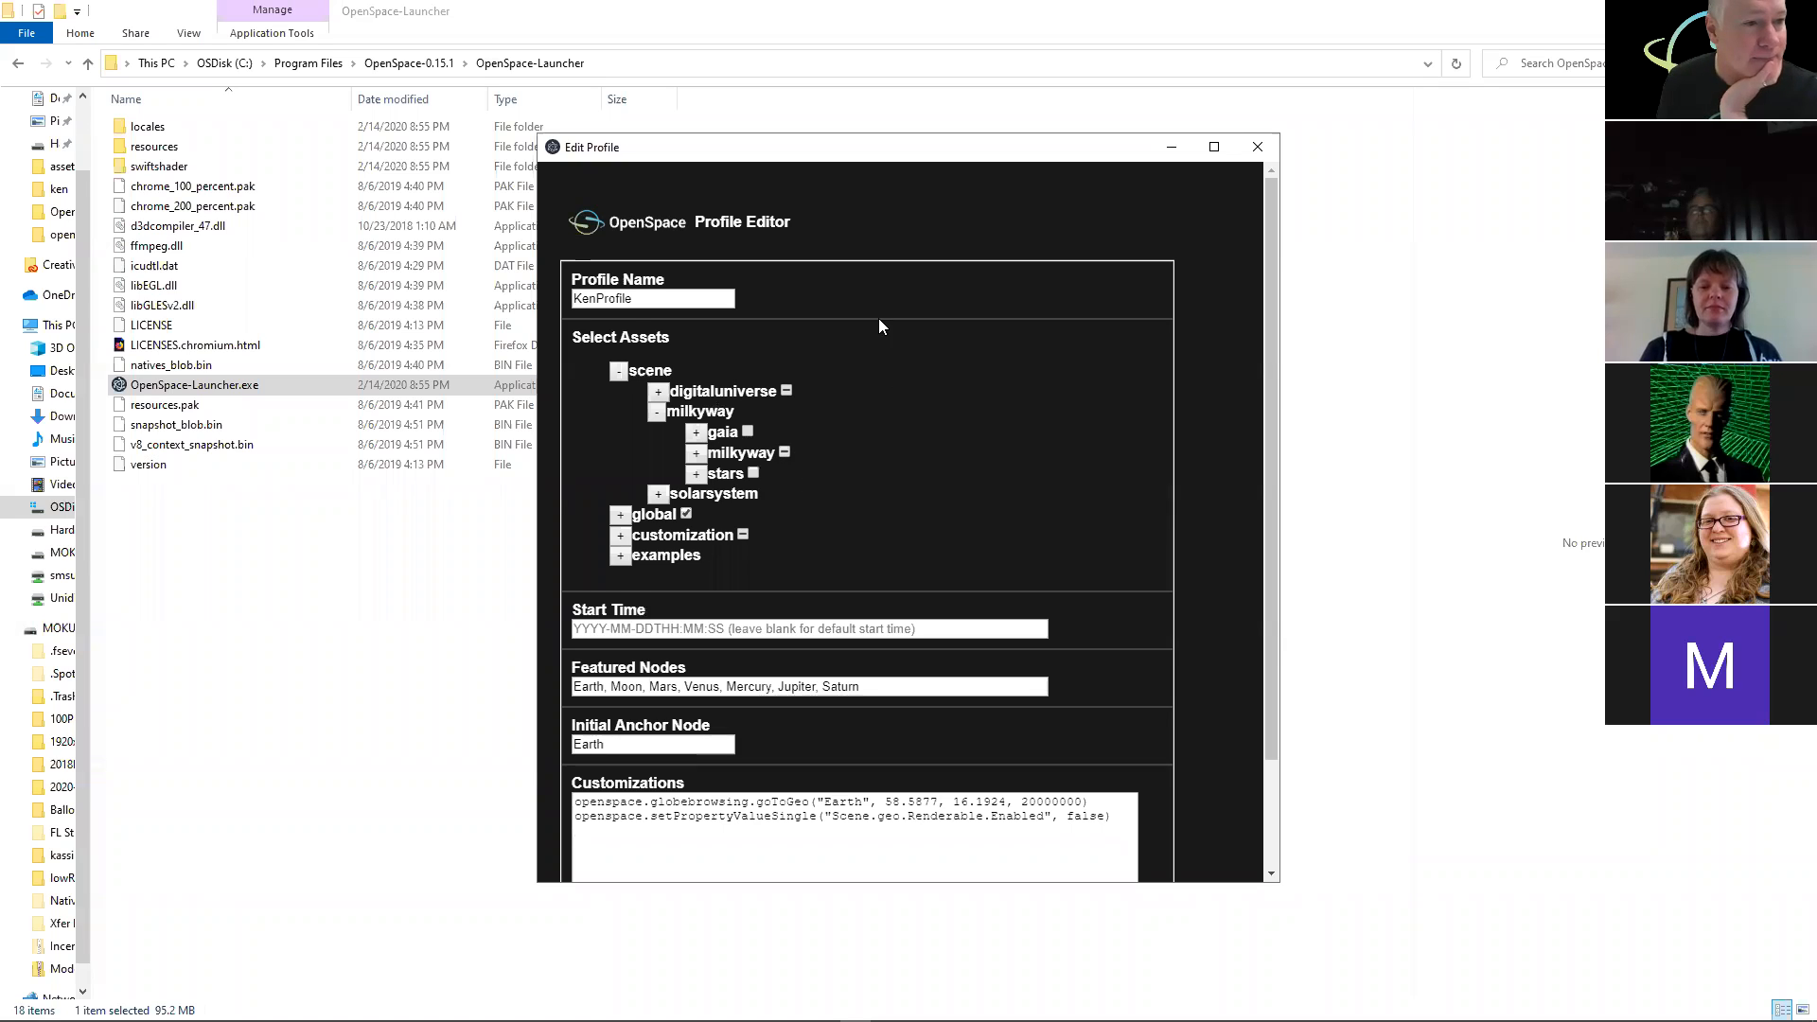
pyautogui.scroll(-2, 1089, 355)
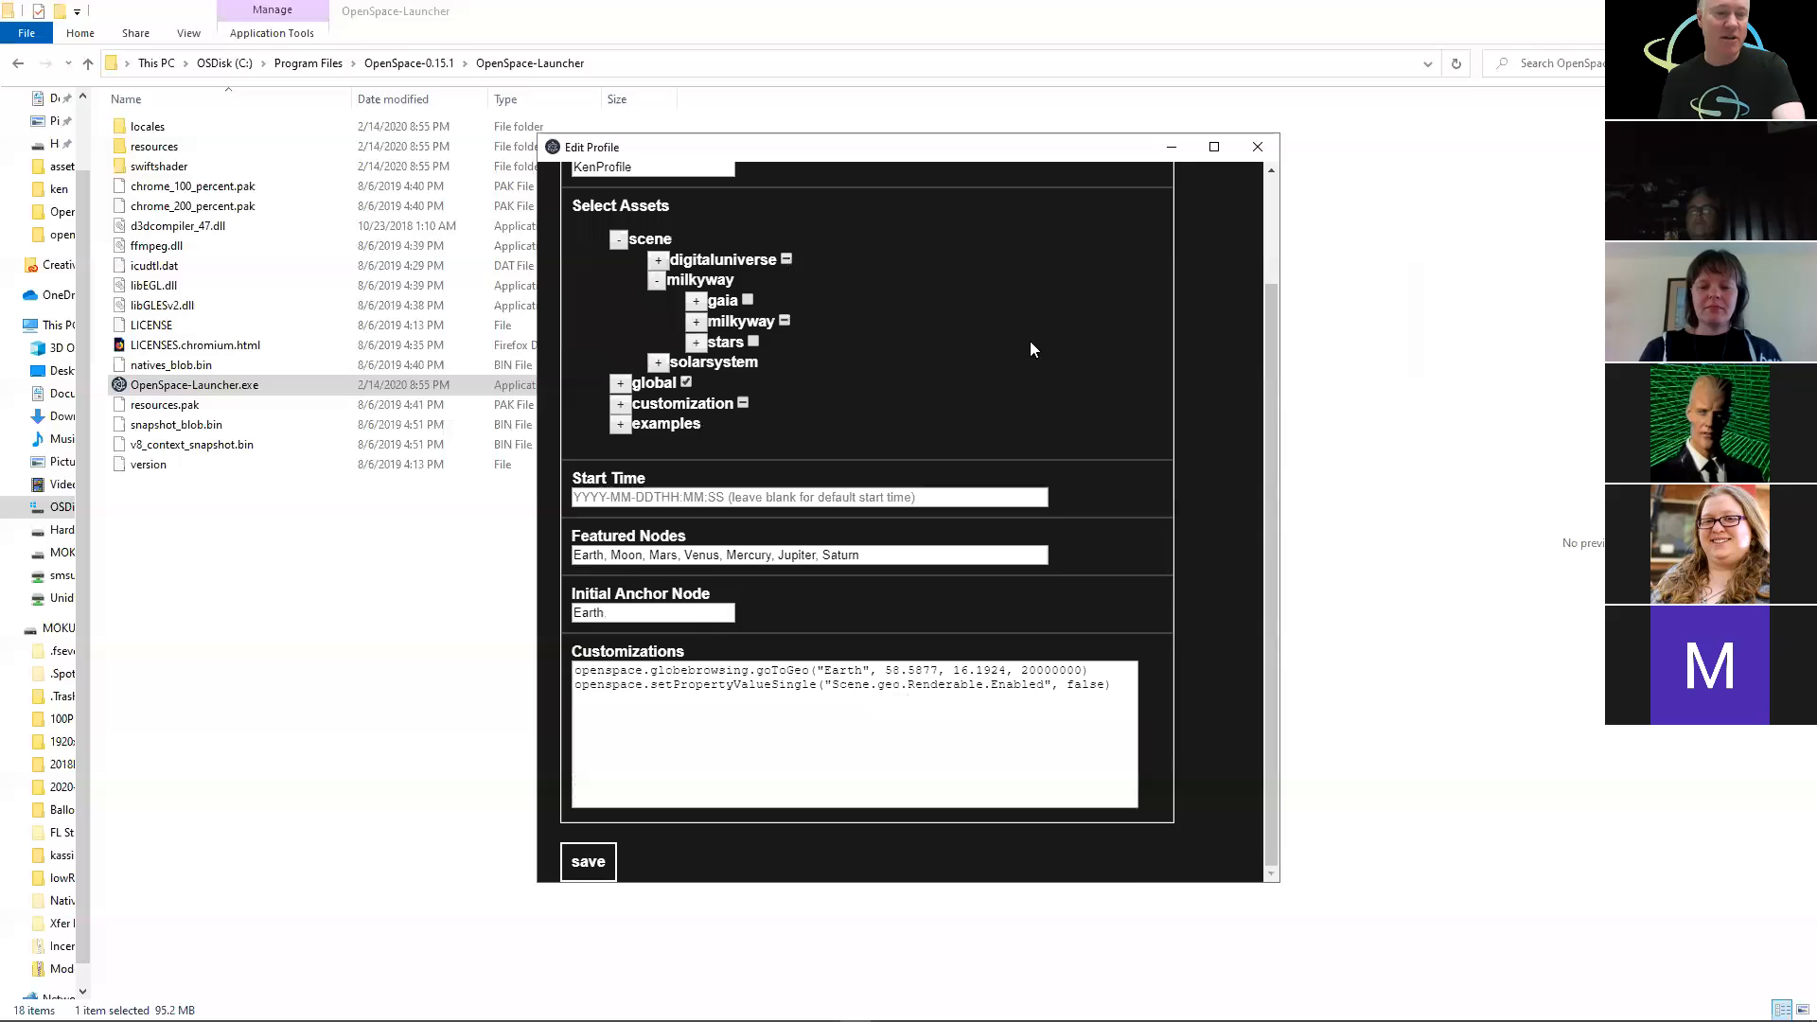
pyautogui.scroll(2, 975, 426)
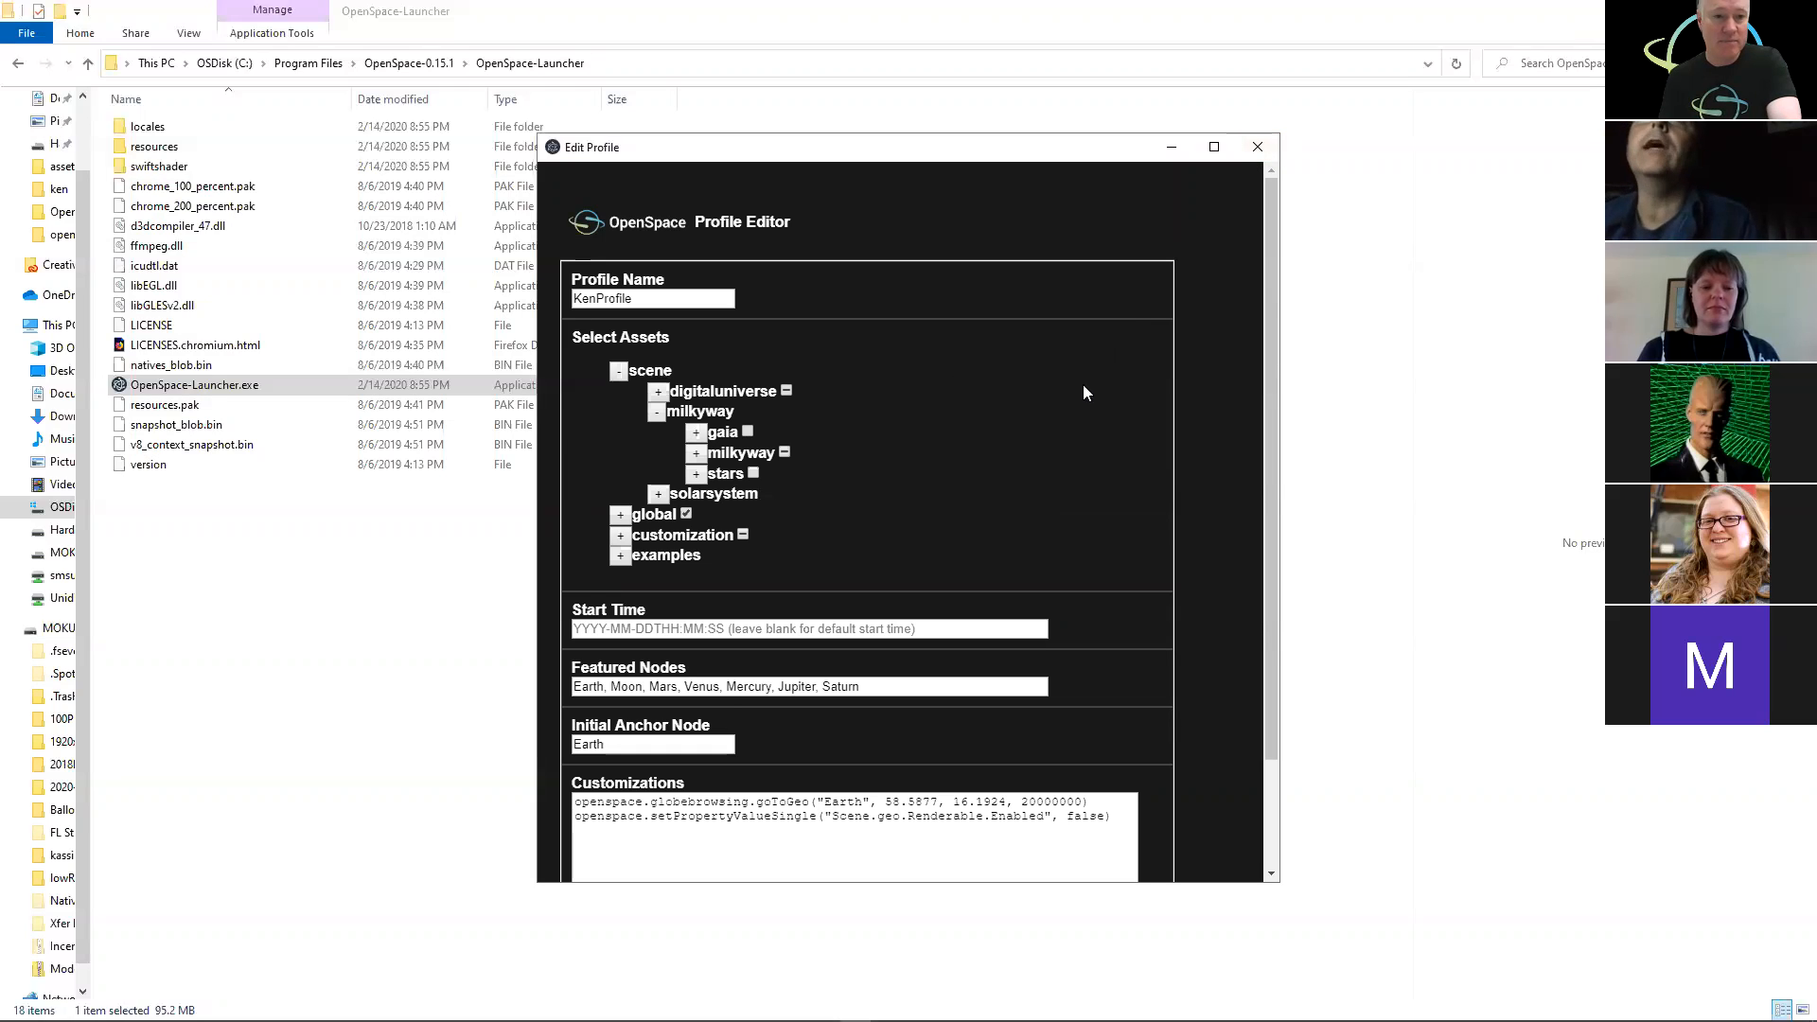
pyautogui.click(1258, 148)
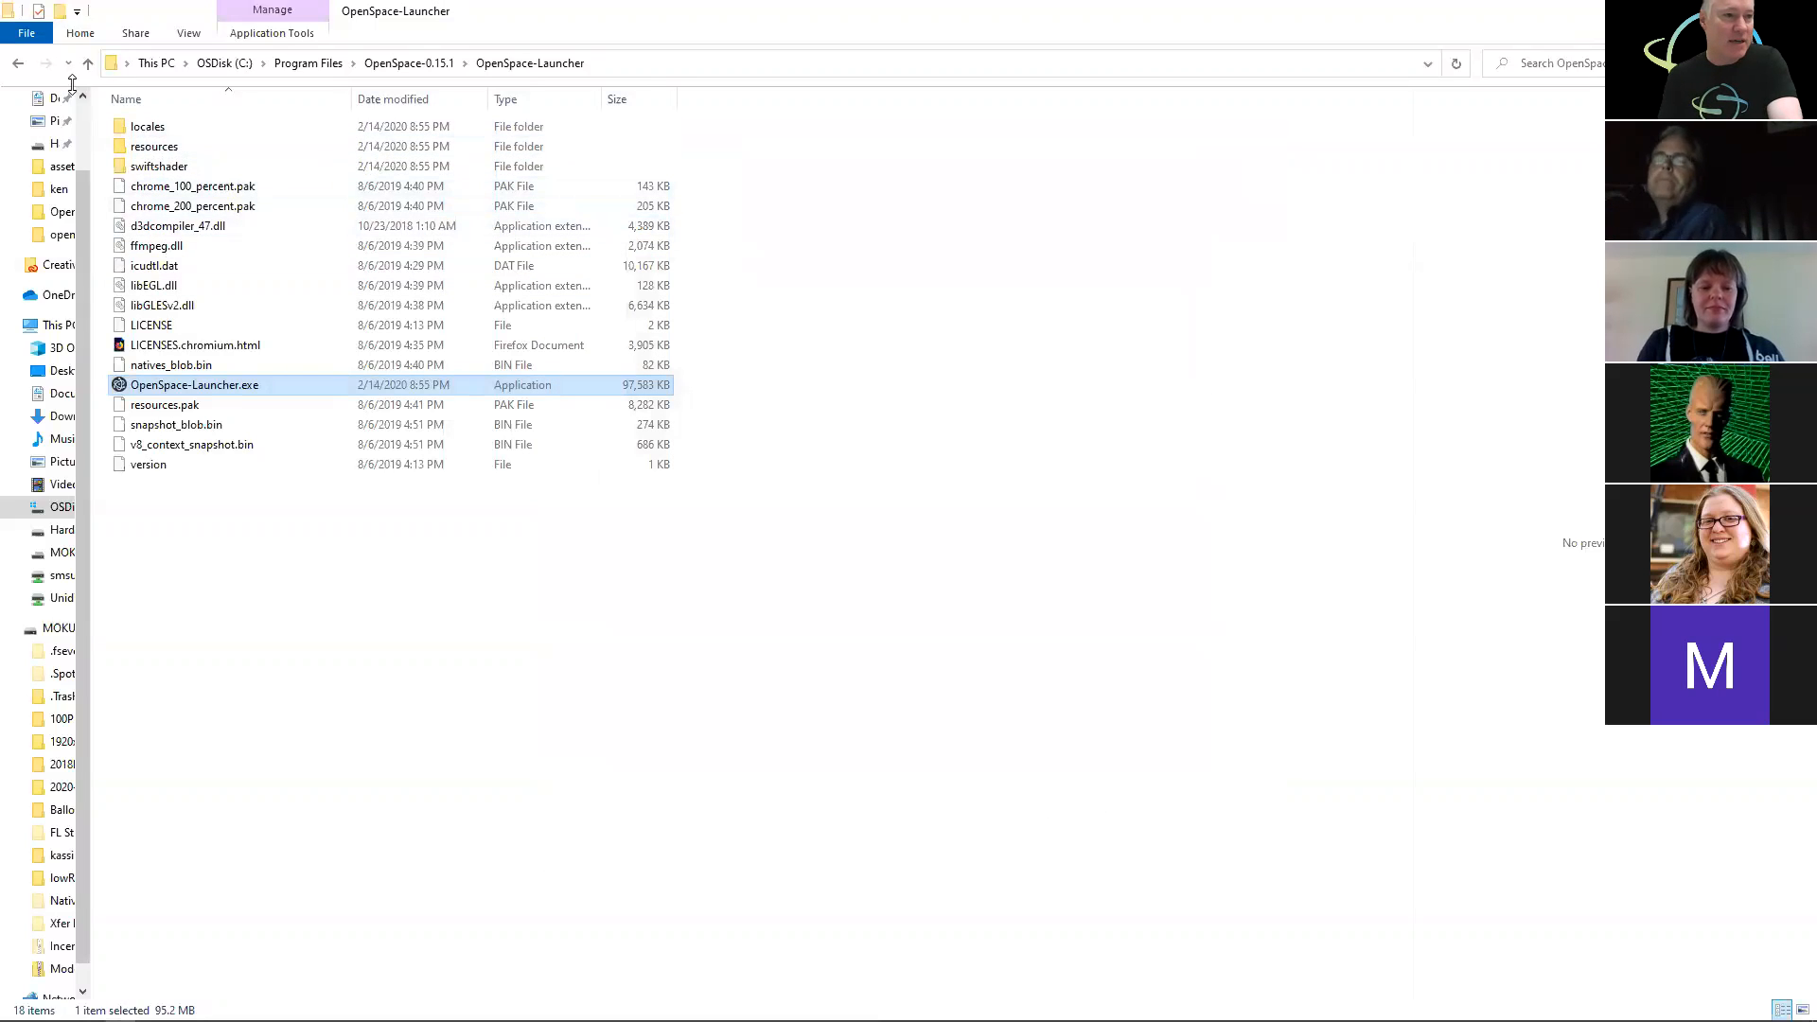
# - Inspect the bin folder containing OpenSpace.exe and return to the OpenSpace-0.15.1 folder
pyautogui.click(16, 67)
pyautogui.doubleClick(142, 129)
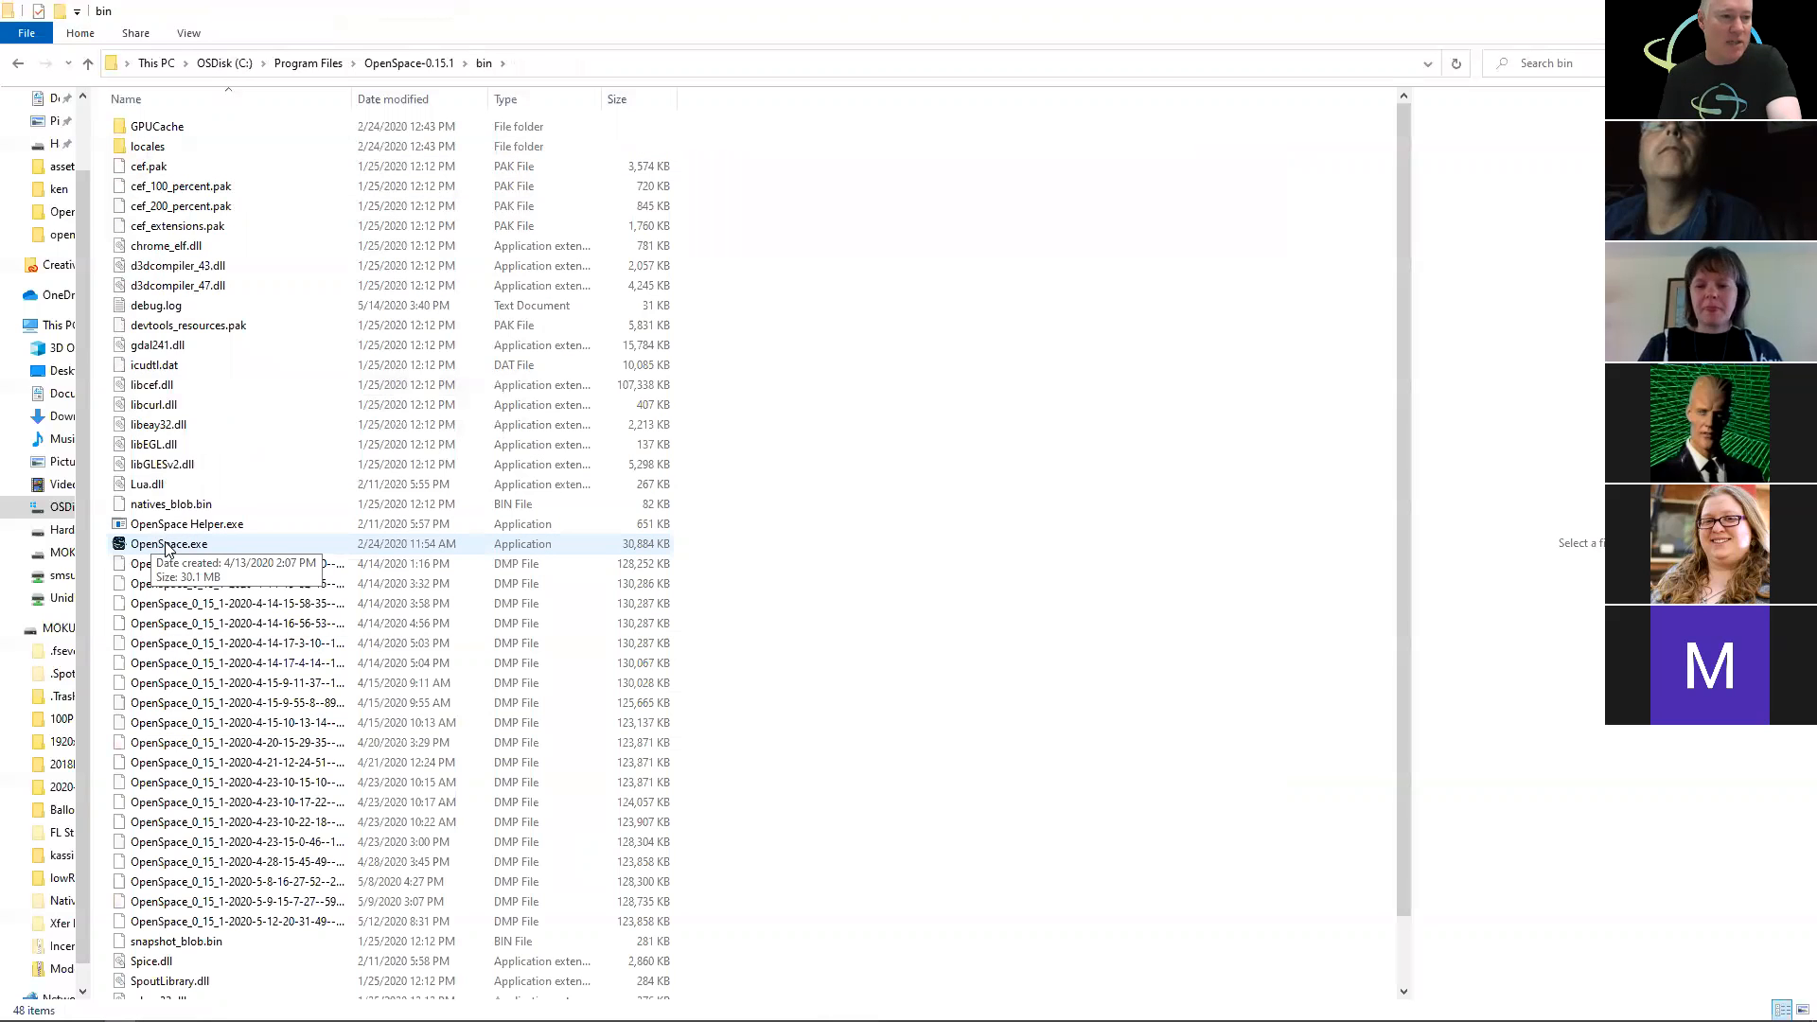
pyautogui.click(17, 64)
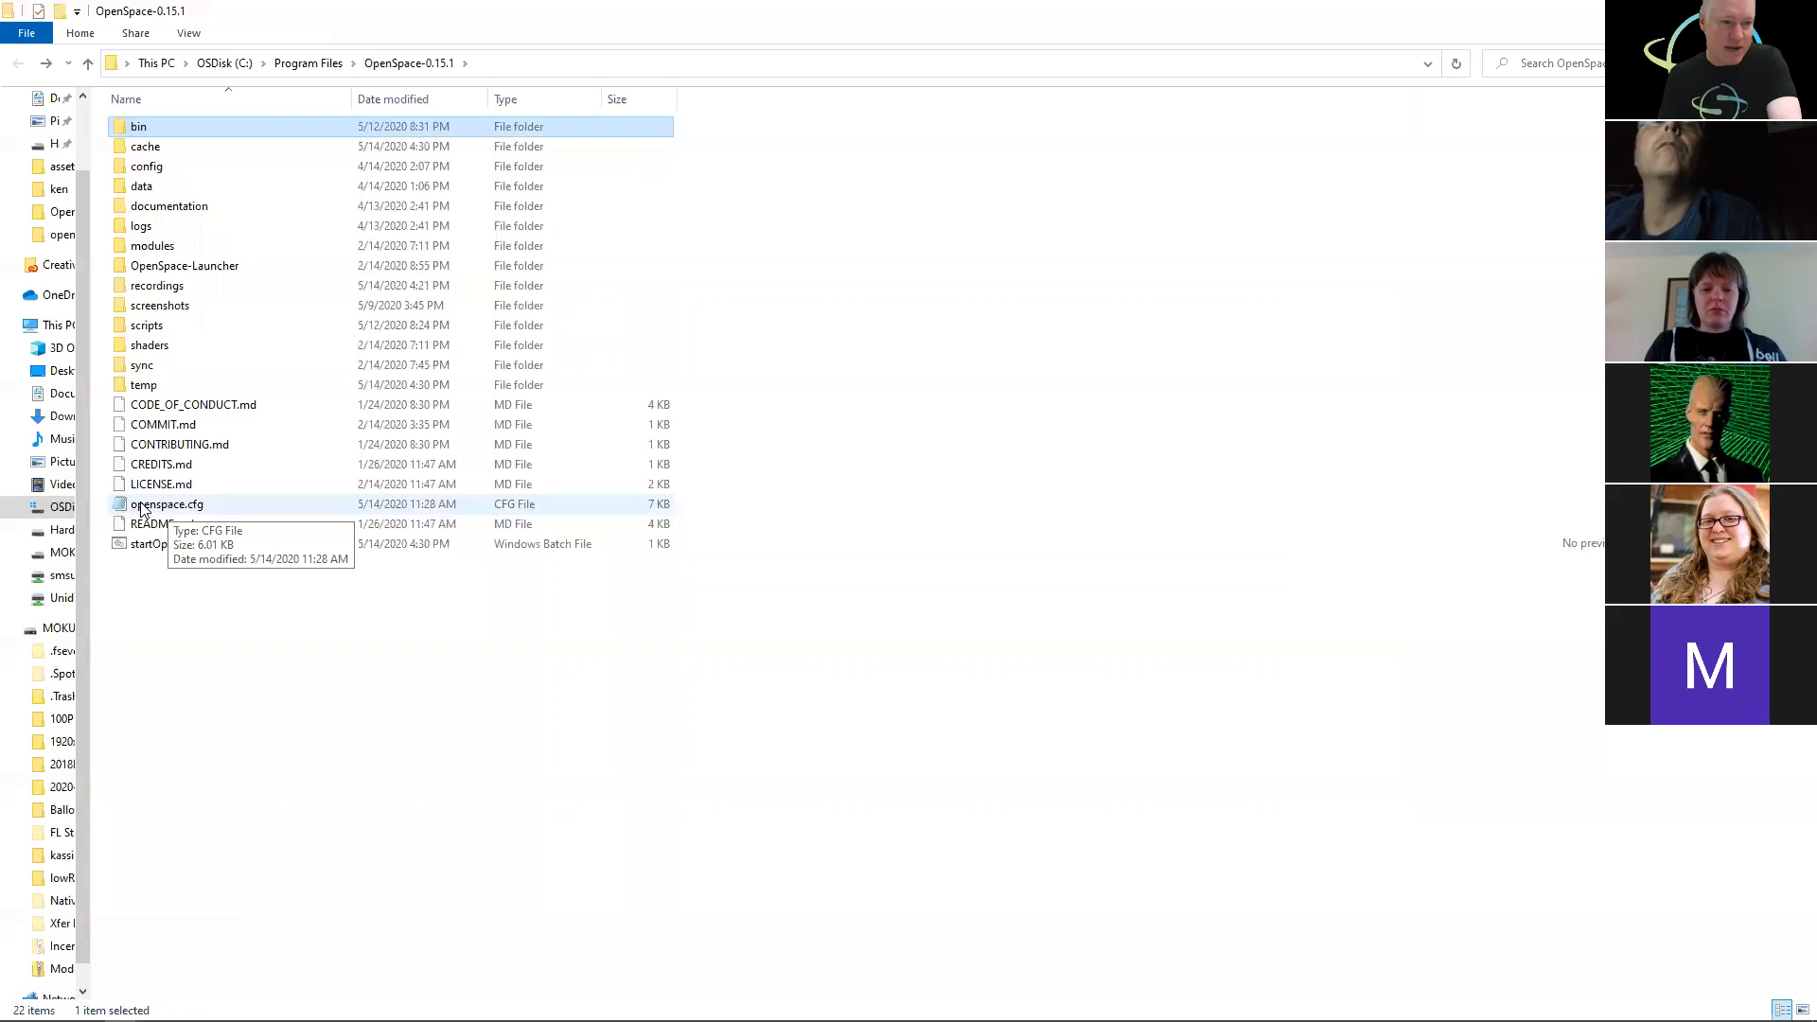
# - Open openspace.cfg in Notepad and review its SGCTConfig window and fisheye options
pyautogui.click(187, 507)
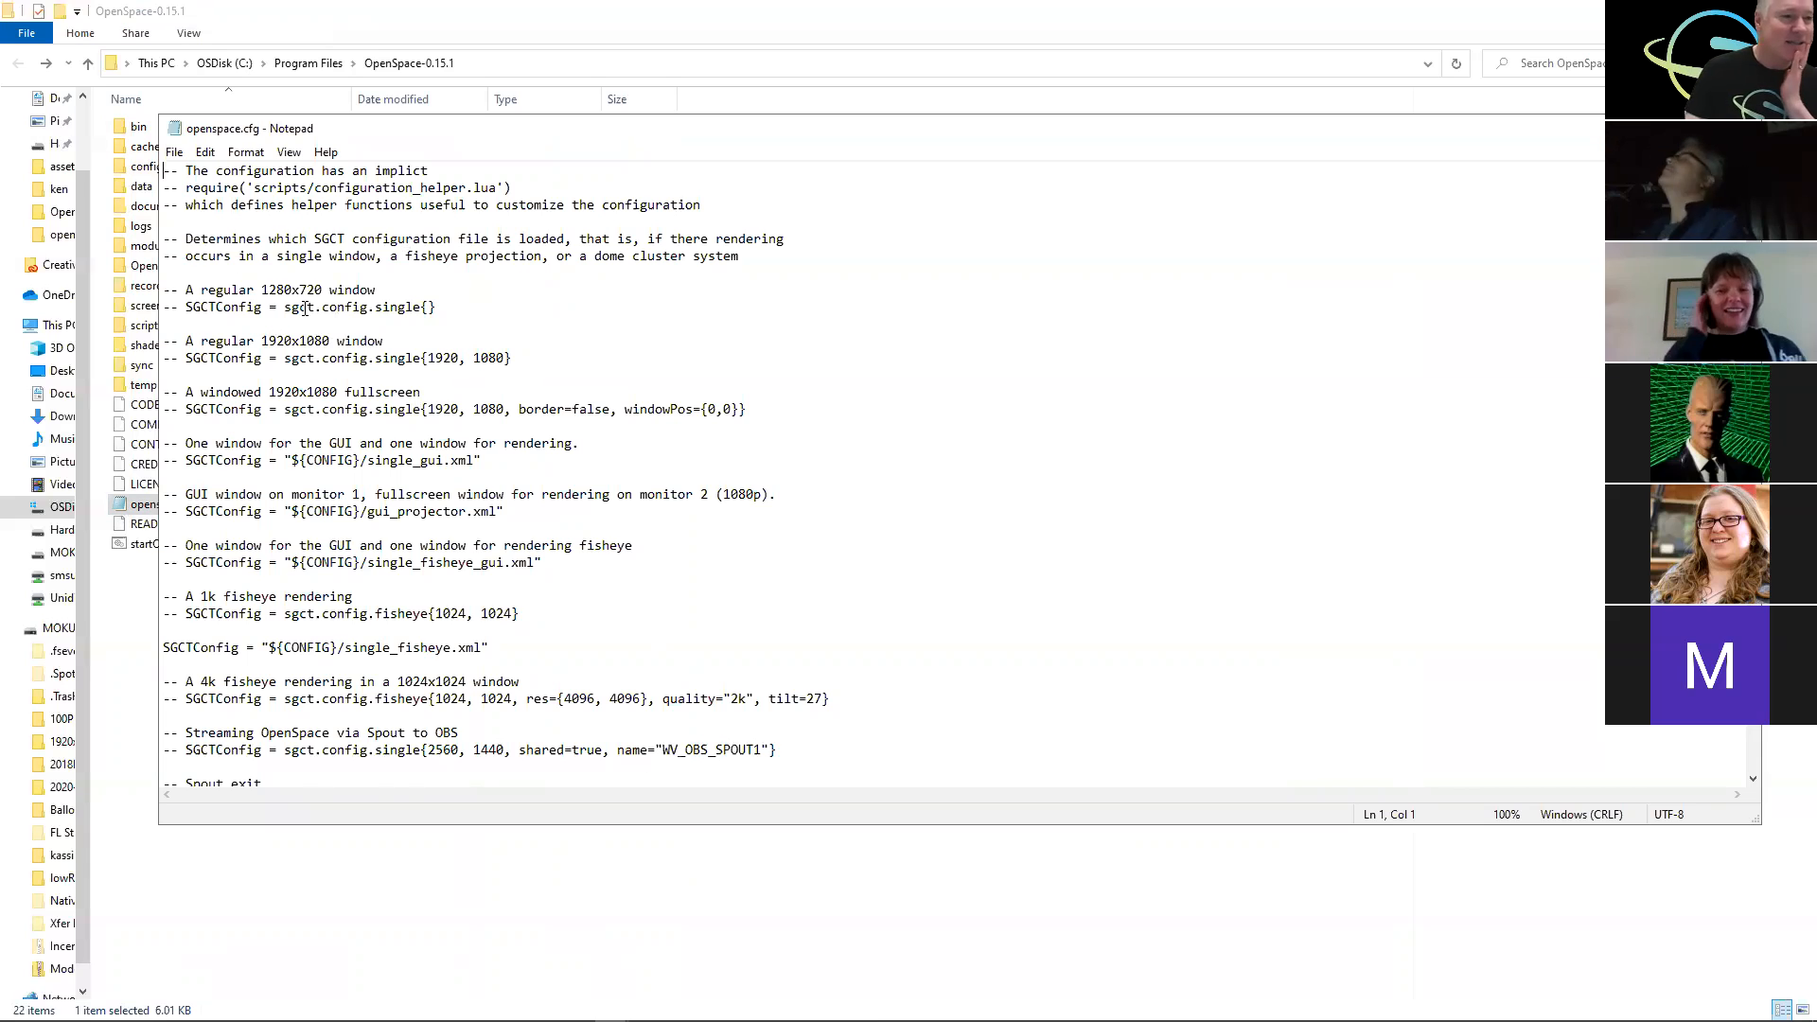
pyautogui.scroll(-2, 398, 313)
pyautogui.scroll(2, 397, 312)
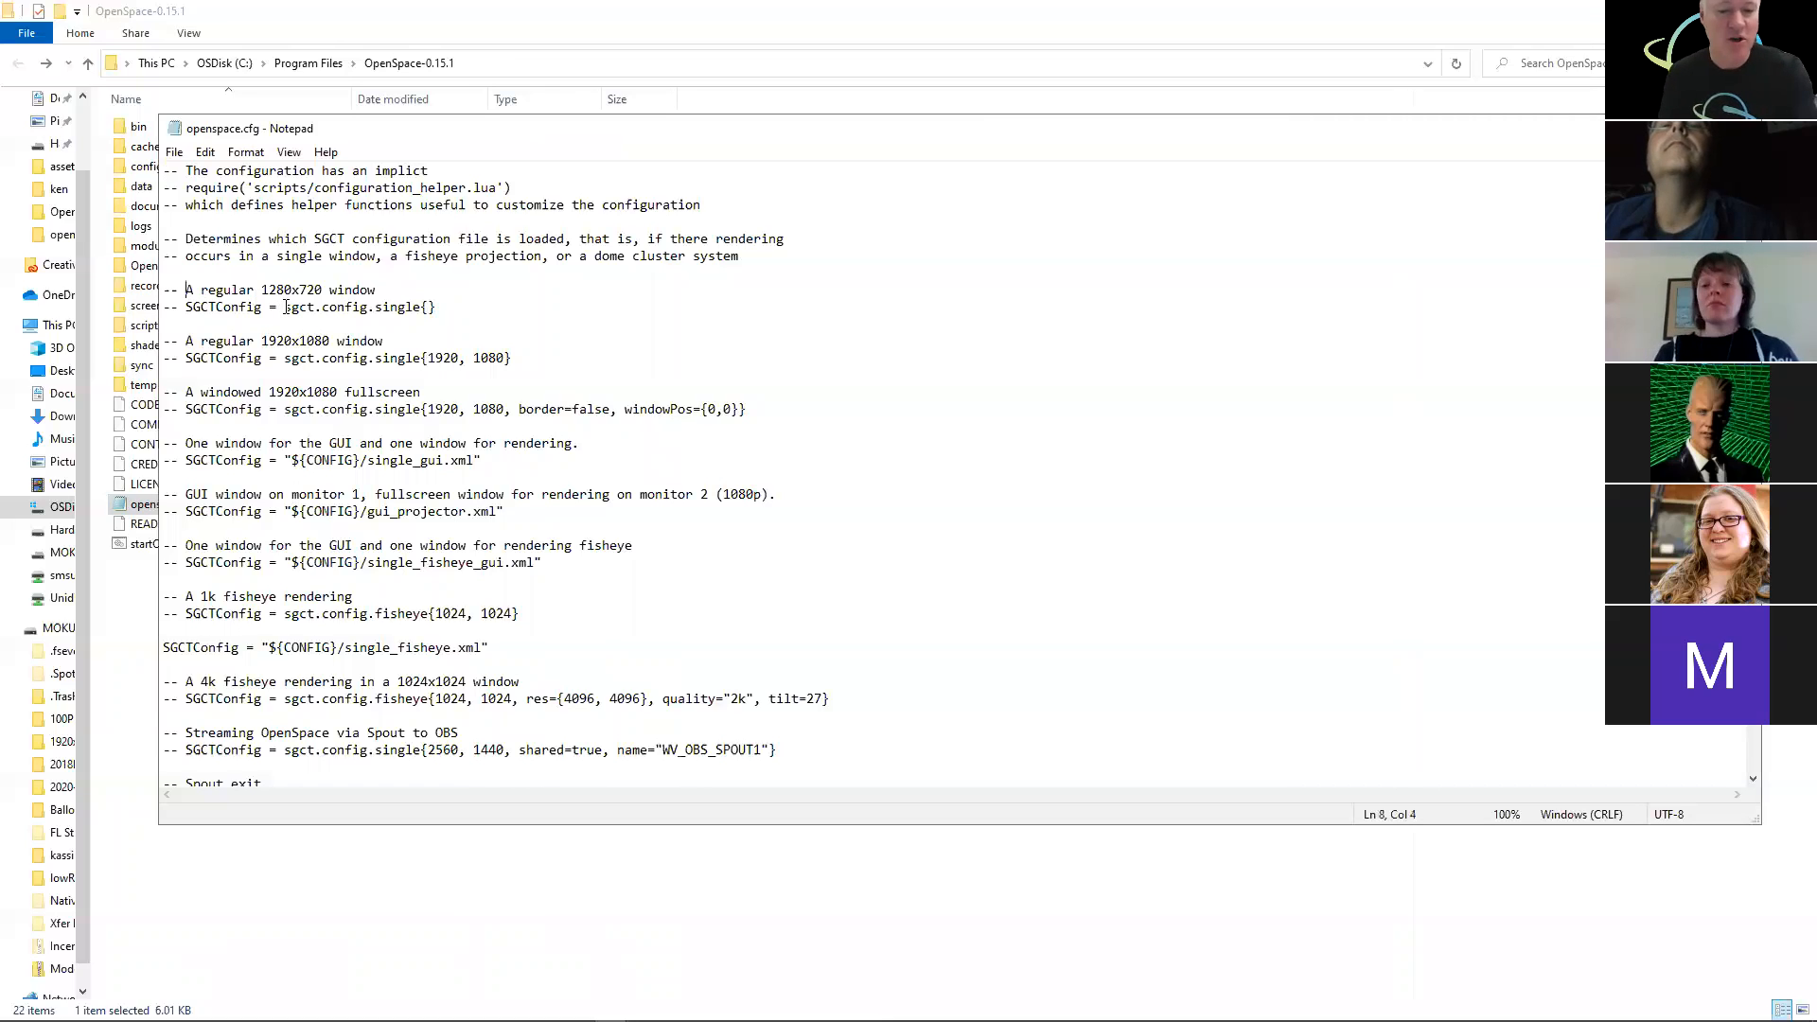
# - Remove the comment marker before the "A regular 1280x720 window" line and put it back
pyautogui.press('BackSpace')
pyautogui.press('BackSpace')
pyautogui.press('BackSpace')
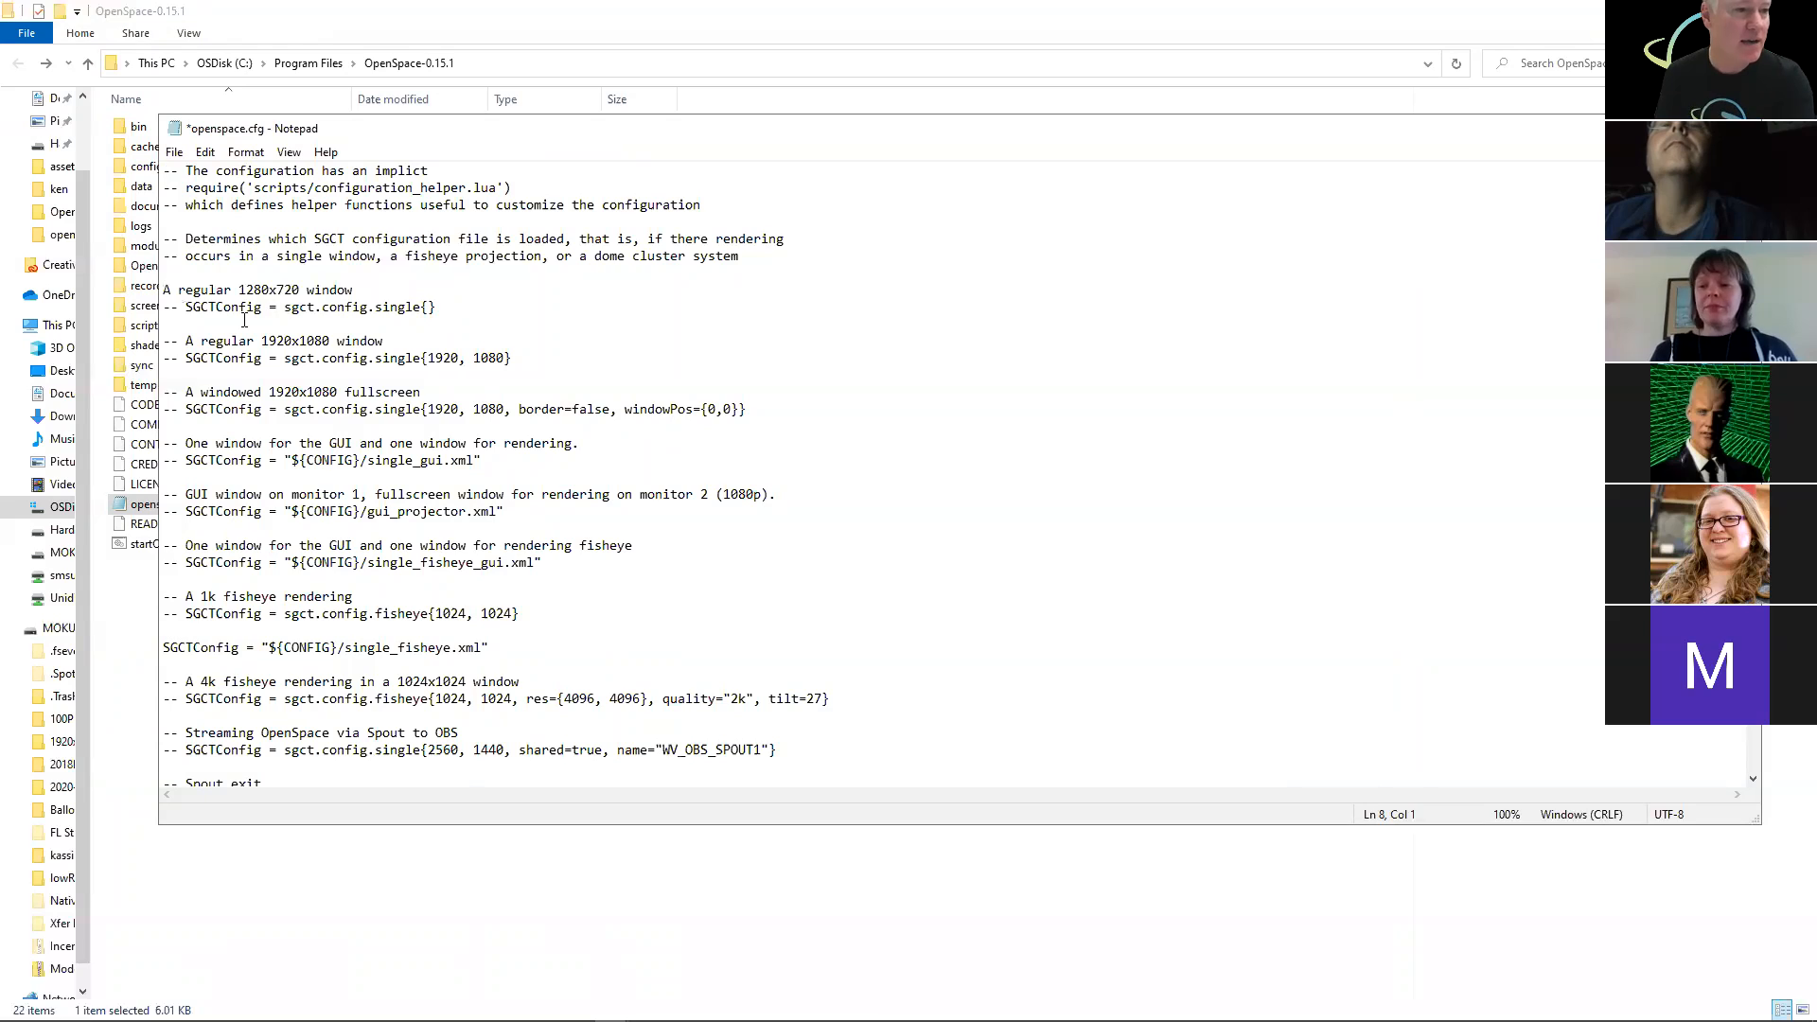
pyautogui.write('--')
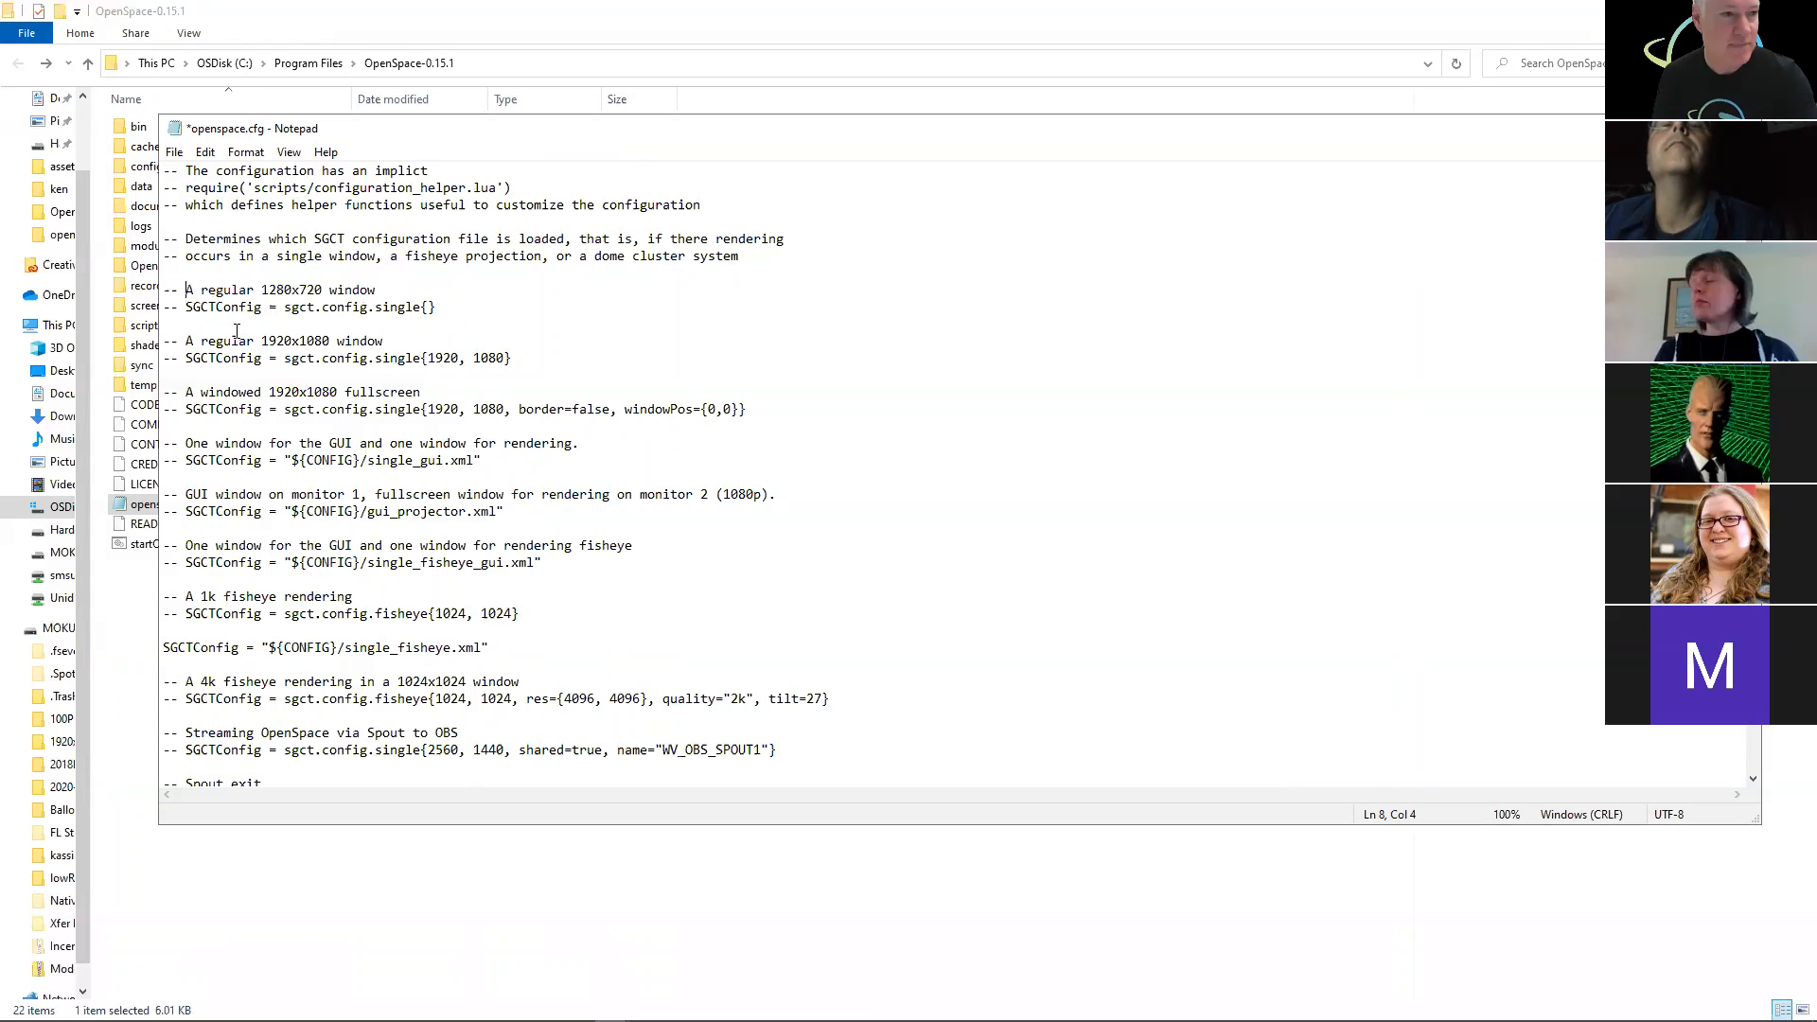
# - In openspace.cfg, uncomment the sgct.config.single{} line for the 1280x720 window and comment out the single_fisheye.xml SGCTConfig line
pyautogui.click(187, 308)
pyautogui.press('BackSpace')
pyautogui.press('BackSpace')
pyautogui.press('BackSpace')
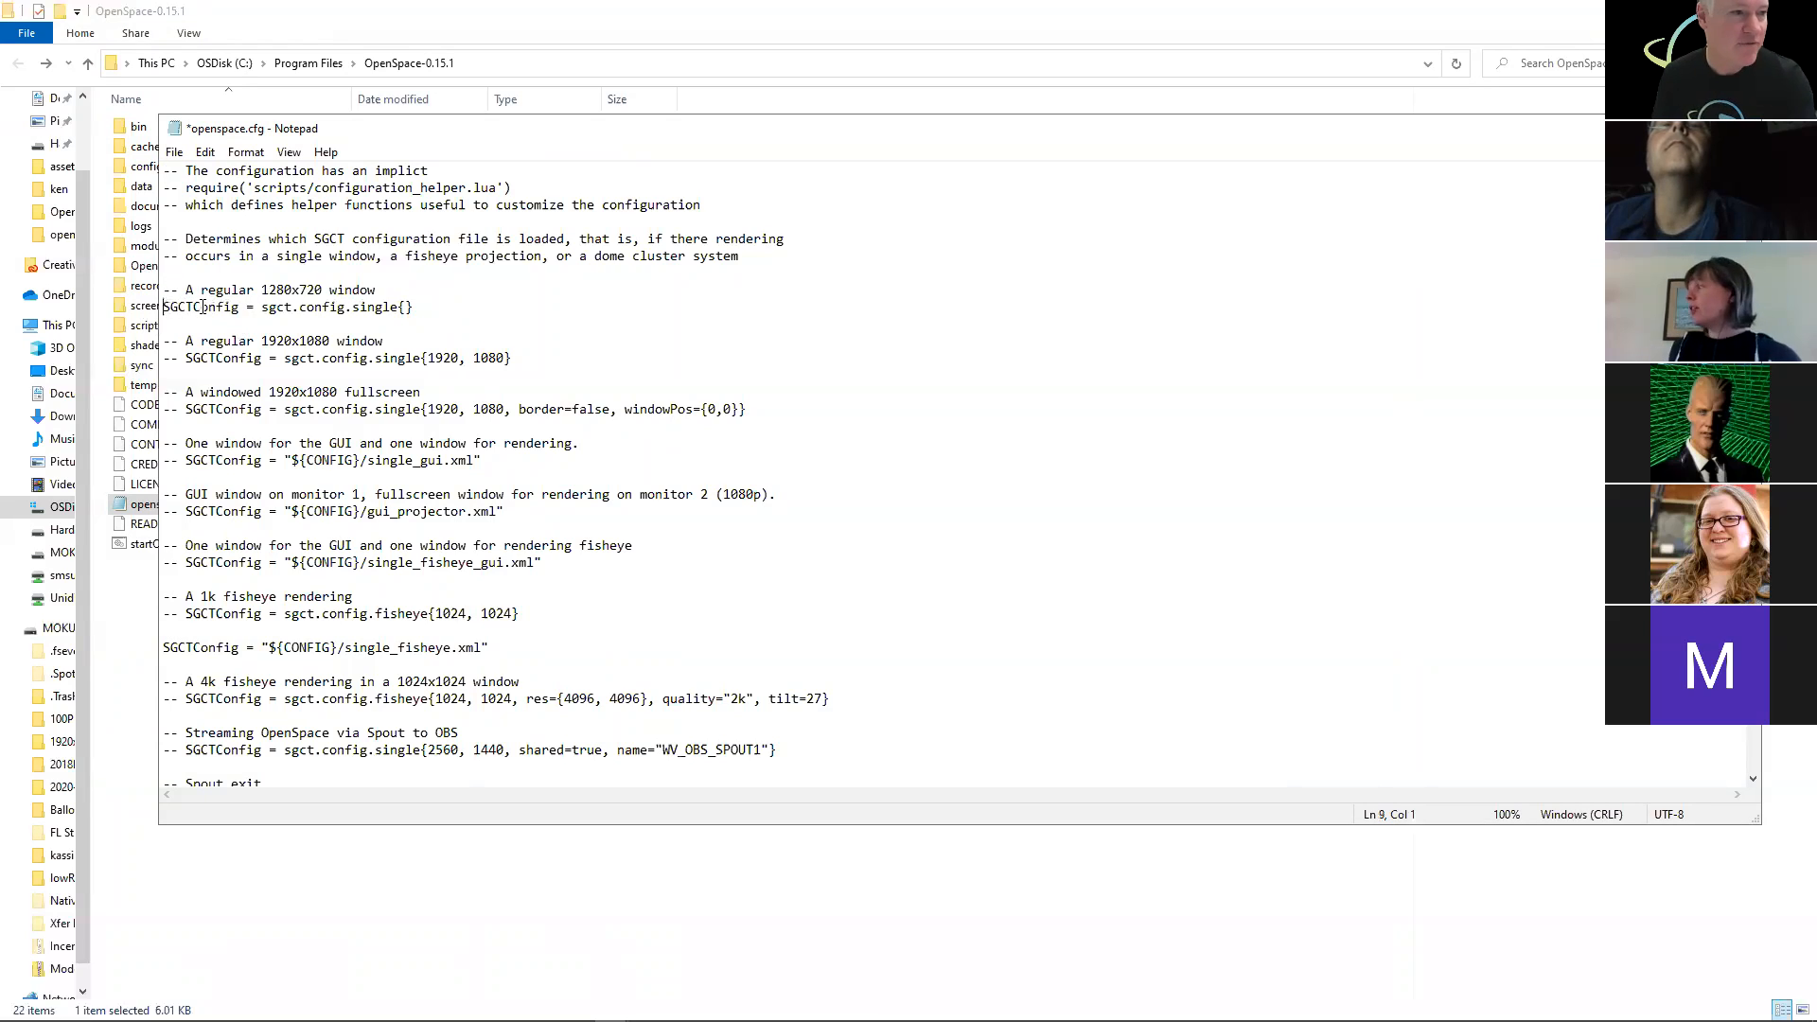
pyautogui.click(162, 649)
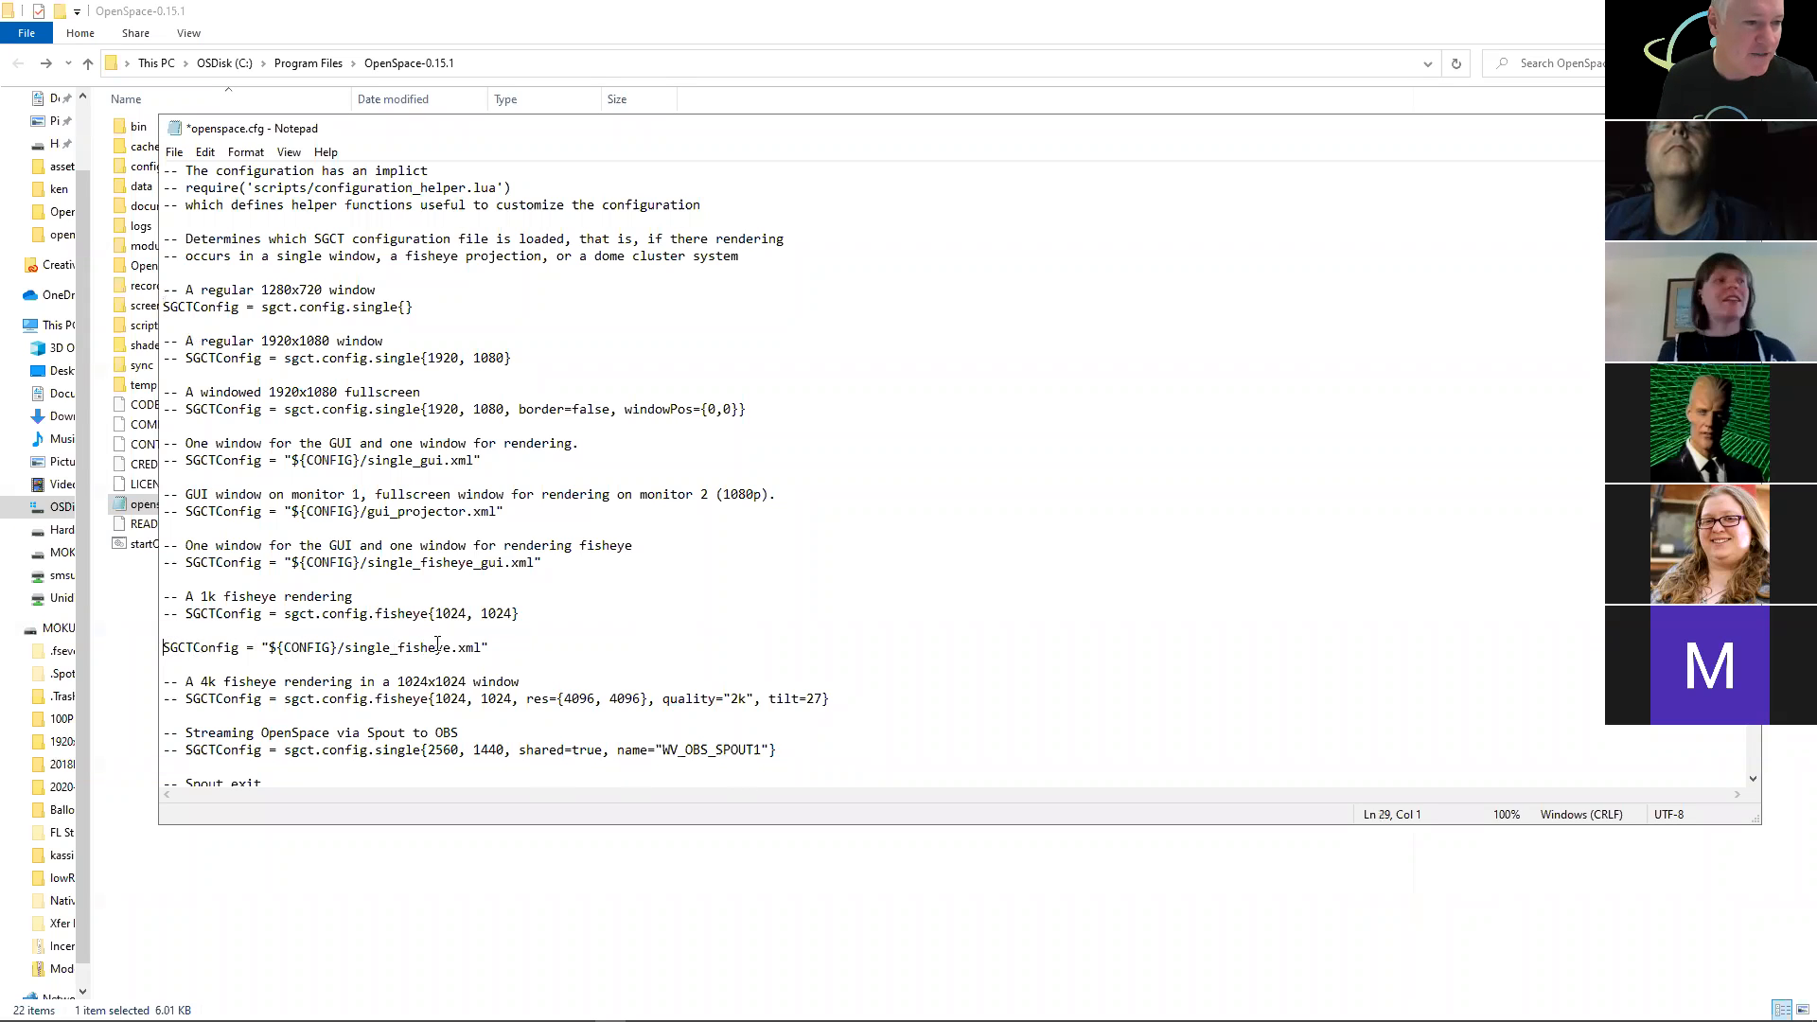
pyautogui.write('--')
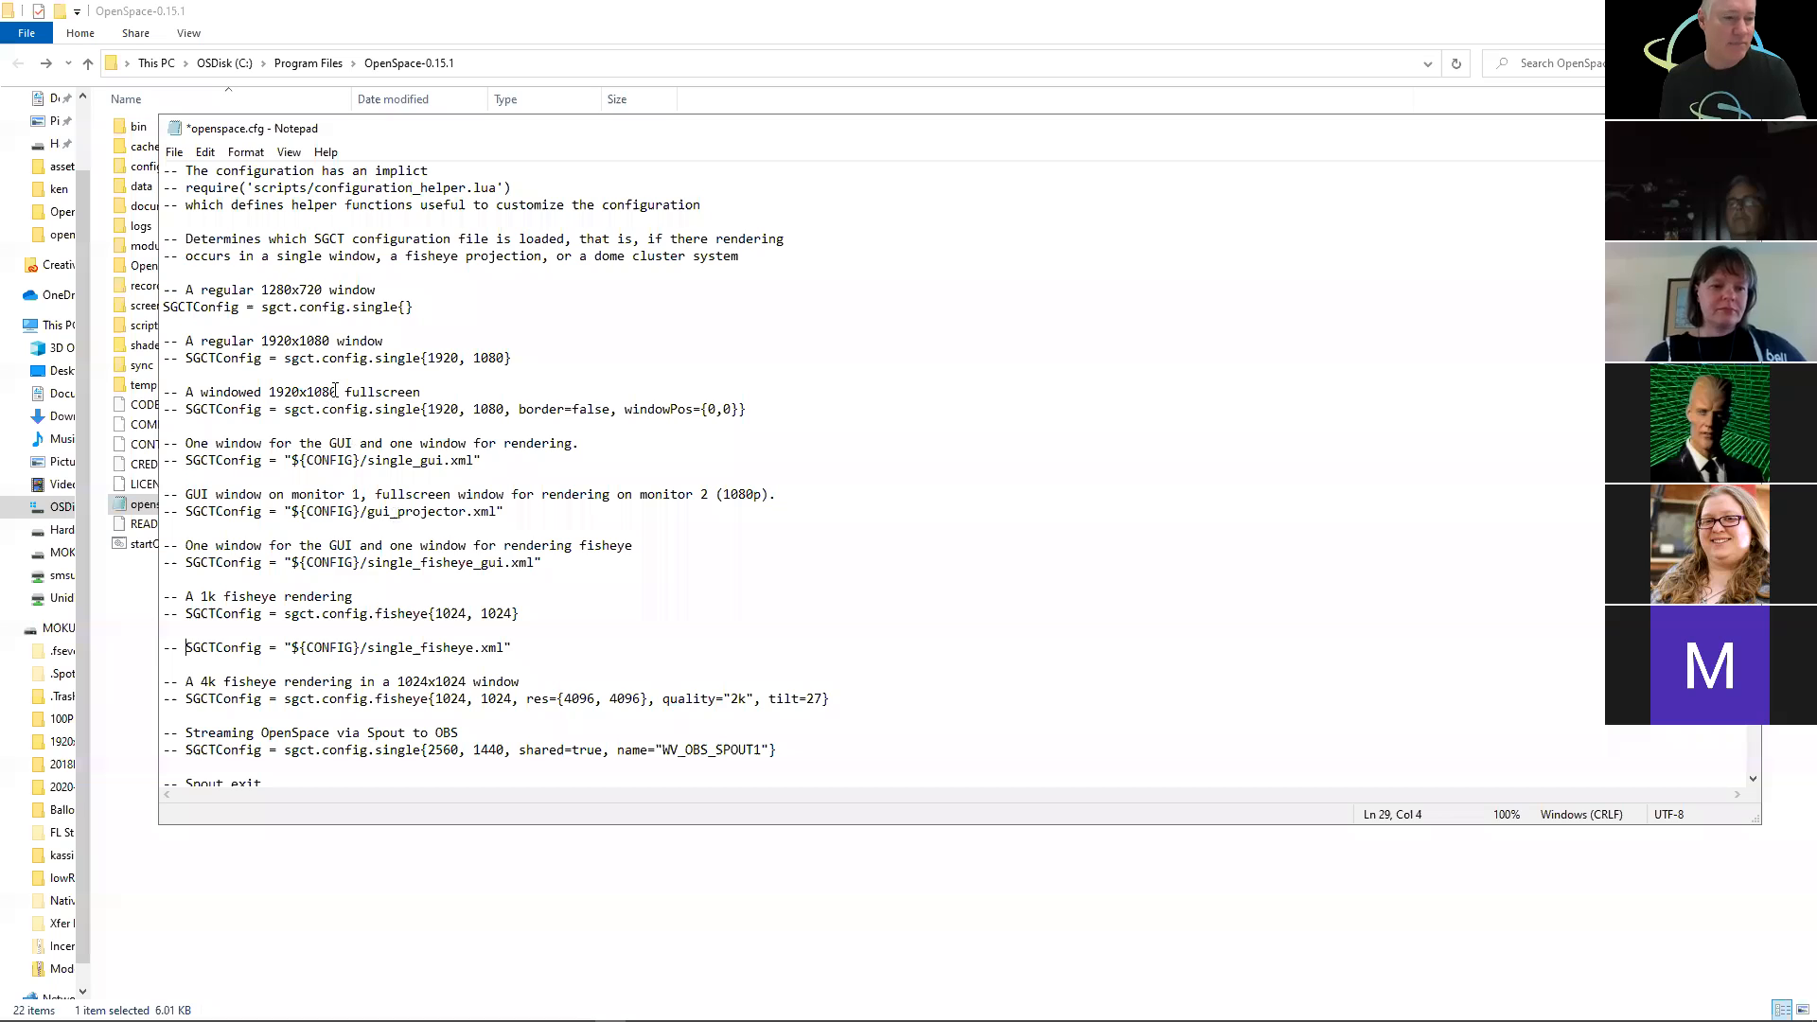
# - Uncomment the custom profile's Asset line directly below the default one and comment out the Asset = "default" line
pyautogui.scroll(-9, 349, 407)
pyautogui.scroll(-1, 349, 407)
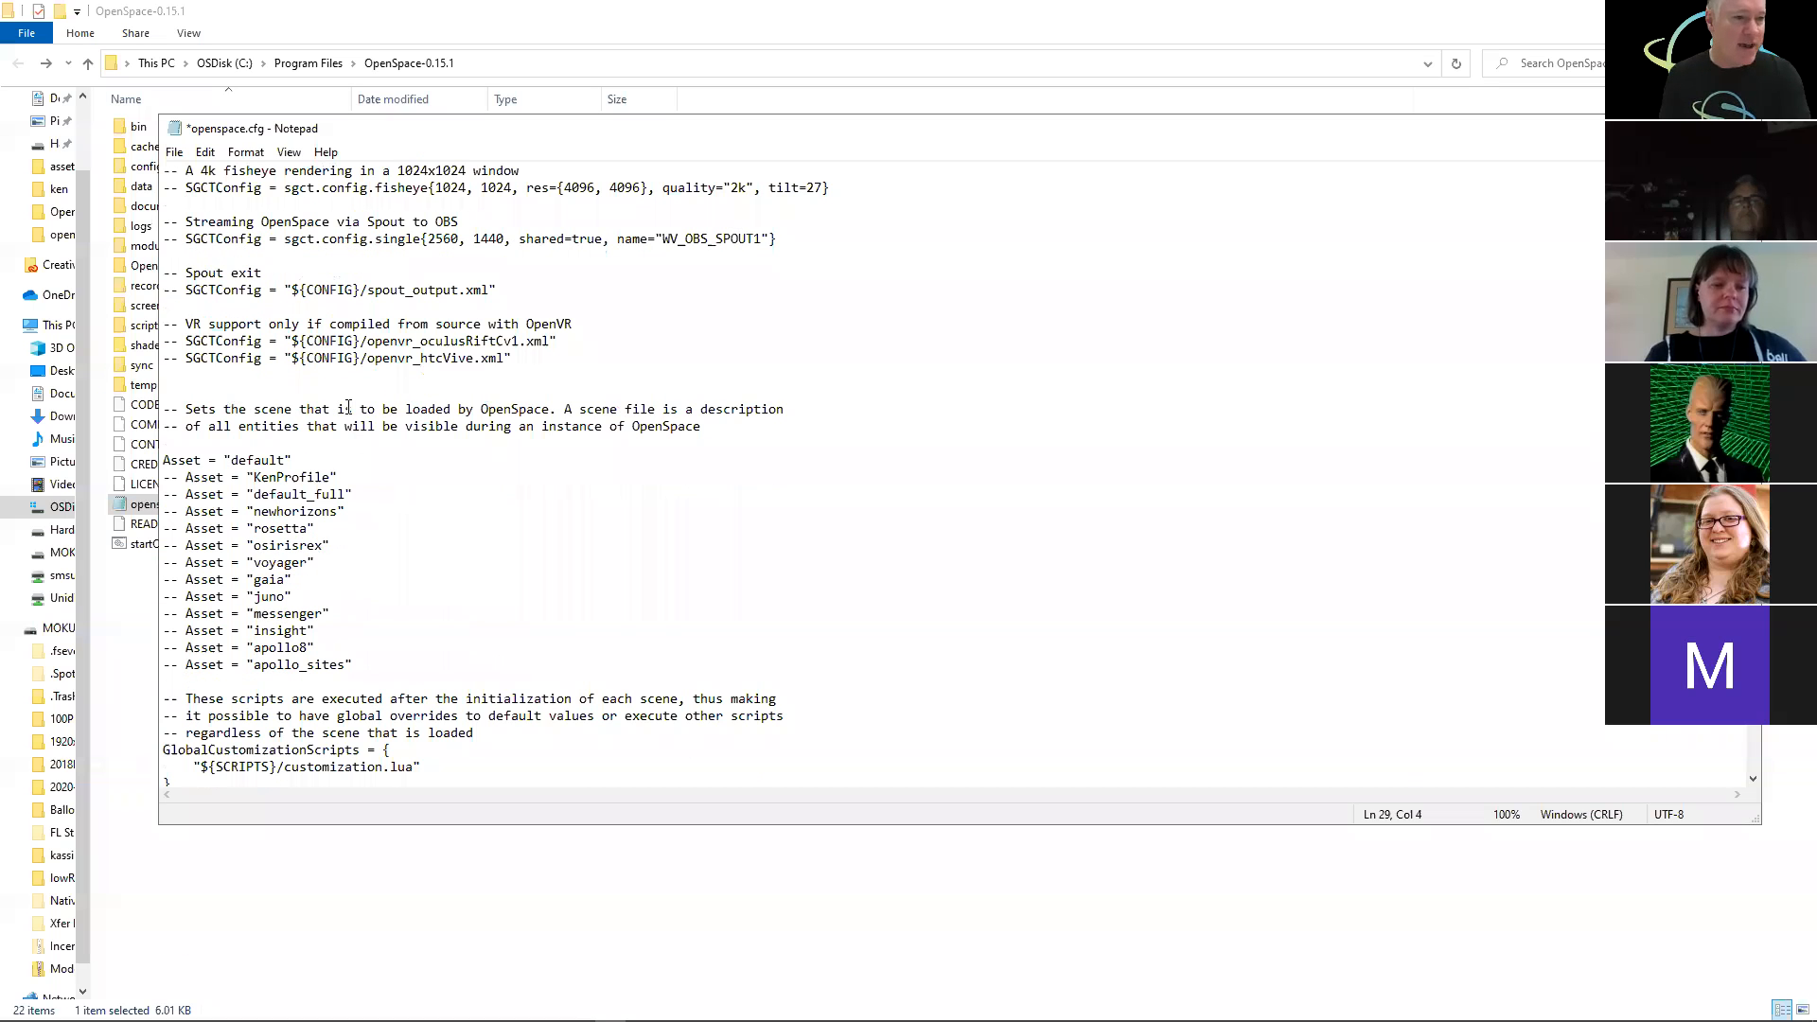
pyautogui.scroll(-1, 349, 407)
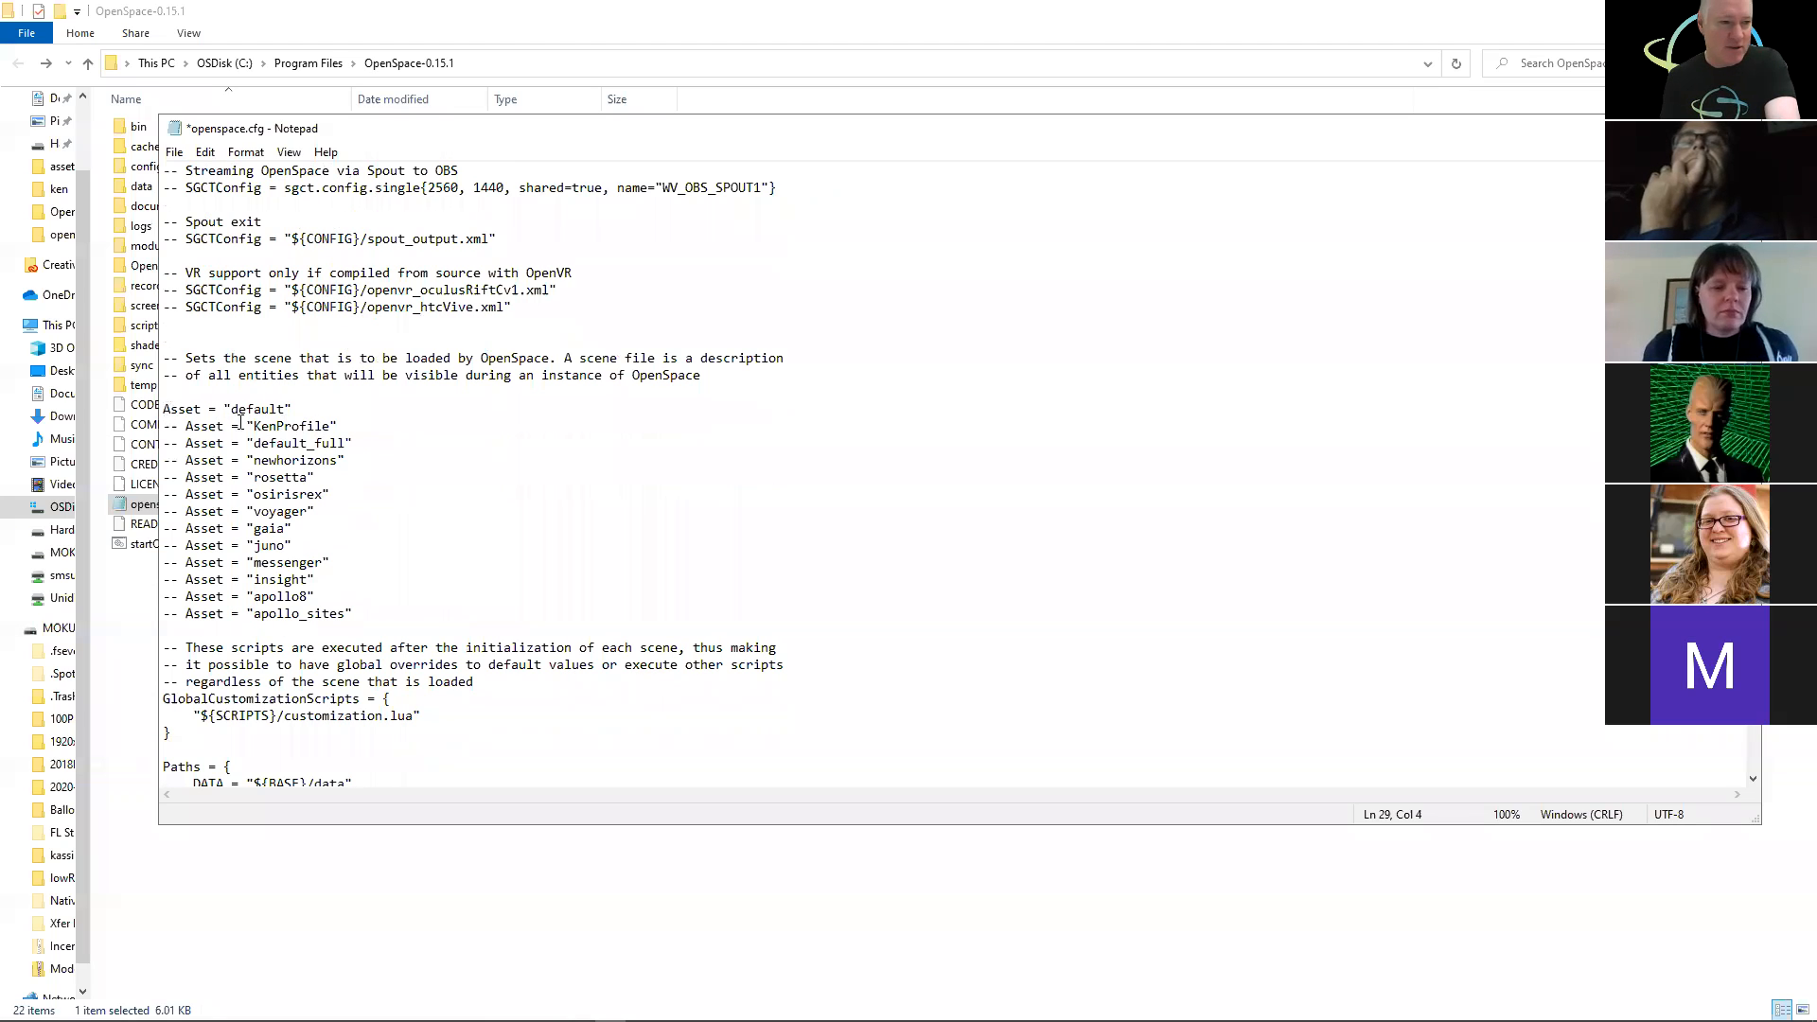
pyautogui.click(187, 426)
pyautogui.press('BackSpace')
pyautogui.press('BackSpace')
pyautogui.press('BackSpace')
pyautogui.click(164, 409)
pyautogui.write('--')
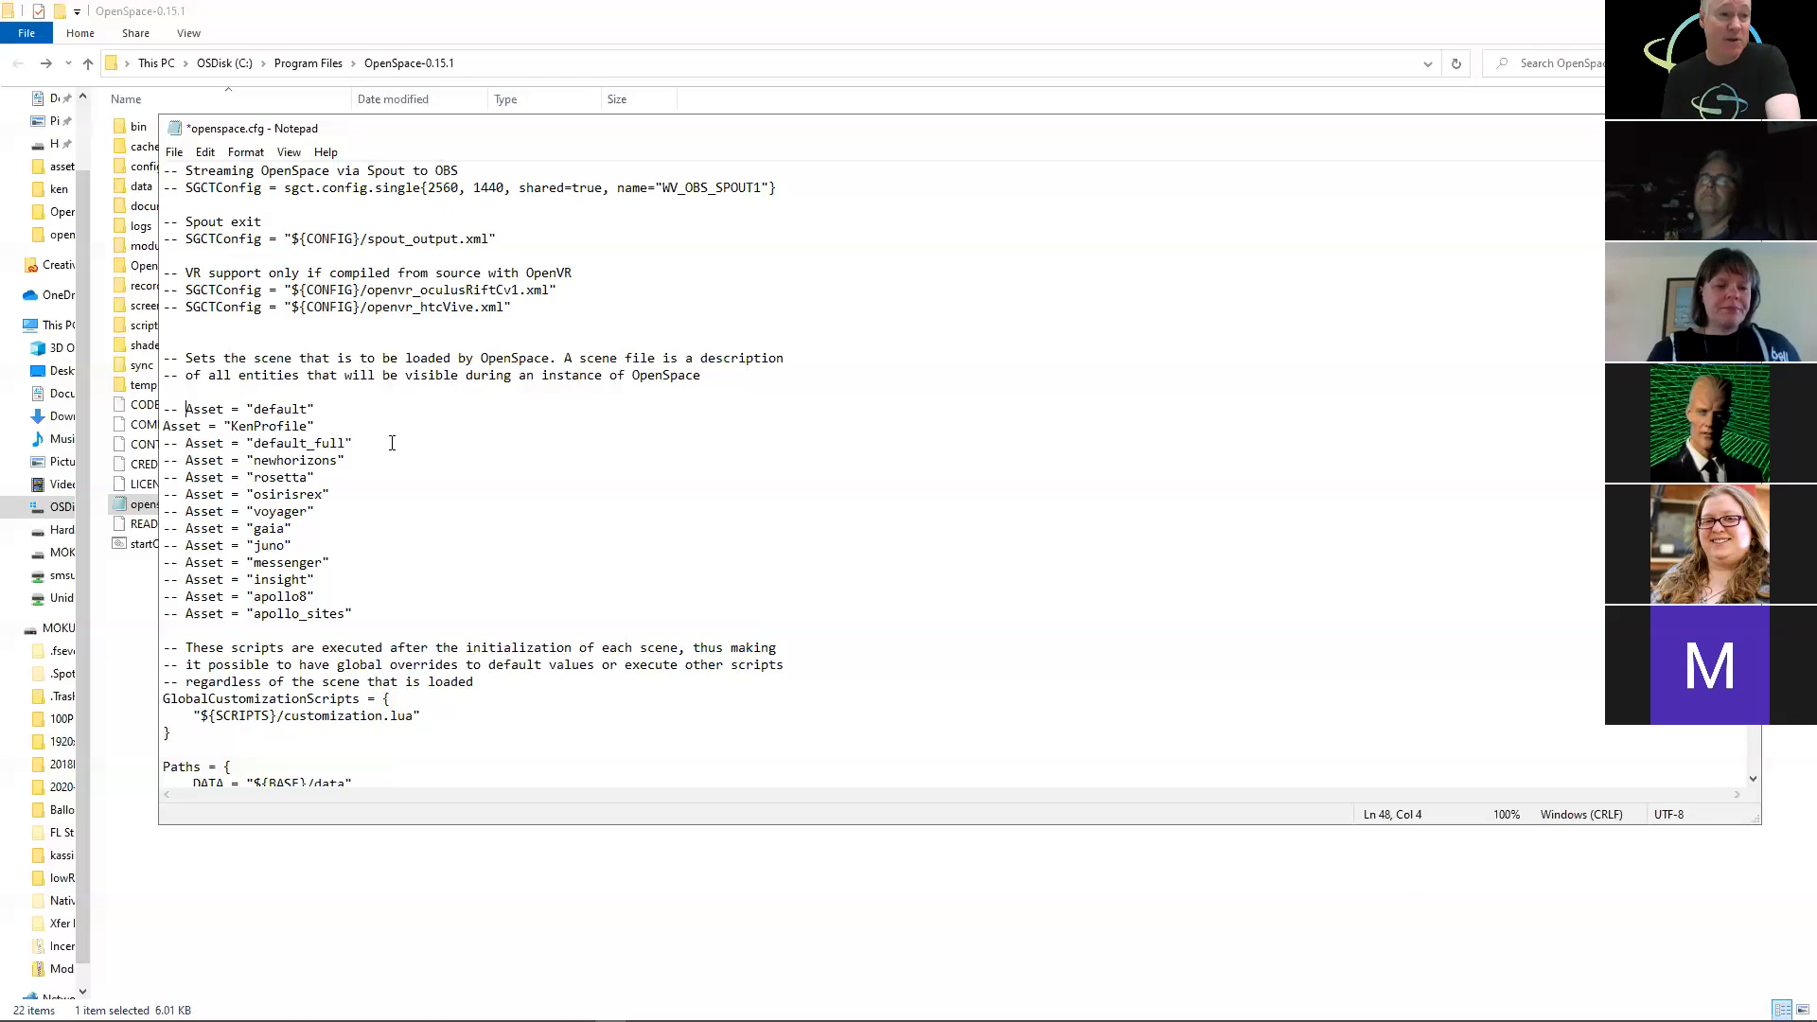
pyautogui.press('BackSpace')
pyautogui.press('BackSpace')
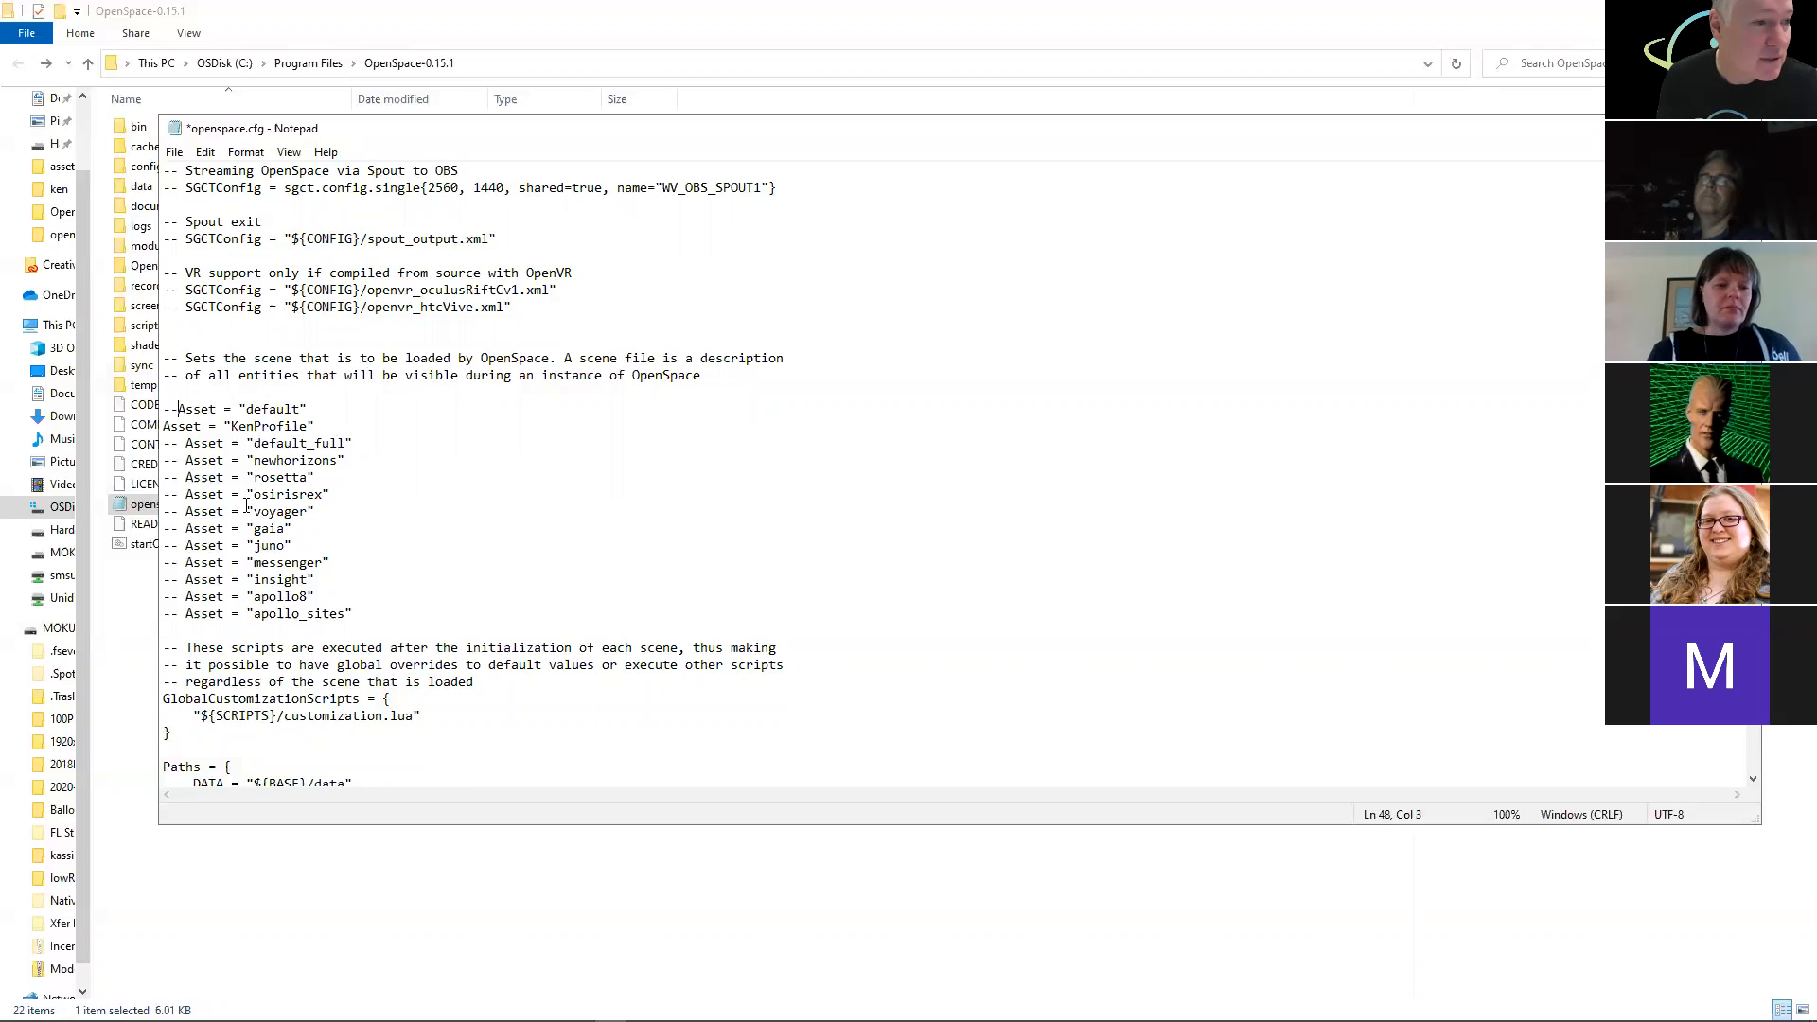
pyautogui.write('-')
# - Return to the SGCTConfig section of openspace.cfg and close the file without saving the edits
pyautogui.scroll(2, 361, 454)
pyautogui.scroll(9, 361, 454)
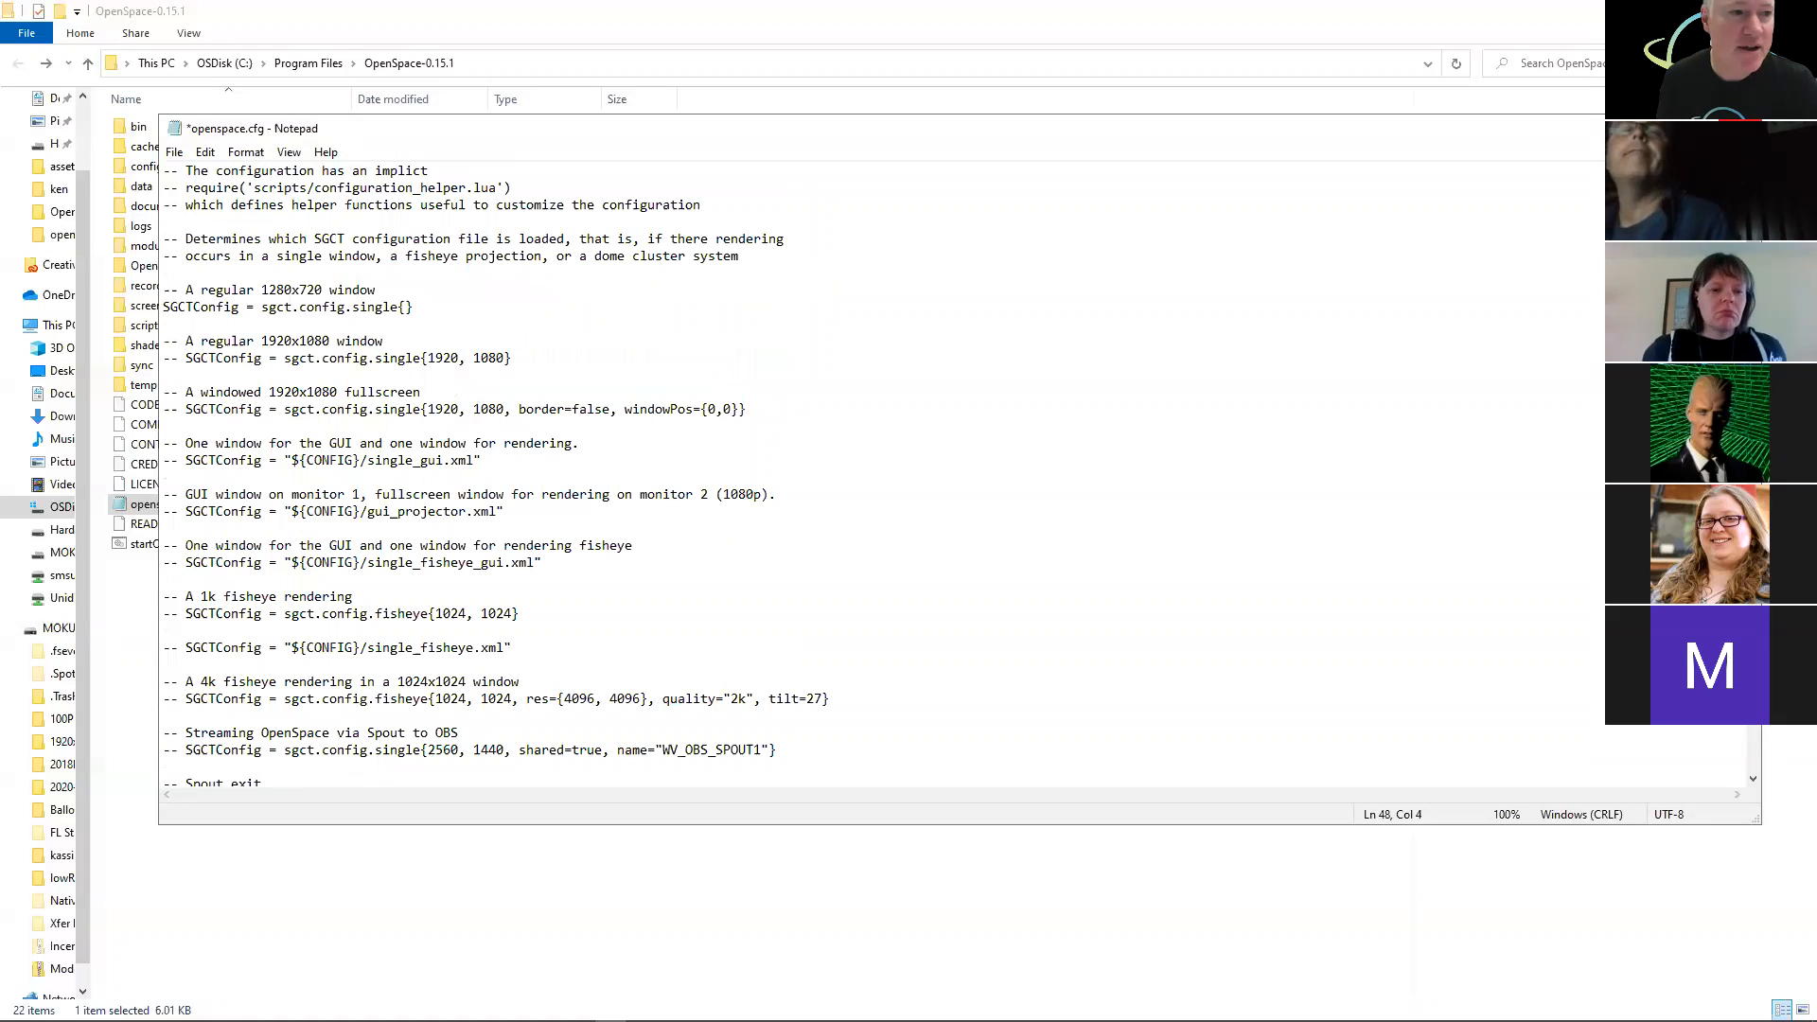
pyautogui.click(1739, 128)
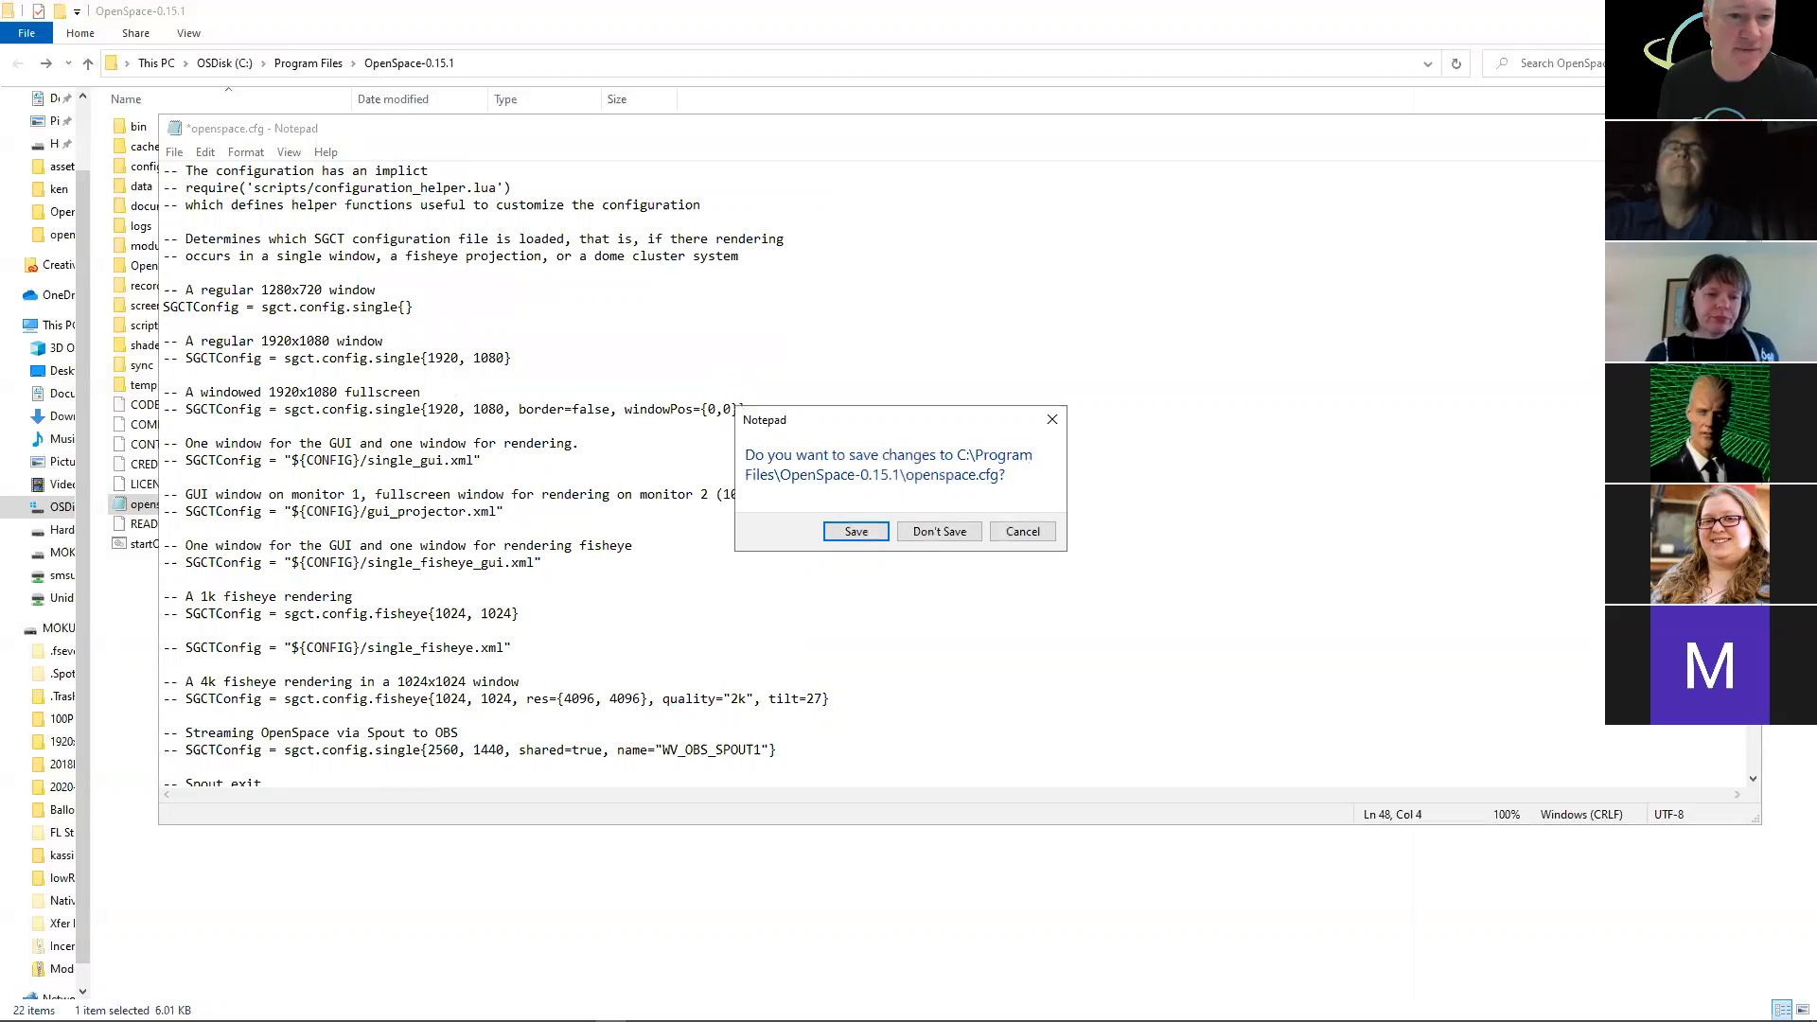
pyautogui.click(949, 532)
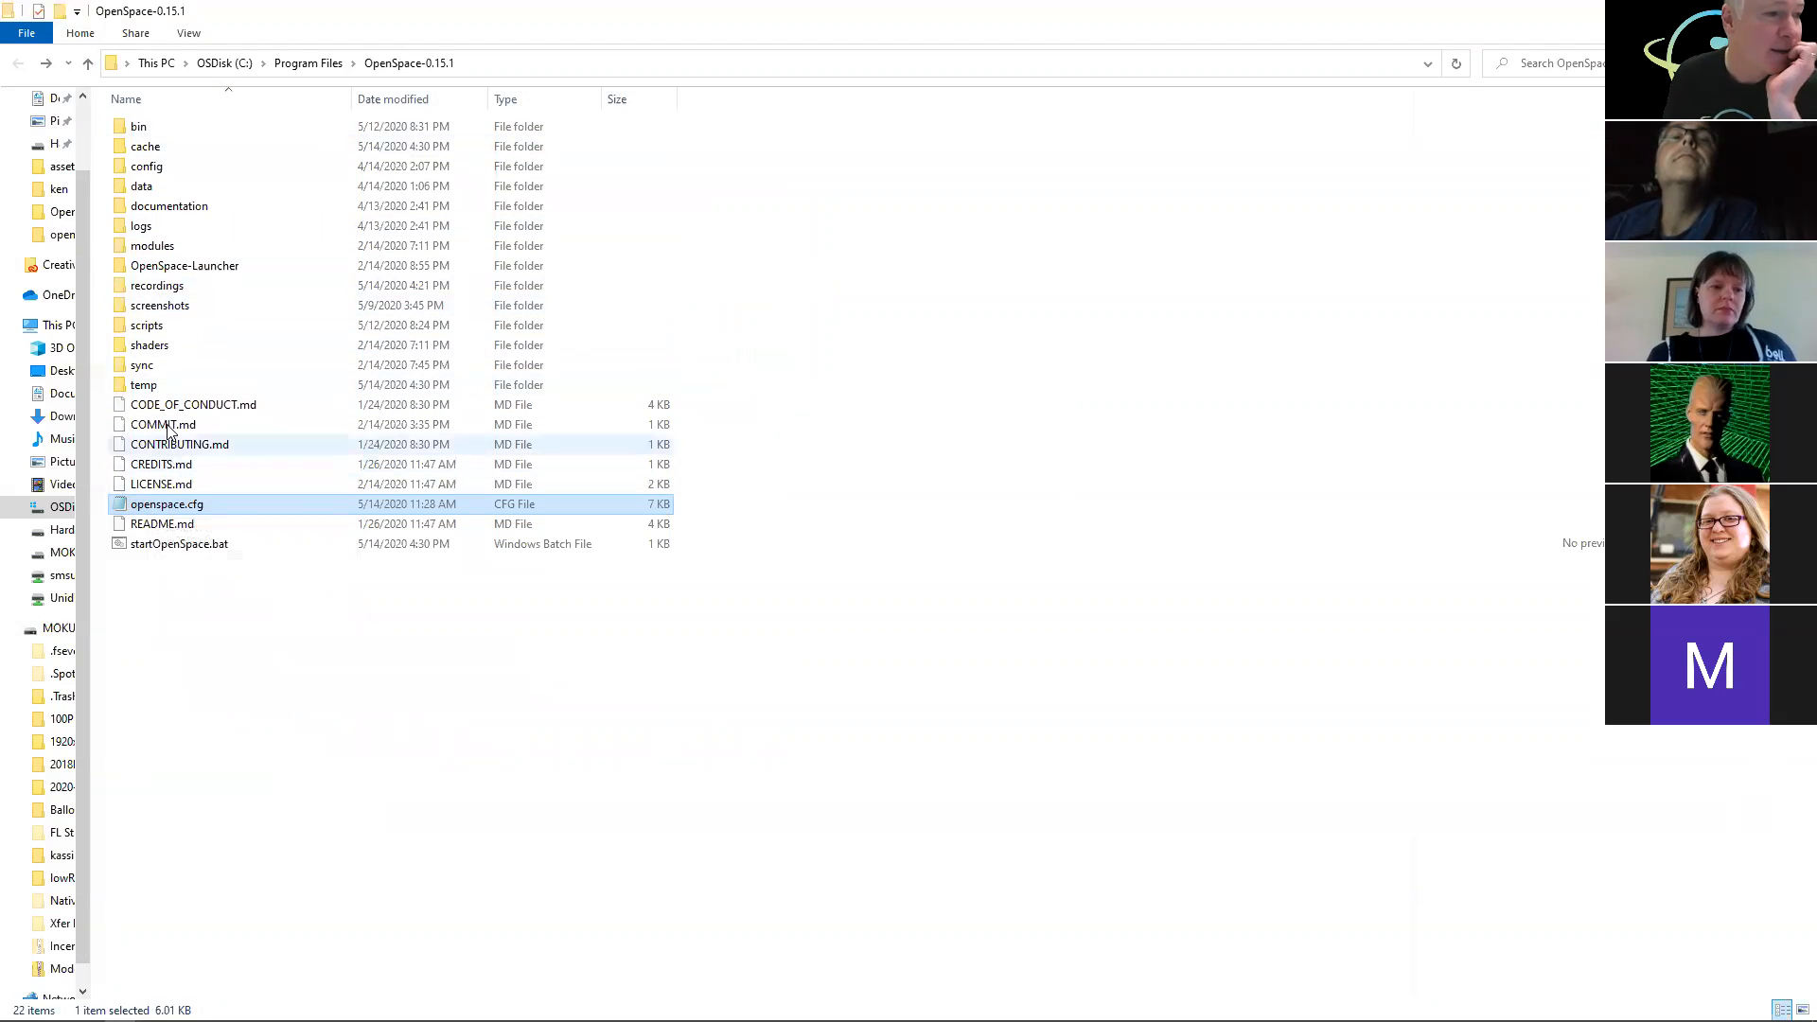
# - Open single_fisheye.xml from the config folder, review its window size, quality and tilt settings, and close the file and folder
pyautogui.doubleClick(147, 166)
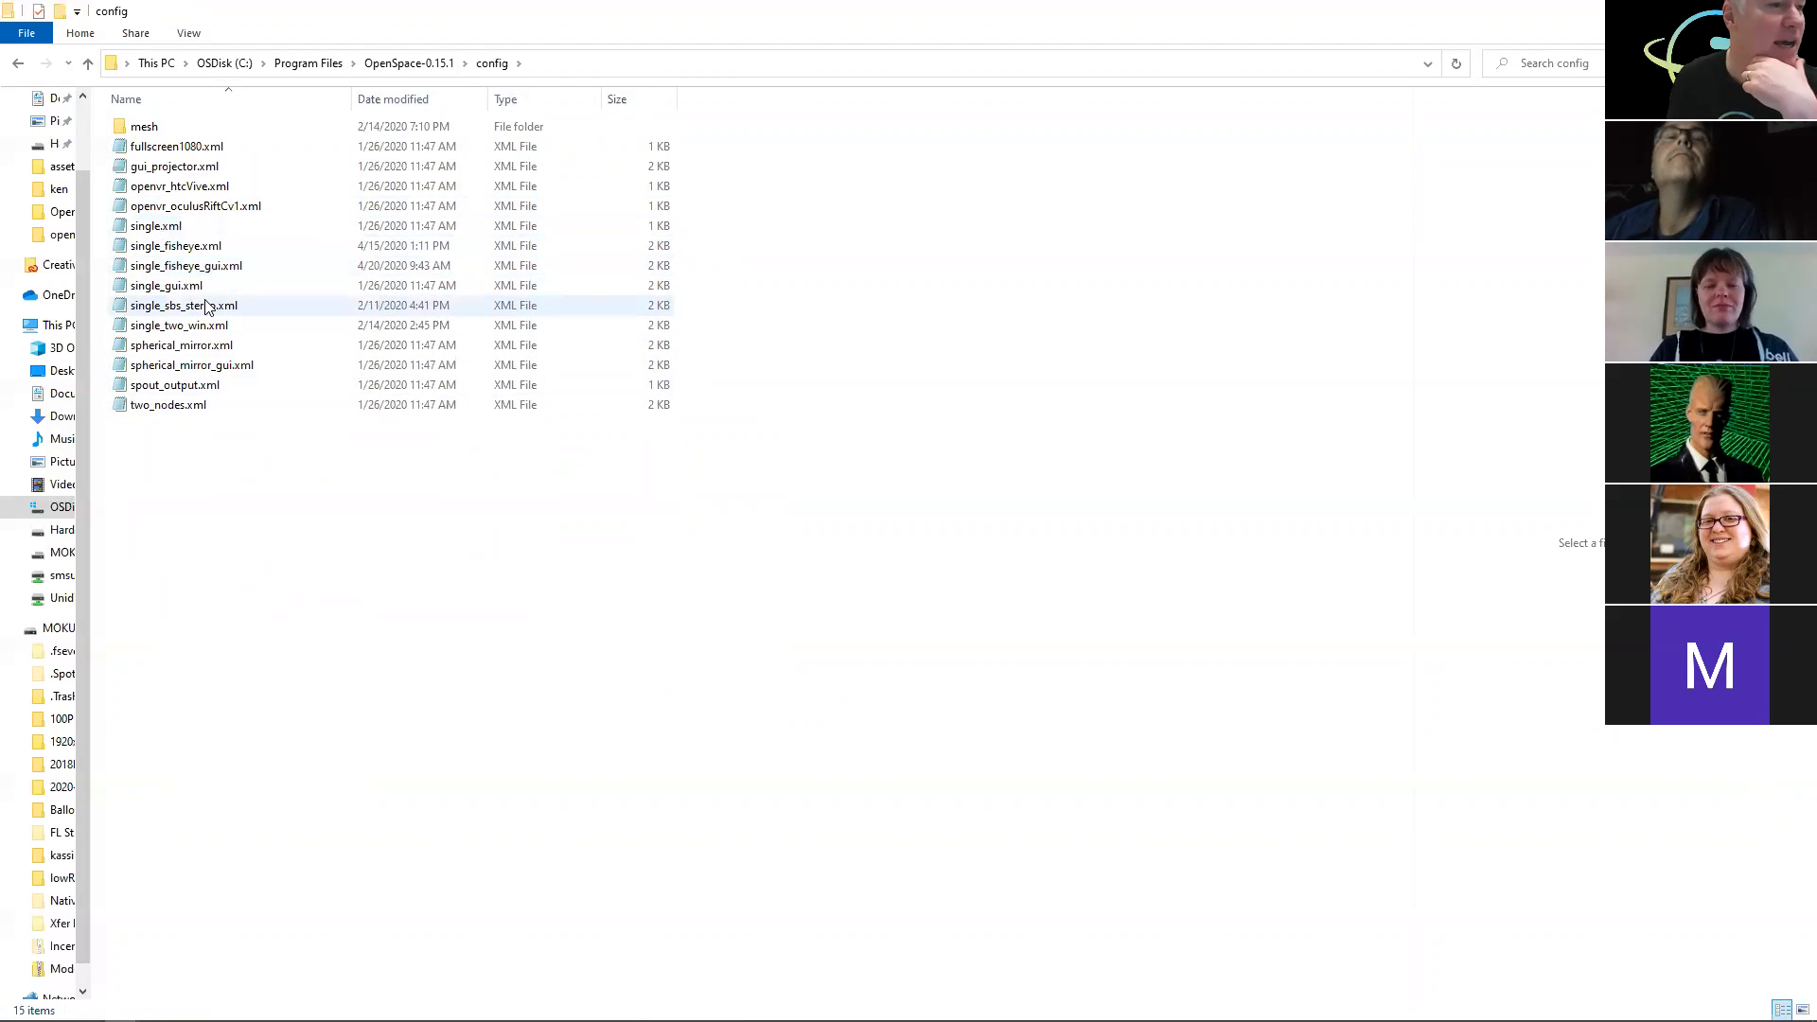
pyautogui.doubleClick(190, 252)
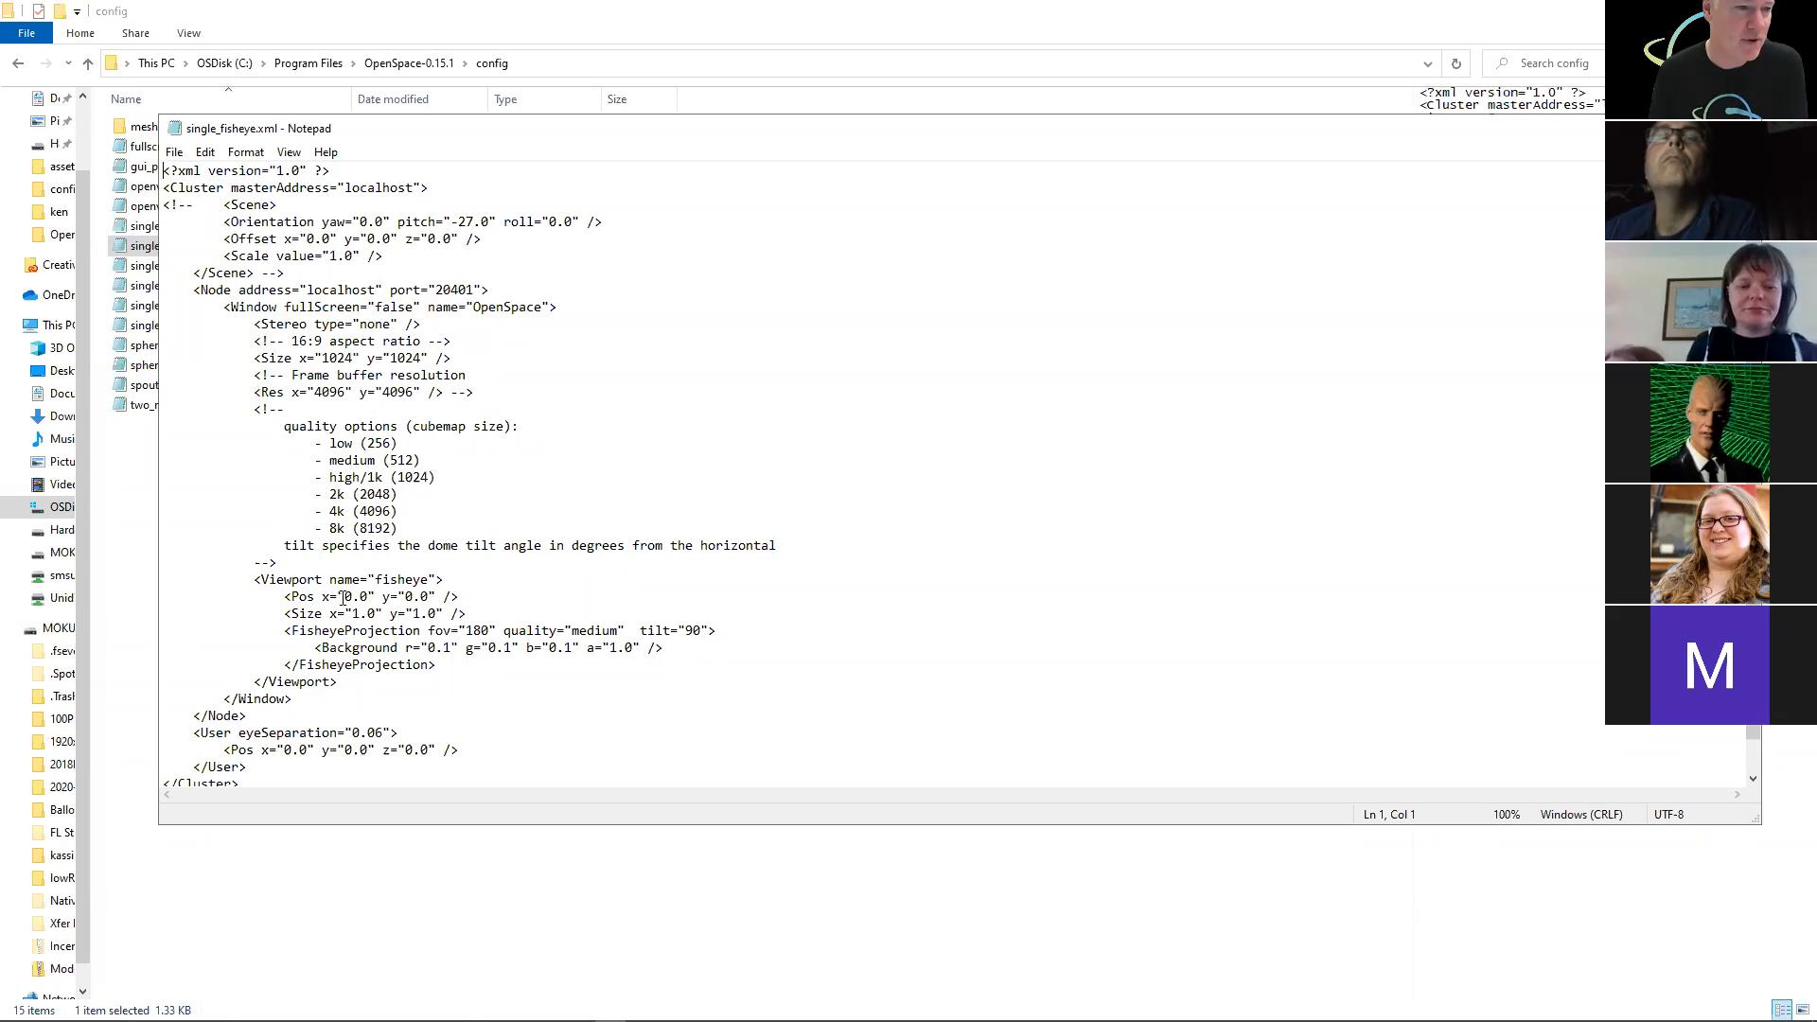
pyautogui.scroll(-1, 343, 598)
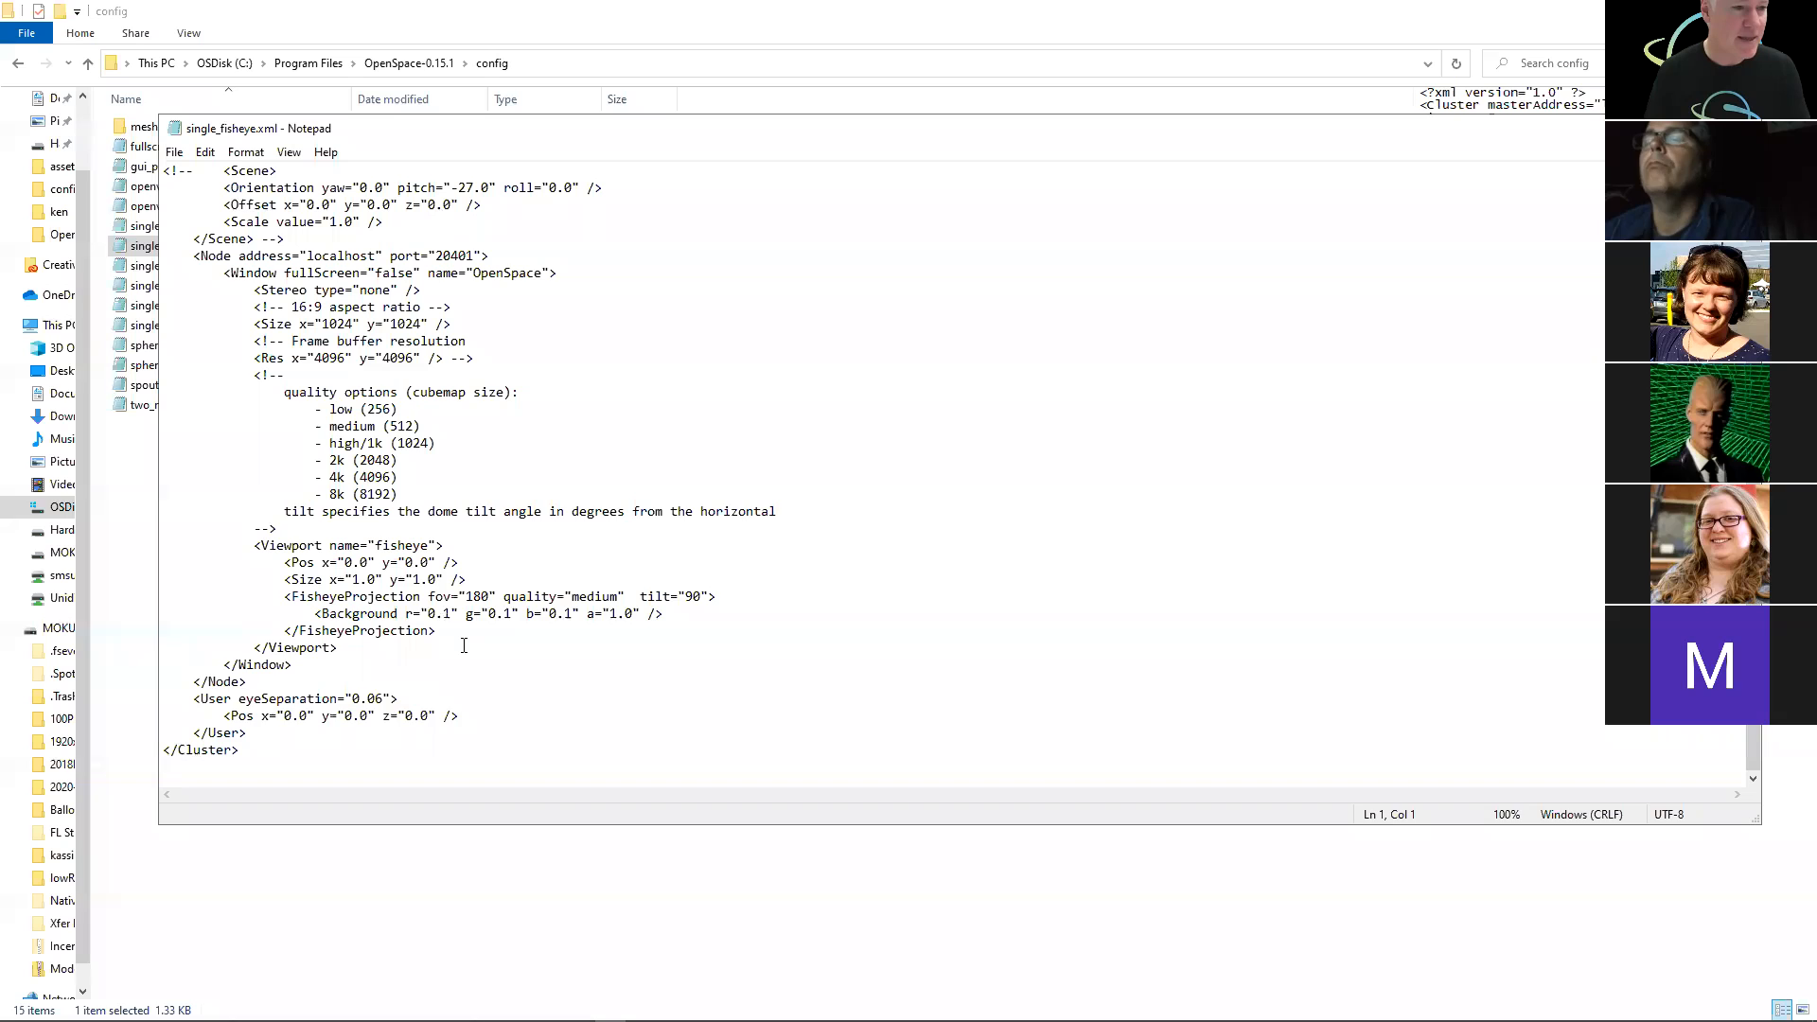
pyautogui.scroll(1, 464, 643)
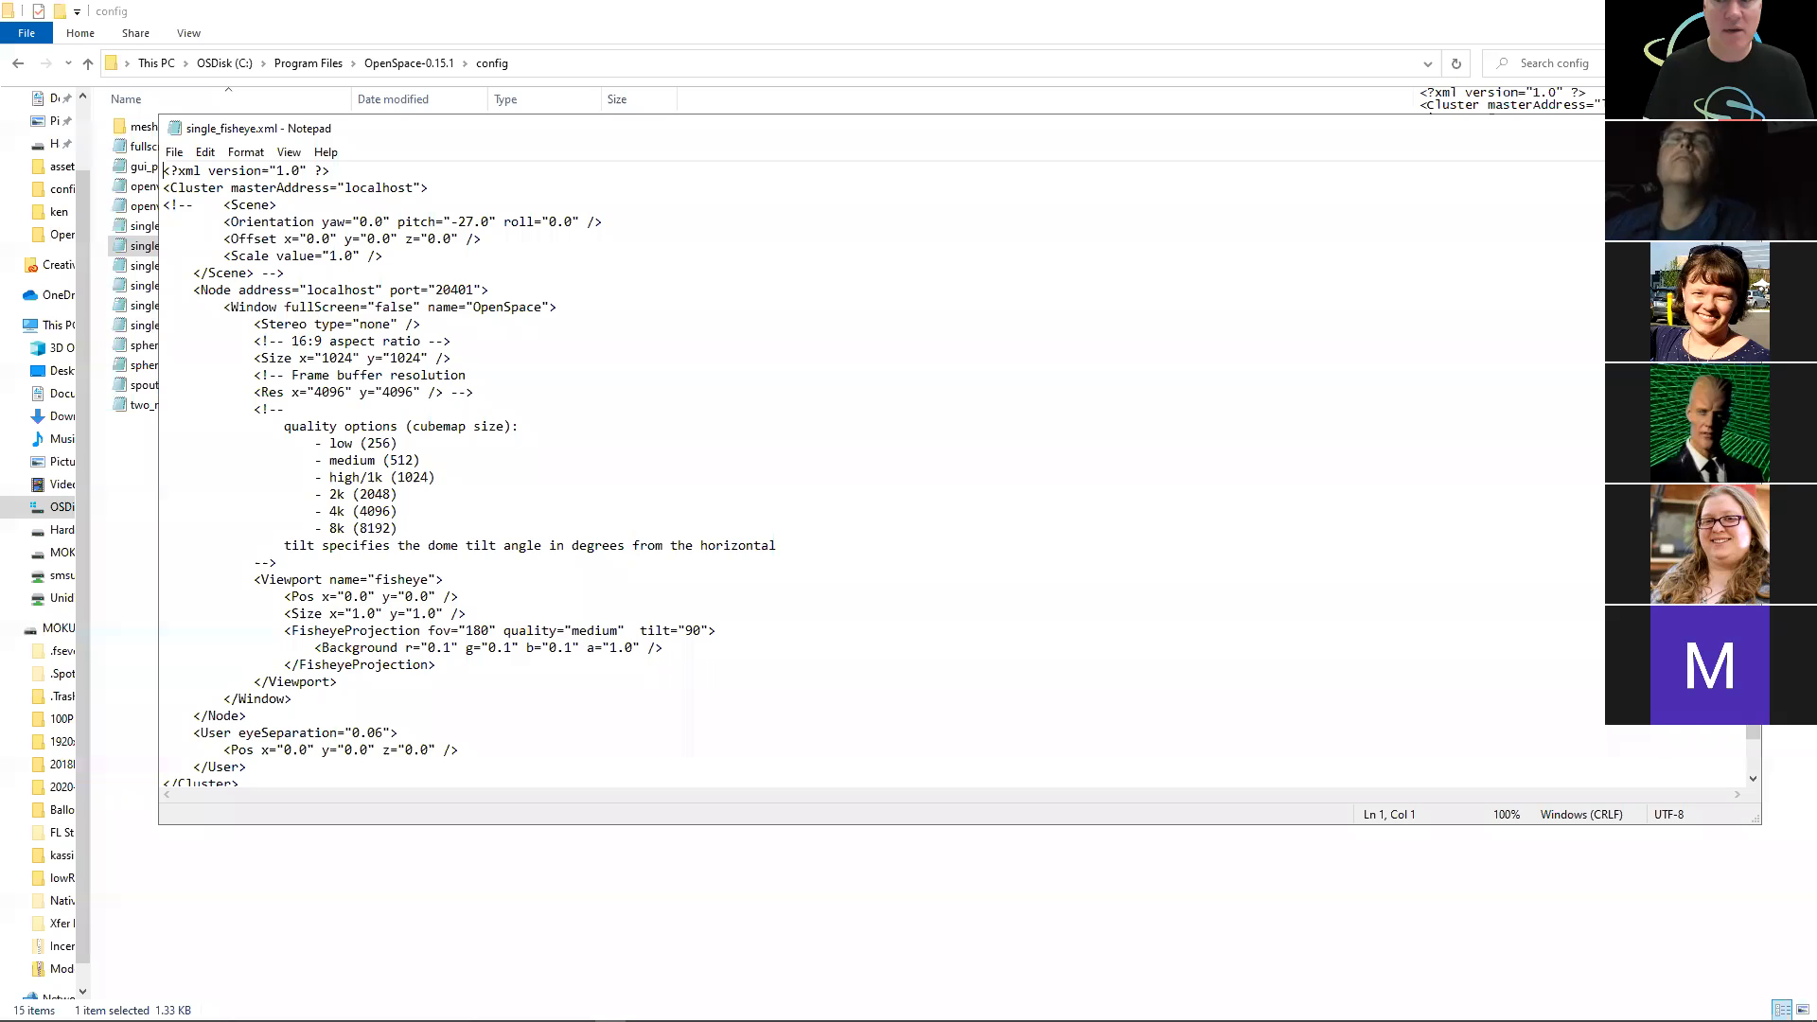
pyautogui.hotkey('alt', 'F4')
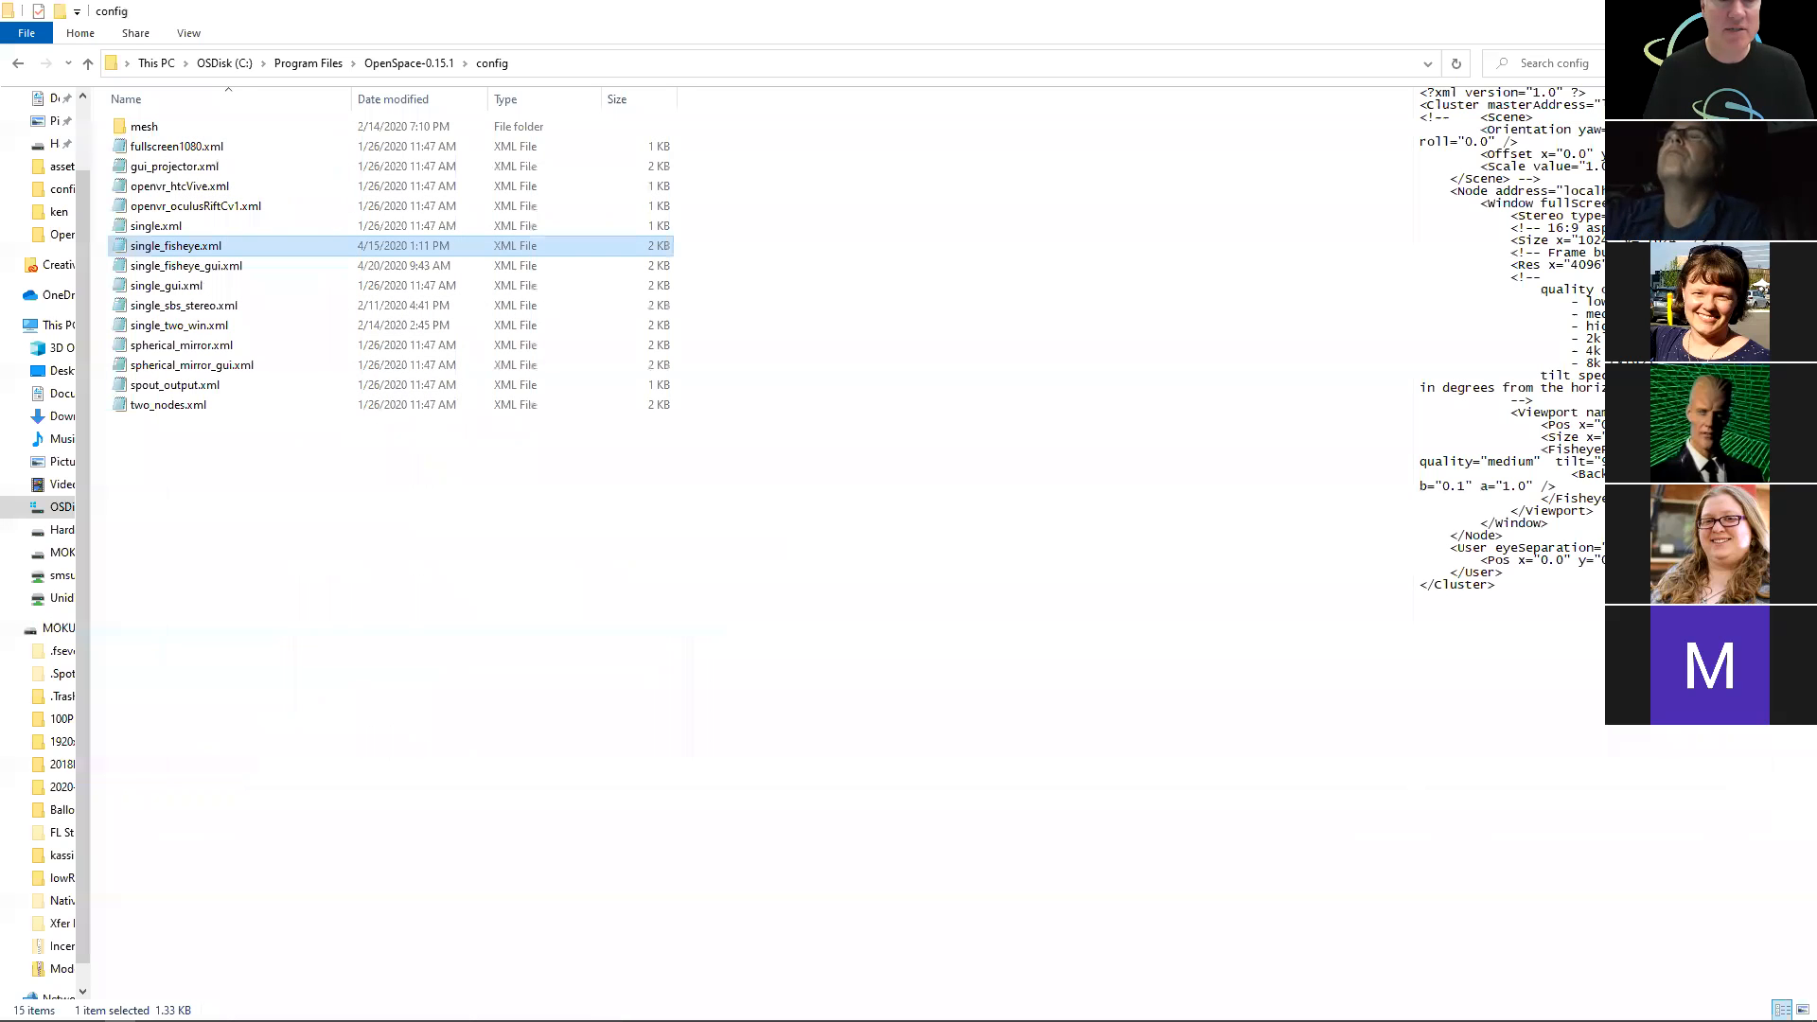
pyautogui.hotkey('alt', 'F4')
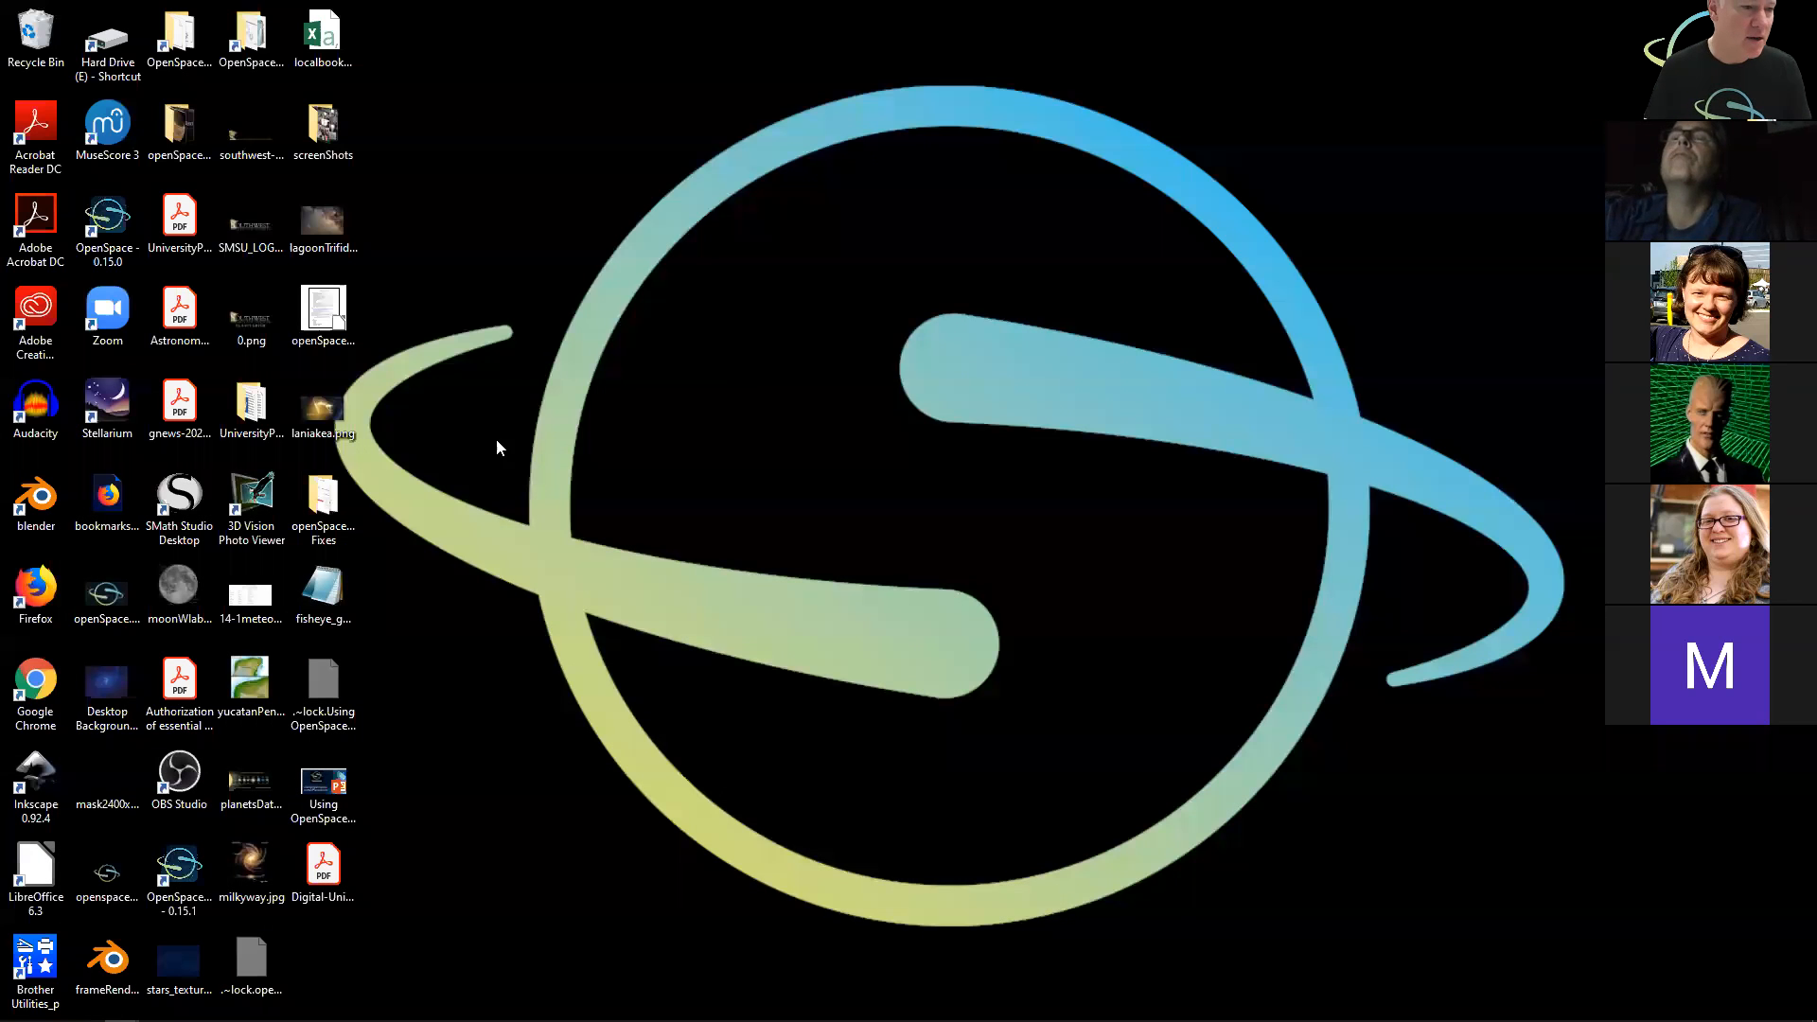
# - Open fisheye_gui_minn.xml from the desktop in a maximized window and highlight the OpenSpace window's Pos line
pyautogui.doubleClick(336, 596)
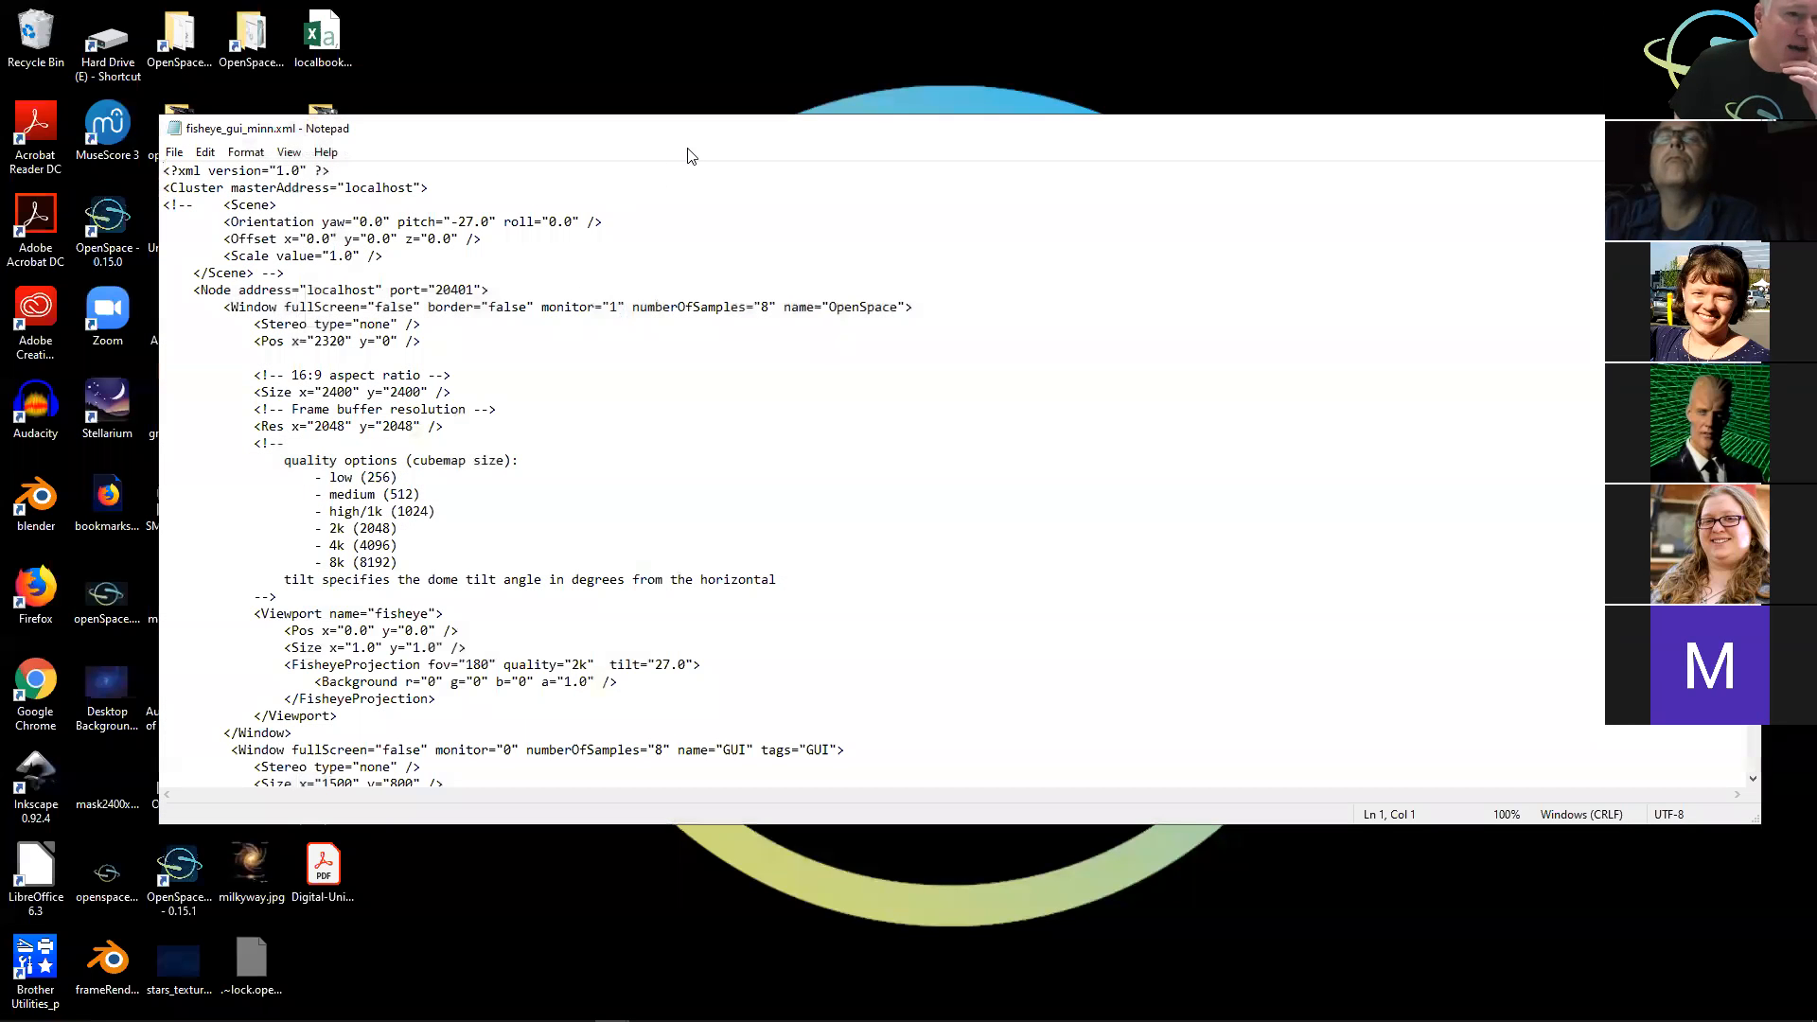
pyautogui.moveTo(690, 111); pyautogui.dragTo(594, 8)
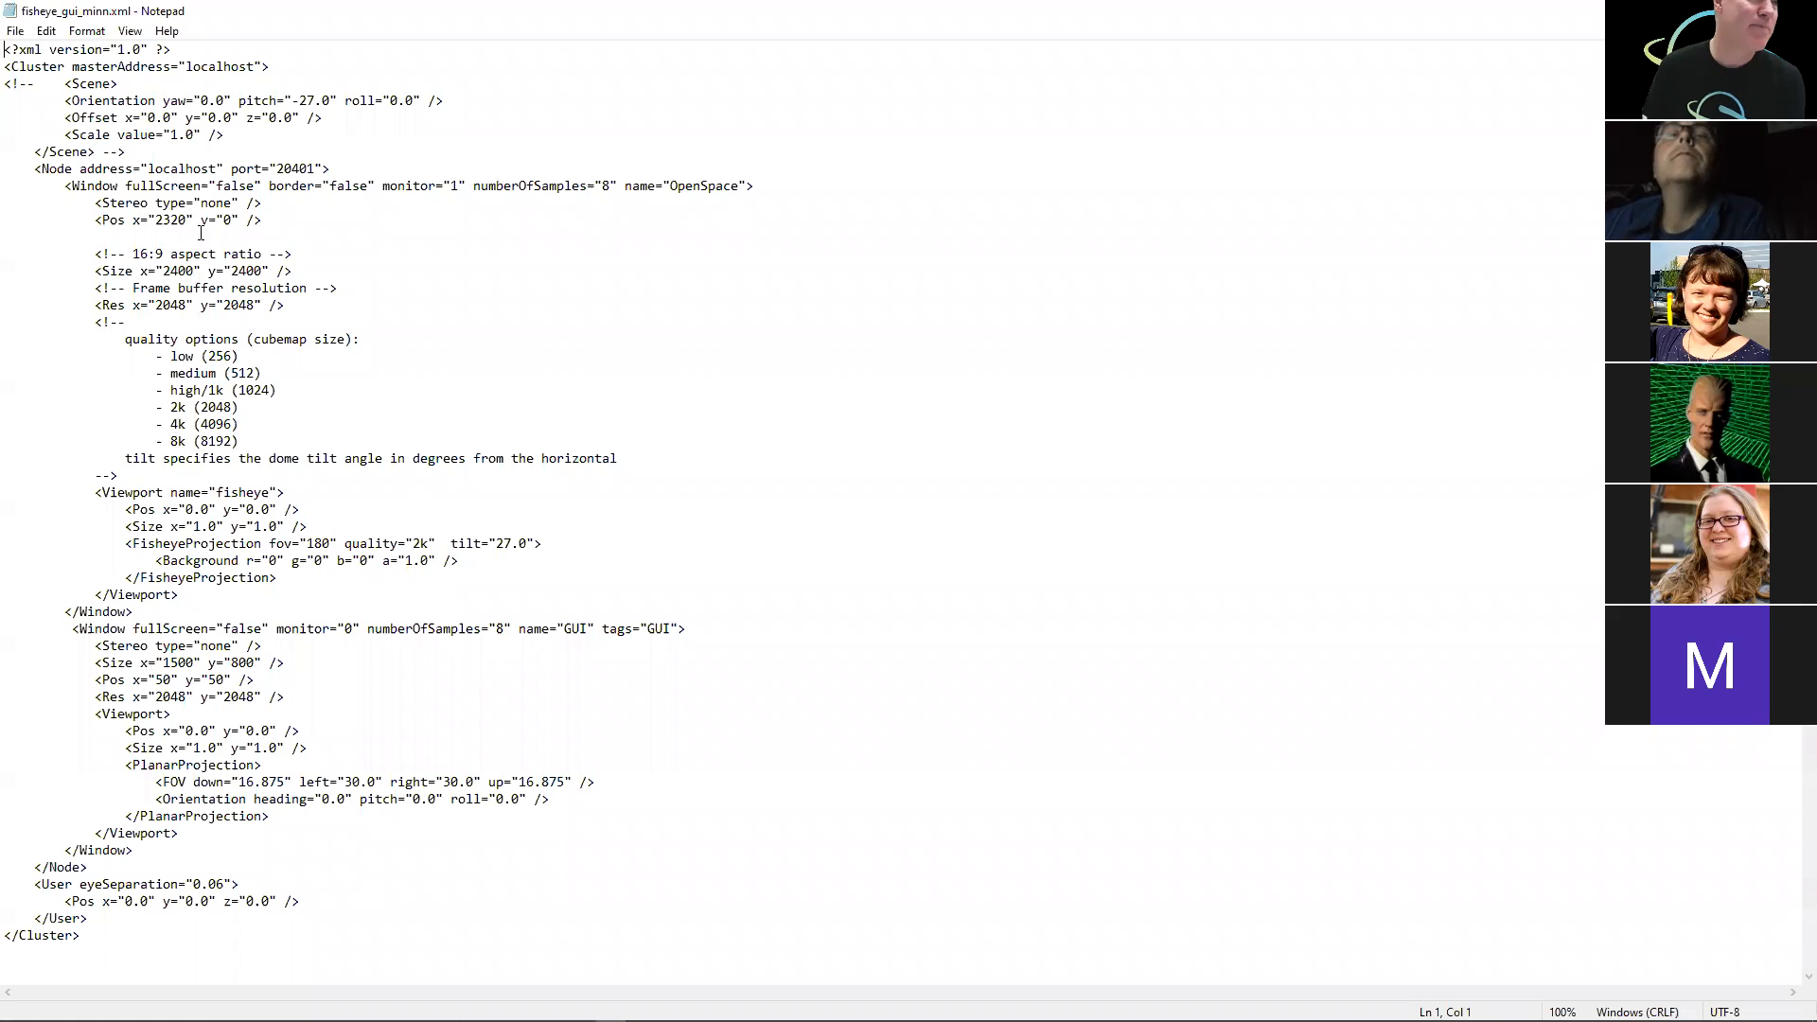
pyautogui.moveTo(275, 221); pyautogui.dragTo(57, 222)
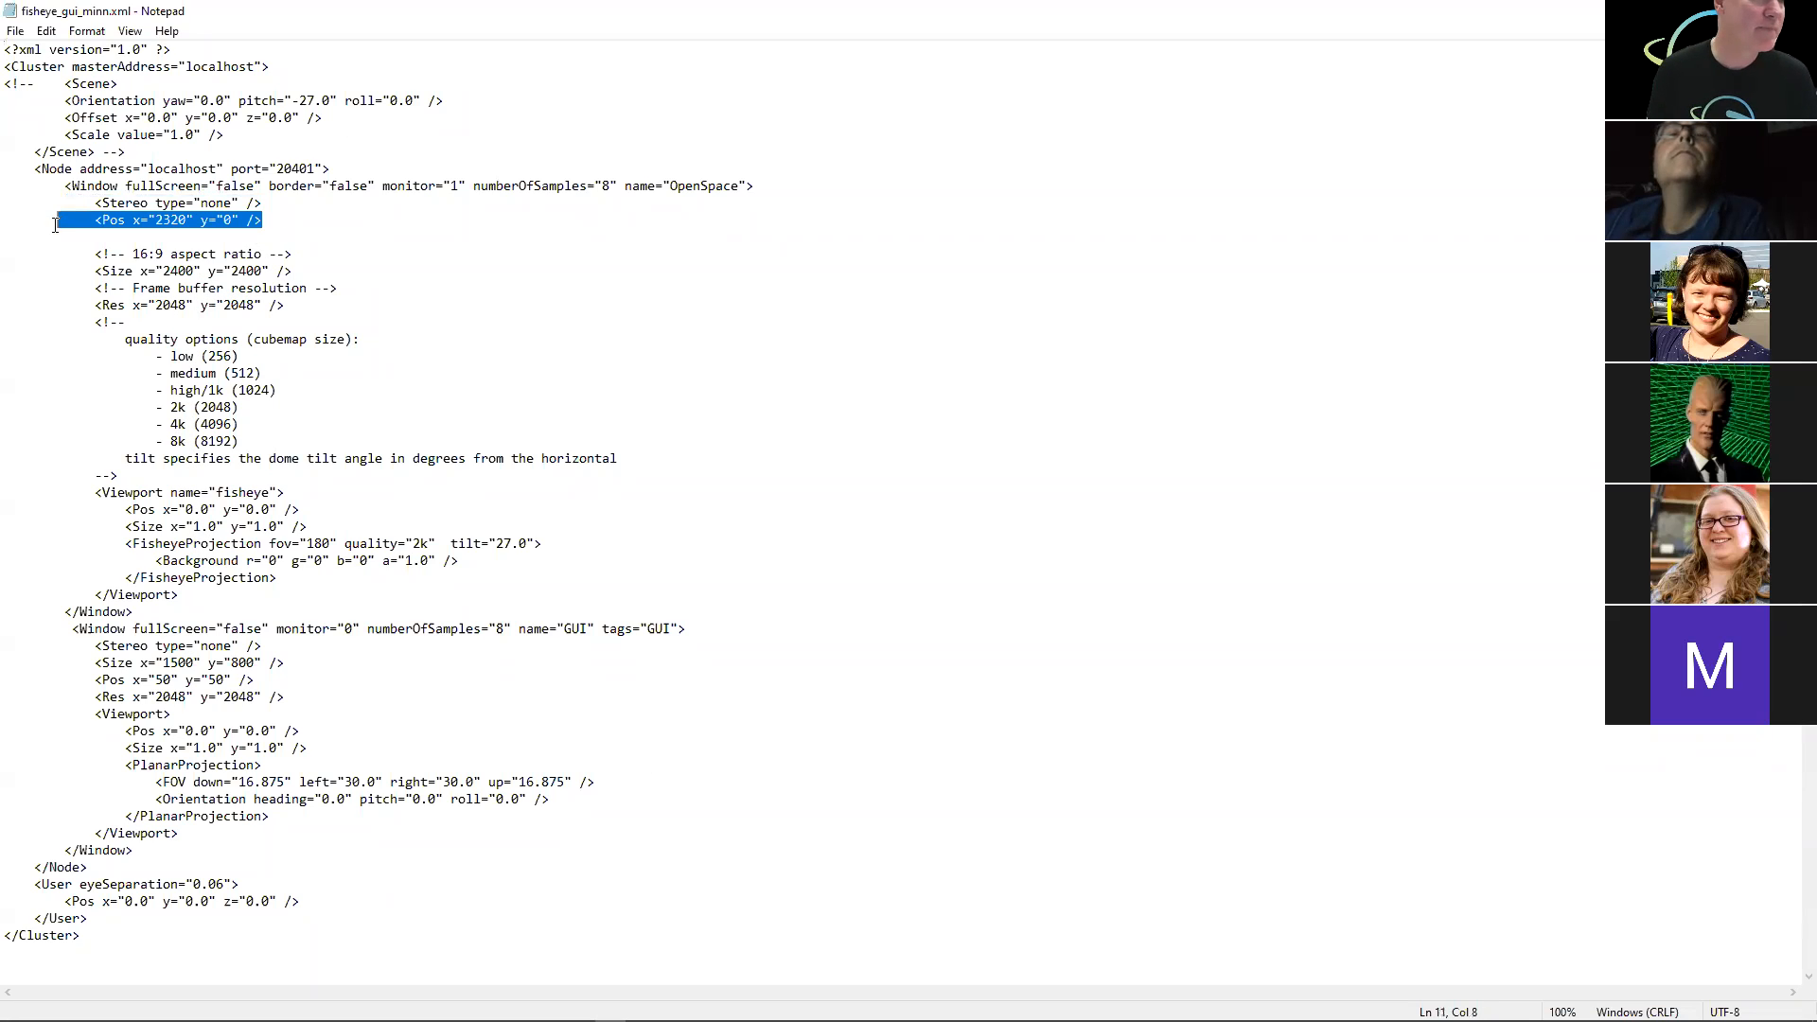
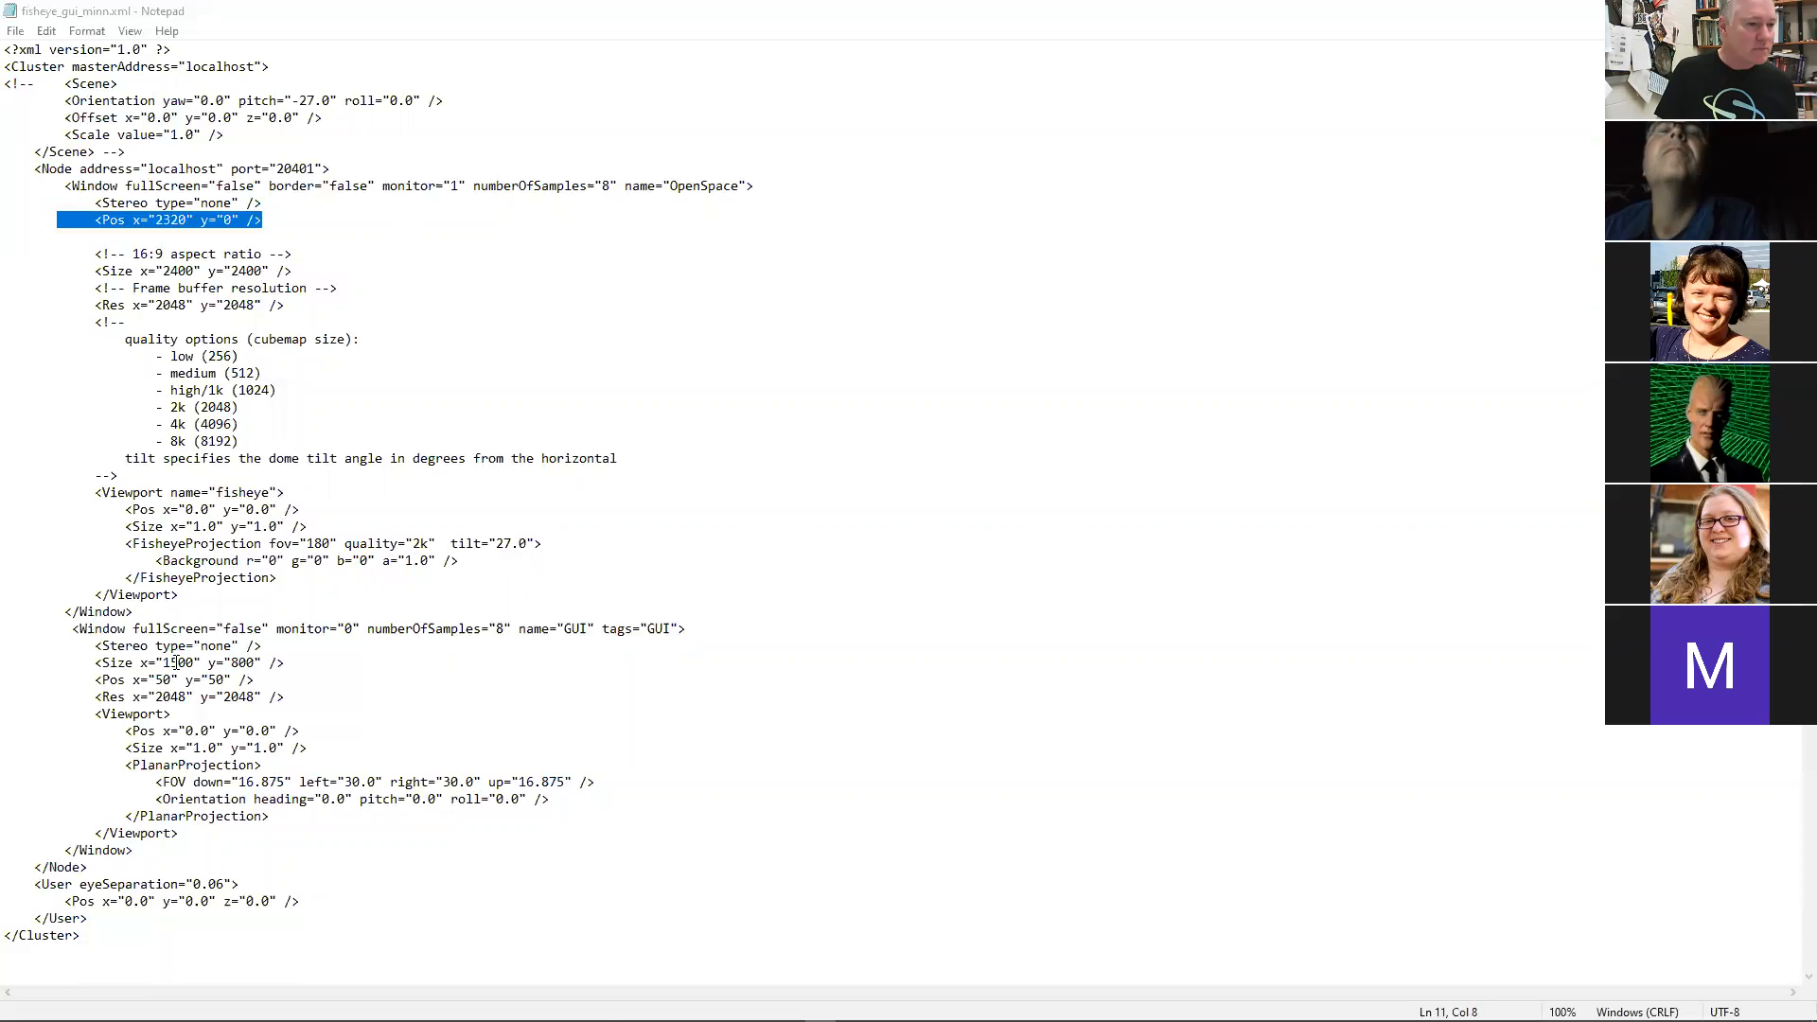
# - Set the GUI window's Size x to 1600 in fisheye_gui_minn.xml and close the file without saving
pyautogui.click(179, 662)
pyautogui.press('BackSpace')
pyautogui.write('6')
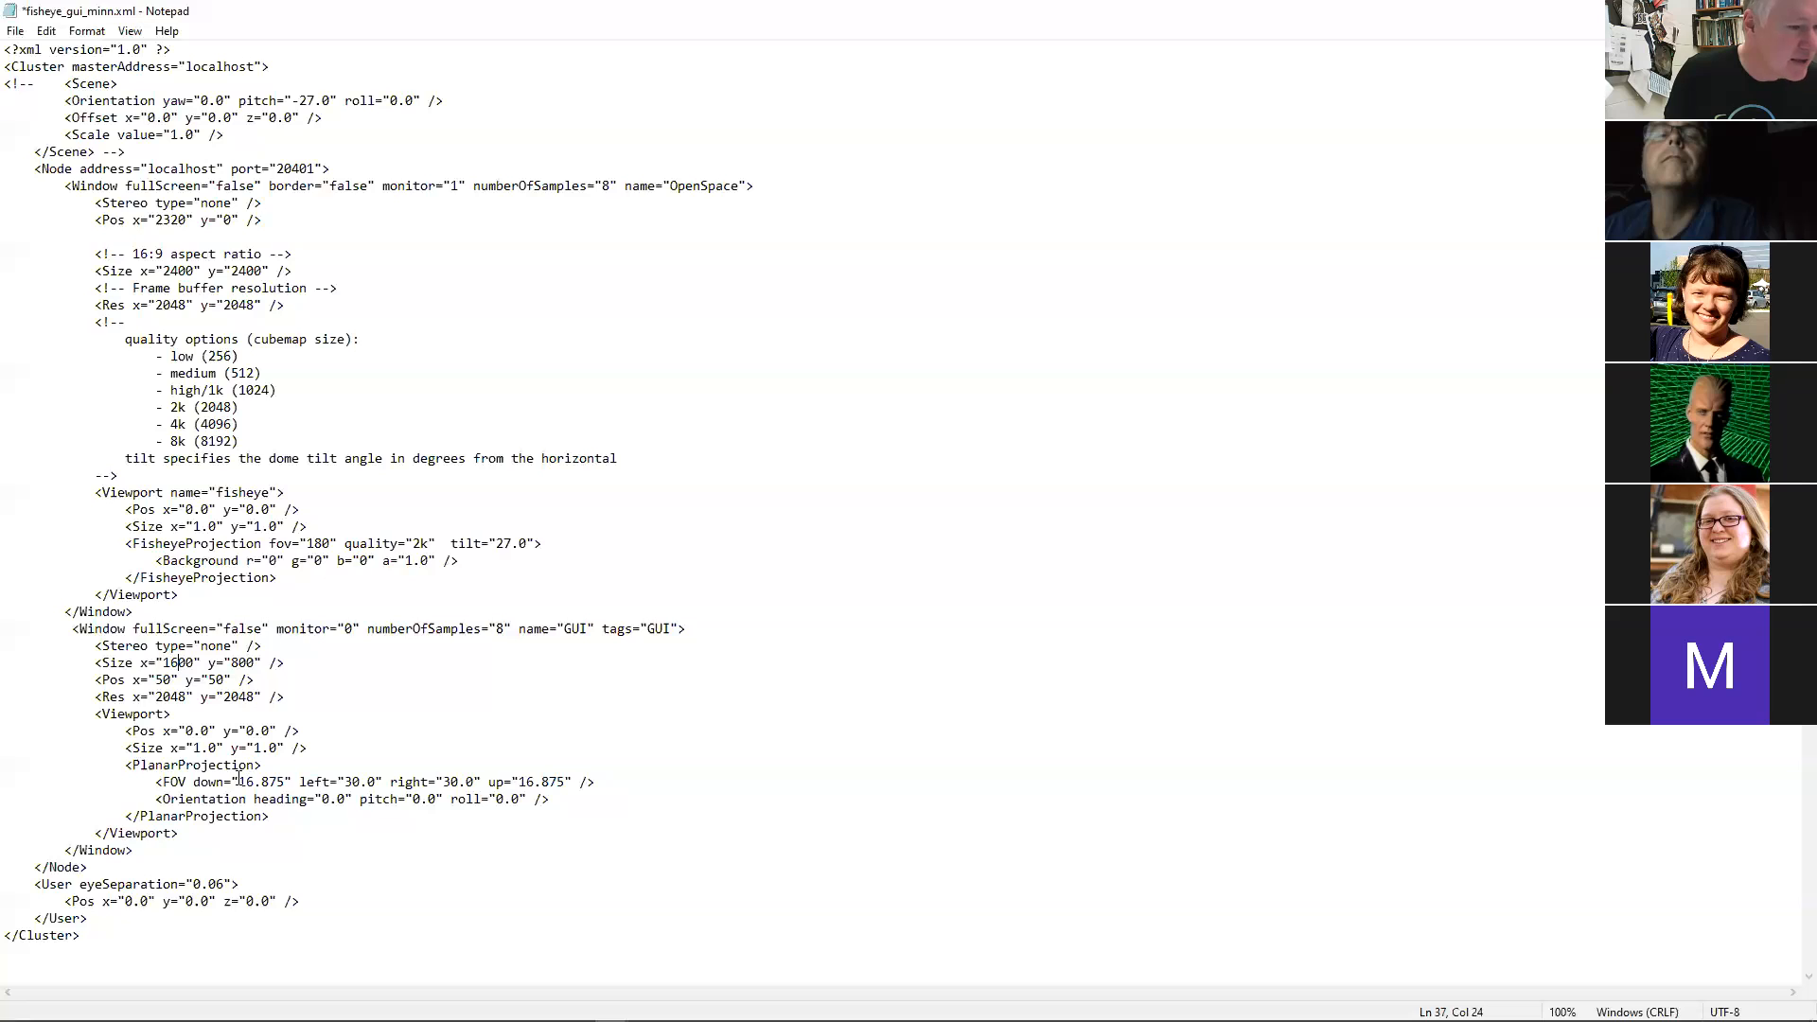
pyautogui.moveTo(202, 843); pyautogui.dragTo(180, 884)
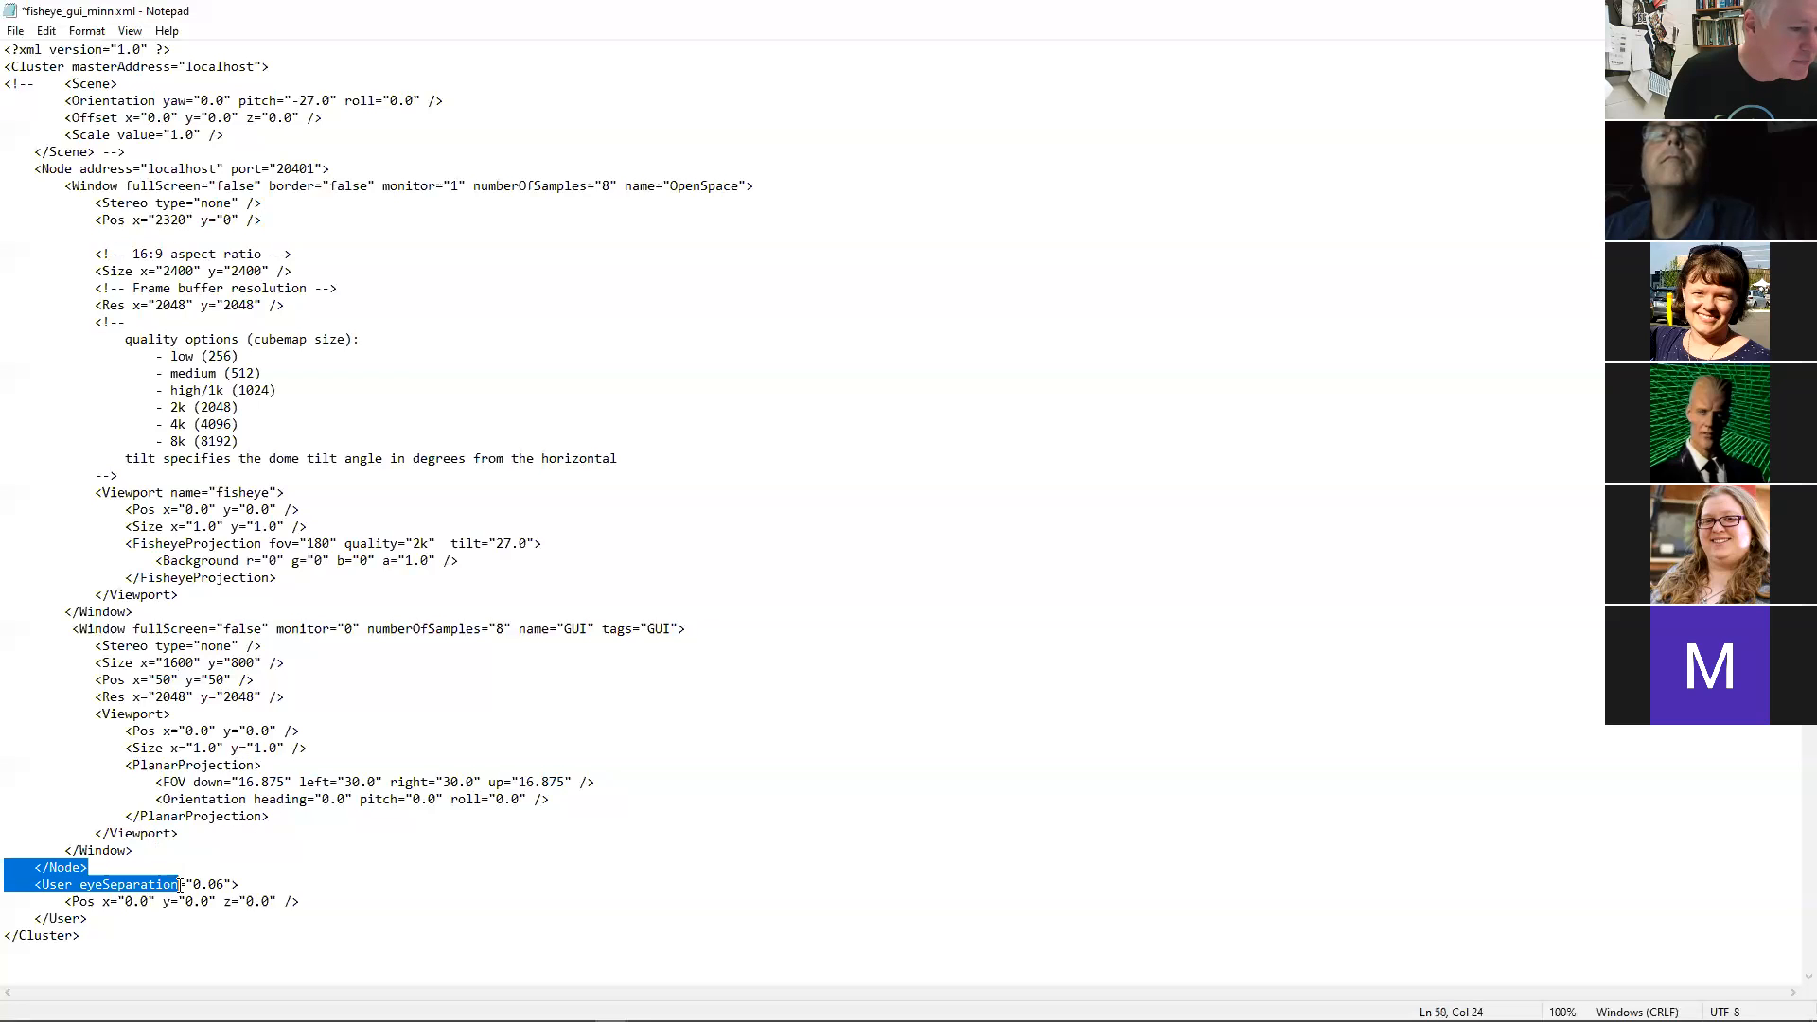
pyautogui.click(180, 884)
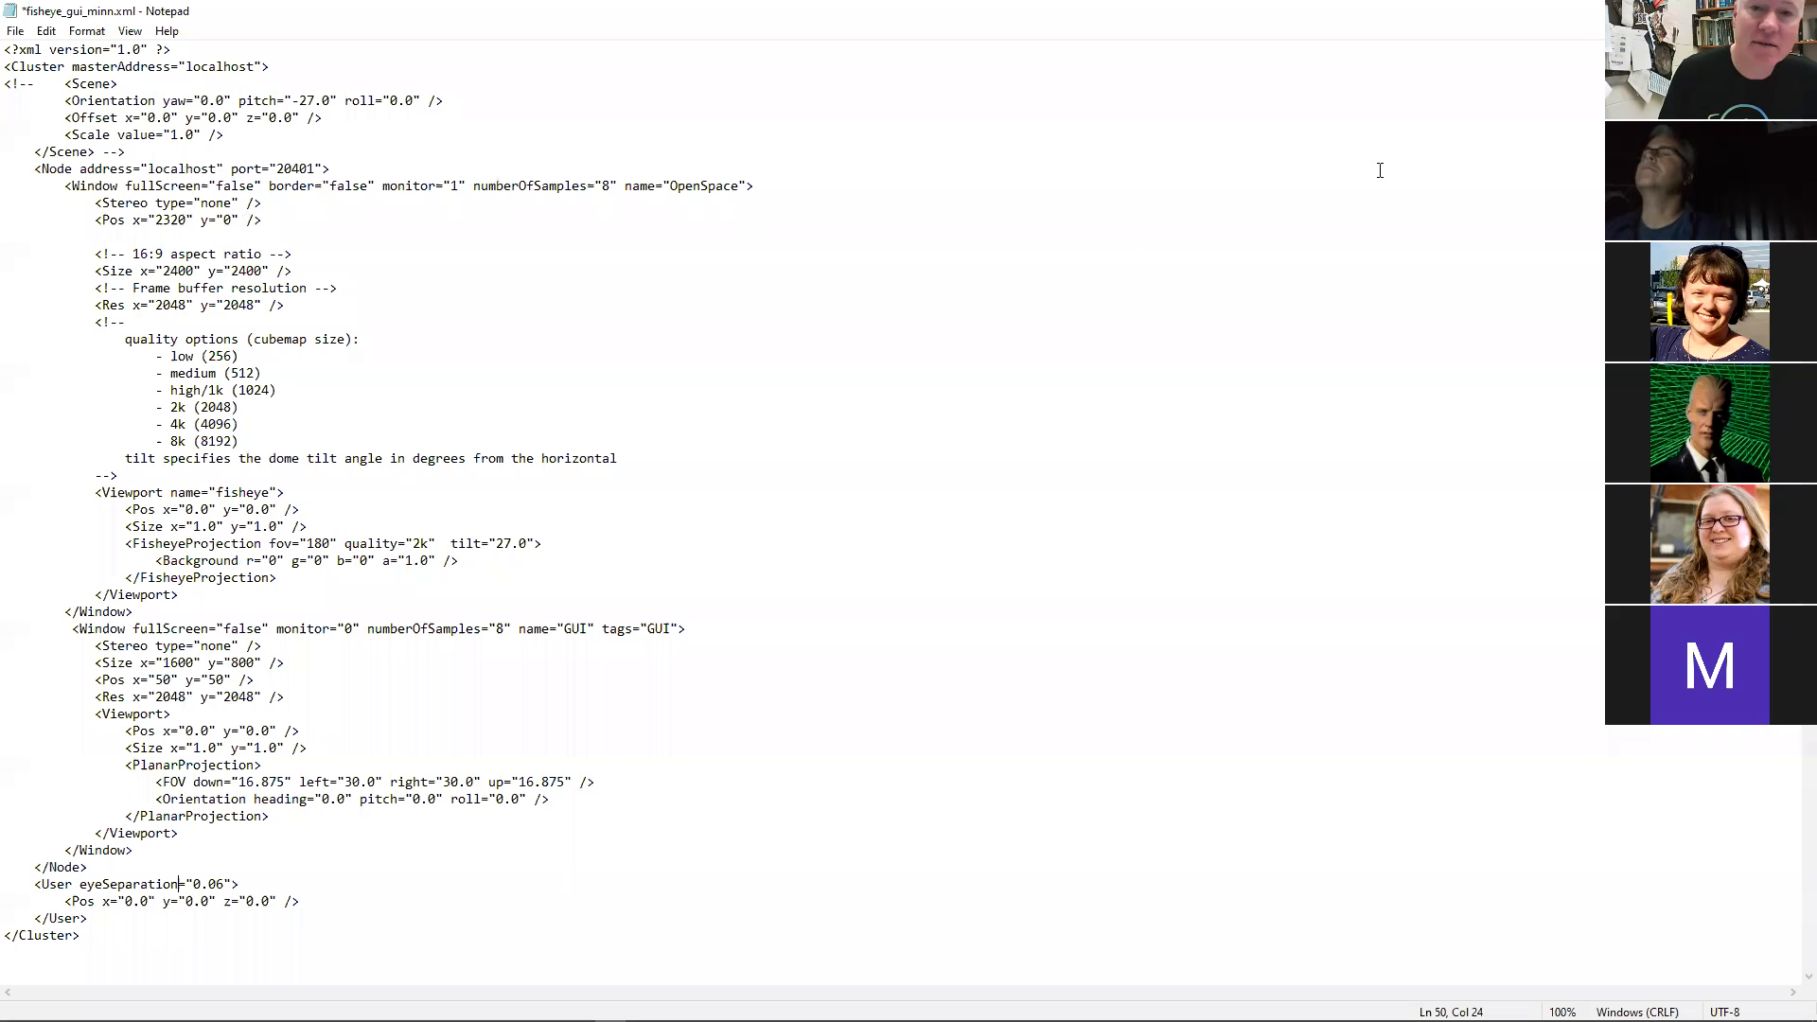
pyautogui.hotkey('alt', 'F4')
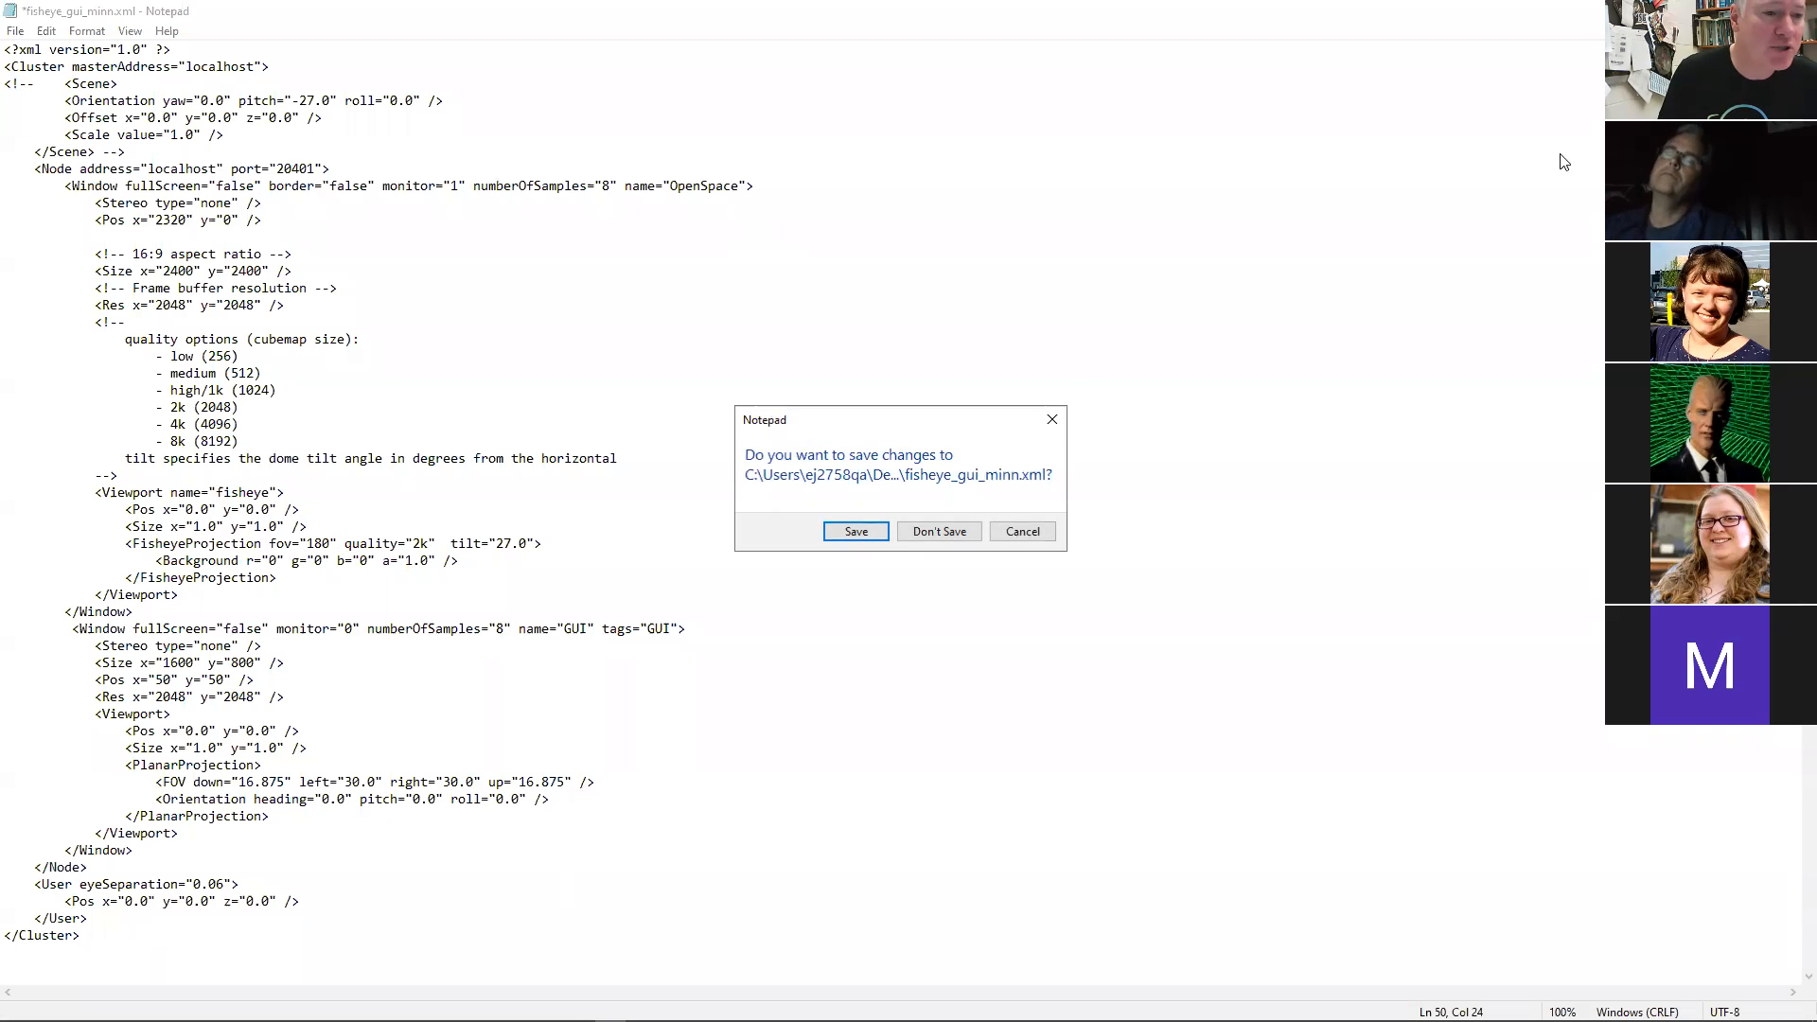
pyautogui.click(946, 533)
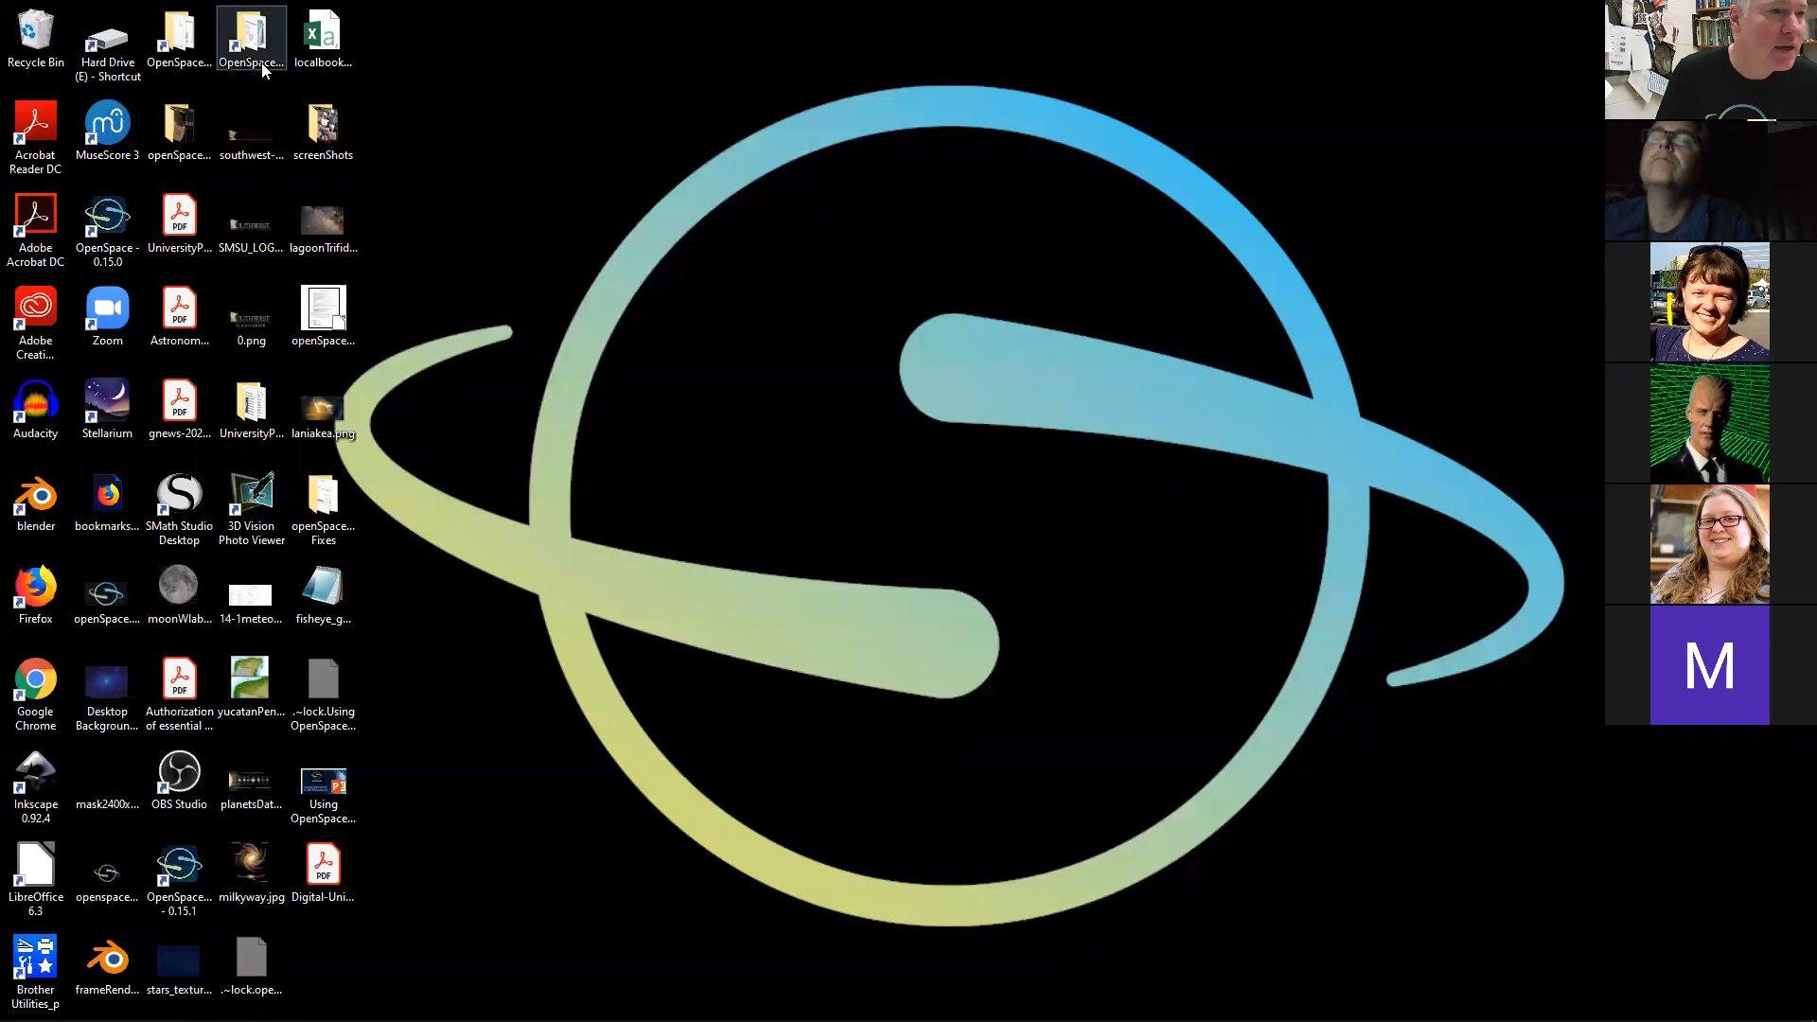
# - Open the OpenSpace-0.15.1 folder from the desktop, maximize its window and go into the config folder
pyautogui.doubleClick(249, 38)
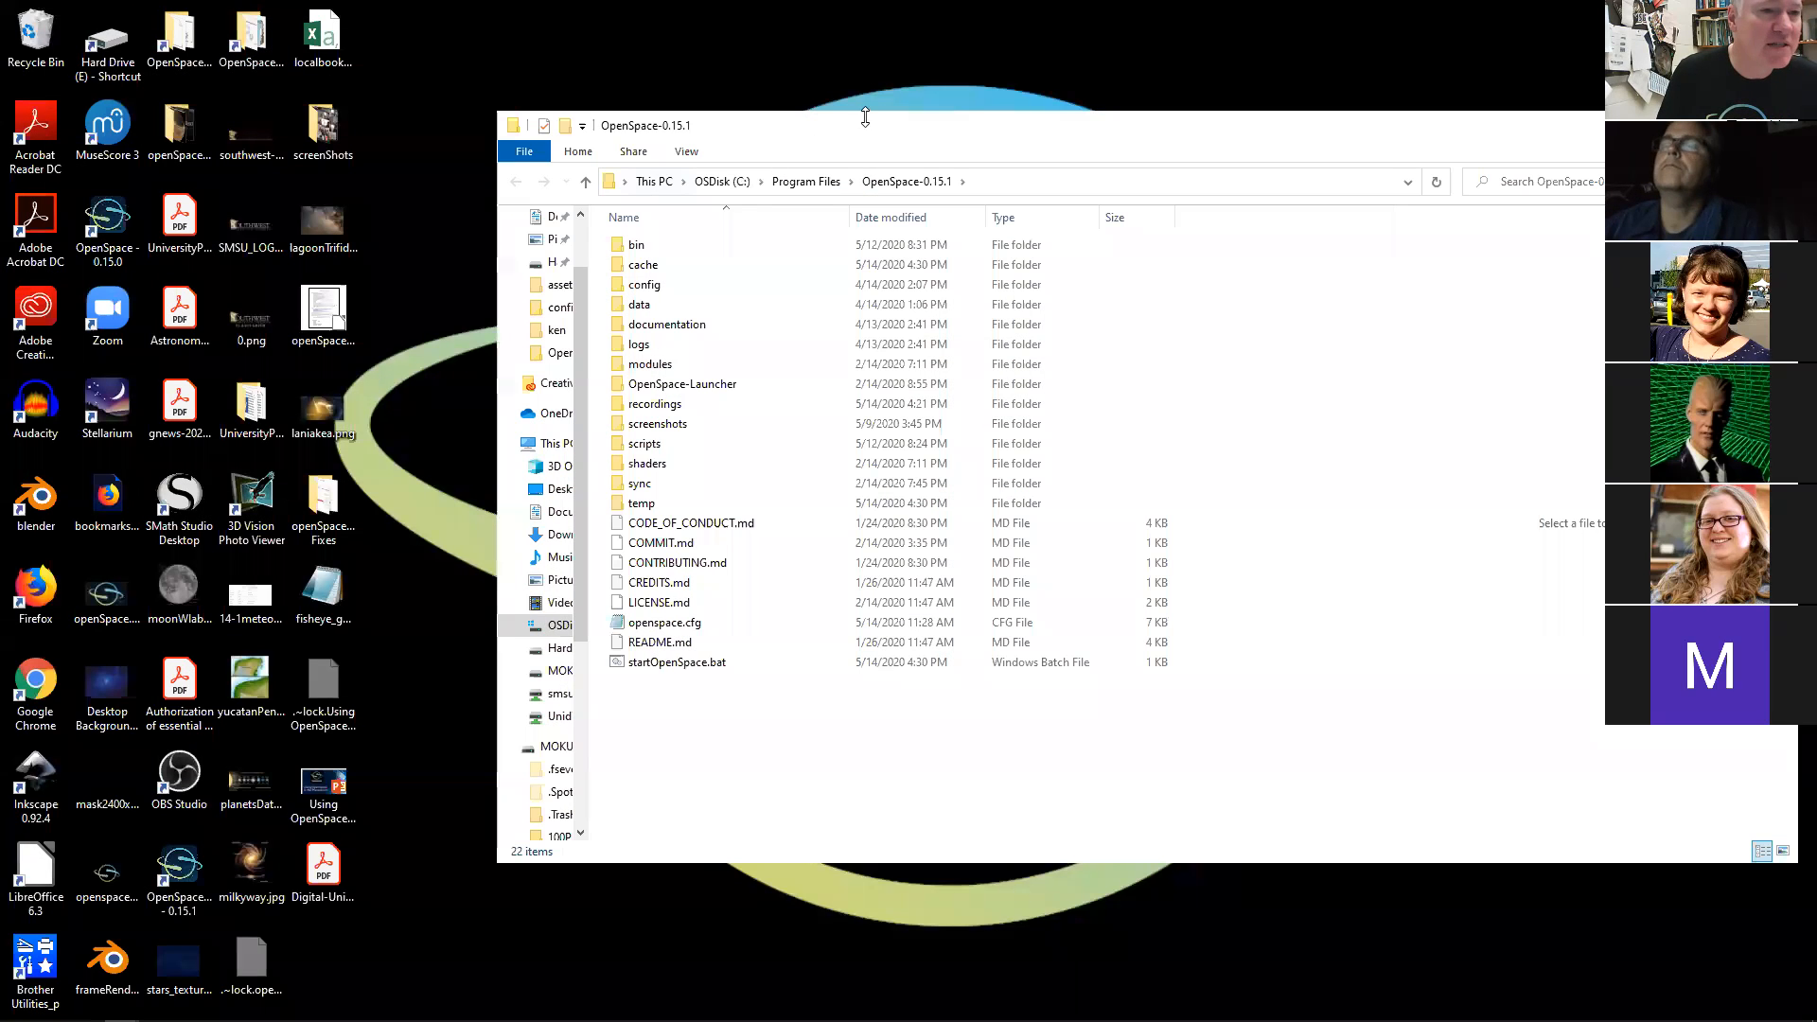
pyautogui.doubleClick(831, 128)
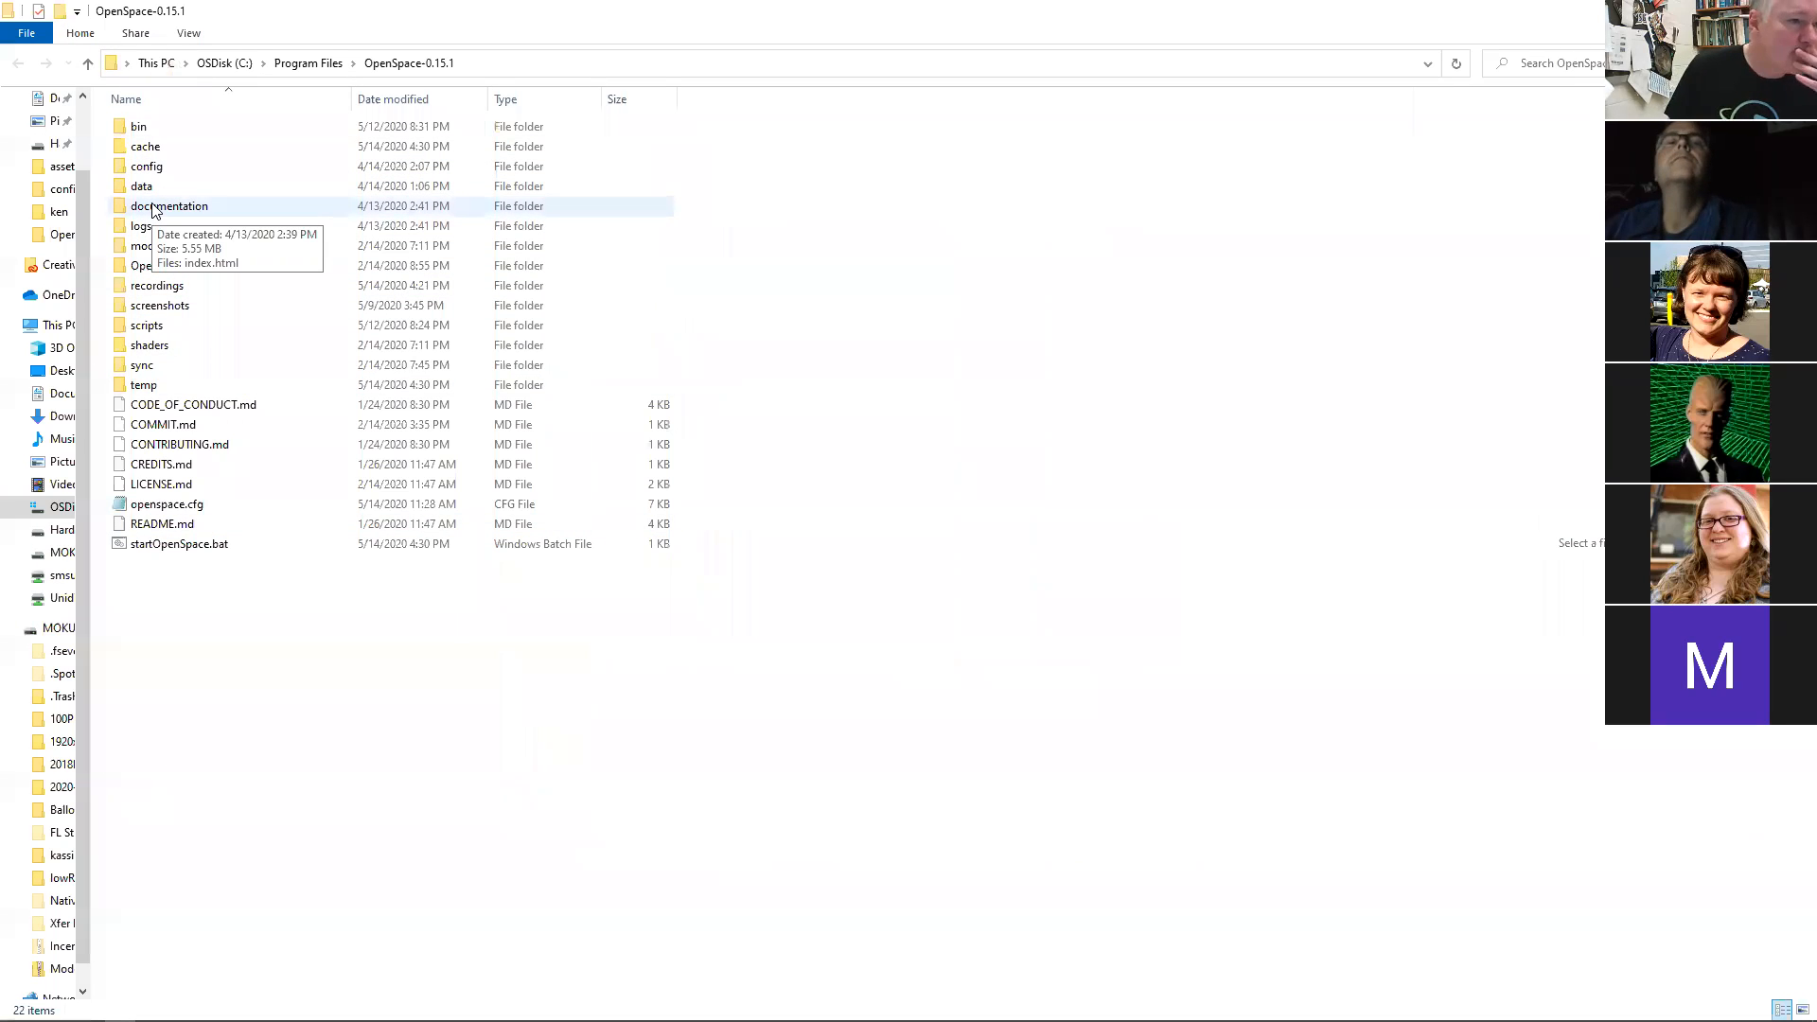
pyautogui.doubleClick(144, 167)
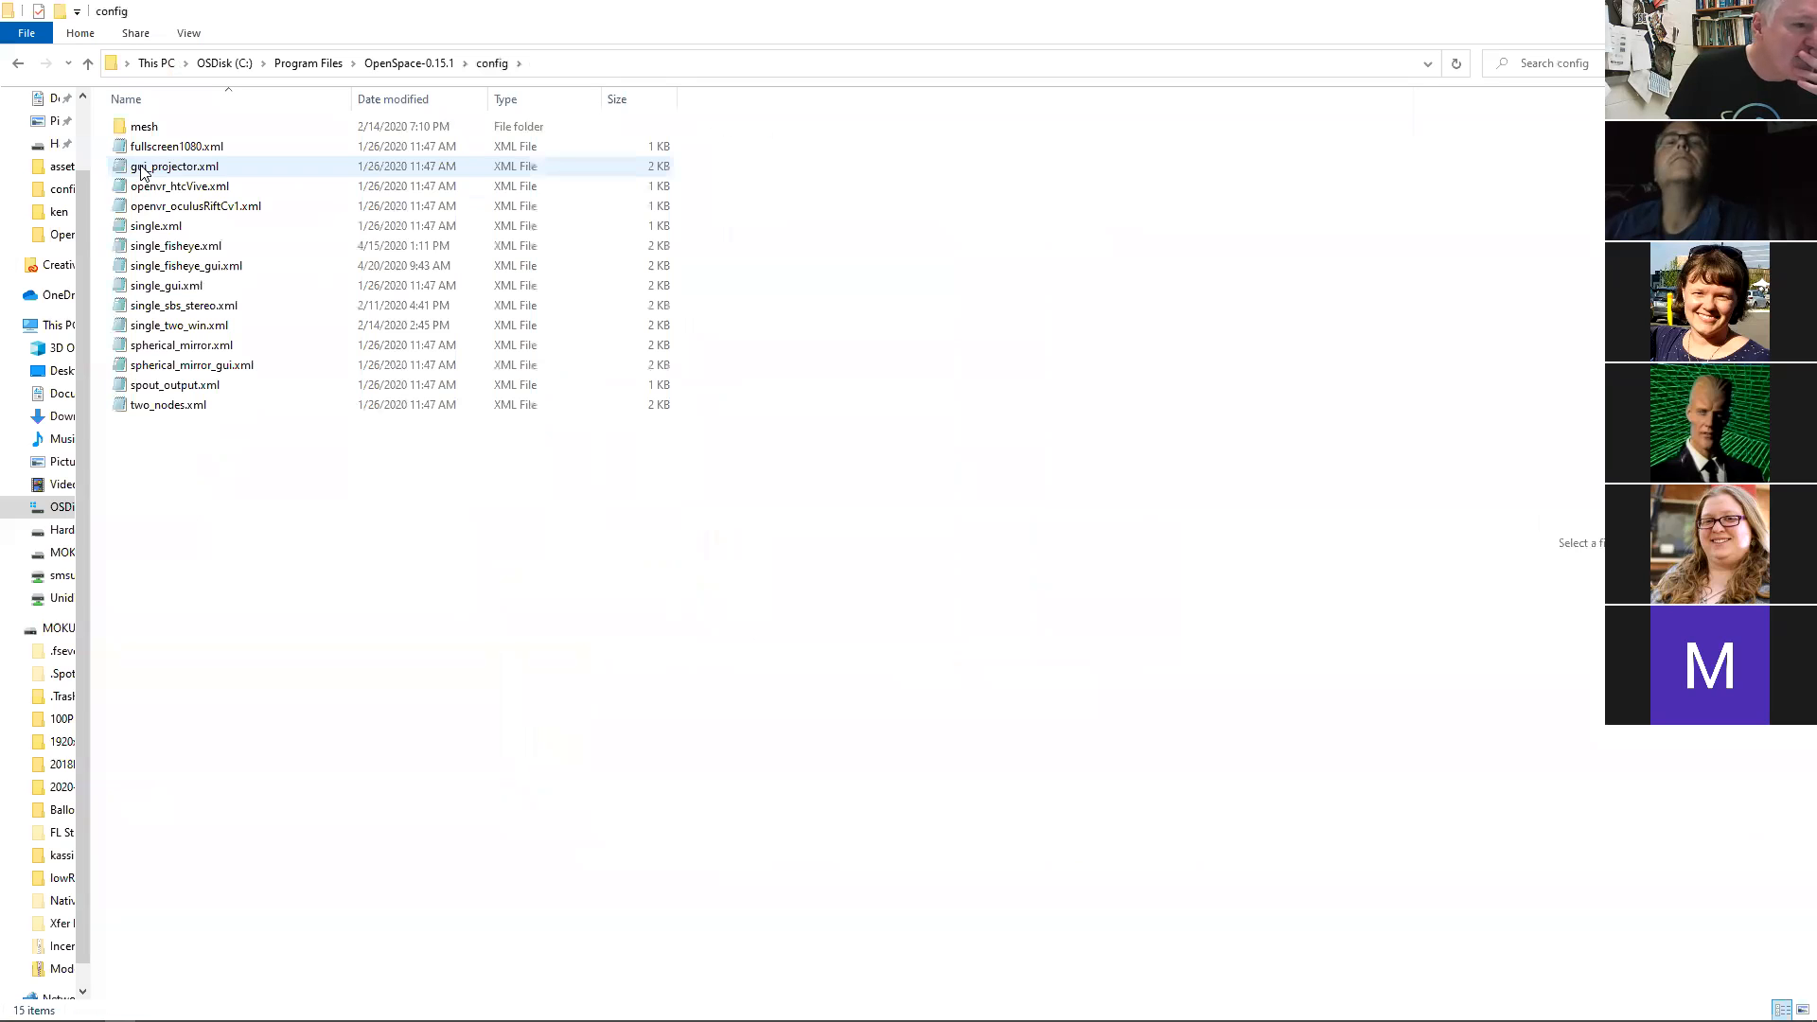
# - Review the fisheye and GUI window definitions in single_fisheye_gui.xml, close the file and return to the desktop
pyautogui.doubleClick(184, 267)
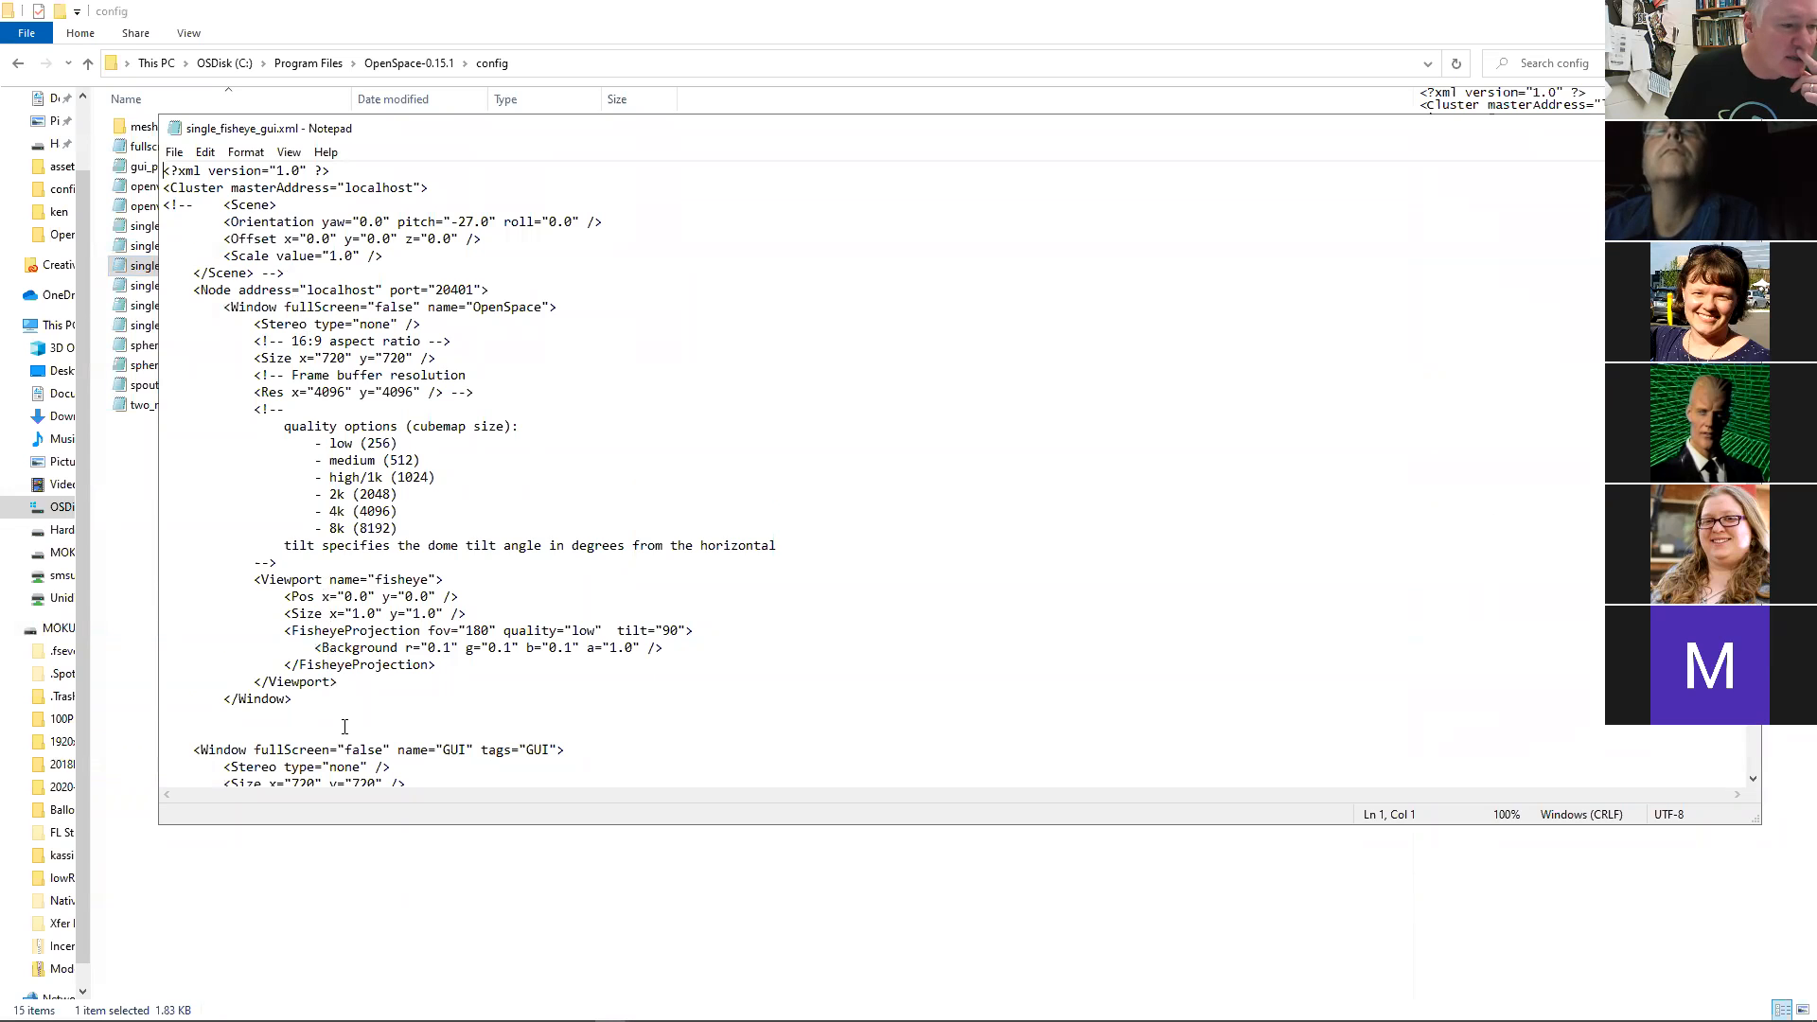
pyautogui.scroll(-5, 345, 726)
pyautogui.scroll(-1, 343, 736)
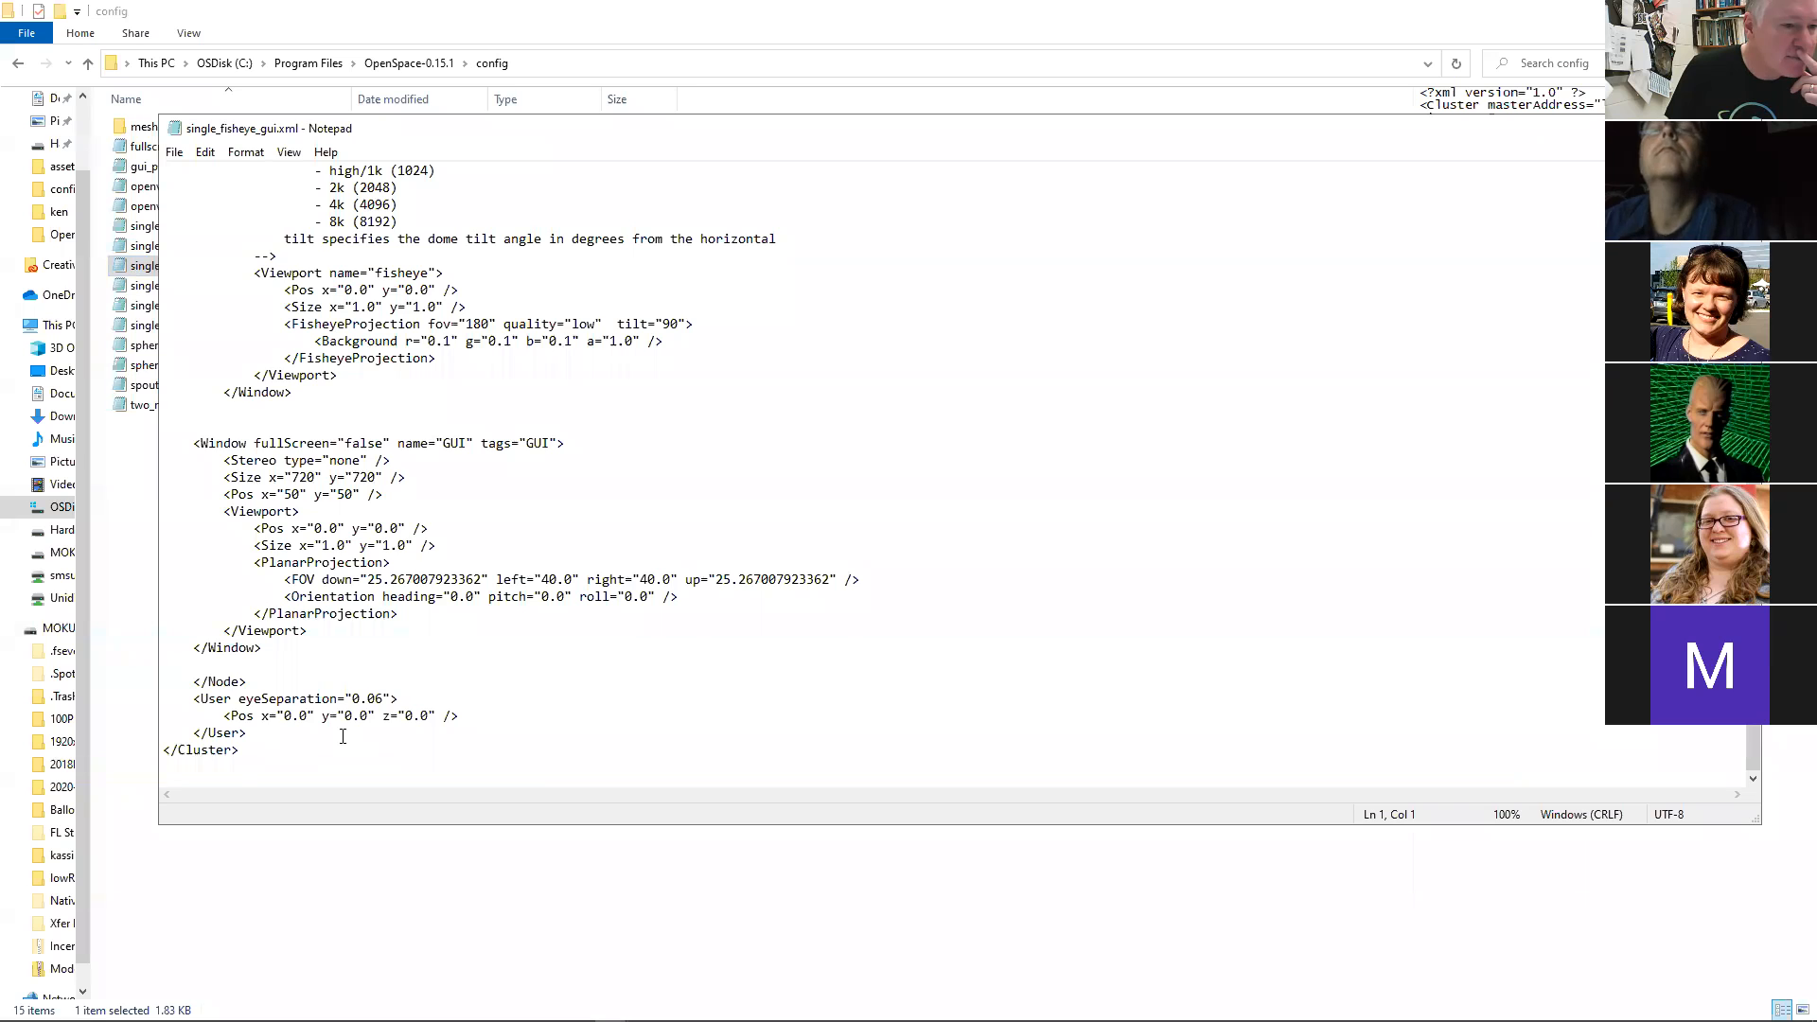
pyautogui.scroll(1, 343, 737)
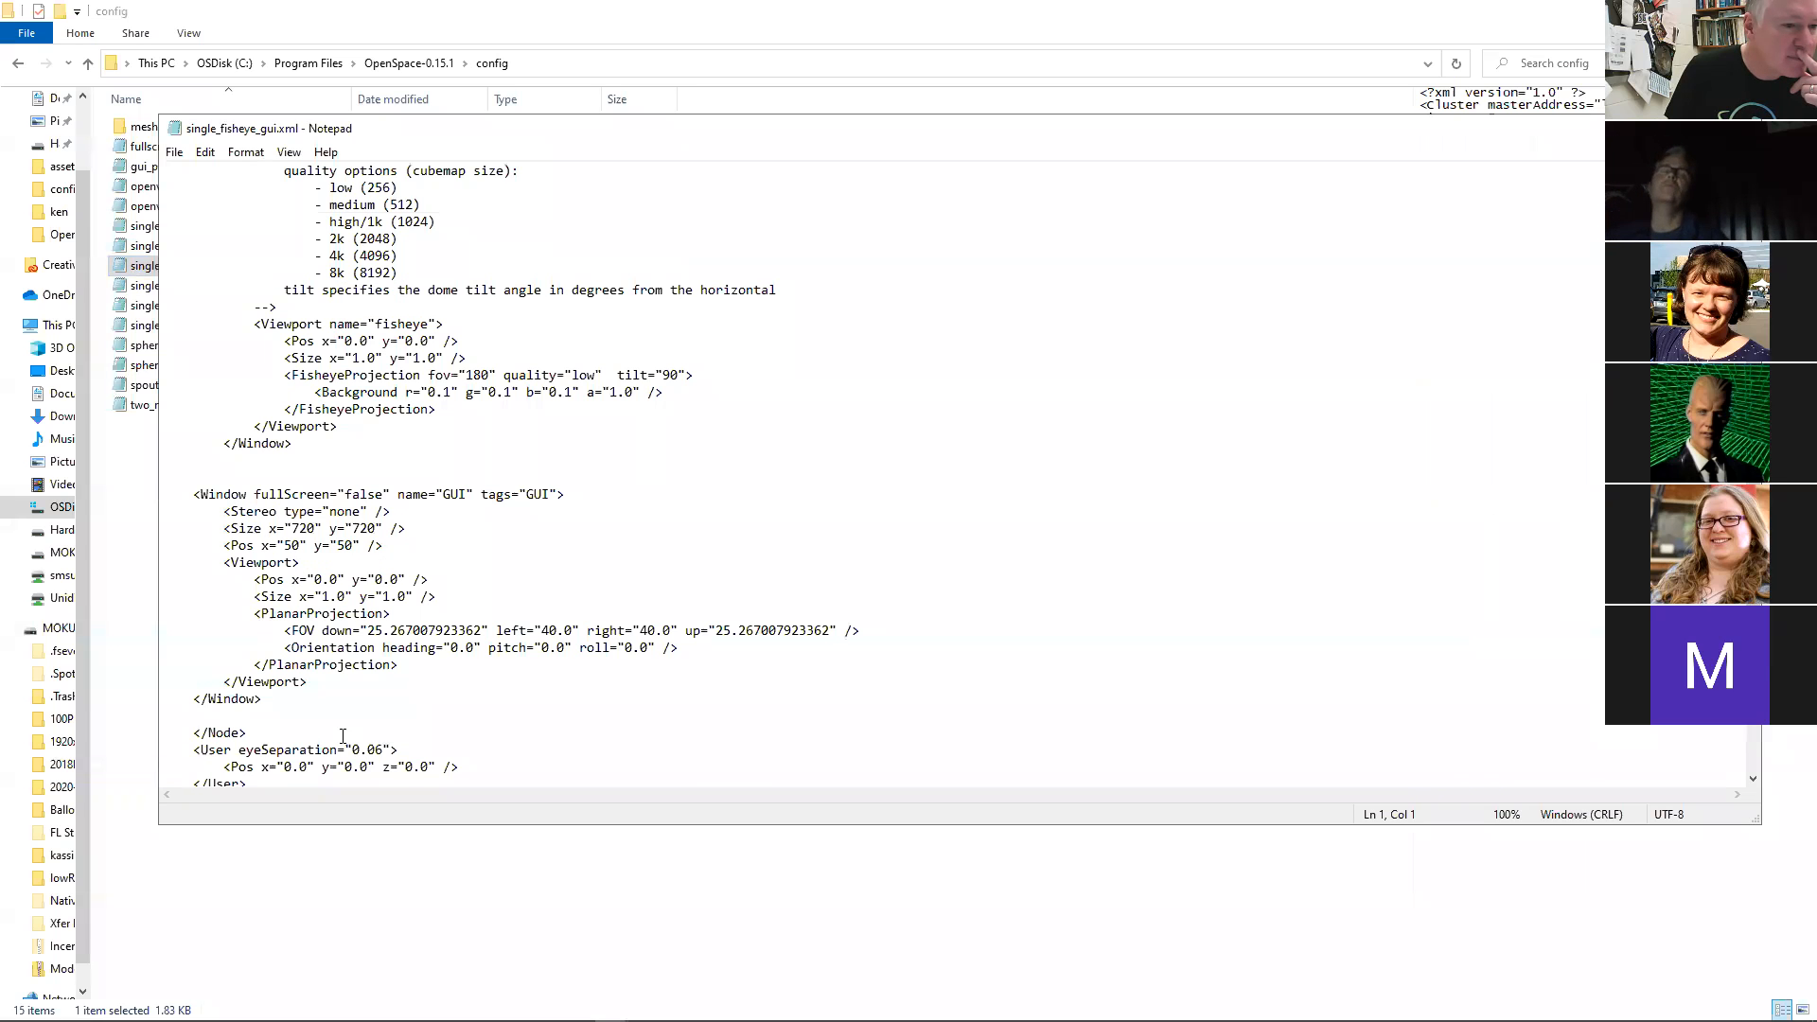
pyautogui.scroll(5, 342, 736)
pyautogui.scroll(-5, 383, 655)
pyautogui.scroll(5, 388, 651)
pyautogui.scroll(-6, 394, 647)
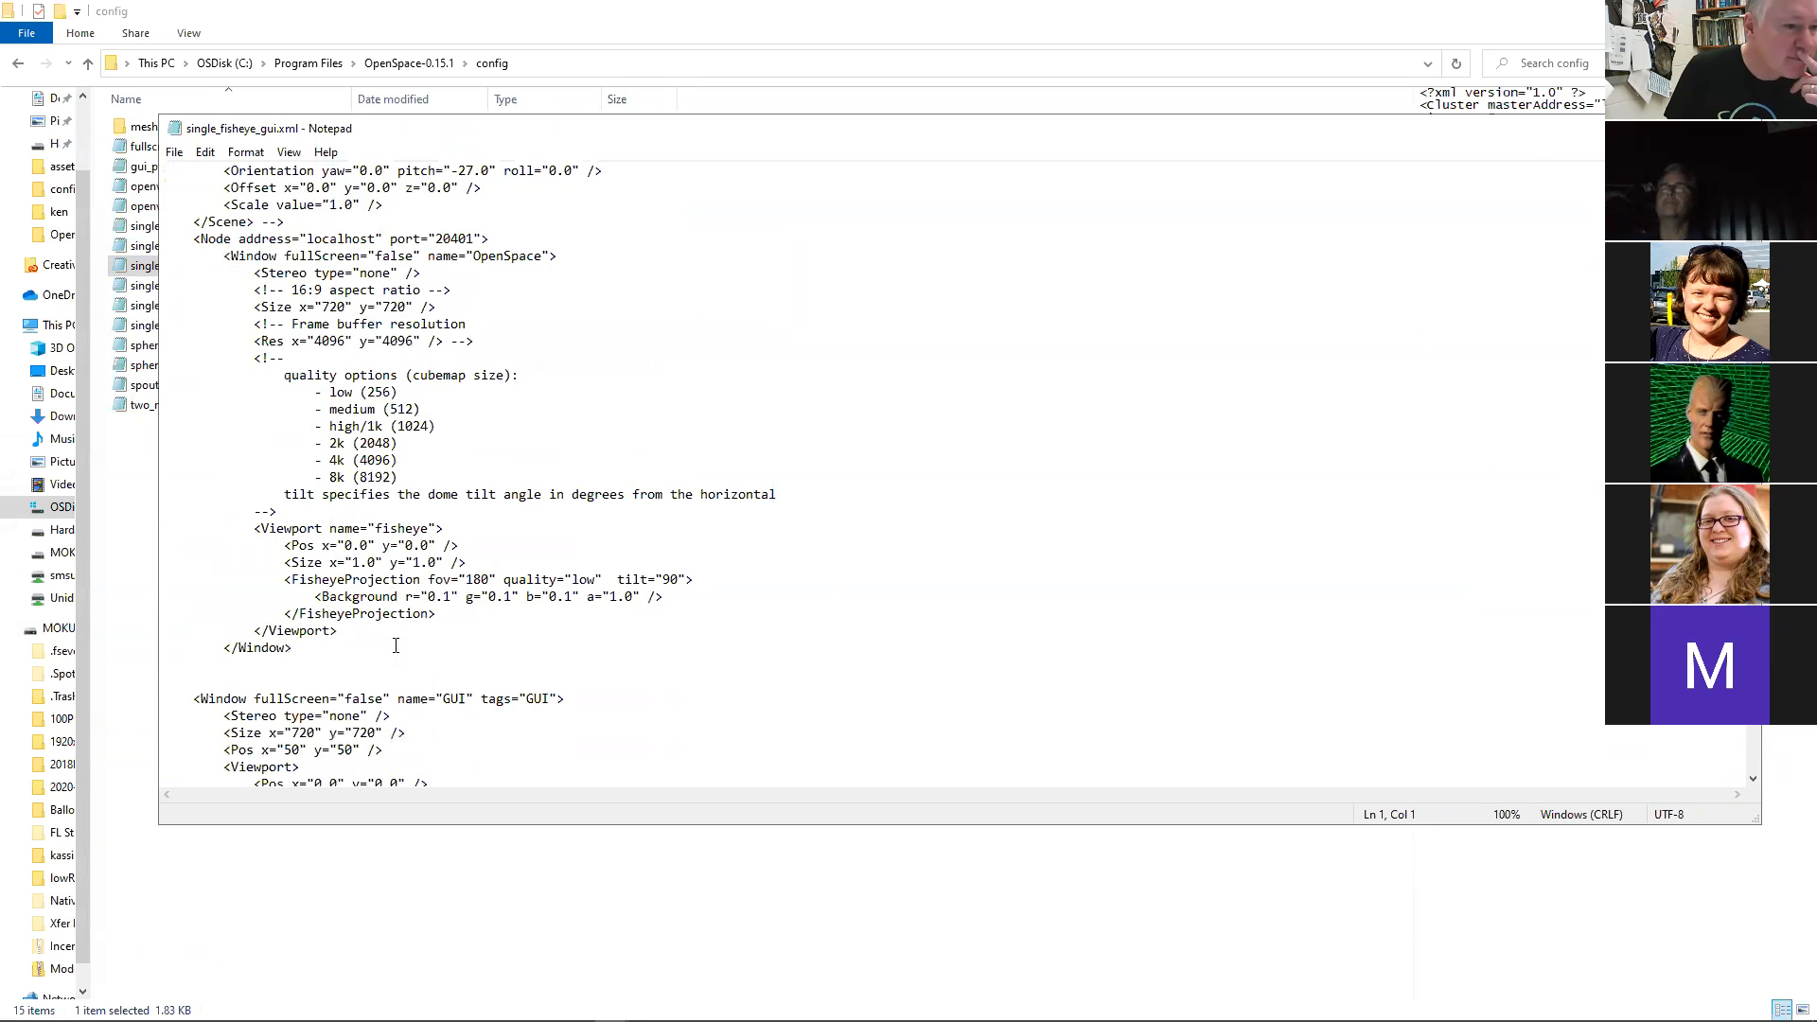
pyautogui.scroll(6, 393, 646)
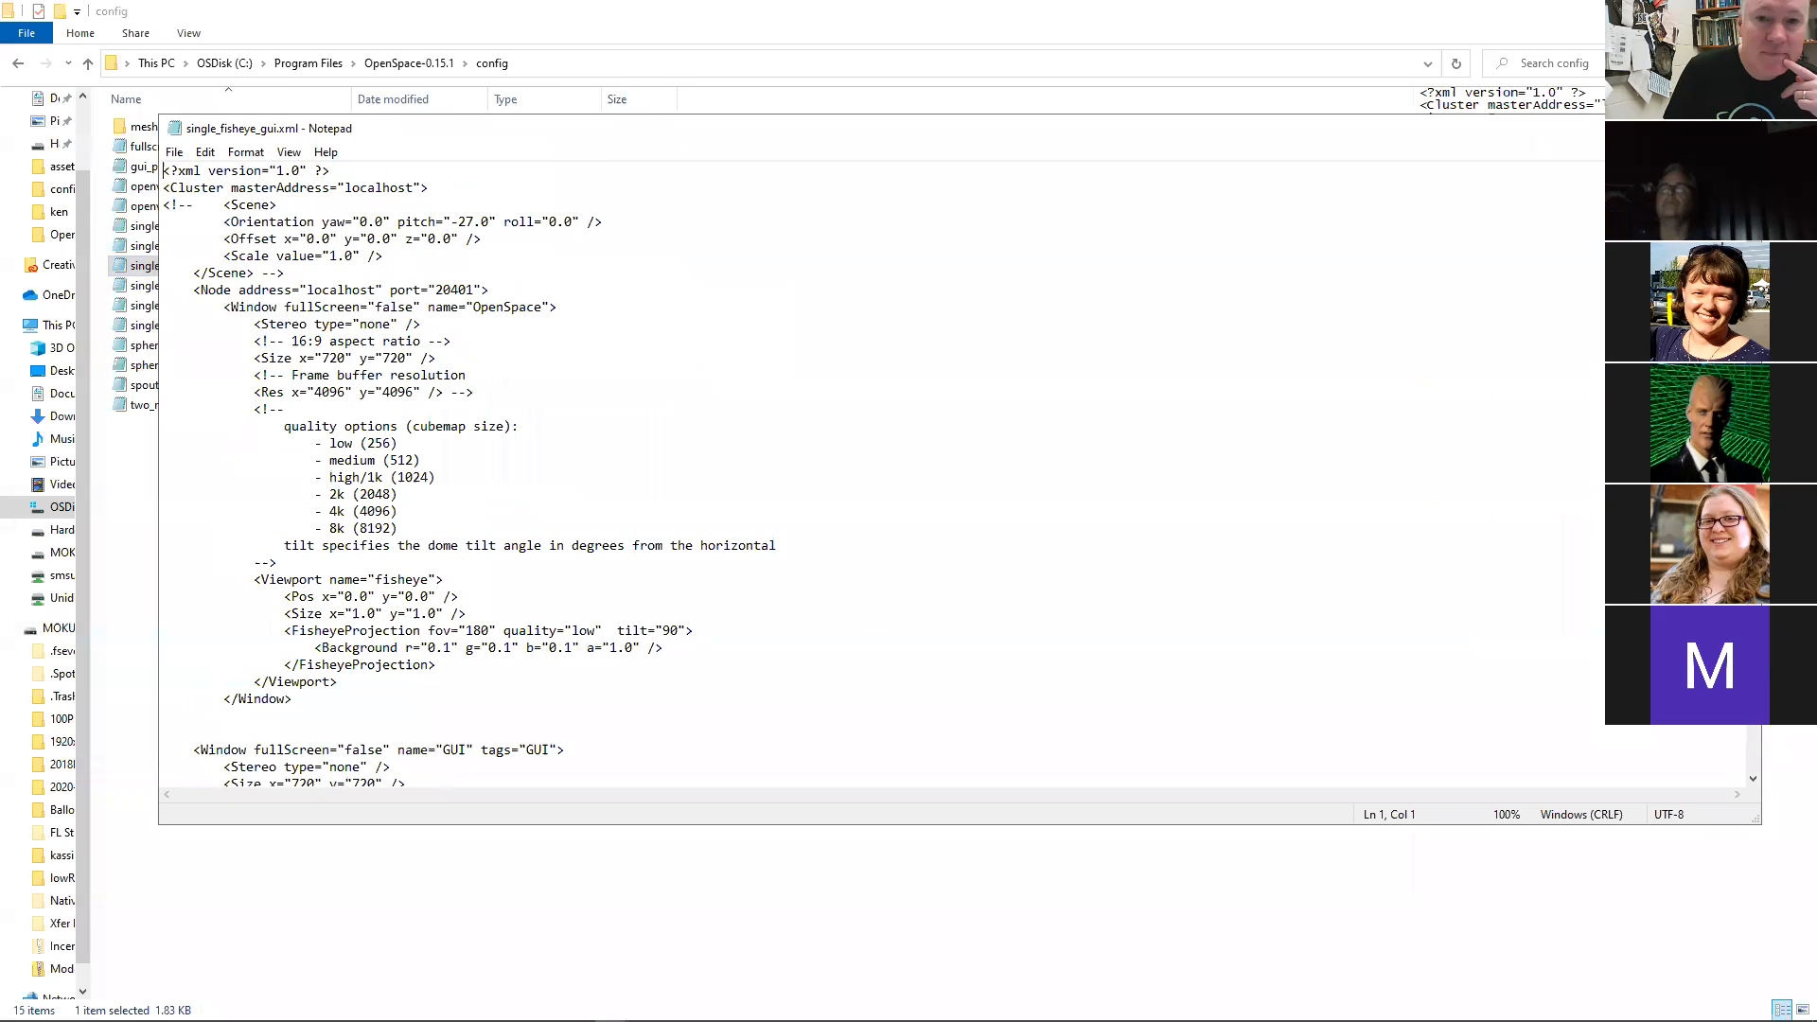
pyautogui.hotkey('alt', 'F4')
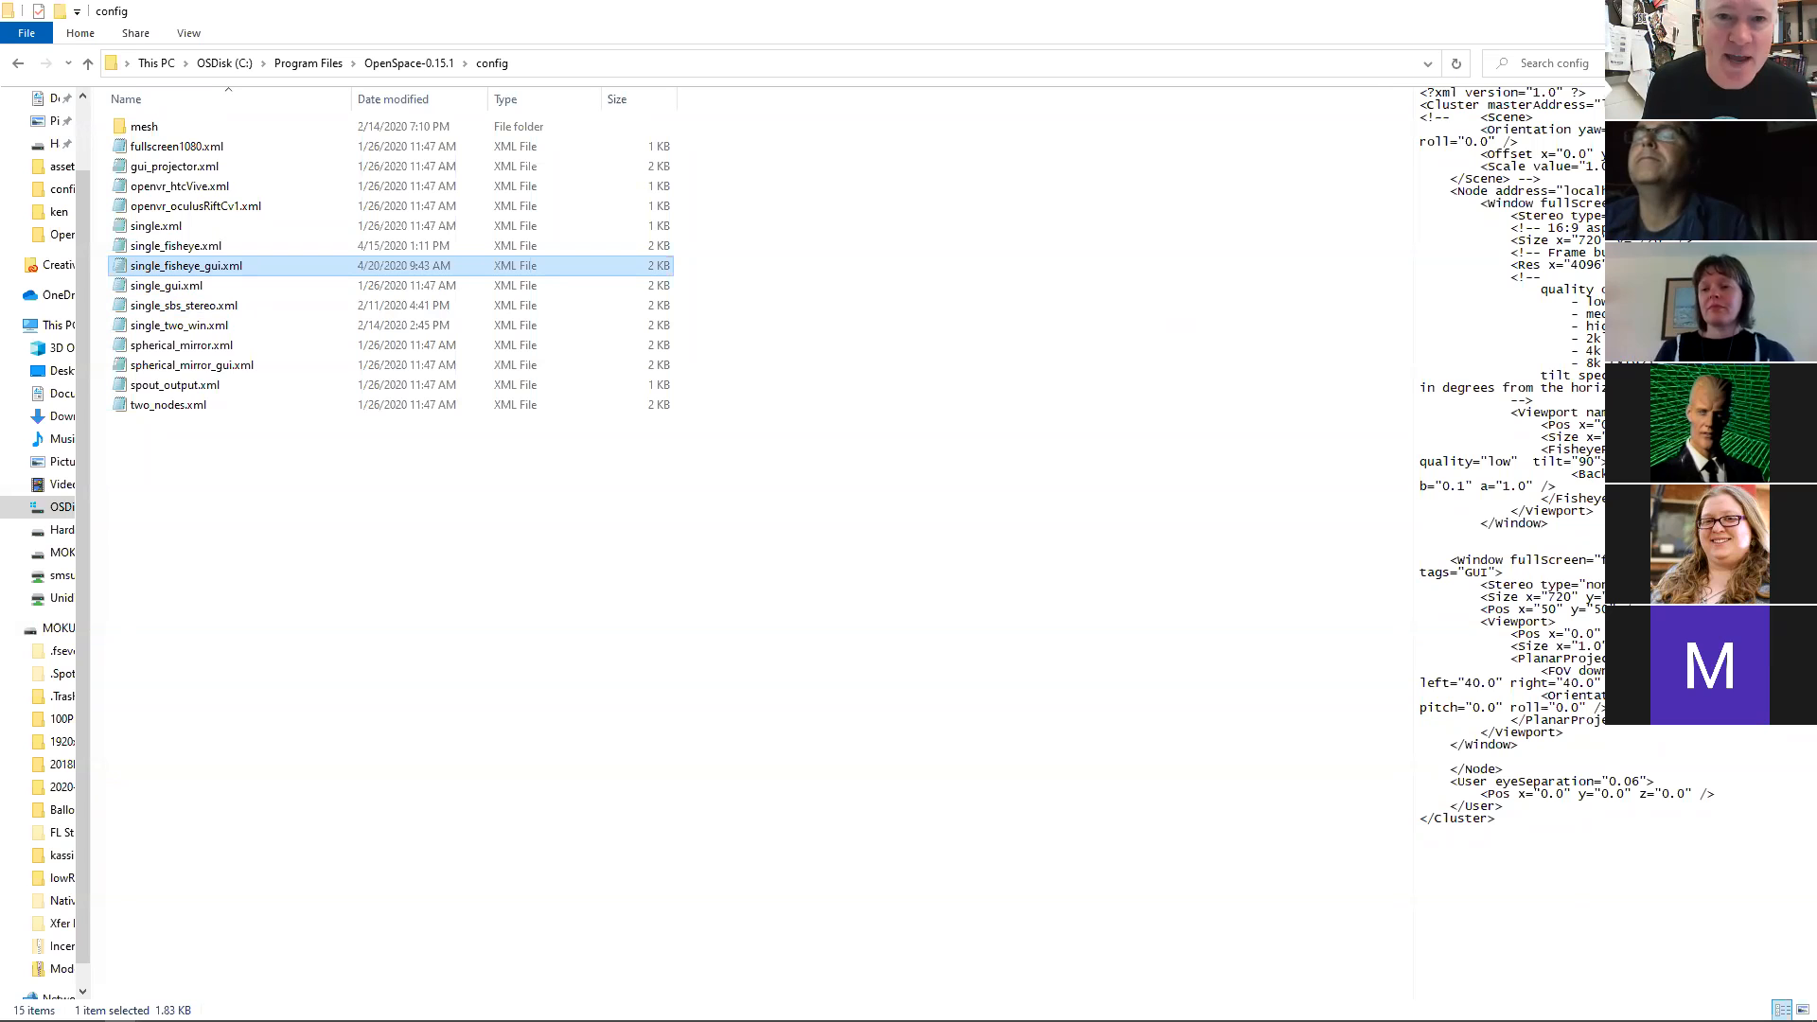
pyautogui.press('super+d')
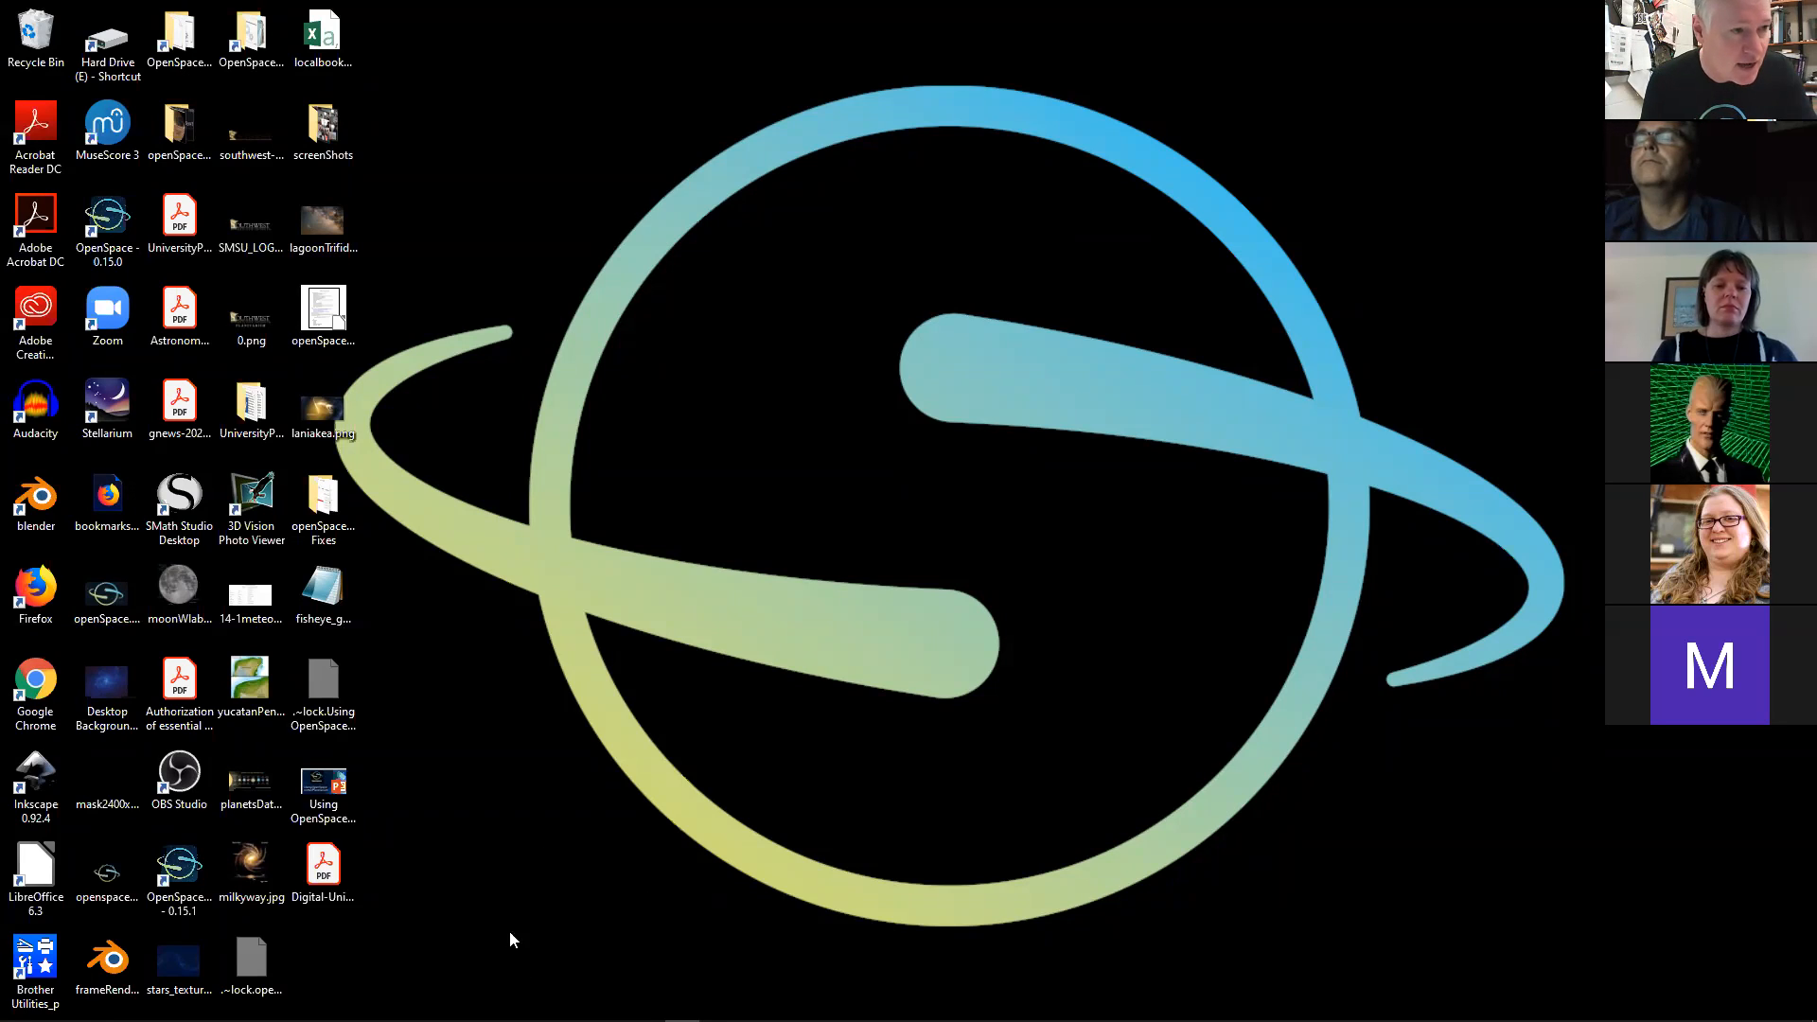
# - Open the OpenSpace-0.15.1 folder from the desktop, go into config and open single_fisheye_gui.xml
pyautogui.moveTo(473, 1020)
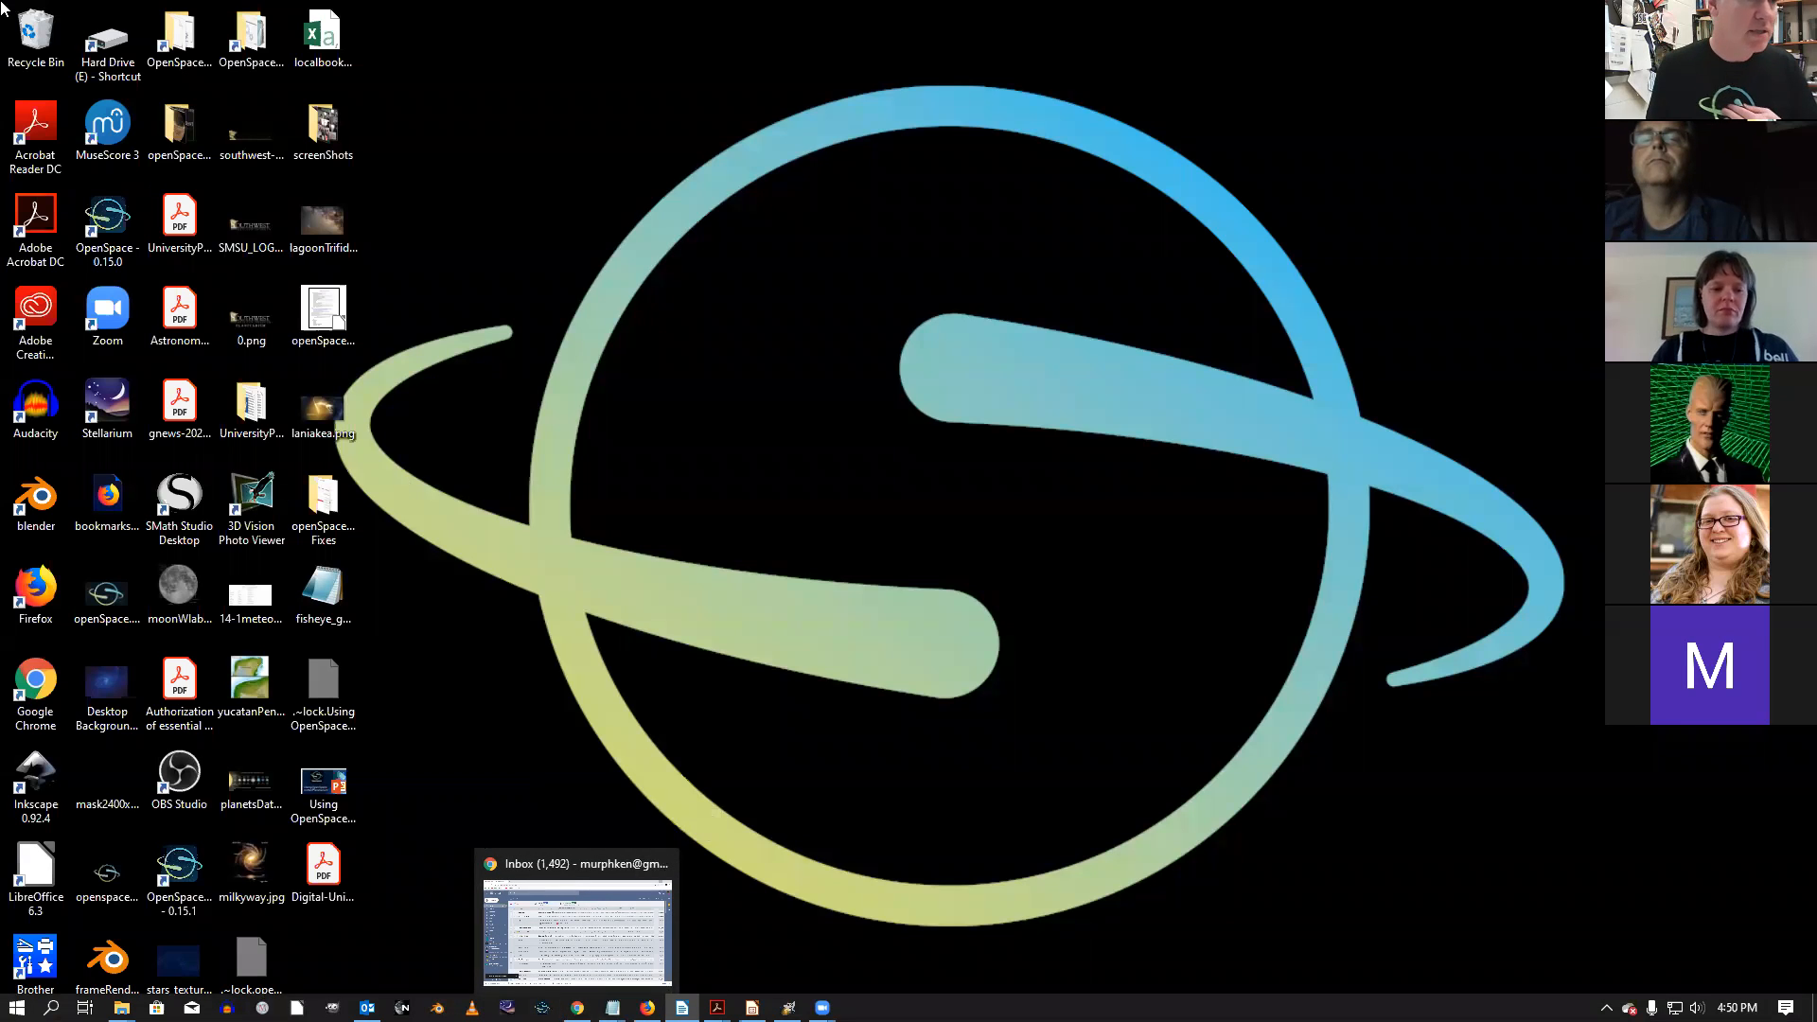
pyautogui.doubleClick(242, 43)
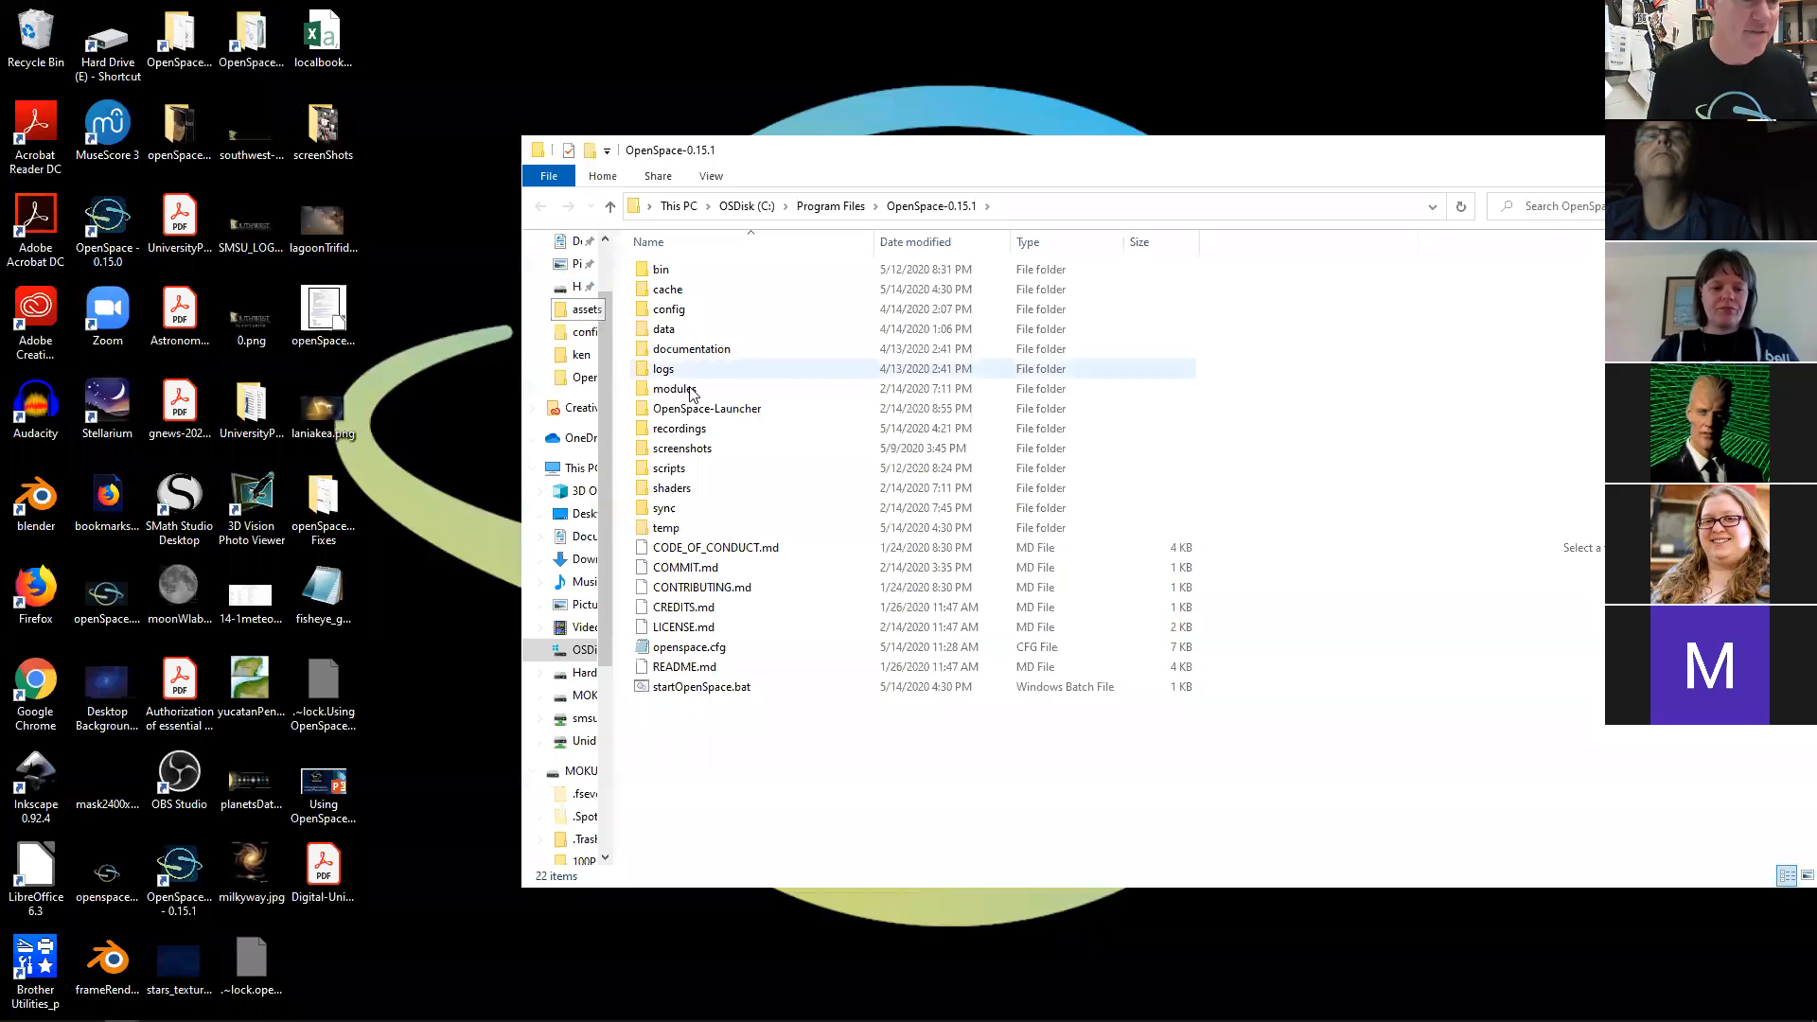
pyautogui.click(688, 318)
pyautogui.doubleClick(688, 322)
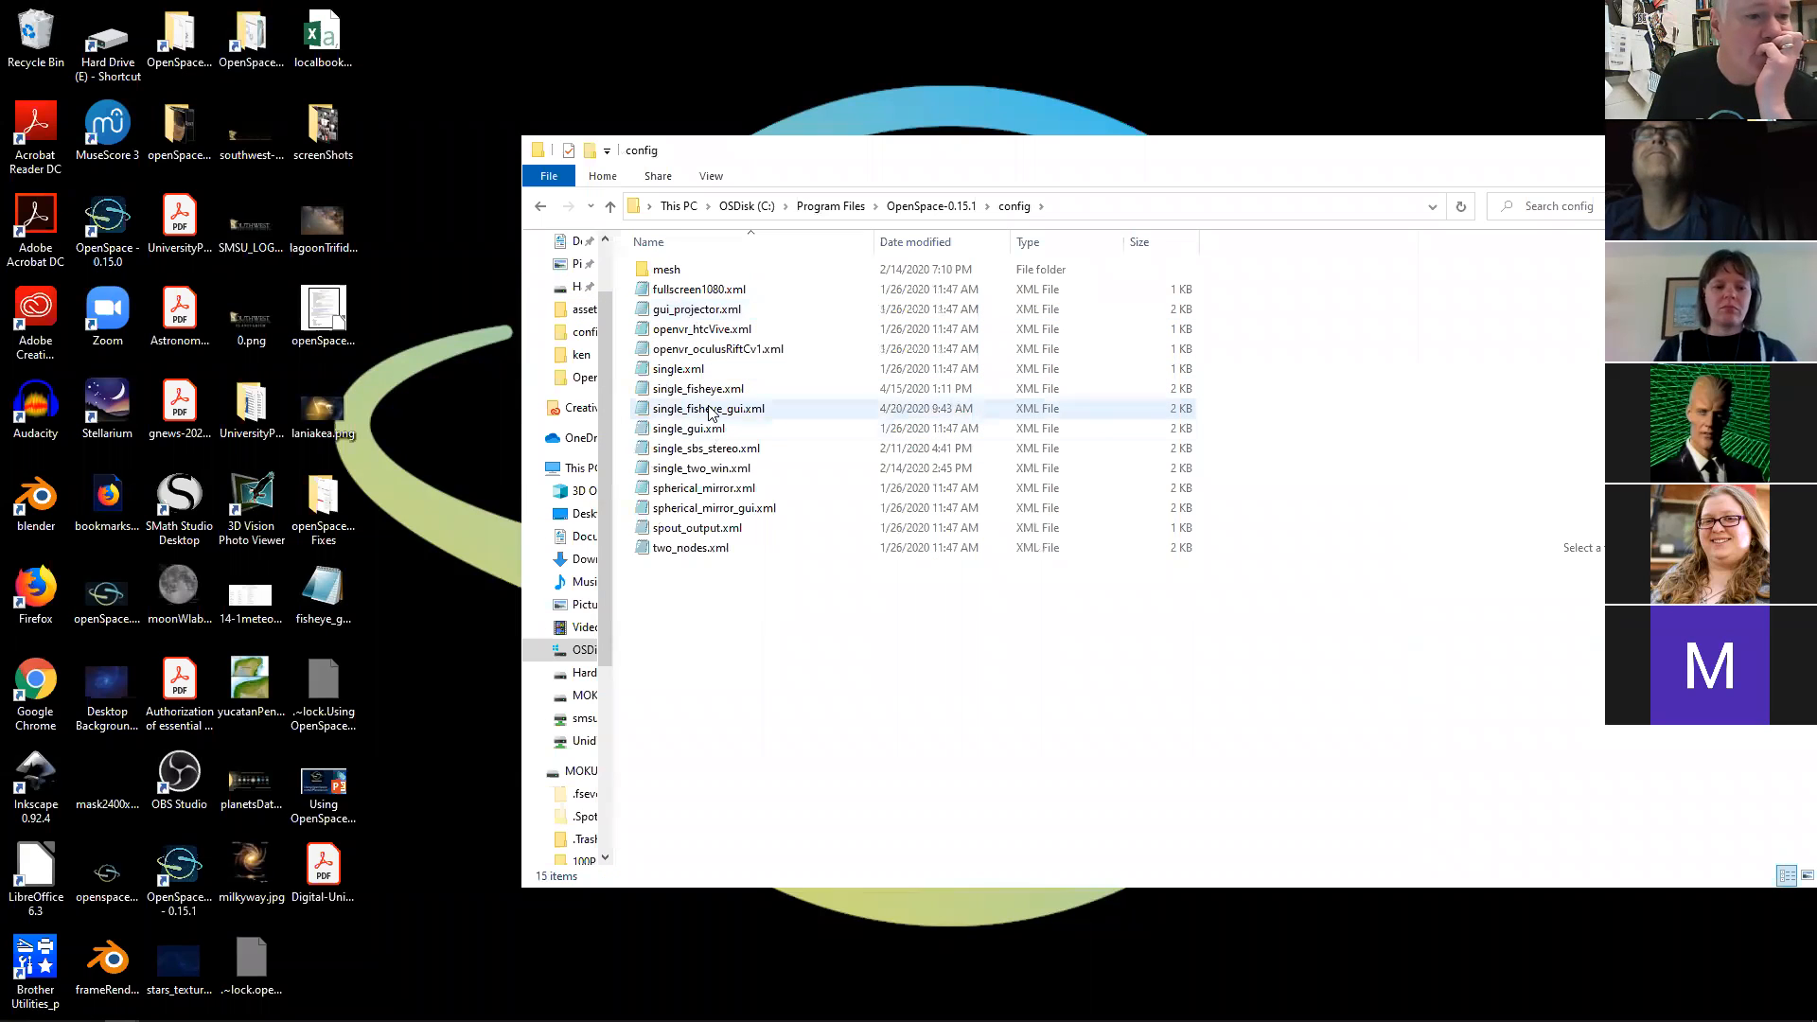
pyautogui.doubleClick(709, 409)
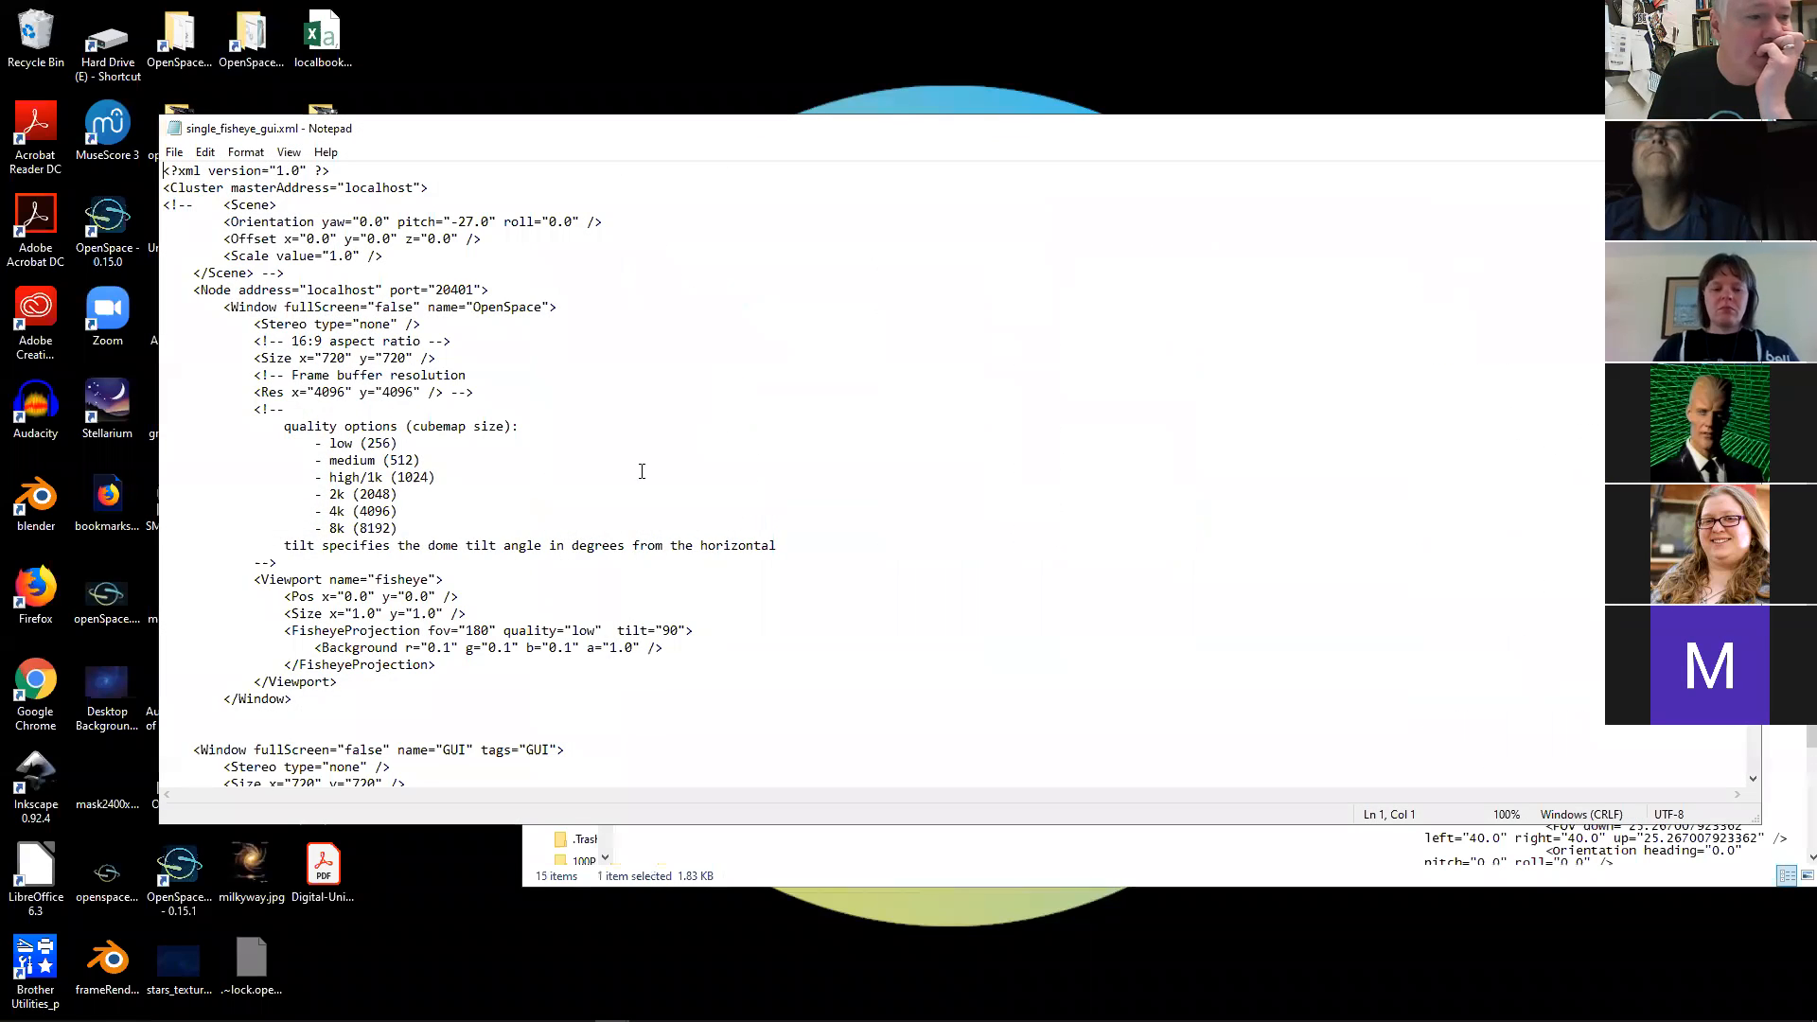
# - Under the FisheyeProjection tag, add a Crop line with left, right and bottom 0.0 and top 0.375, plus an Offset line of 0, 0.75, 0
pyautogui.scroll(2, 663, 615)
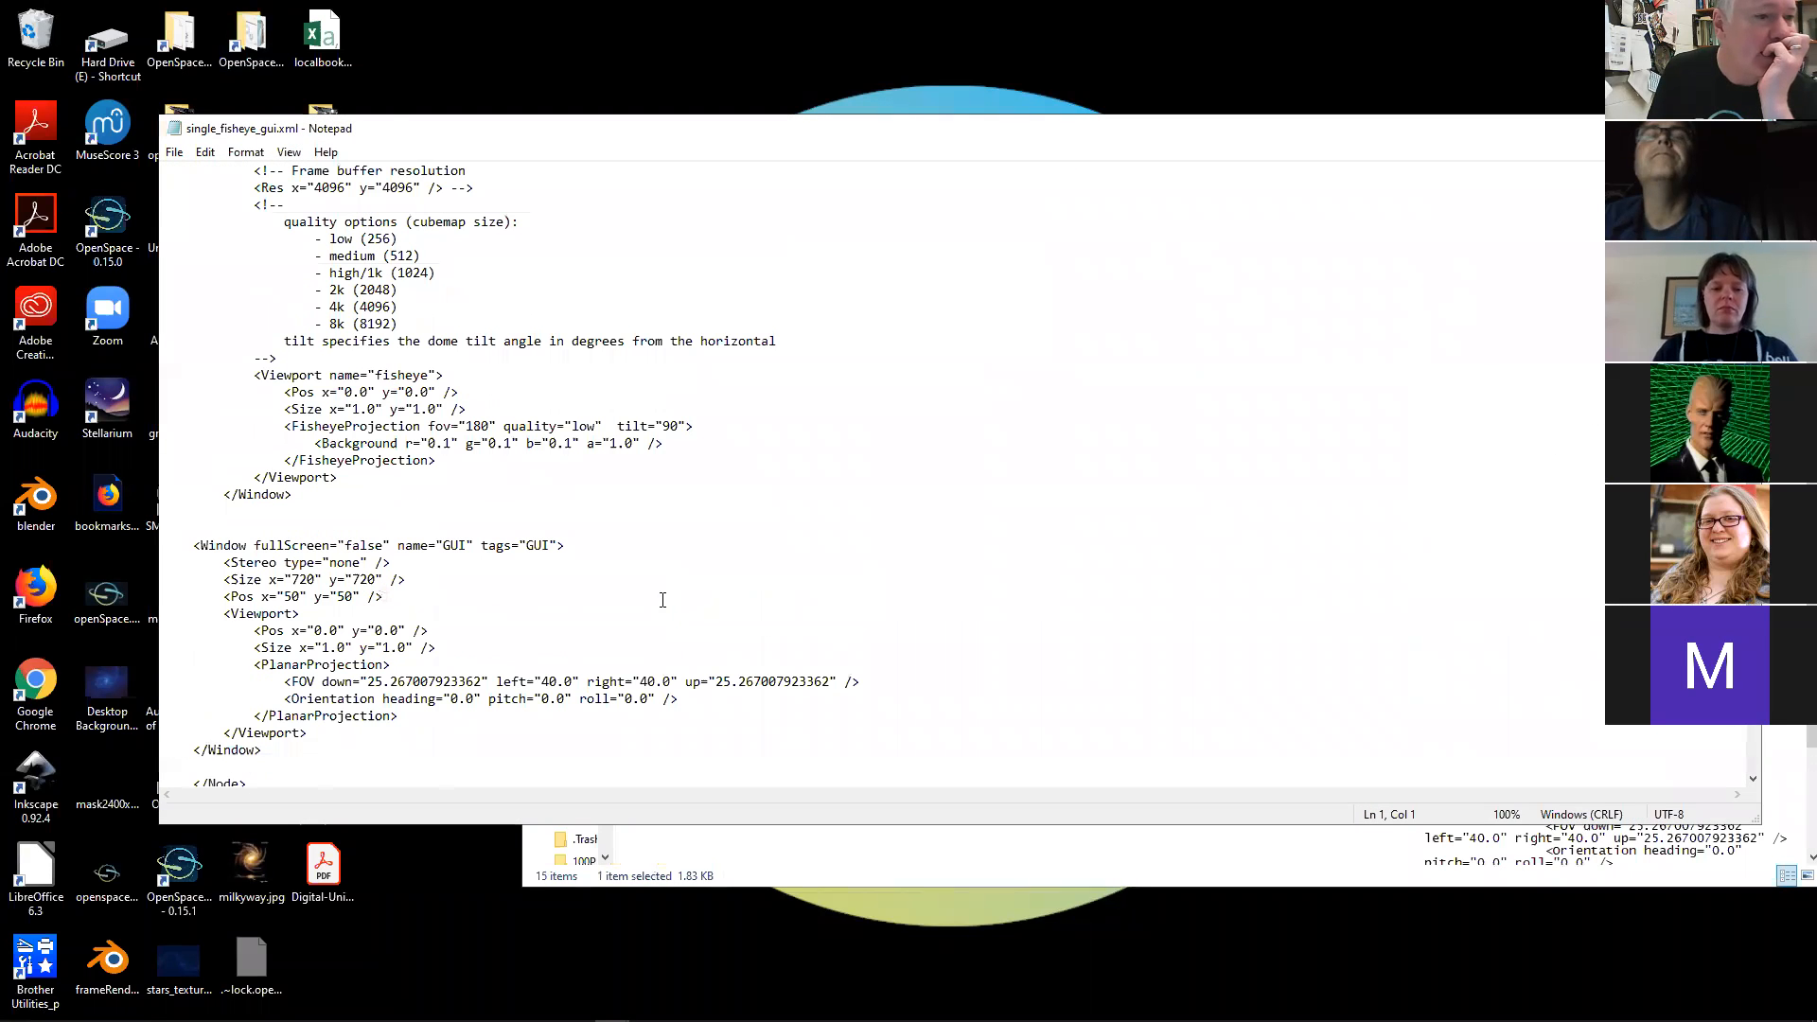
pyautogui.click(712, 425)
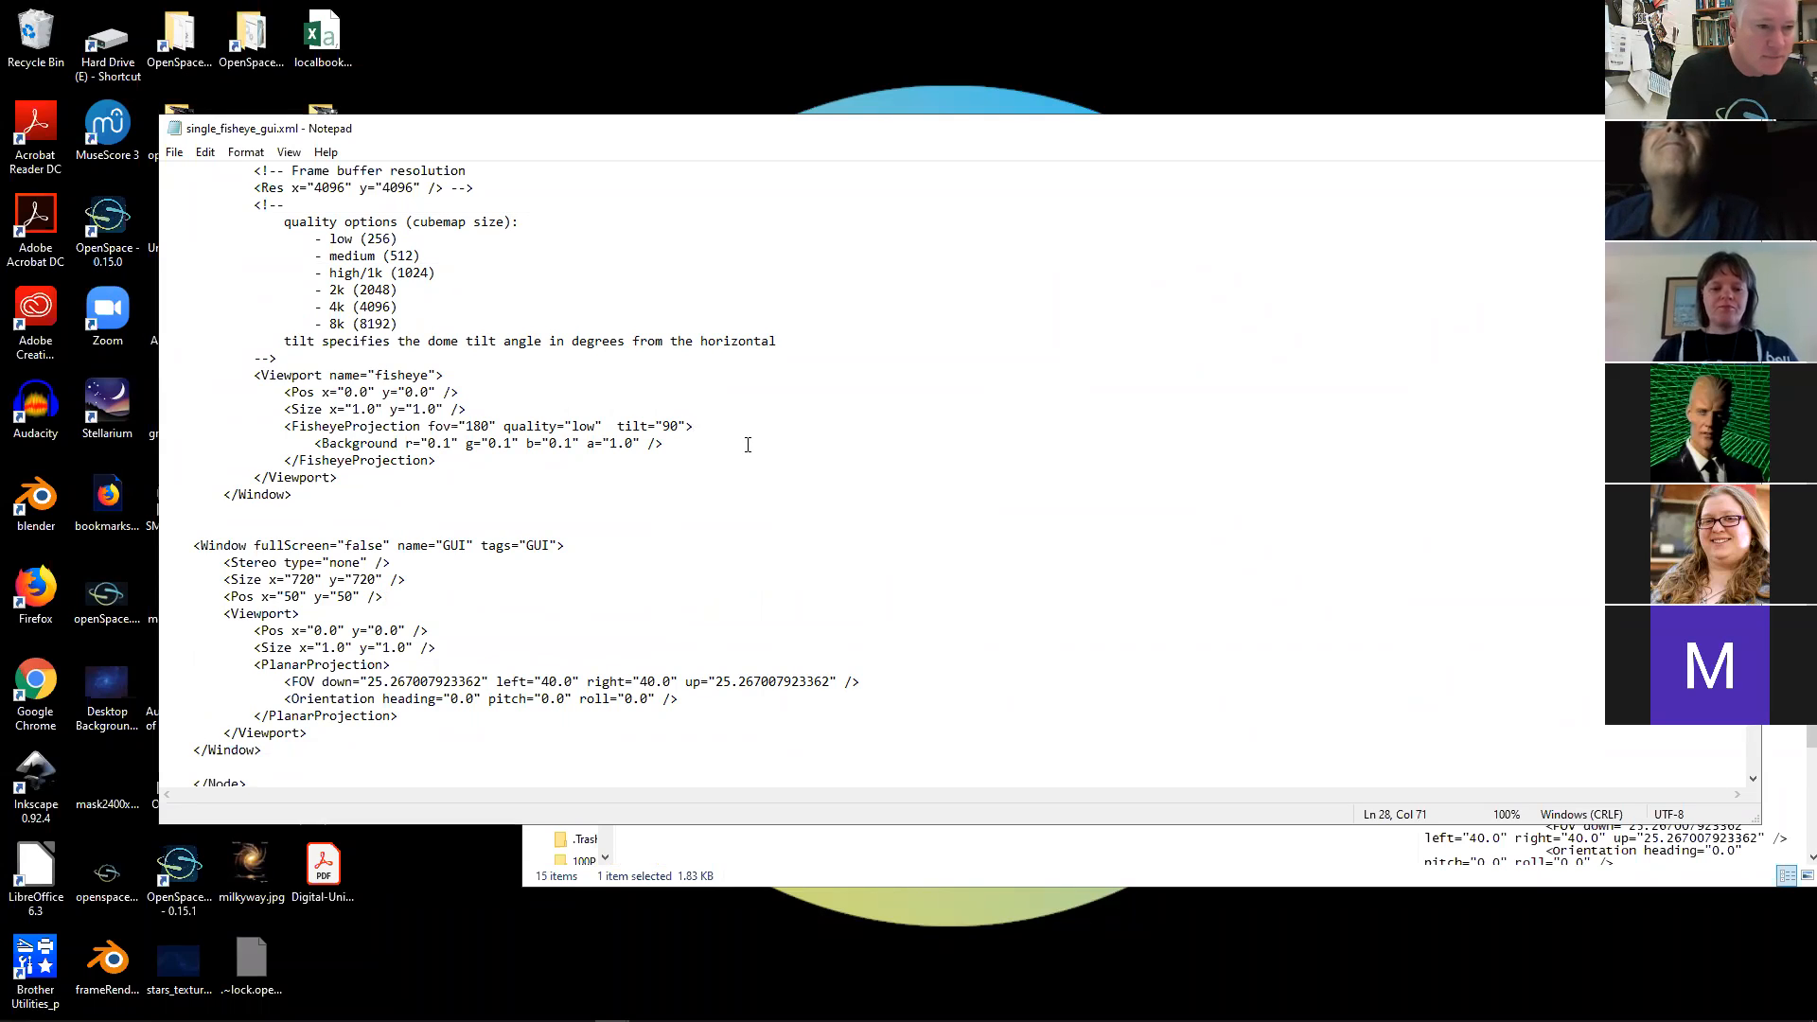
pyautogui.press('Return')
pyautogui.press('Return')
pyautogui.press('Return')
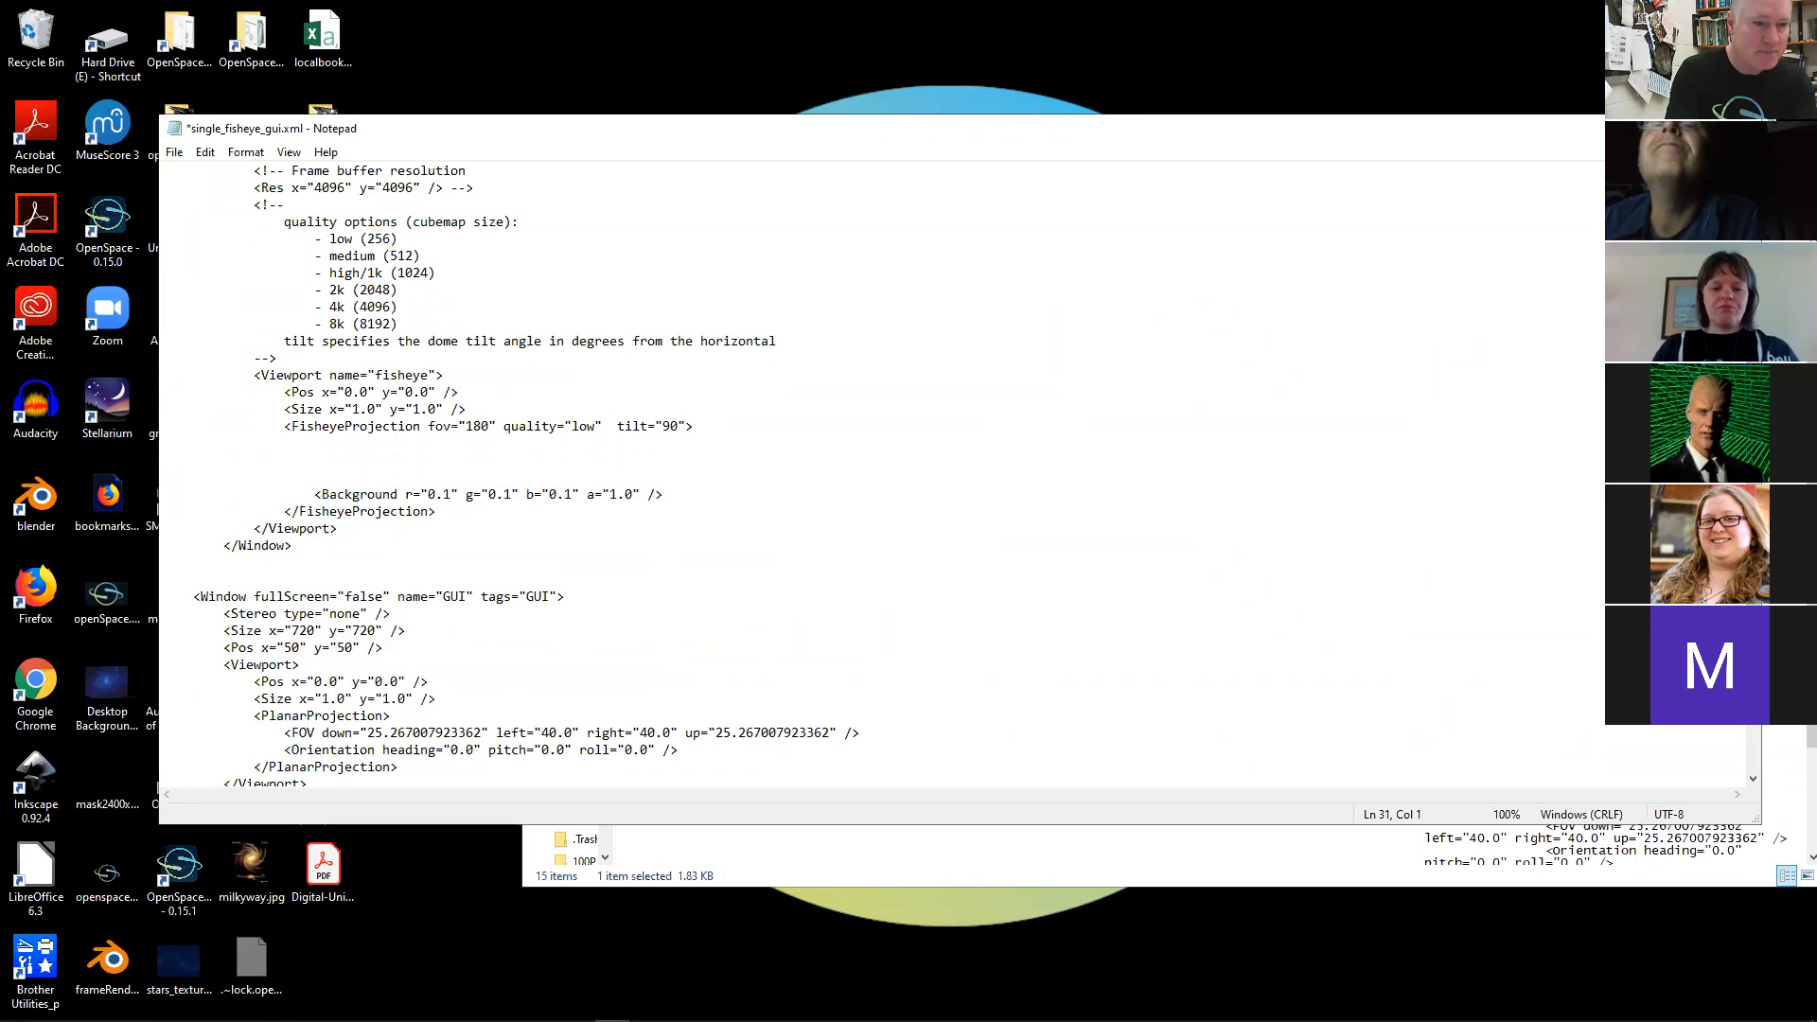
pyautogui.click(748, 445)
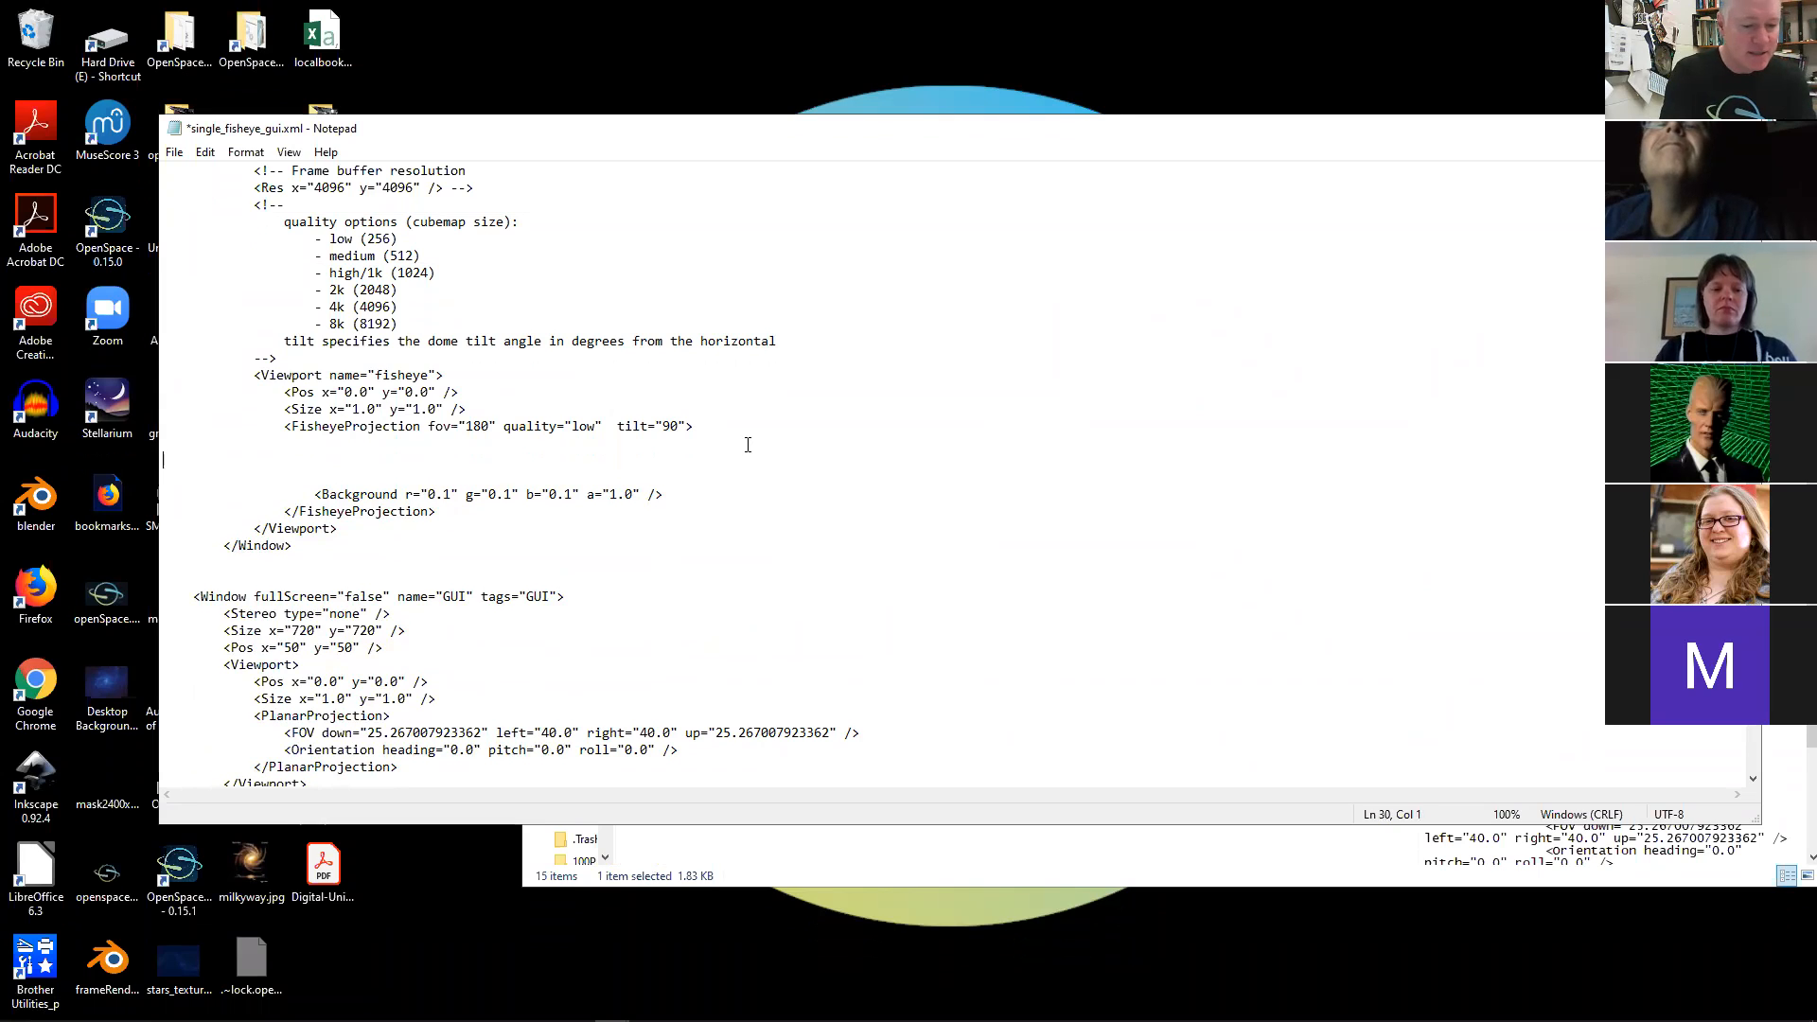
pyautogui.write('<Crop left="0.0" right="0.0" bottom="0.0" top="0.375" />                     <Offset x="0" y="0.75" z="0" />')
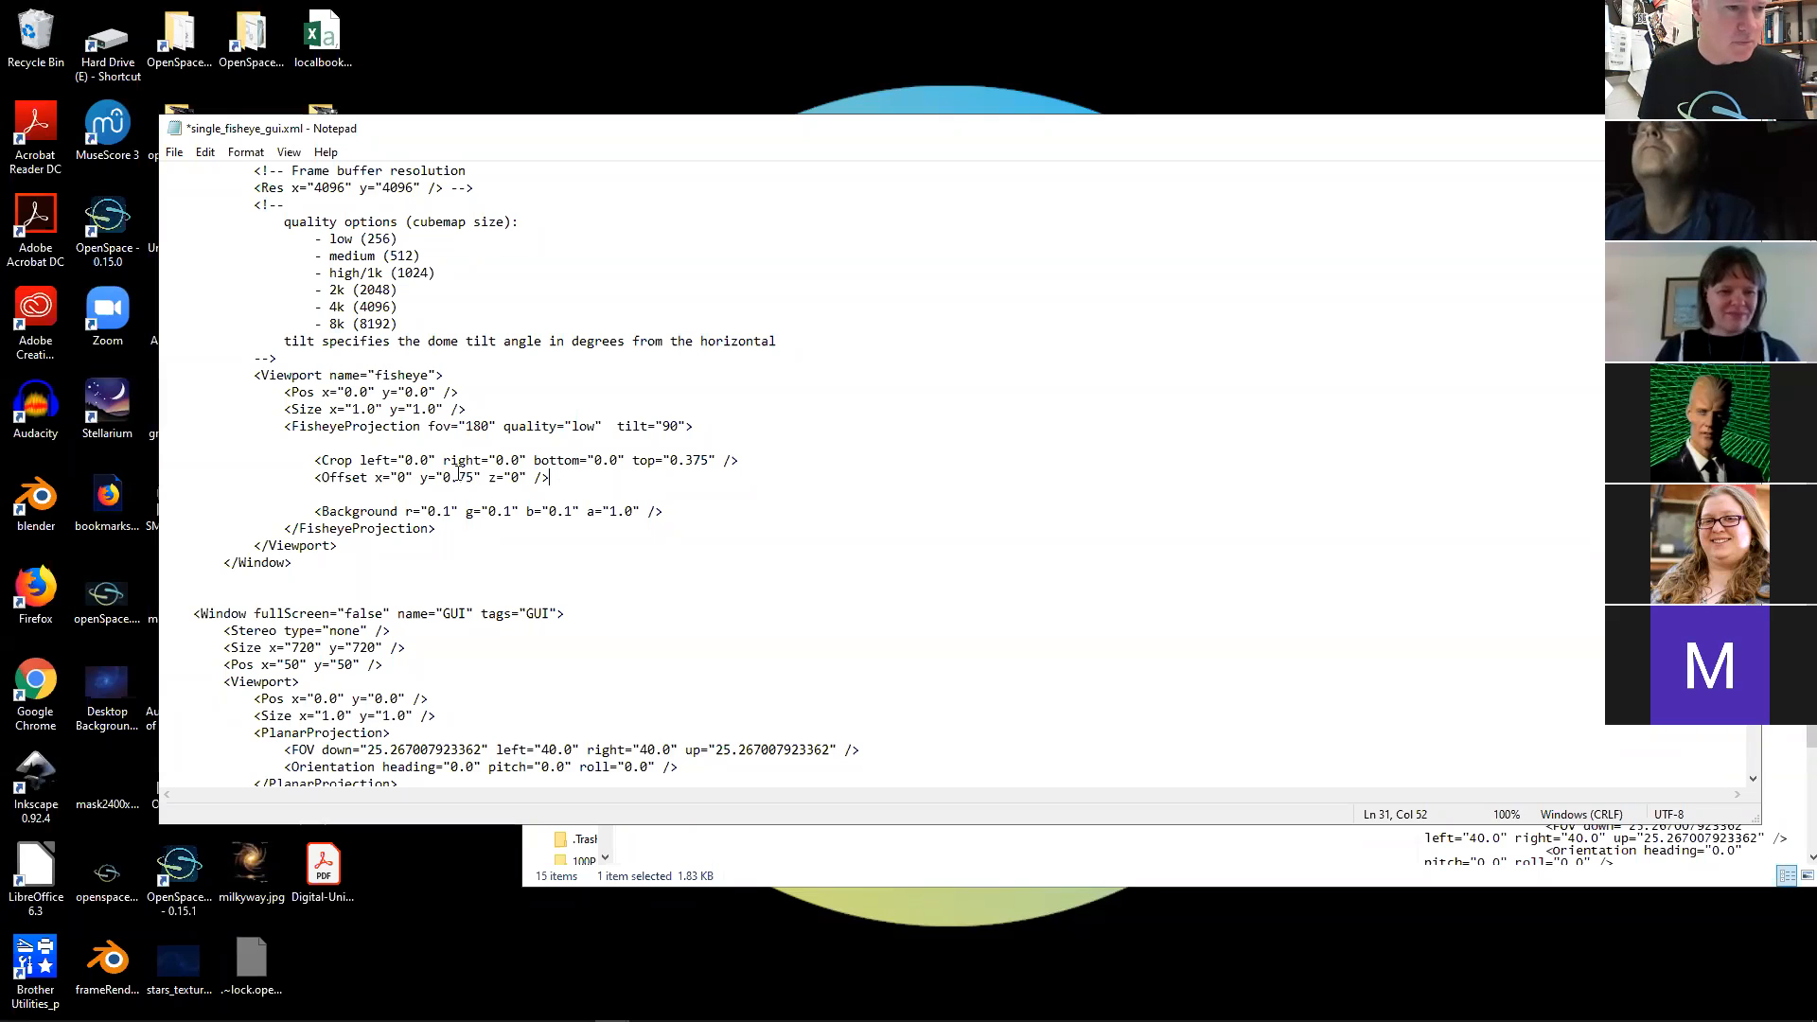
# - Highlight the new Offset line in single_fisheye_gui.xml, clear the selection and maximize the file's window
pyautogui.moveTo(558, 479)
pyautogui.mouseDown()
pyautogui.moveTo(333, 479)
pyautogui.moveTo(566, 477)
pyautogui.mouseUp()
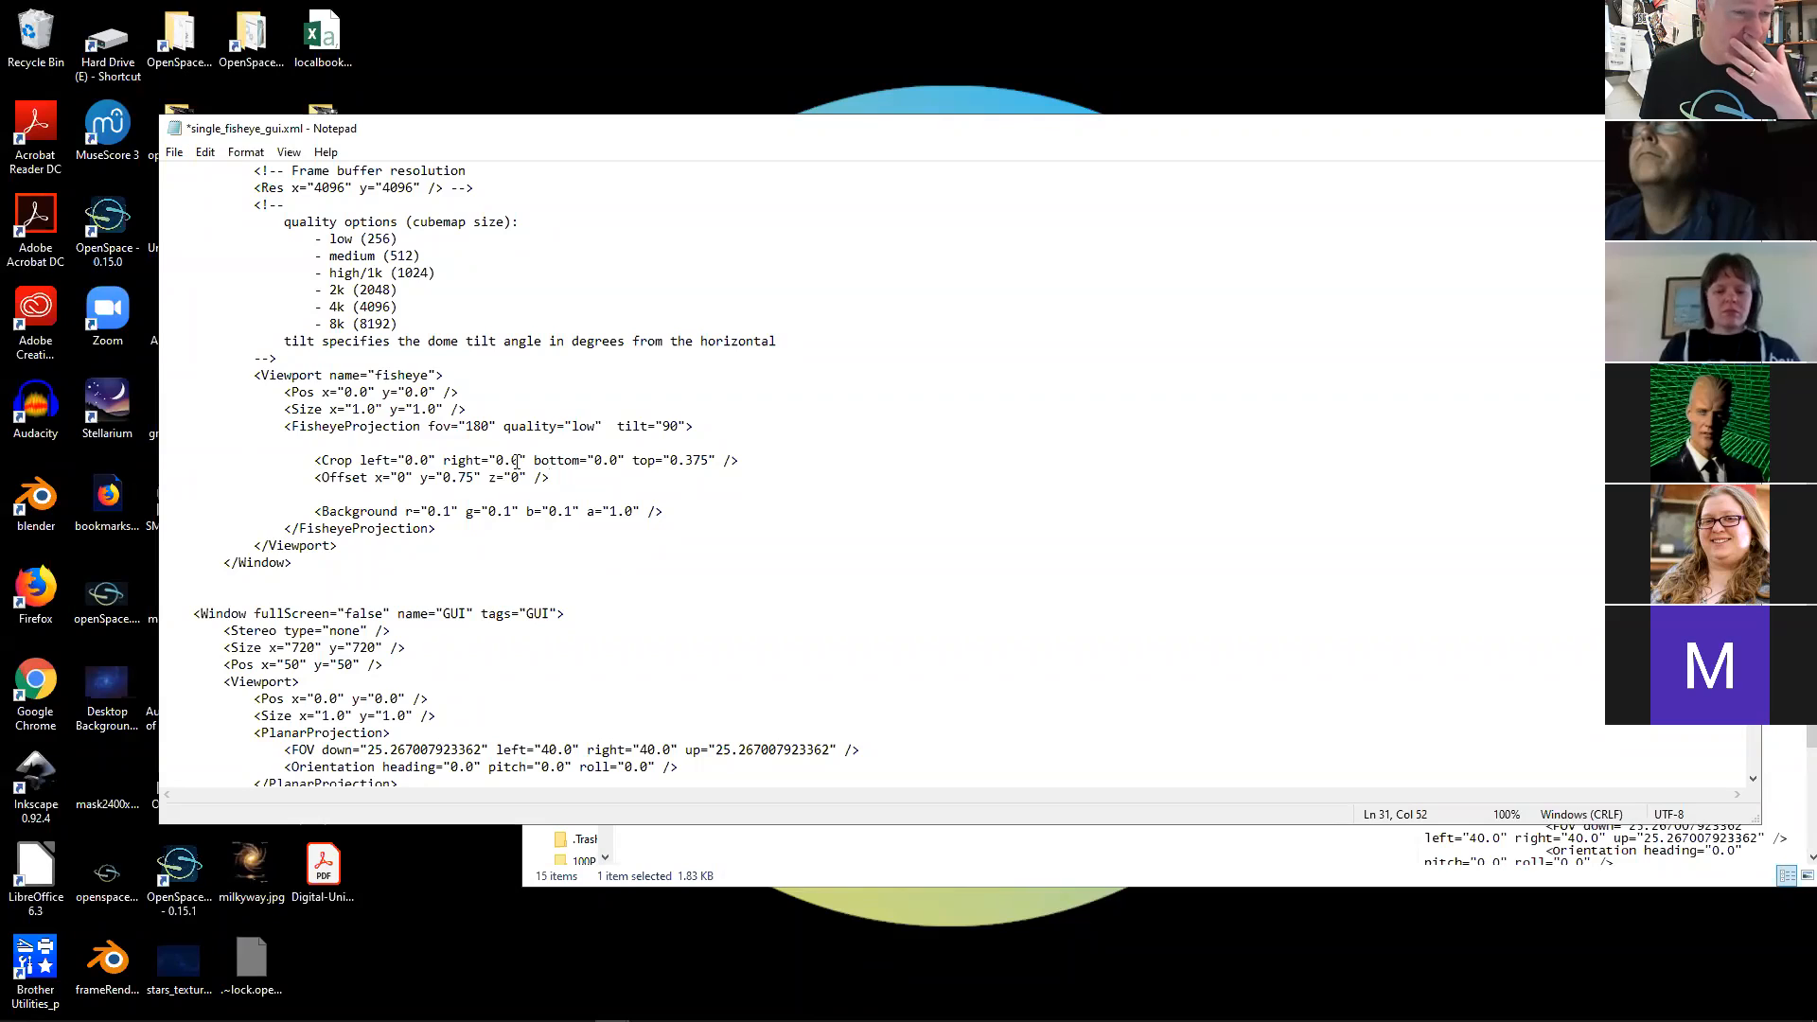
pyautogui.moveTo(566, 479); pyautogui.dragTo(162, 477)
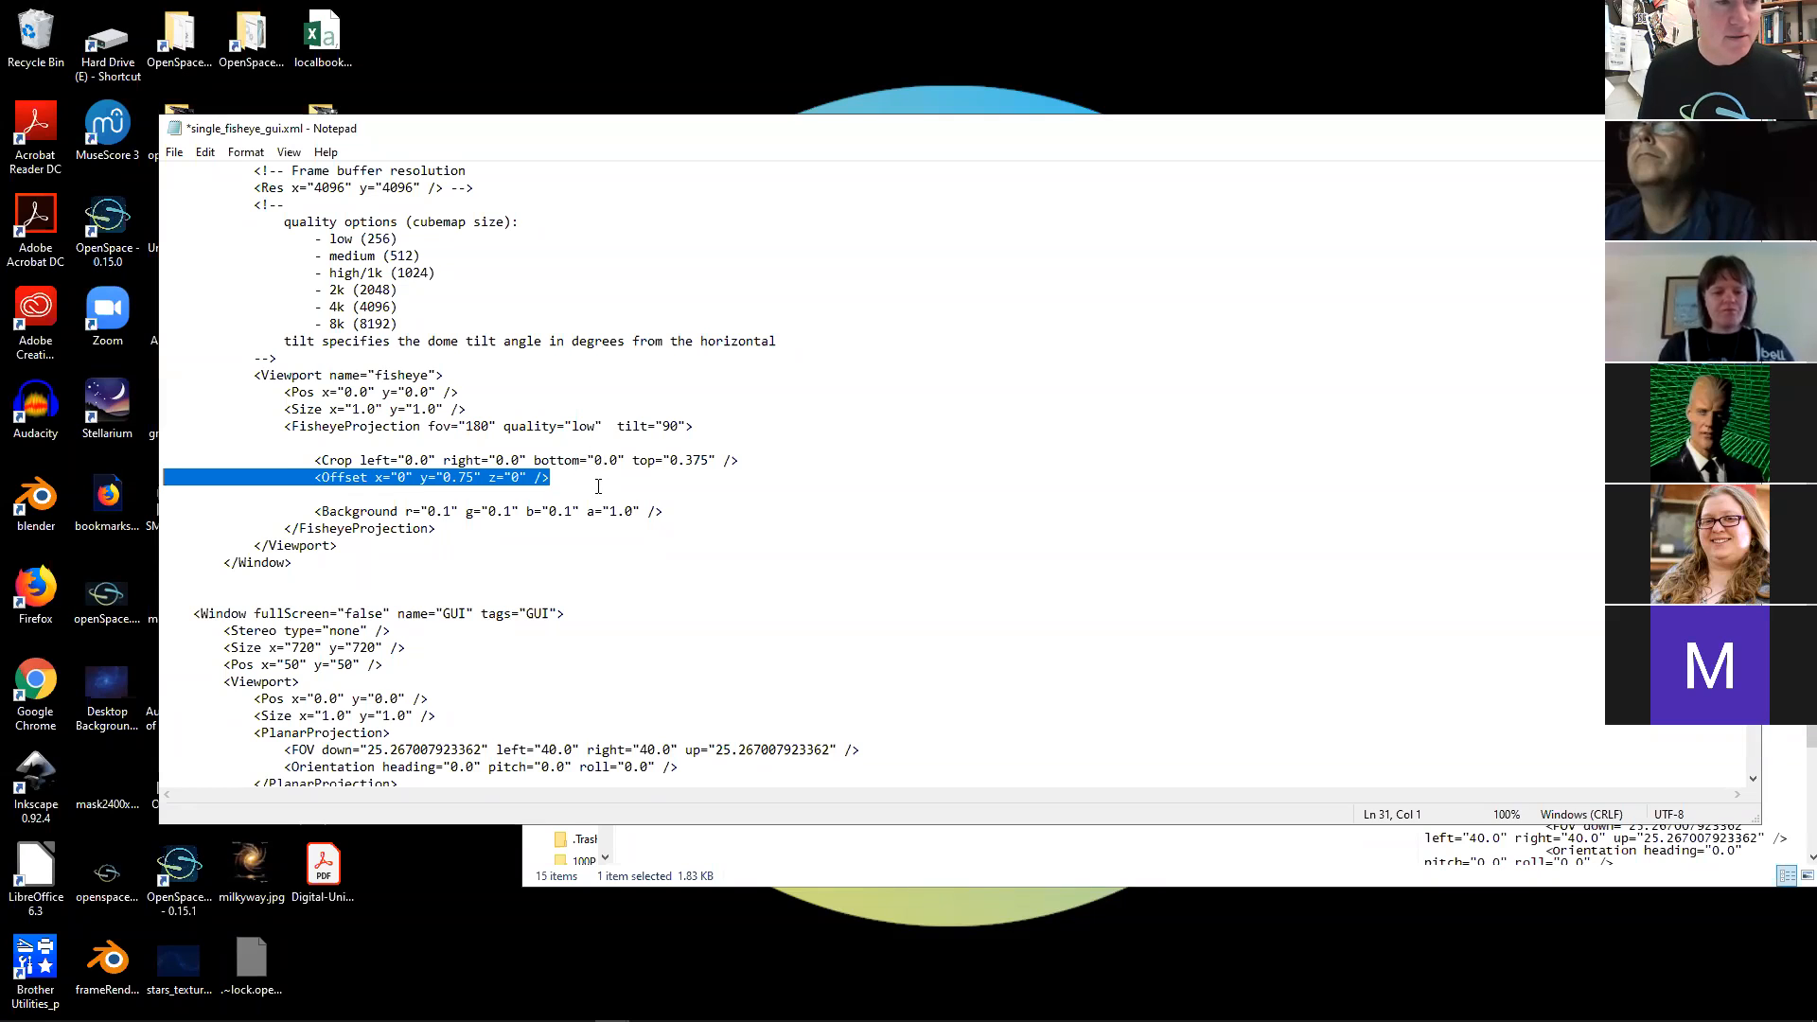
pyautogui.click(597, 487)
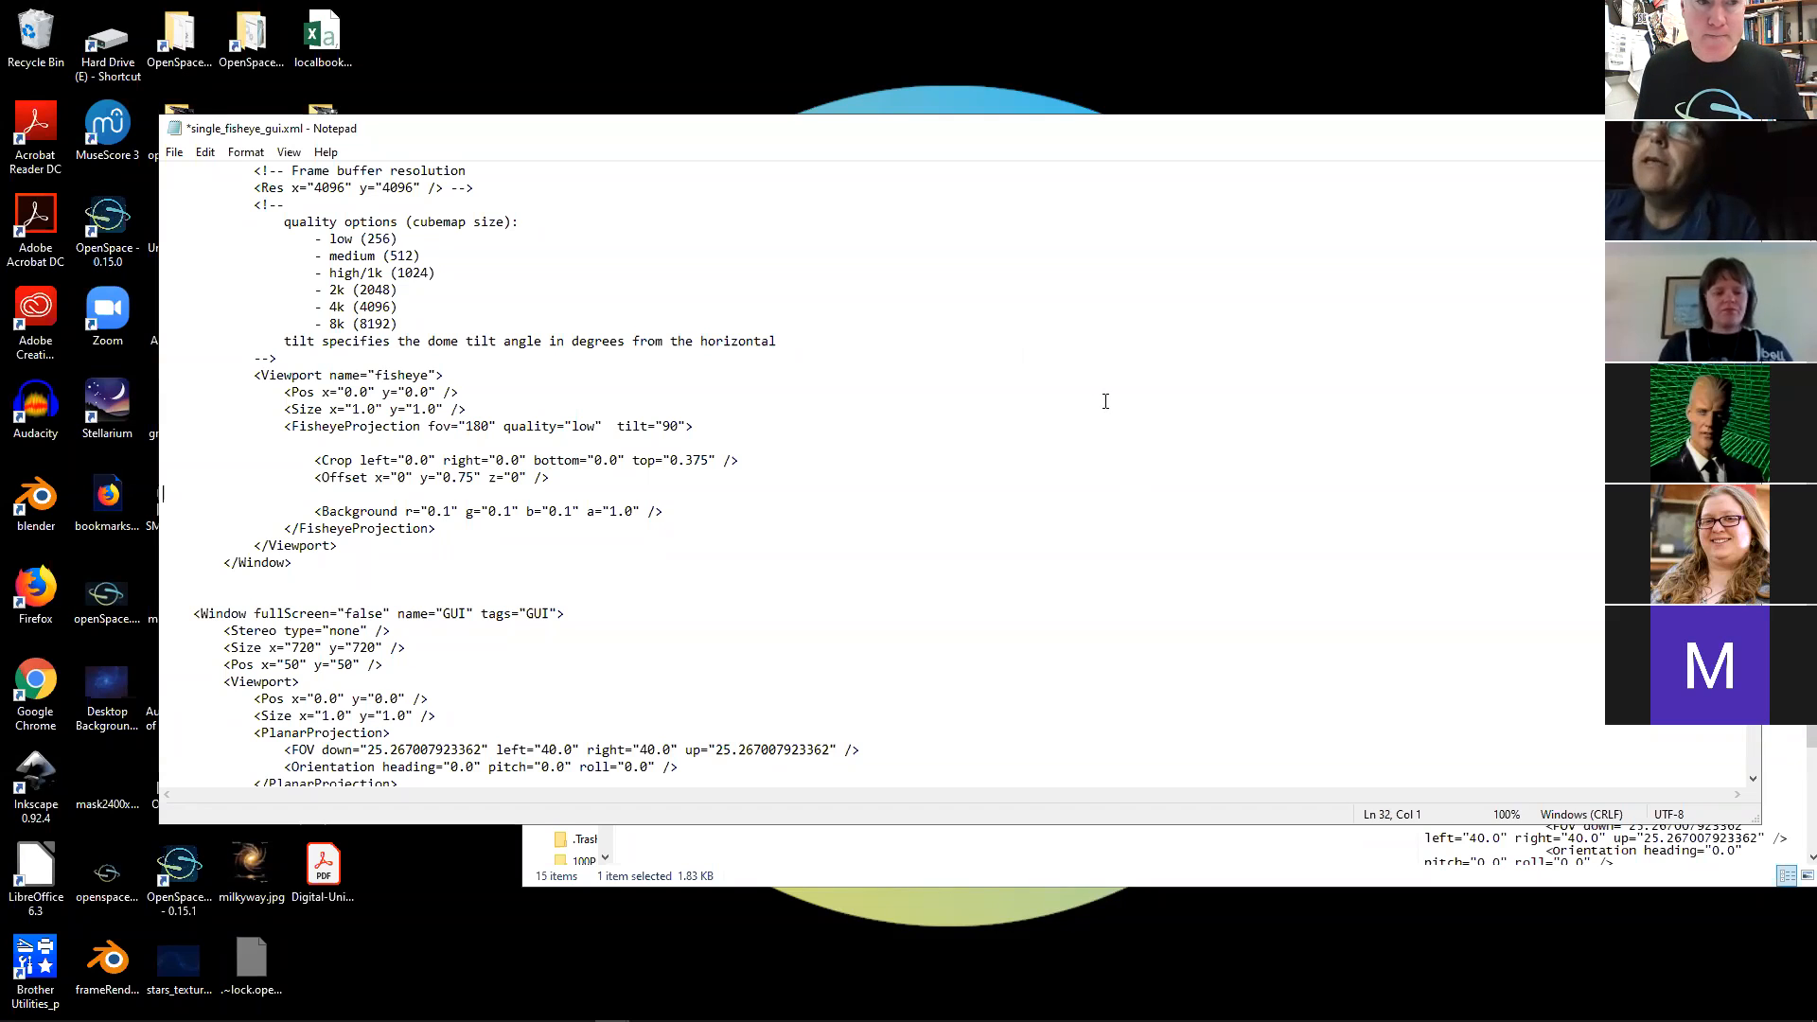
pyautogui.moveTo(1095, 137); pyautogui.dragTo(971, 3)
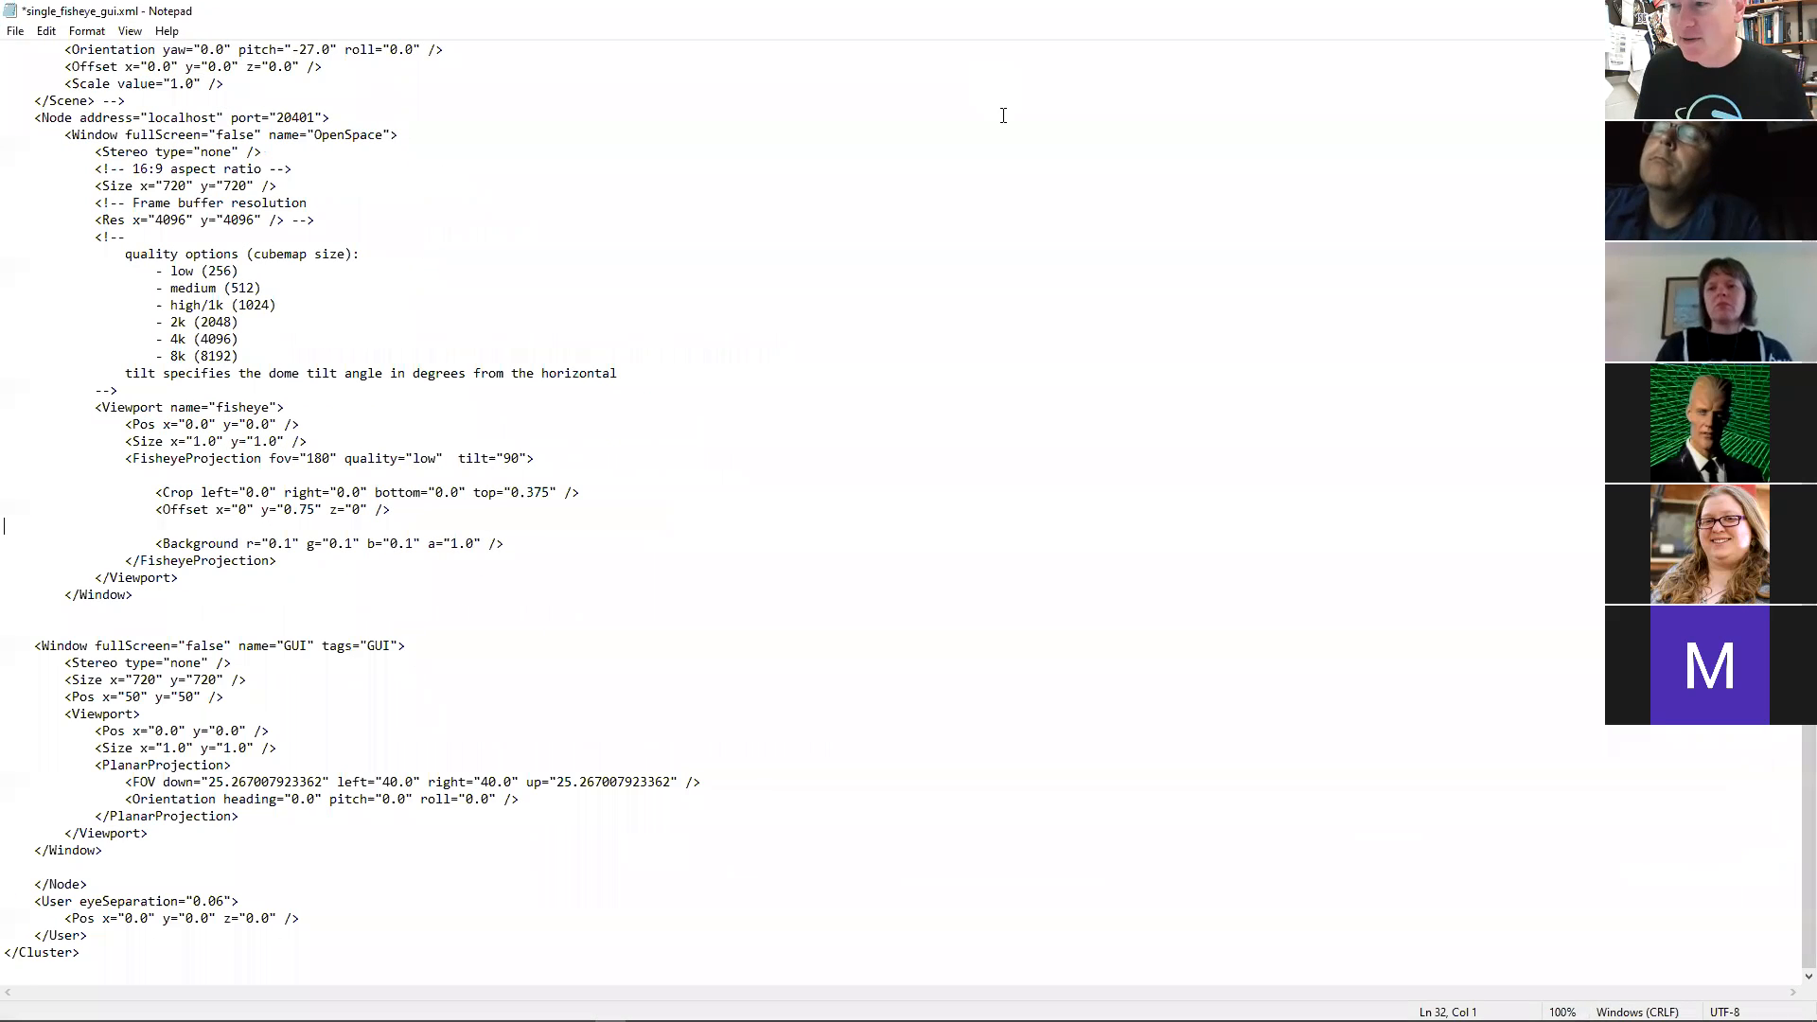
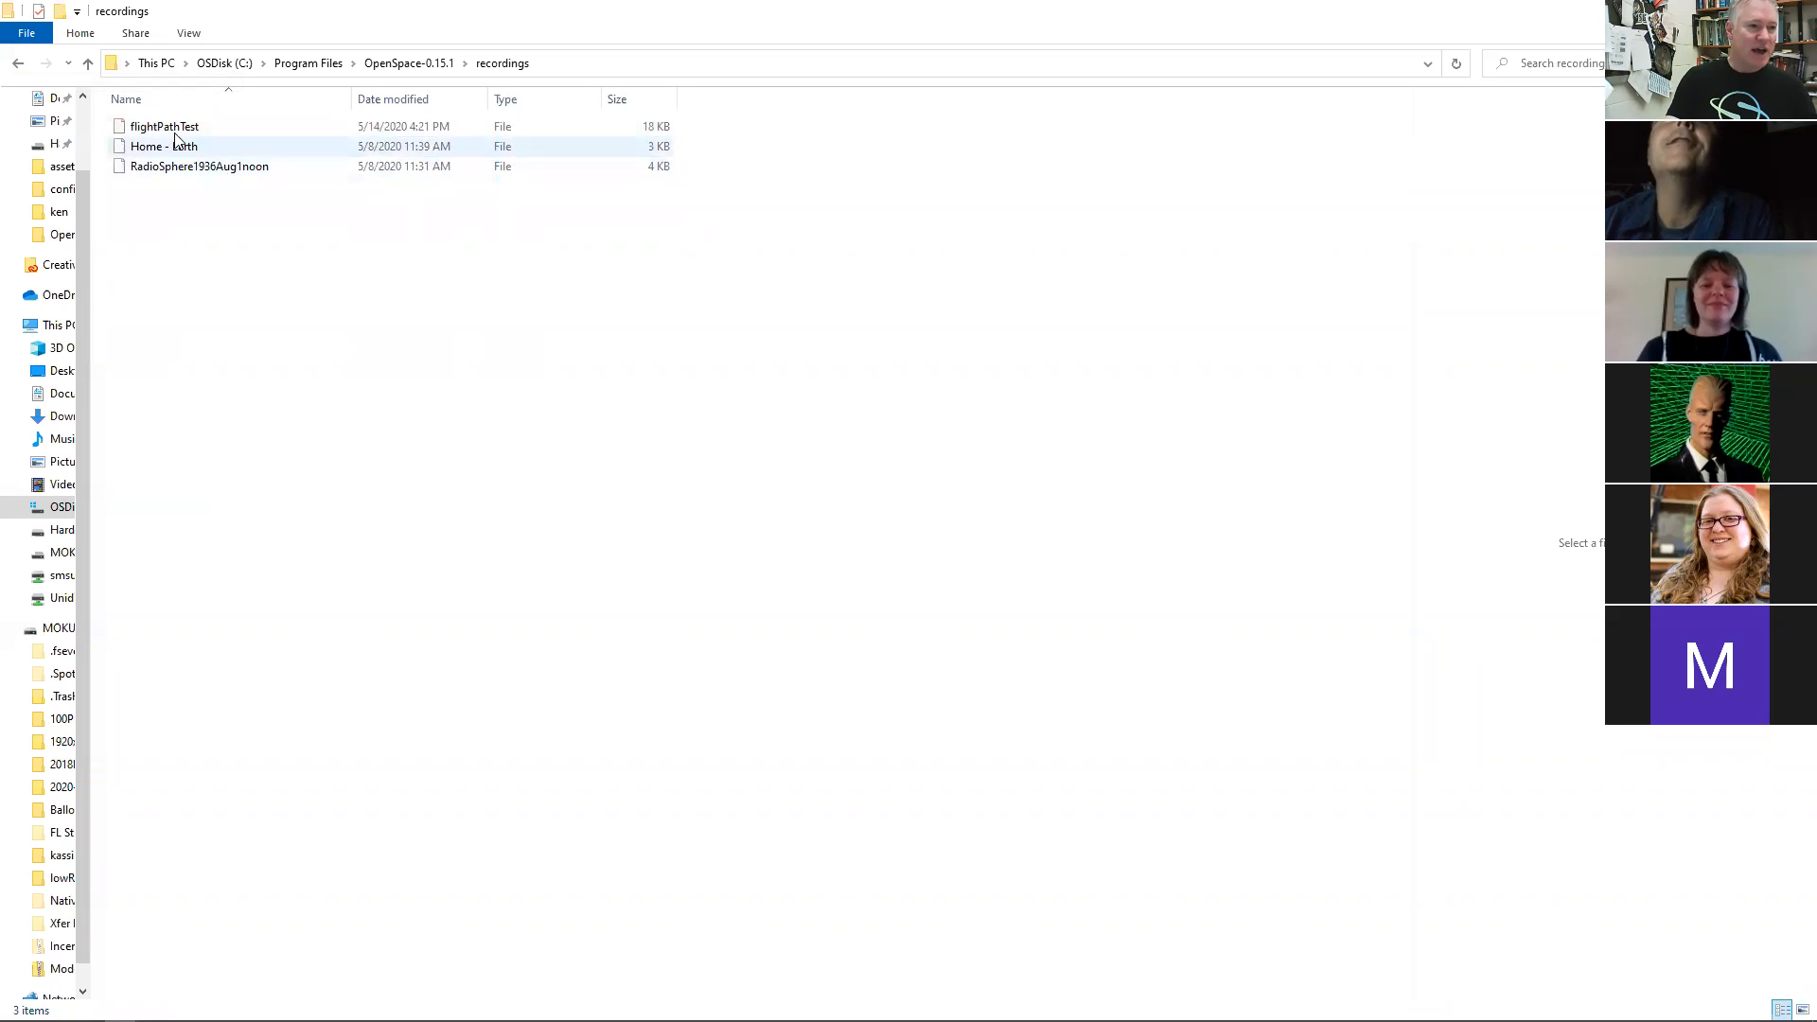
pyautogui.click(19, 63)
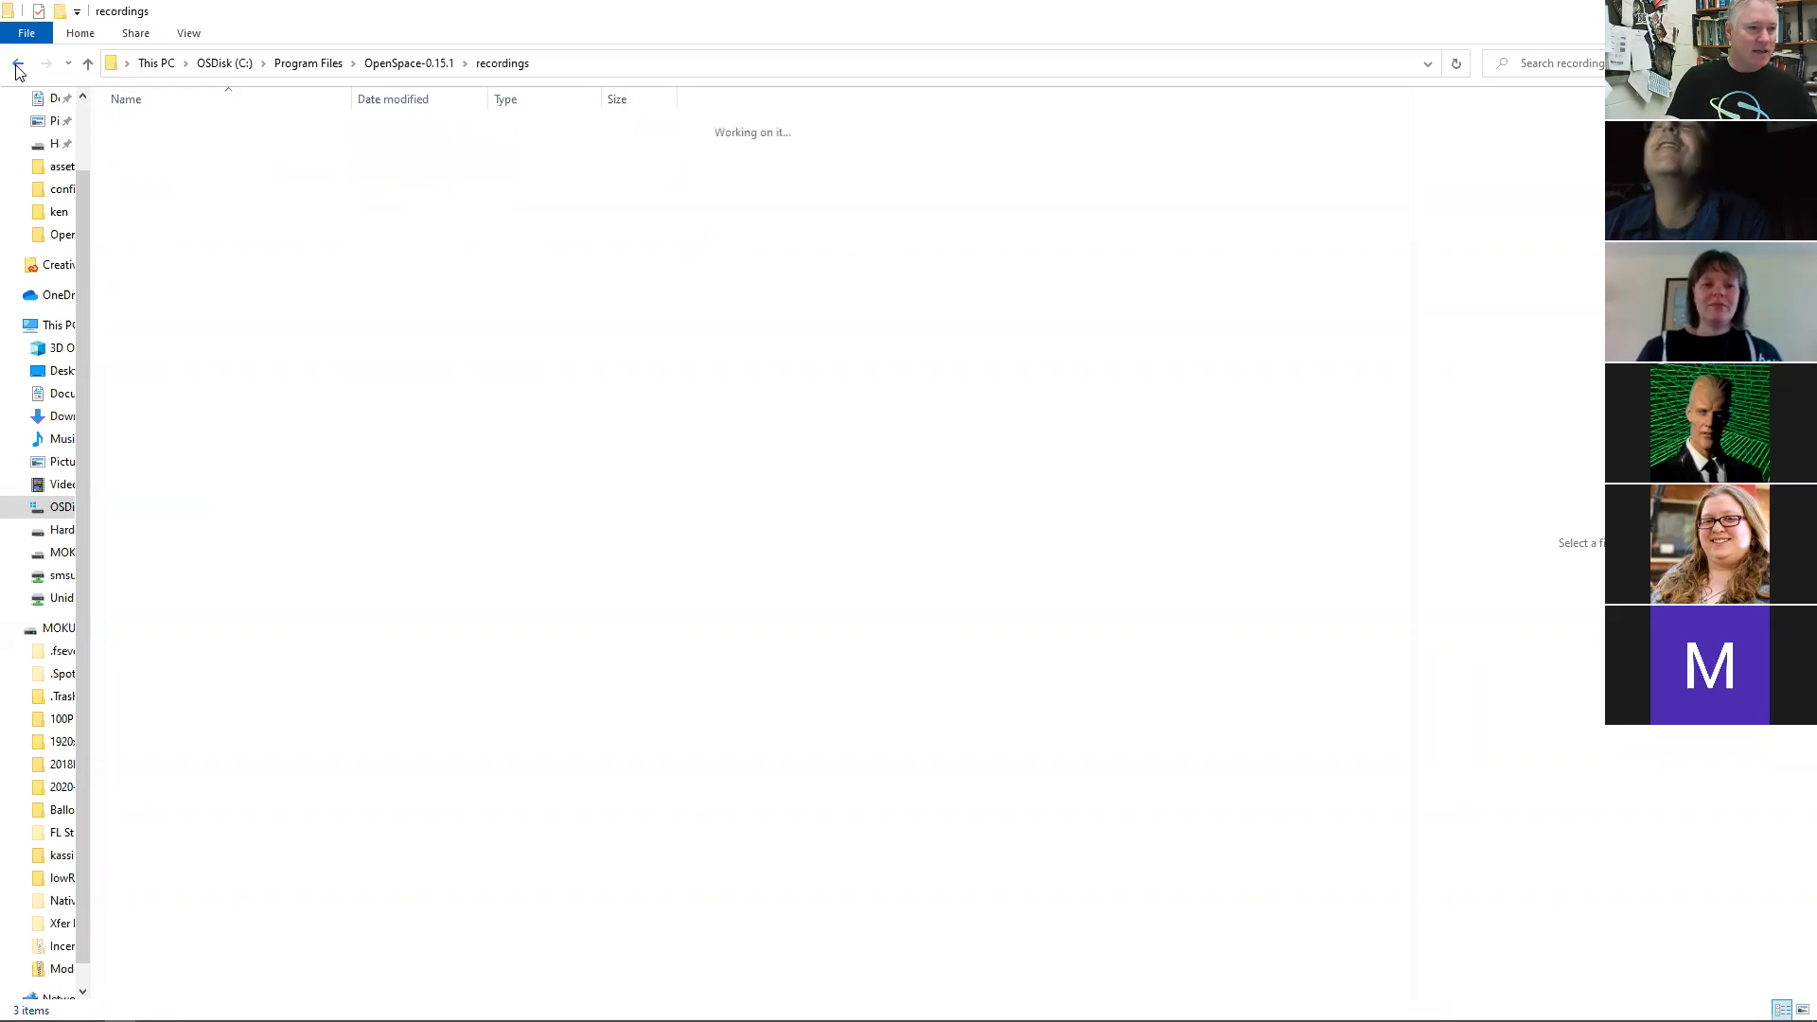
pyautogui.doubleClick(175, 308)
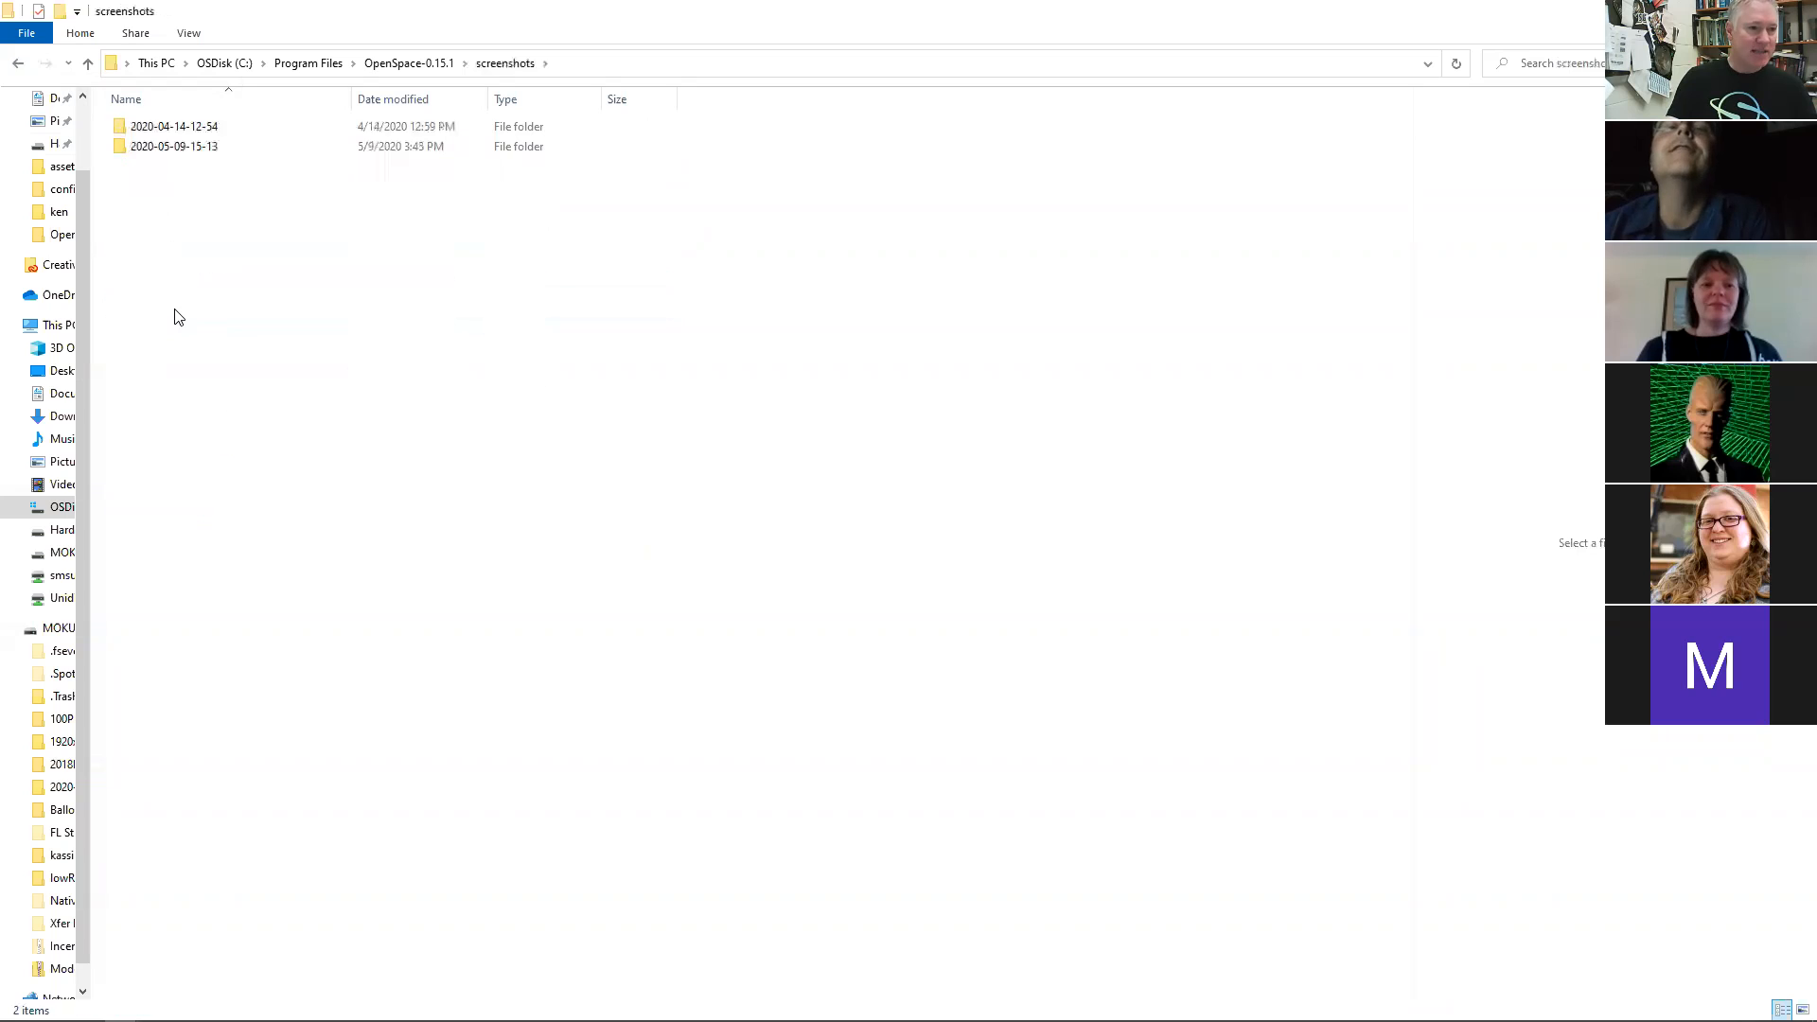
pyautogui.doubleClick(170, 148)
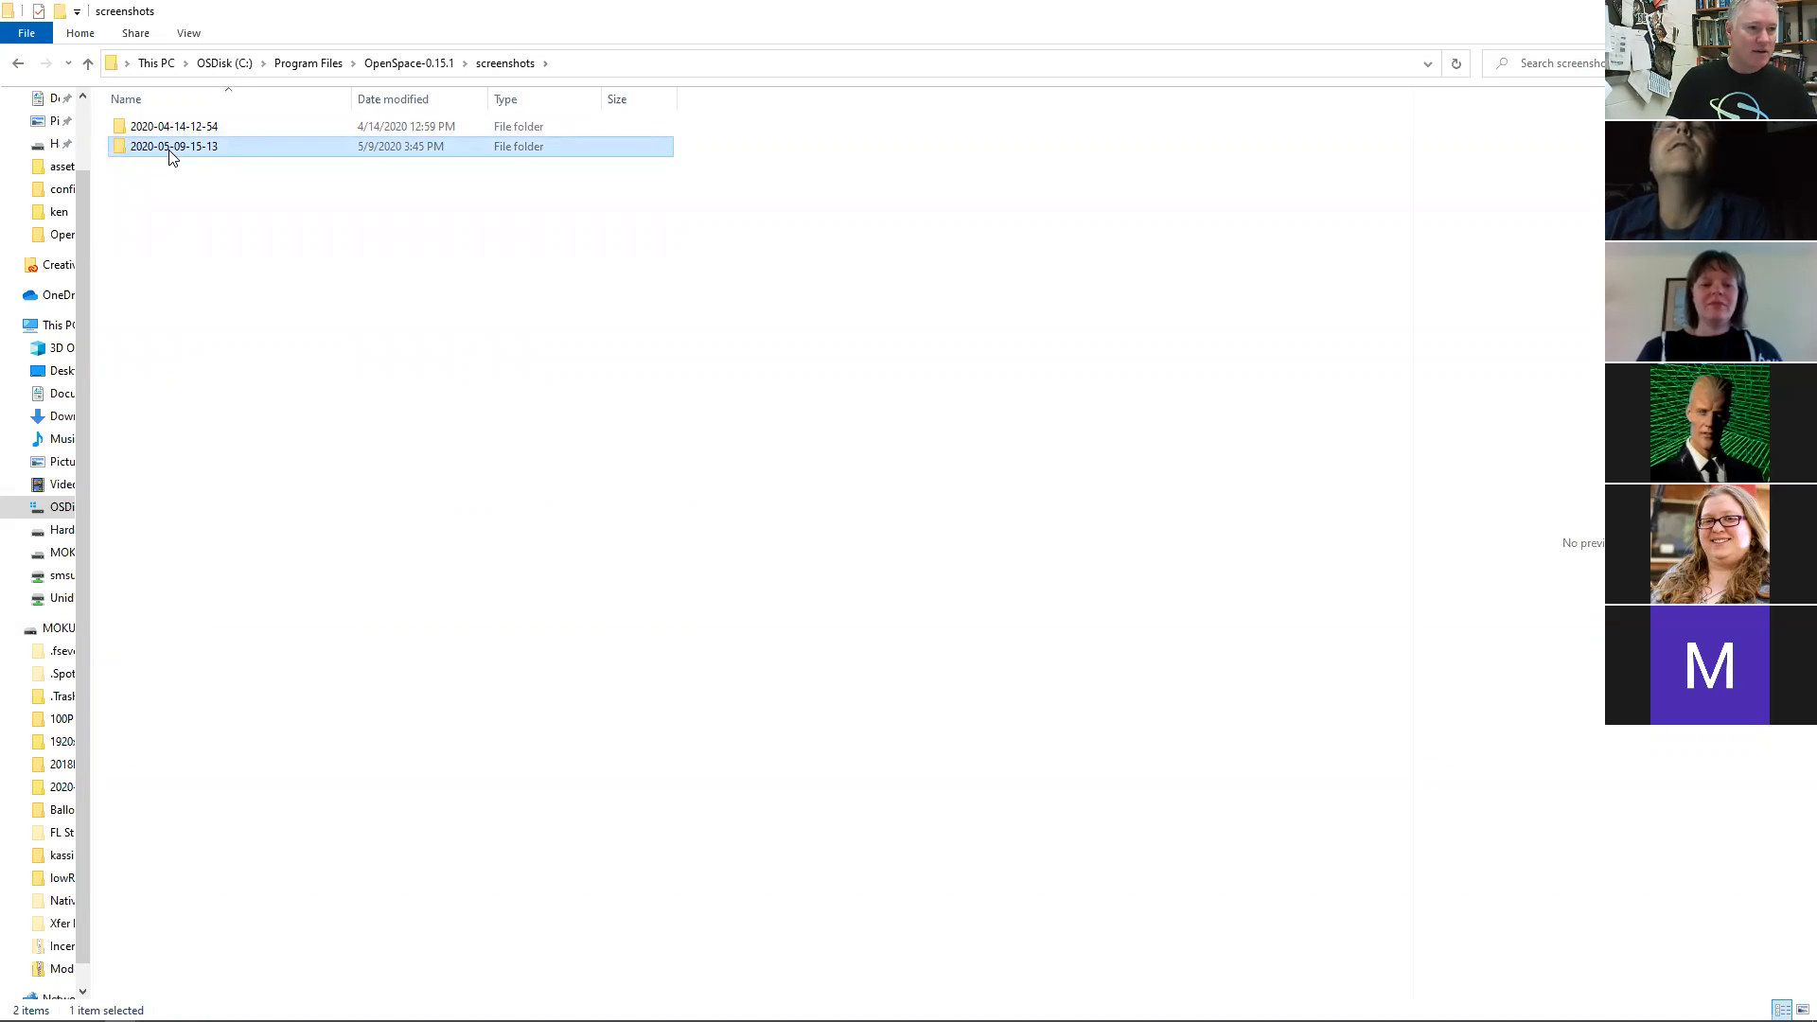
pyautogui.click(18, 64)
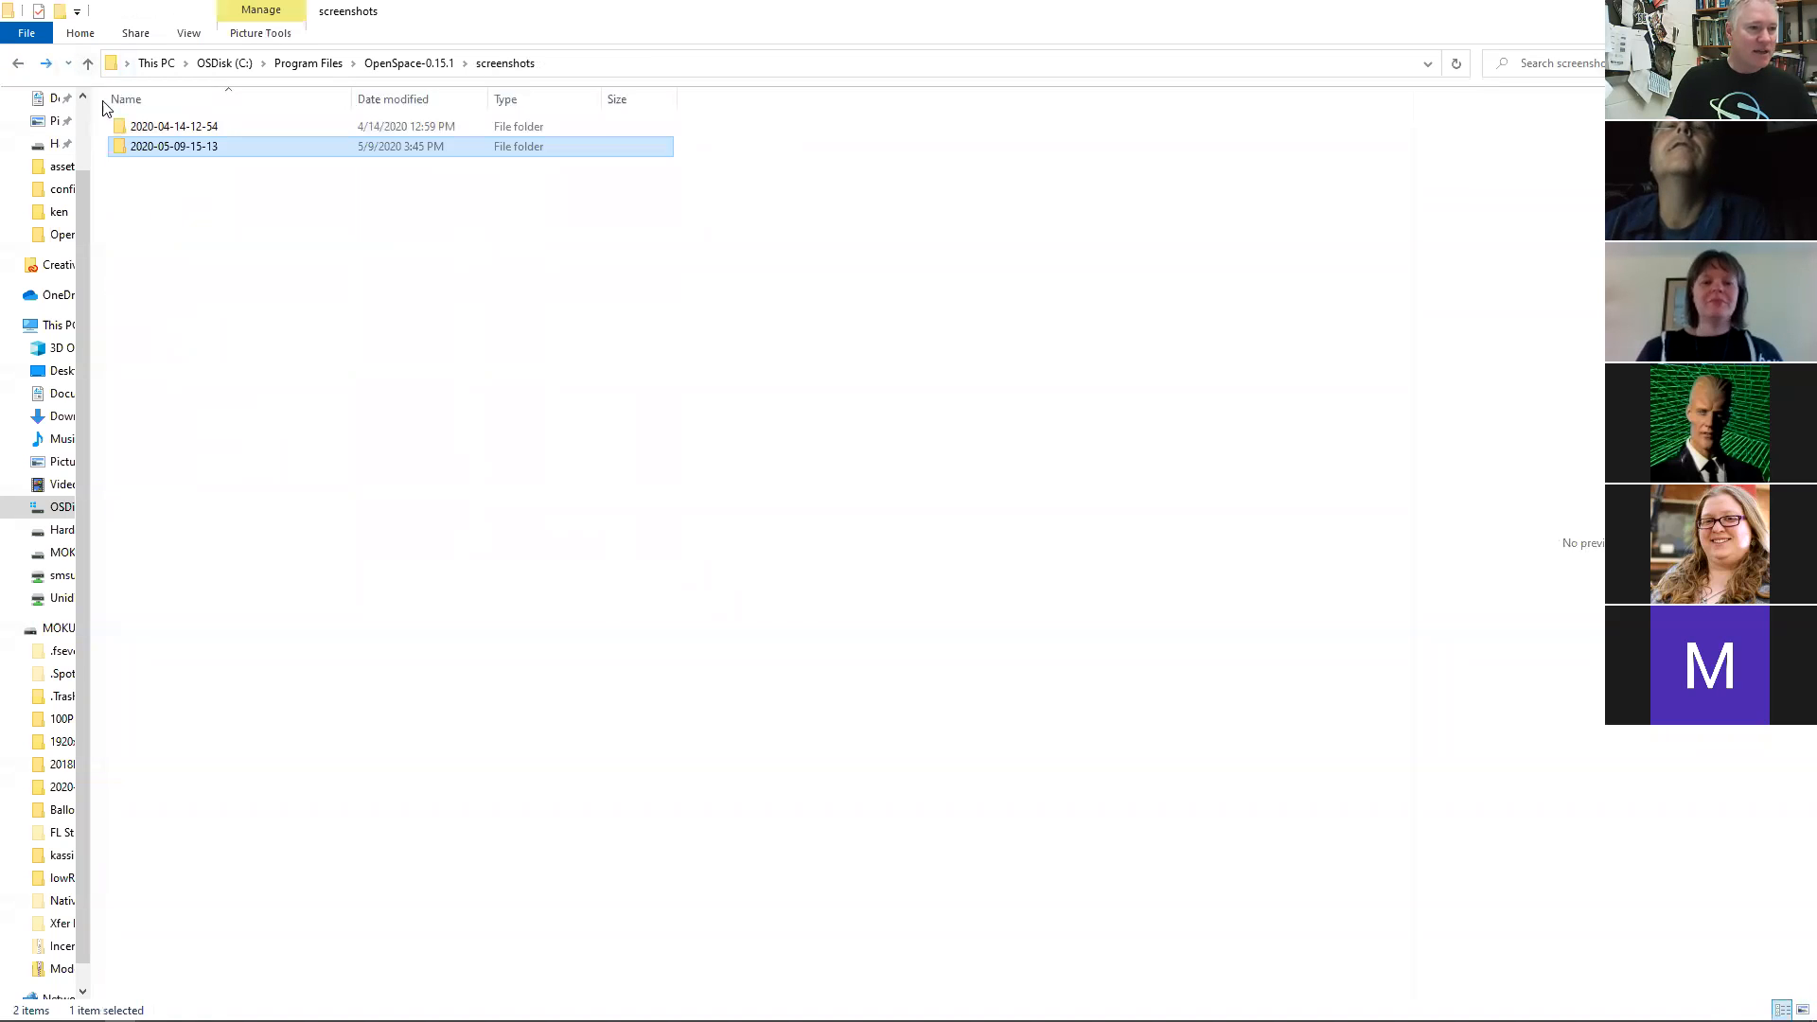
pyautogui.doubleClick(148, 128)
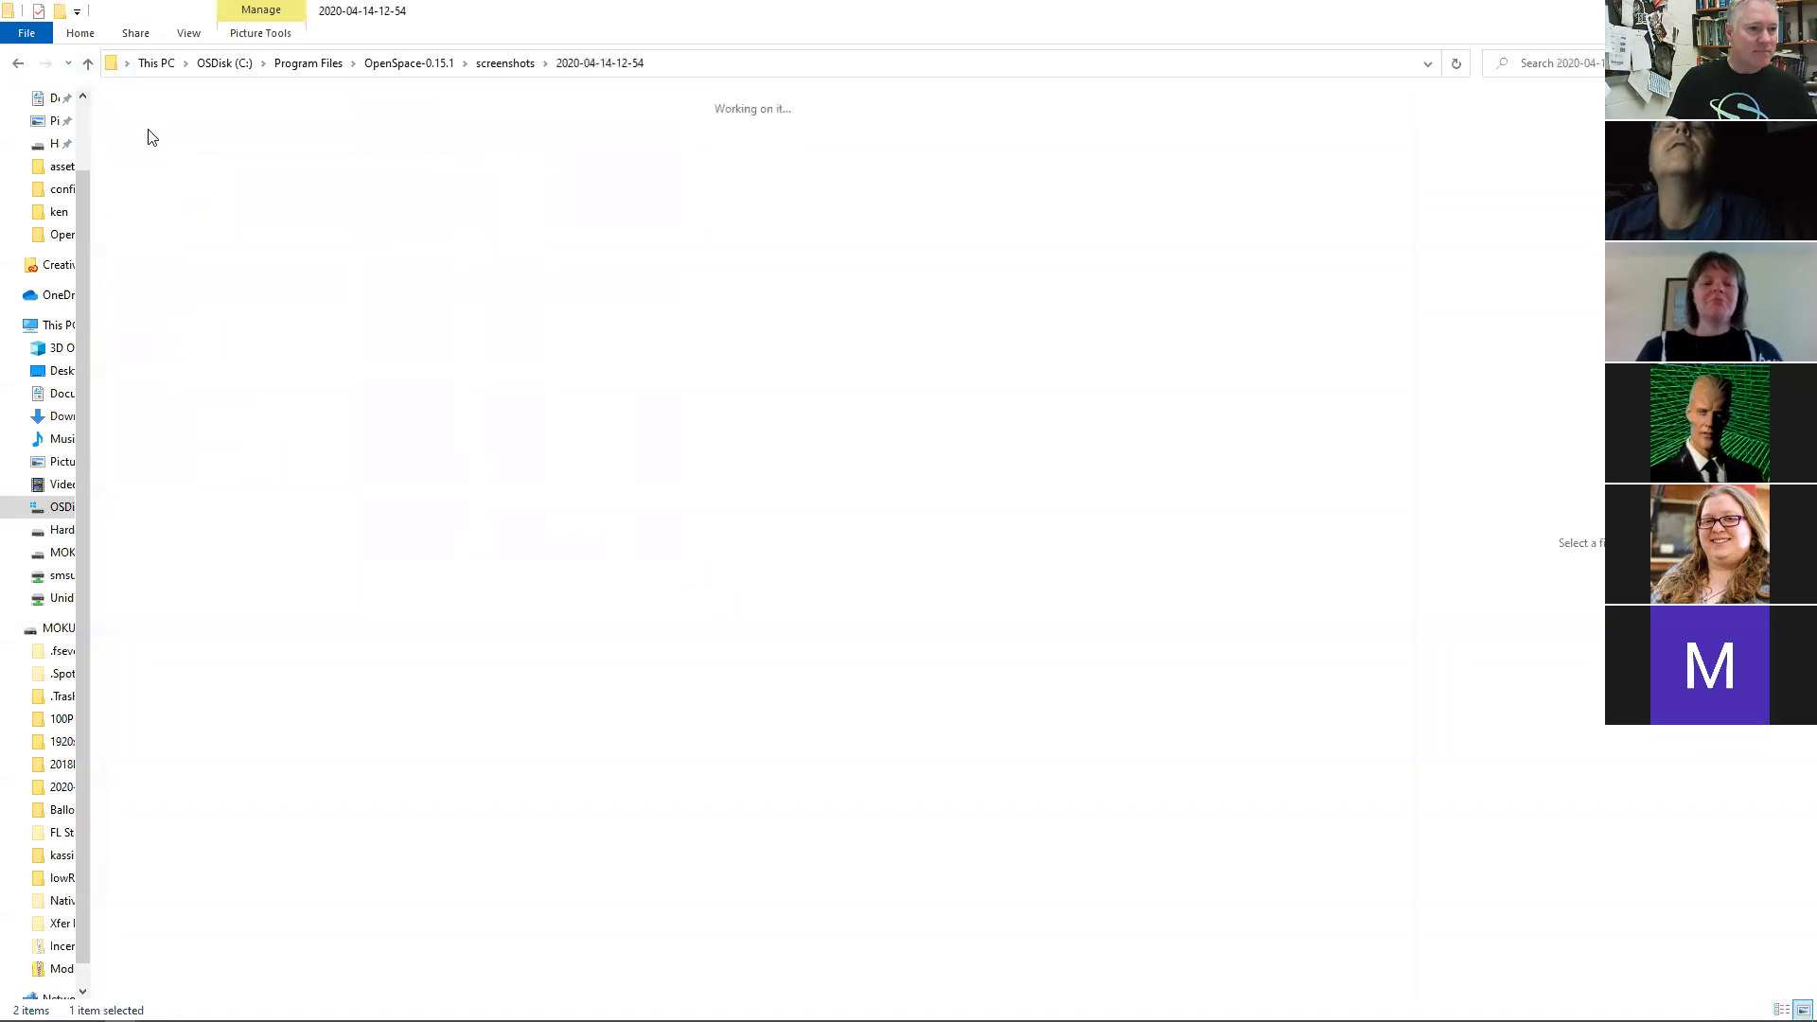
pyautogui.click(11, 65)
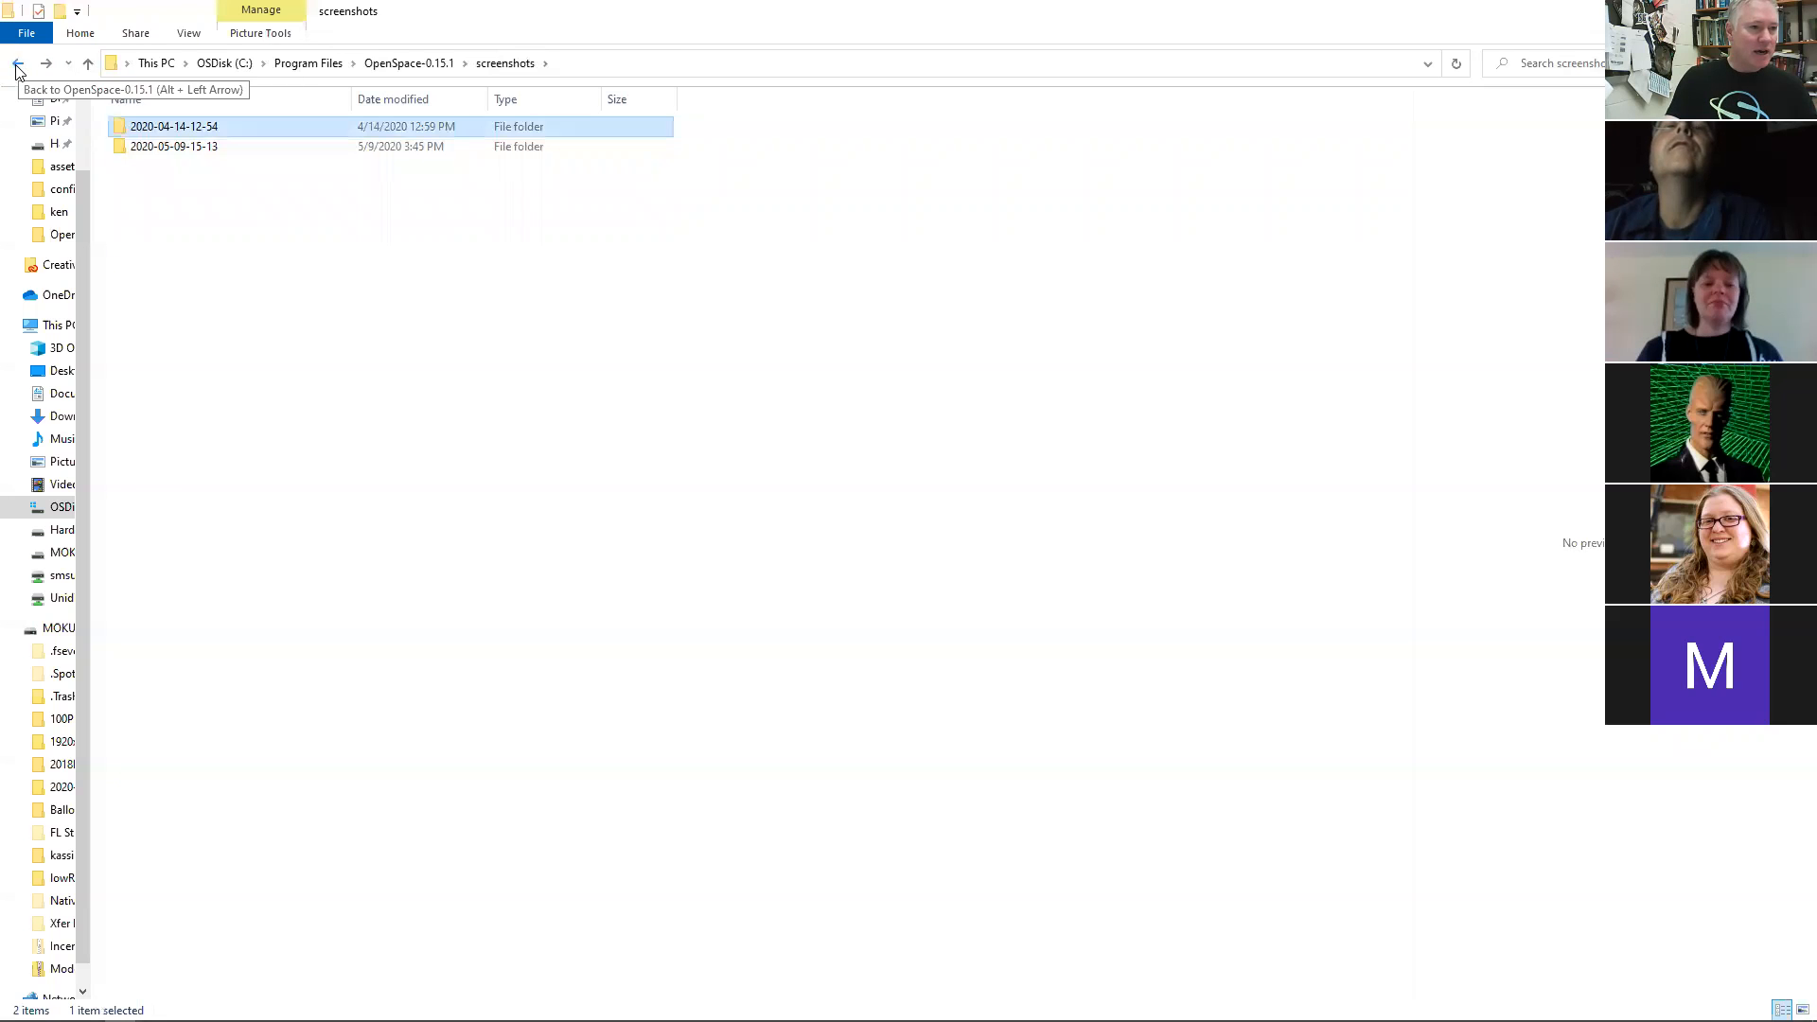
pyautogui.click(16, 66)
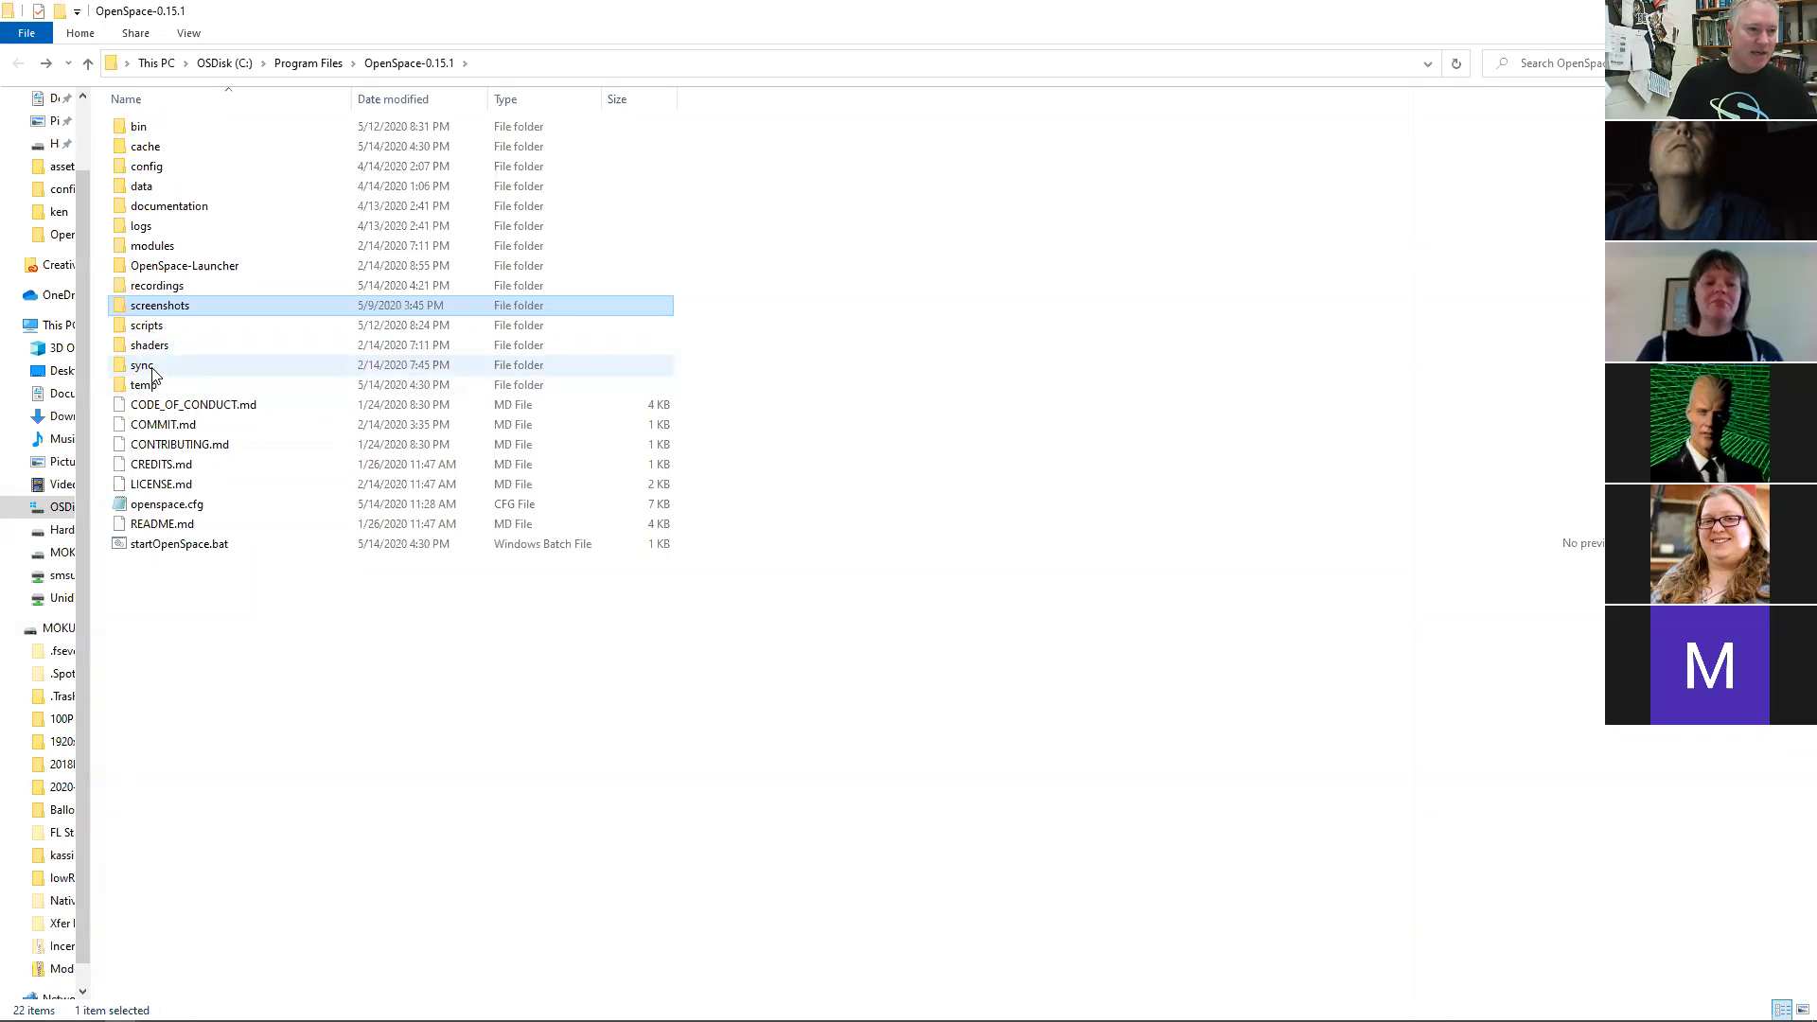
# - Review the property settings in customization.lua in the scripts folder, close the file and return to the OpenSpace-0.15.1 folder
pyautogui.doubleClick(156, 328)
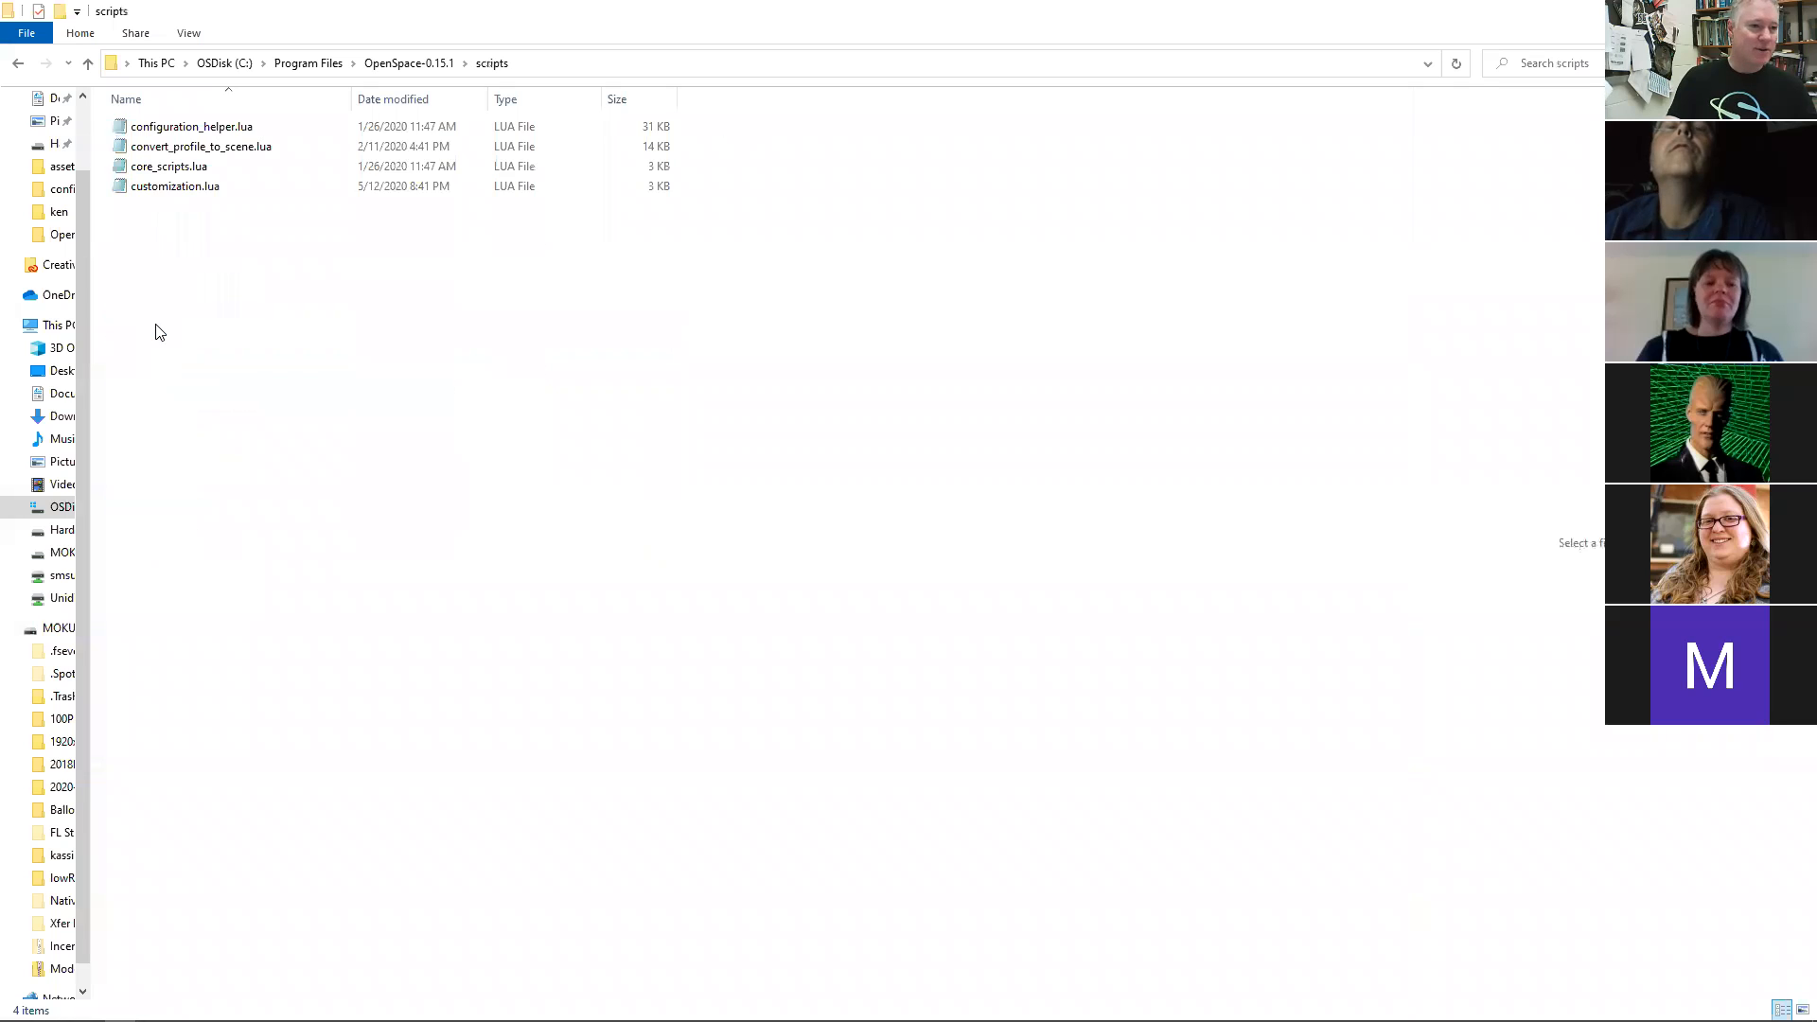
pyautogui.doubleClick(183, 188)
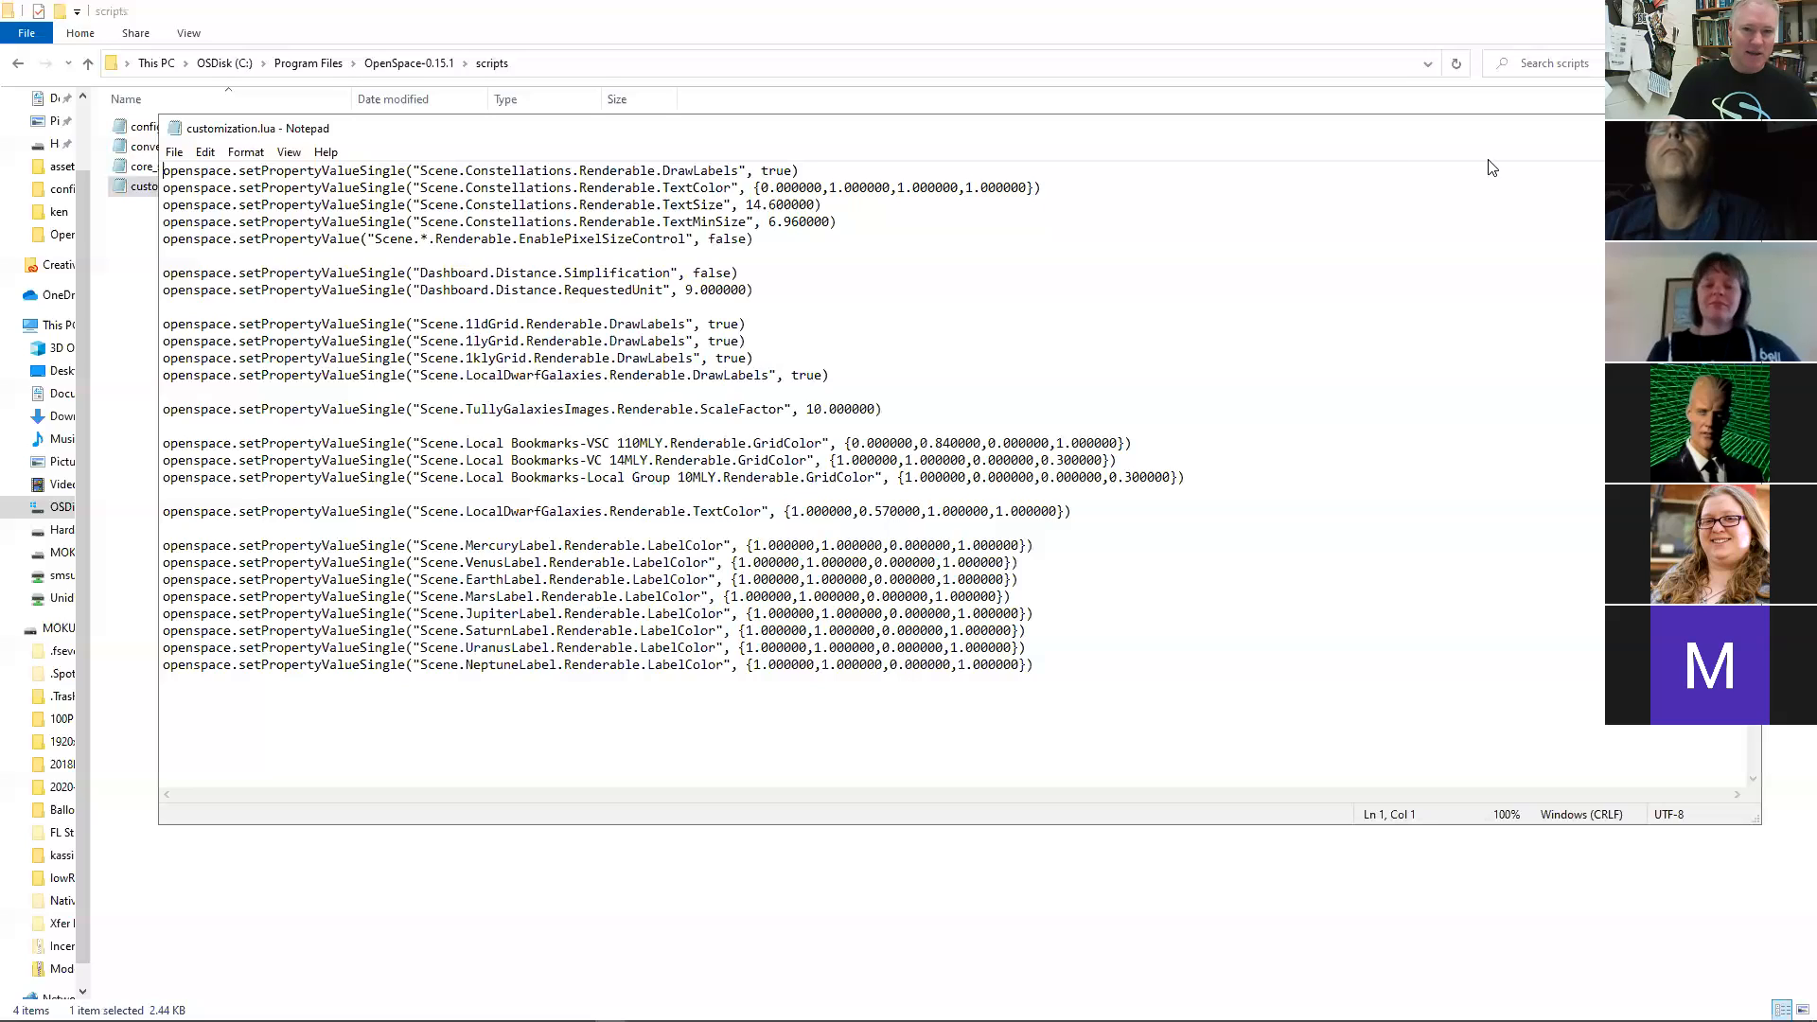
pyautogui.click(1741, 127)
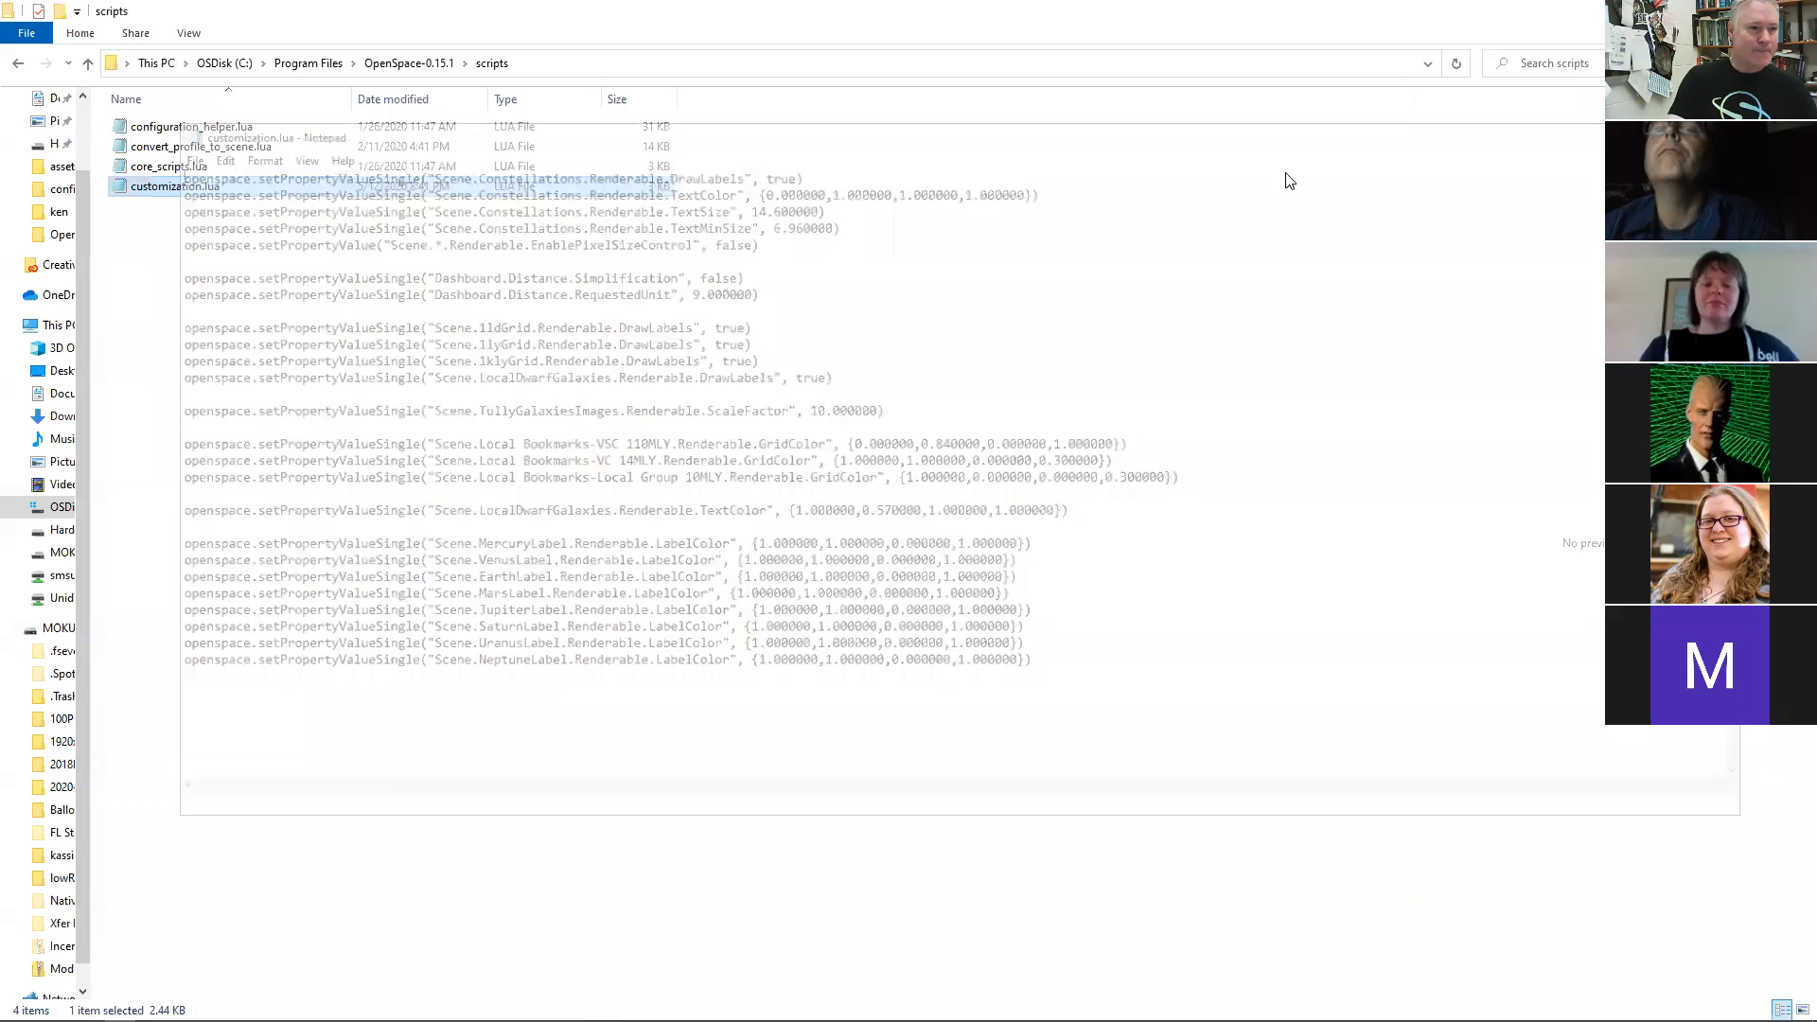
pyautogui.click(19, 64)
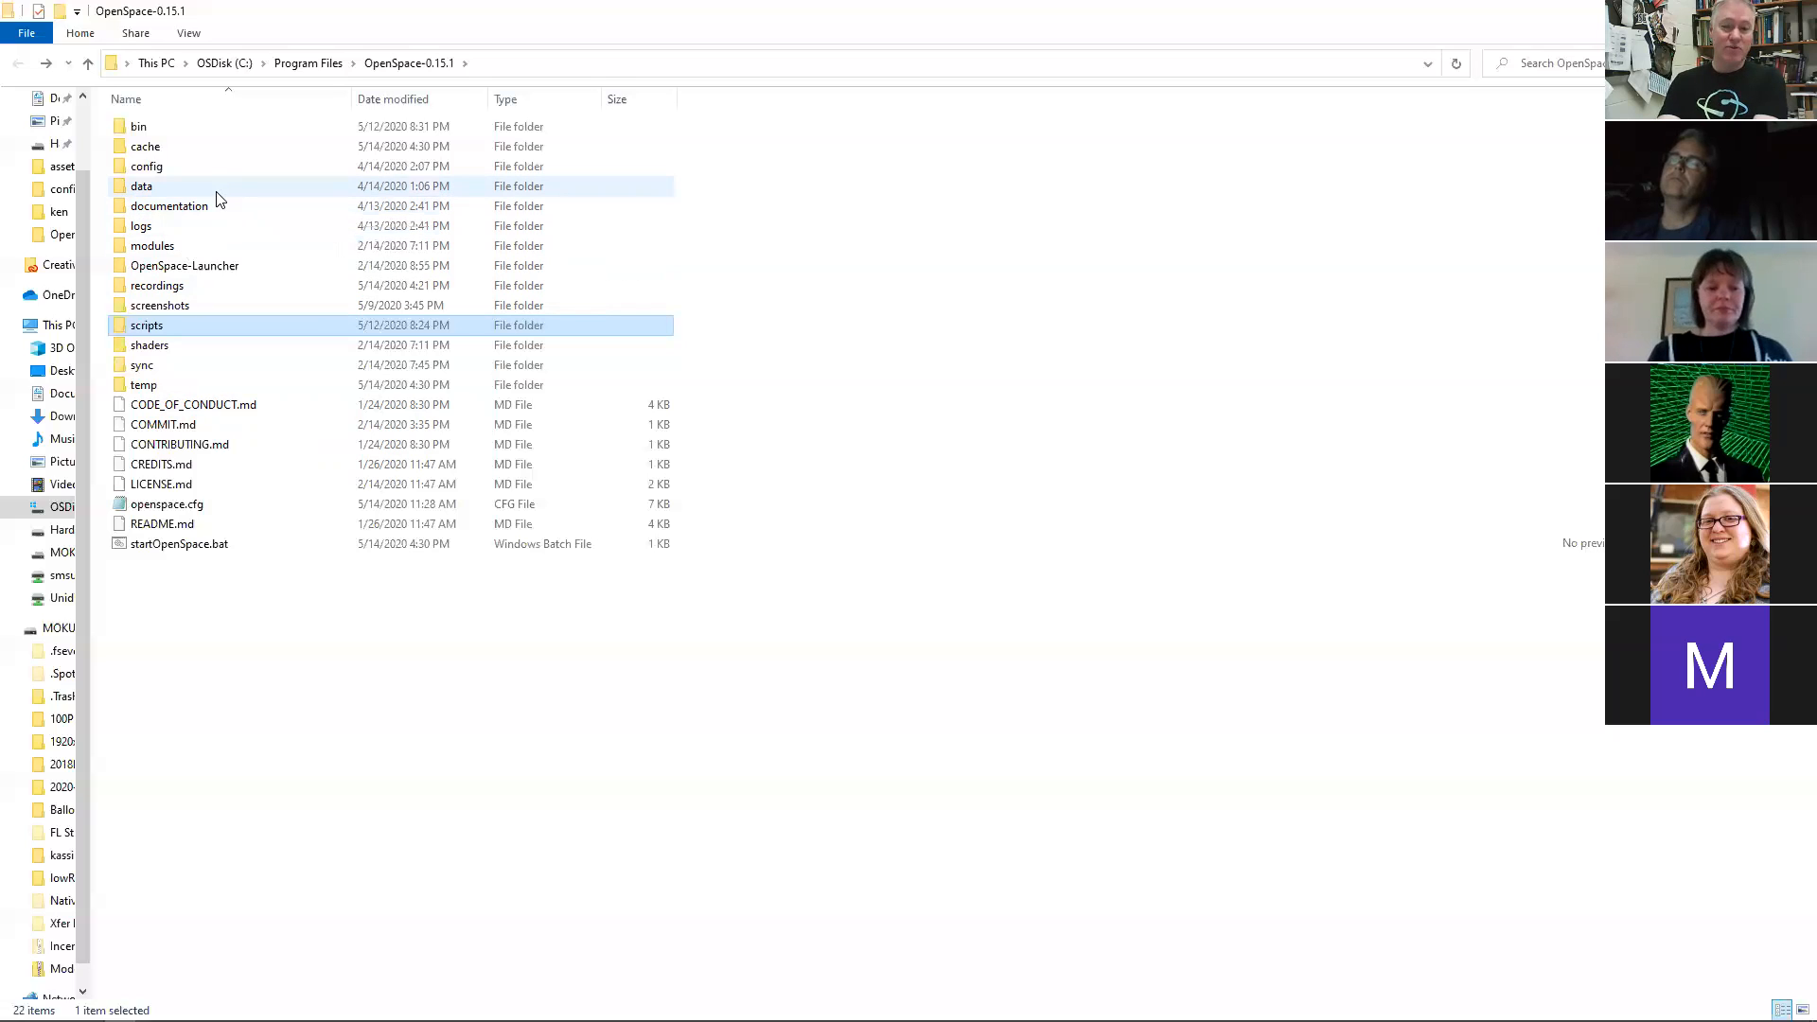
# - Look through the custom slide-image folder and the assets folder inside data, going back to data after each
pyautogui.moveTo(218, 199)
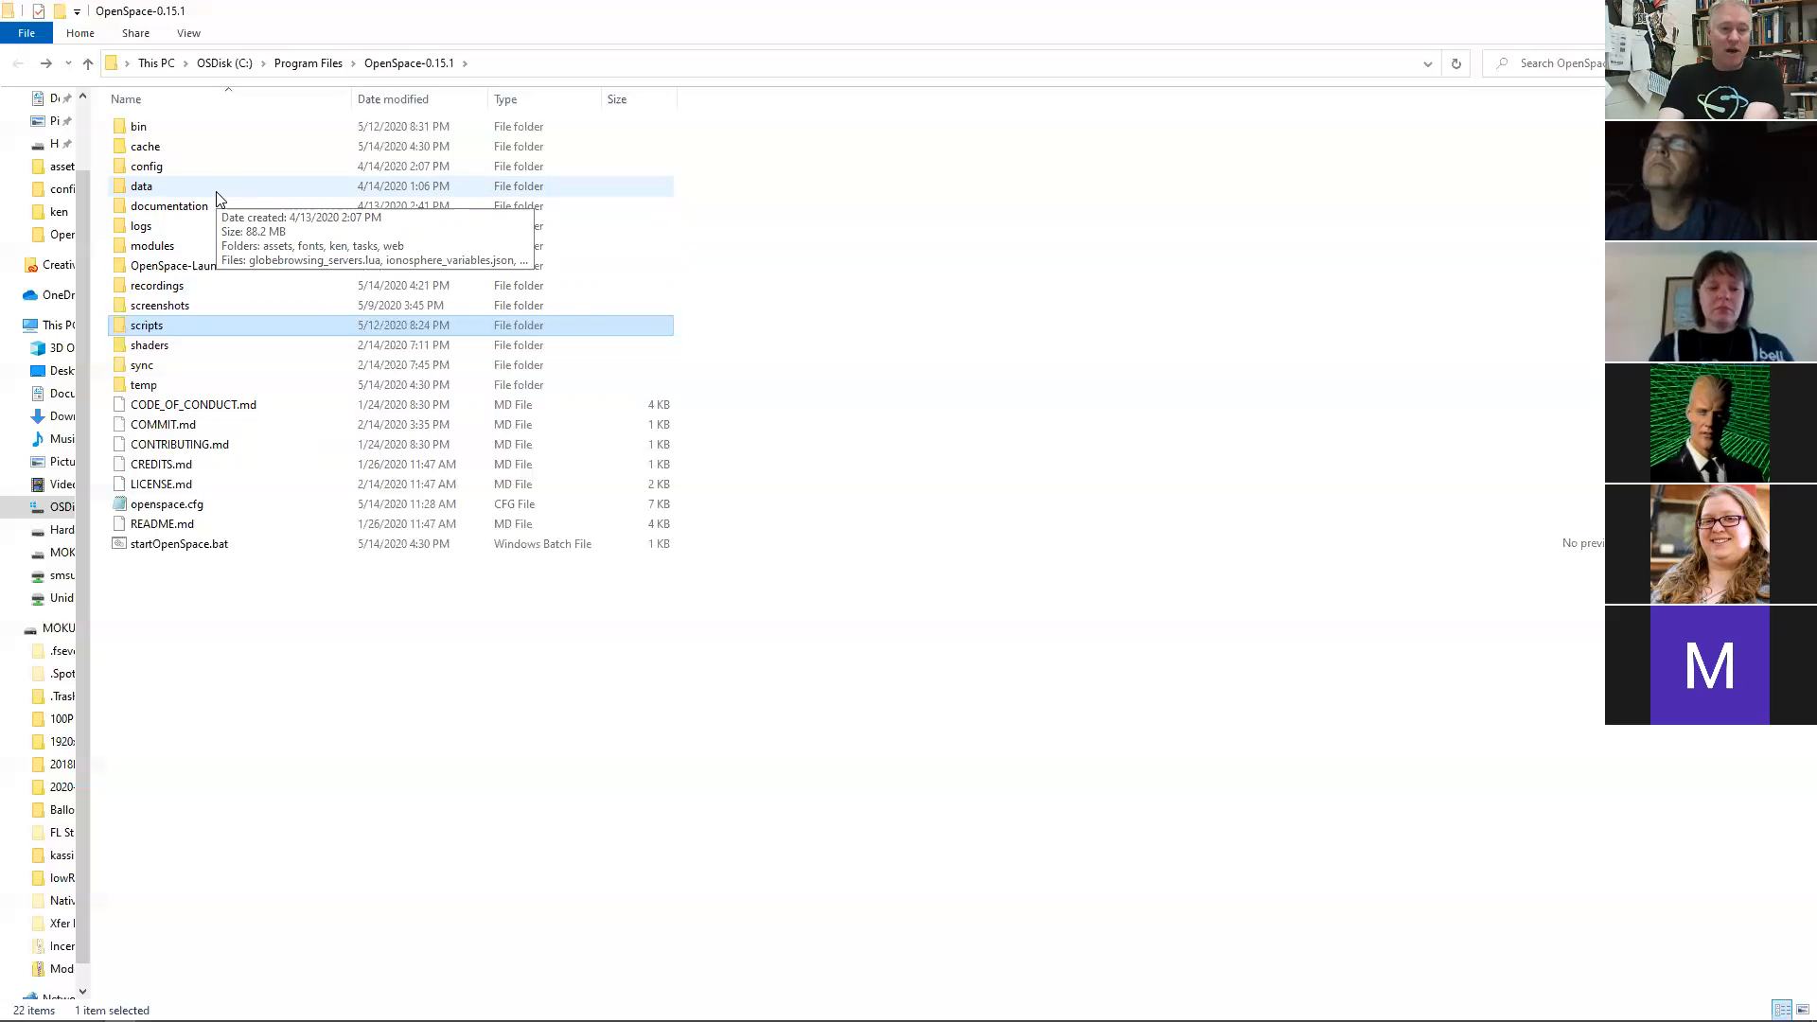
pyautogui.doubleClick(144, 189)
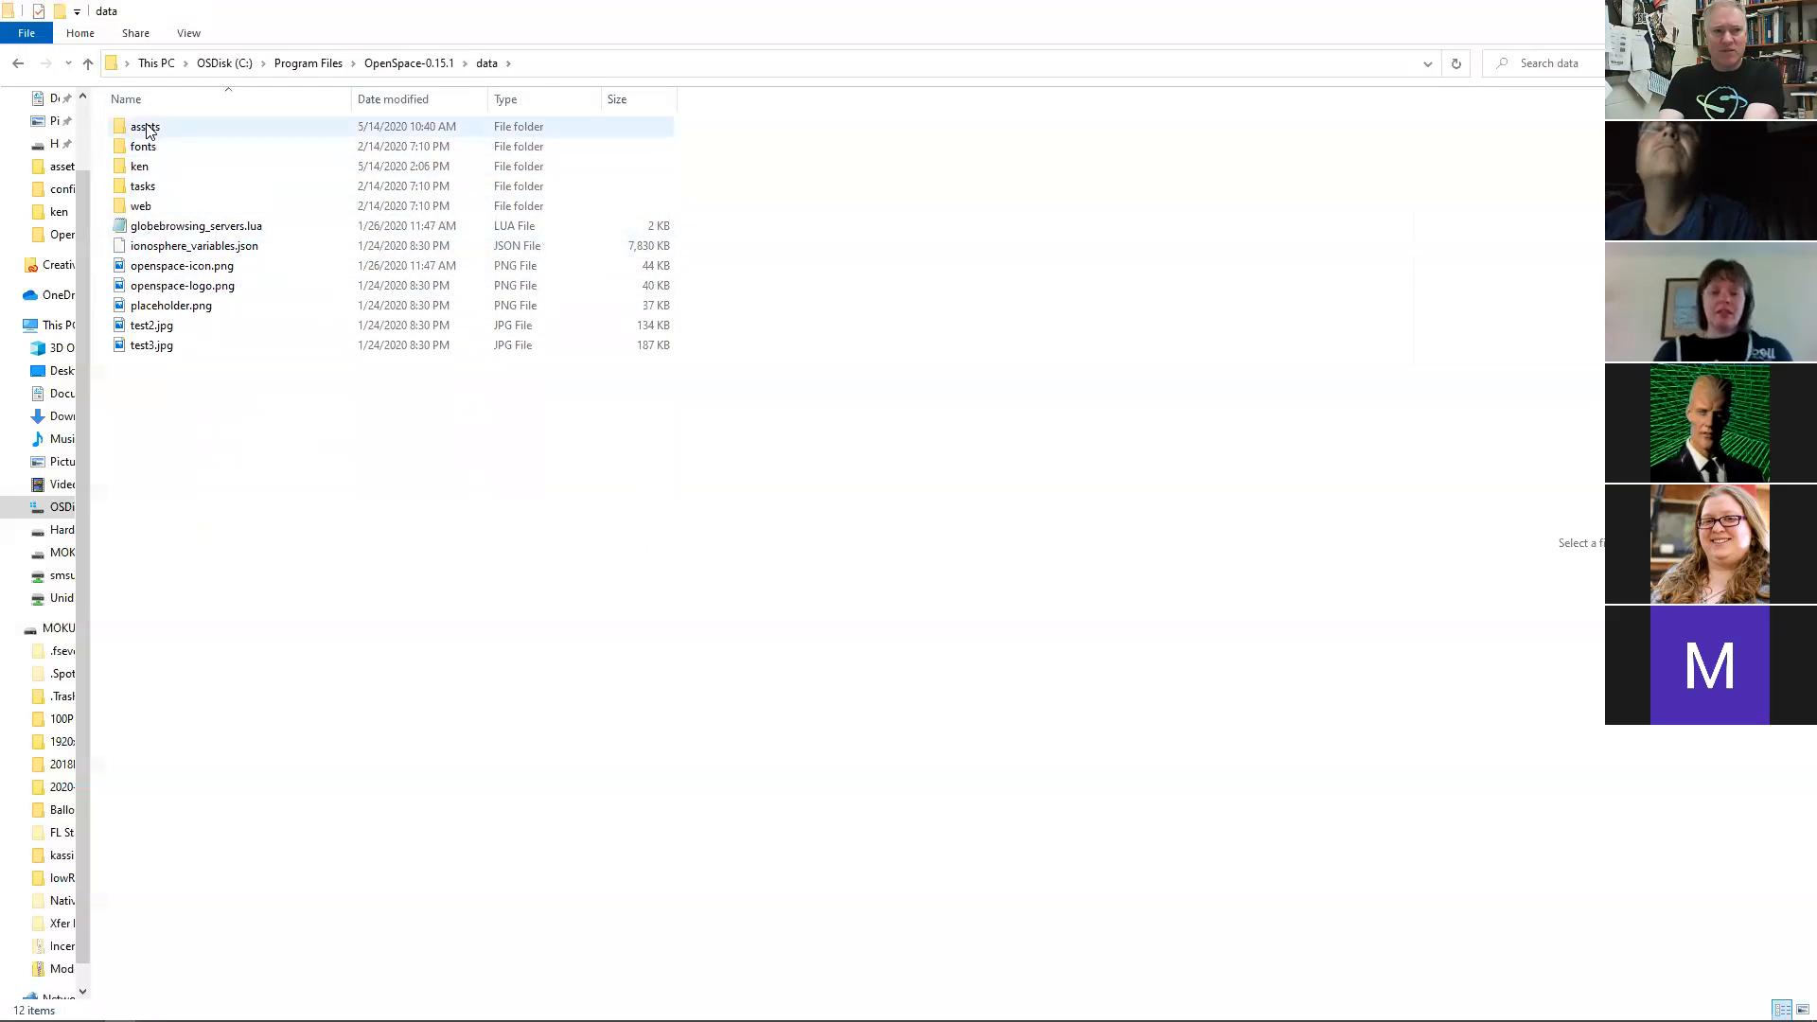
pyautogui.doubleClick(140, 167)
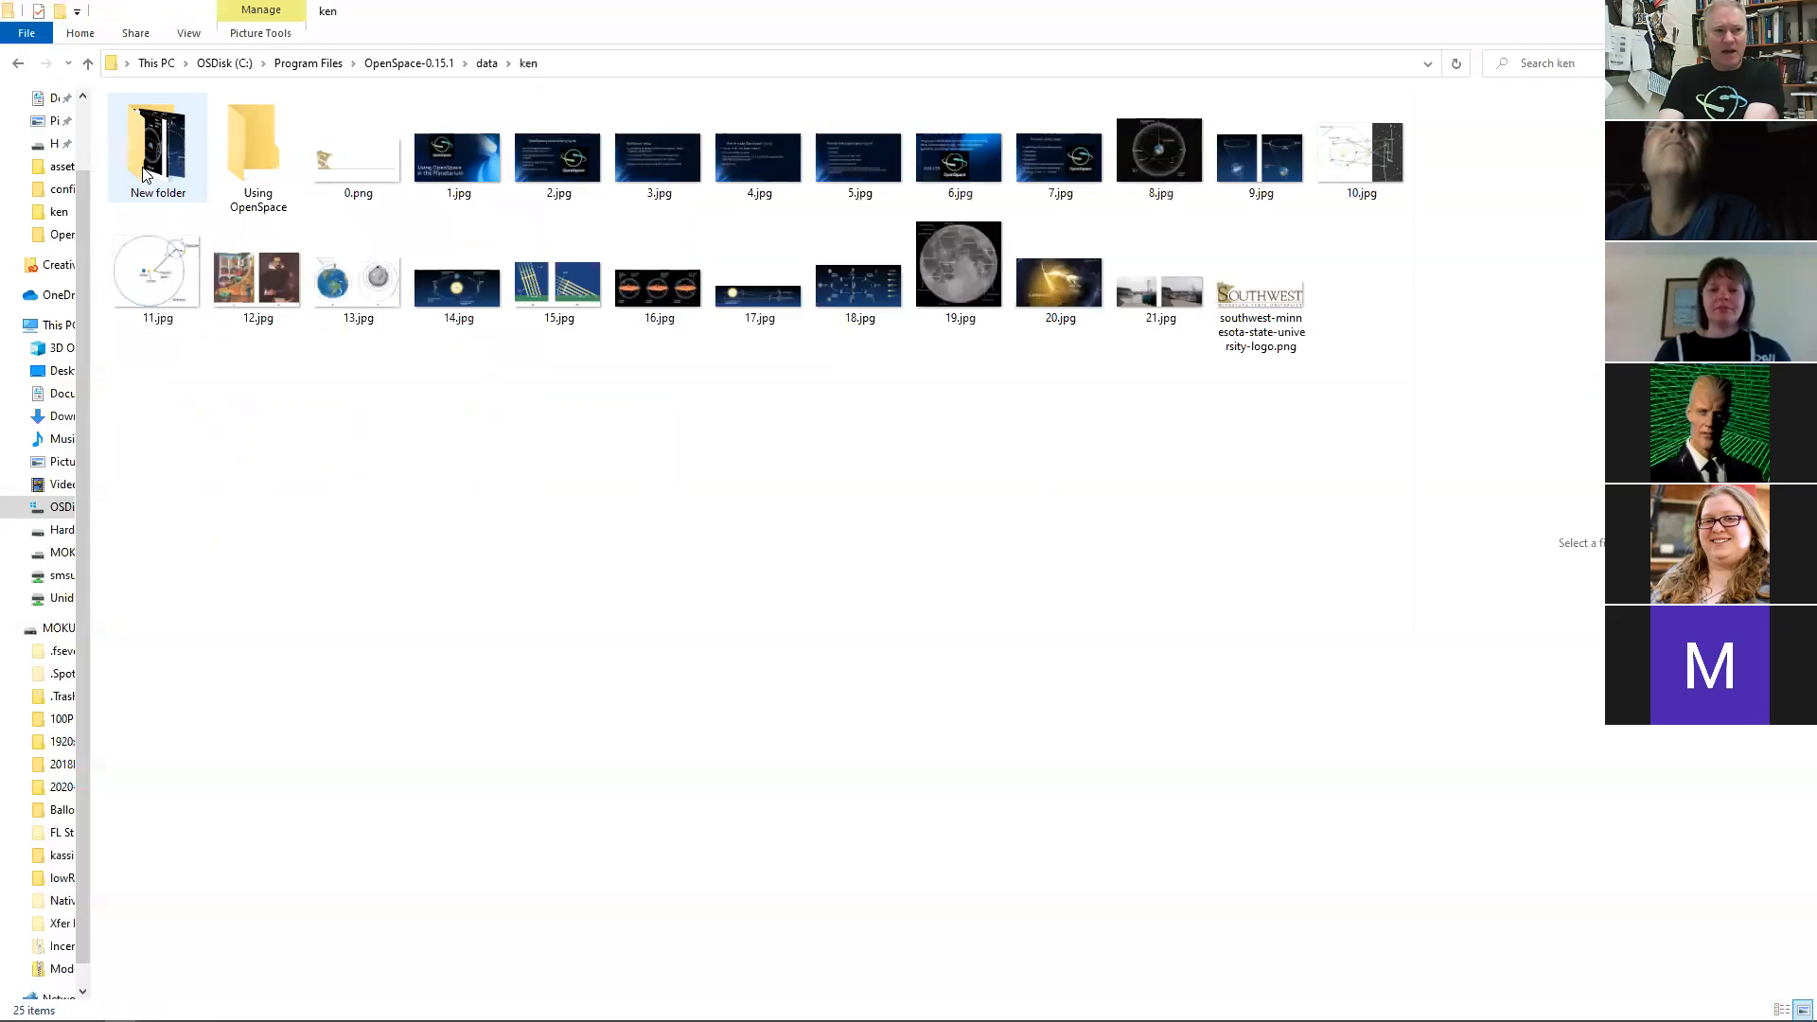
pyautogui.click(15, 64)
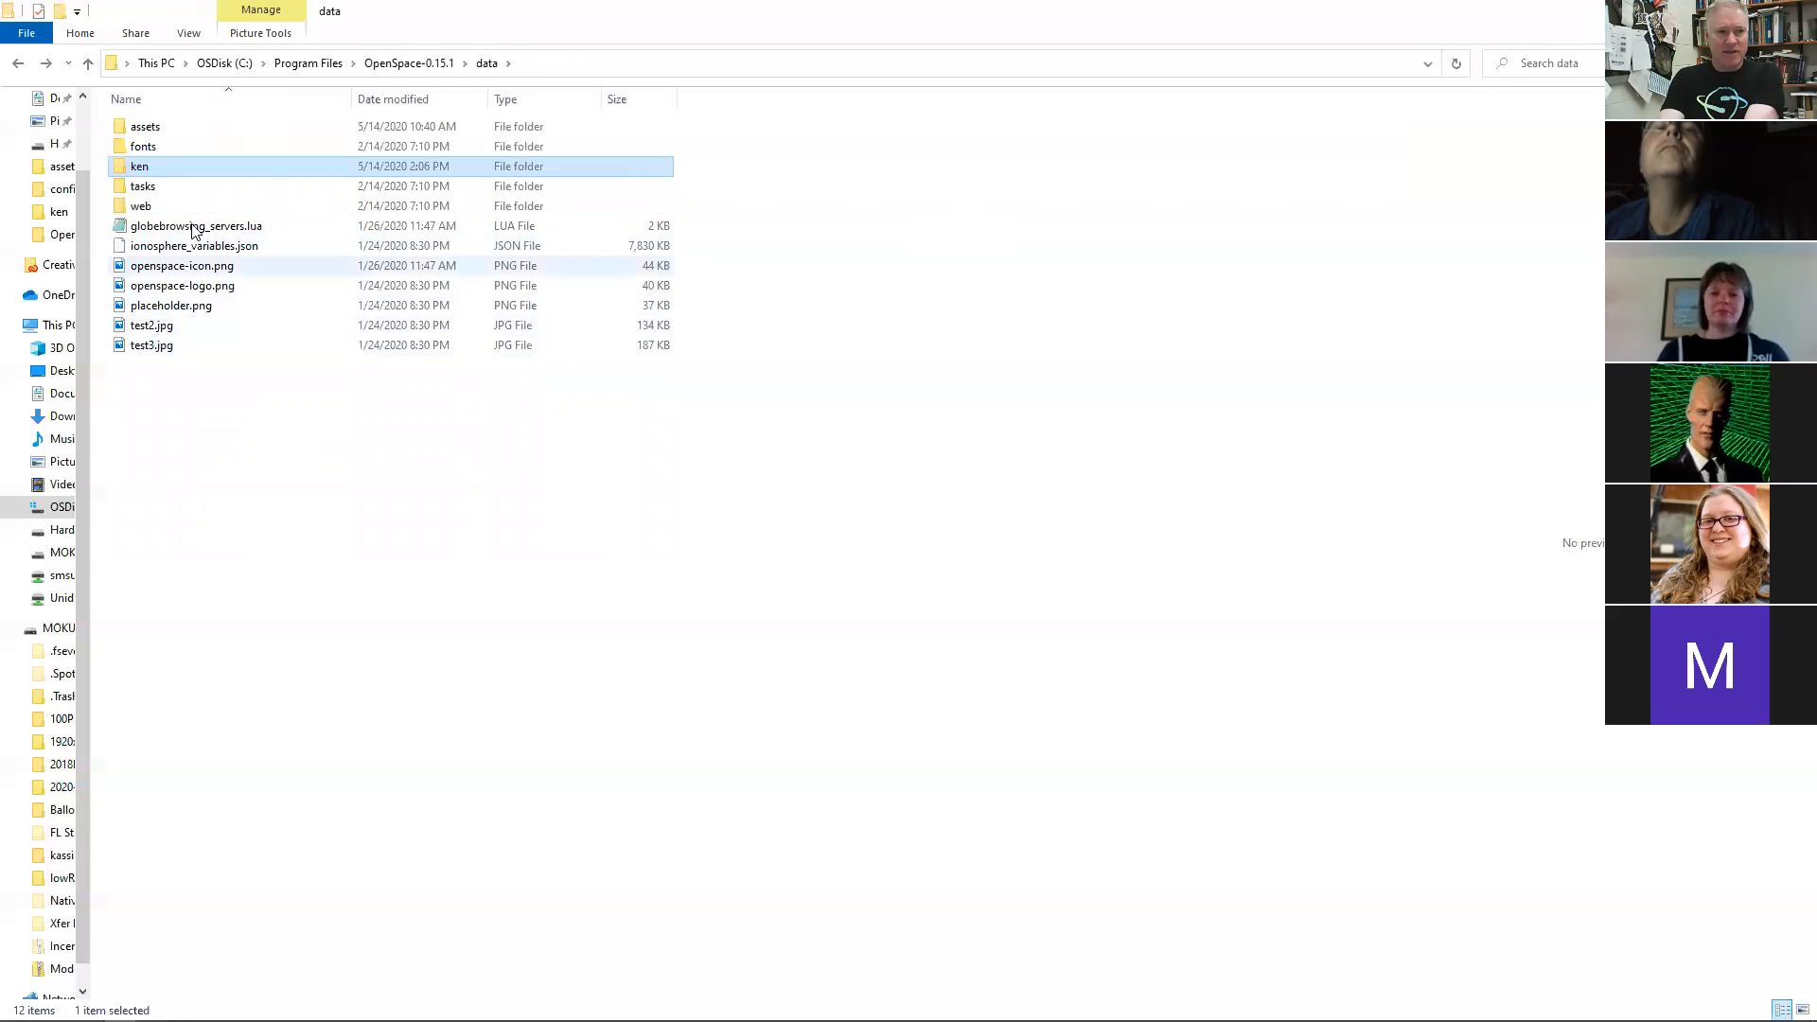
pyautogui.doubleClick(147, 128)
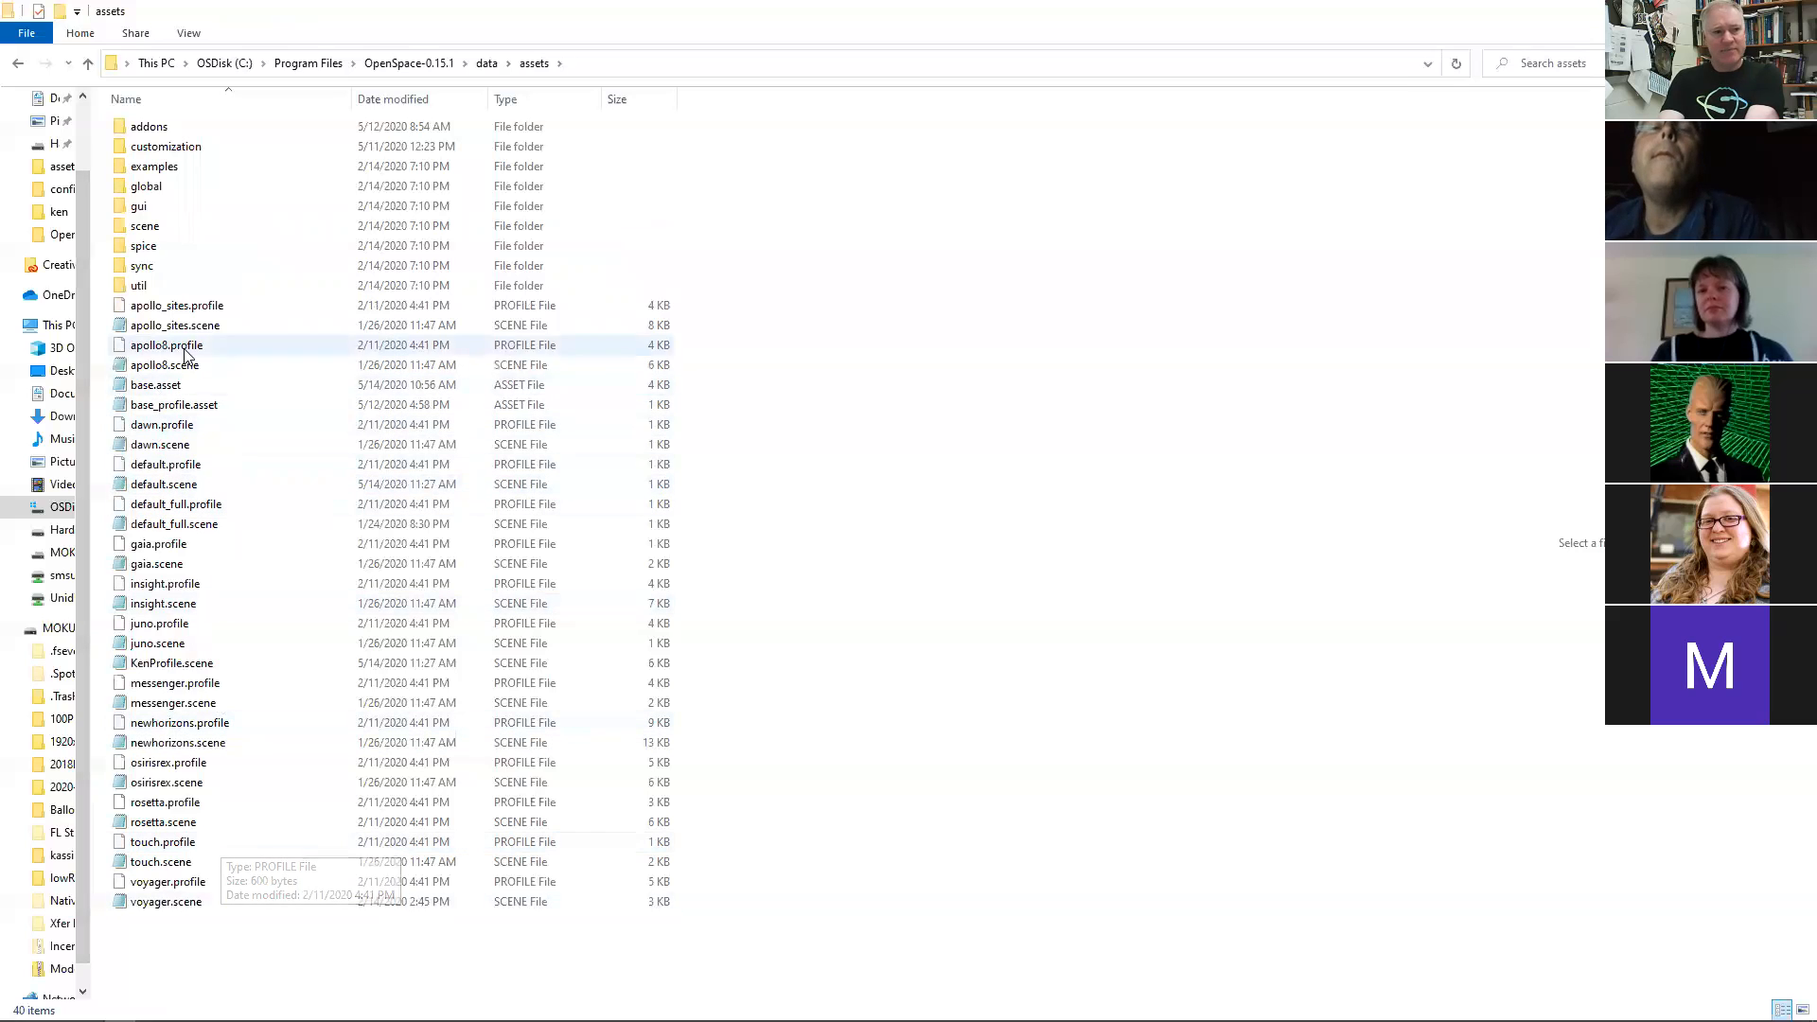
pyautogui.click(19, 64)
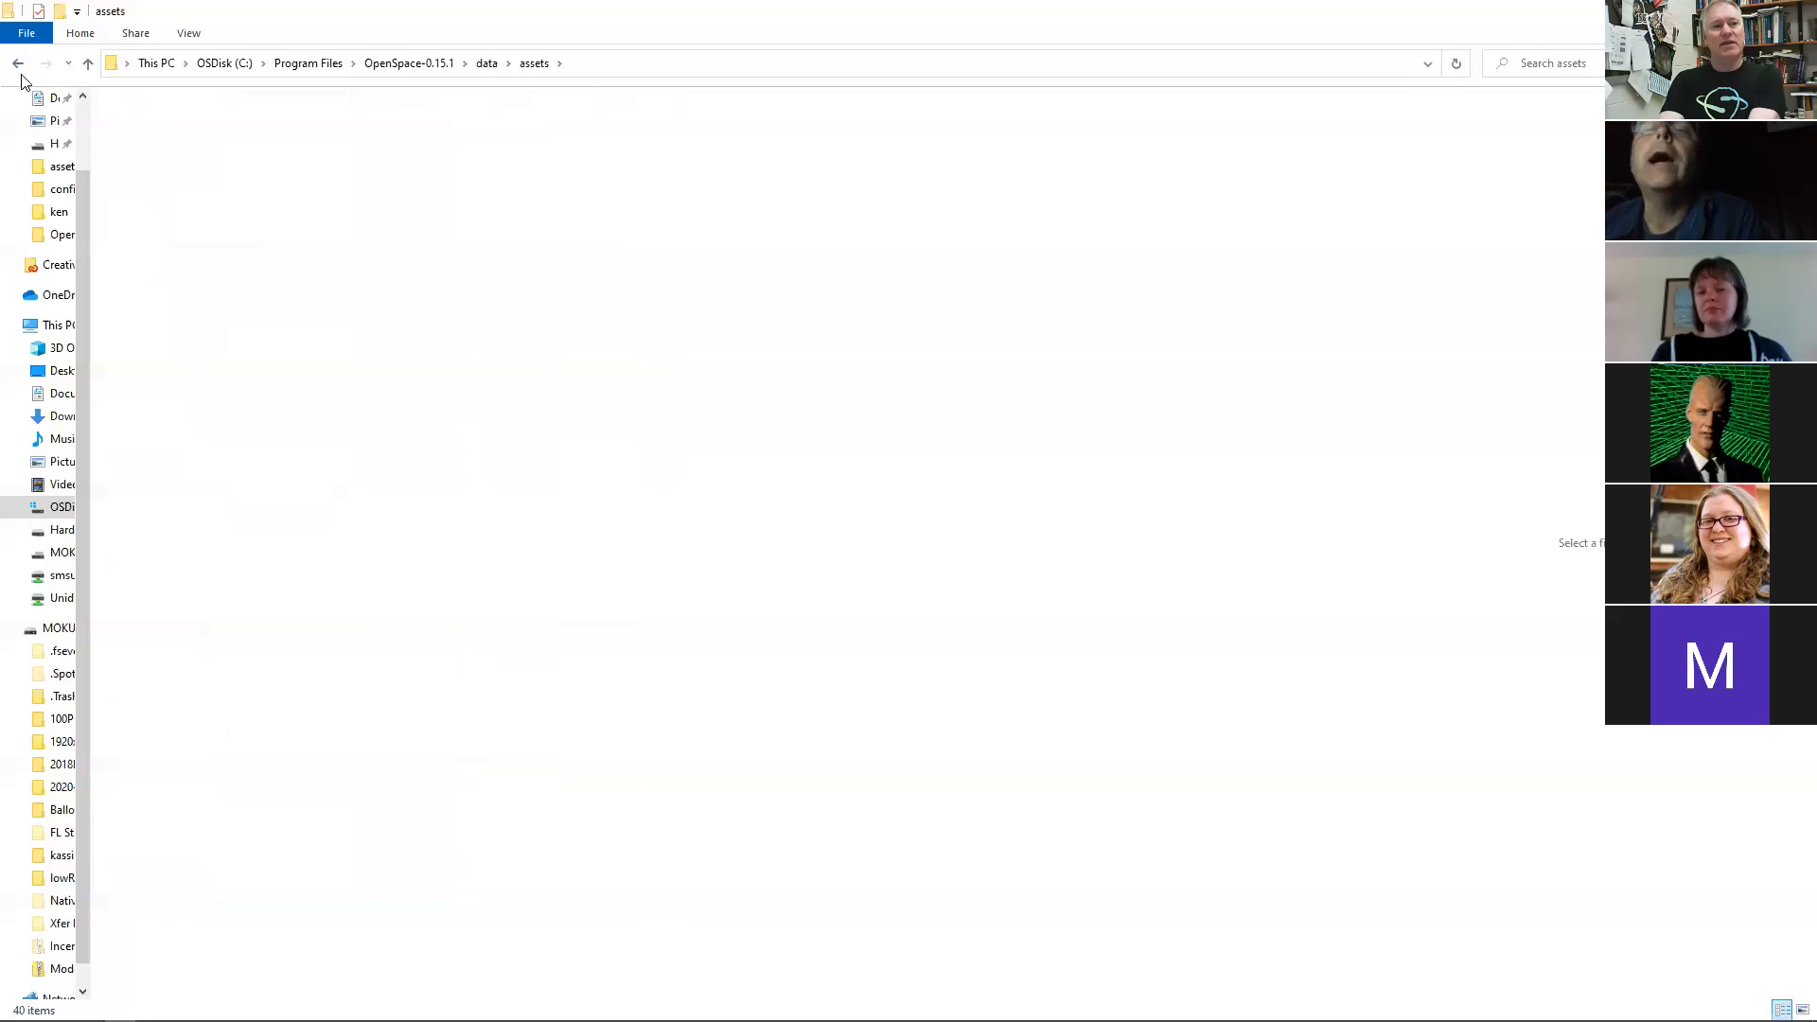